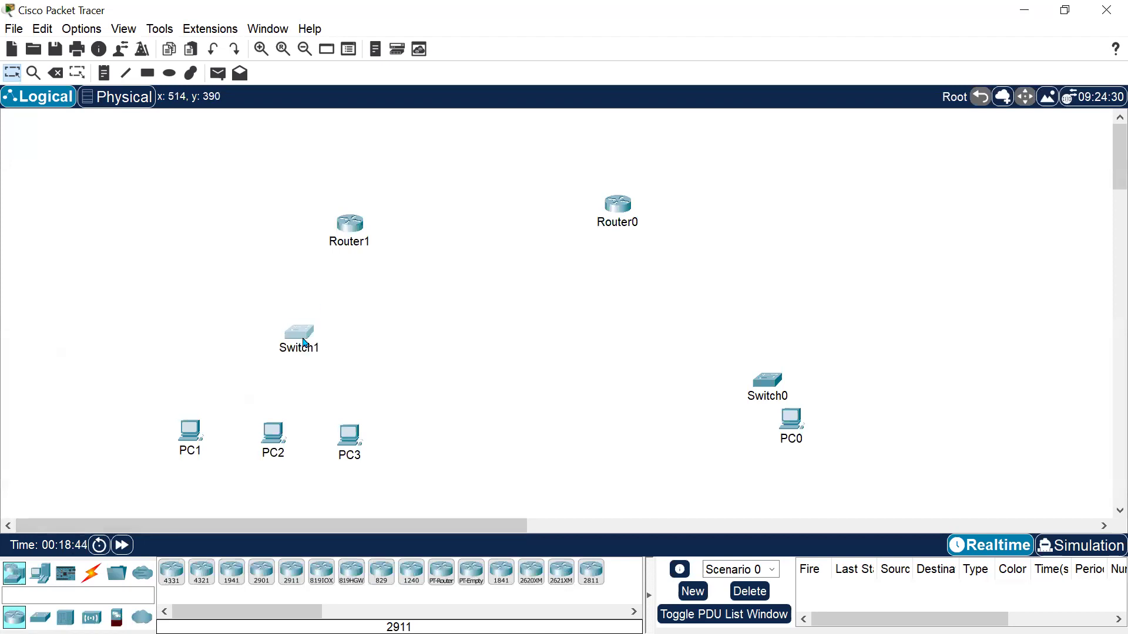
left_click_drag(217, 306, 360, 344)
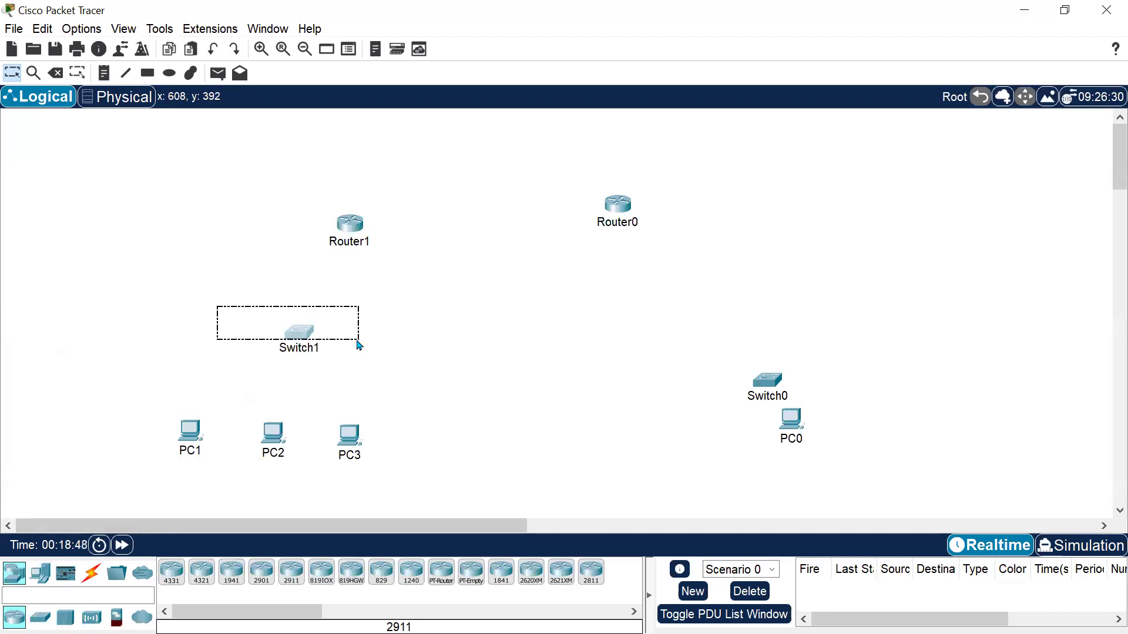
left_click_drag(272, 191, 432, 276)
left_click(367, 363)
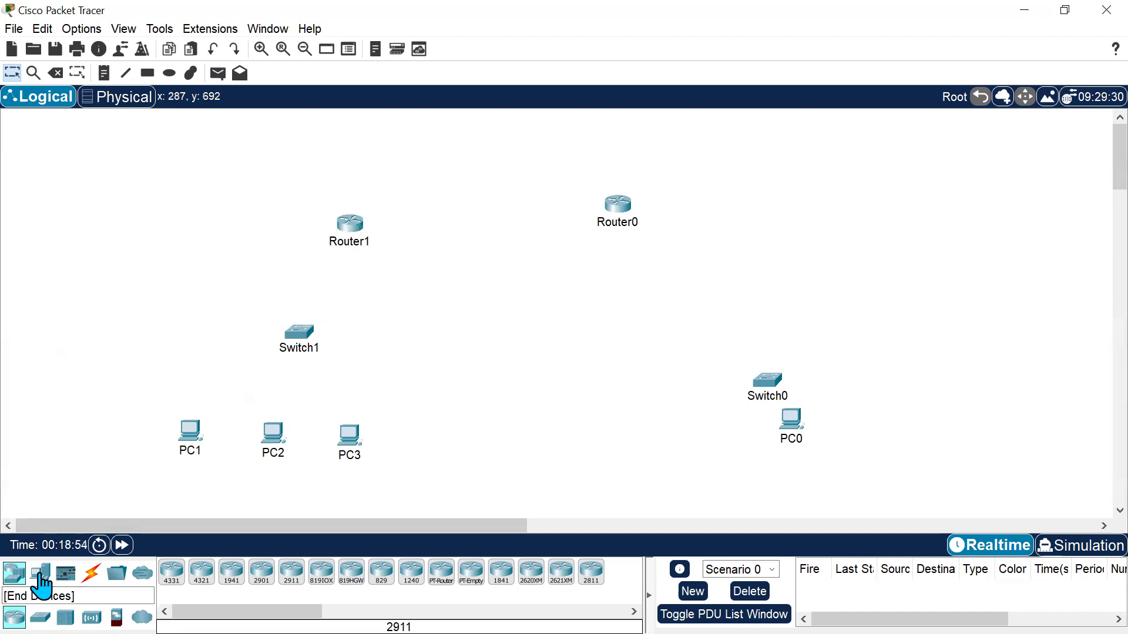
Add a server from the end devices to the left of Switch1 and nudge it into place.
left_click(40, 574)
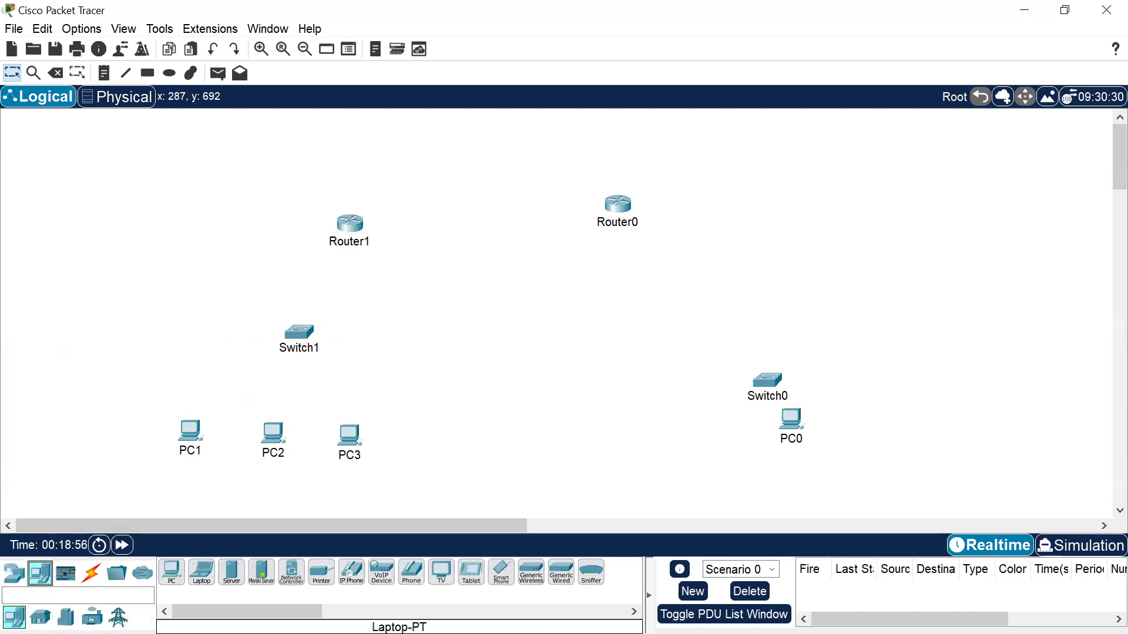
left_click_drag(231, 573, 150, 305)
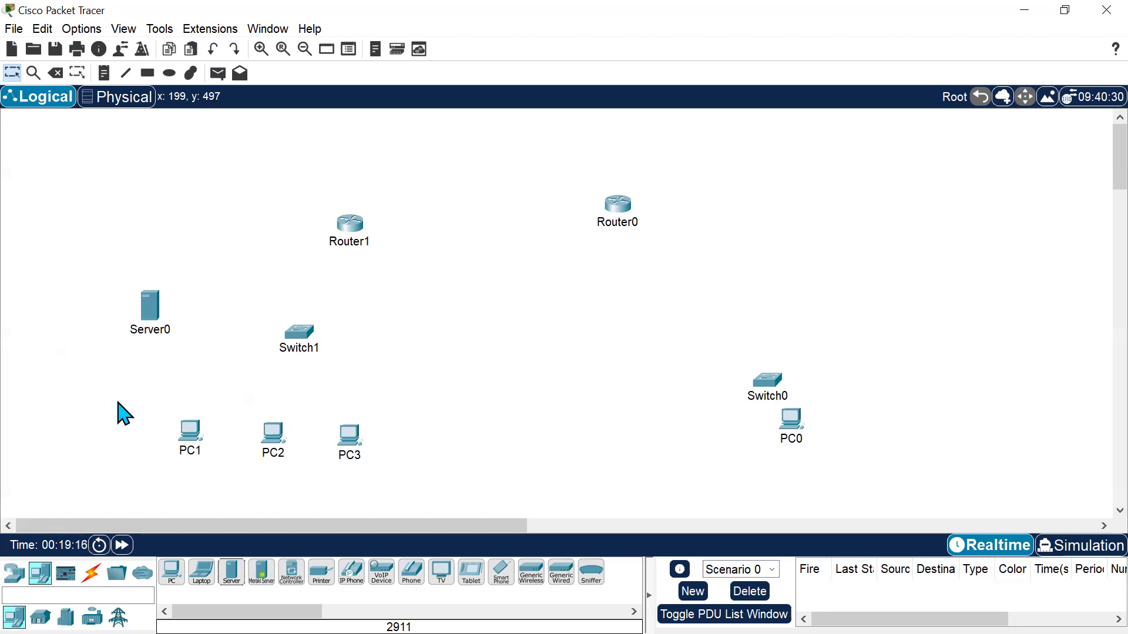
left_click_drag(152, 310, 141, 321)
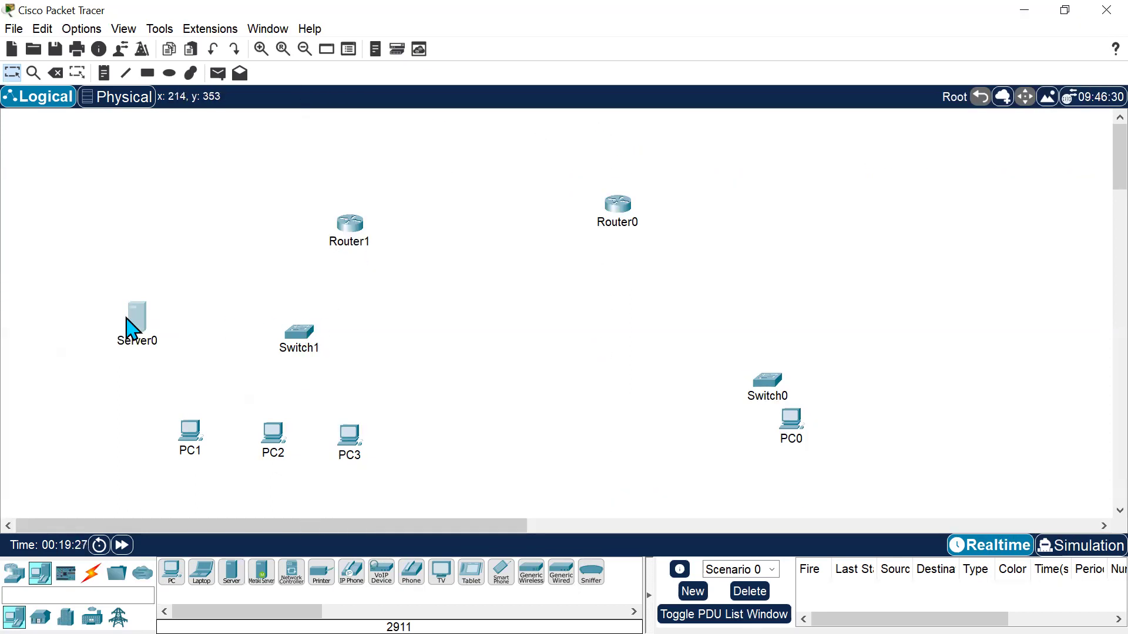
mouse_move(127, 319)
left_click_drag(302, 187, 393, 272)
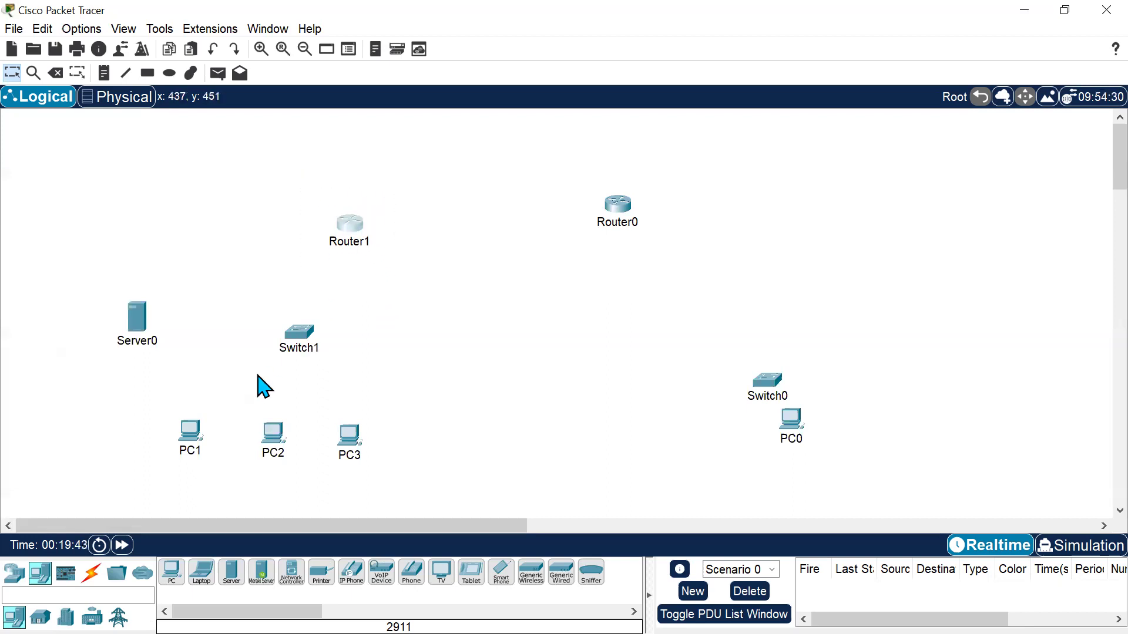
left_click_drag(111, 262, 196, 362)
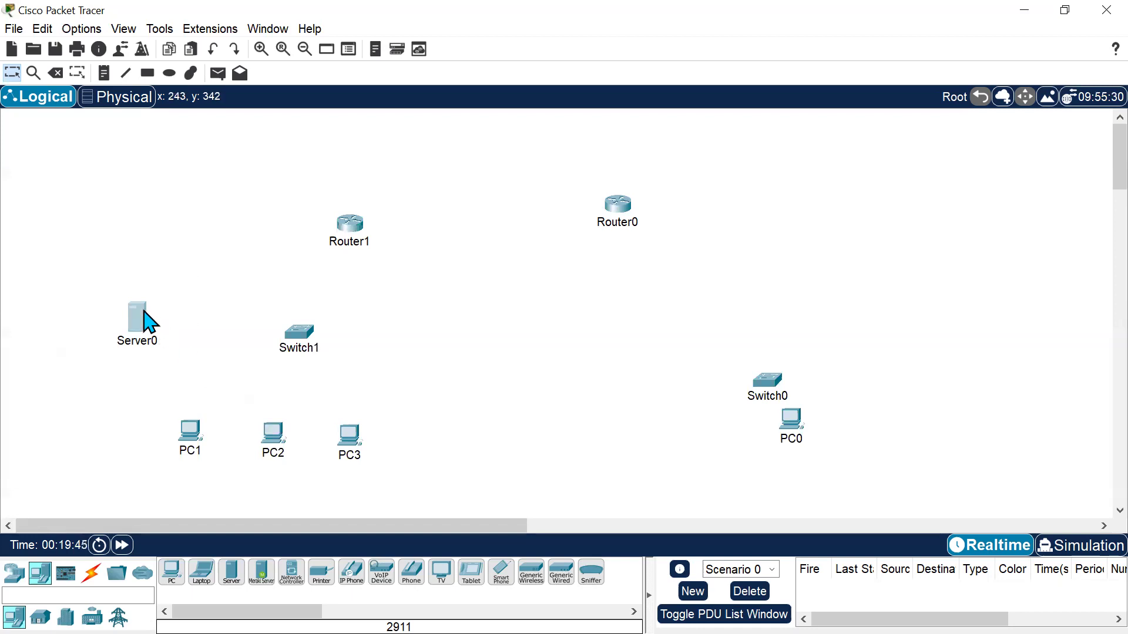
left_click_drag(258, 305, 411, 393)
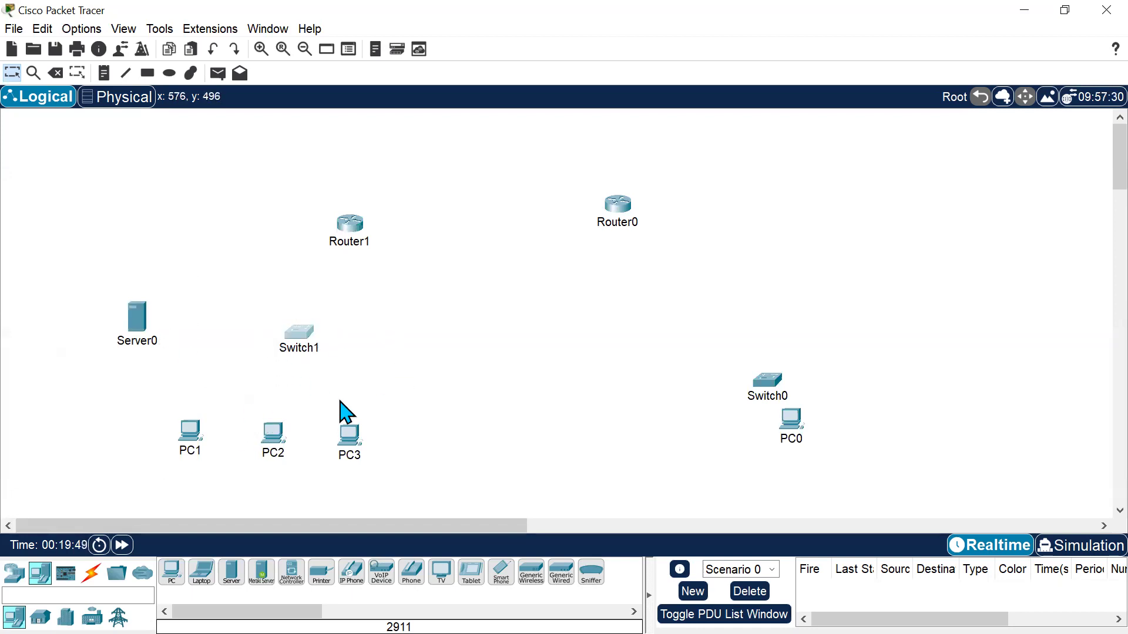
left_click(437, 354)
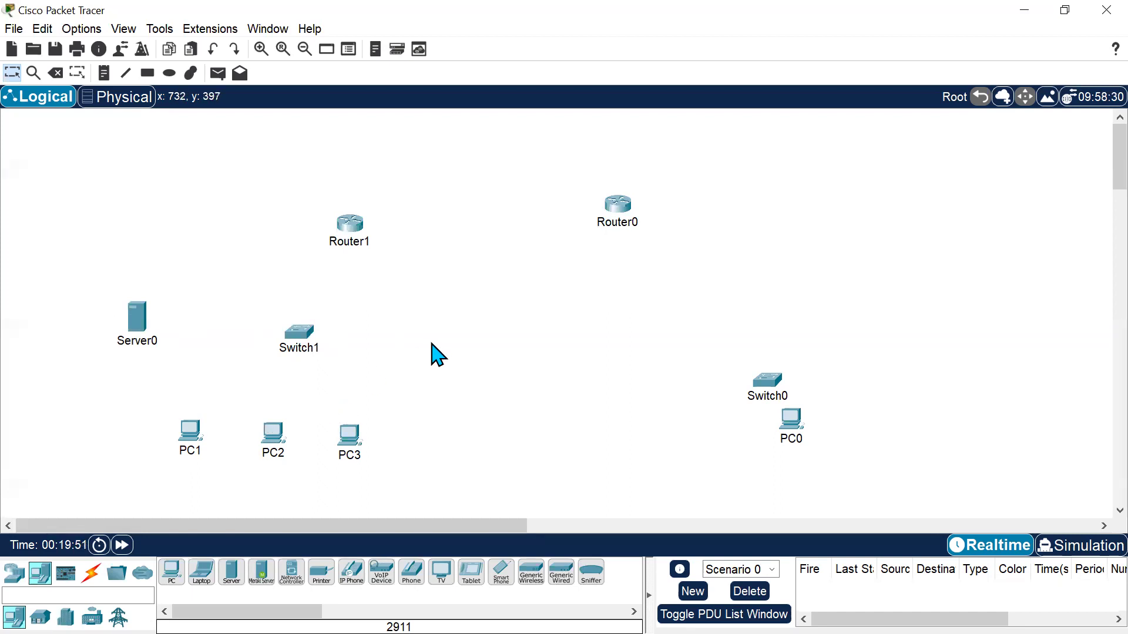
Connect PC1's FastEthernet0 to Switch1's FastEthernet0/1 with a copper straight-through cable.
left_click(91, 573)
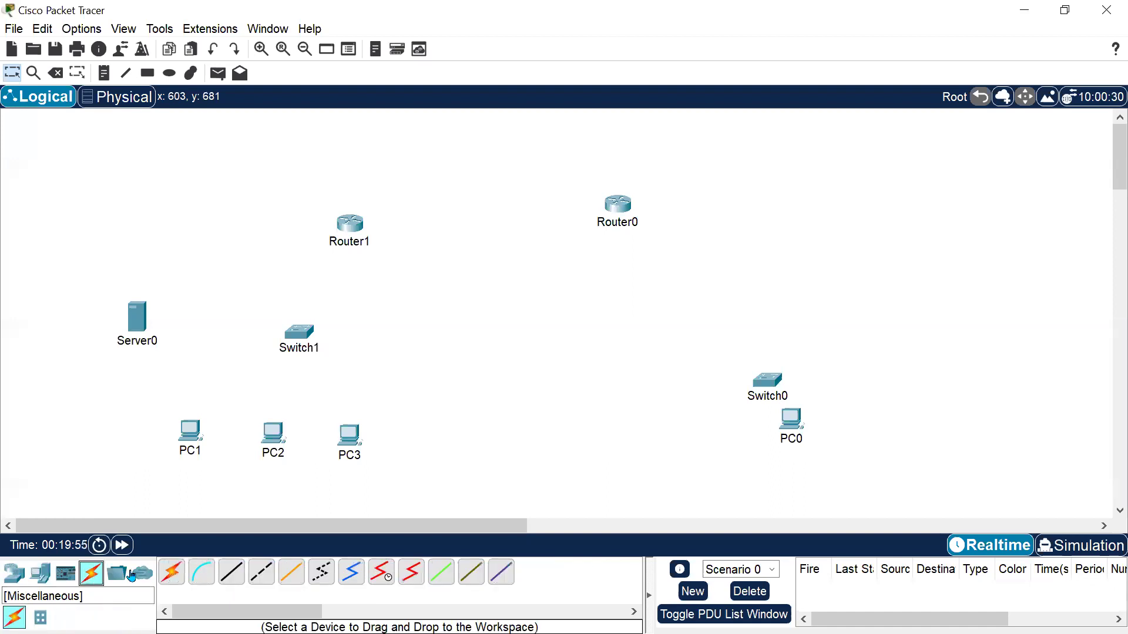
left_click(242, 581)
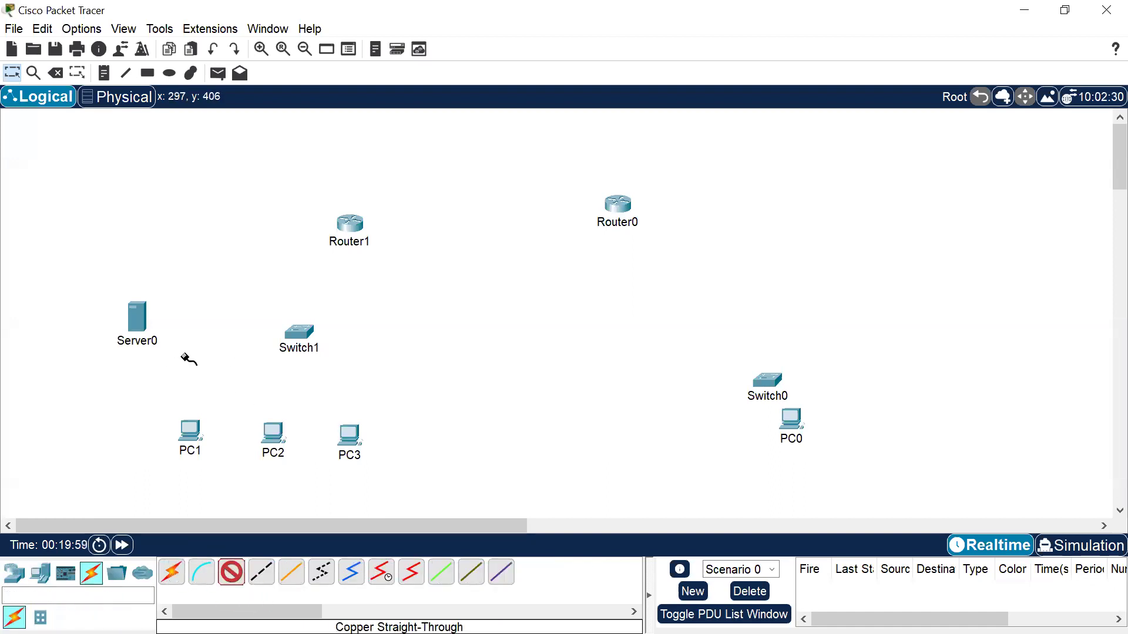
left_click(189, 435)
left_click(252, 503)
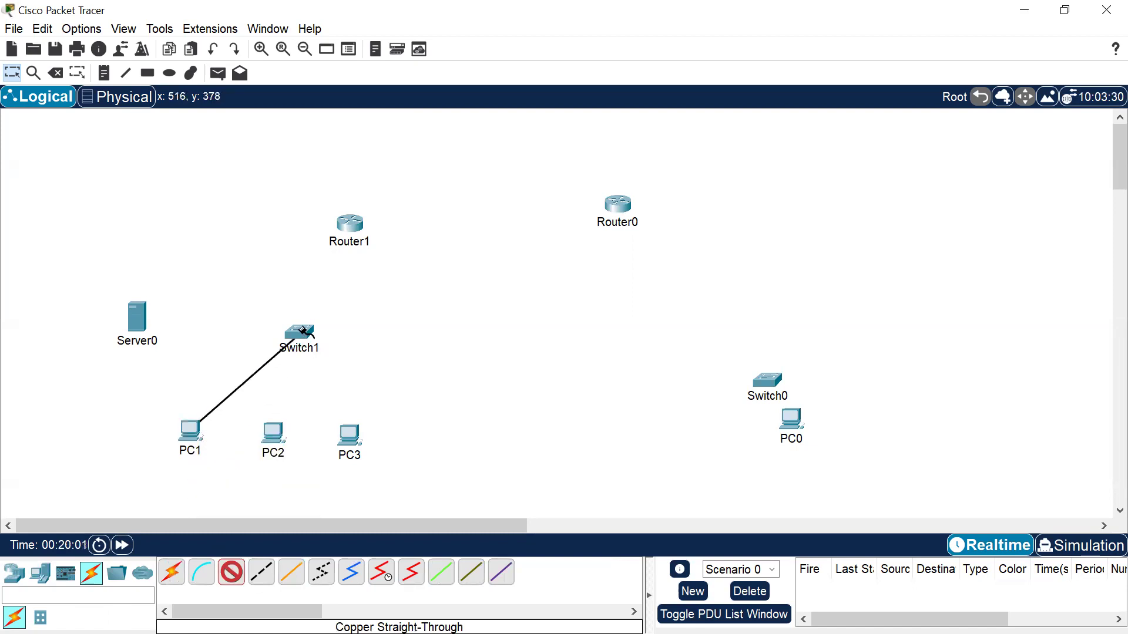
left_click(310, 333)
left_click(414, 32)
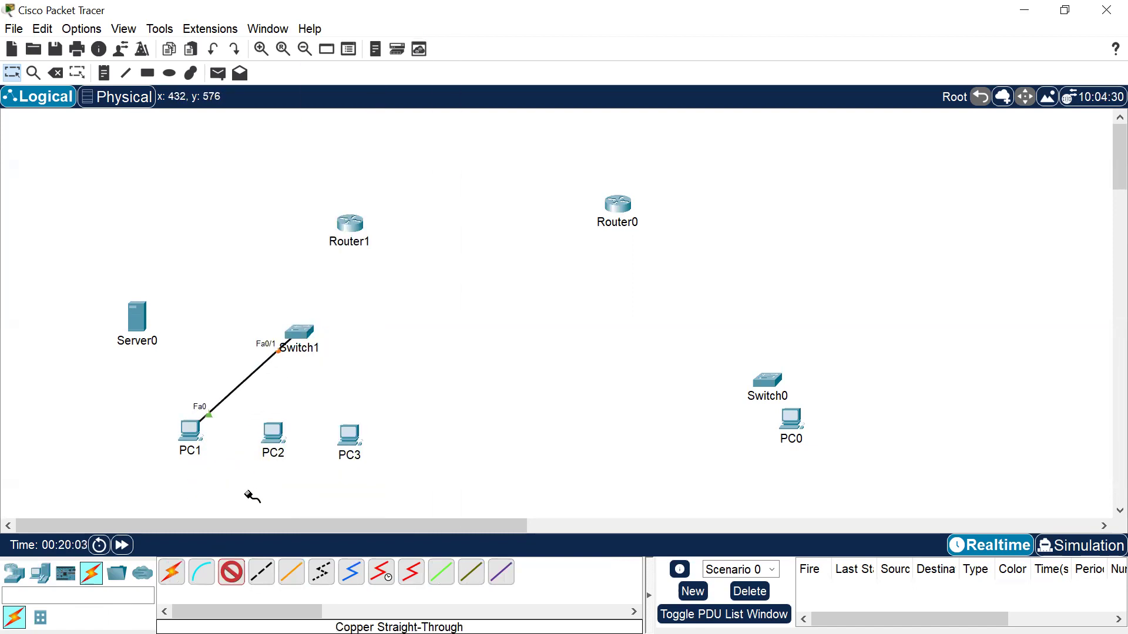
Connect PC2's FastEthernet0 to Switch1's FastEthernet0/2 with a copper straight-through cable.
left_click(272, 435)
left_click(338, 502)
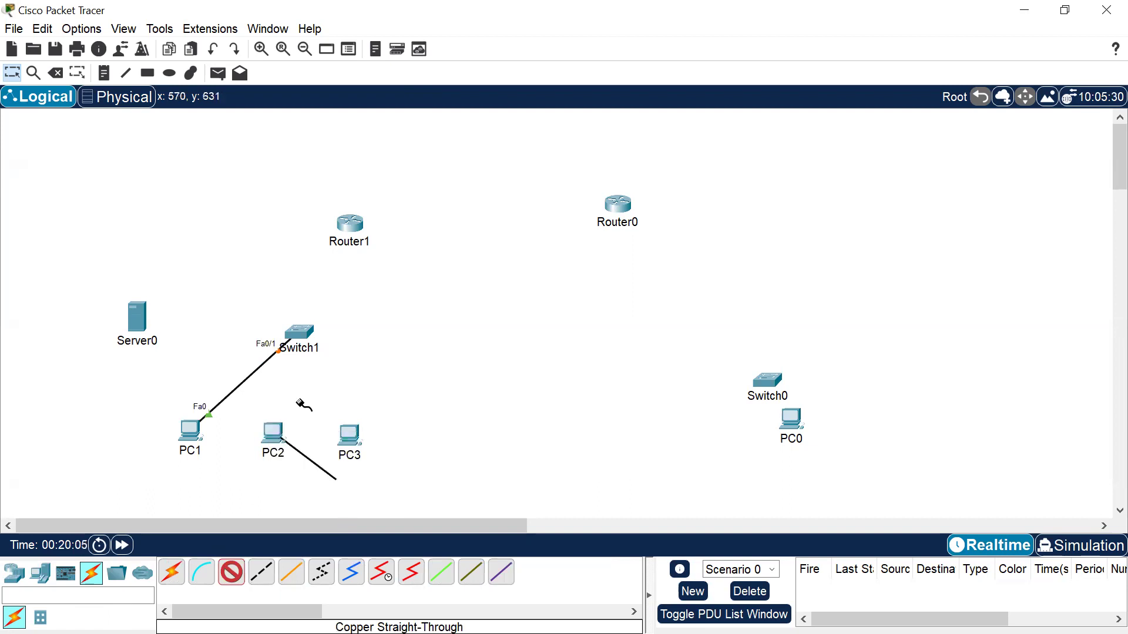
left_click(307, 333)
left_click(386, 32)
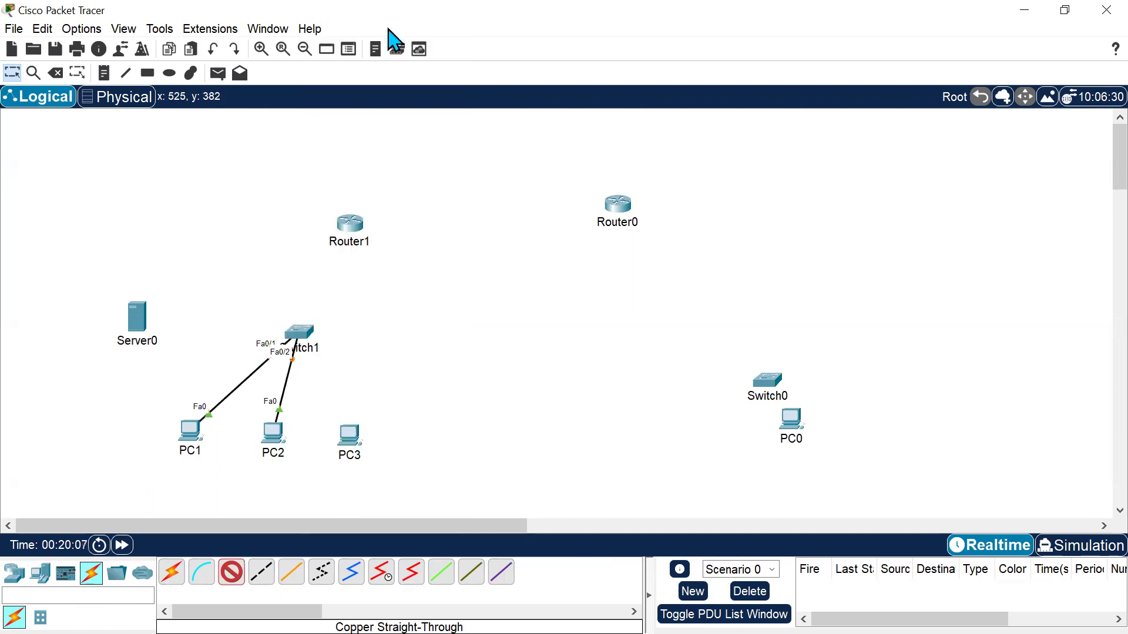
Connect Switch1's GigabitEthernet0/1 to Router1's GigabitEthernet0/1 with a copper straight-through cable.
left_click(299, 332)
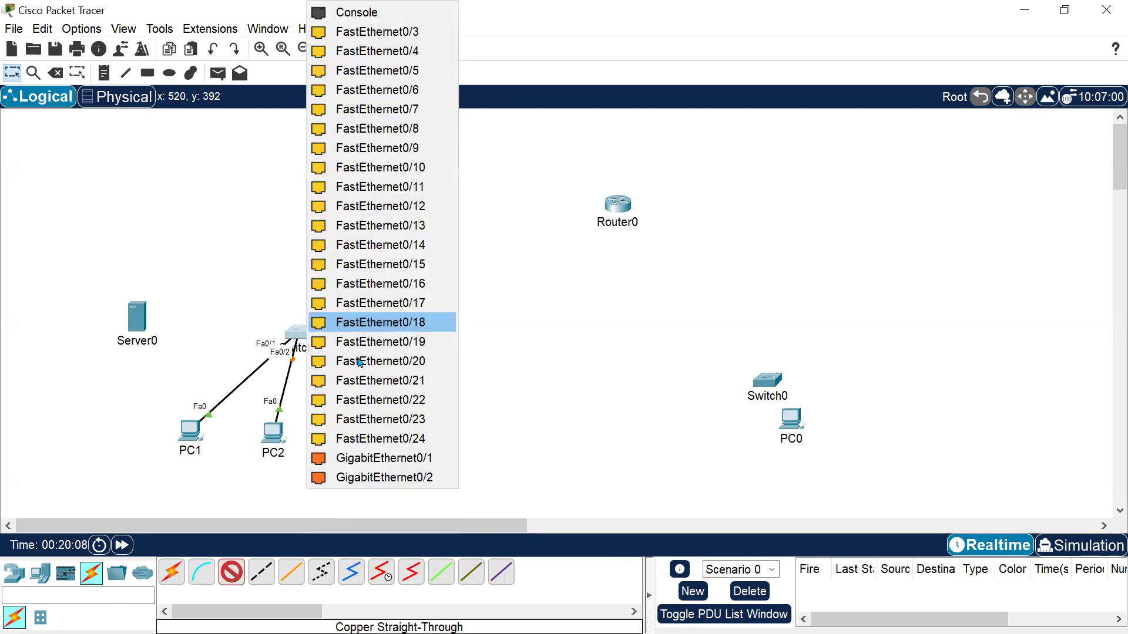
left_click(376, 456)
left_click(350, 224)
left_click(433, 294)
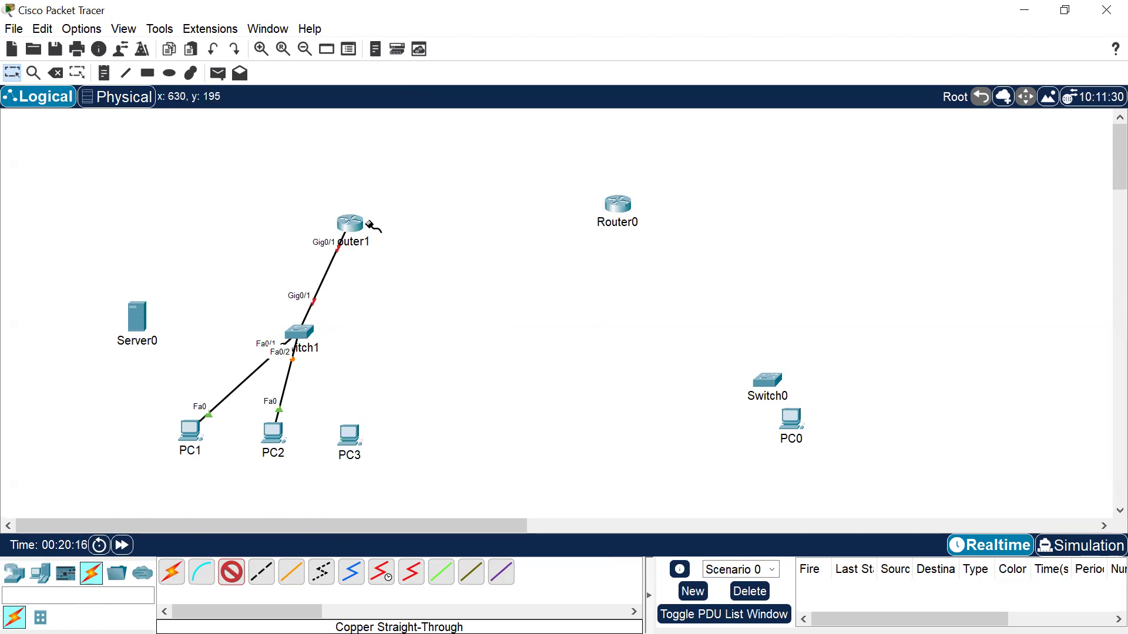
Connect PC3's FastEthernet0 to Switch1's FastEthernet0/3 with a copper straight-through cable.
left_click(347, 437)
left_click(399, 508)
left_click(304, 330)
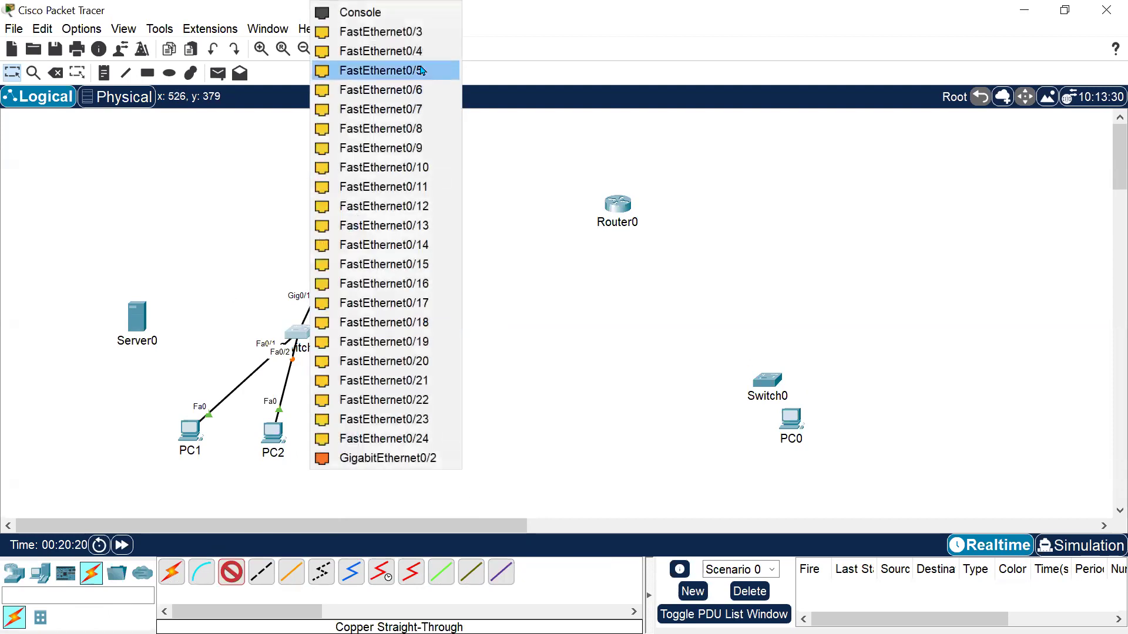
left_click(427, 35)
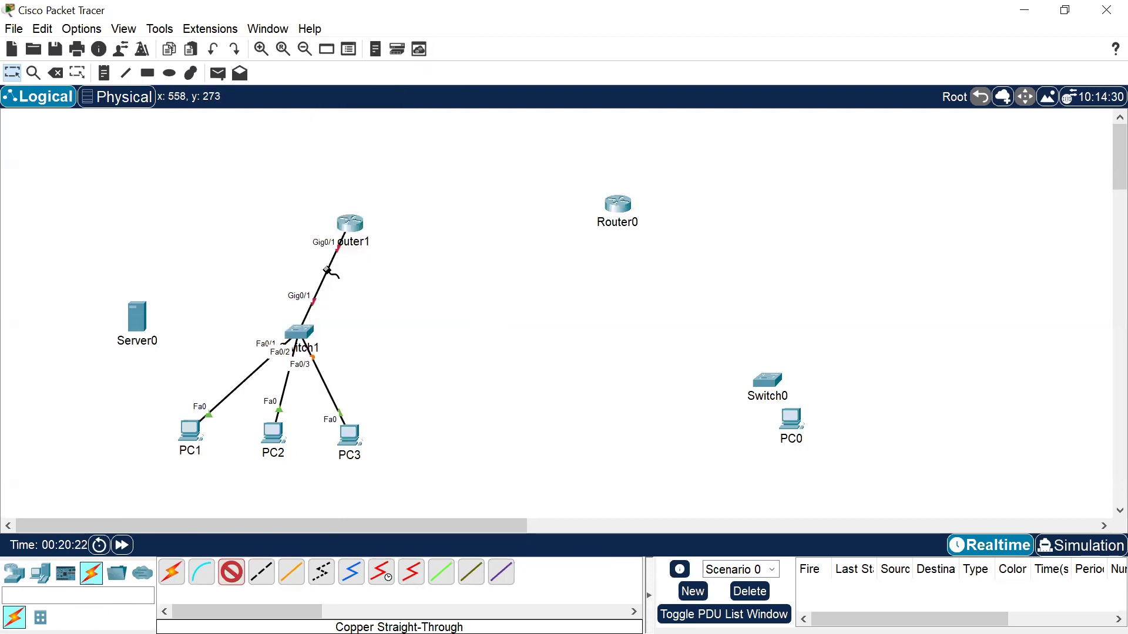
Connect Switch1's FastEthernet0/24 to Server0's FastEthernet0 with a copper straight-through cable.
left_click(298, 333)
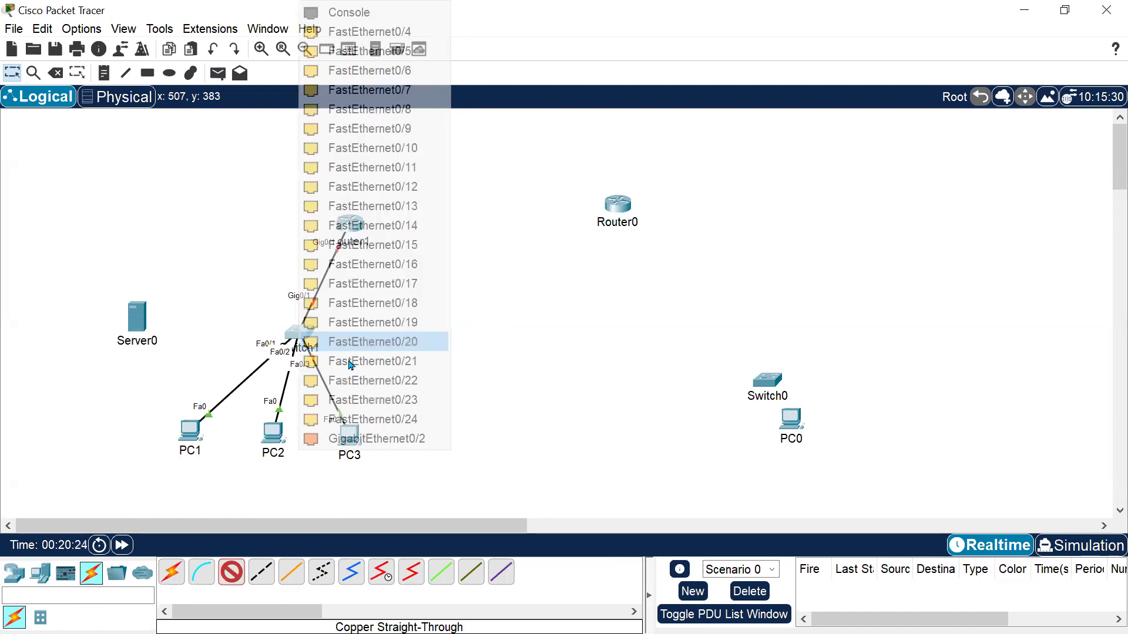
left_click(373, 419)
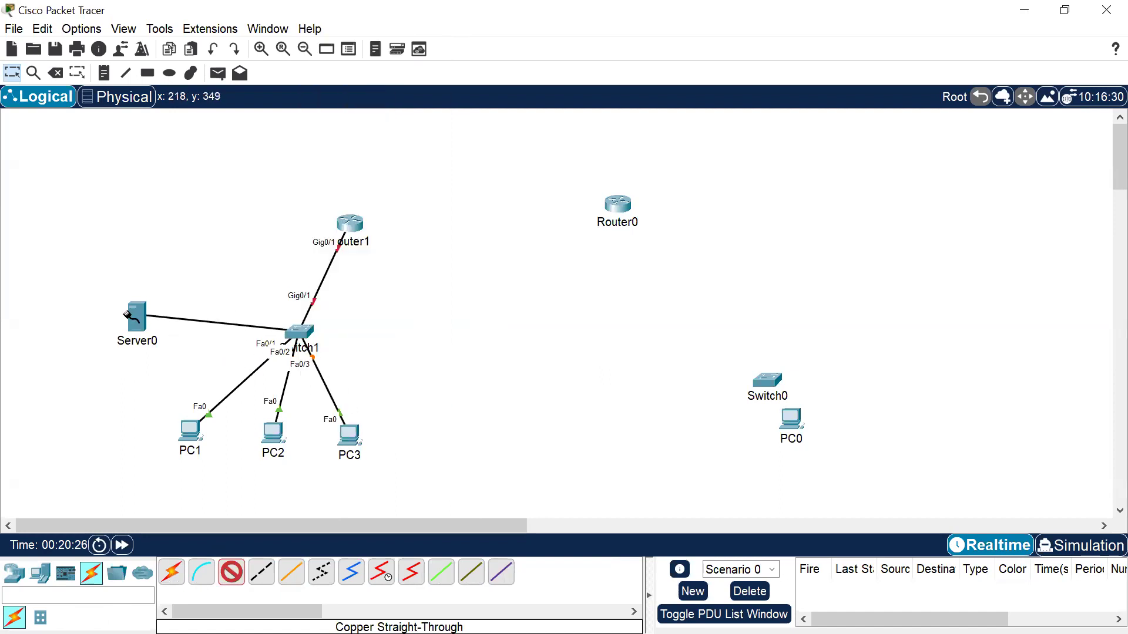
left_click(144, 318)
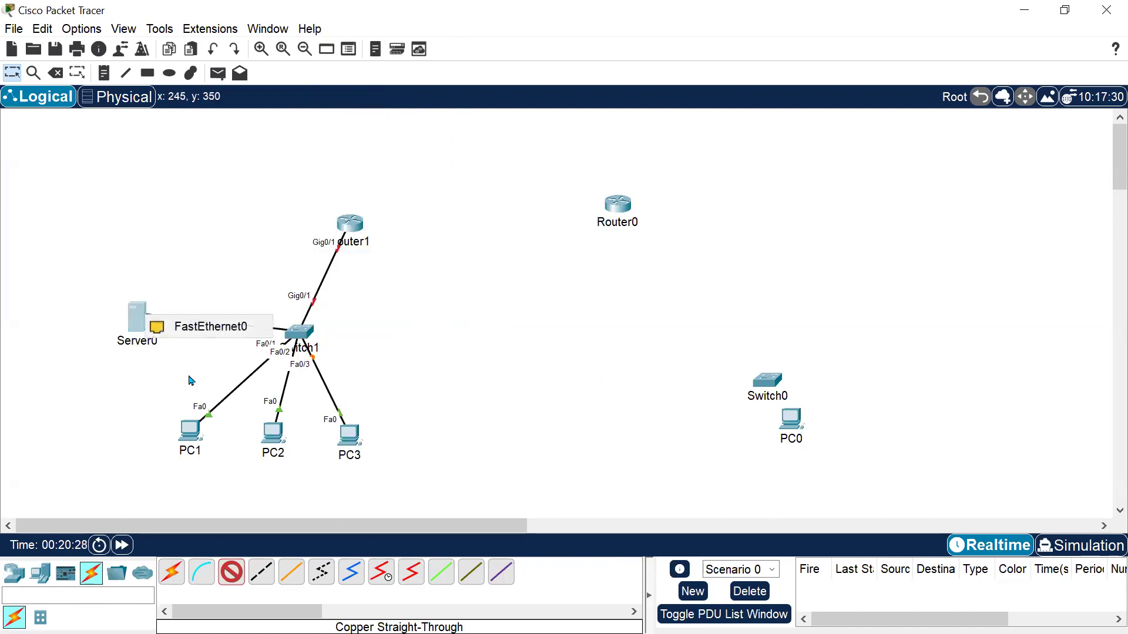
left_click(226, 329)
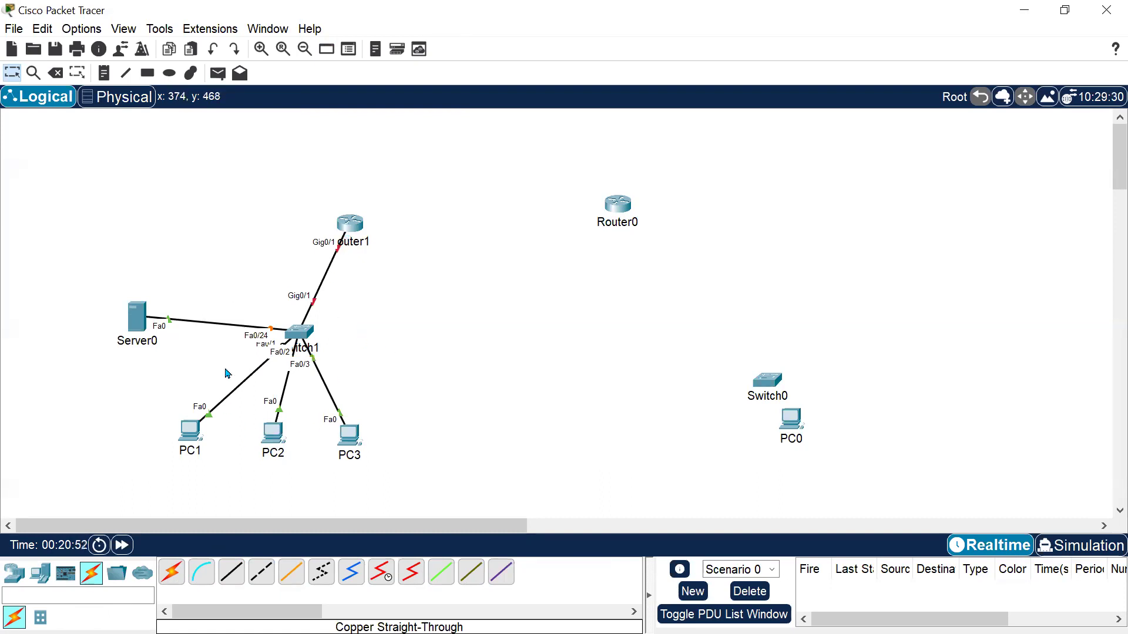
left_click_drag(137, 405, 392, 473)
left_click(460, 364)
Add a 2960 switch to the right of Router1.
left_click(14, 573)
left_click(40, 617)
left_click_drag(172, 573, 470, 253)
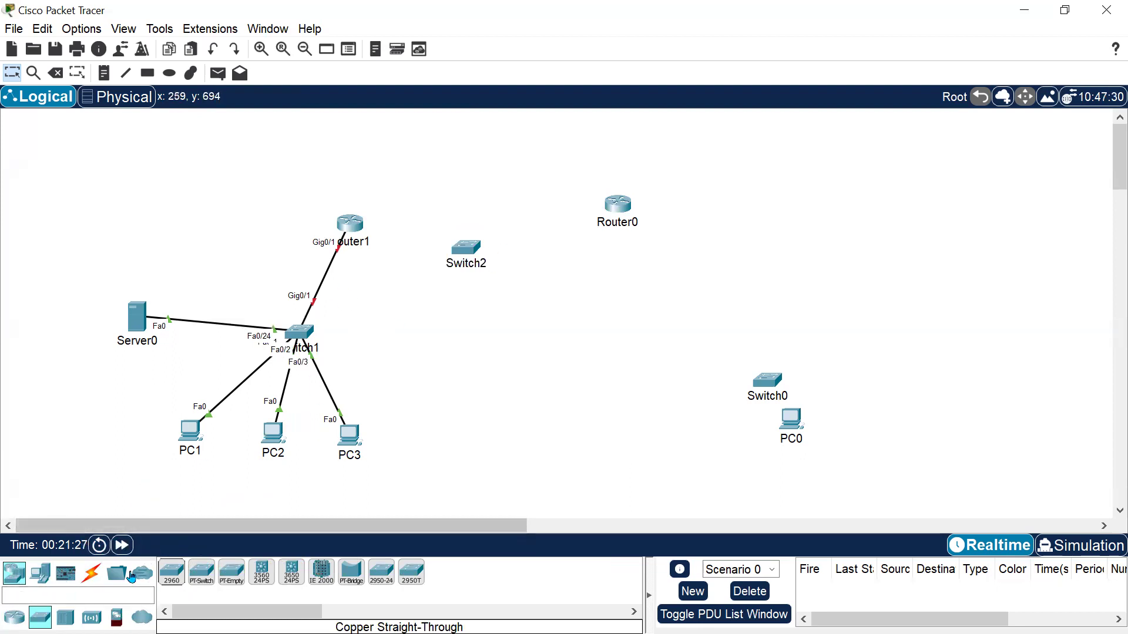
Add a 2911 router below and right of the new switch.
left_click(14, 616)
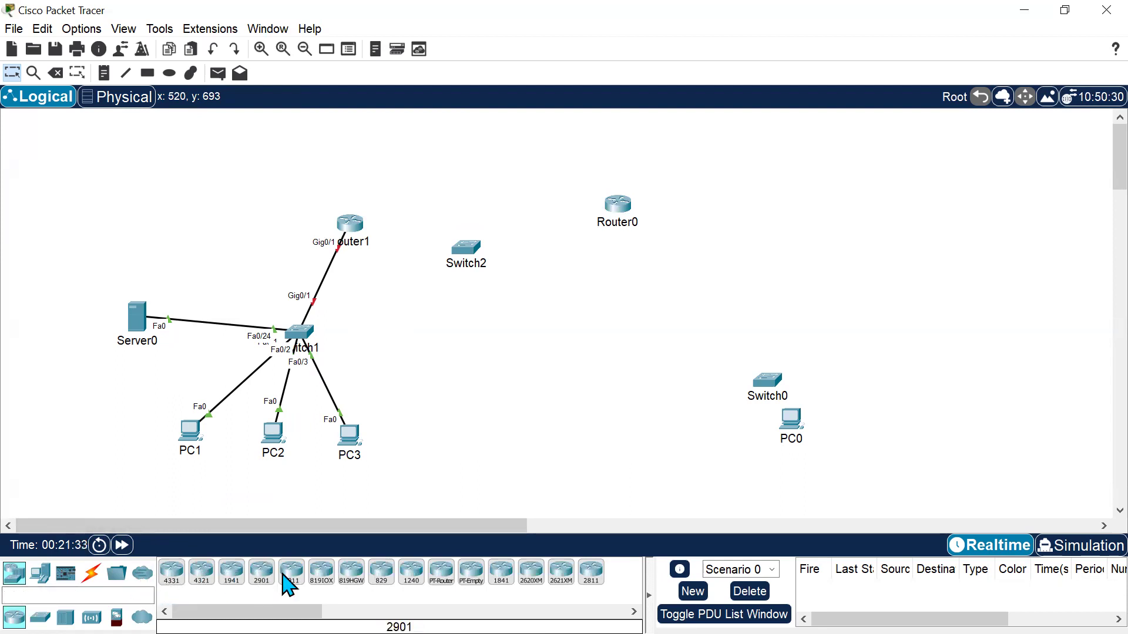
left_click_drag(288, 579, 511, 292)
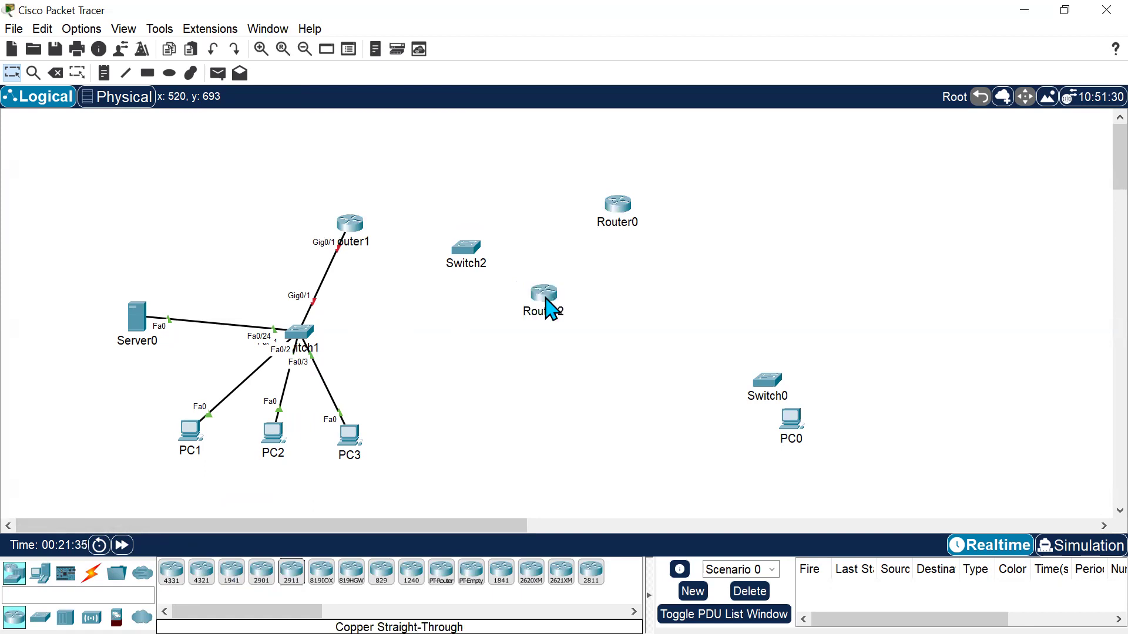
Move Switch2 slightly to the left.
left_click_drag(464, 251, 435, 257)
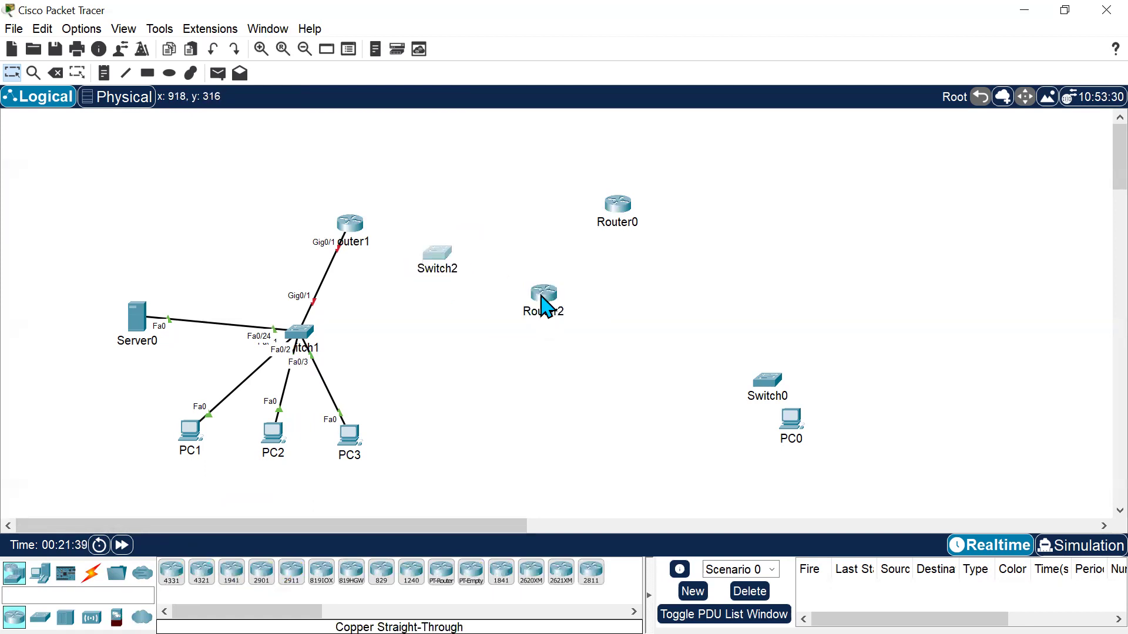
left_click_drag(518, 255, 569, 334)
left_click_drag(312, 197, 355, 234)
left_click_drag(269, 310, 328, 352)
left_click_drag(97, 265, 235, 362)
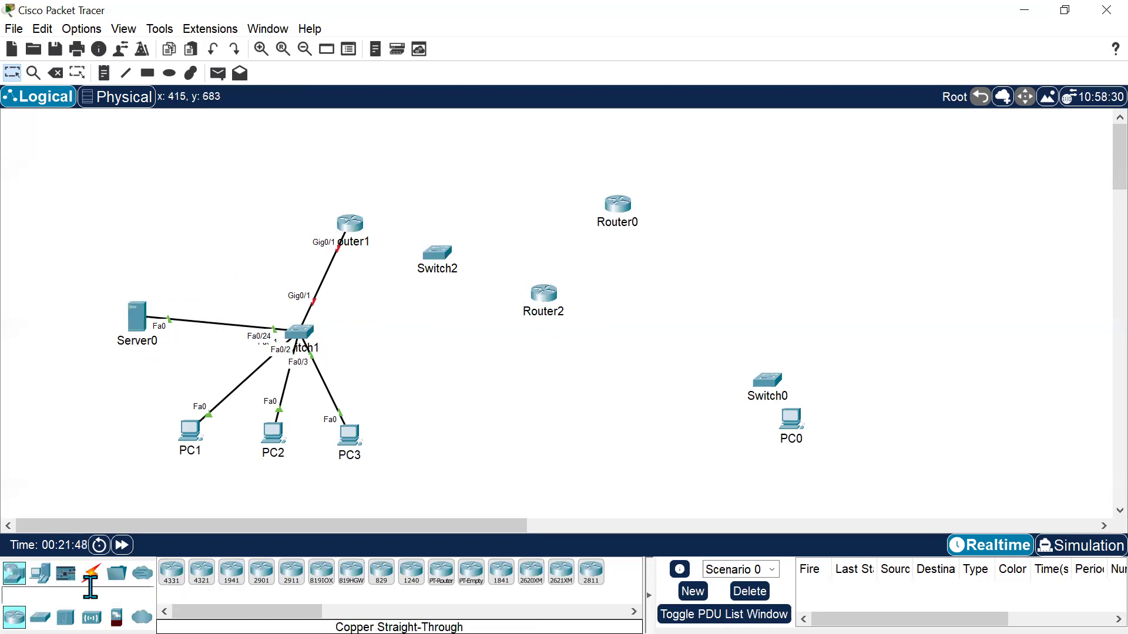
Connect Router1's GigabitEthernet0/2 to Switch2's GigabitEthernet0/2 with a copper straight-through cable.
left_click(91, 572)
left_click(231, 573)
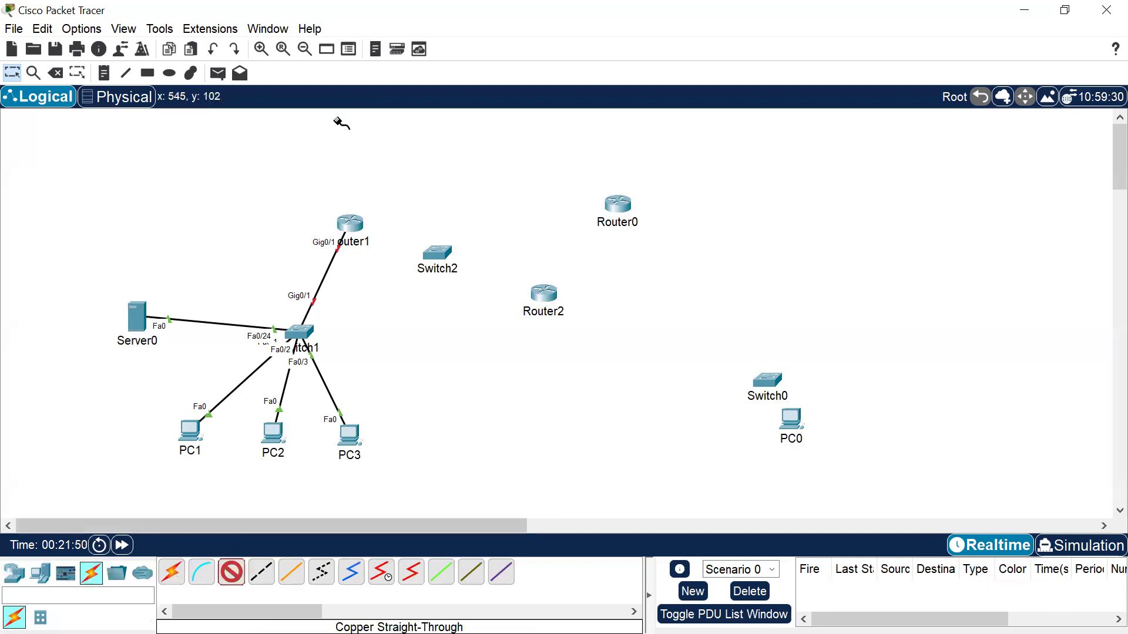
left_click(351, 224)
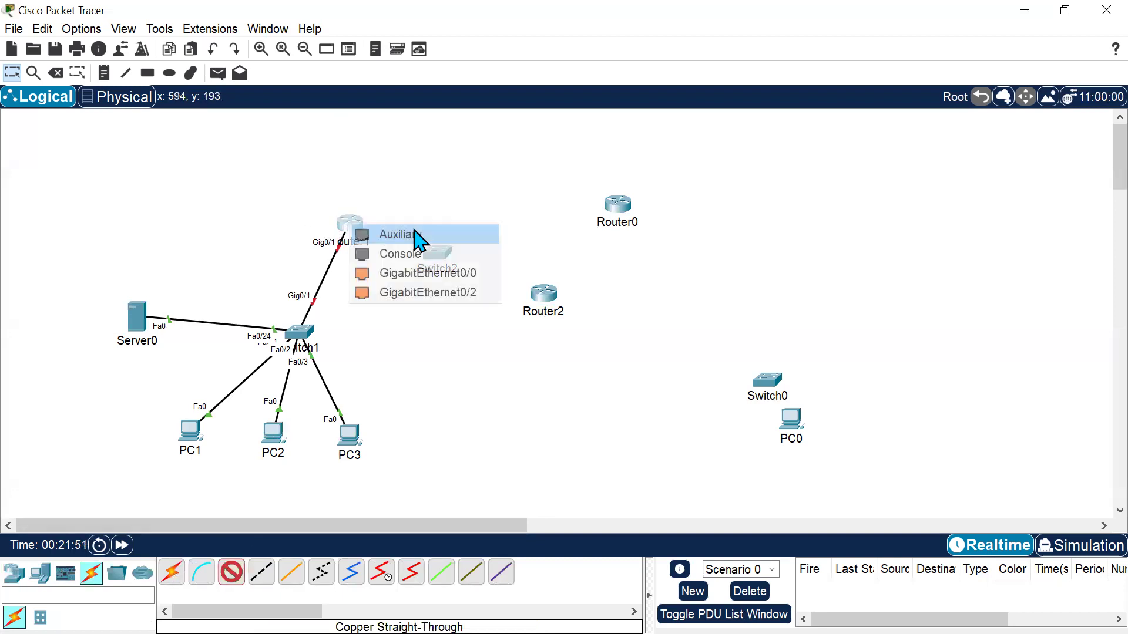
left_click(443, 292)
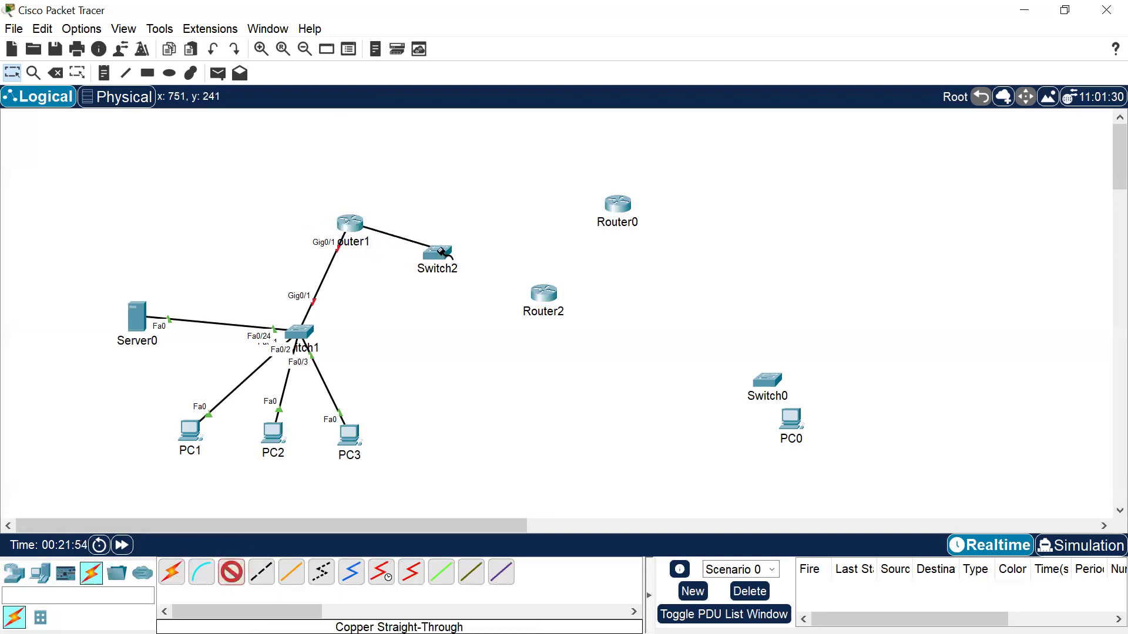
left_click(433, 254)
left_click(517, 516)
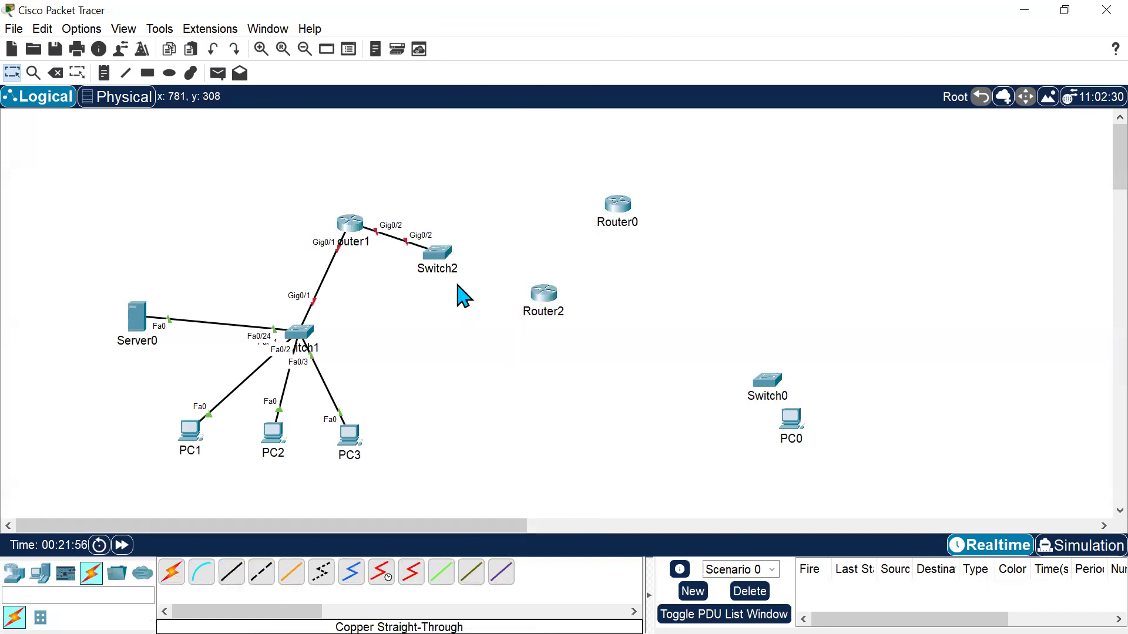
Connect Switch2's GigabitEthernet0/1 to Router2's GigabitEthernet0/1 with a copper straight-through cable.
left_click(448, 252)
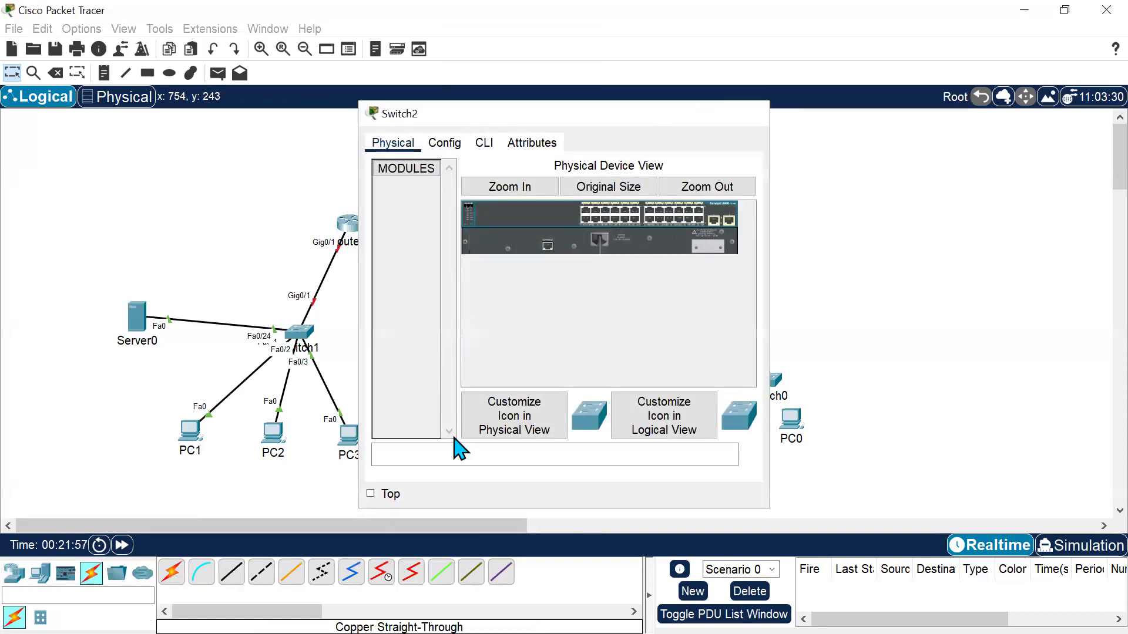
left_click(233, 576)
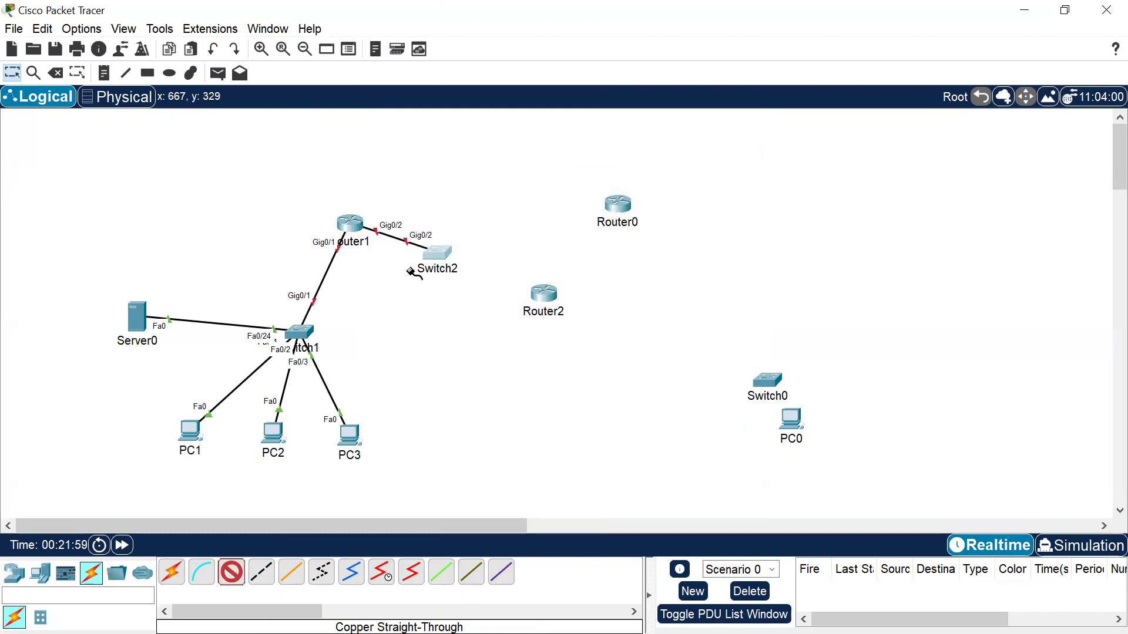
left_click(436, 253)
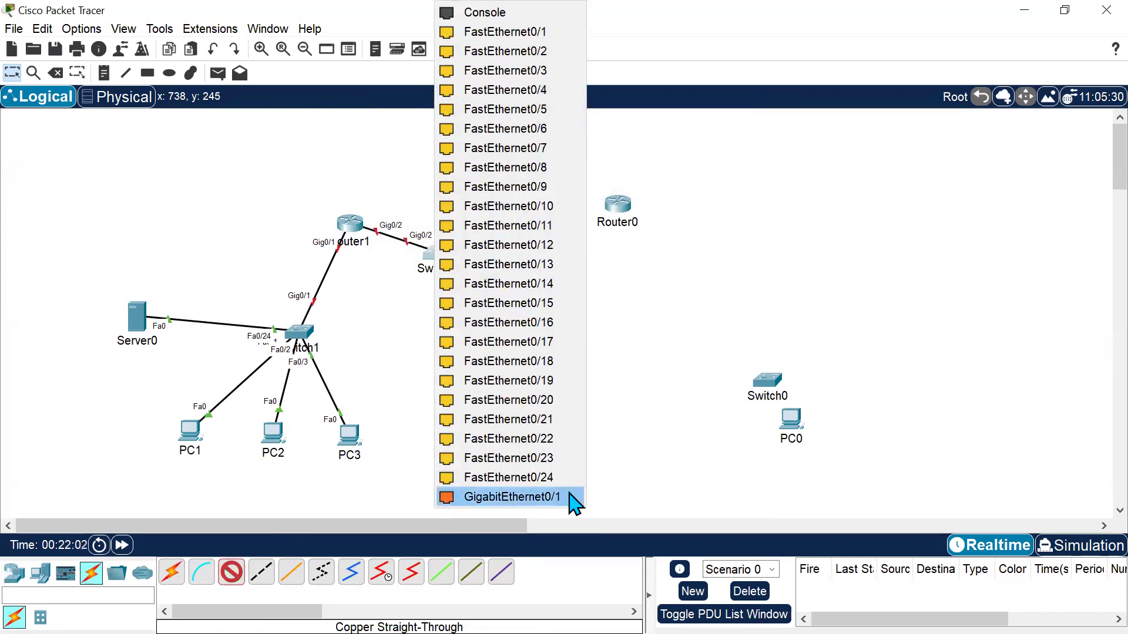
left_click(570, 497)
left_click(545, 293)
left_click(622, 360)
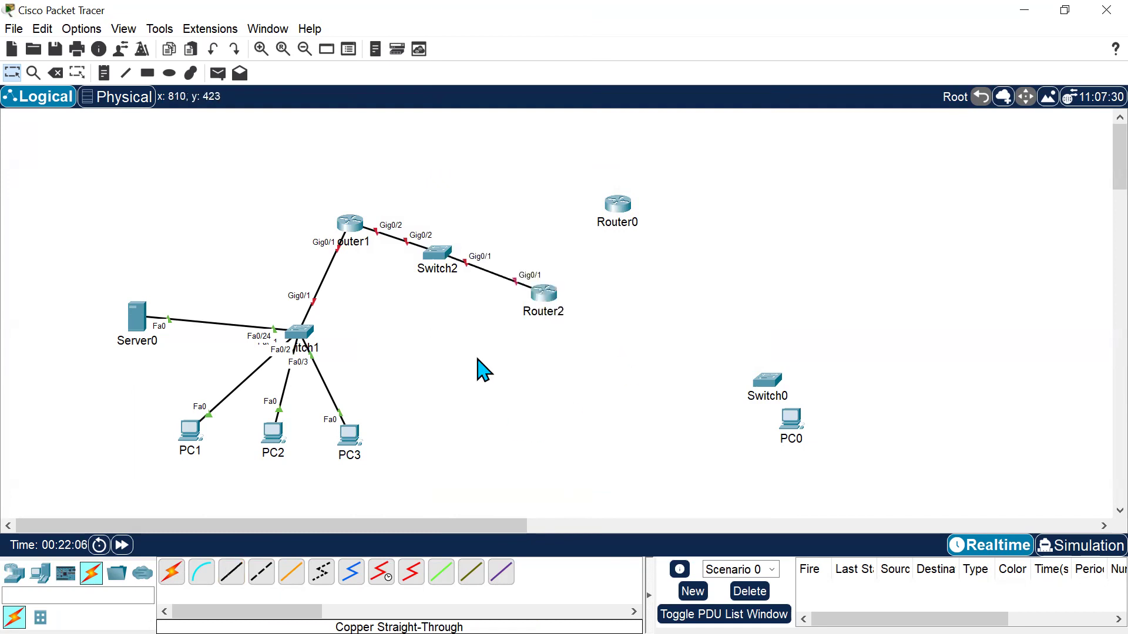
mouse_move(529, 236)
left_mouse_down()
mouse_move(476, 324)
mouse_move(428, 285)
mouse_move(415, 254)
mouse_move(513, 252)
left_mouse_up()
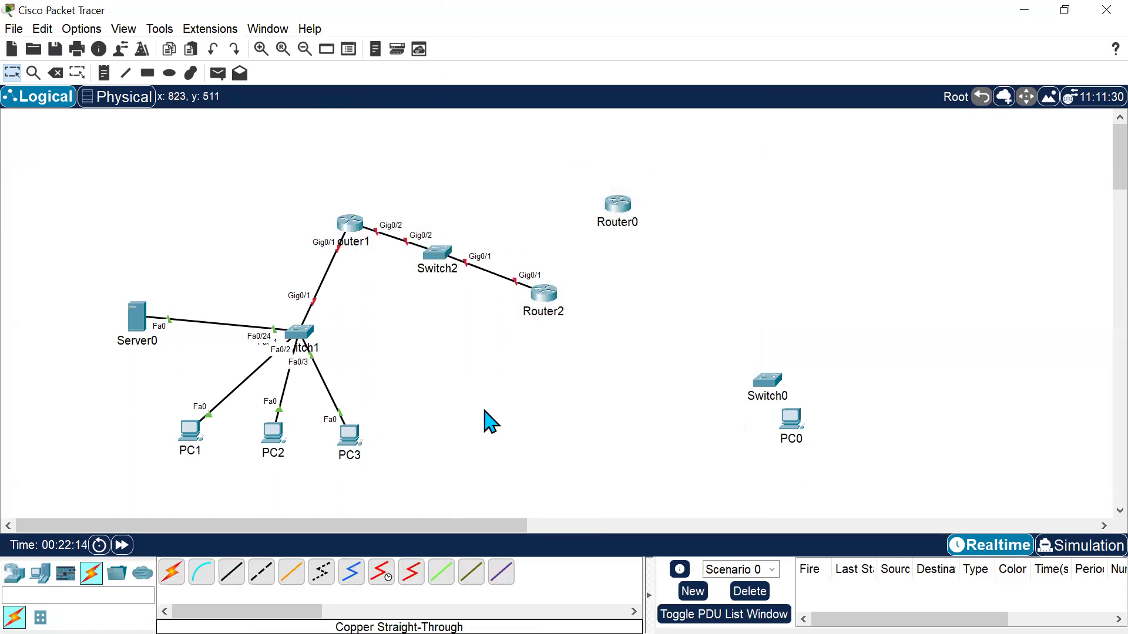
left_click_drag(554, 325, 406, 277)
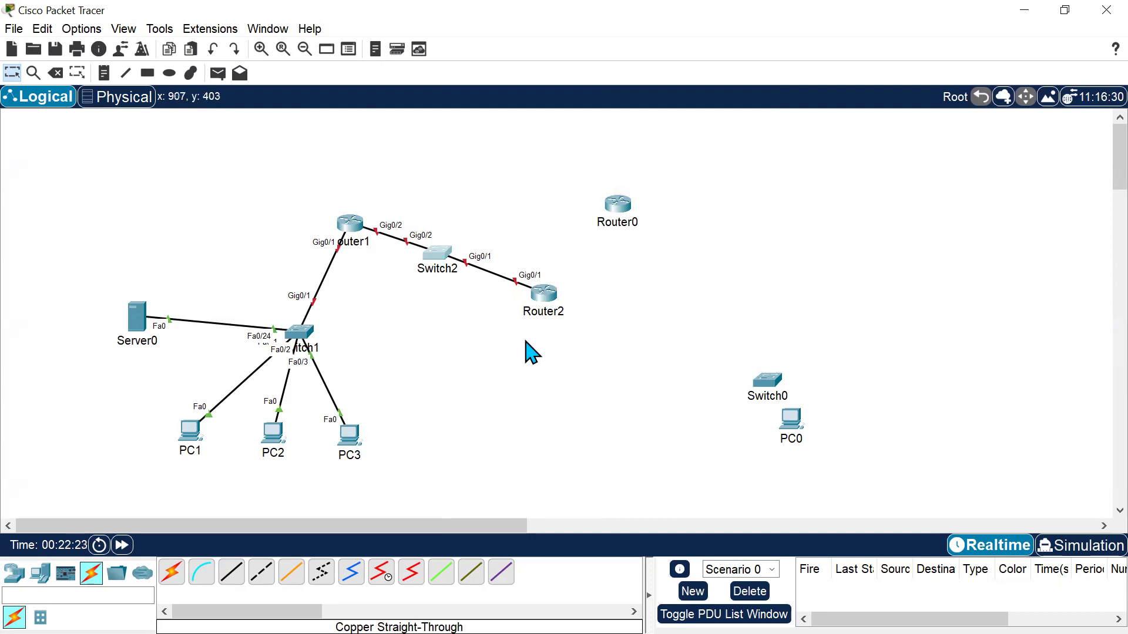
left_click_drag(186, 248, 396, 458)
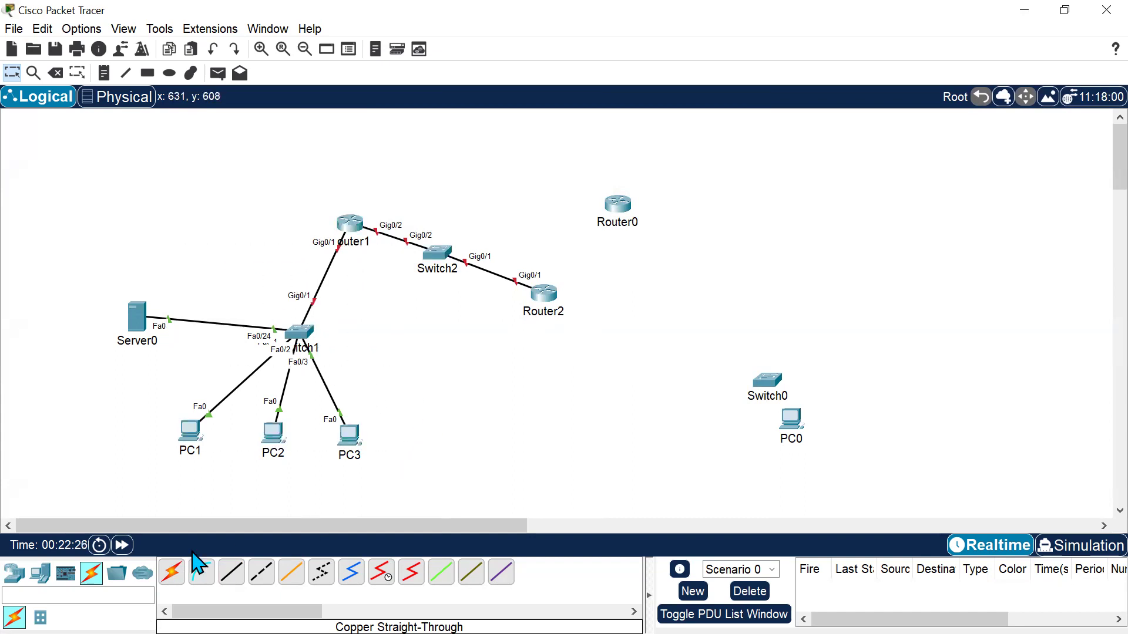
Delete the cable between Server0 and Switch1, then move Server0 beside Switch0 and PC0.
left_click(55, 73)
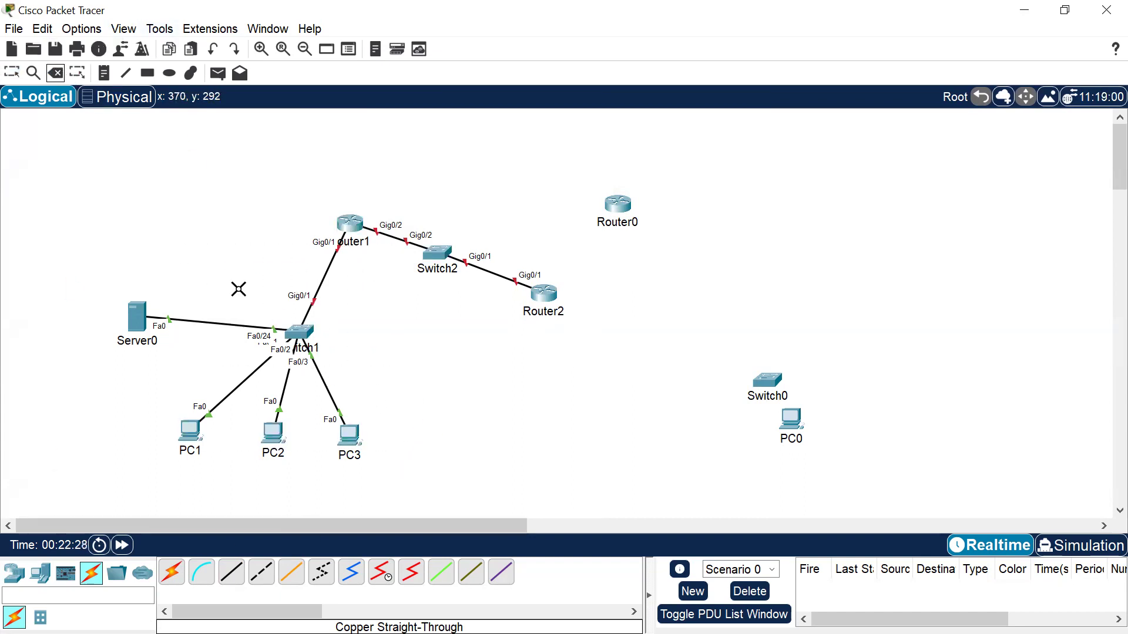
left_click(231, 322)
key("Escape")
left_click_drag(147, 329, 670, 434)
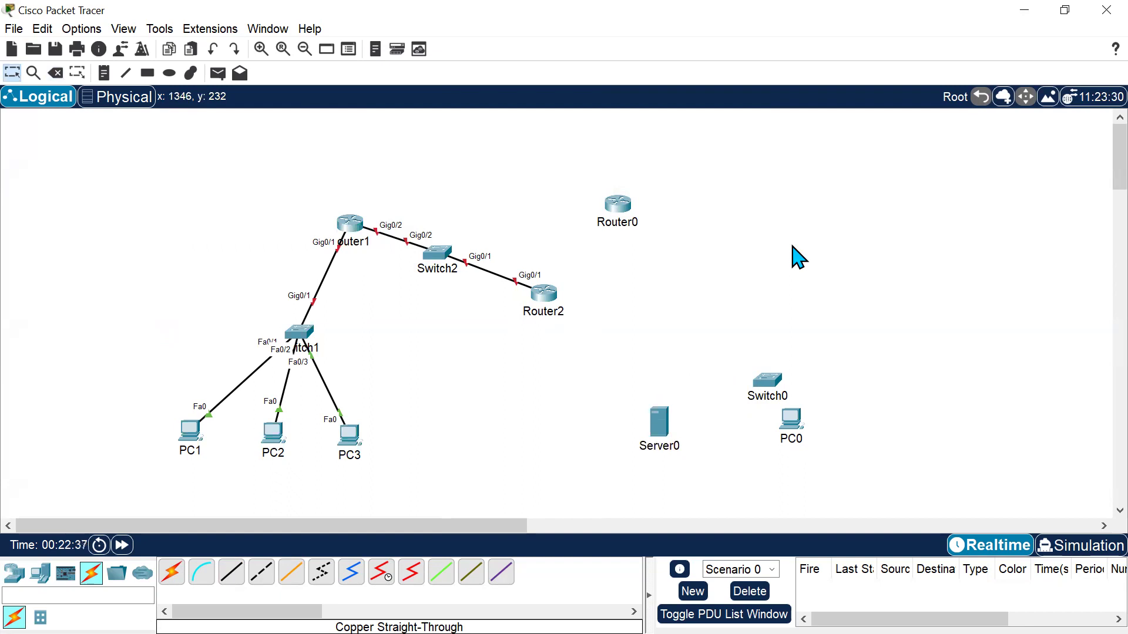
left_click_drag(138, 379, 327, 444)
left_click_drag(521, 202, 388, 353)
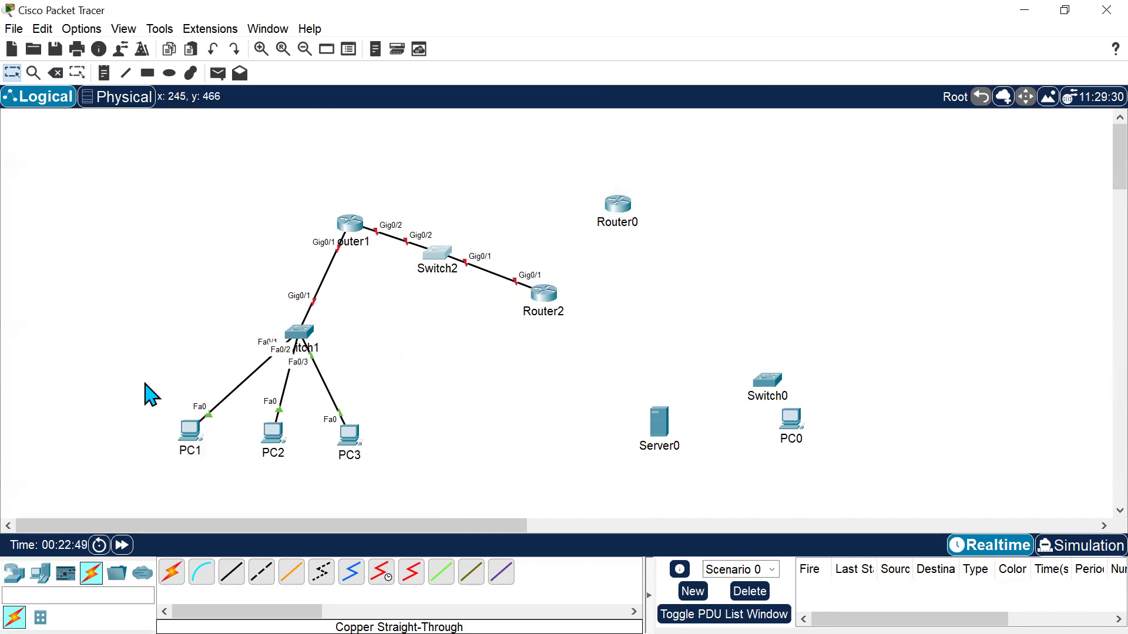
left_click_drag(145, 382, 385, 449)
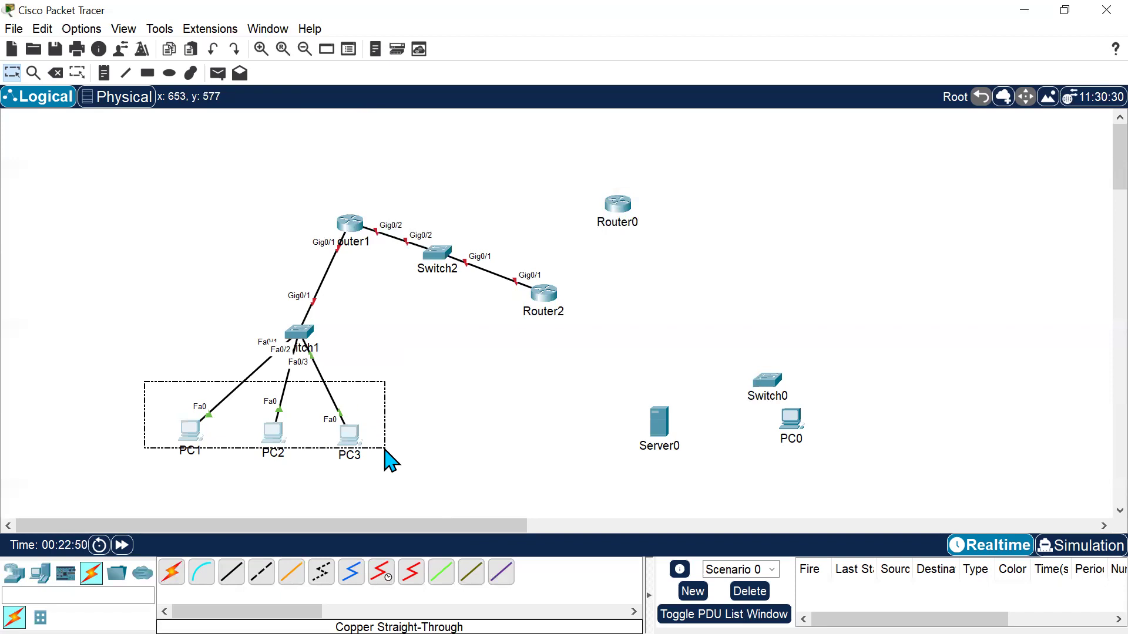
left_click(382, 451)
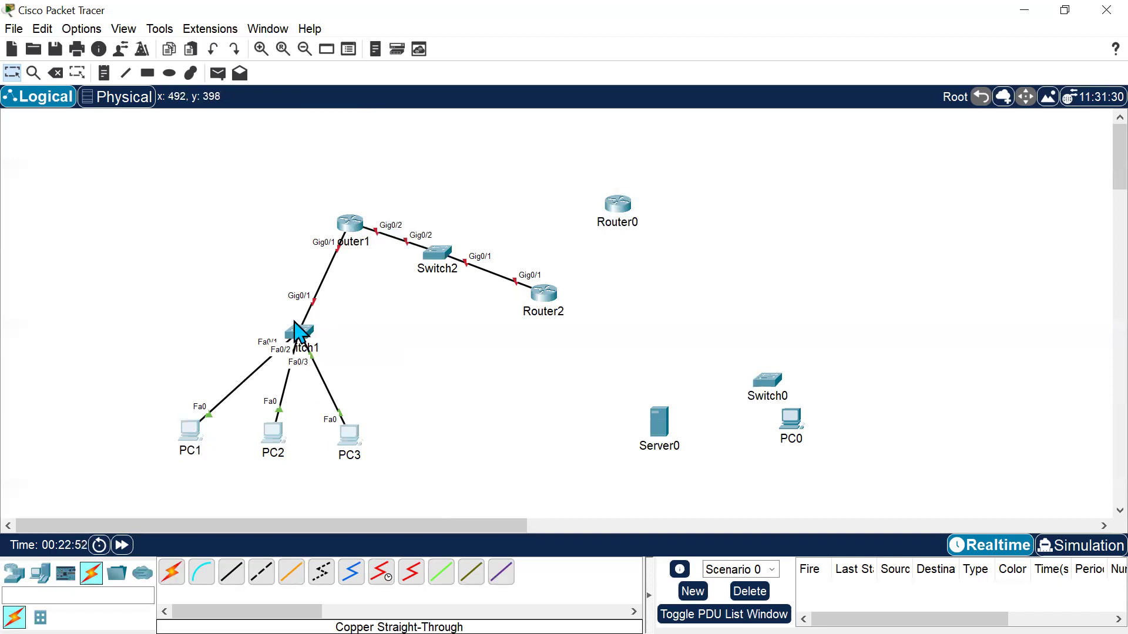
left_click(297, 338)
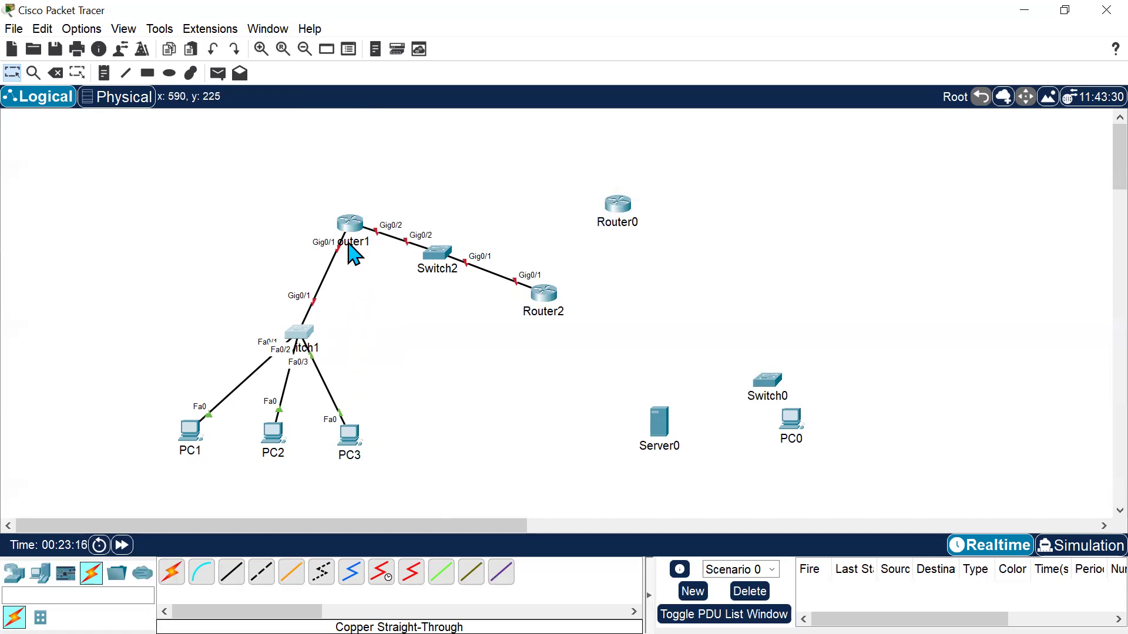
mouse_move(348, 243)
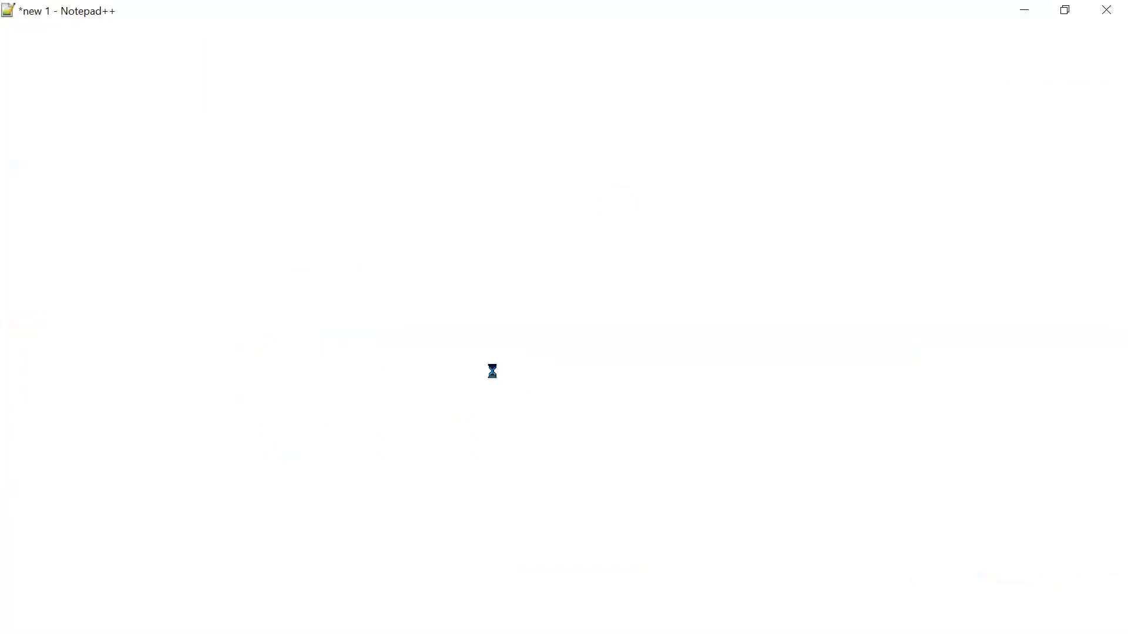
Switch to Notepad++ and start a new document with the heading IP Helper.
left_click(367, 364)
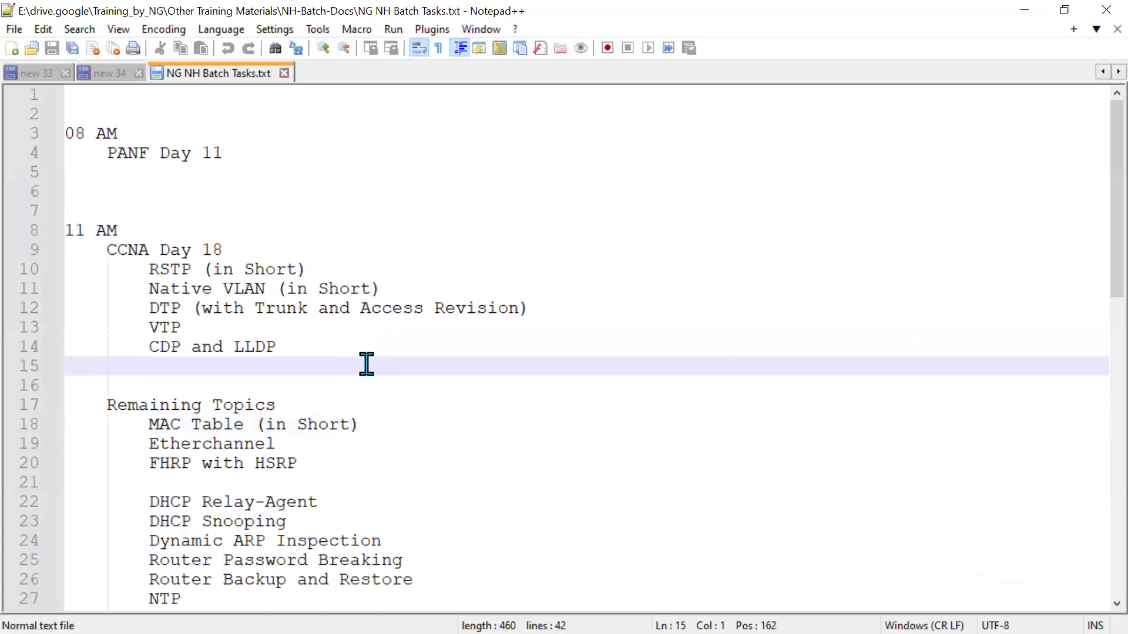
key("ctrl+n")
key("Return")
key("Return")
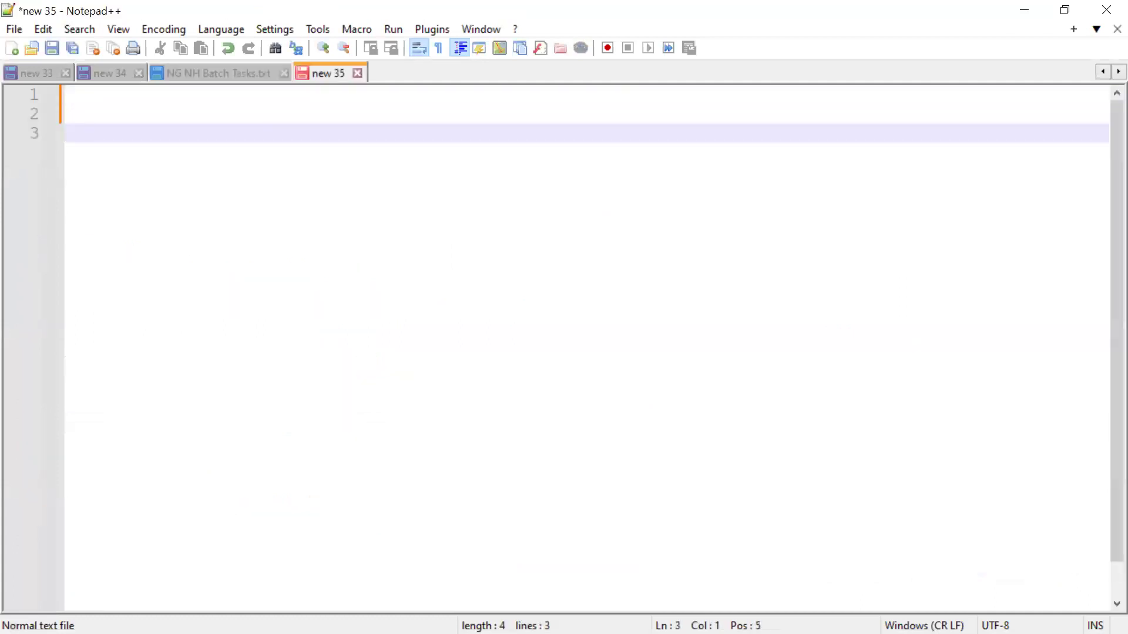
type("IP Helper")
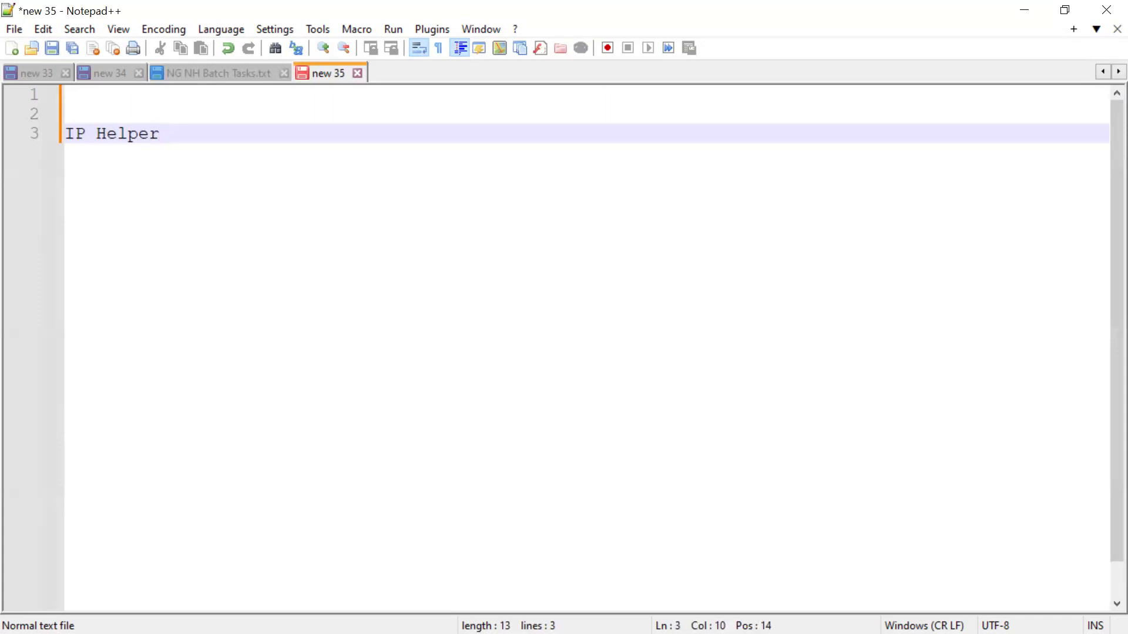
Back in Packet Tracer, add a note reading 192.168.1.0/24 to the left of Switch1's LAN.
key("alt+Tab")
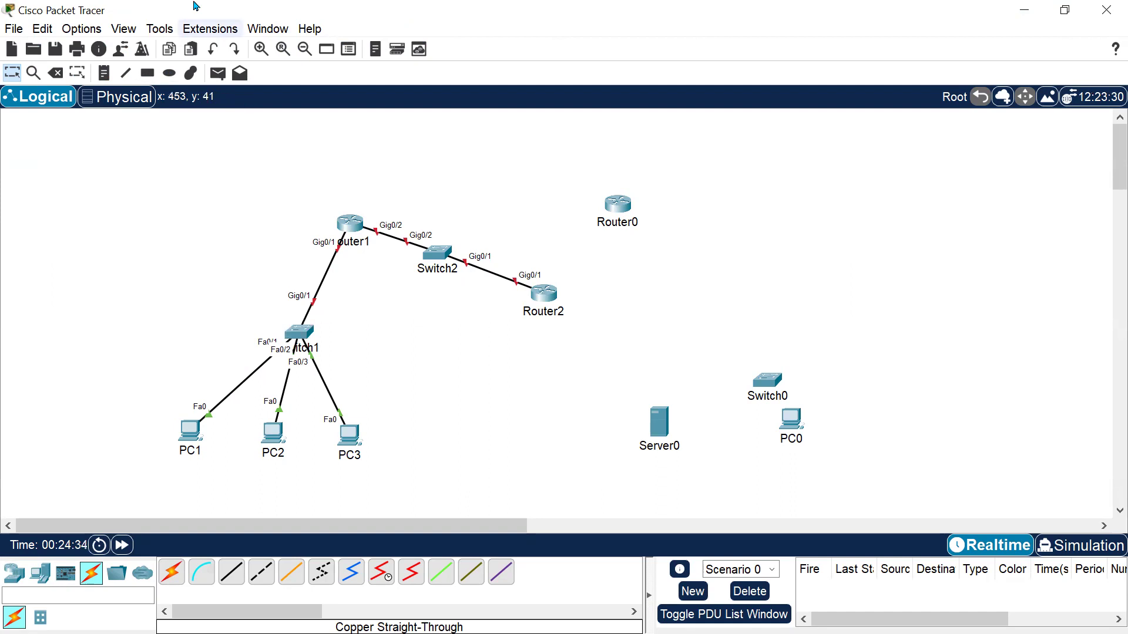
left_click(103, 72)
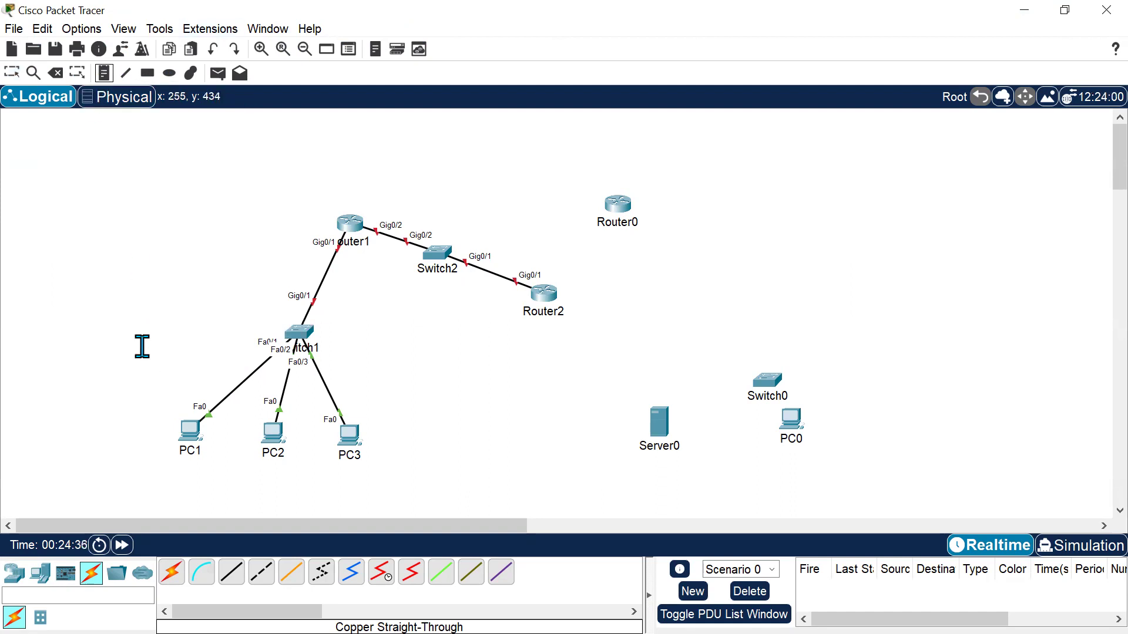
left_click(134, 293)
type("192.1068")
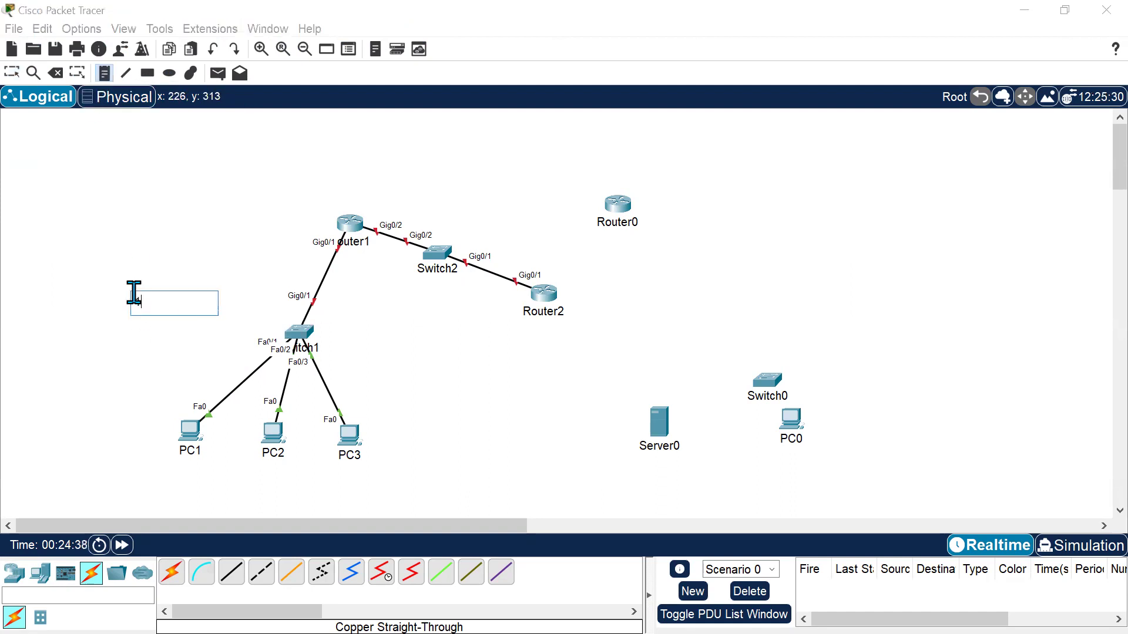
key("BackSpace")
key("BackSpace")
key("BackSpace")
type("68.1.0/24")
Add a note reading 192.168.1.1 beside Router1's Gig0/1 interface.
left_click(106, 406)
left_click(247, 225)
type("1902")
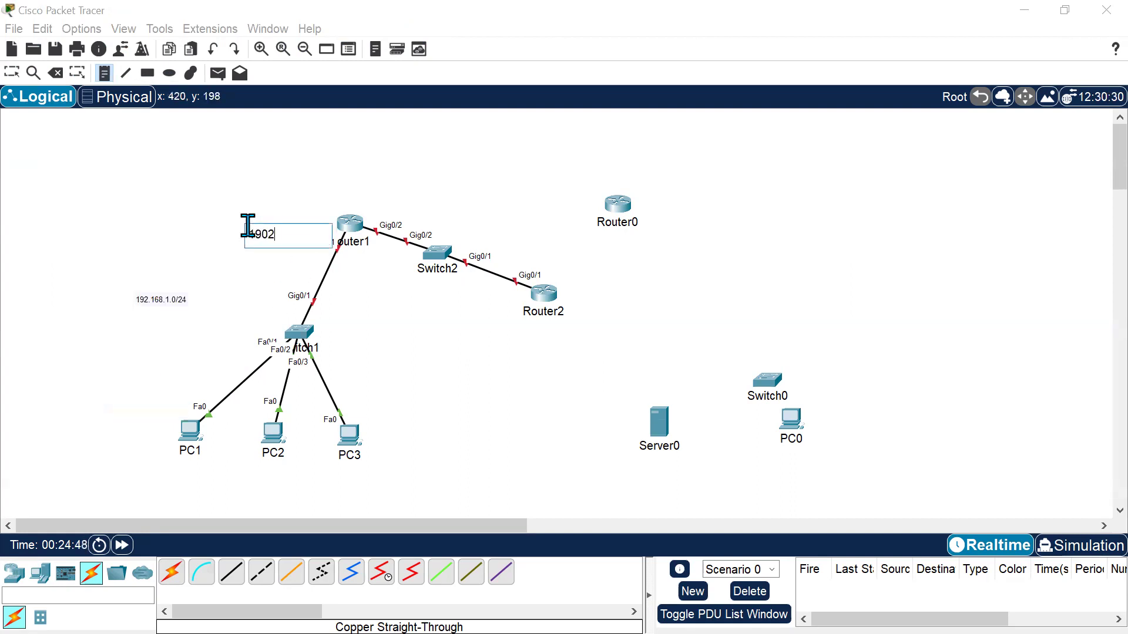
key("BackSpace")
key("BackSpace")
type("2.168.1.1")
Add a note reading 172.16.12.0/24 above the link between Router1 and Switch2.
left_click(229, 329)
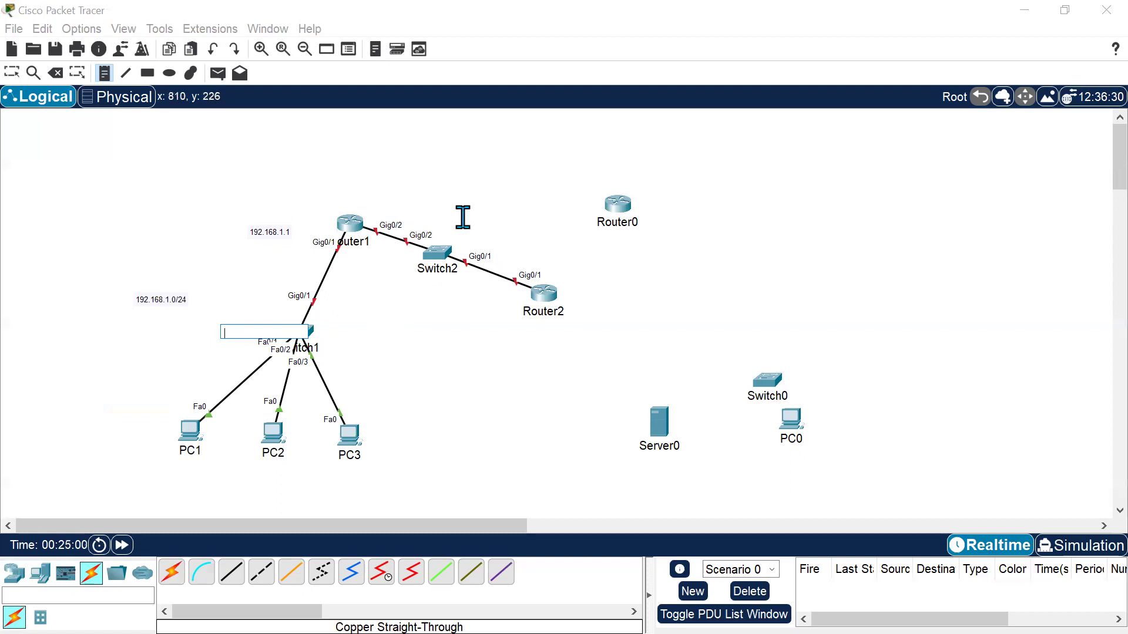
left_click(427, 213)
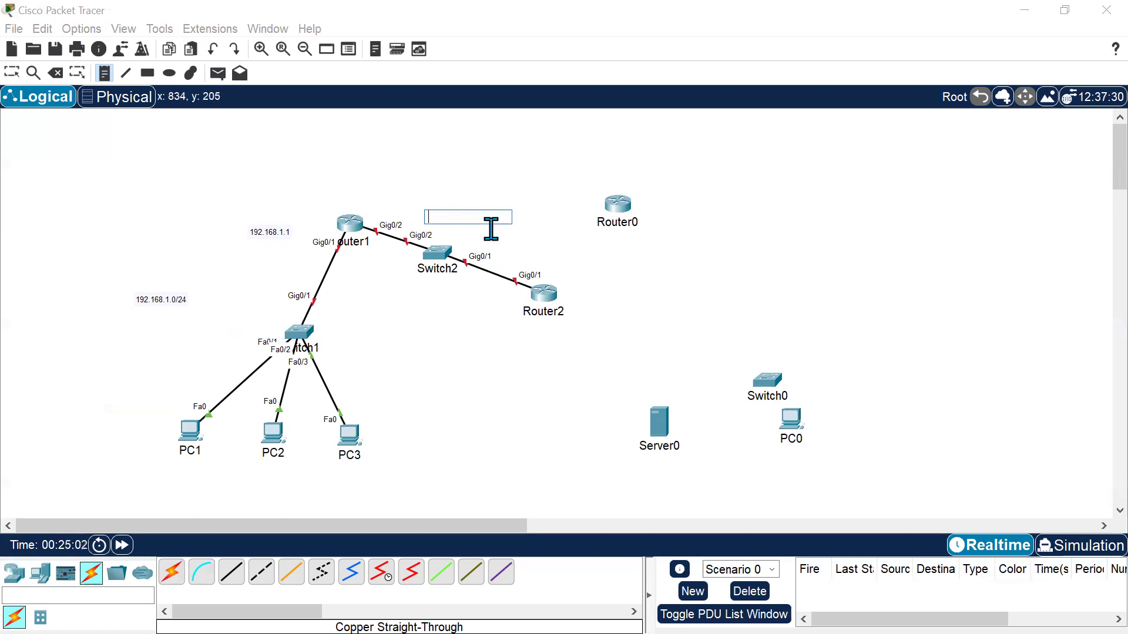
type("1")
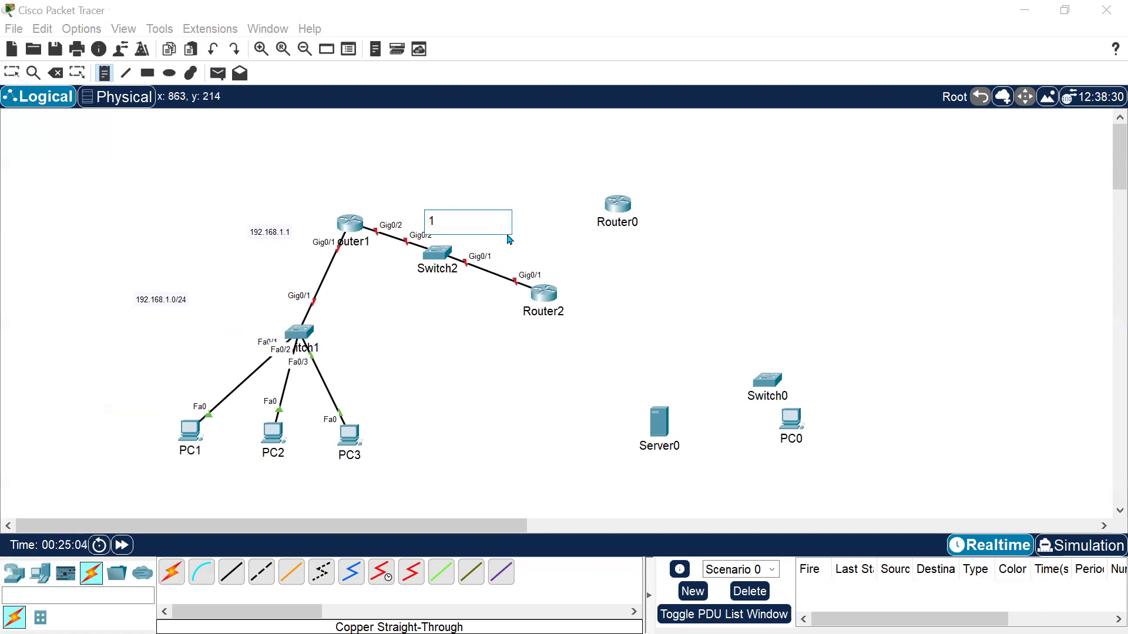
type("72.16.12.0/24")
key("Escape")
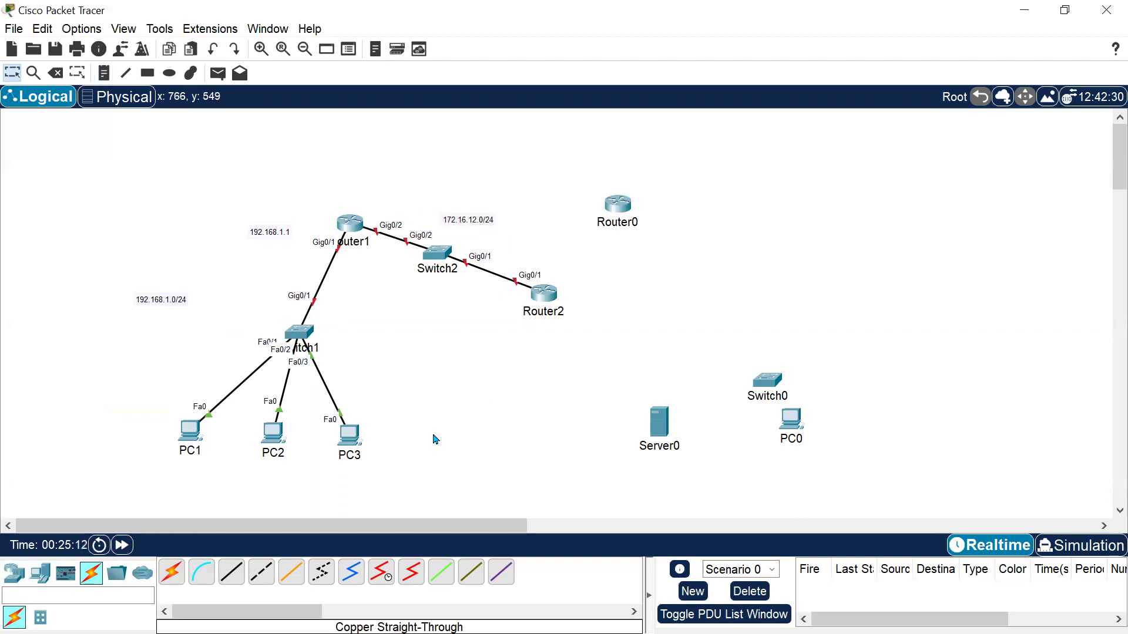
Move PC1 up and closer to Switch1.
key("ctrl+shift+b")
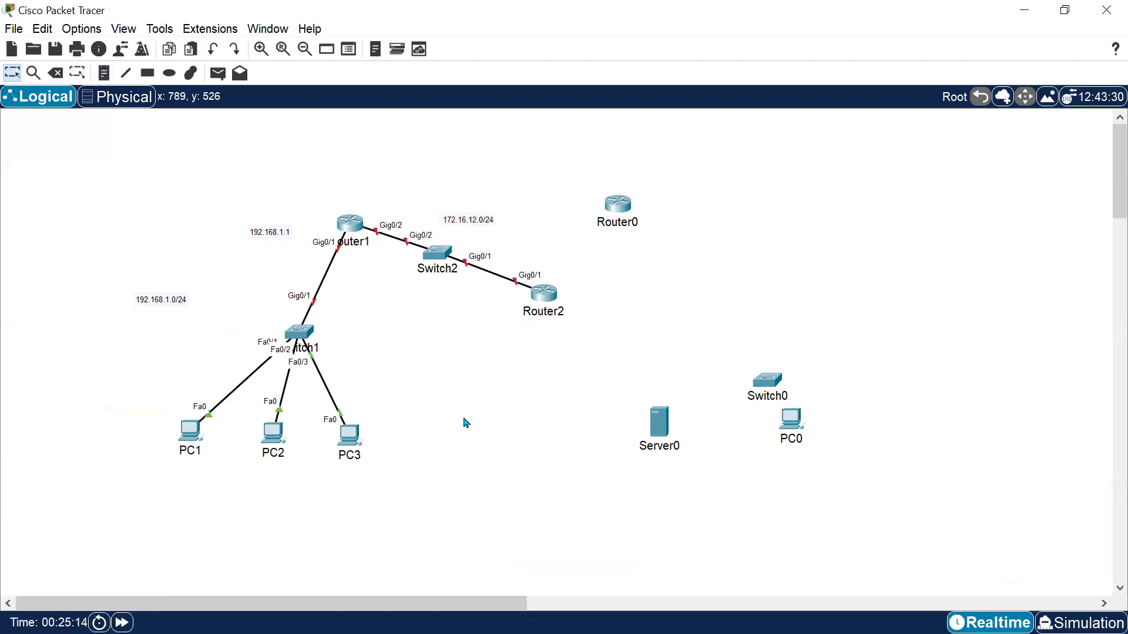
key("ctrl+i")
scroll(465, 423, "down", 2)
left_click_drag(278, 450, 838, 597)
left_click_drag(421, 288, 735, 584)
left_click_drag(684, 538, 703, 436)
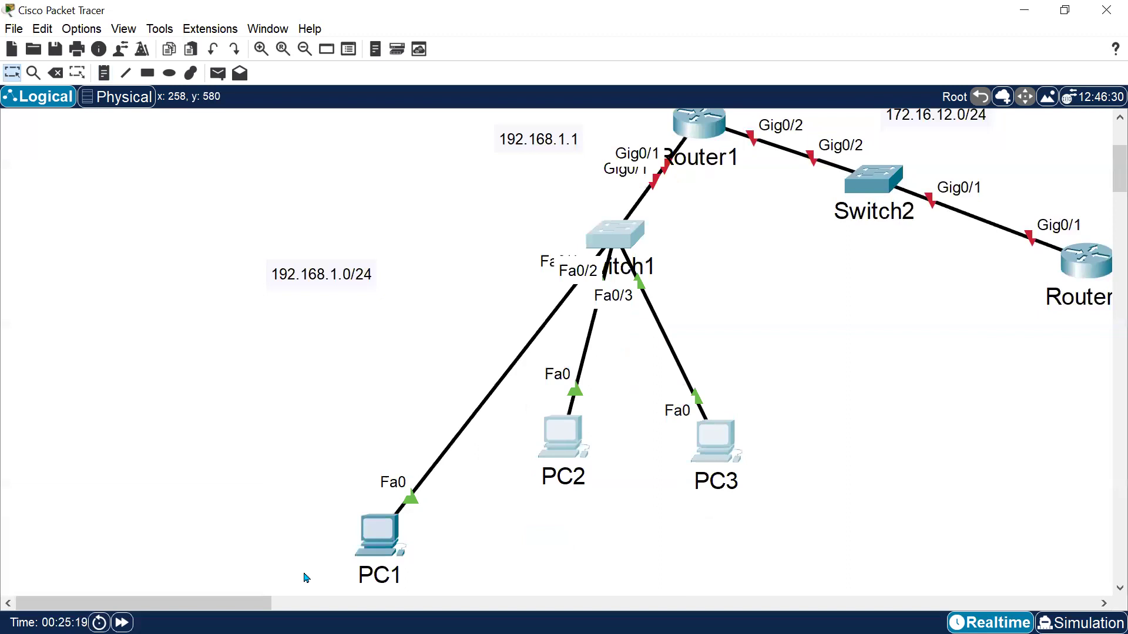
left_click_drag(373, 544, 427, 400)
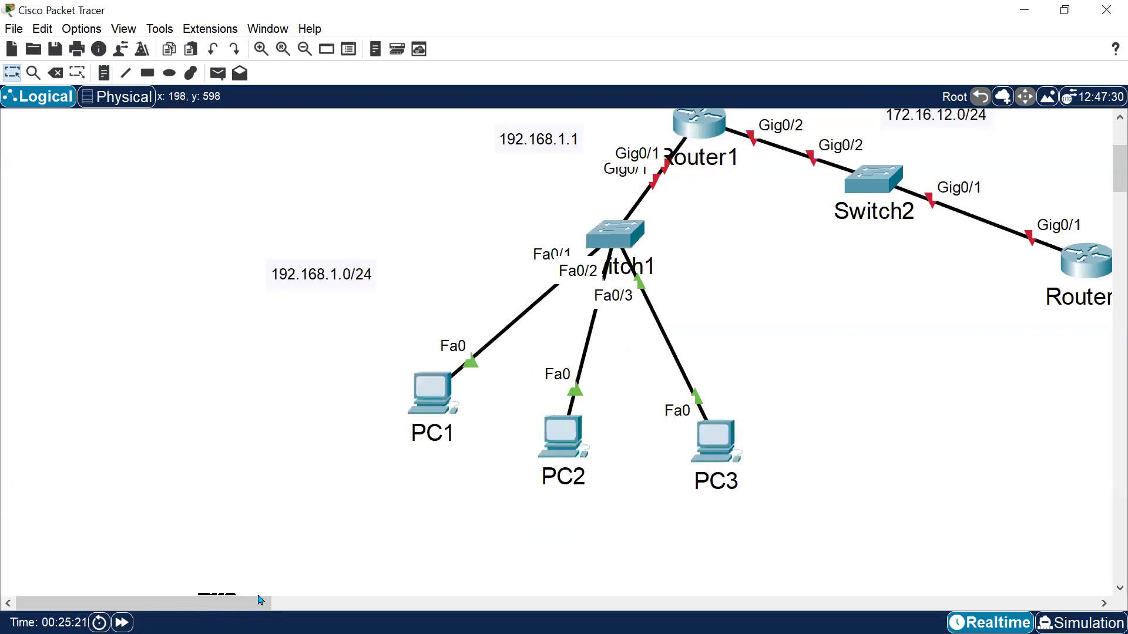
Shift the 192.168.1.1 note slightly to the right.
scroll(1043, 418, "up", 1)
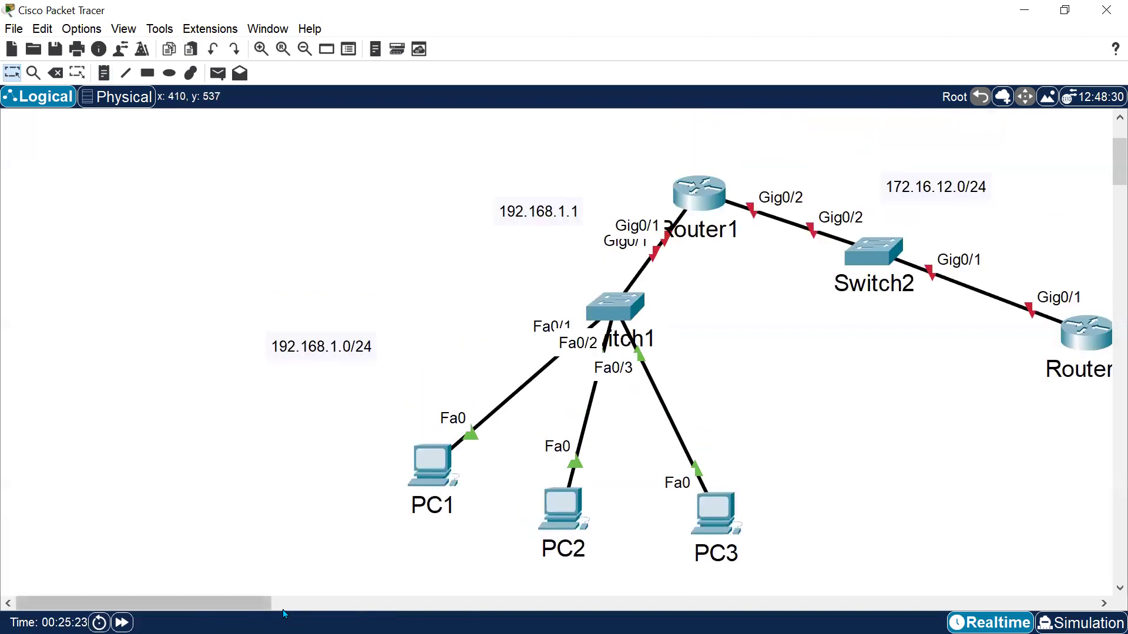
scroll(889, 450, "right", 3)
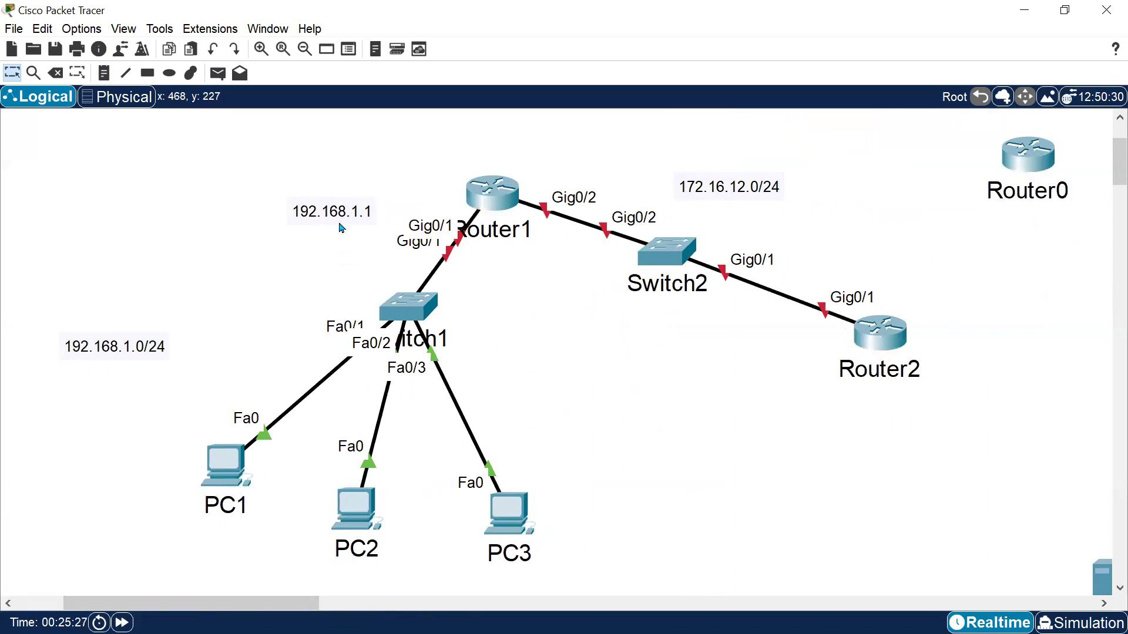
left_click_drag(345, 218, 379, 212)
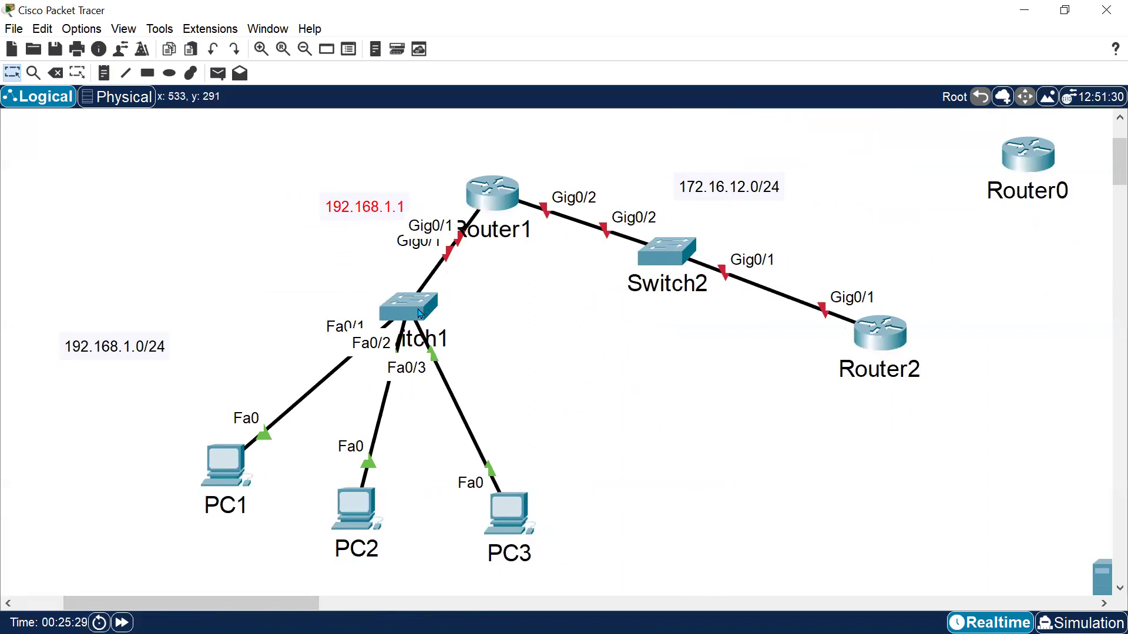
Move Switch1 slightly down and left, and lower PC1 to tidy the LAN layout.
left_click_drag(419, 315, 400, 344)
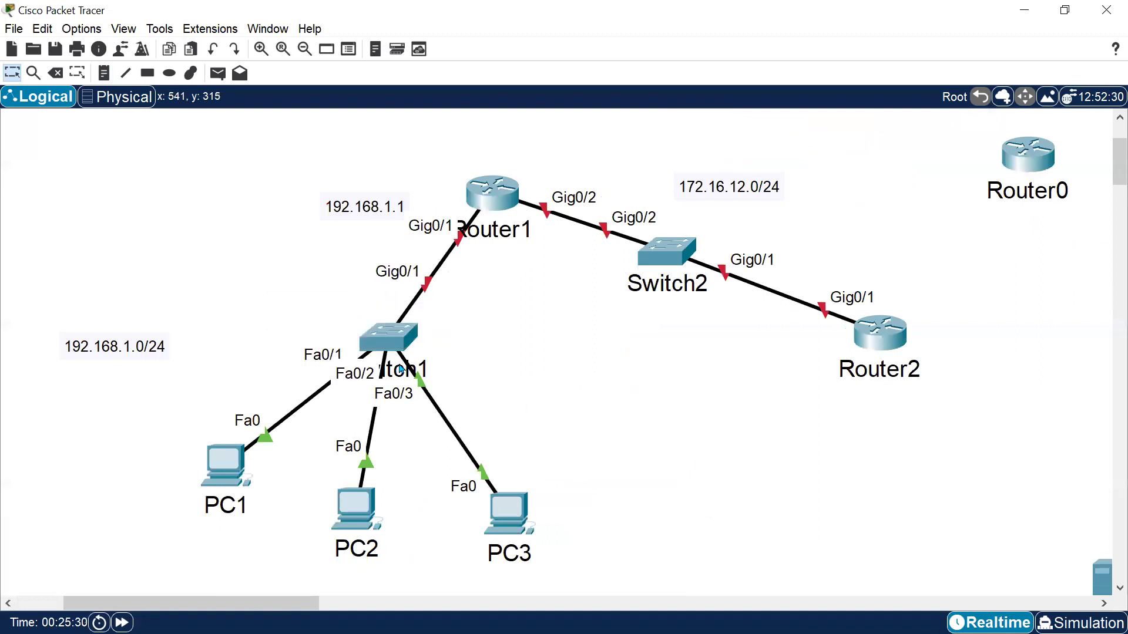
left_click_drag(144, 432, 585, 529)
left_click_drag(237, 476, 226, 528)
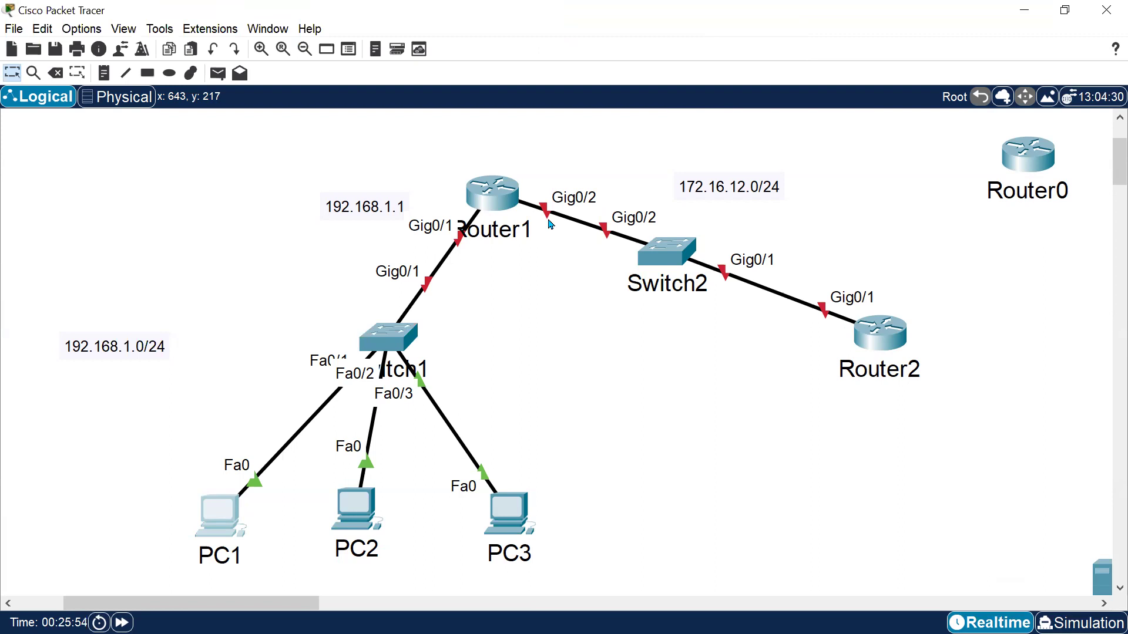
Switch to the Notepad++ notes and add a line reading Relay Agent below IP Helper.
key("alt+Tab")
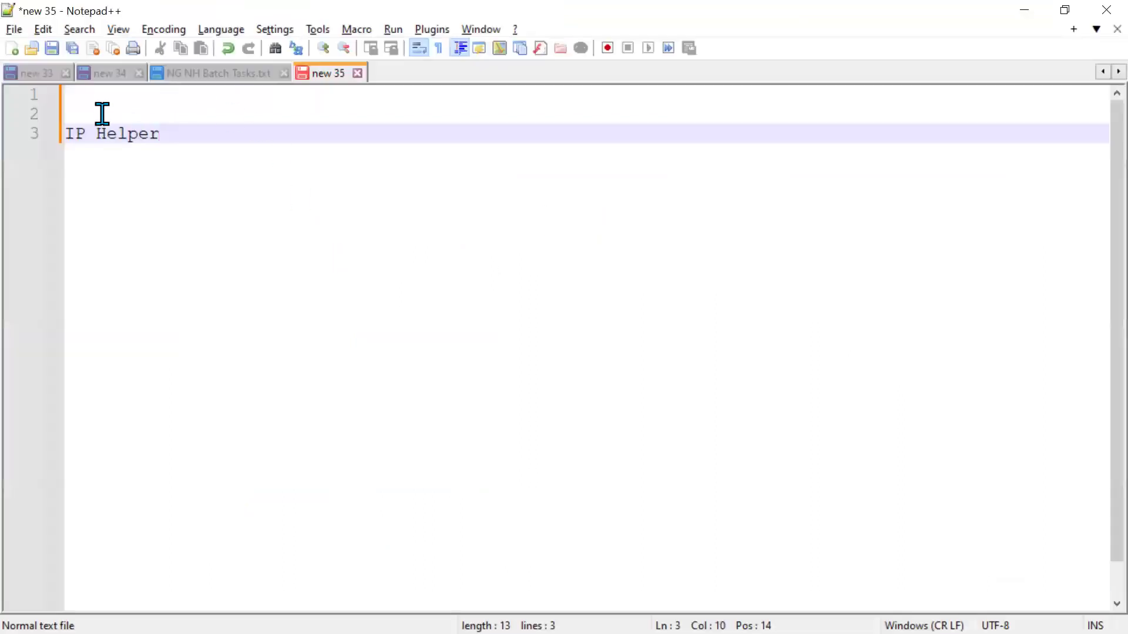
left_click_drag(103, 114, 188, 151)
left_click(279, 173)
key("Return")
key("Return")
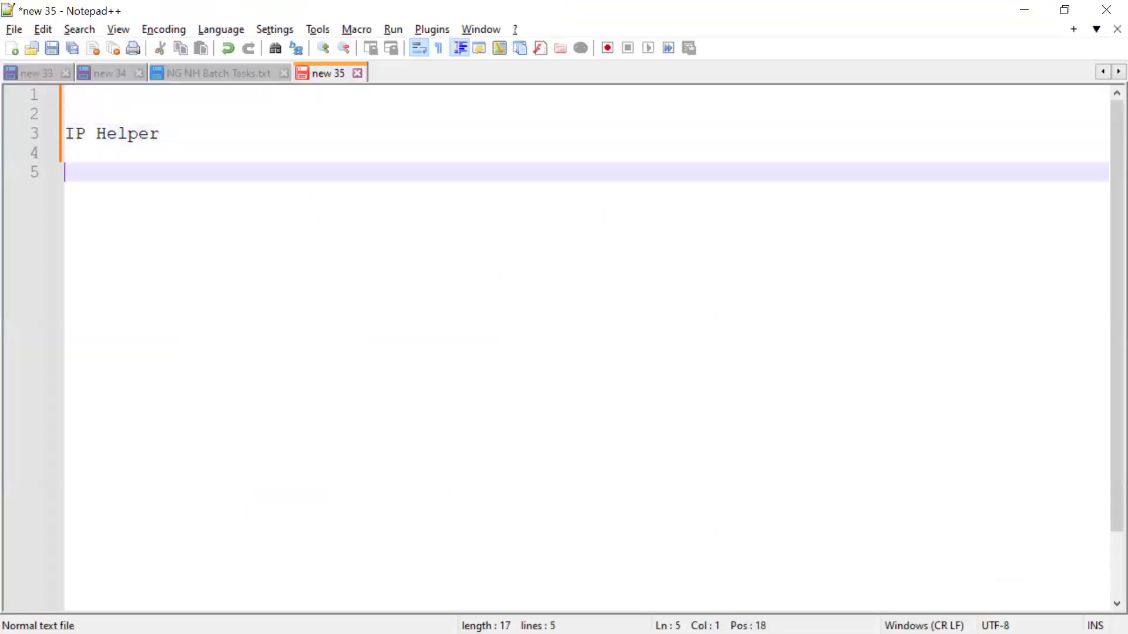
key("Return")
type("Re")
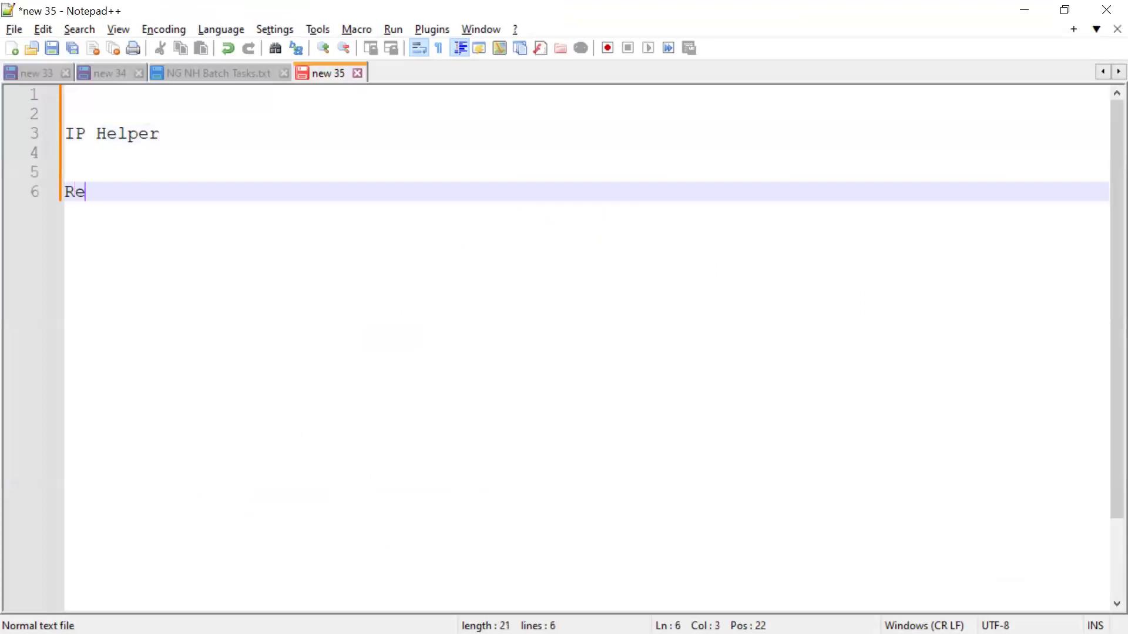
type("lay Agent")
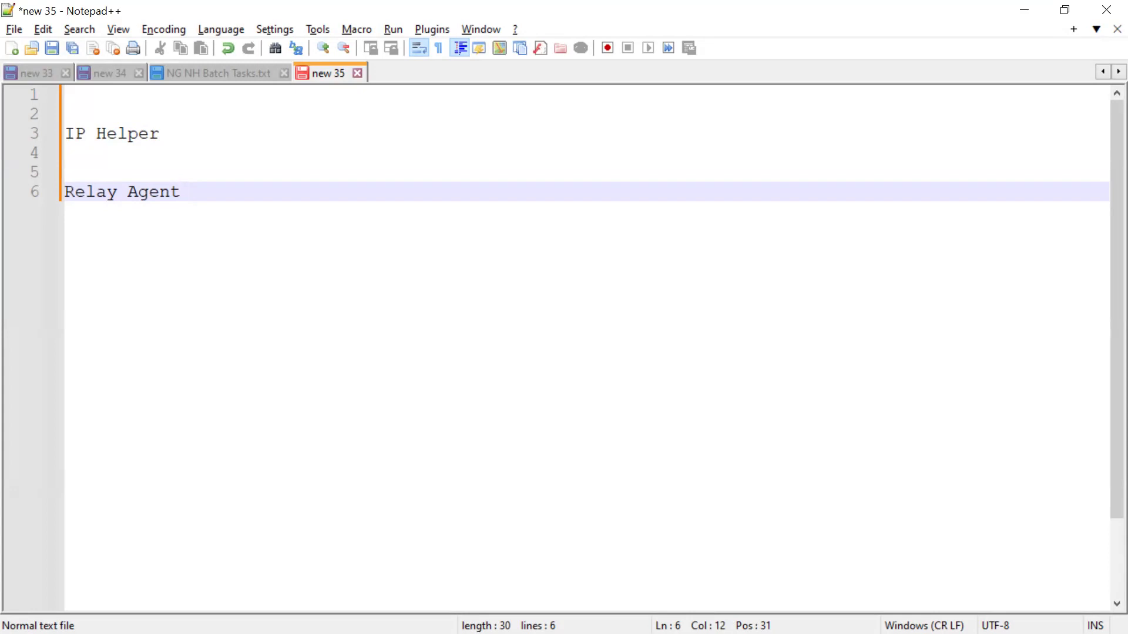
left_click_drag(183, 193, 69, 184)
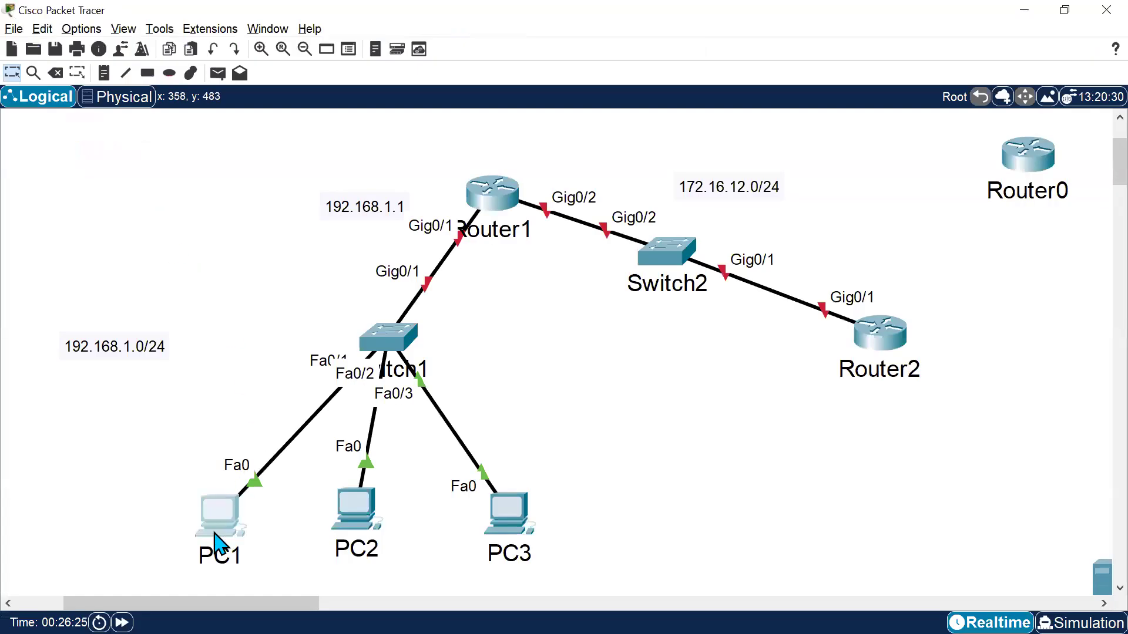
mouse_move(214, 534)
mouse_move(376, 335)
mouse_move(871, 336)
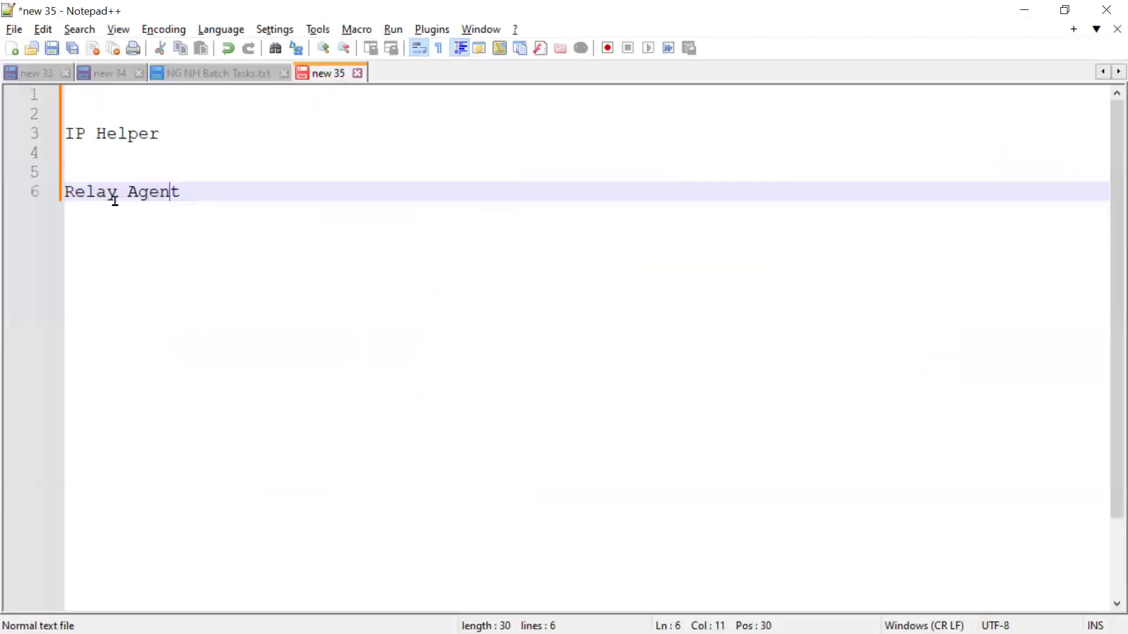
left_click_drag(118, 199, 252, 194)
left_click(343, 264)
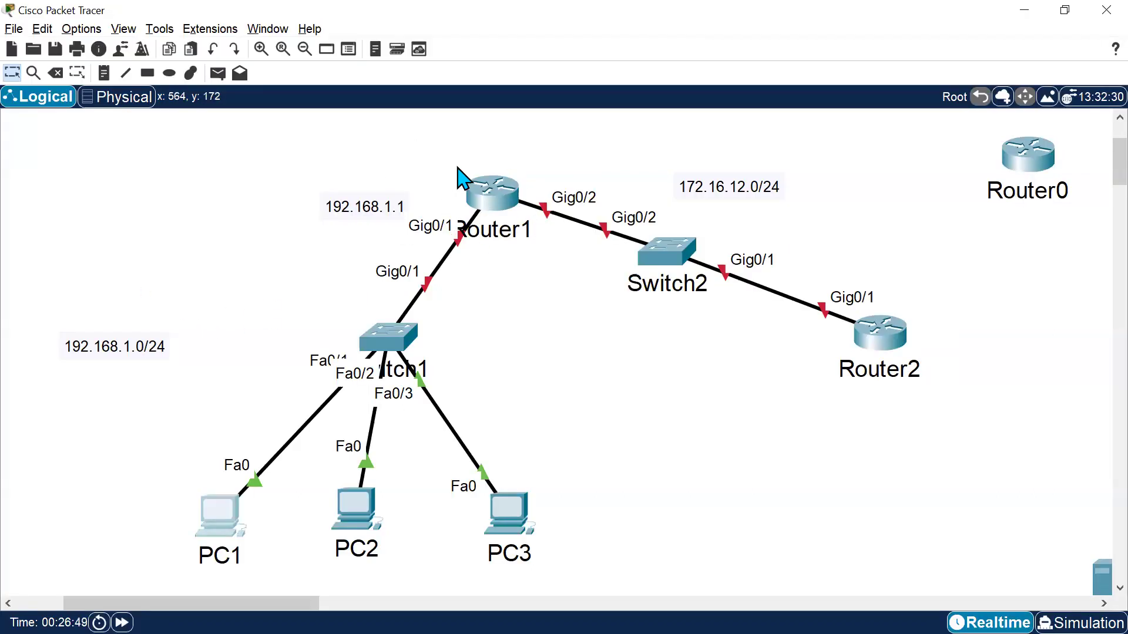
left_click_drag(121, 420, 605, 590)
left_click_drag(921, 222, 739, 376)
left_click(143, 456)
left_click_drag(109, 437, 605, 551)
left_click_drag(925, 232, 828, 414)
left_click_drag(434, 152, 519, 290)
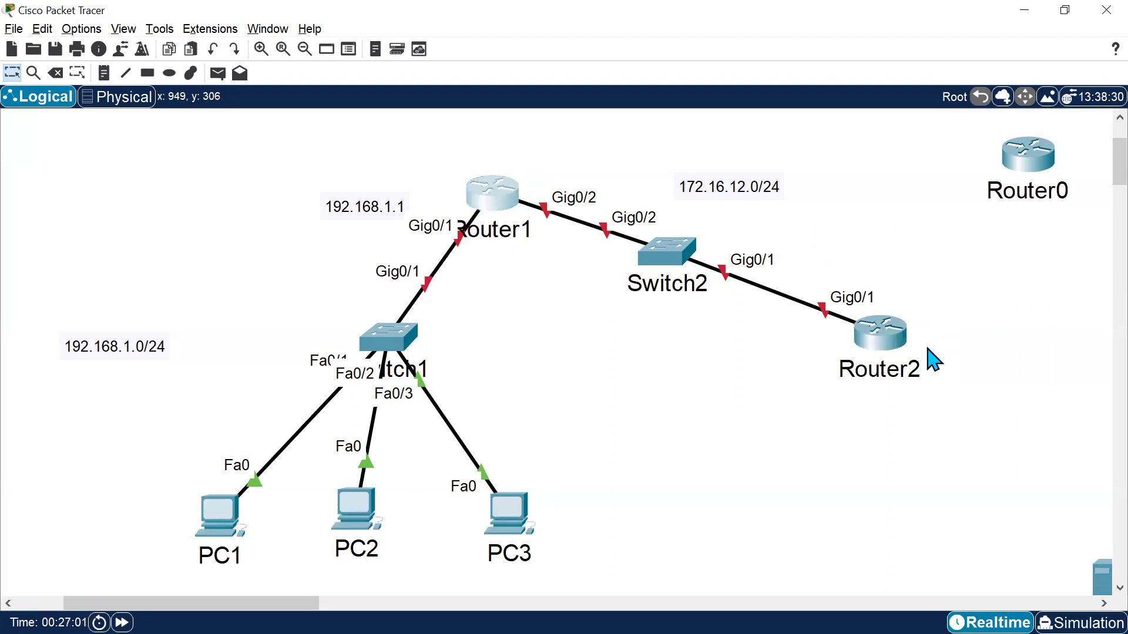
left_click(680, 441)
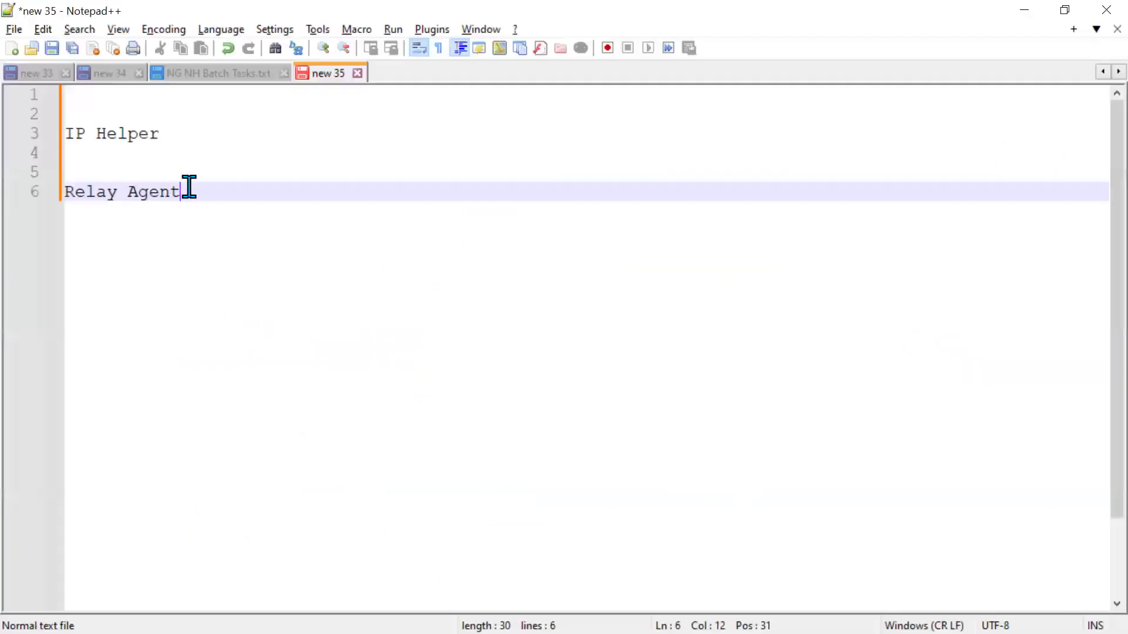
Highlight the IP Helper and Relay Agent terms in the notes.
left_click_drag(185, 191, 63, 191)
key("End")
left_click_drag(65, 133, 208, 133)
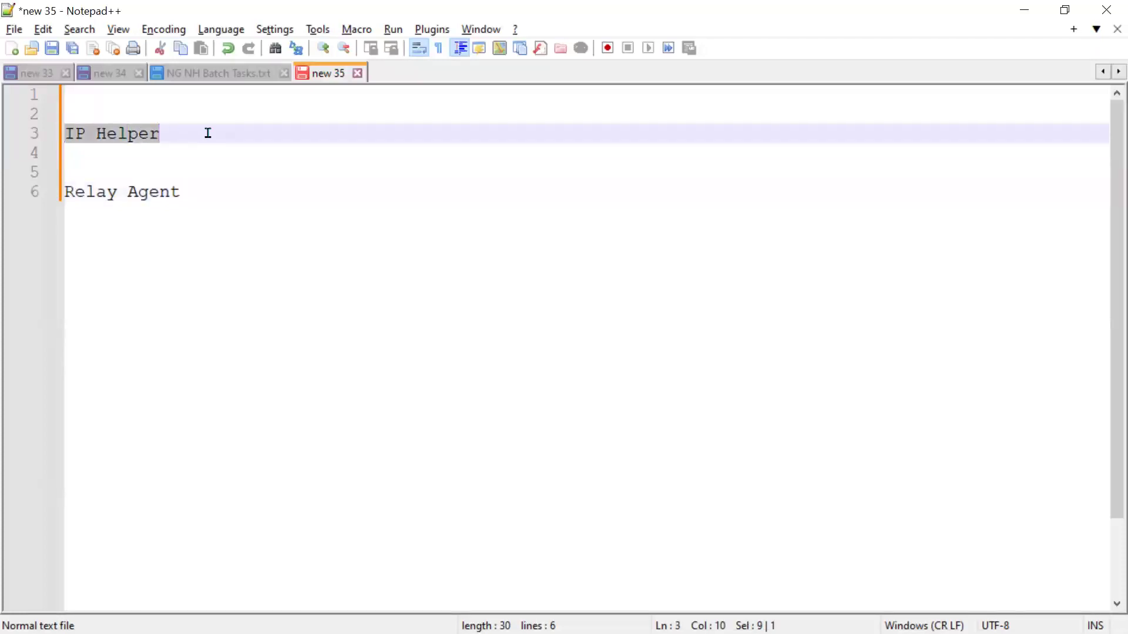
left_click(58, 193)
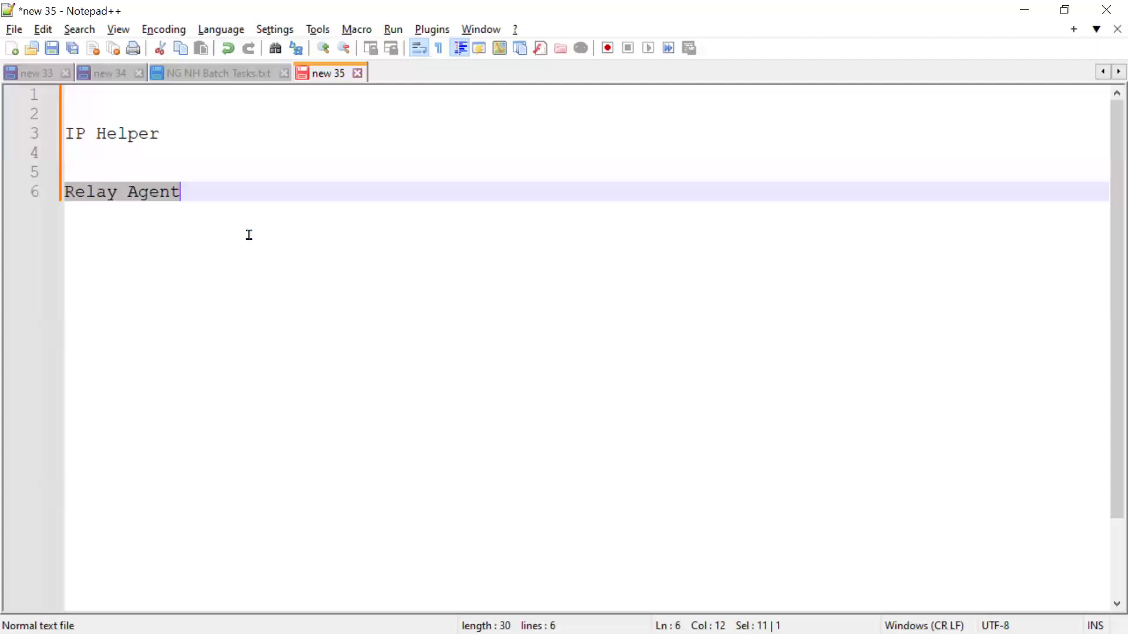
Open Router1's CLI, decline the initial configuration dialog, enter global configuration mode and set the hostname to R1.
key("alt+Tab")
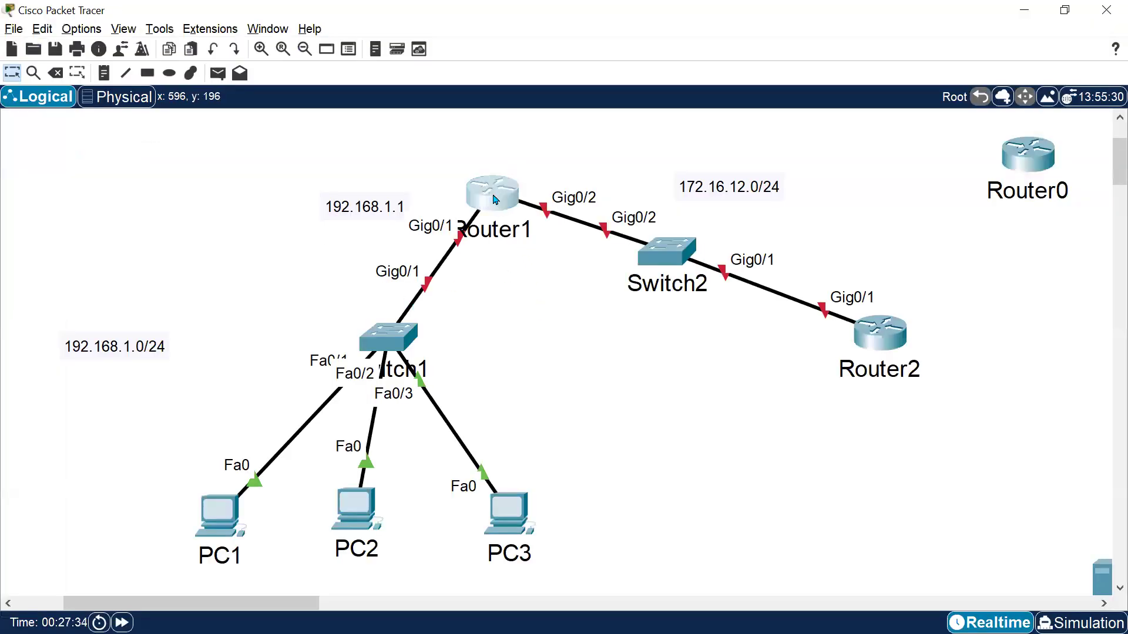
left_click(495, 200)
left_click(484, 143)
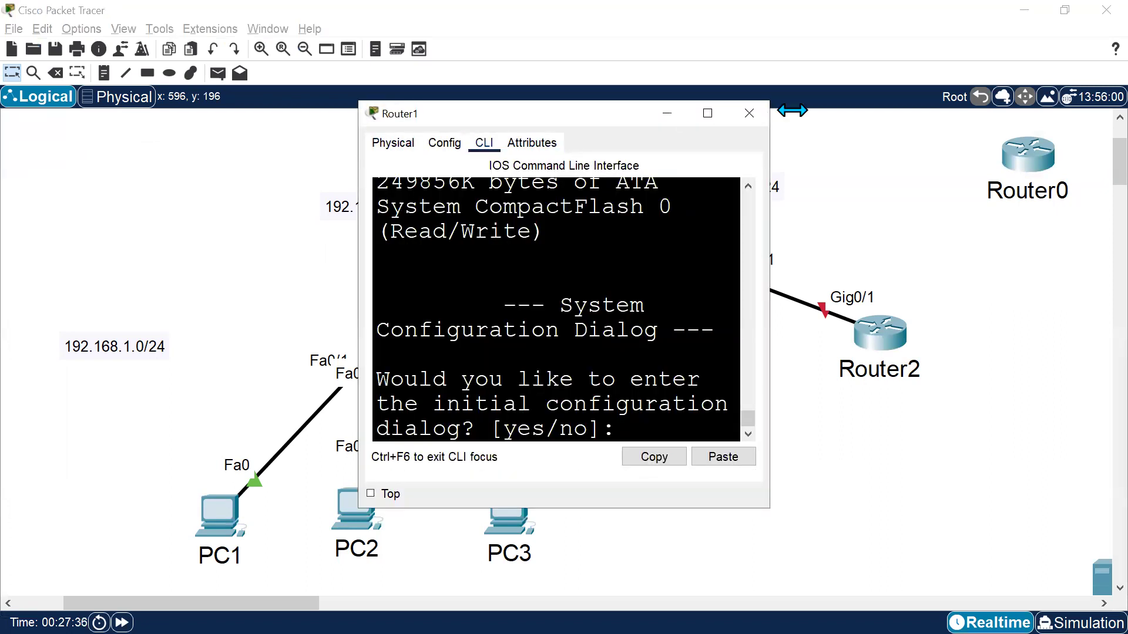
left_click(711, 121)
type("e")
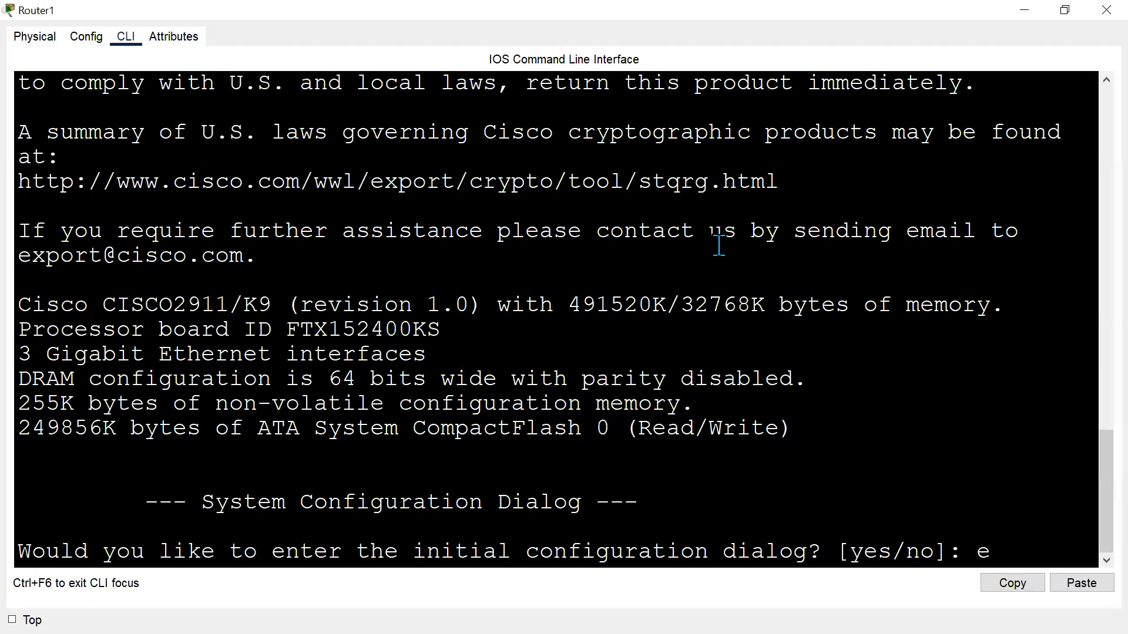
type("no")
key("Return")
key("Return")
type("ebn")
key("BackSpace")
key("BackSpace")
type("n")
key("Return")
type("conf t")
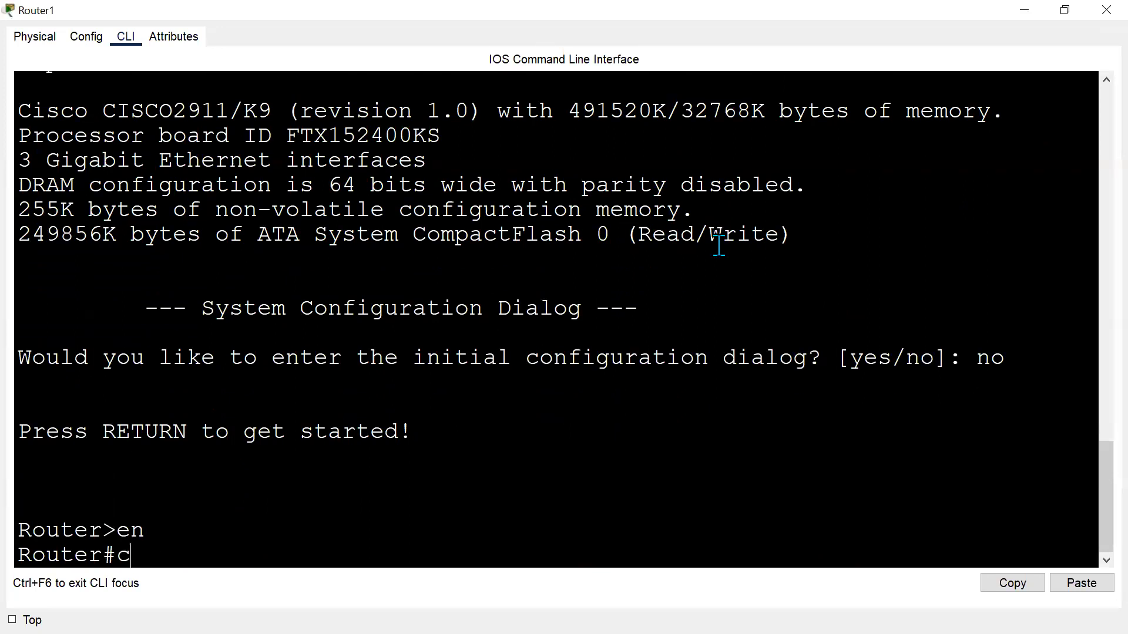
key("Return")
key("Return")
type("ho R1")
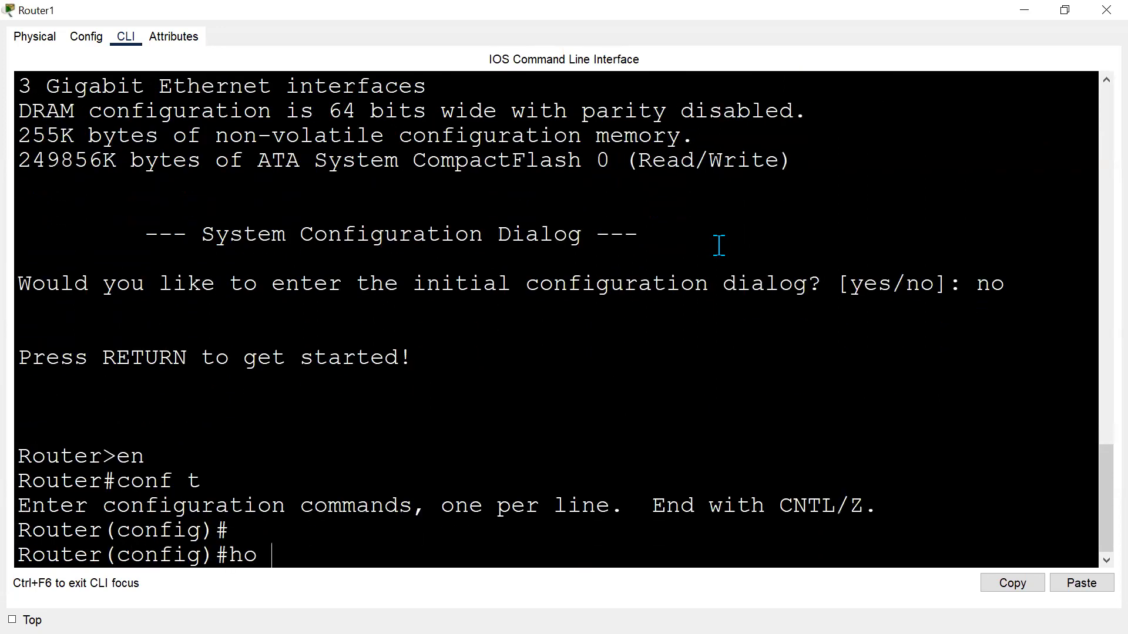
key("Return")
key("Return")
key("Return")
Configure Router1's Gig0/1 interface with 192.168.1.1 255.255.255.0 and enable it.
type("int gi")
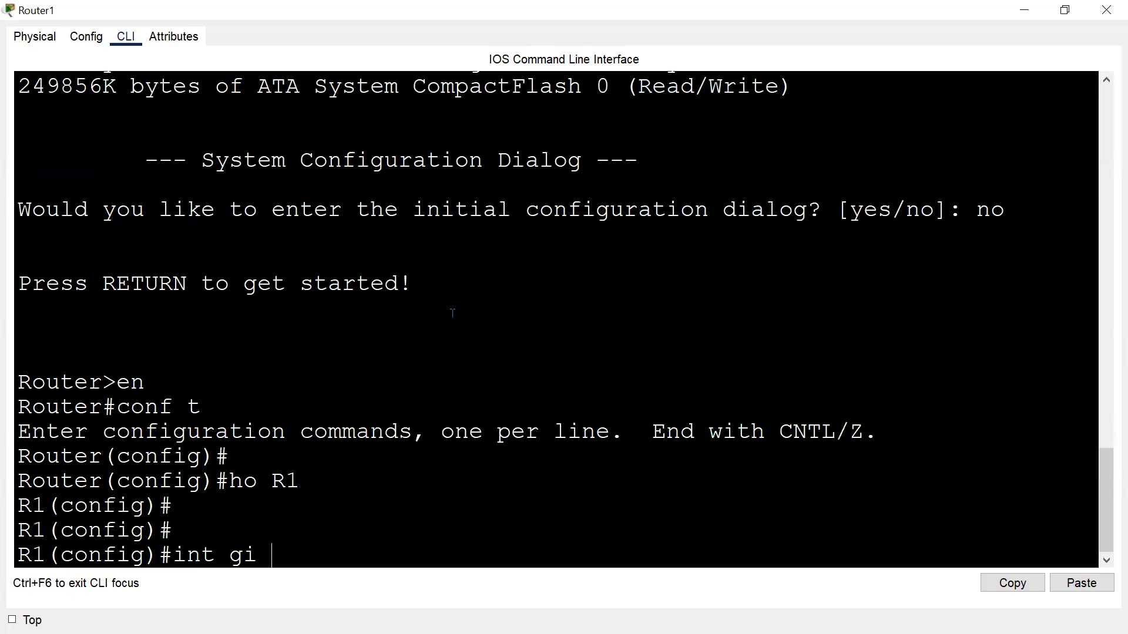
type("0/1")
key("Return")
type("ip add 192.168.1")
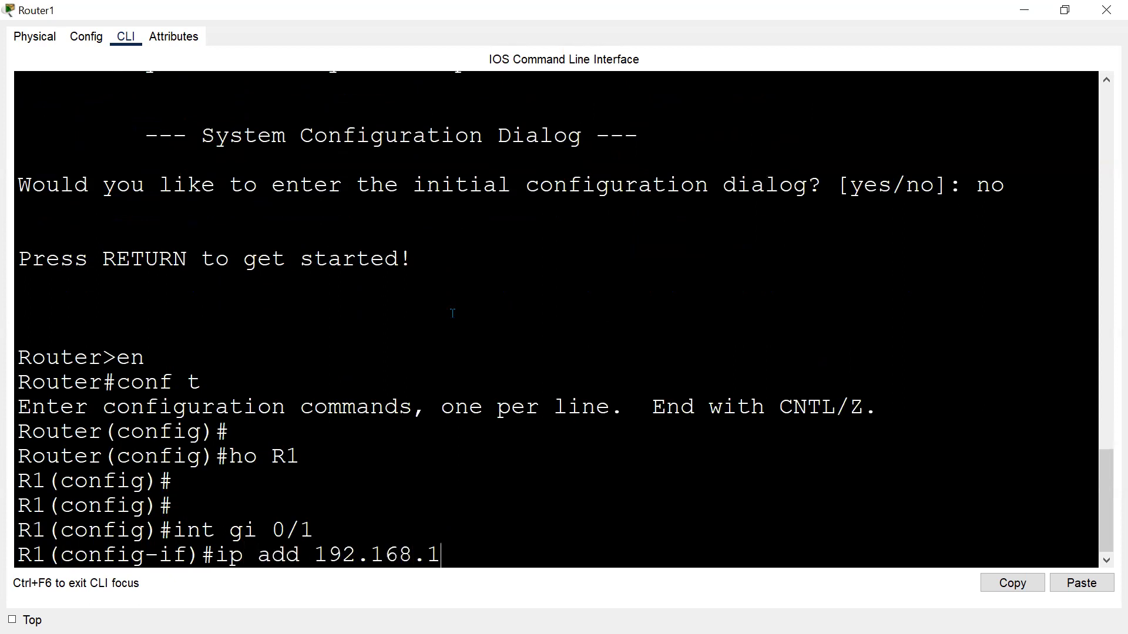
type(".1 255.255.255.0")
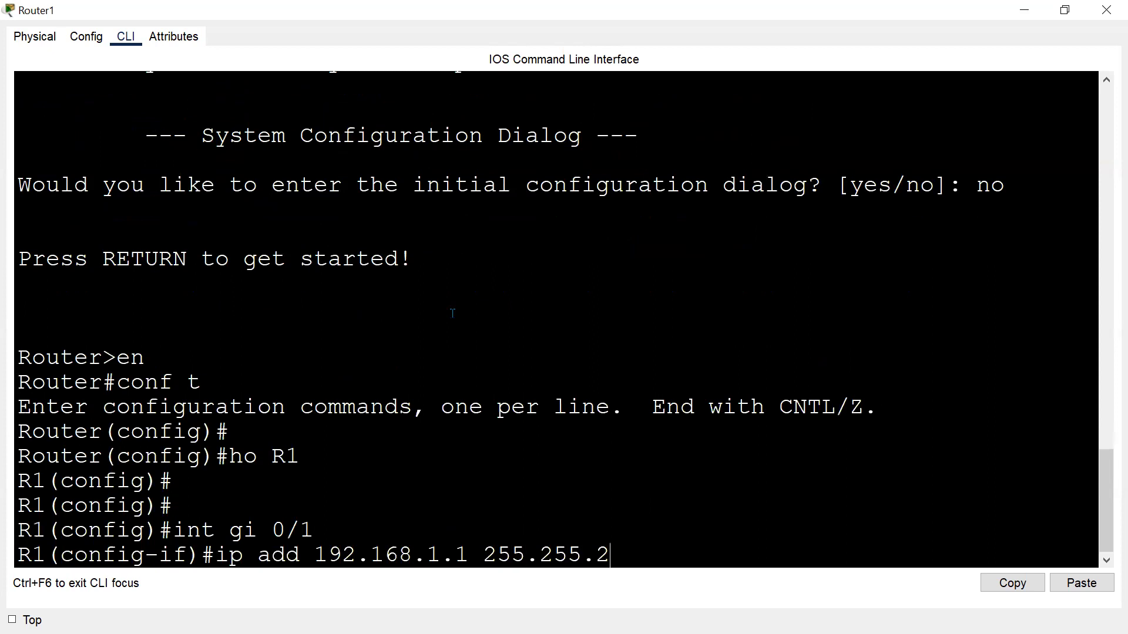
key("Return")
type("no sh")
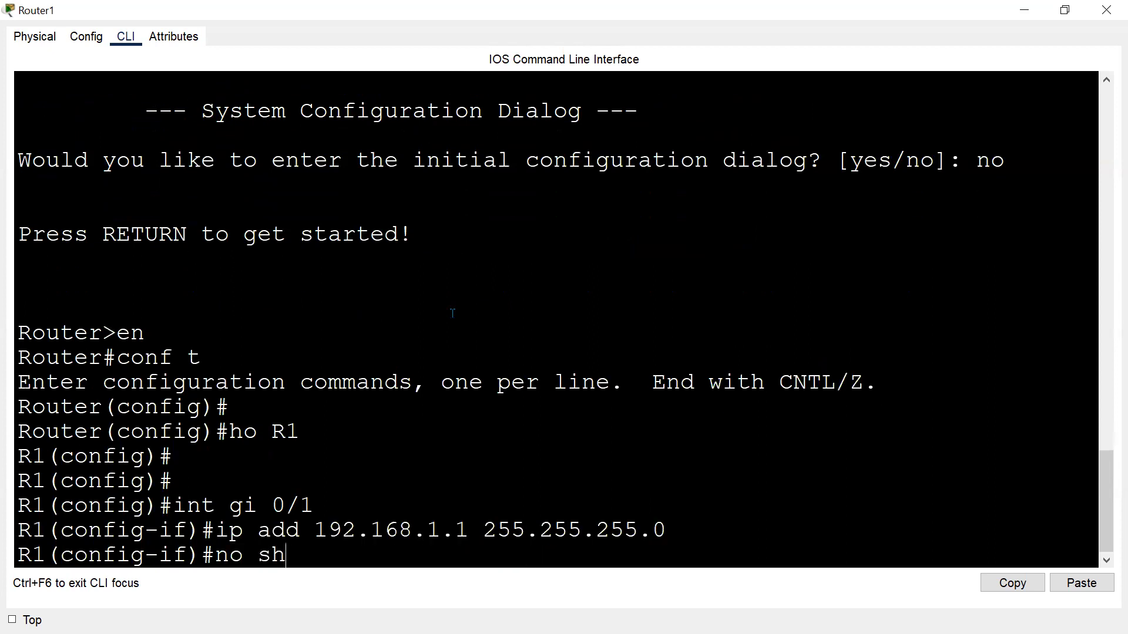
key("Return")
type("]exit")
key("Return")
key("Return")
key("Return")
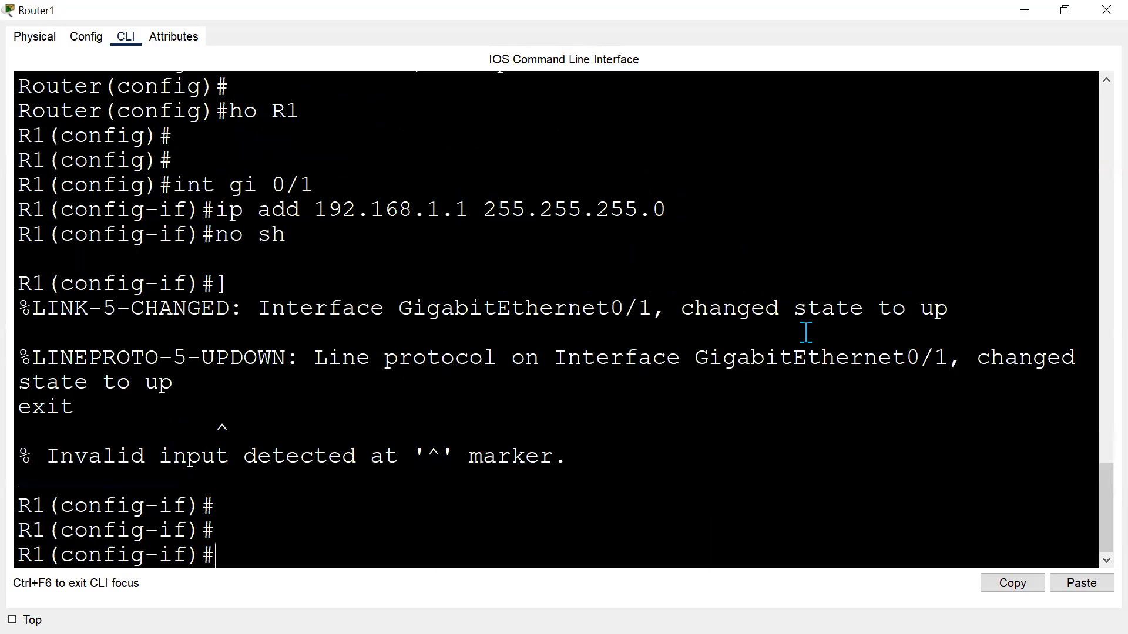
Configure Router1's Gig0/2 interface with 172.16.12.1 255.255.255.0, enable it and exit the interface.
type("int gi 0/2")
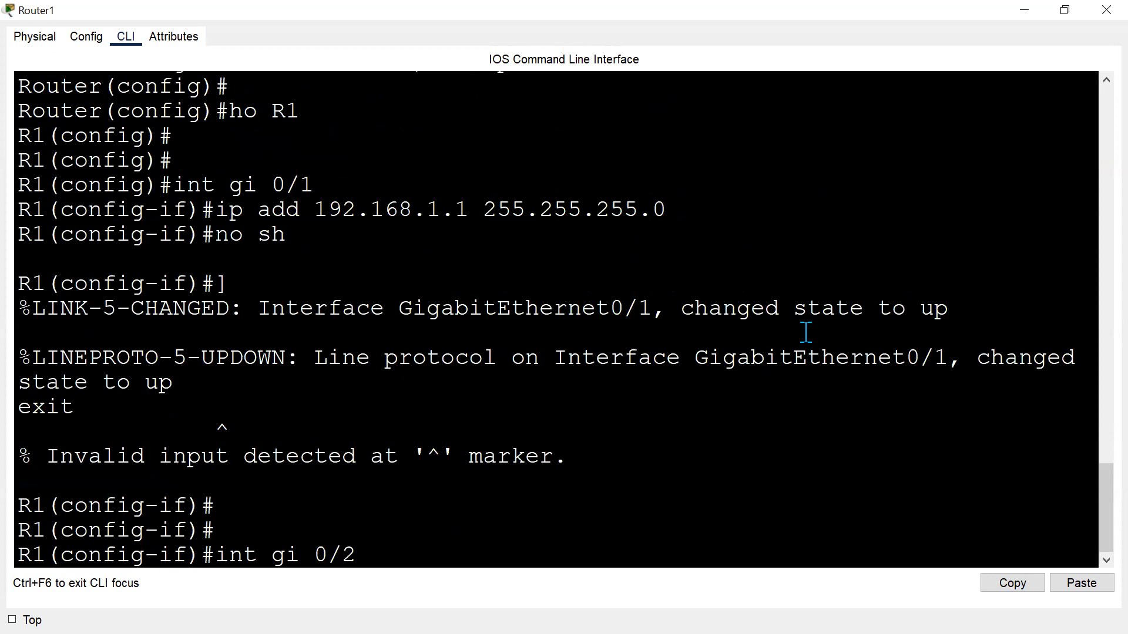
key("Return")
type("ip add 172.16.12")
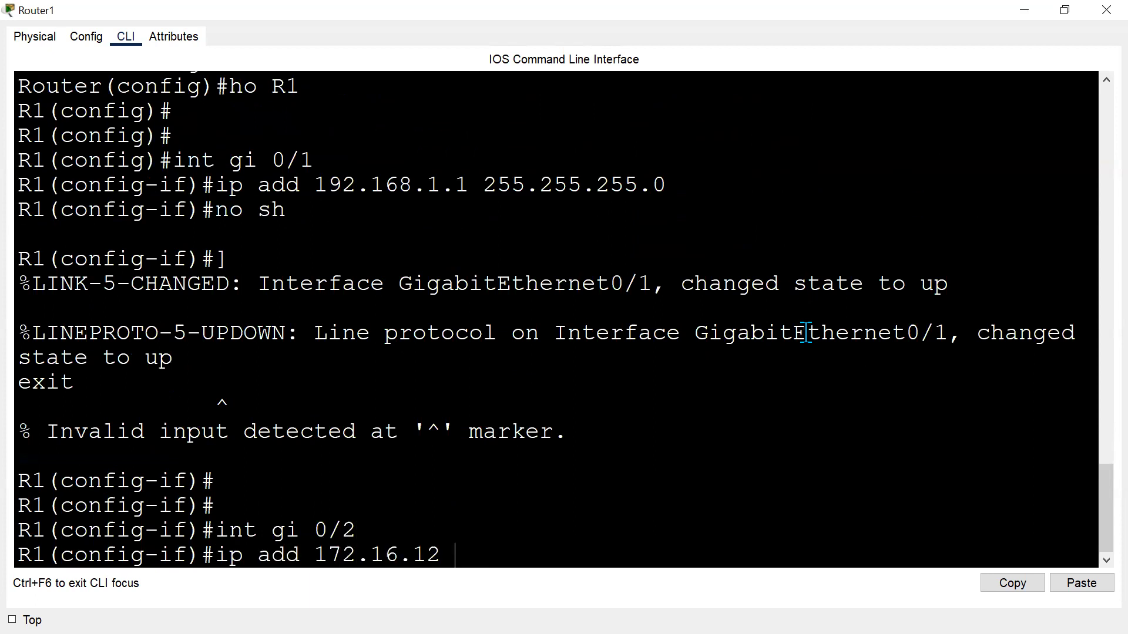
type(".1 255.255.255.0")
key("Return")
type("no sh'")
key("Return")
type("e")
key("BackSpace")
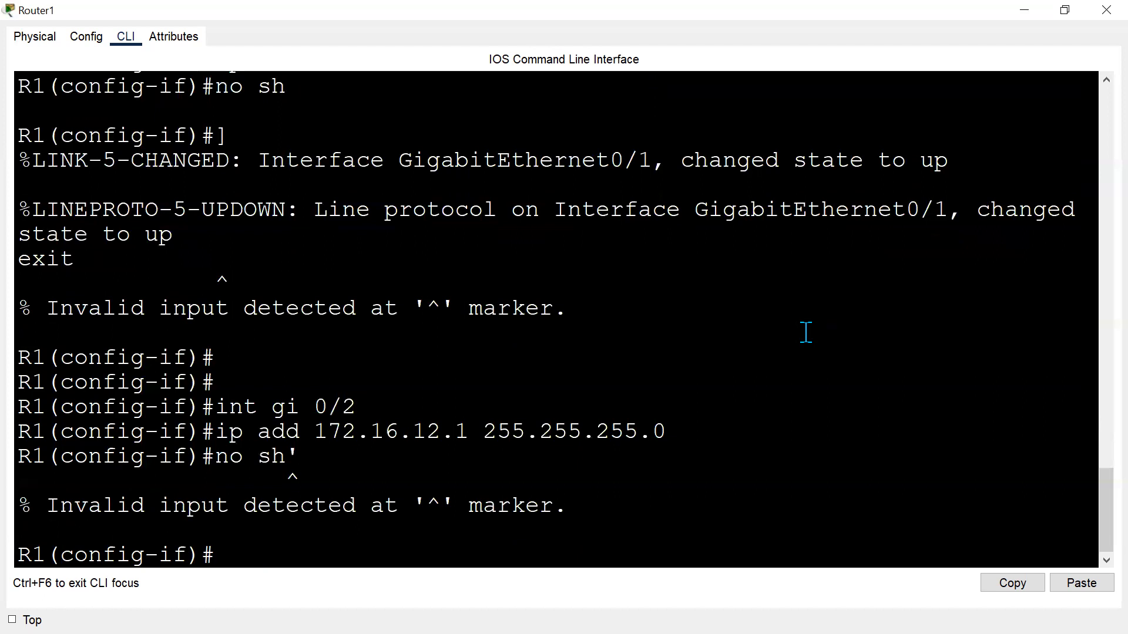
type("no sh")
key("Return")
type("exit")
key("Return")
key("Return")
key("Return")
Open Router2's CLI, decline the initial configuration dialog, enter global configuration mode and set the hostname to R2.
key("alt+Tab")
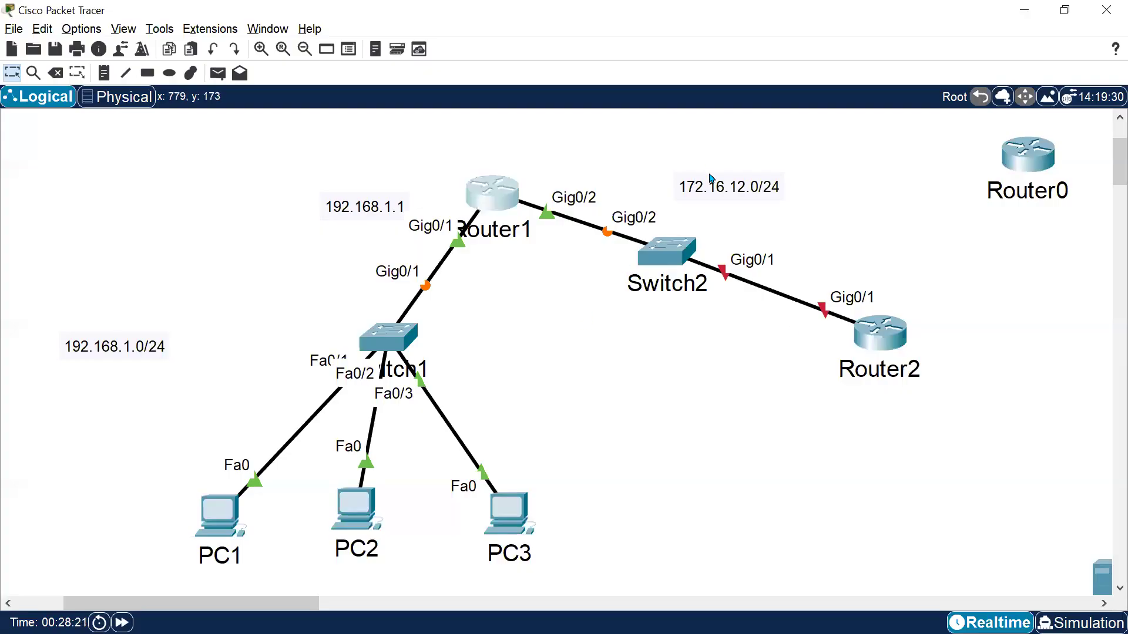
left_click(858, 328)
left_click(484, 143)
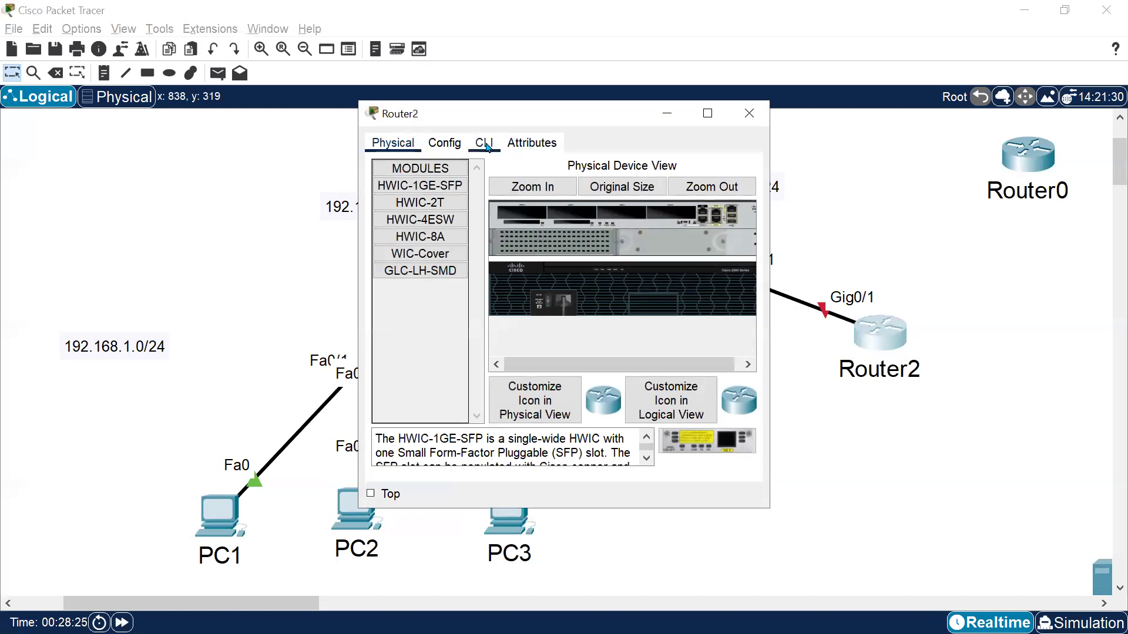
left_click(708, 113)
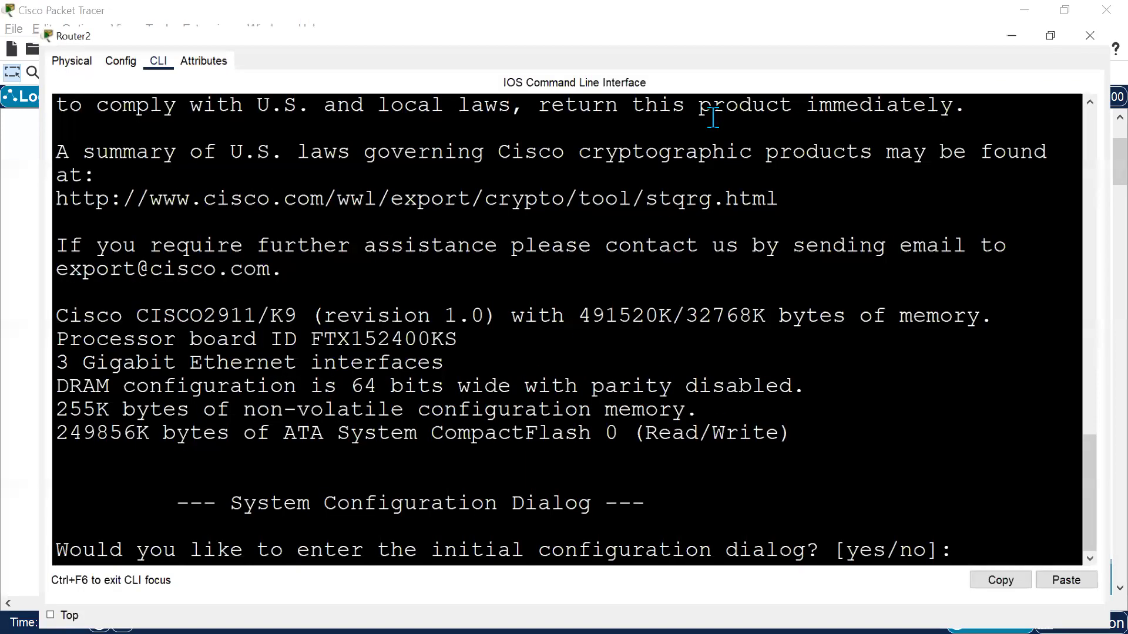
type("no")
key("Return")
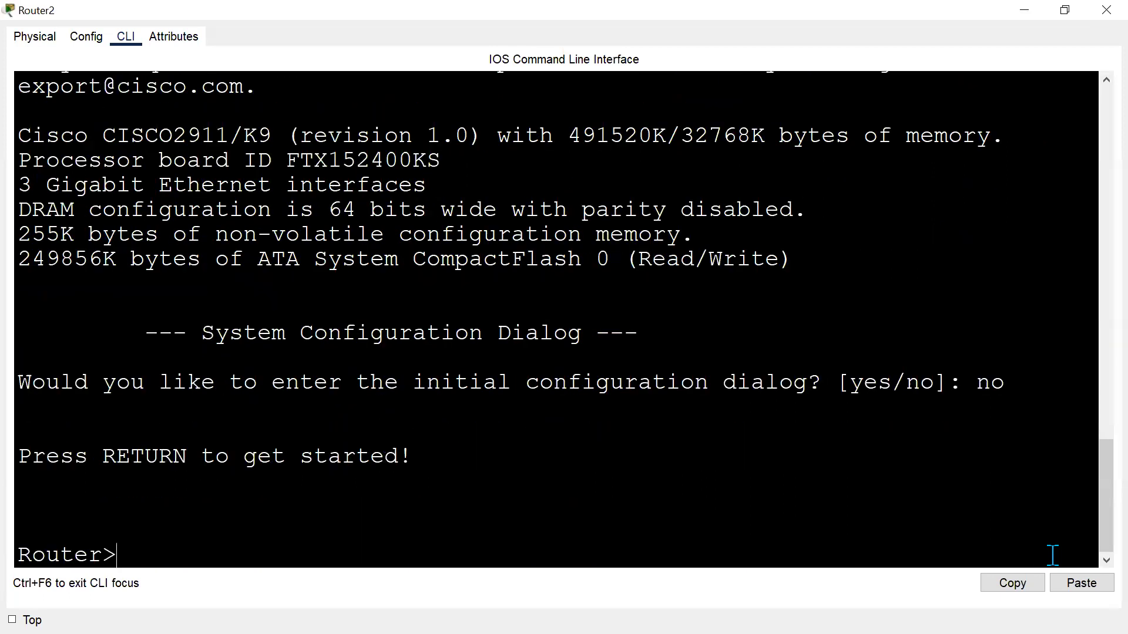
type("en")
key("Return")
type("conf t")
key("Return")
key("Return")
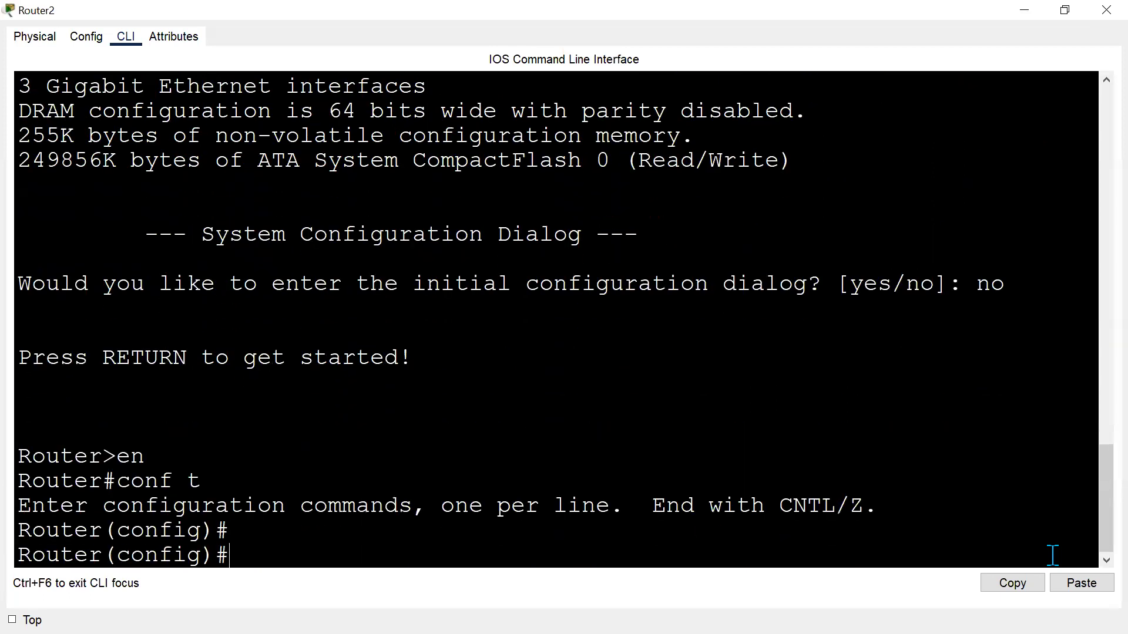
type("ho R2")
key("Return")
key("Return")
Configure Router2's Gig0/1 interface with 172.16.12.2 255.255.255.0, enable it and exit the interface.
type("int fa")
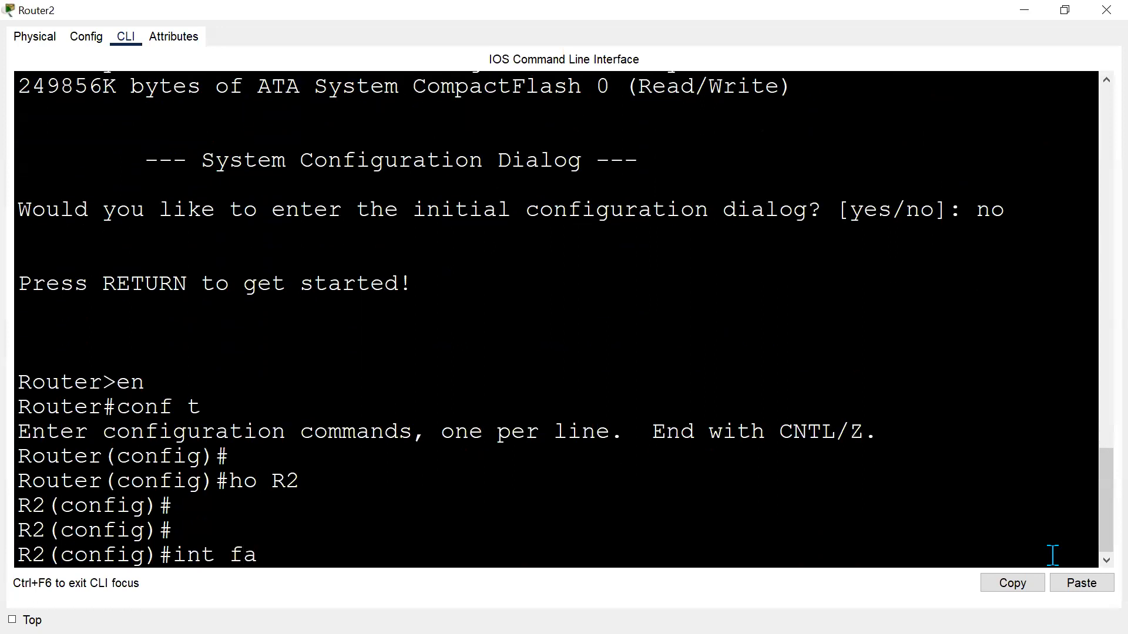
key("BackSpace")
key("BackSpace")
key("BackSpace")
type("gi")
key("alt+Tab")
key("alt+Tab")
type("0/1")
key("Return")
type("ip ")
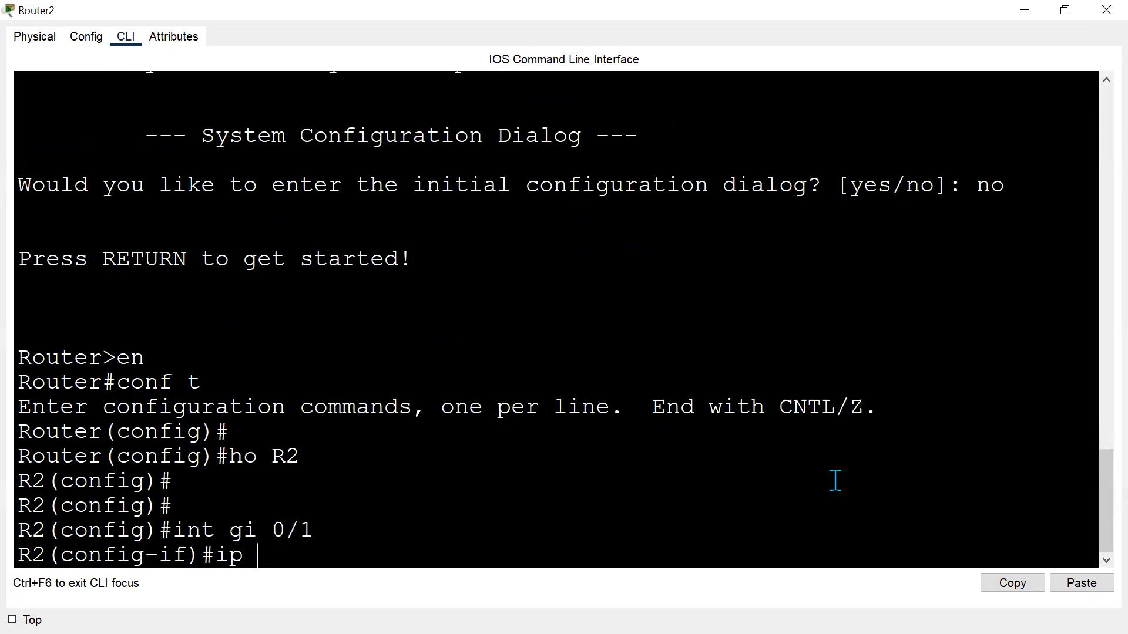
type("add 172.16.12.2 2525")
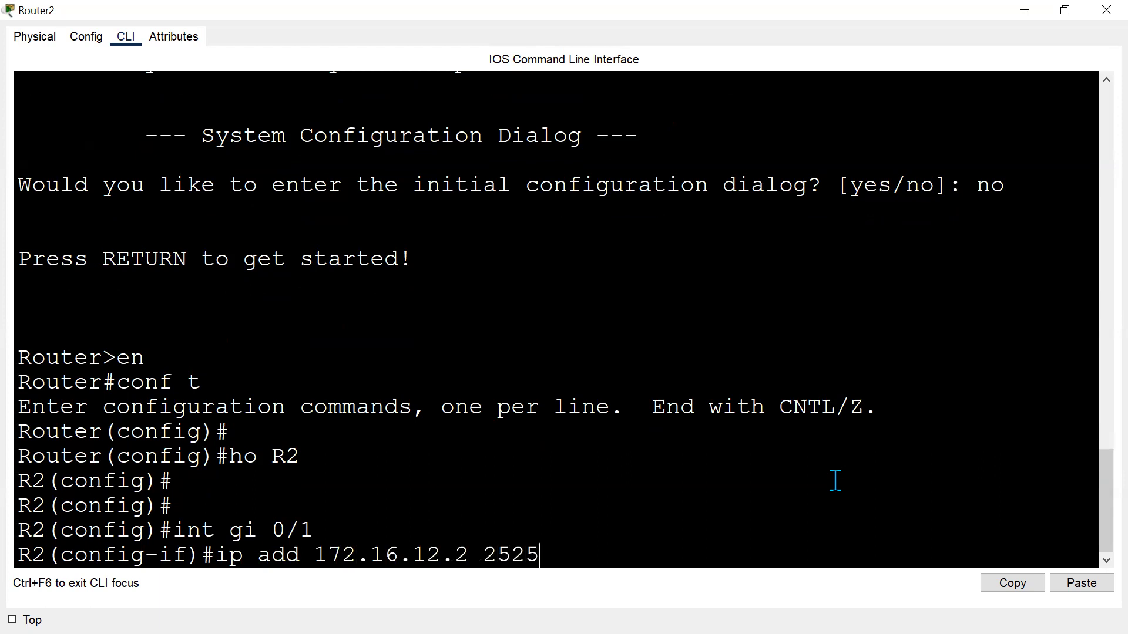
key("BackSpace")
key("BackSpace")
key("BackSpace")
type("55.02")
key("BackSpace")
key("BackSpace")
type("255.255.0")
key("Return")
type("no sh")
key("Return")
type("exit")
key("Return")
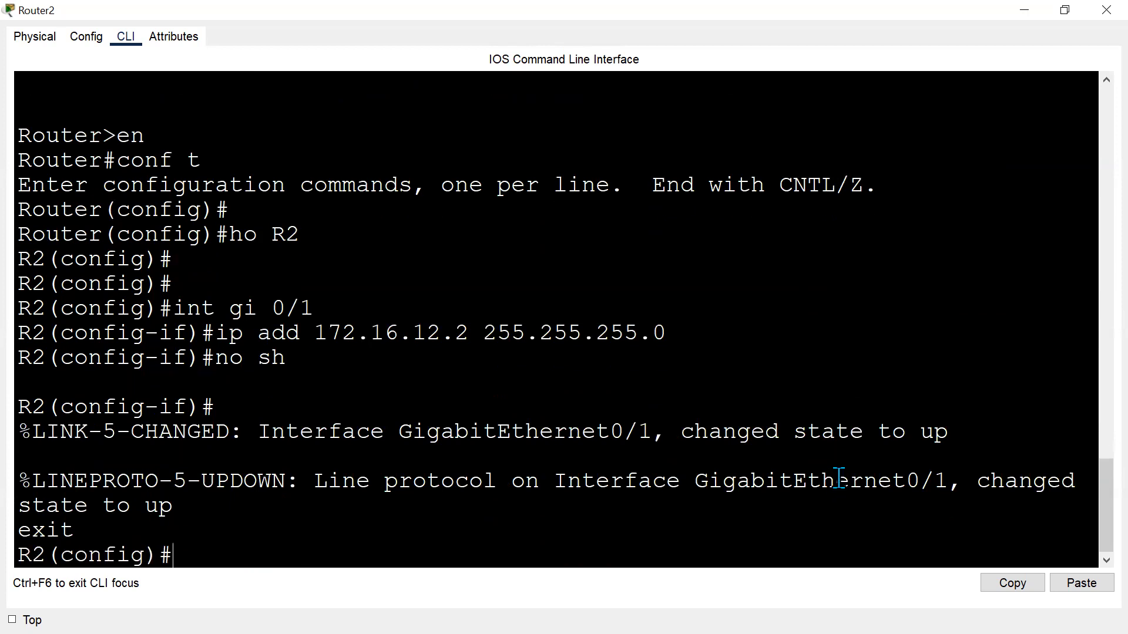
Return to the topology and check the link status indicators between the routers and switches.
key("alt+Tab")
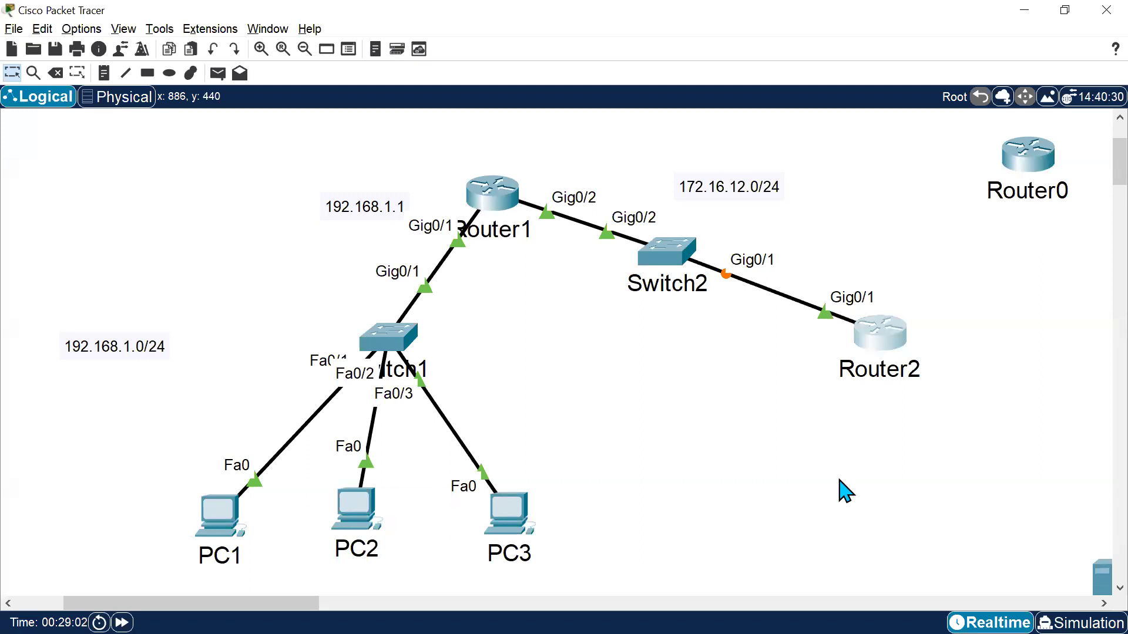
left_click_drag(444, 148, 539, 230)
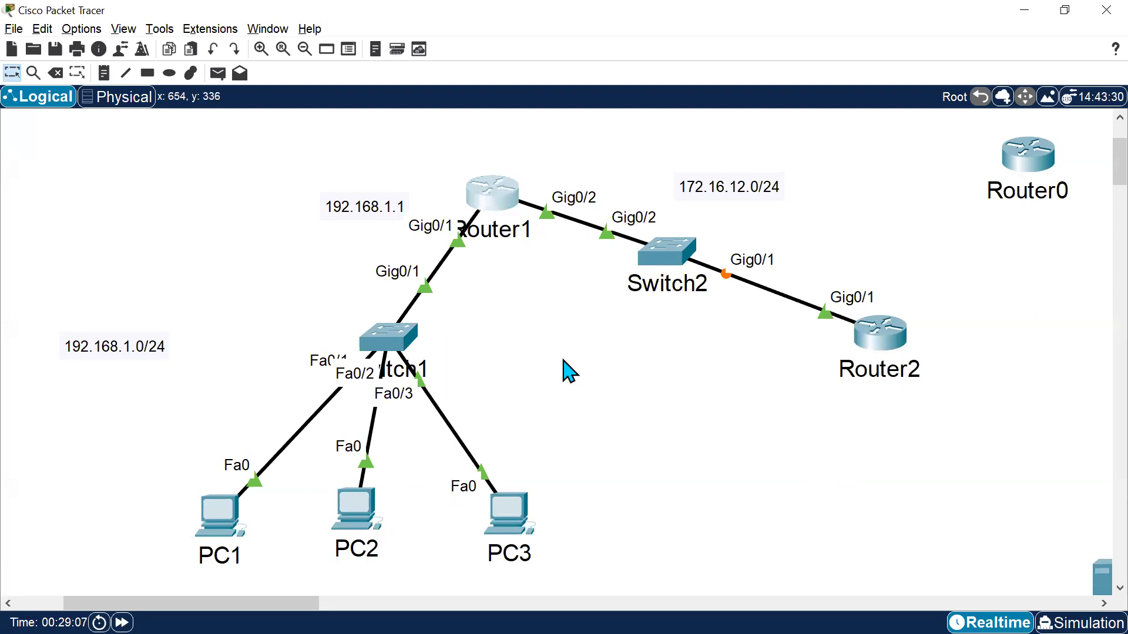
left_click(579, 347)
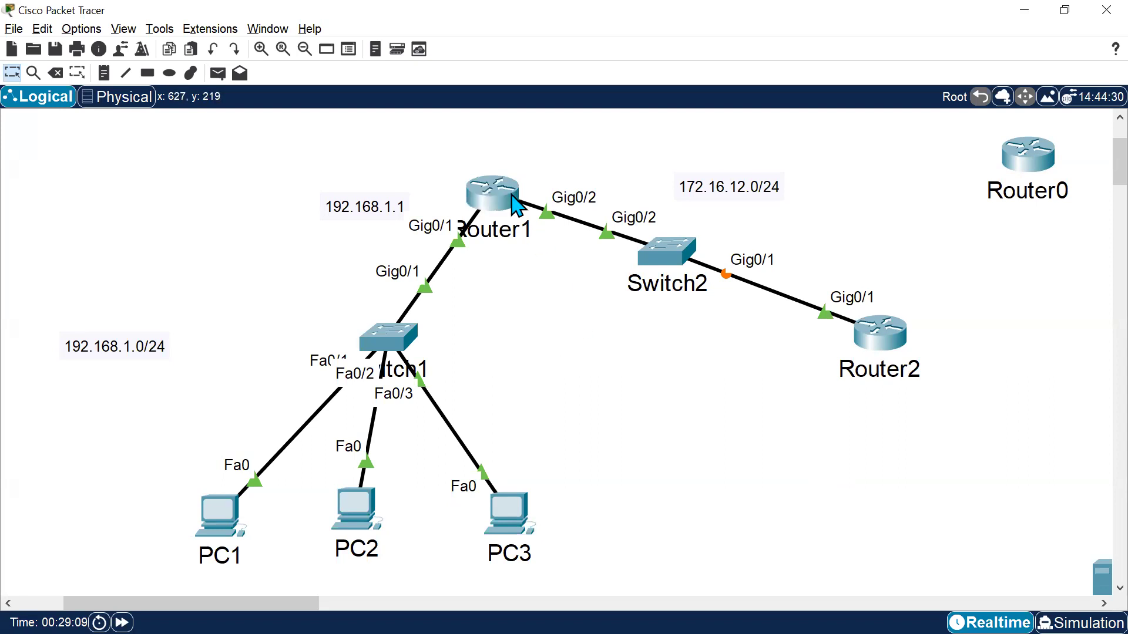
Reposition the 192.168.1.0/24 and 172.16.12.0/24 network notes next to their links.
left_click_drag(411, 147, 552, 207)
left_click_drag(76, 346, 270, 326)
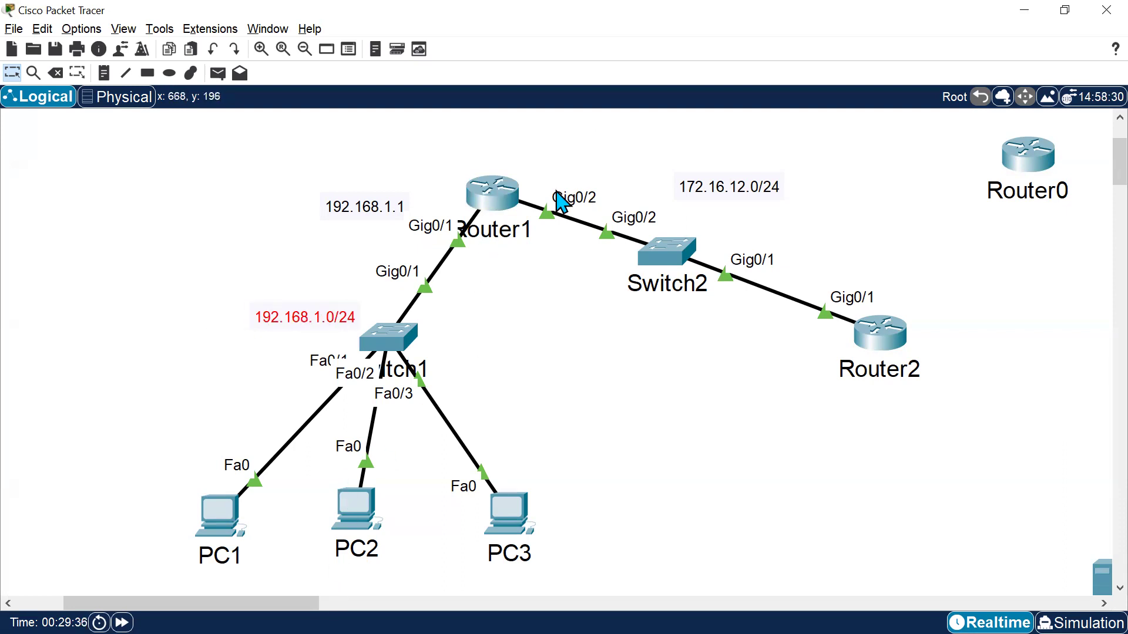
left_click_drag(760, 194, 793, 218)
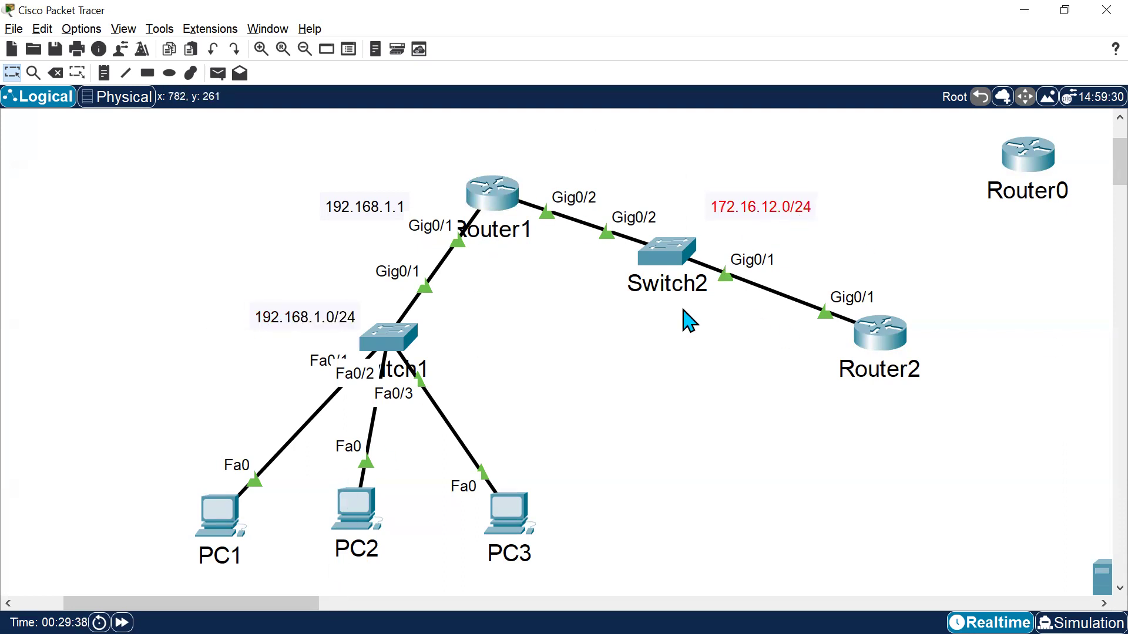
left_click(659, 338)
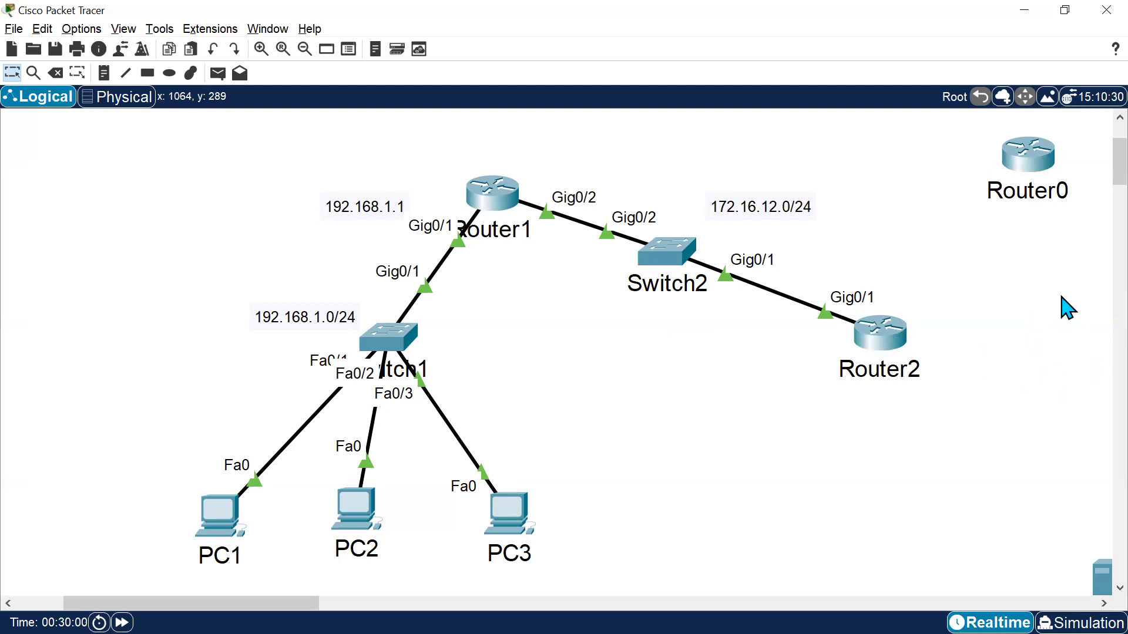
mouse_move(522, 192)
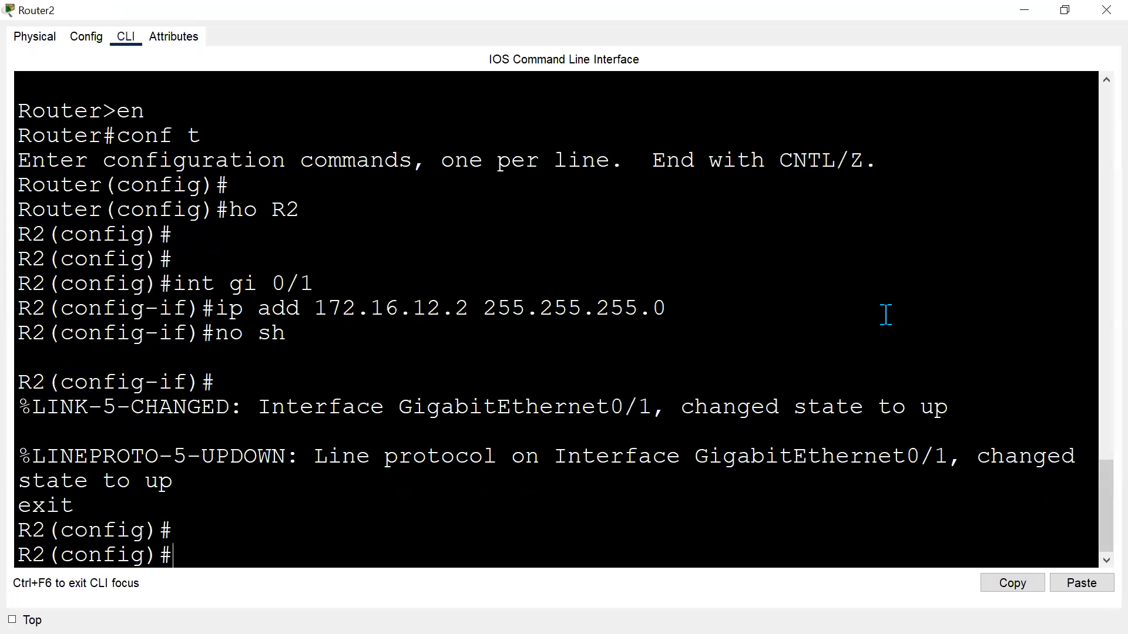
On R2, create DHCP pool DPOOL with network 192.168.1.0 255.255.255.0.
key("Return")
key("Return")
type("ip dhcp pool ")
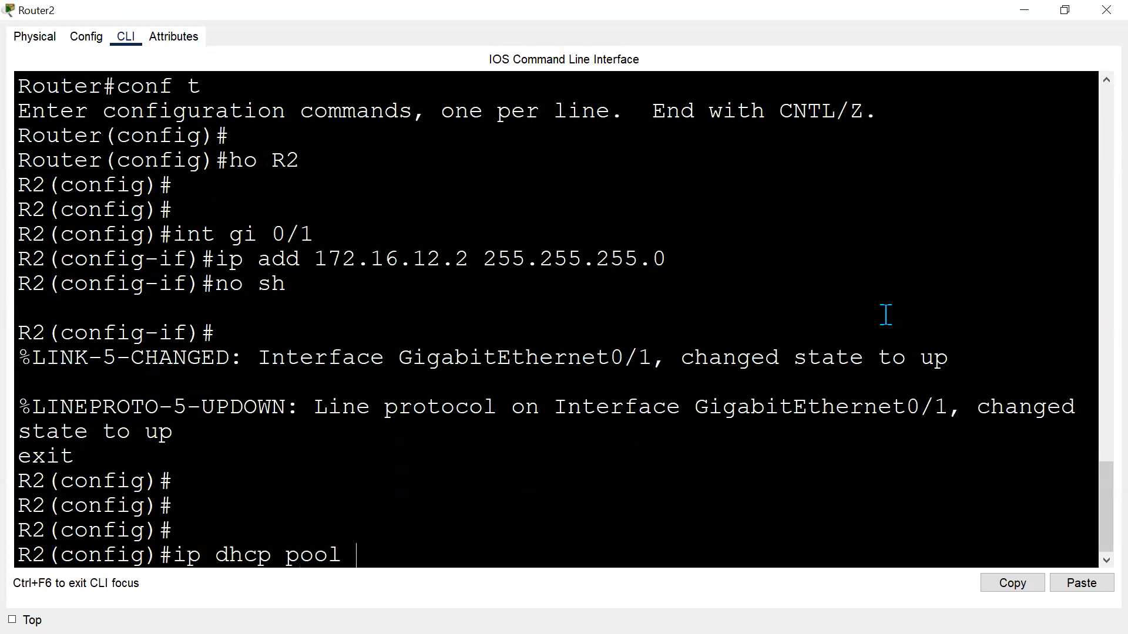
type("DPOOL")
key("Return")
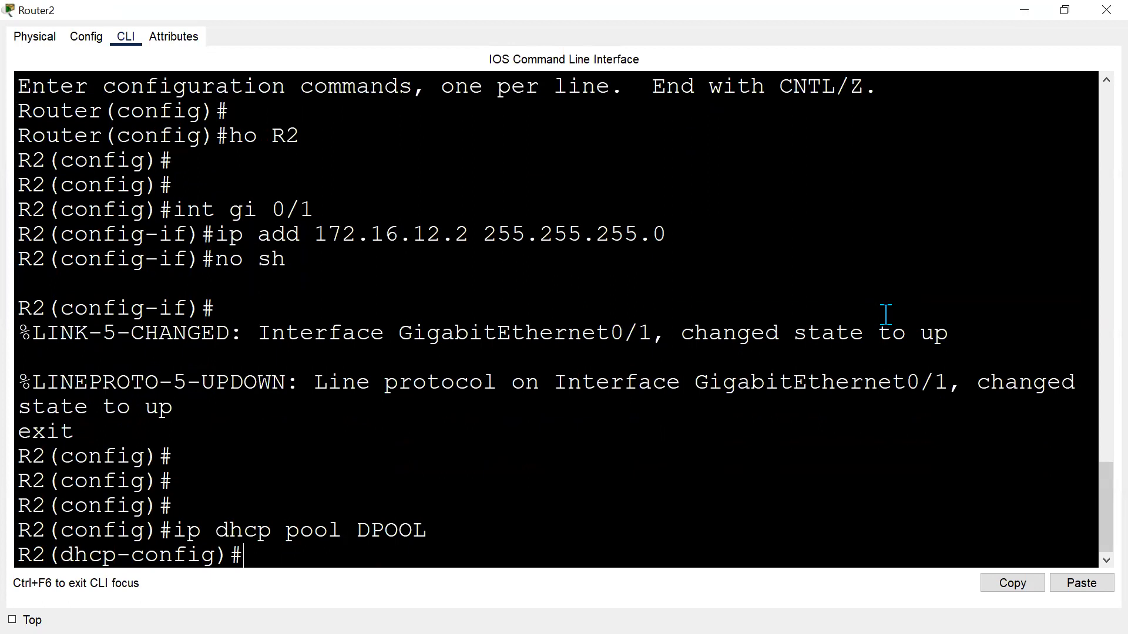
type("network 192.168.1.0 255.255.255.0")
key("Return")
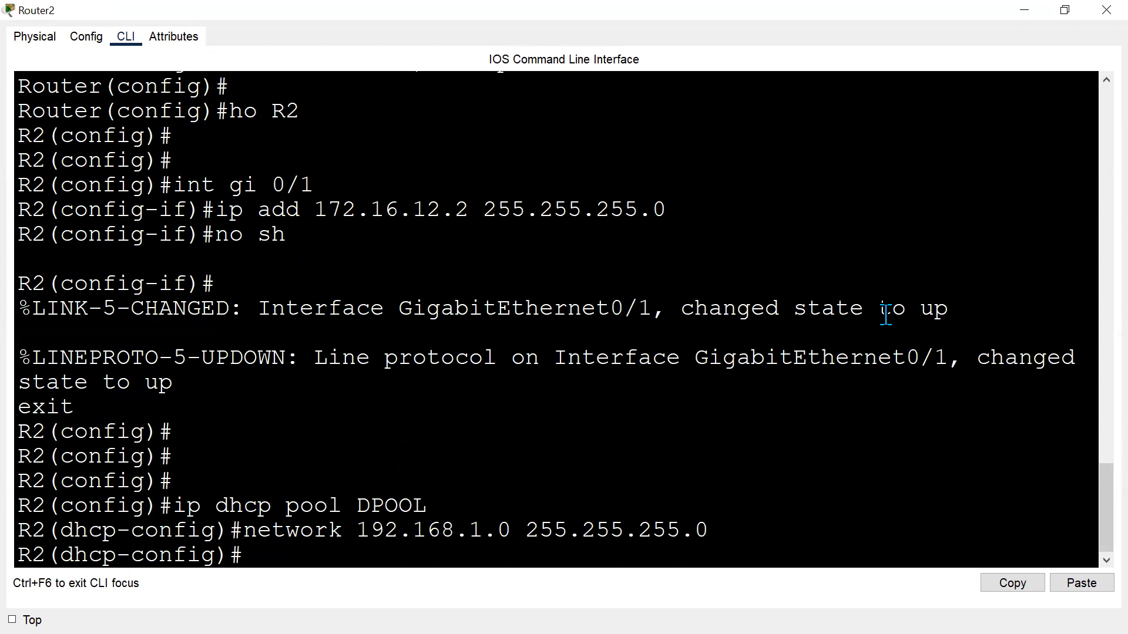
Set DPOOL's default router to 192.168.1.1 and exit the pool configuration.
type("defa")
key("Tab")
key("alt+Tab")
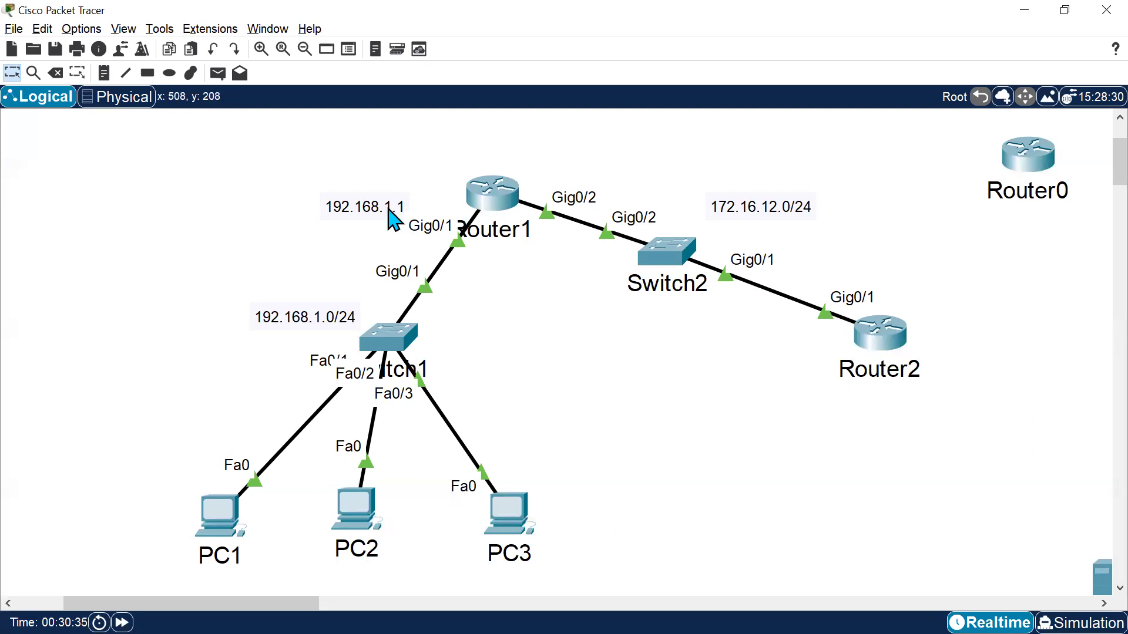
key("alt+Tab")
type("192.168.1.1")
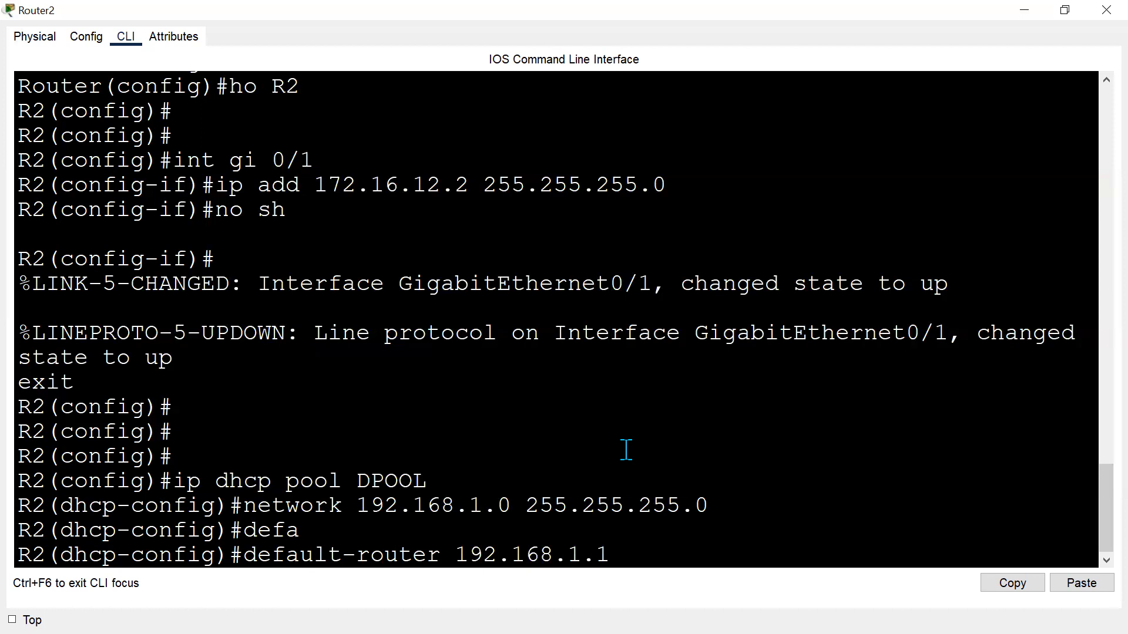
key("Return")
type("exit")
key("Return")
key("Return")
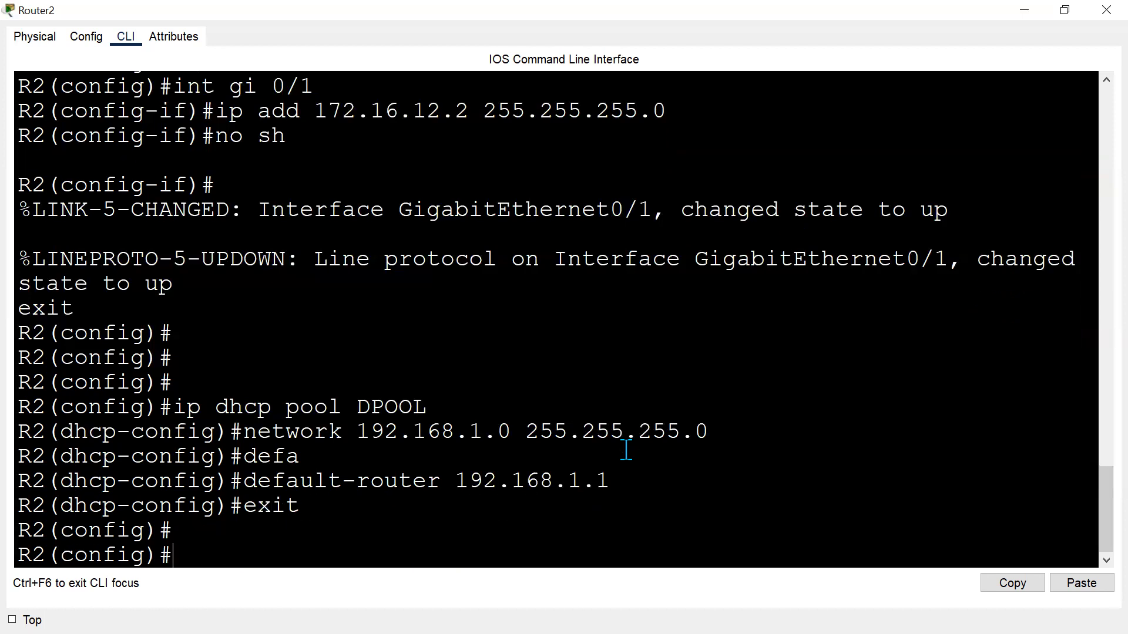
On R2, exclude DHCP addresses 192.168.1.1 through 192.168.1.100.
key("alt+Tab")
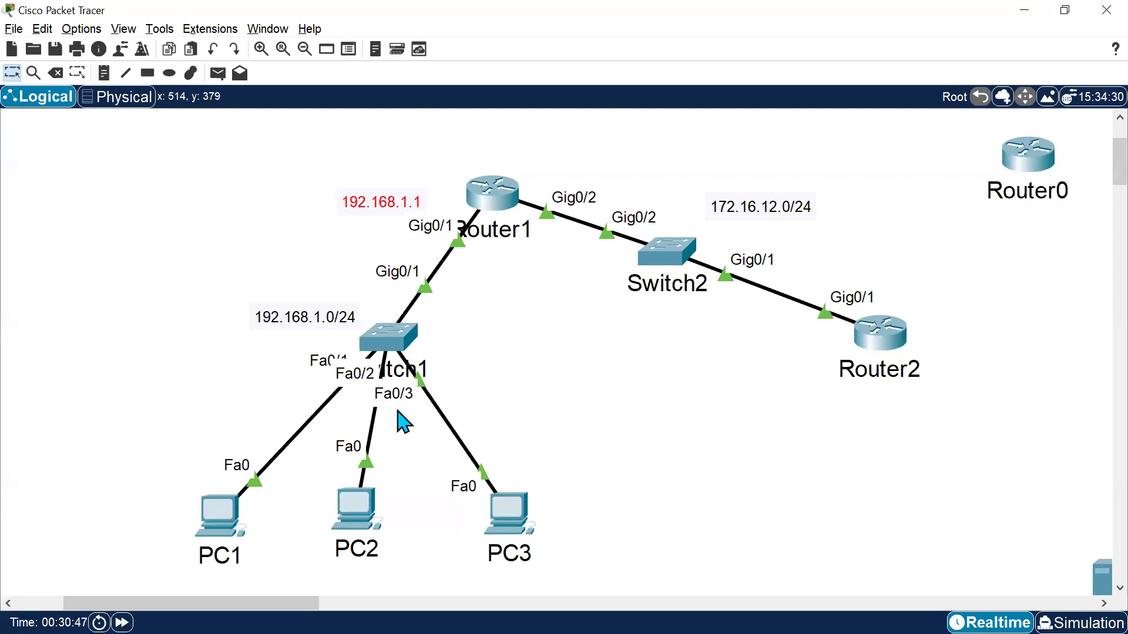
key("alt+Tab")
type("exc")
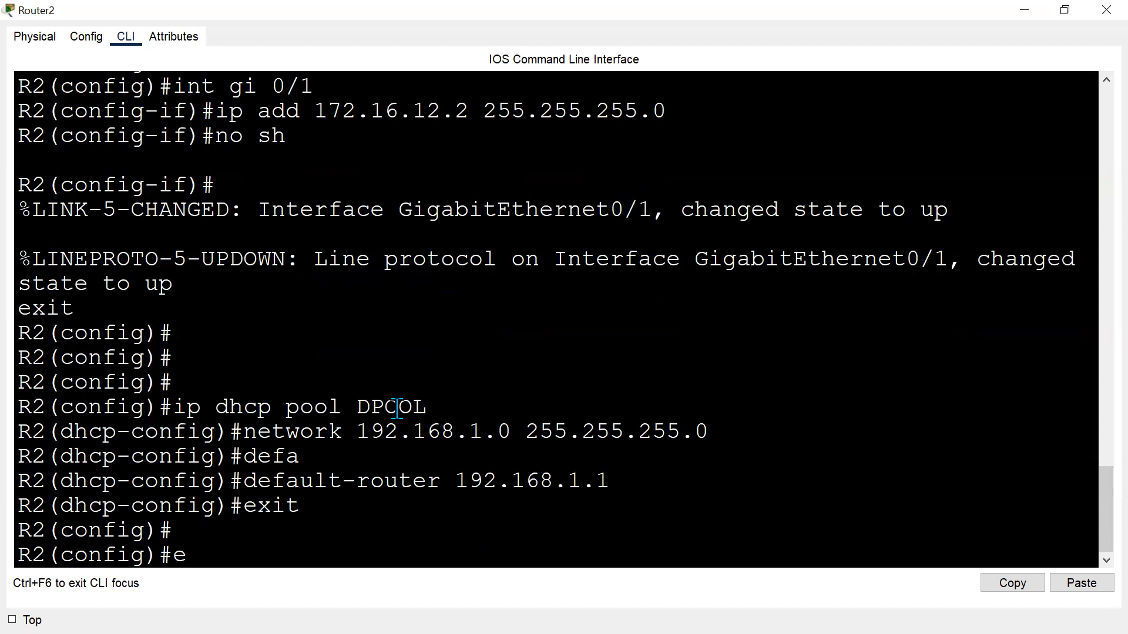
key("Tab")
key("BackSpace")
key("BackSpace")
key("BackSpace")
type("ip ")
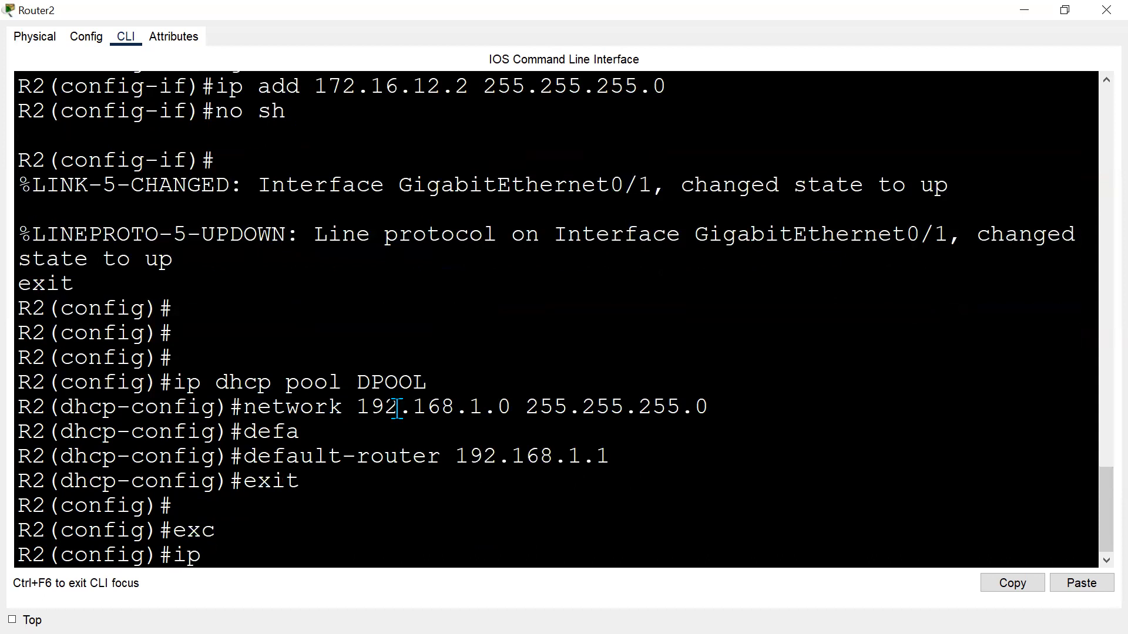
type("dh")
key("Tab")
type("ex")
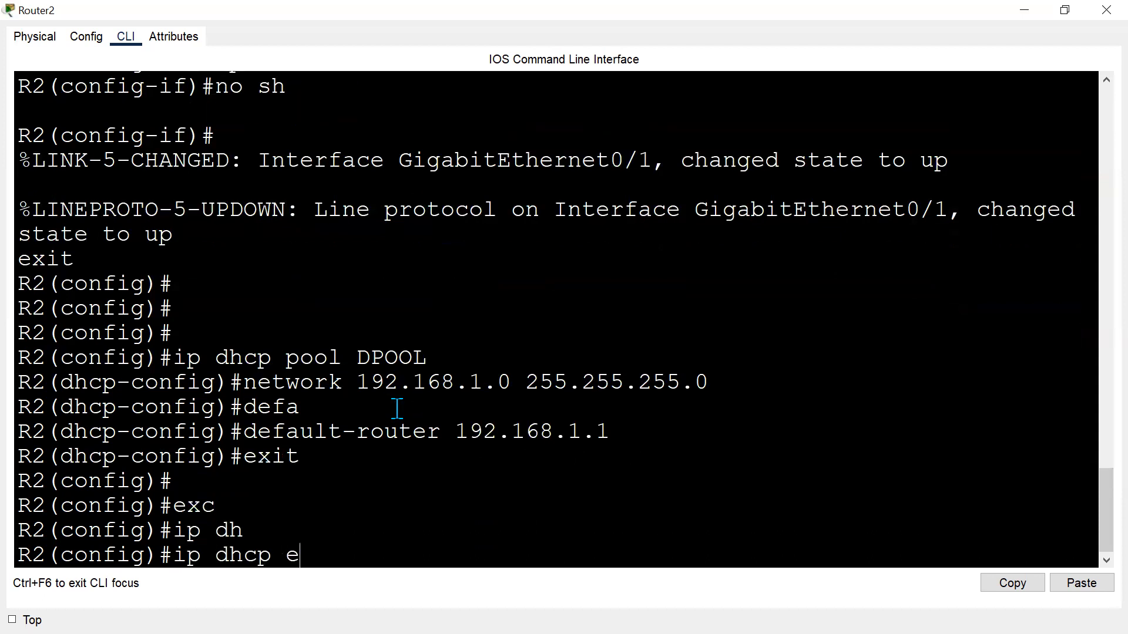
key("Tab")
type("192.16")
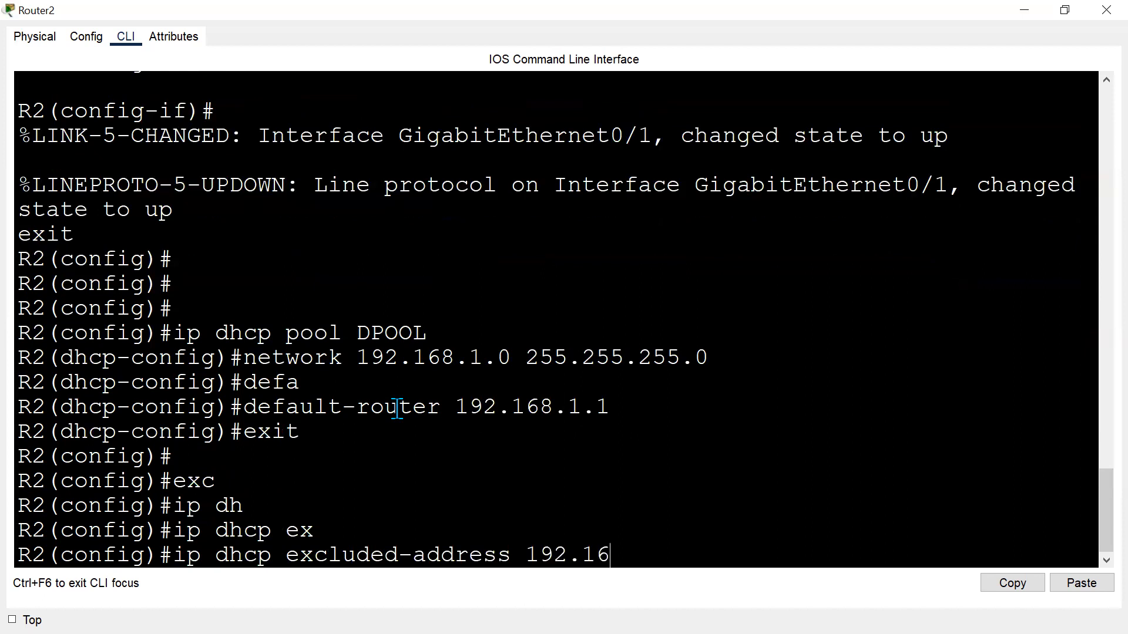
type("8.1.1 192.168.1.100")
key("Return")
key("Return")
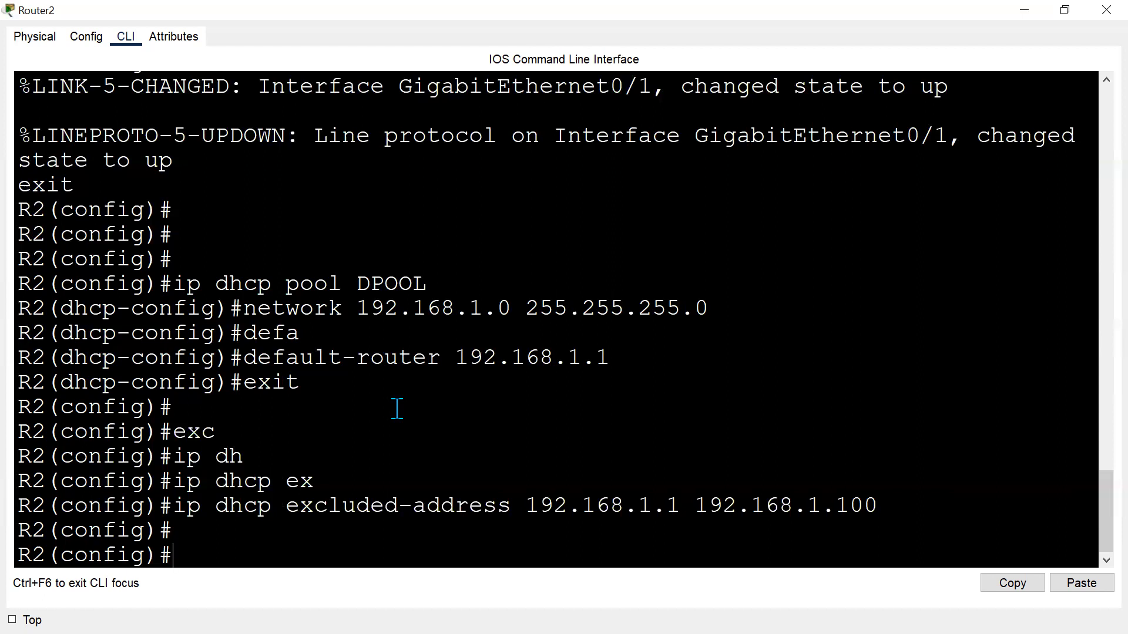
Review the topology and Router1's interface address summary.
key("alt+Tab")
left_click(937, 274)
left_click_drag(936, 272, 804, 363)
left_click_drag(153, 454, 675, 558)
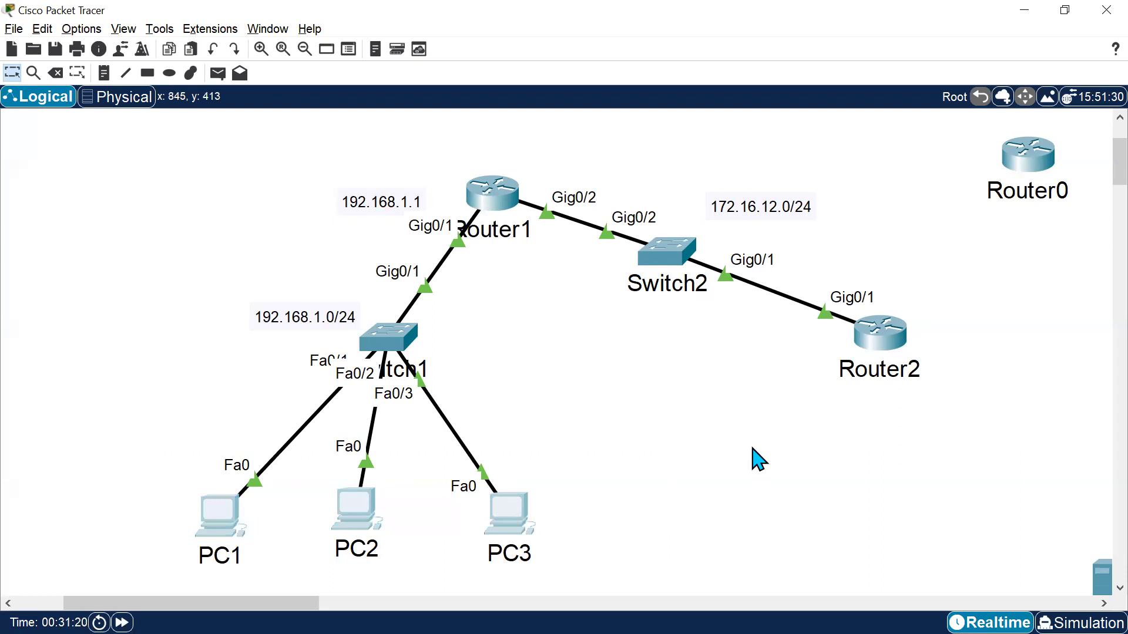
left_click_drag(148, 444, 525, 523)
mouse_move(478, 259)
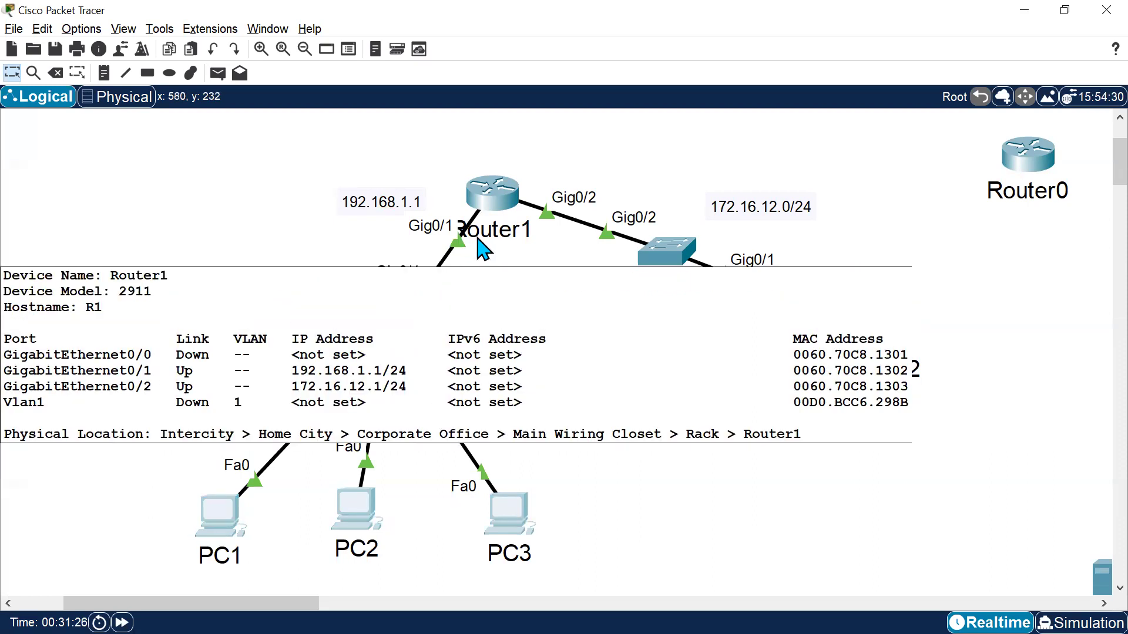
left_click_drag(897, 297, 899, 334)
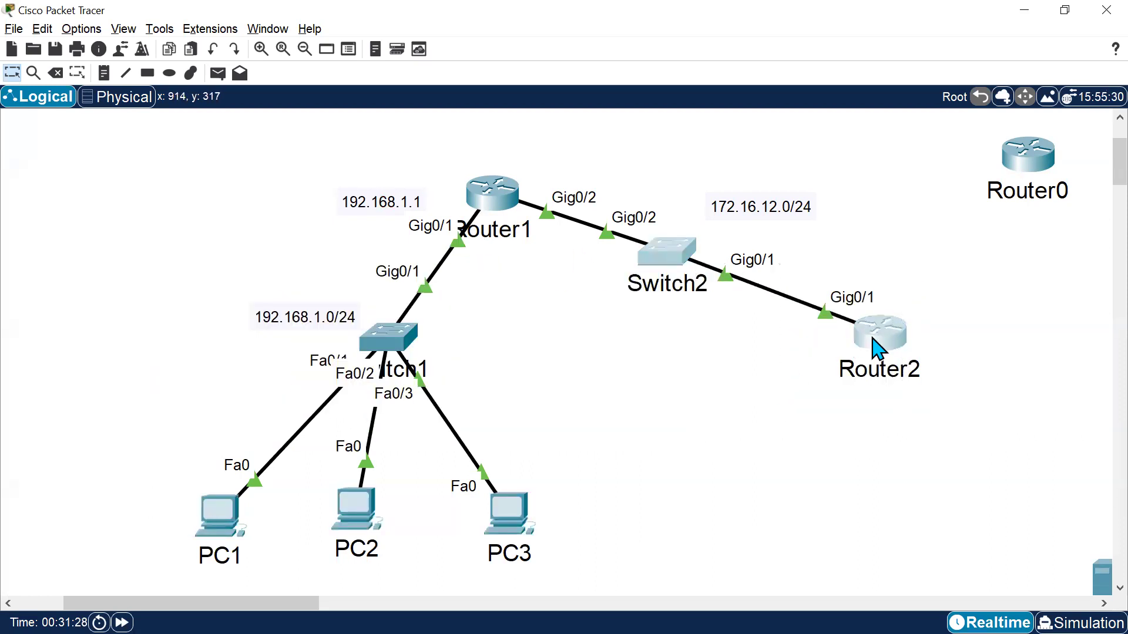
left_click(800, 434)
left_click_drag(356, 124, 455, 258)
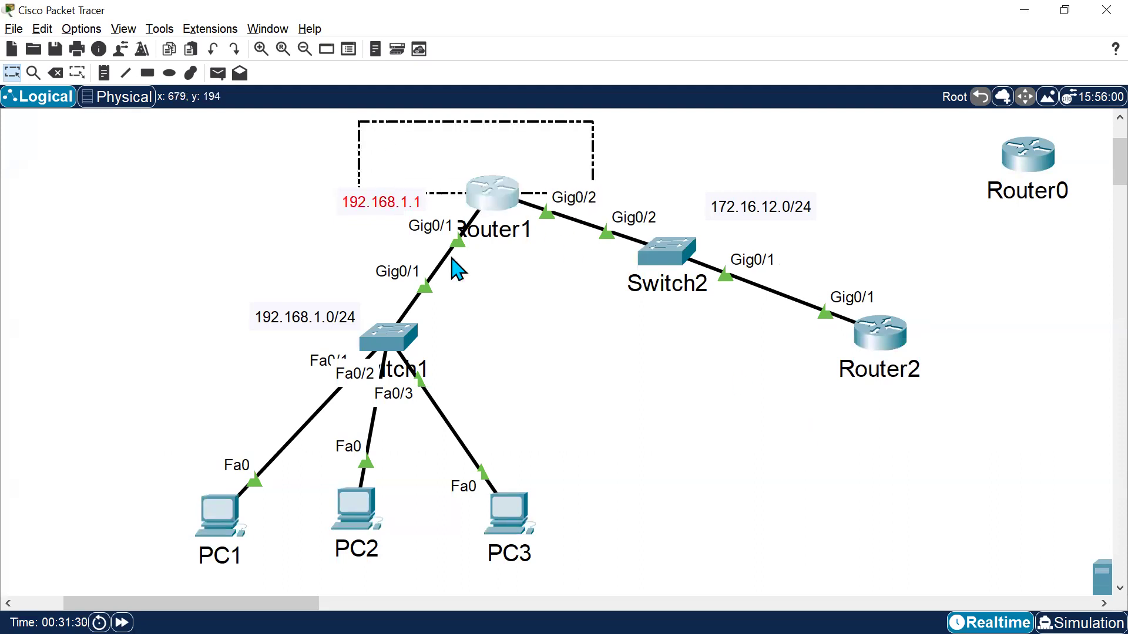
left_click_drag(972, 308, 852, 356)
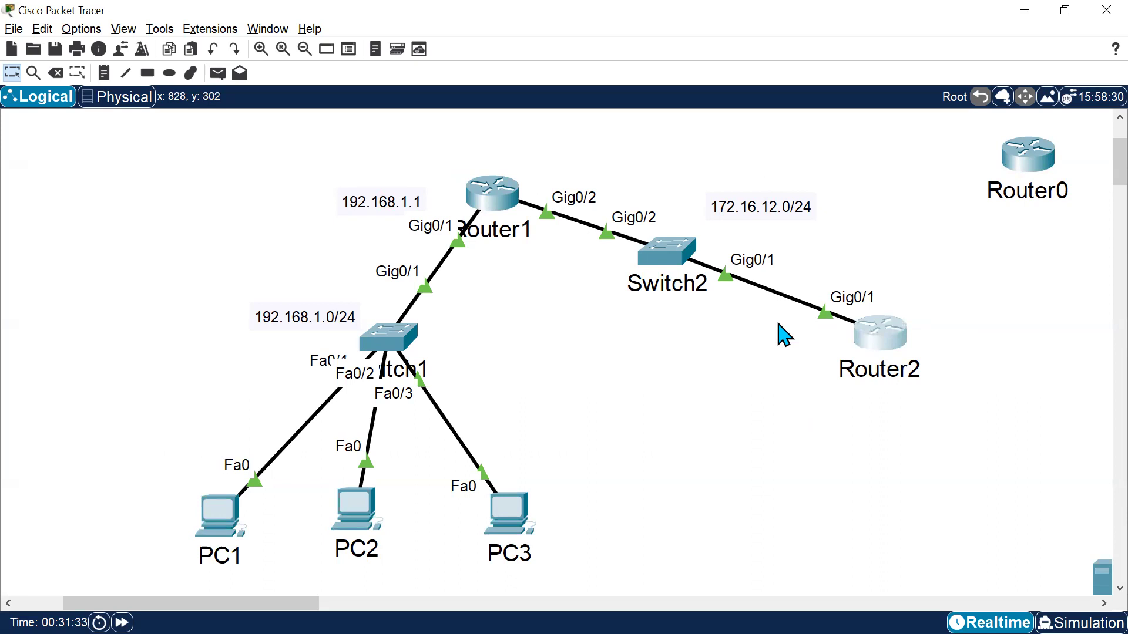
left_click(770, 441)
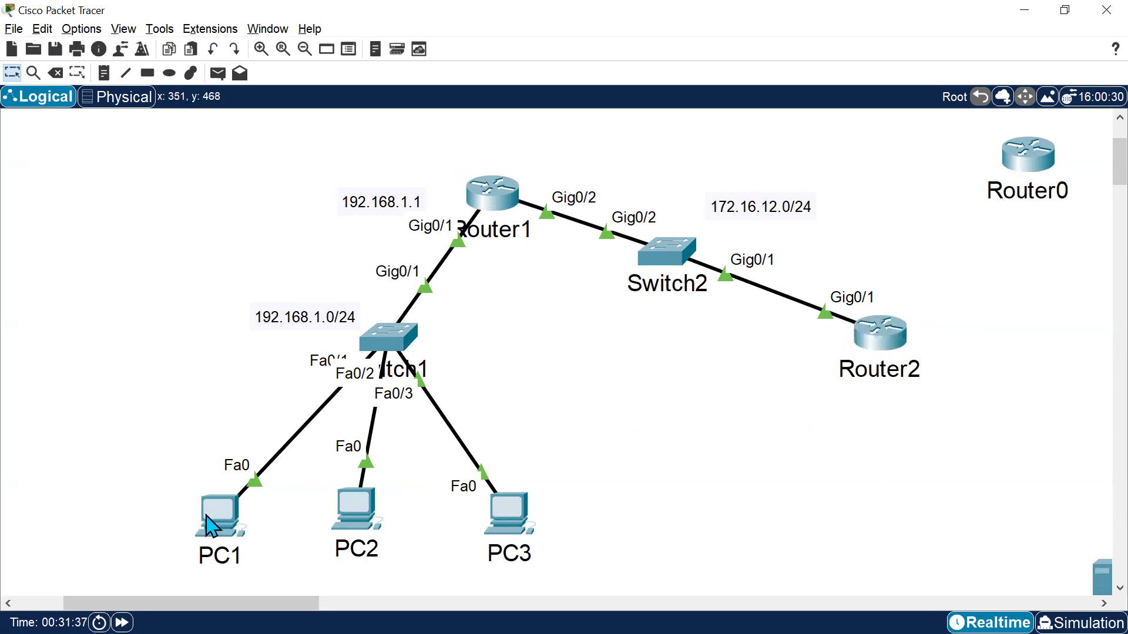
left_click_drag(522, 261, 390, 215)
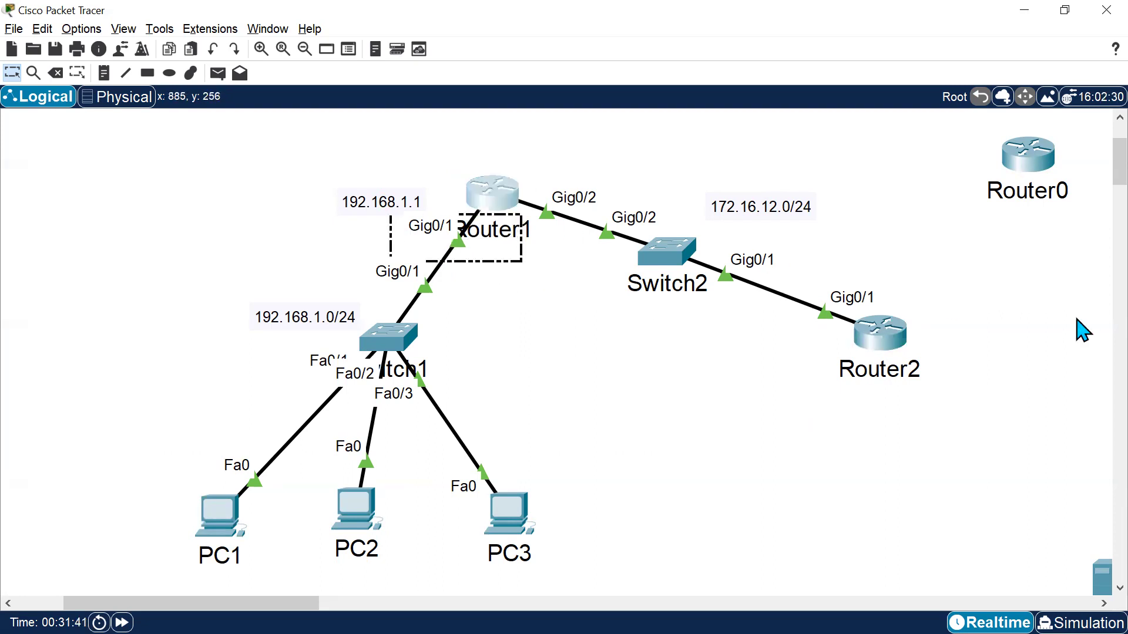
left_click_drag(969, 285, 788, 362)
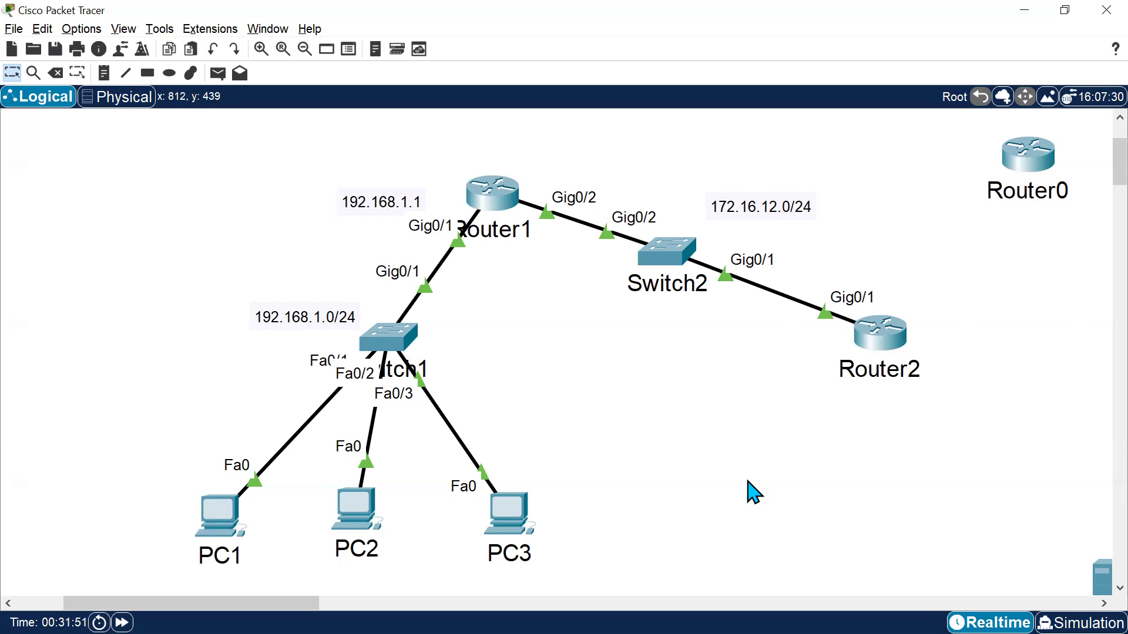
left_click_drag(516, 253, 399, 240)
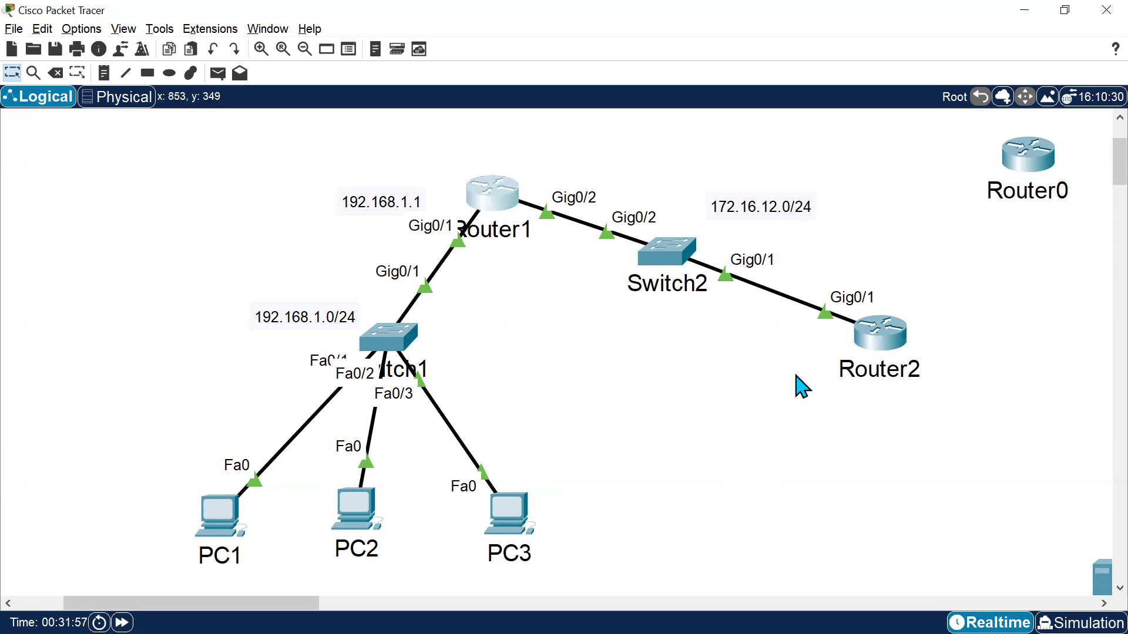
left_click(786, 404)
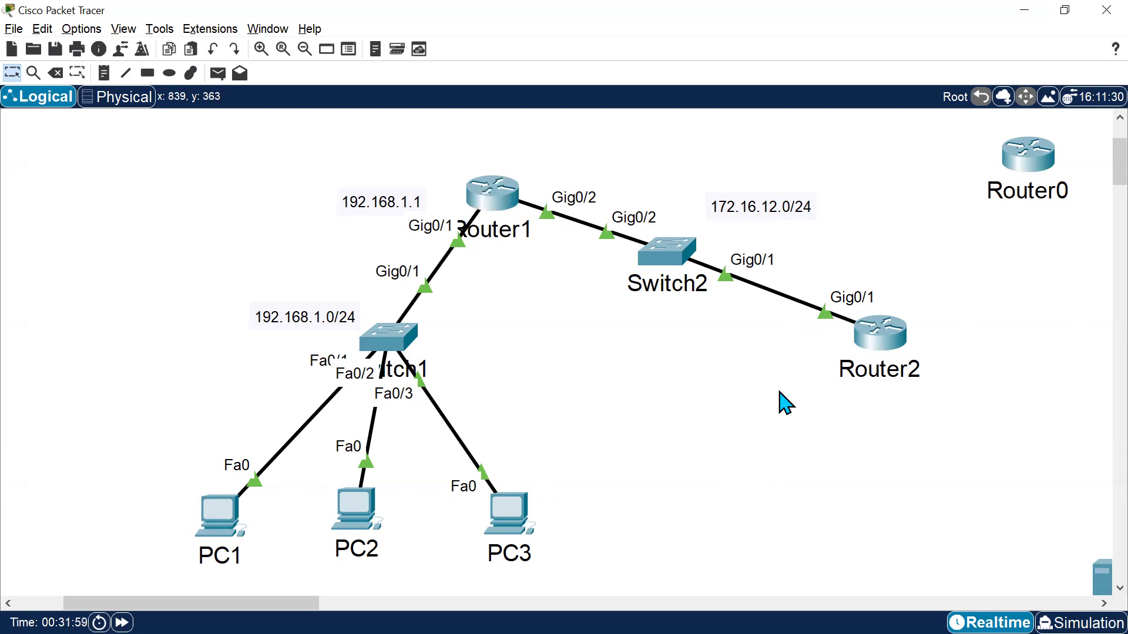
On Router1, set IP helper address 172.16.12.2 on interface Gig0/1.
key("alt+Tab")
key("Return")
key("Return")
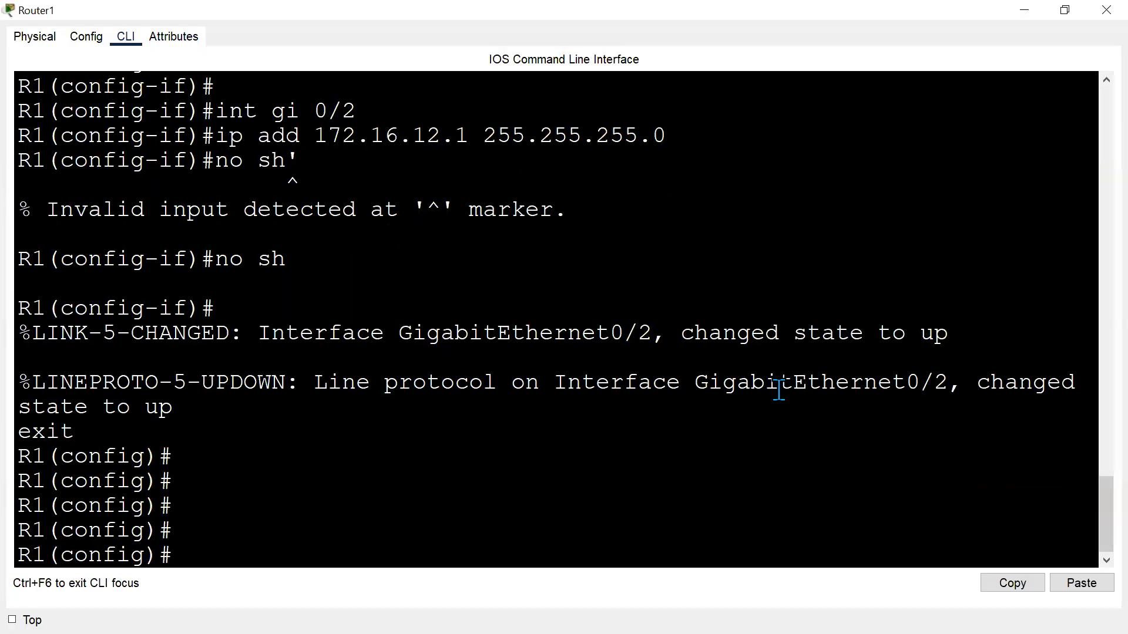
type("int fa")
key("alt+Tab")
key("alt+Tab")
key("BackSpace")
key("BackSpace")
type("gi 0/1")
key("Return")
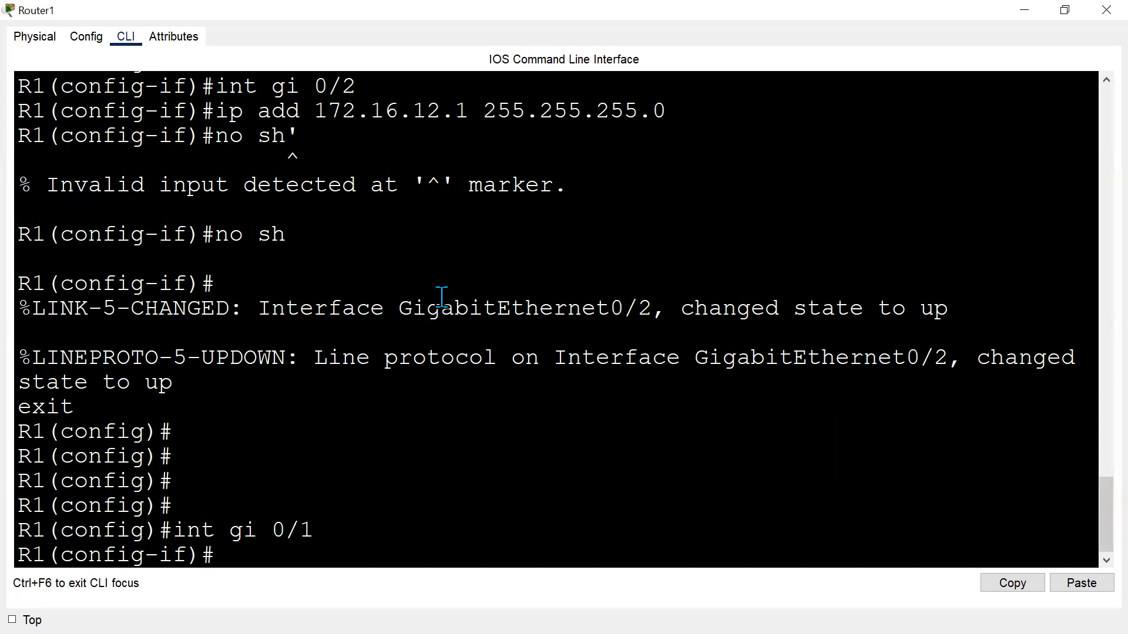
type("ip hel")
key("Tab")
type("p")
key("Tab")
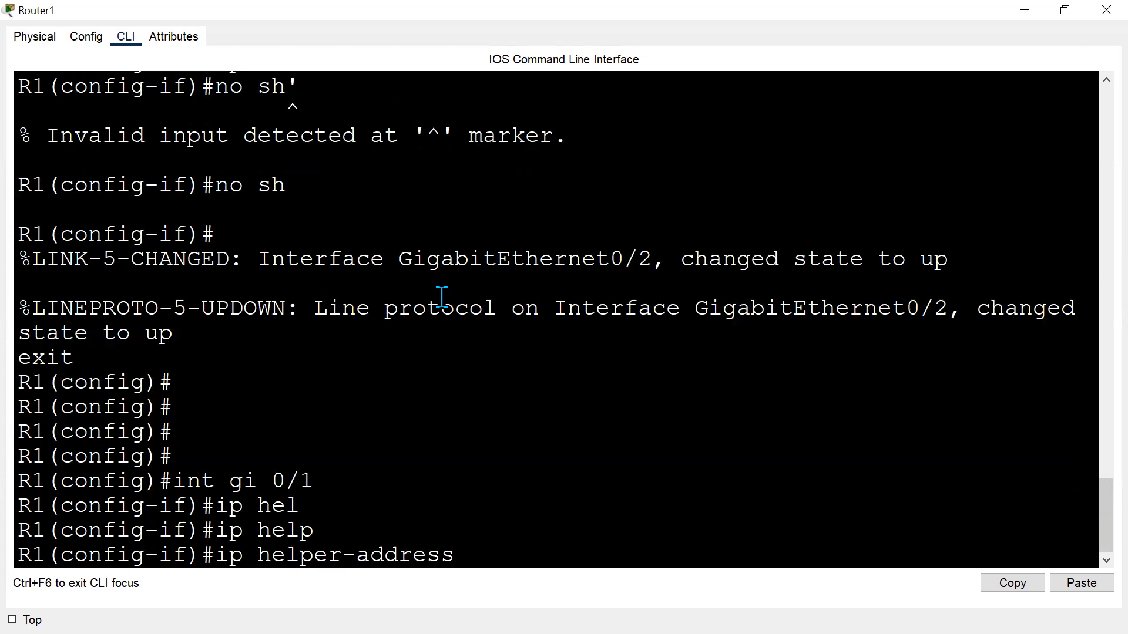
type("?")
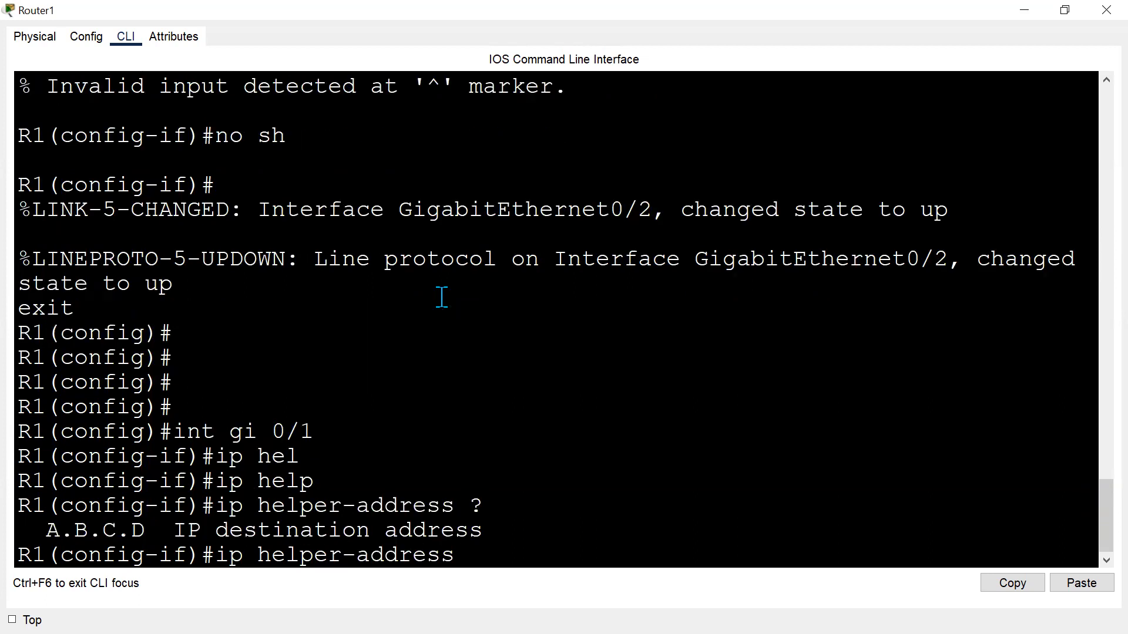
key("alt+Tab")
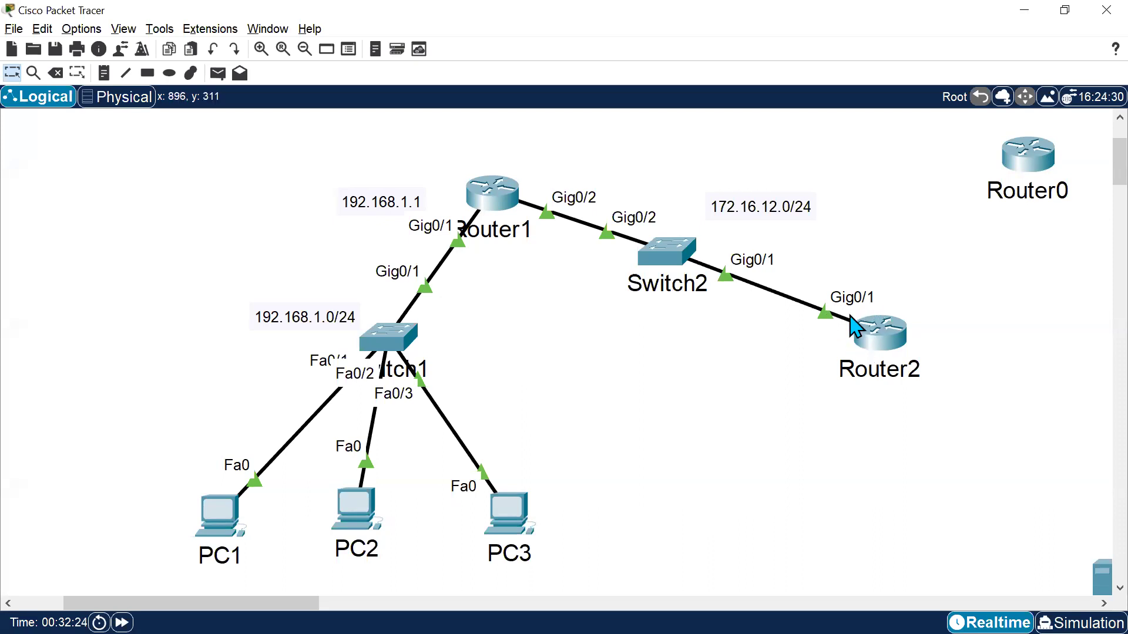
key("alt+Tab")
type("172.16.12.2")
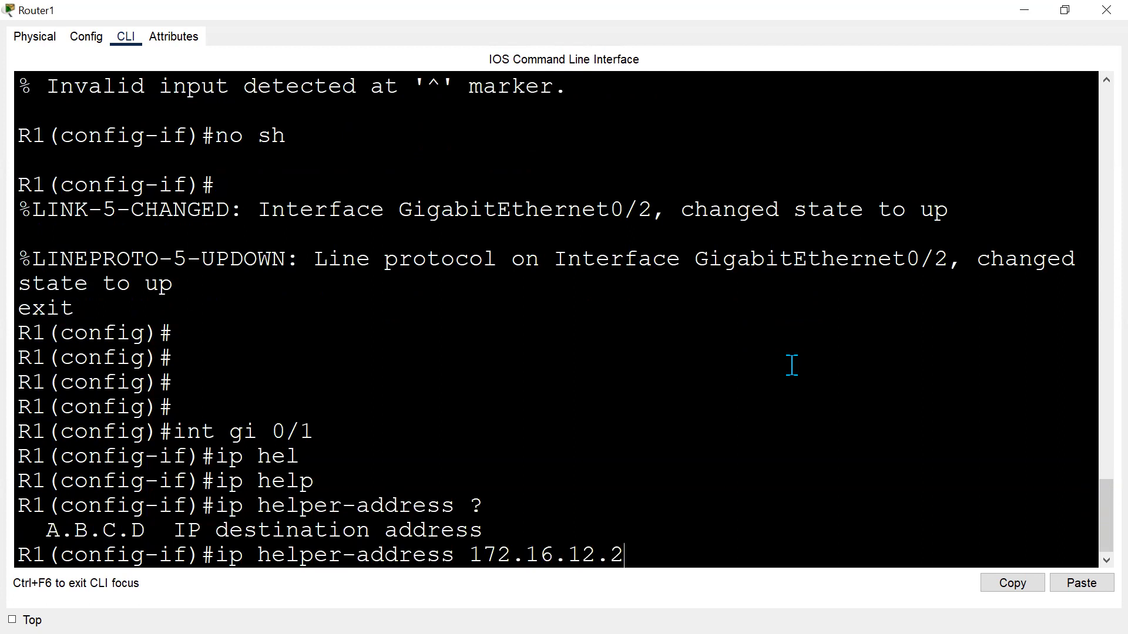
key("Return")
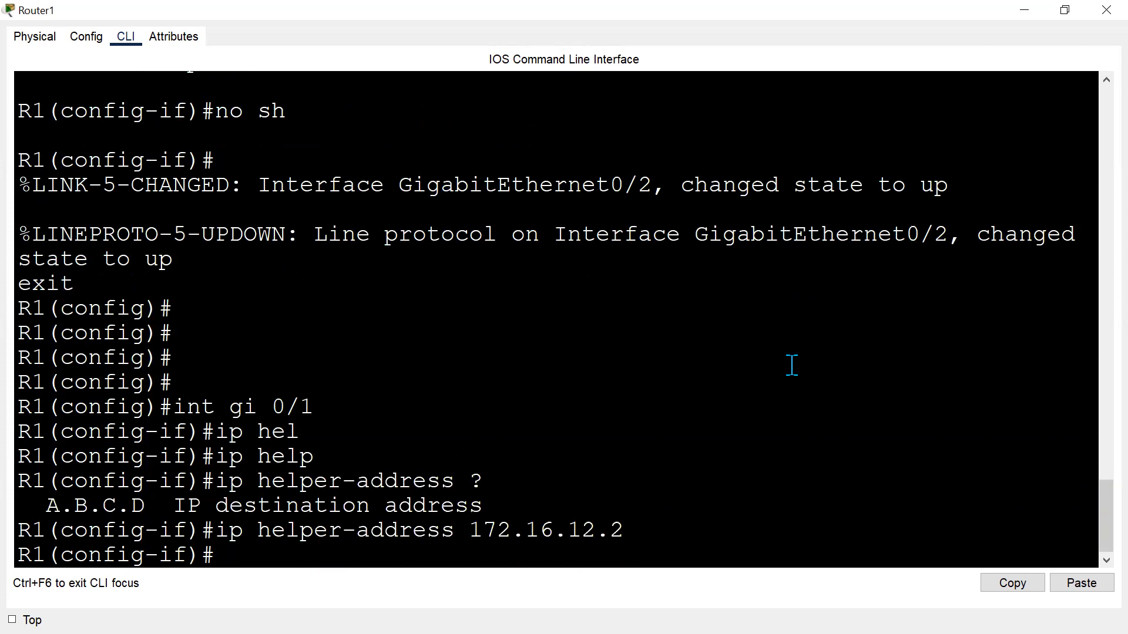
key("alt+Tab")
left_click_drag(116, 448, 676, 538)
left_click_drag(525, 278, 380, 204)
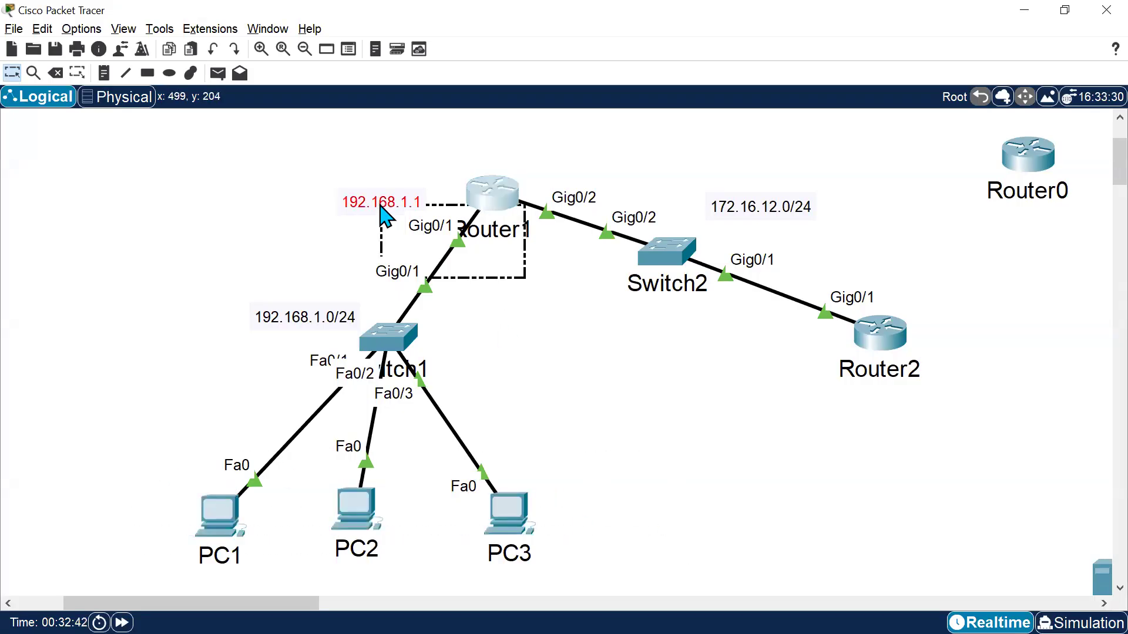
left_click(914, 332)
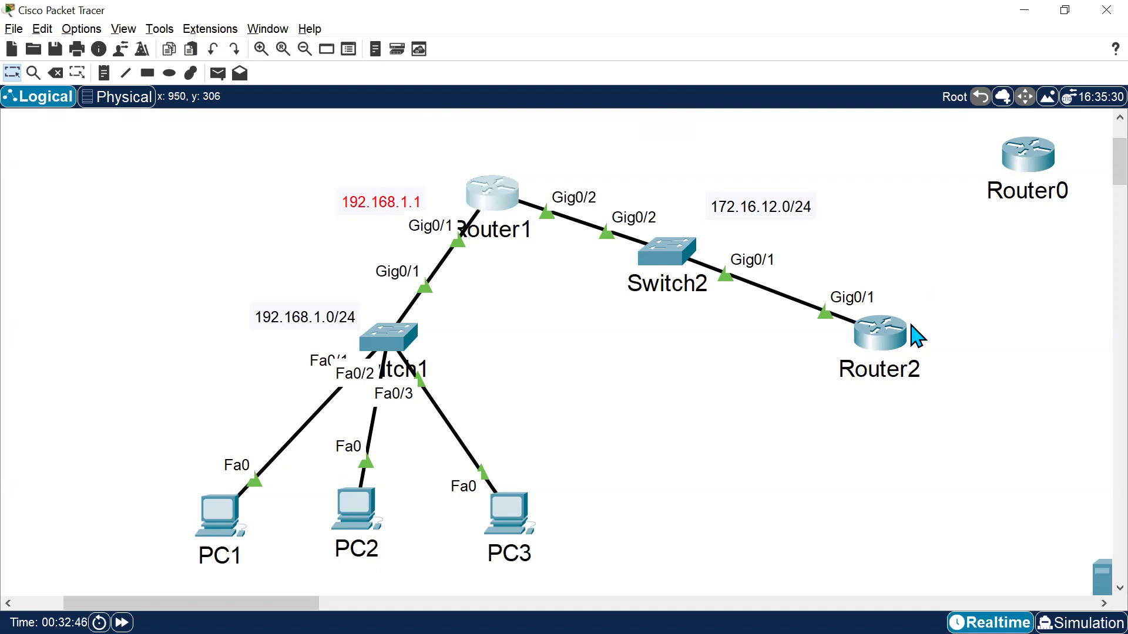
Move the 192.168.1.1 label slightly closer to Router1's Gig0/1 interface.
key("alt+Tab")
key("alt+Tab")
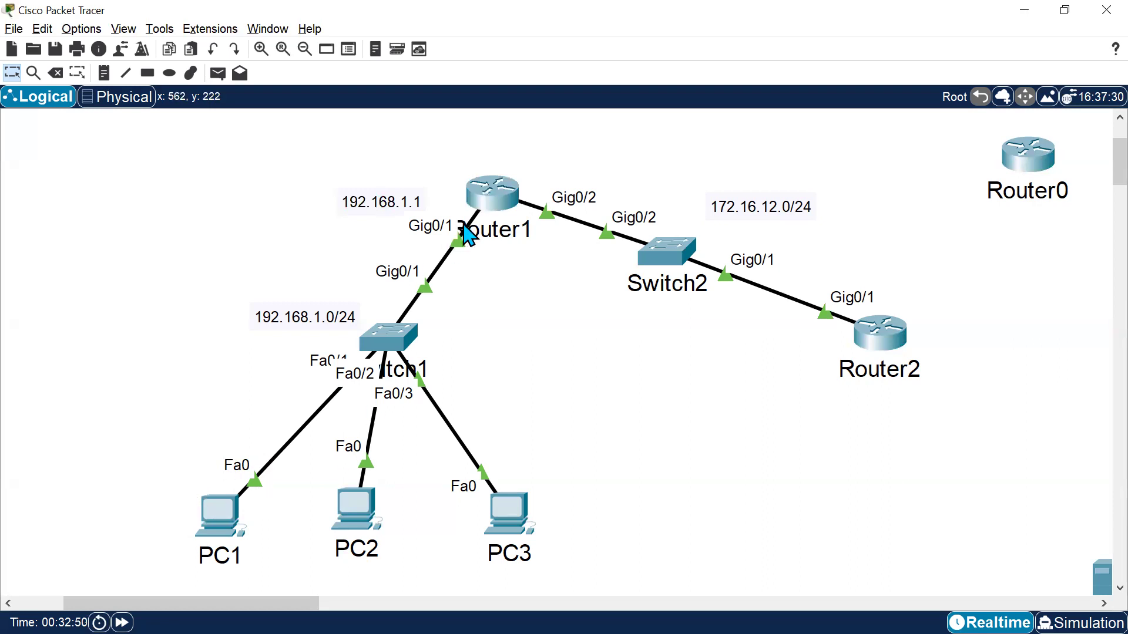
mouse_move(902, 340)
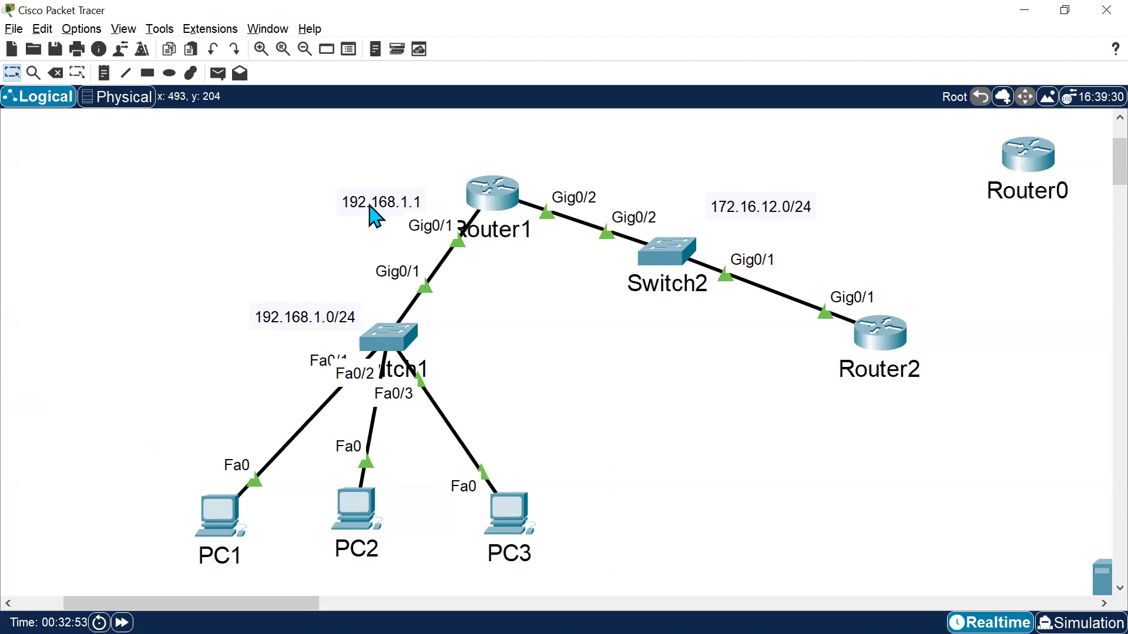
left_click_drag(370, 207, 397, 199)
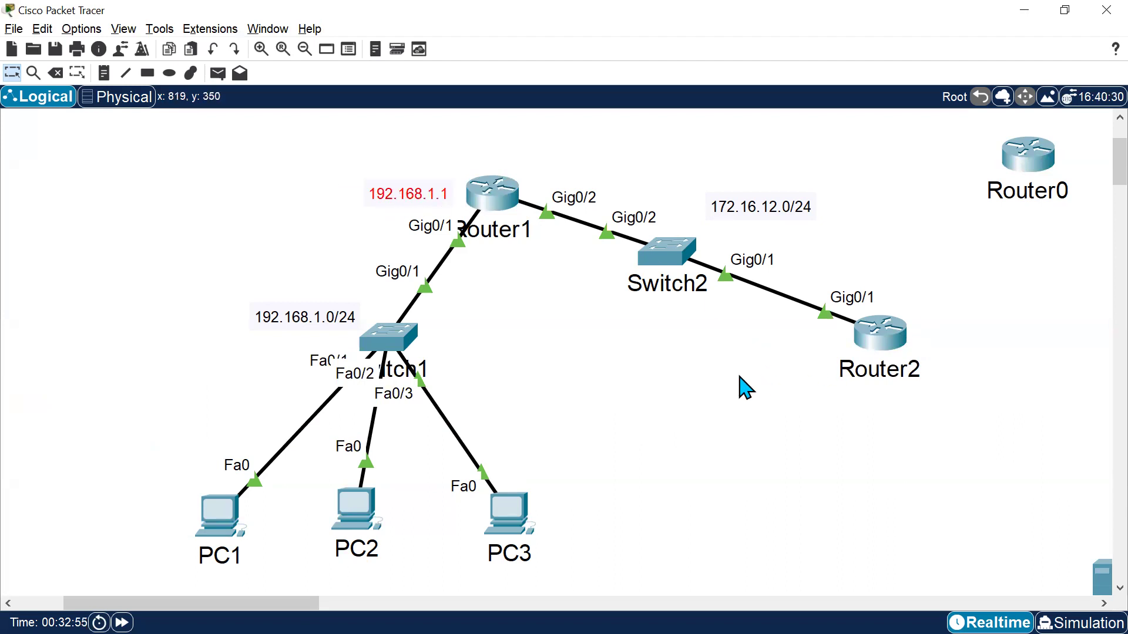
On R2, add a static route to 192.168.1.0 255.255.255.0 via next hop 172.16.12.1.
key("alt+Tab")
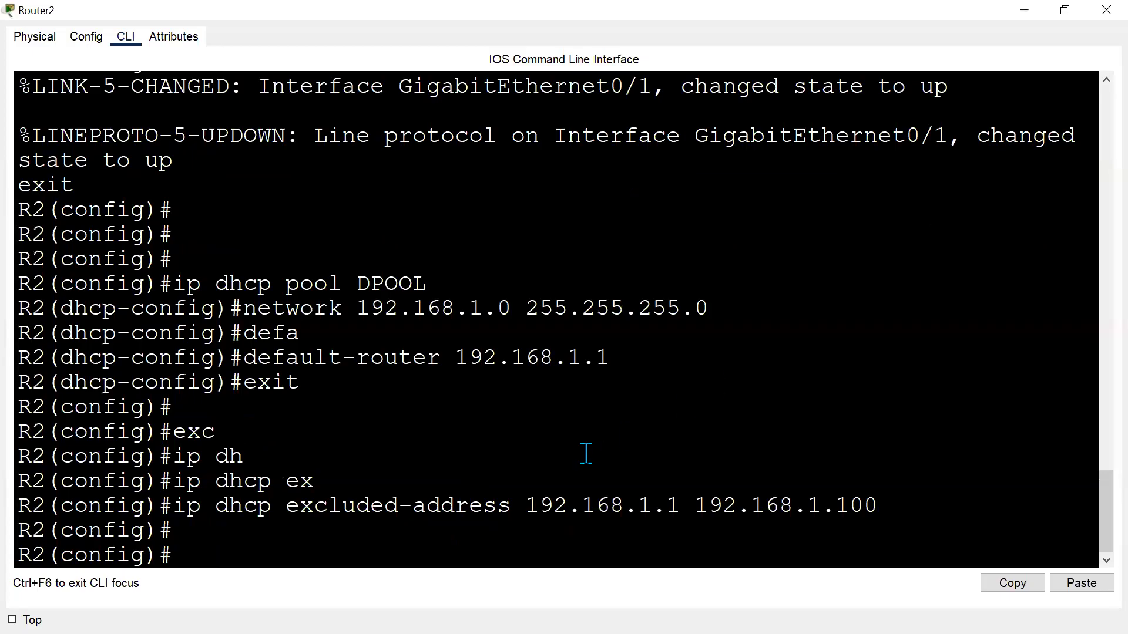
key("Return")
key("Return")
type("ip route")
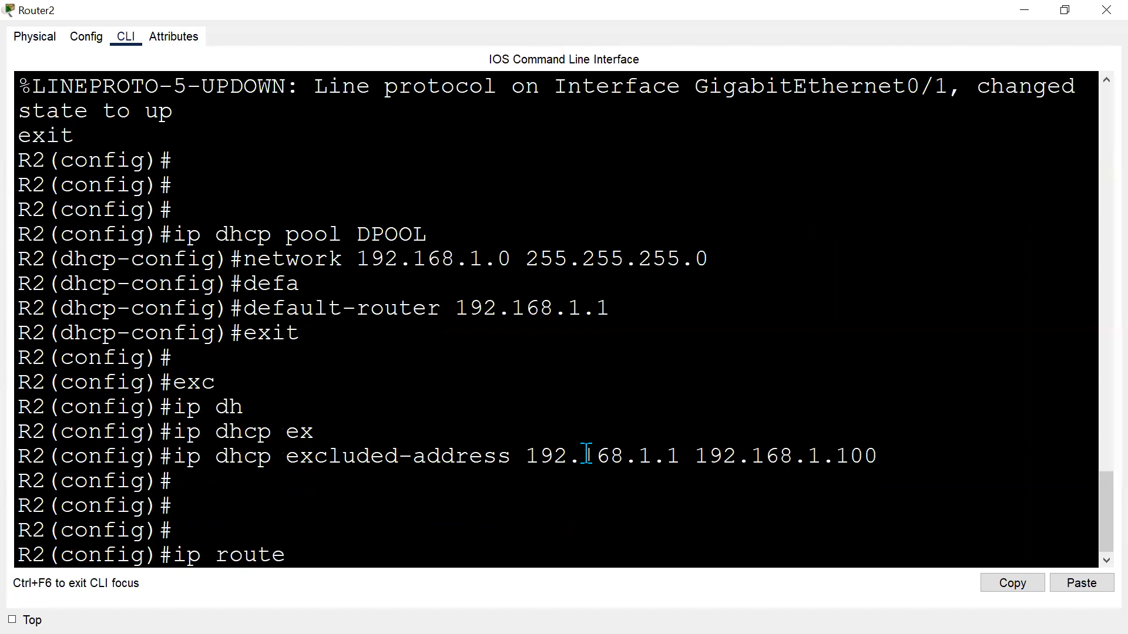
type(" 192.168.1.0 255")
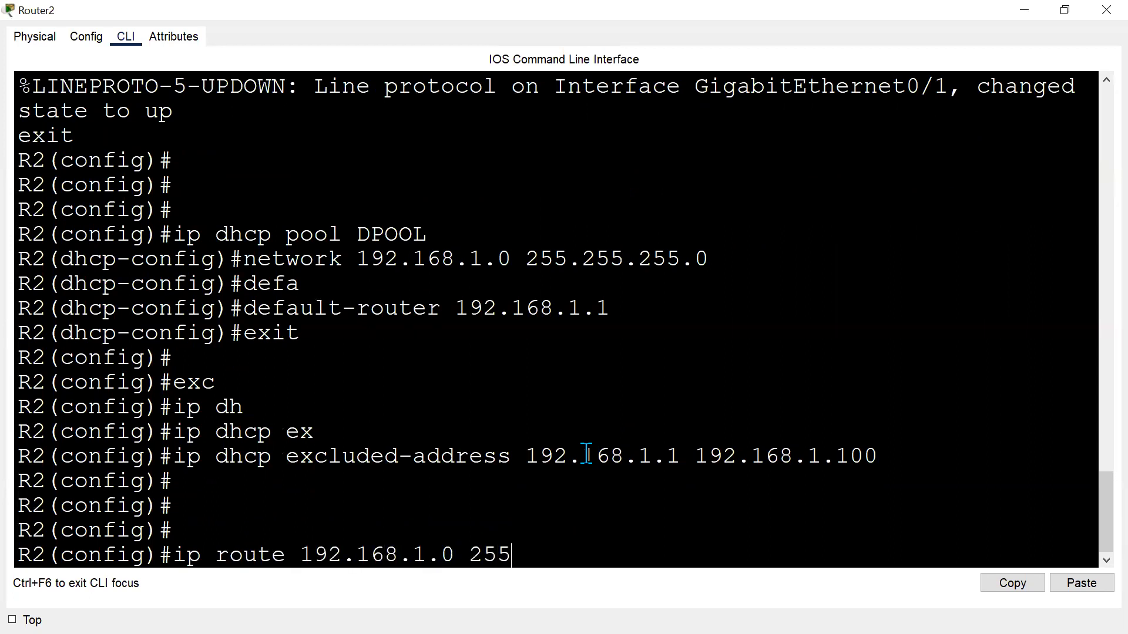
type(".255.255.0")
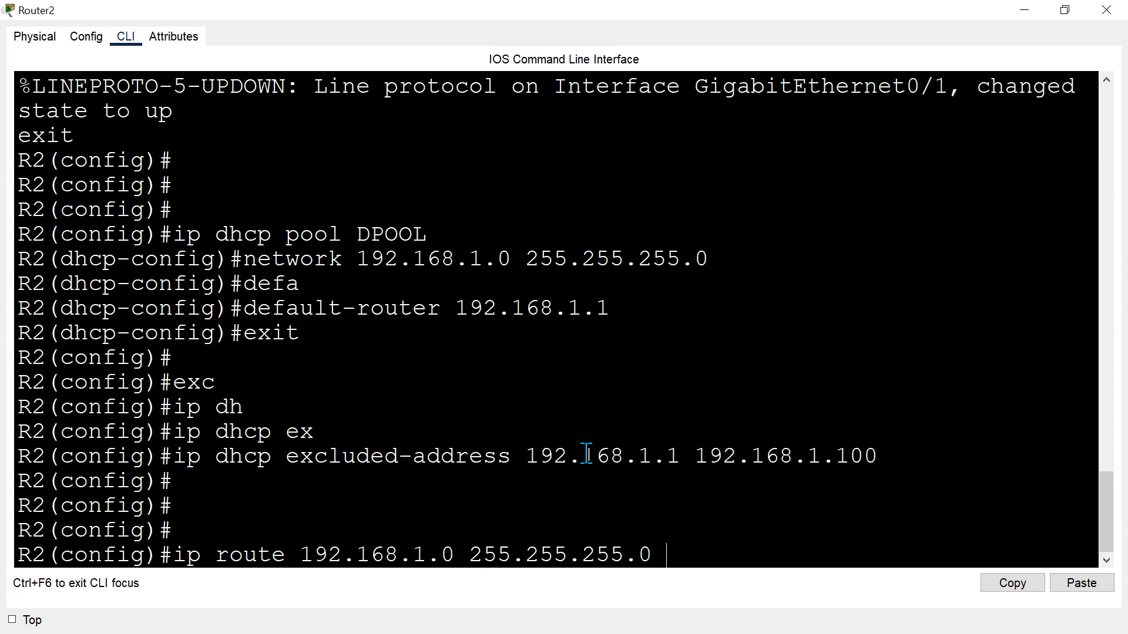
key("alt+Tab")
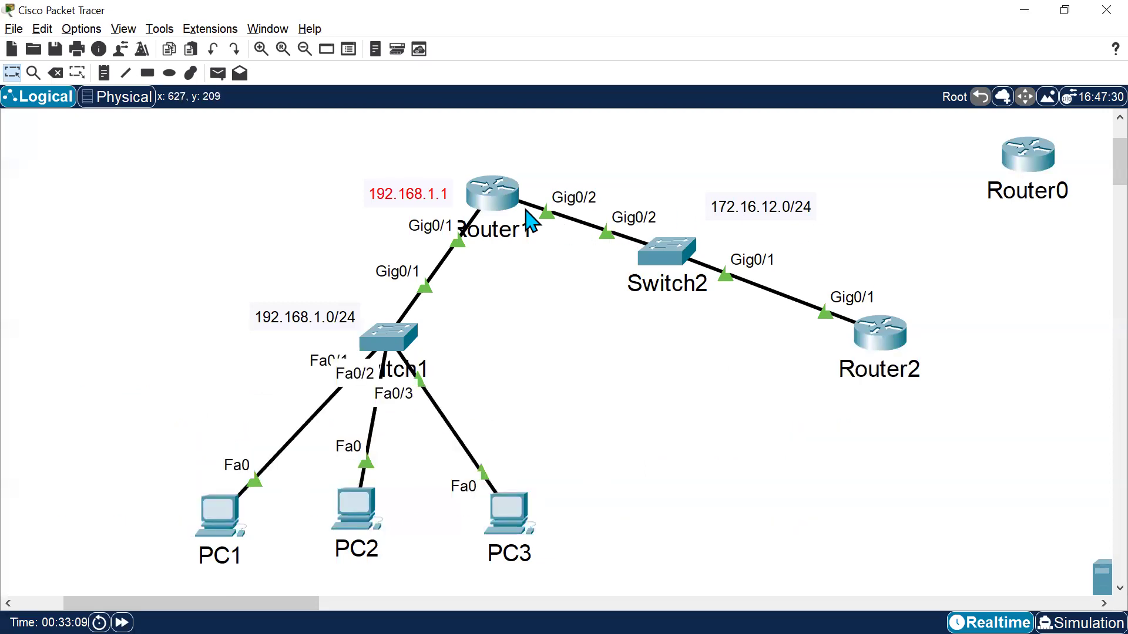
key("alt+Tab")
type("1")
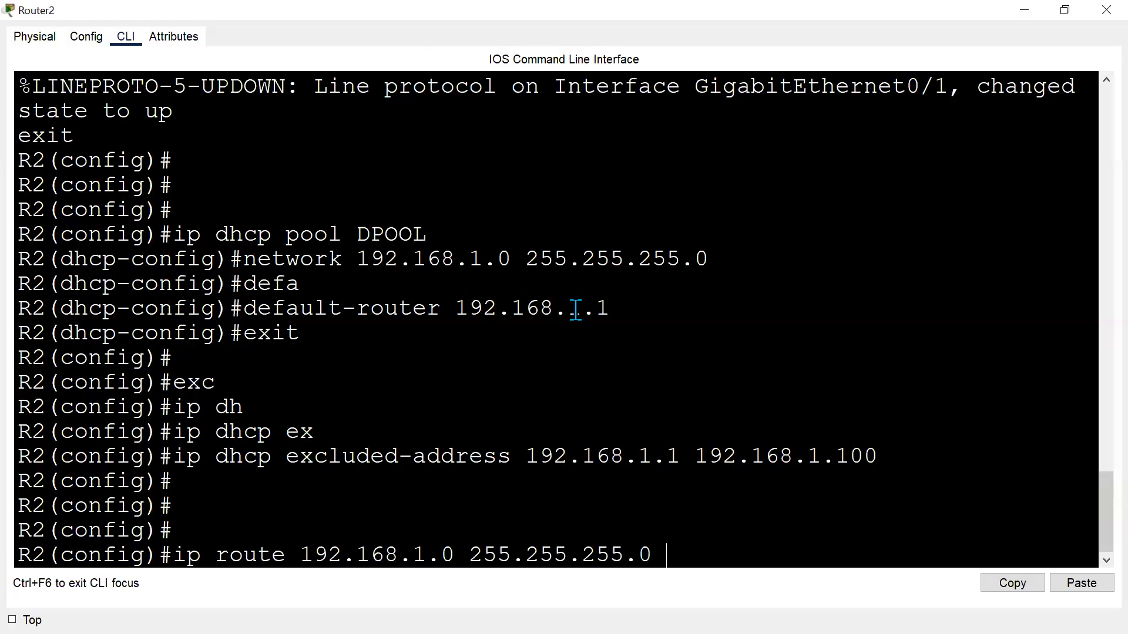
type("72.16.12.1")
key("Return")
key("Return")
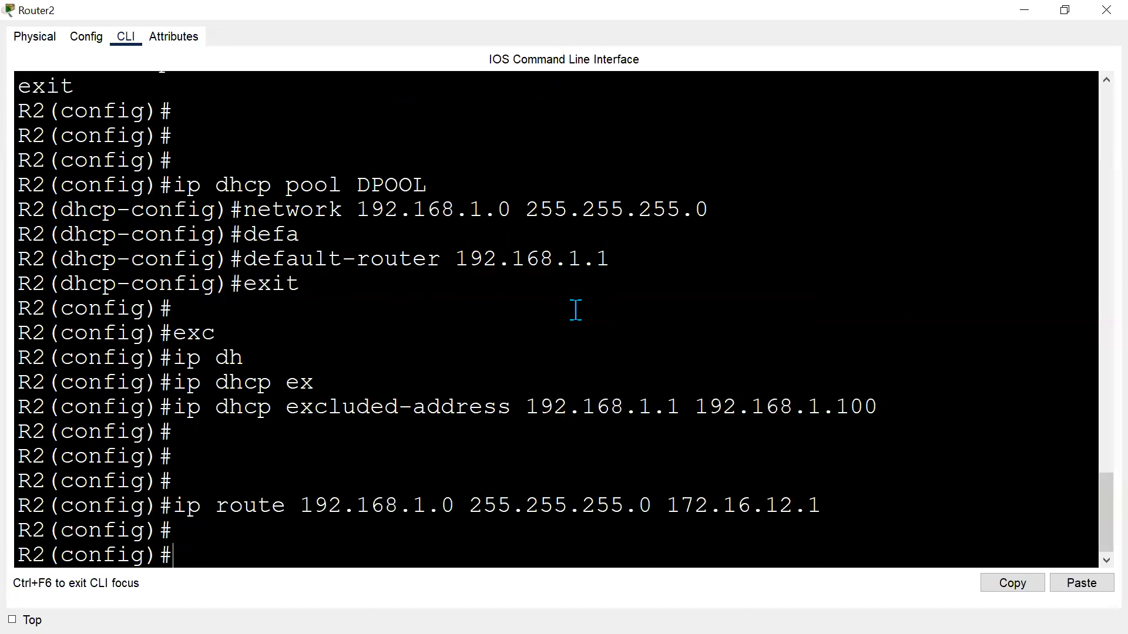
left_click_drag(172, 506, 791, 503)
left_click_drag(200, 152, 494, 429)
key("alt+Tab")
left_click_drag(938, 413, 822, 247)
left_click_drag(508, 257, 349, 217)
left_click(528, 377)
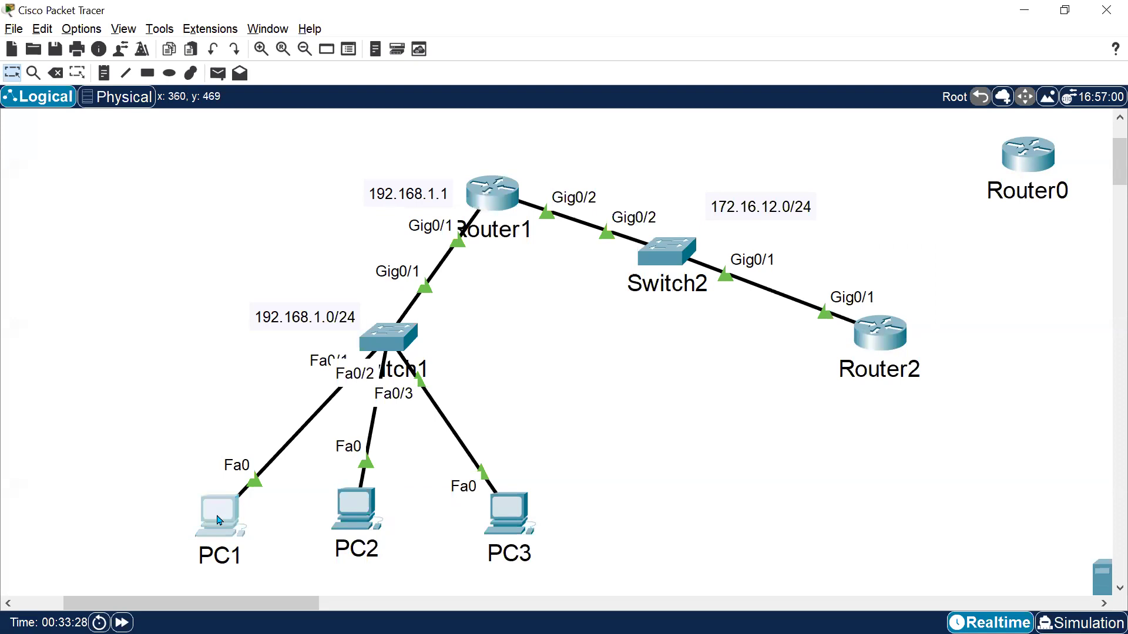
On PC1, open IP Configuration and switch from Static back to DHCP to request an address.
left_click(219, 520)
left_click(496, 142)
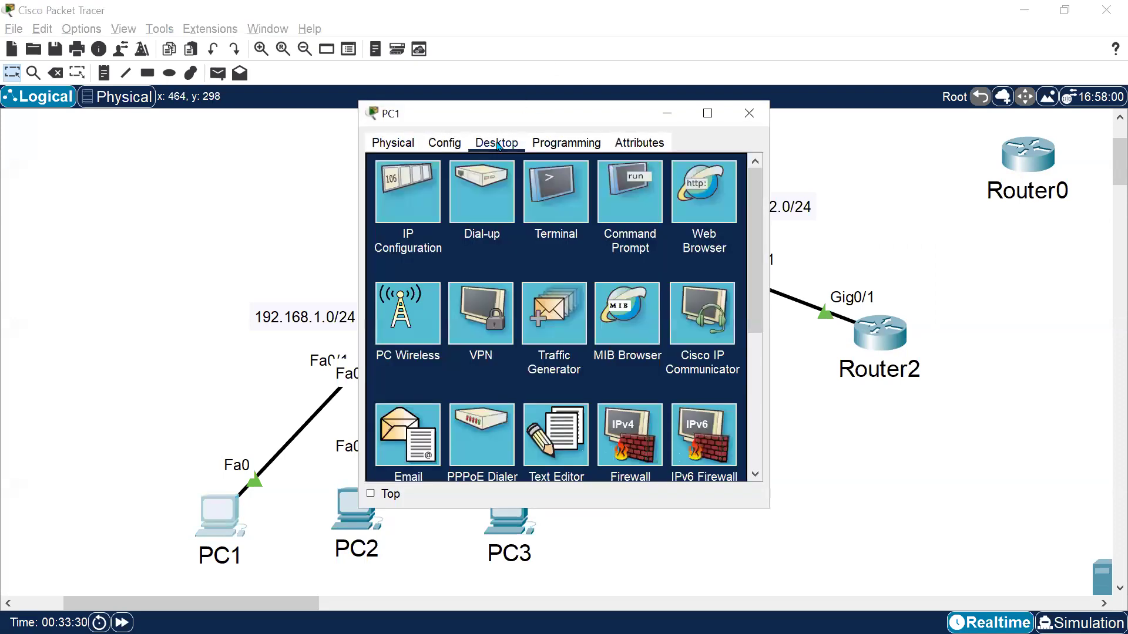
left_click(426, 195)
left_click(409, 222)
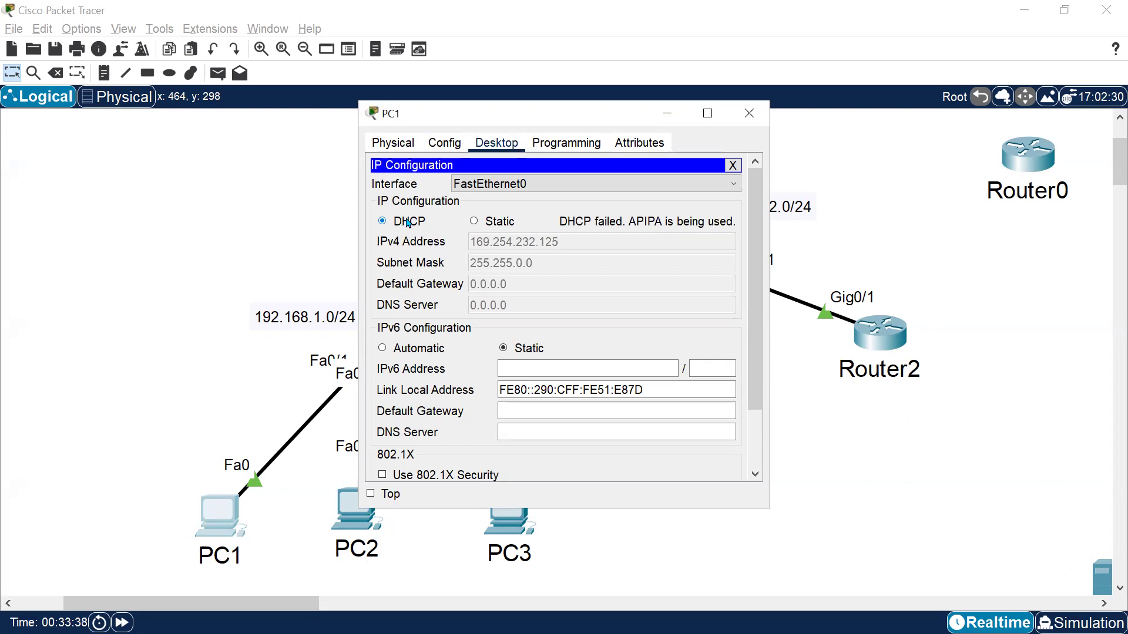
left_click_drag(566, 115, 758, 94)
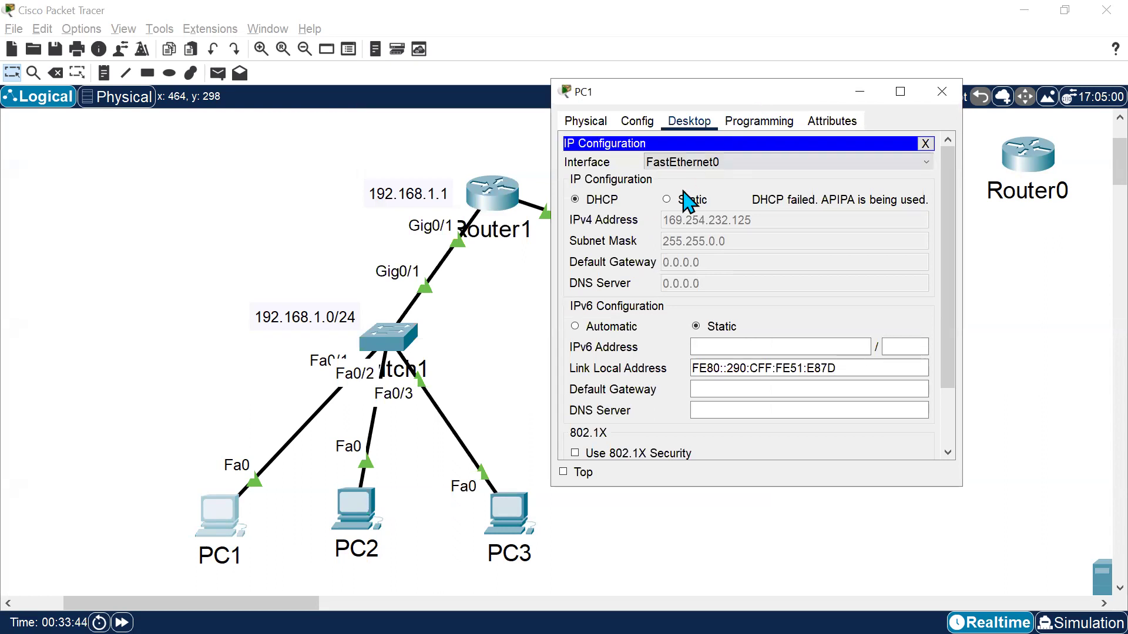
left_click(666, 199)
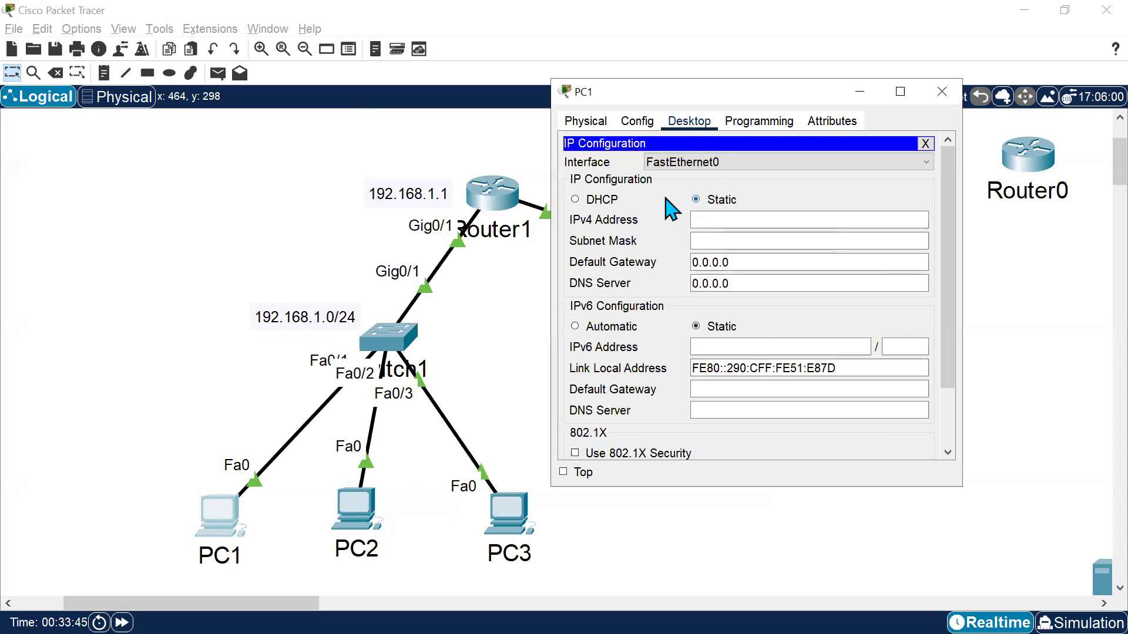
left_click(582, 199)
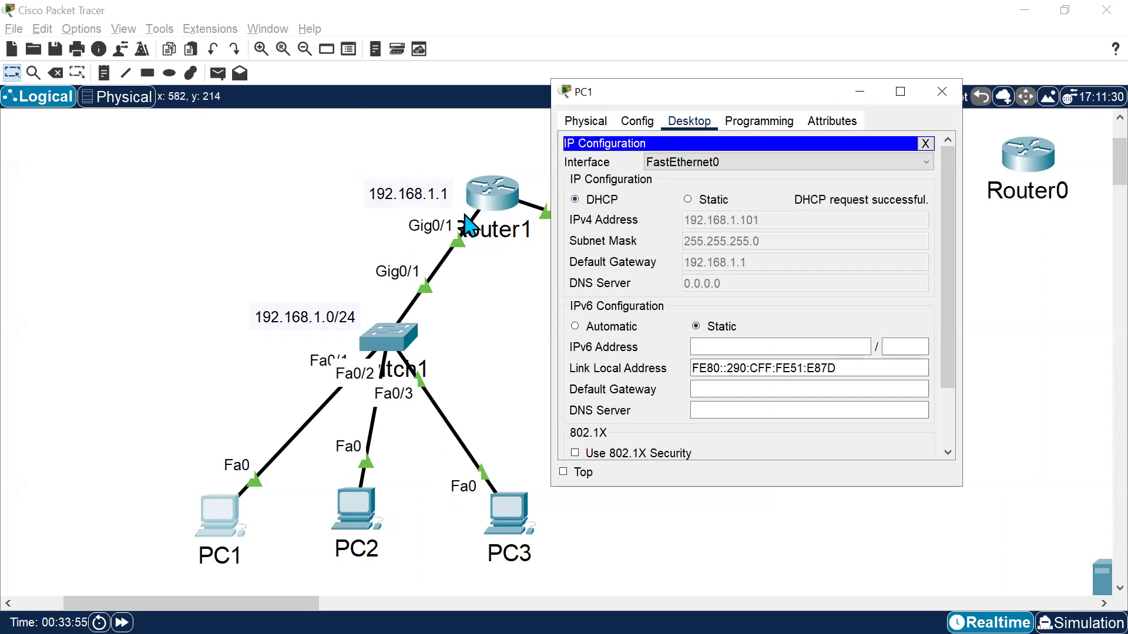
left_click(518, 347)
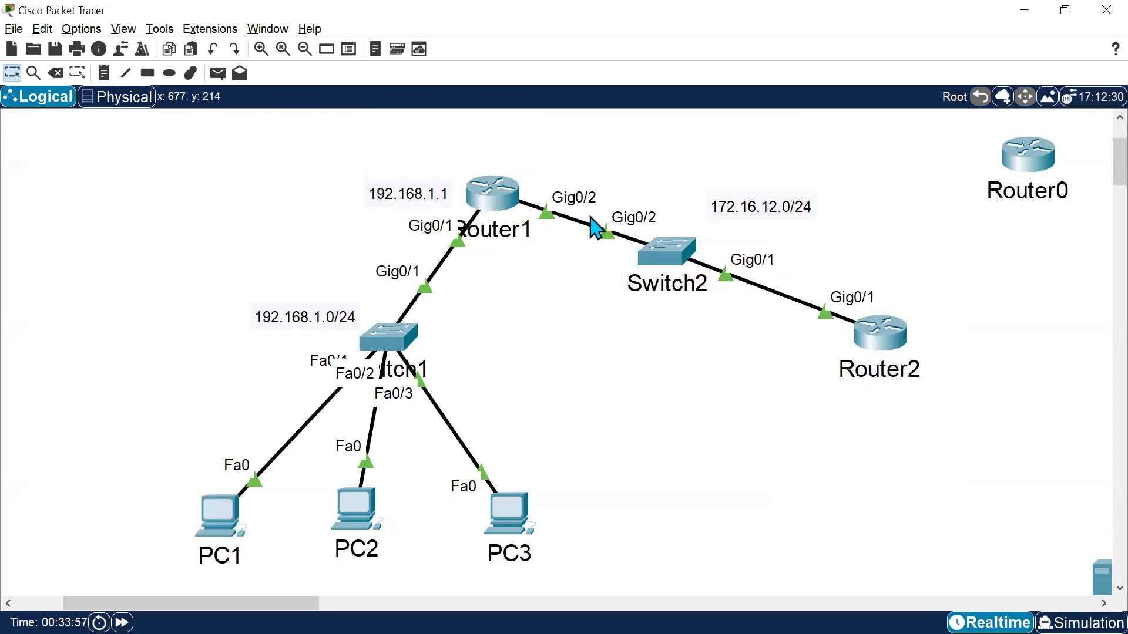
On PC2, open IP Configuration and set it to obtain its address by DHCP.
key("alt+Tab")
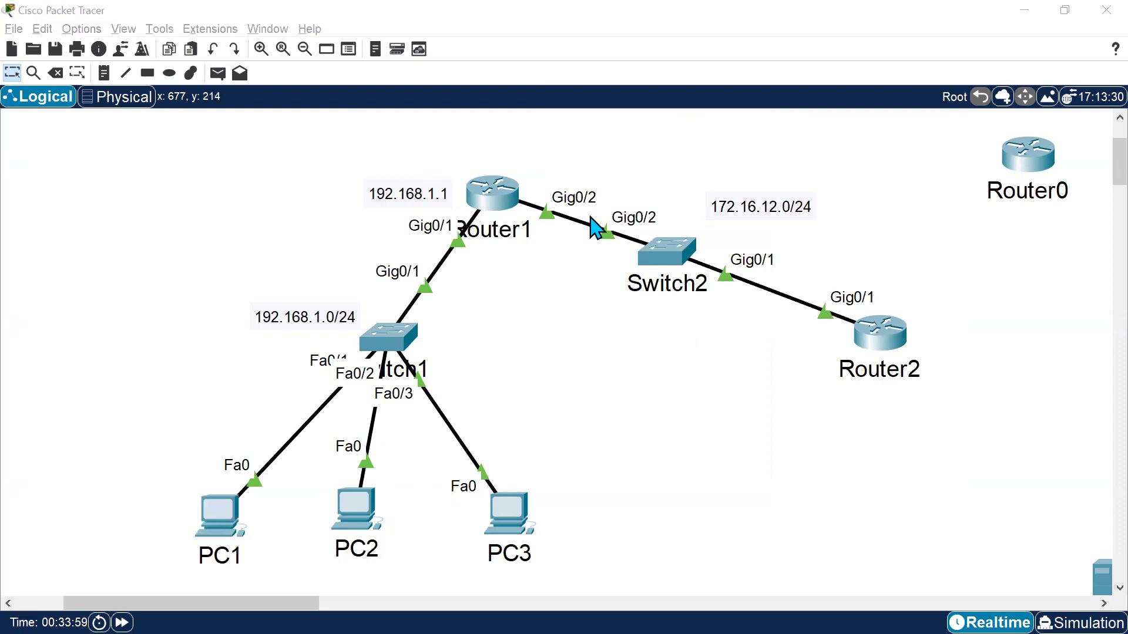
left_click(360, 511)
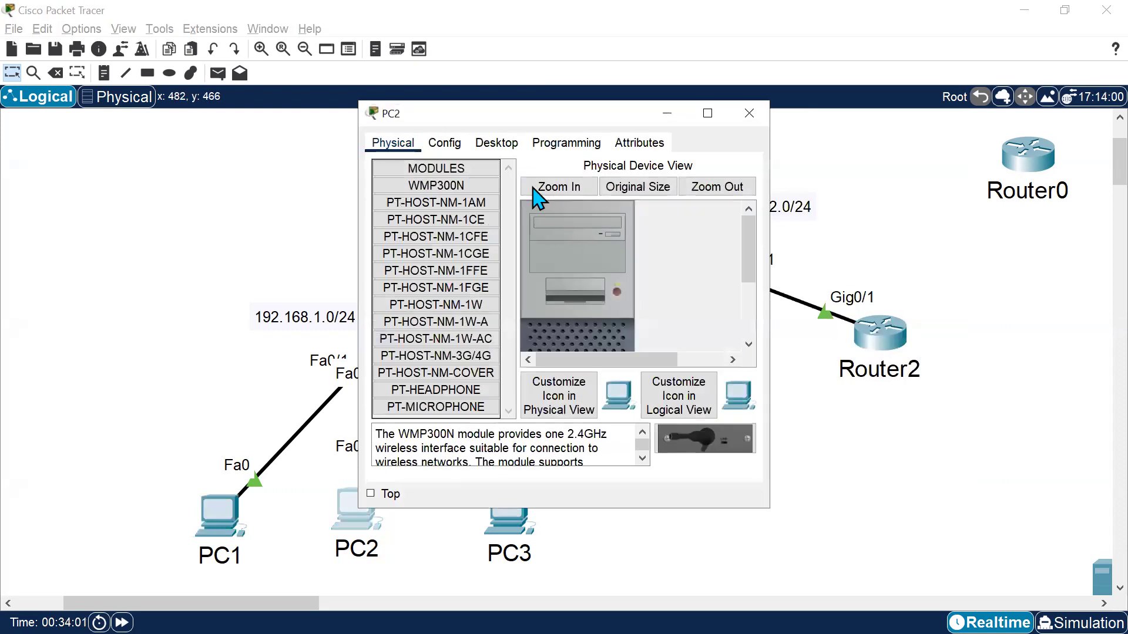
left_click(497, 143)
left_click(422, 216)
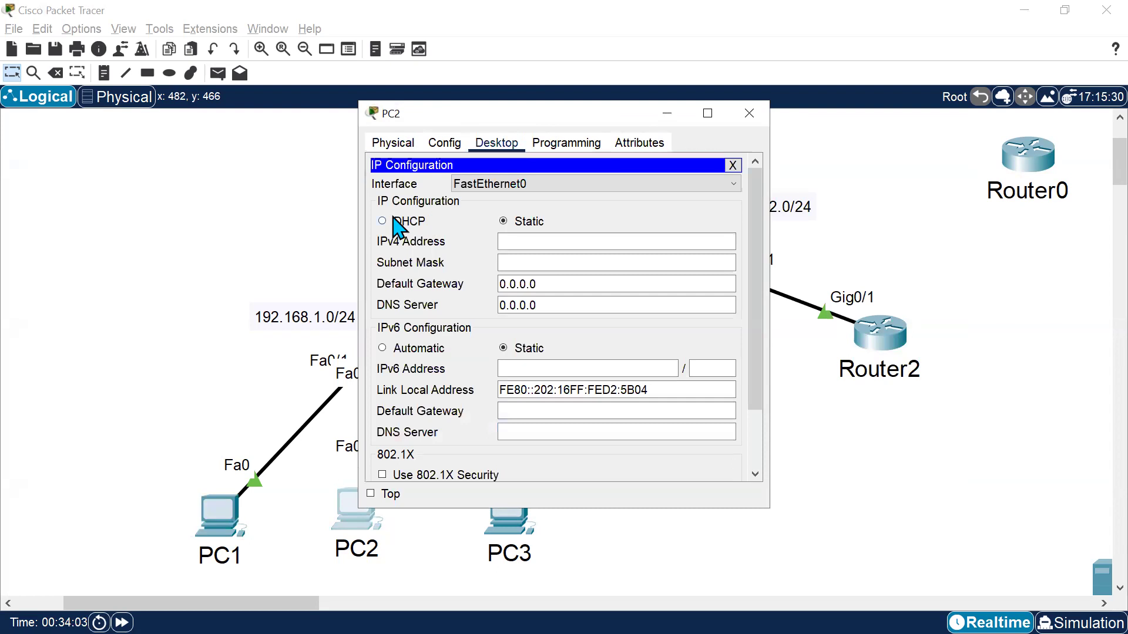
left_click(392, 221)
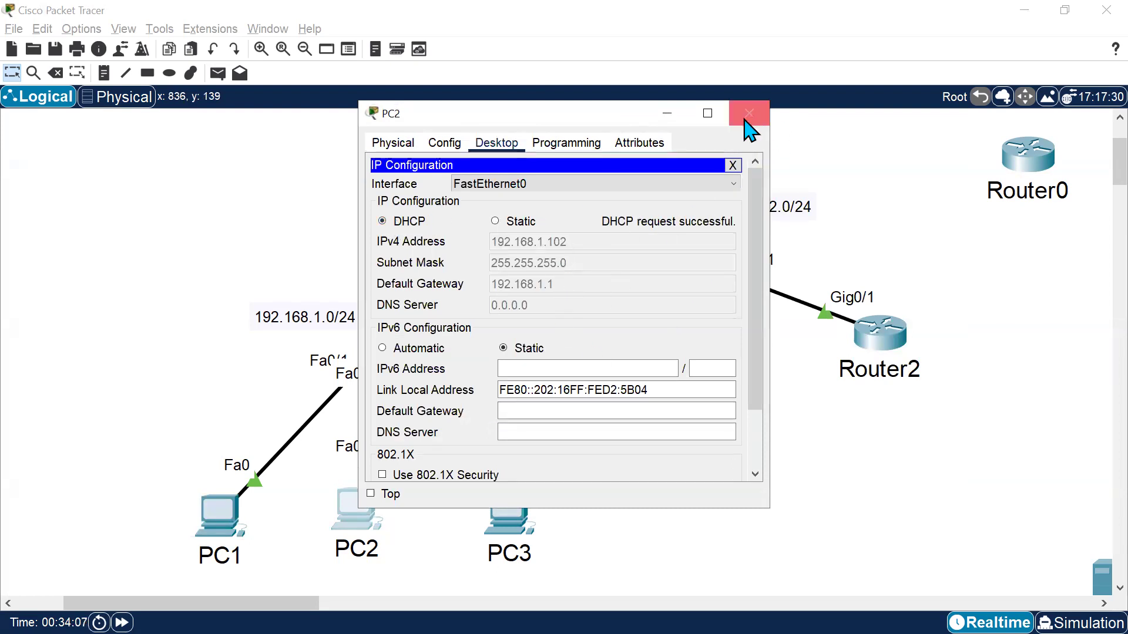
left_click(664, 114)
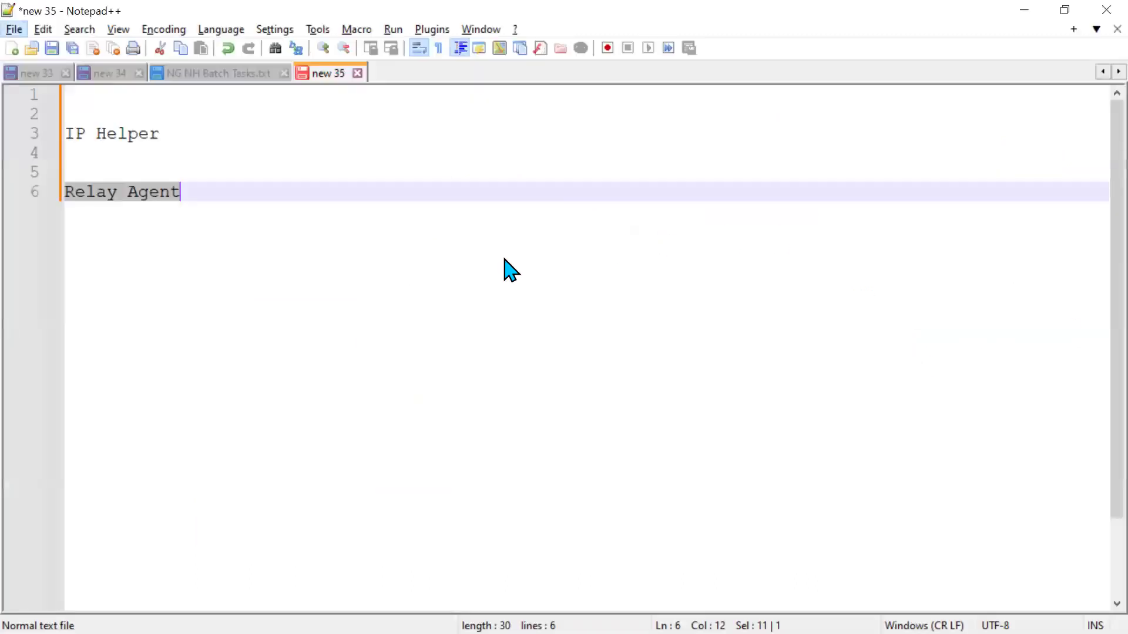
In the notes file, add the heading line "DORA Process / Message" below Relay Agent.
key("Right")
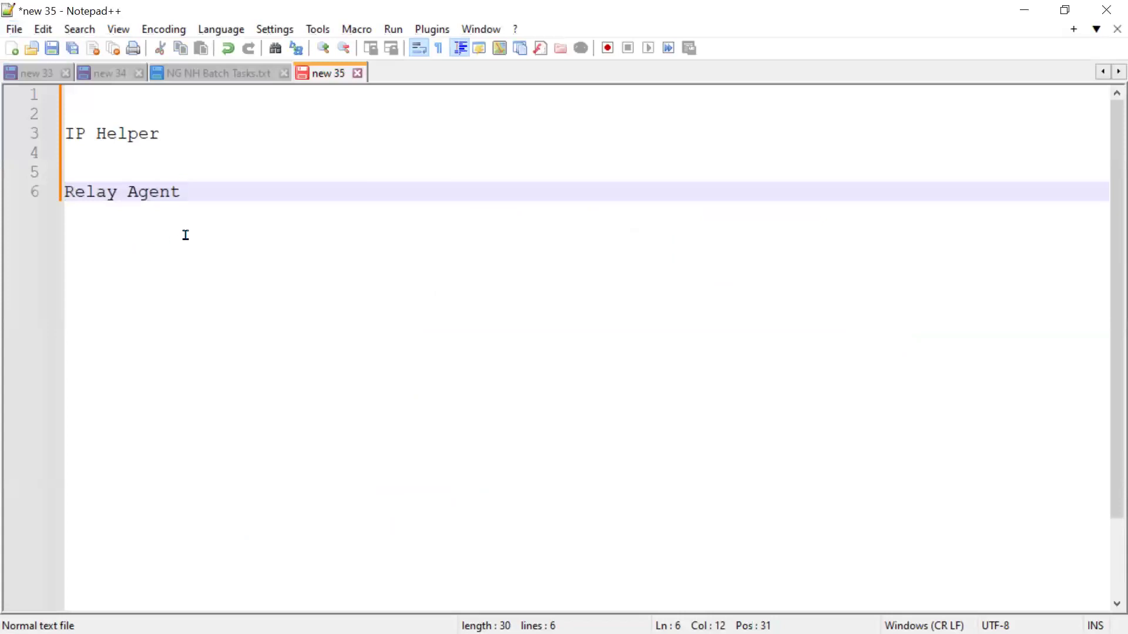
key("Return")
key("Return")
type("DORA")
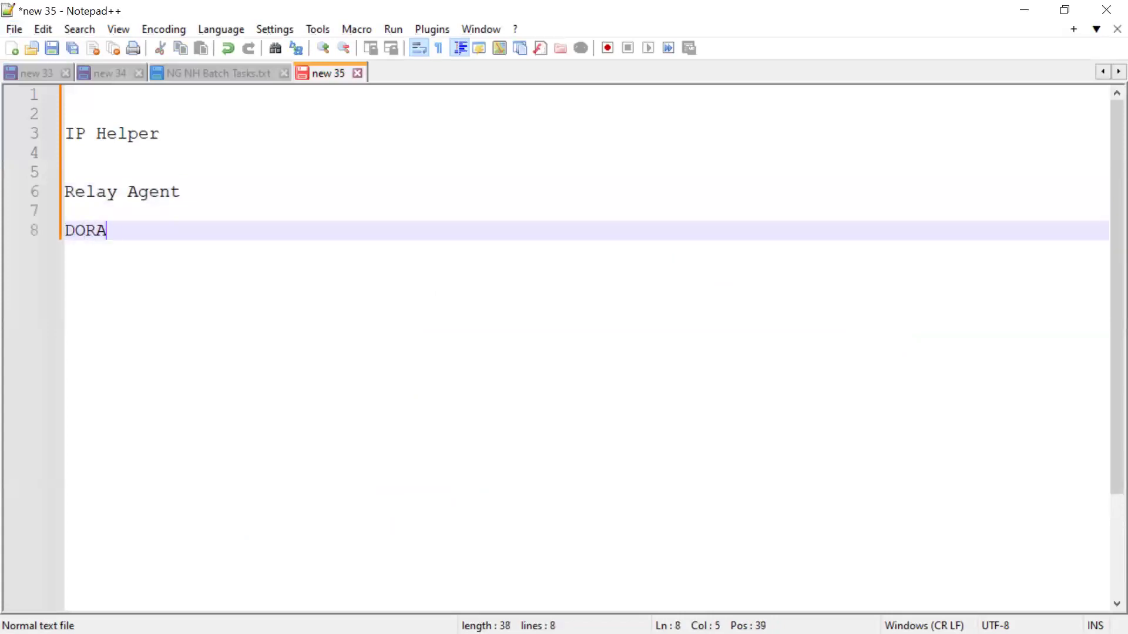
type(" Process")
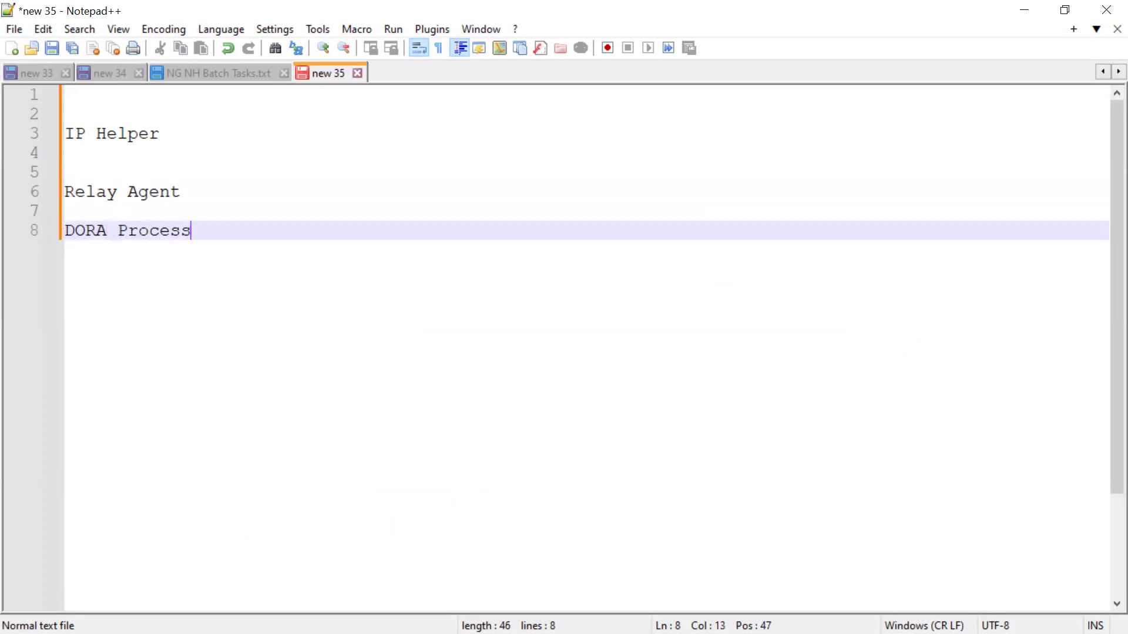
key("Return")
key("Left")
type("/ Mess")
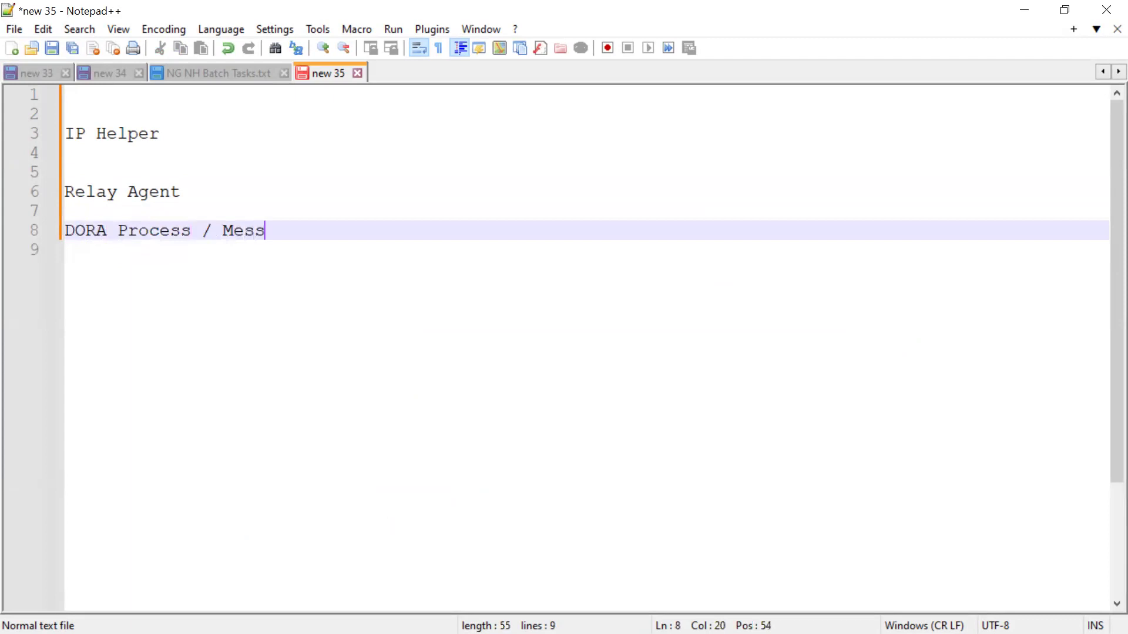
type("age")
key("Return")
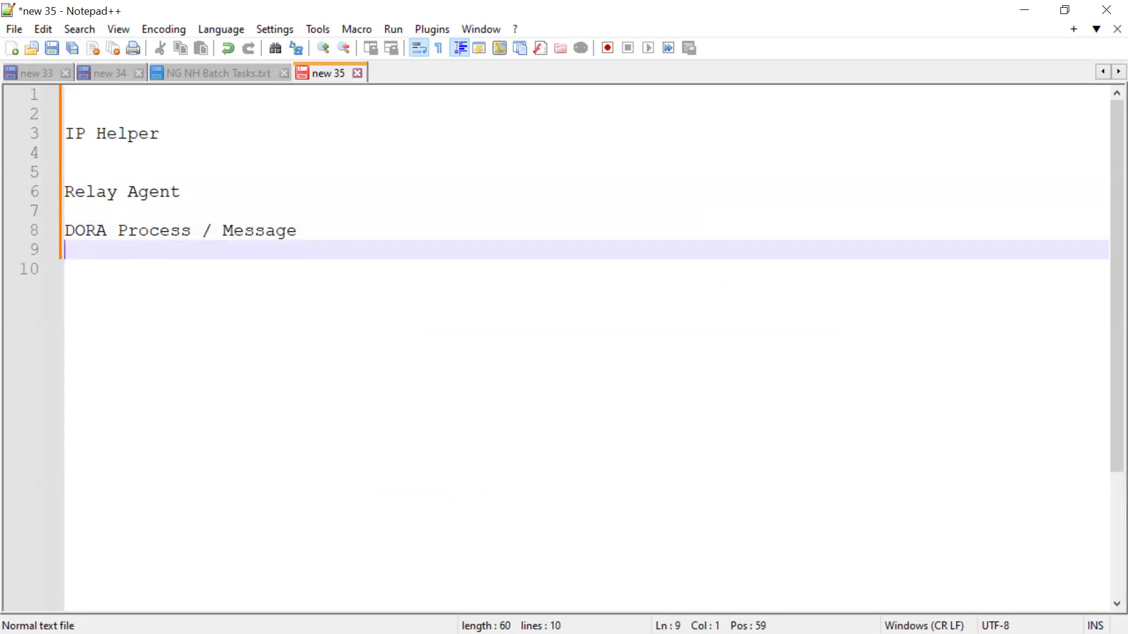
List the indented letters D, O, R and A under the DORA heading.
key("Tab")
key("BackSpace")
key("BackSpace")
key("BackSpace")
key("Return")
type("O")
key("Return")
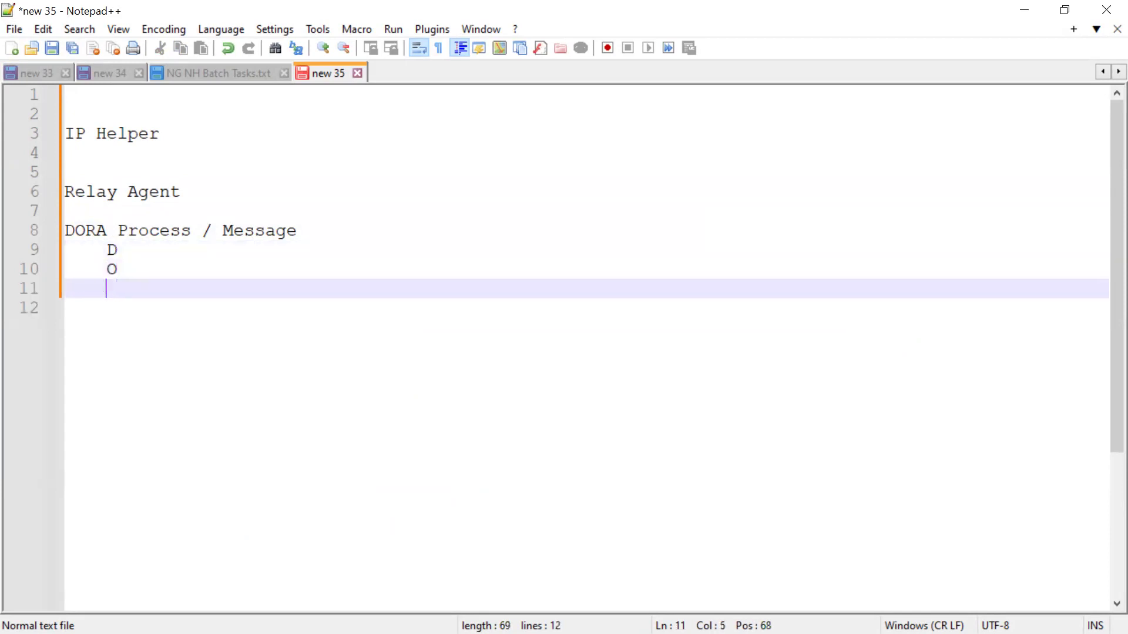
type("R")
key("Return")
key("BackSpace")
key("BackSpace")
key("BackSpace")
key("BackSpace")
key("Return")
type("A")
key("Escape")
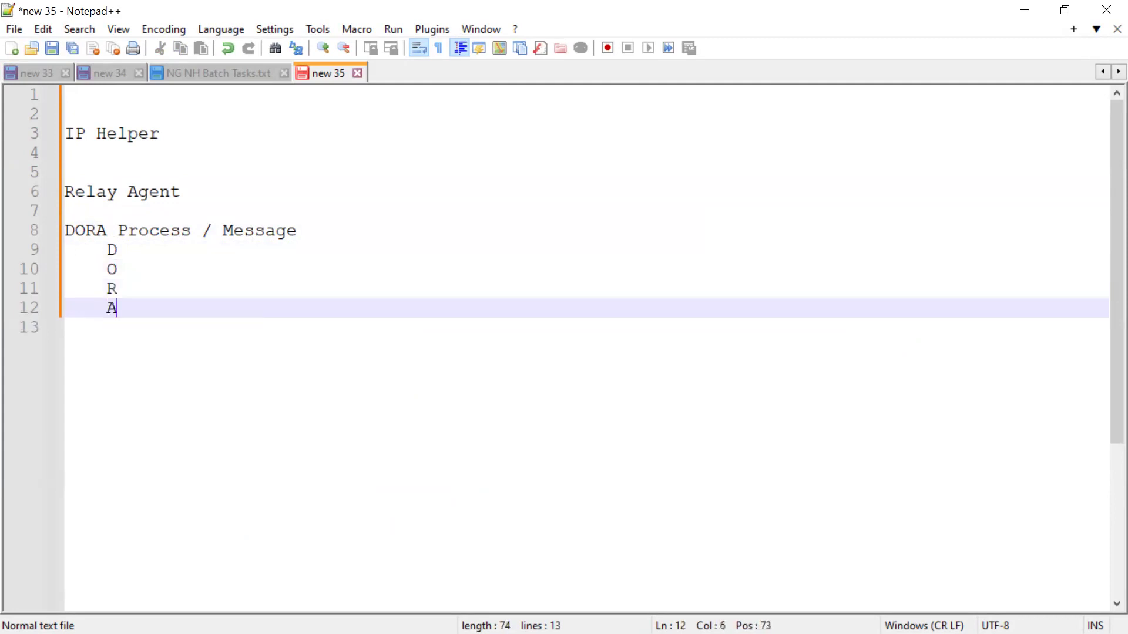
Expand the DORA letters into the words Discover, Offer, Request and Acknowledgement in the notes.
key("Up")
key("Up")
key("Up")
key("Up")
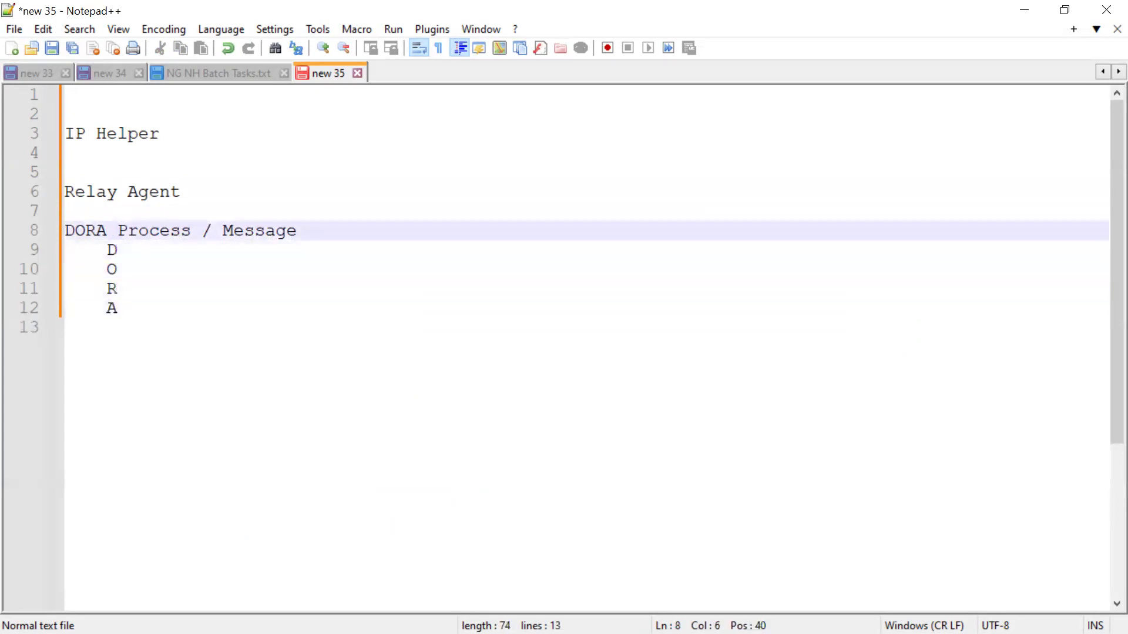
key("Down")
type("iscover")
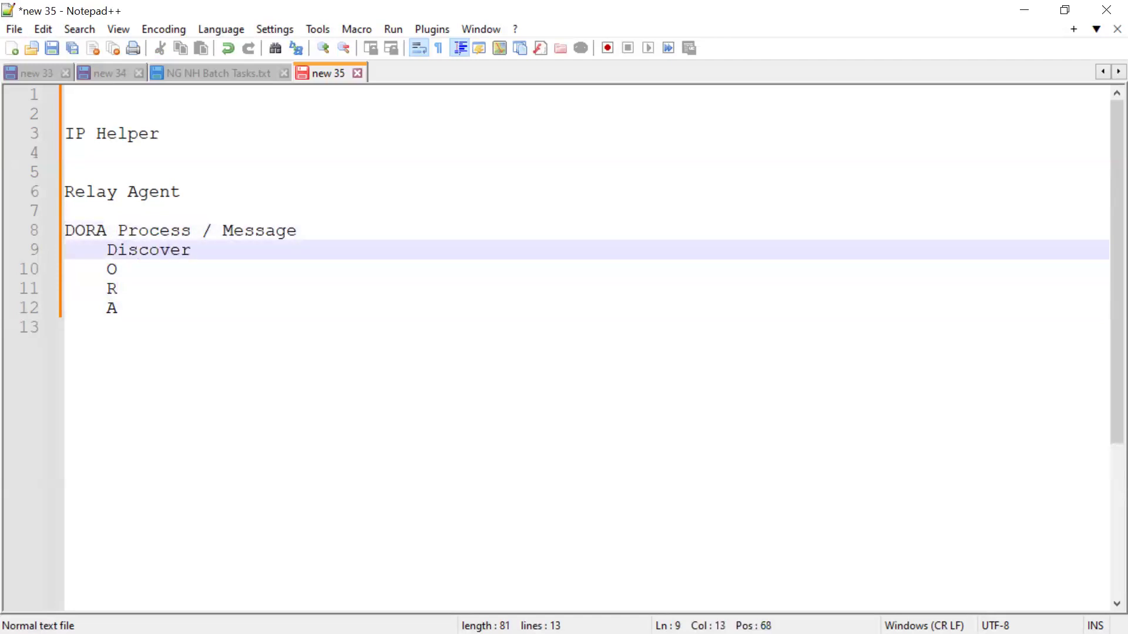
key("Down")
type("ffer")
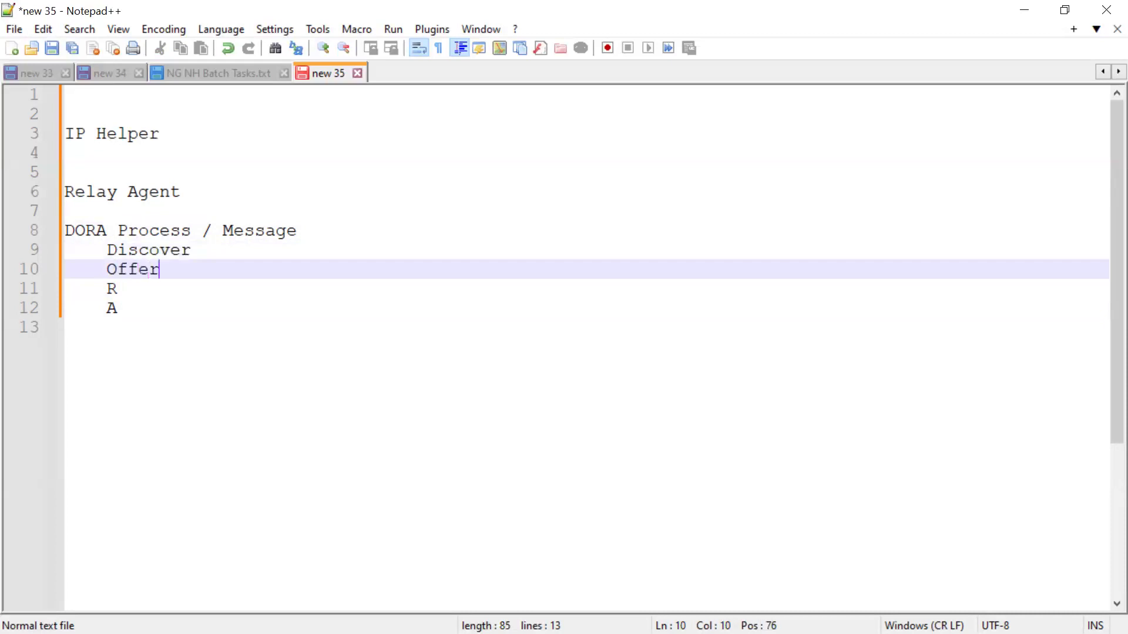
key("Down")
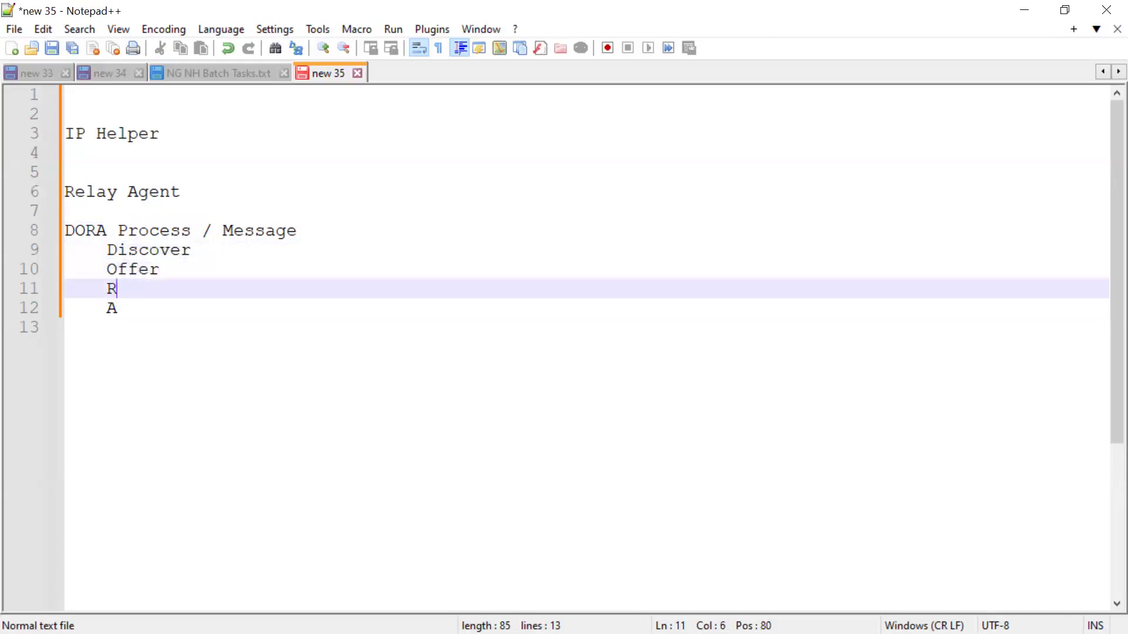
type("equest")
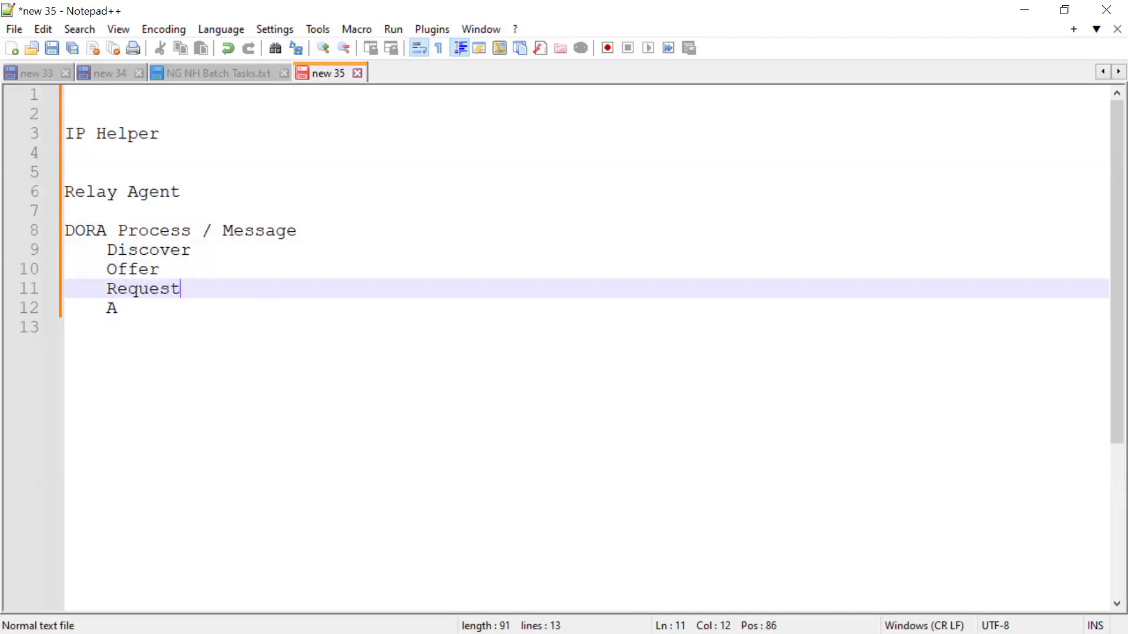
key("Down")
type("cknowled")
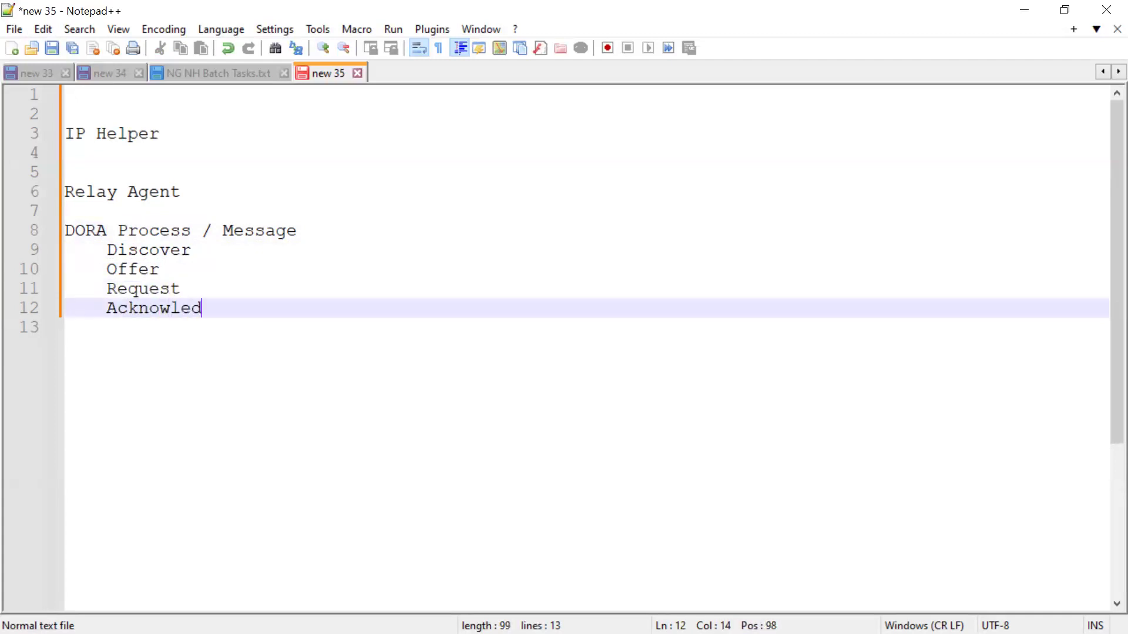
type("gement")
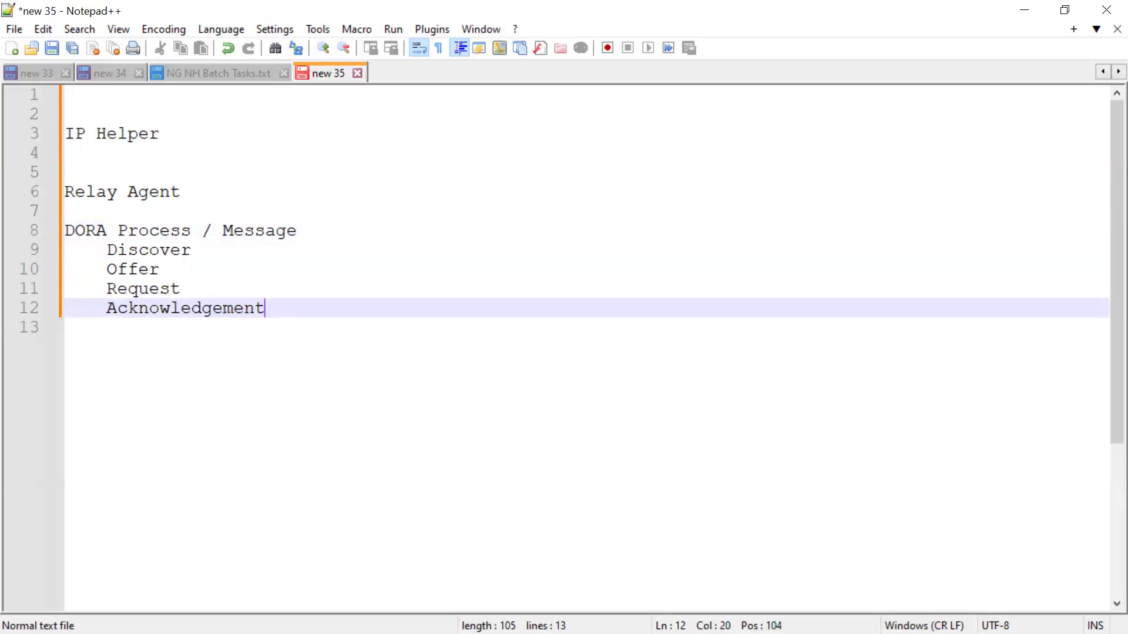
Prefix the last line with "Ack / " so it reads Ack / Acknowledgement.
key("Left")
key("Left")
key("Left")
key("Left")
key("Left")
key("Left")
key("Left")
key("Left")
key("Left")
key("Left")
key("Left")
key("Left")
type("Acl")
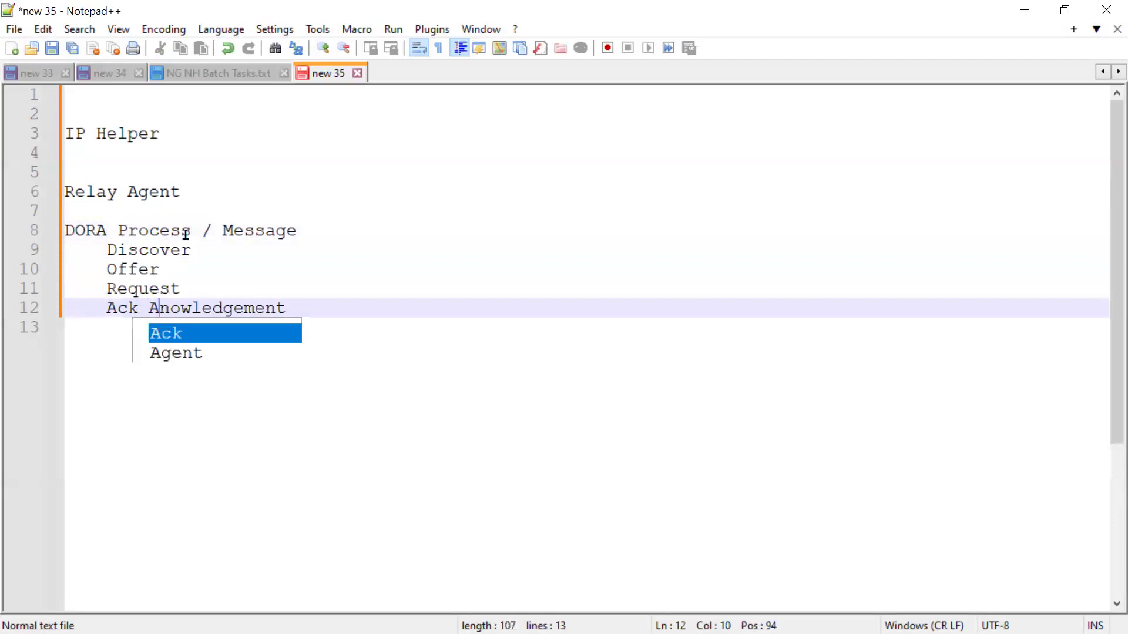
key("BackSpace")
type("k")
key("Left")
key("Left")
key("Left")
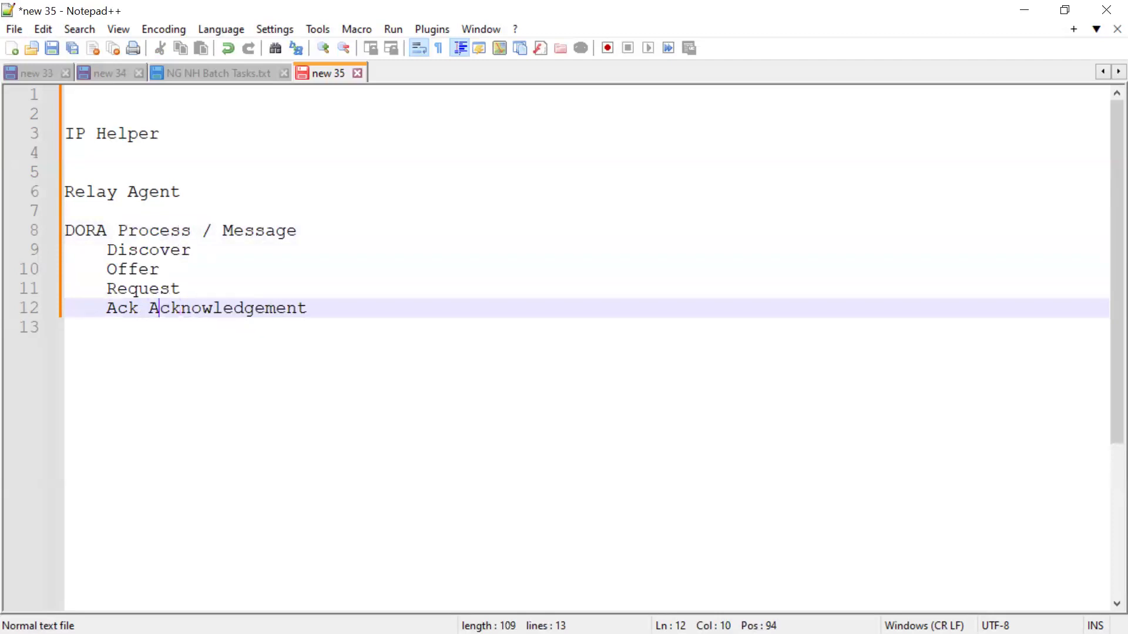
type("/")
Insert a blank line between the DORA Process / Message heading and the Discover line.
key("Up")
key("Up")
key("Up")
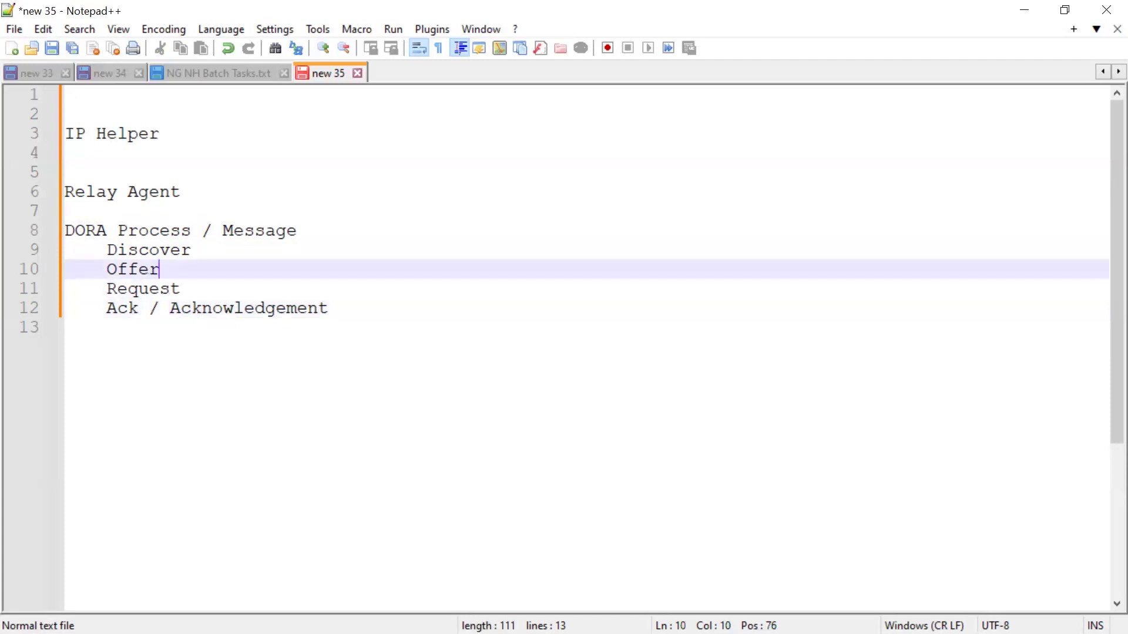
key("Left")
key("Left")
key("Left")
key("Left")
key("Left")
key("Left")
key("Left")
key("Left")
key("Left")
key("Right")
key("Return")
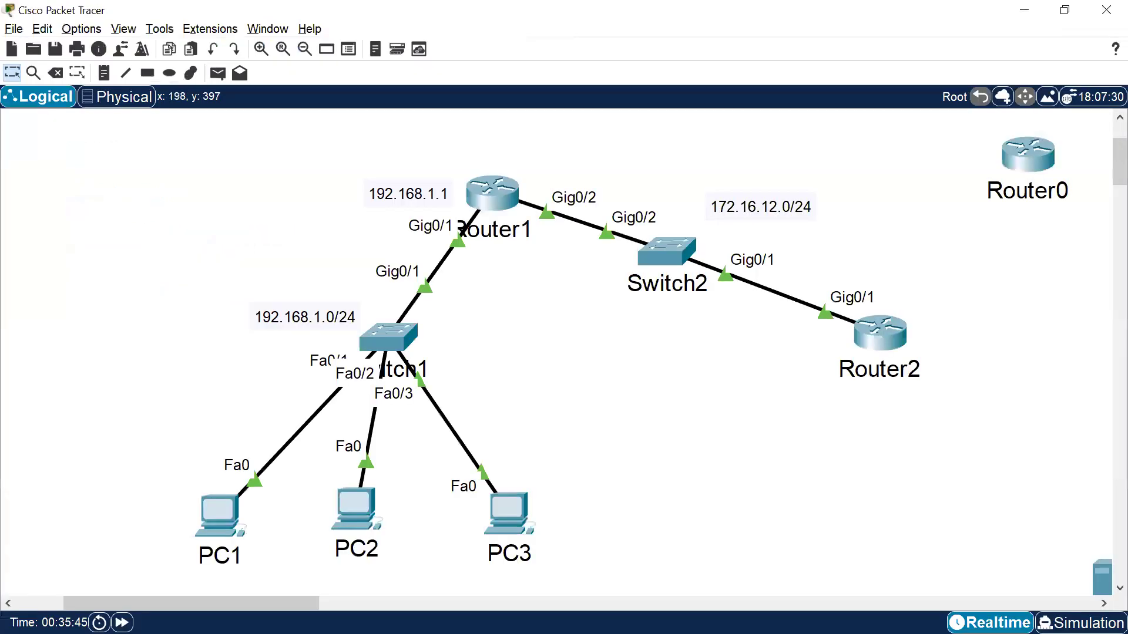
Point out PC1 in the topology and highlight the Discover, Offer and Request lines in the notes while explaining.
left_click_drag(161, 470, 256, 556)
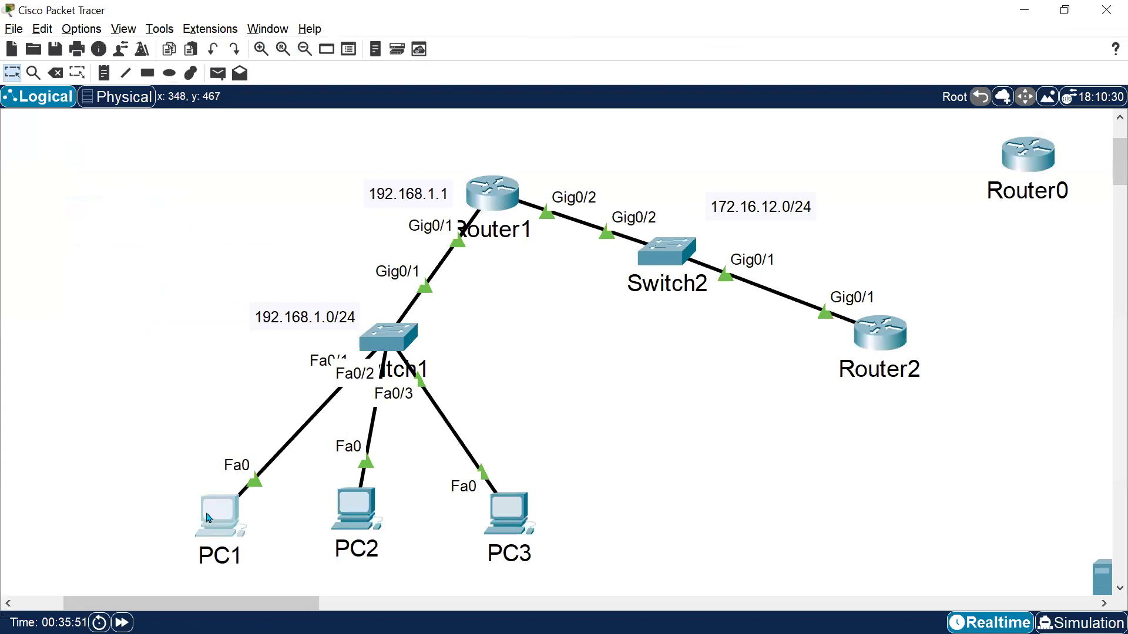
mouse_move(224, 523)
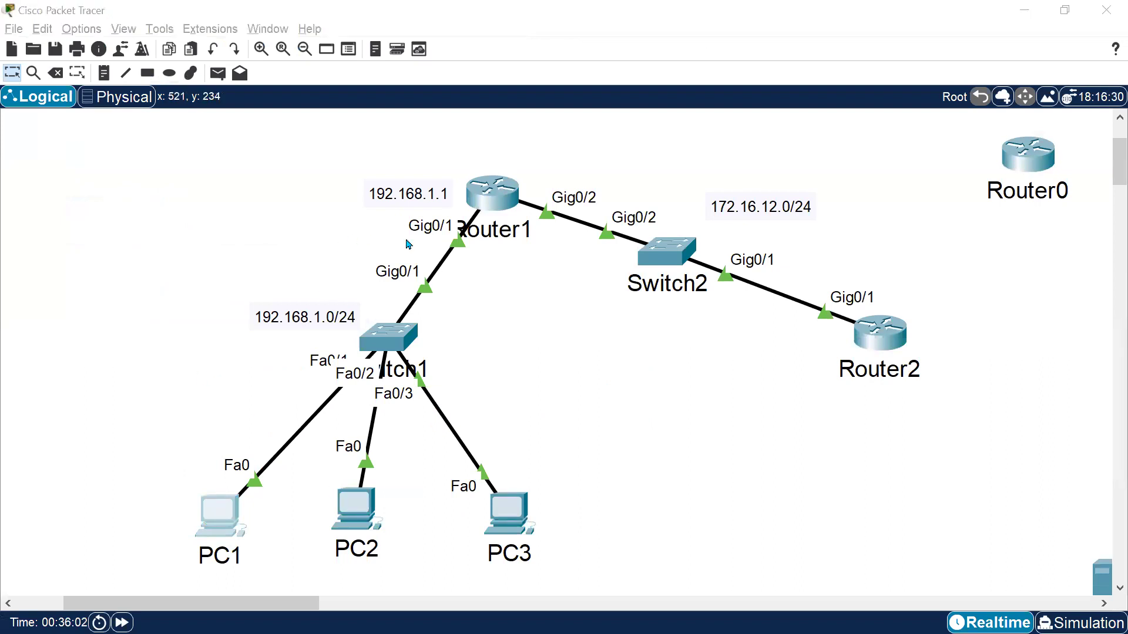
key("alt+Tab")
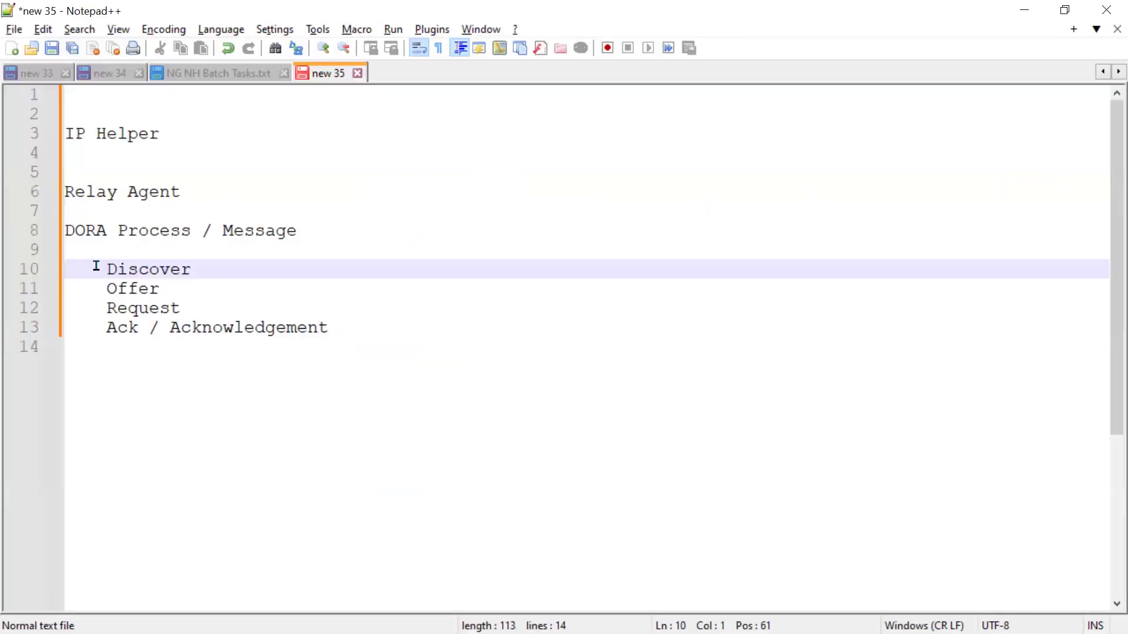
left_click_drag(98, 267, 259, 265)
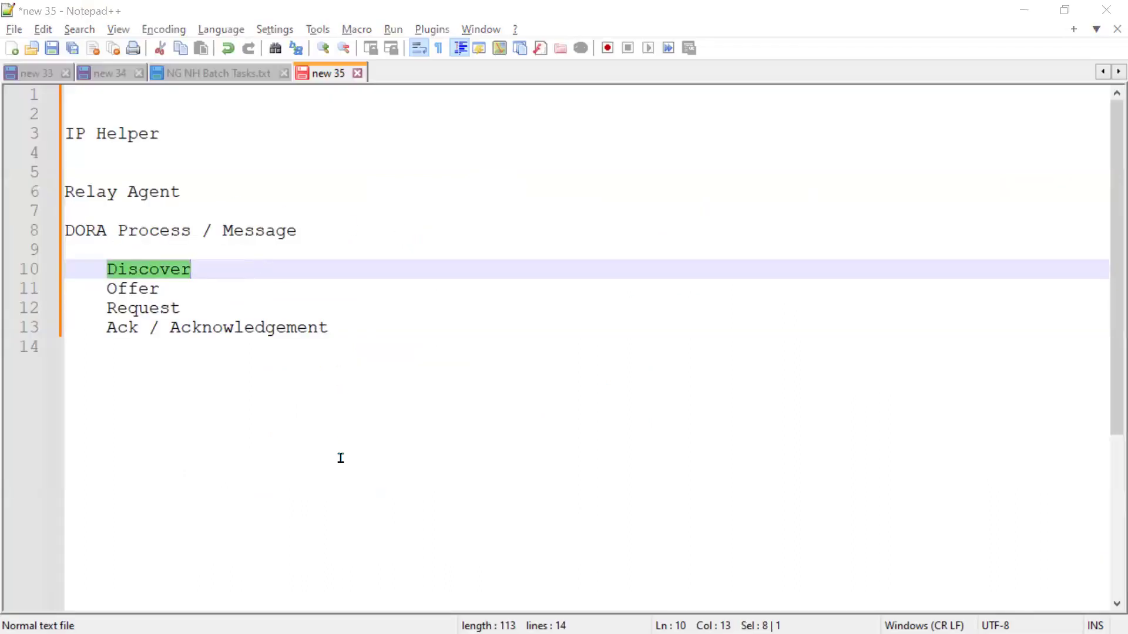
key("alt+Tab")
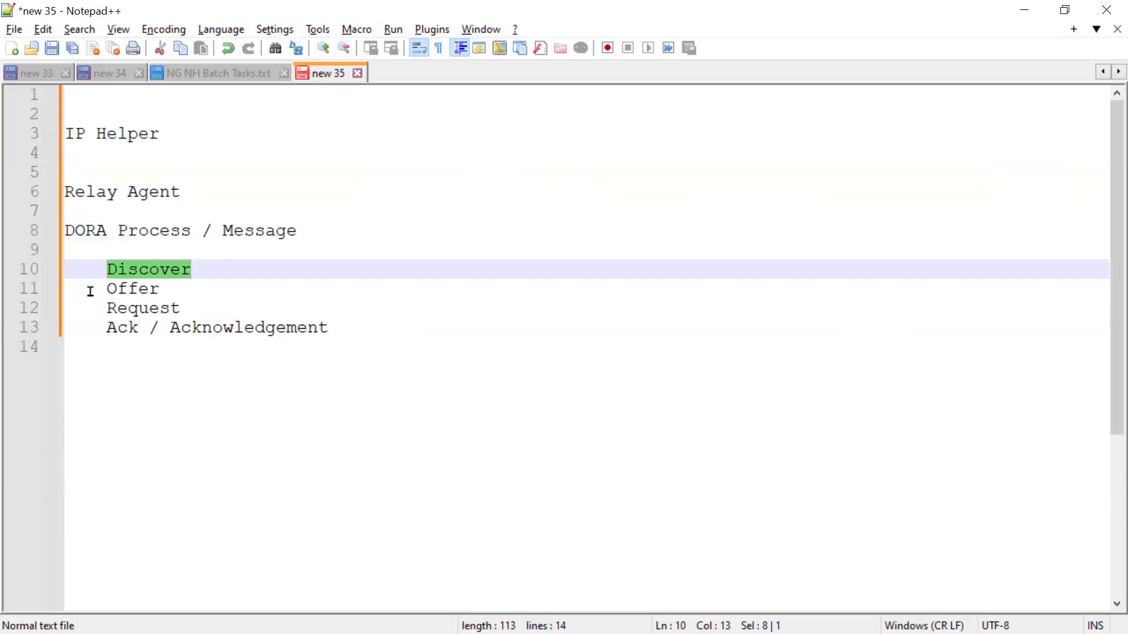
left_click_drag(90, 292, 214, 282)
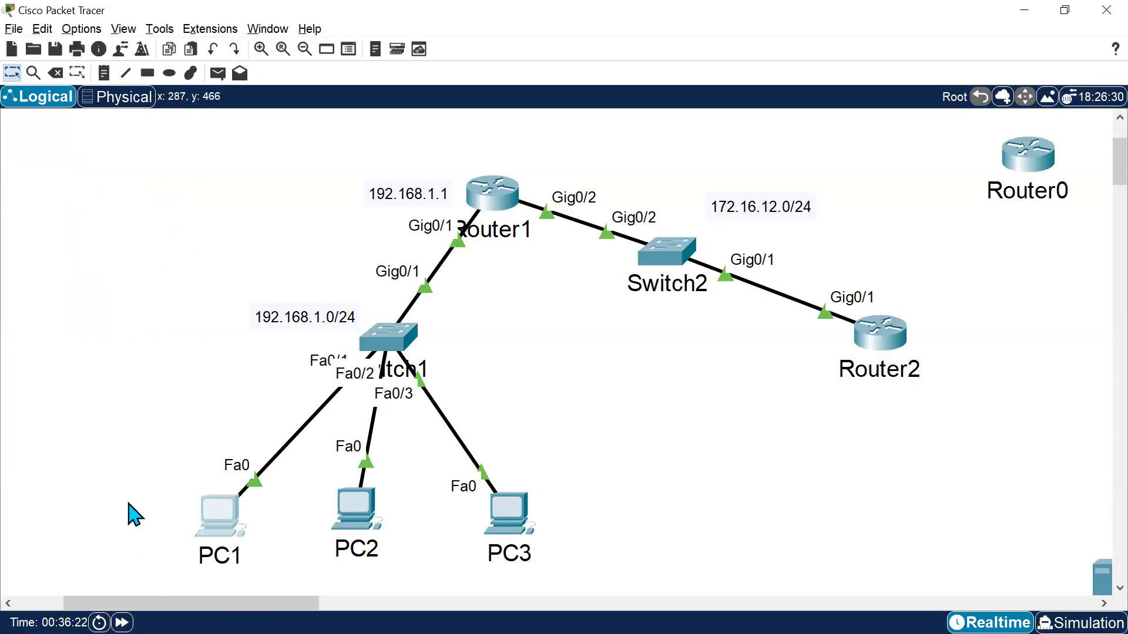
left_click_drag(118, 451, 271, 552)
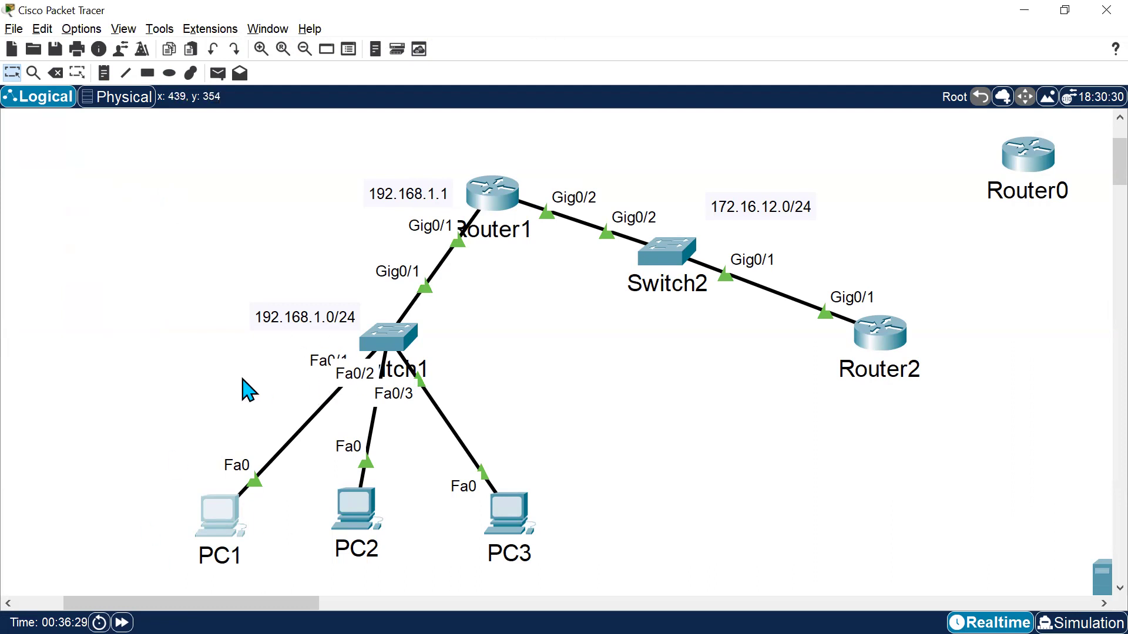
key("alt+Tab")
left_click_drag(106, 308, 221, 308)
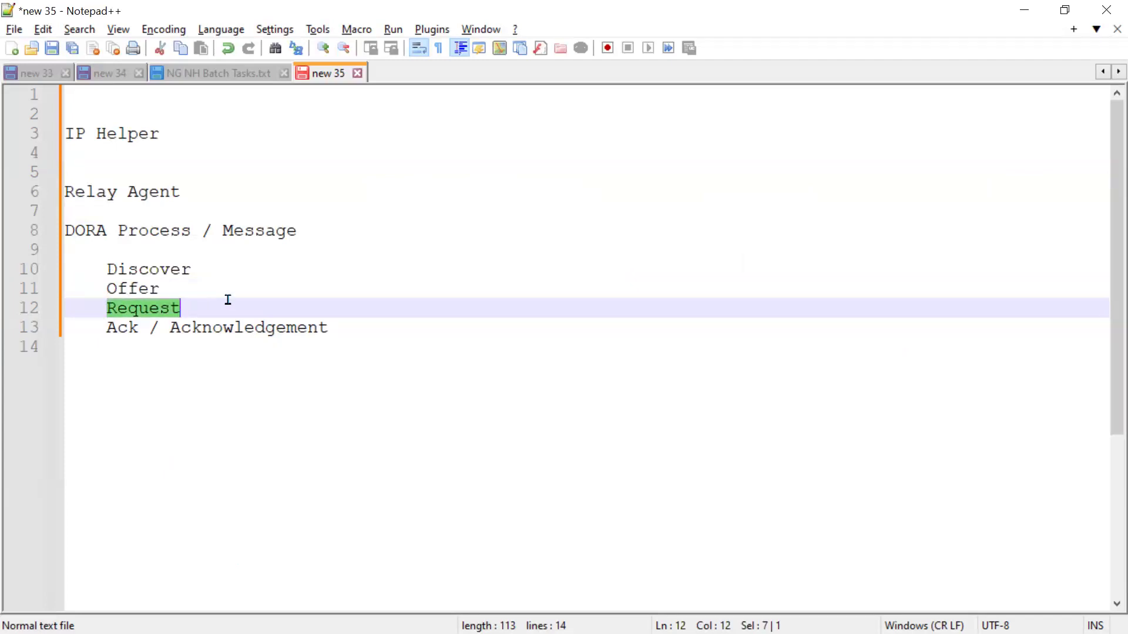
key("alt+Tab")
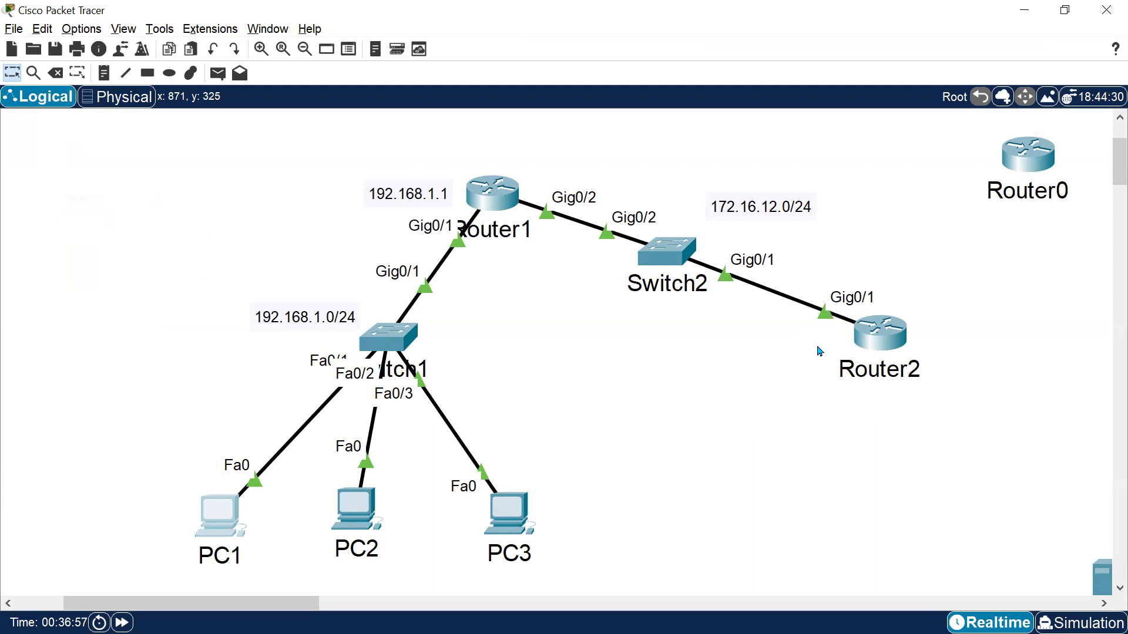
Select the four DORA message lines in the notes to review them.
key("alt+Tab")
left_click(83, 266)
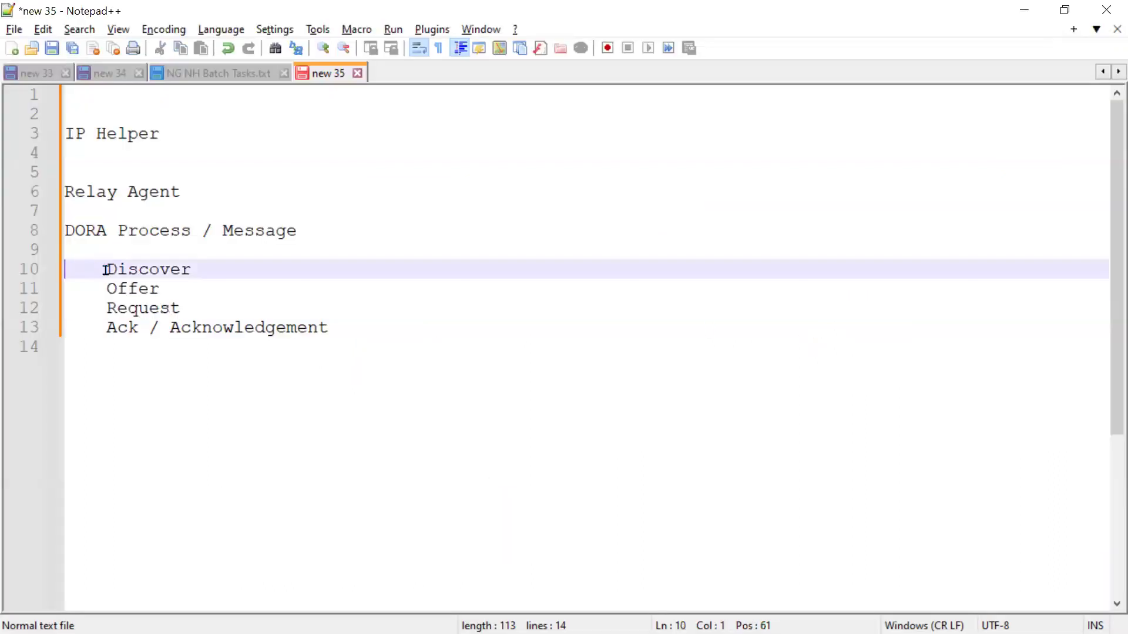
left_click_drag(92, 266, 377, 359)
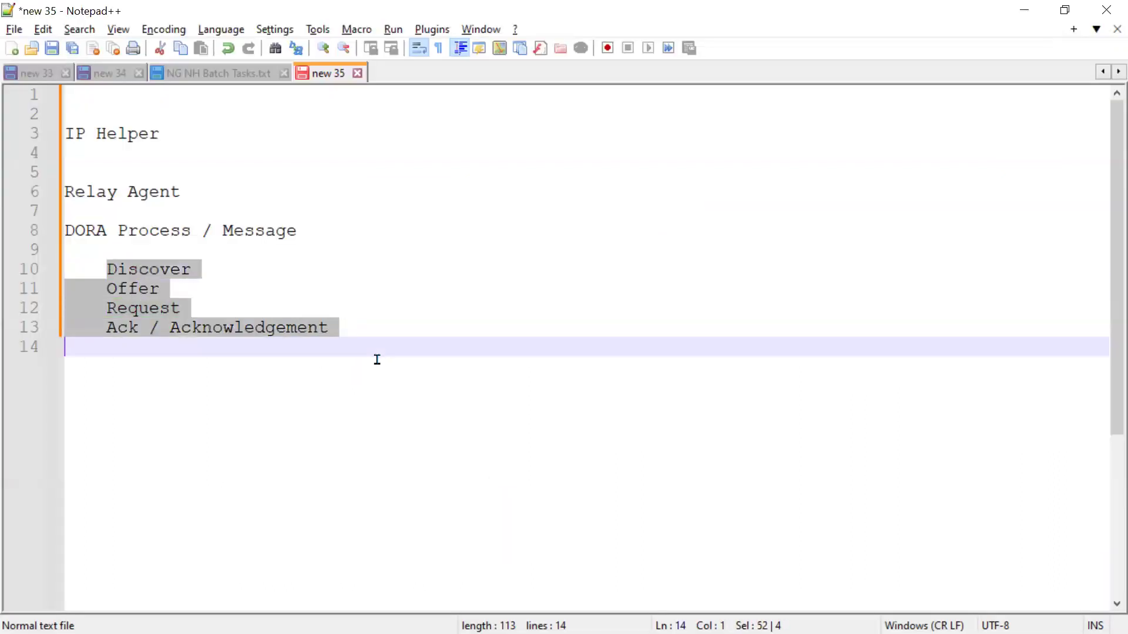
left_click(293, 294)
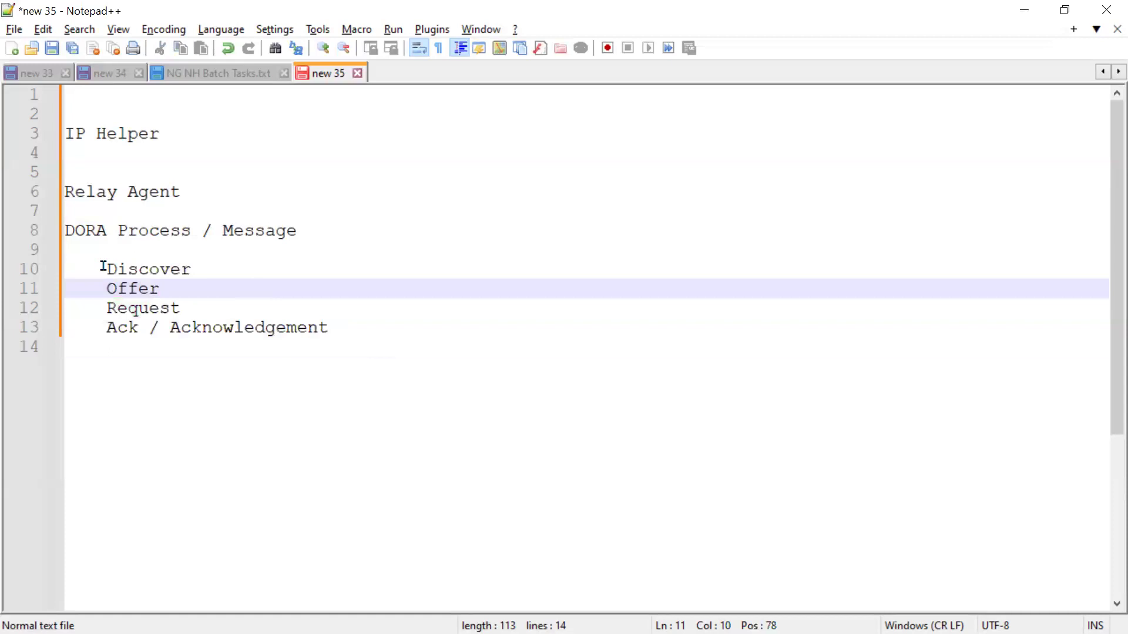
left_click_drag(80, 255, 223, 289)
left_click_drag(341, 316, 377, 337)
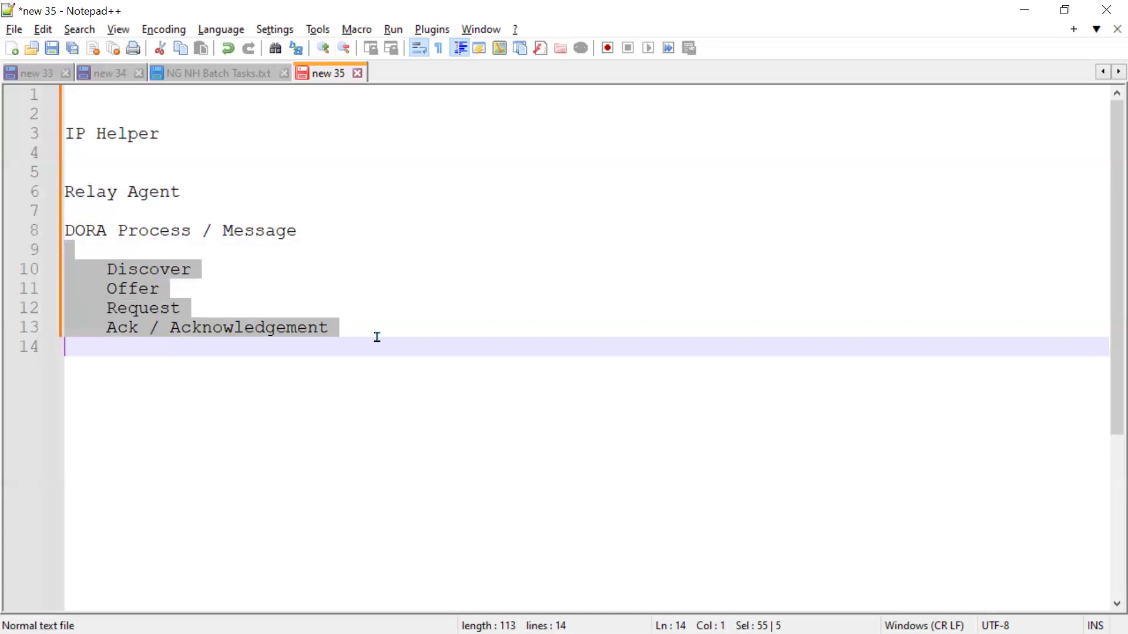
left_click(214, 351)
left_click_drag(107, 269, 388, 326)
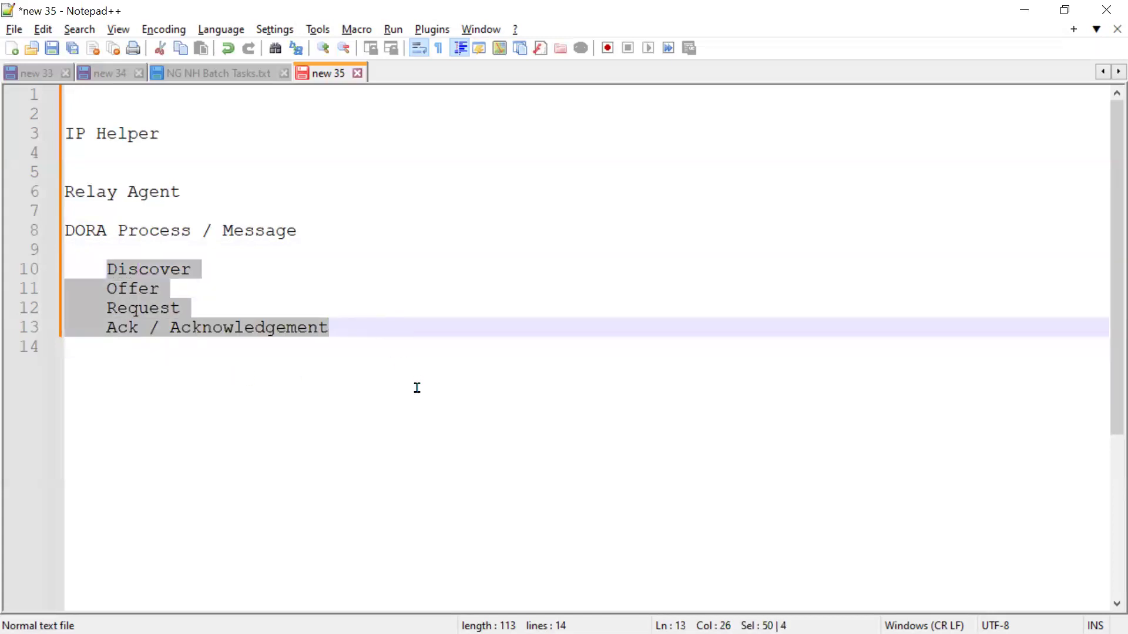
left_click(247, 285)
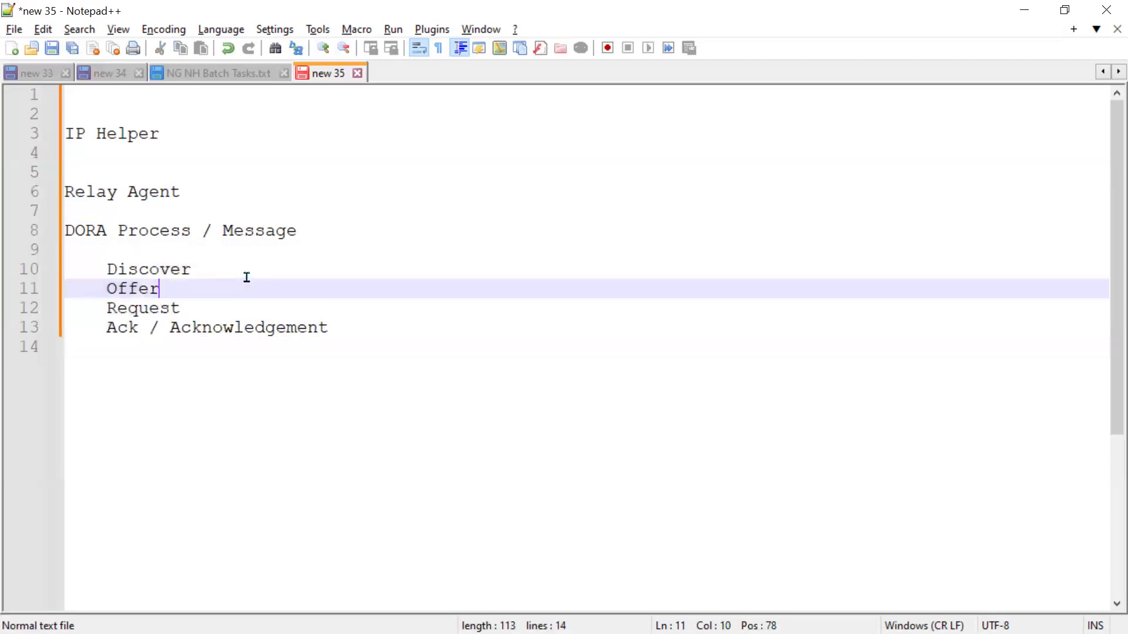
Append "(Client)" to the Discover line and add a blank line below it.
left_click(245, 268)
type("(C")
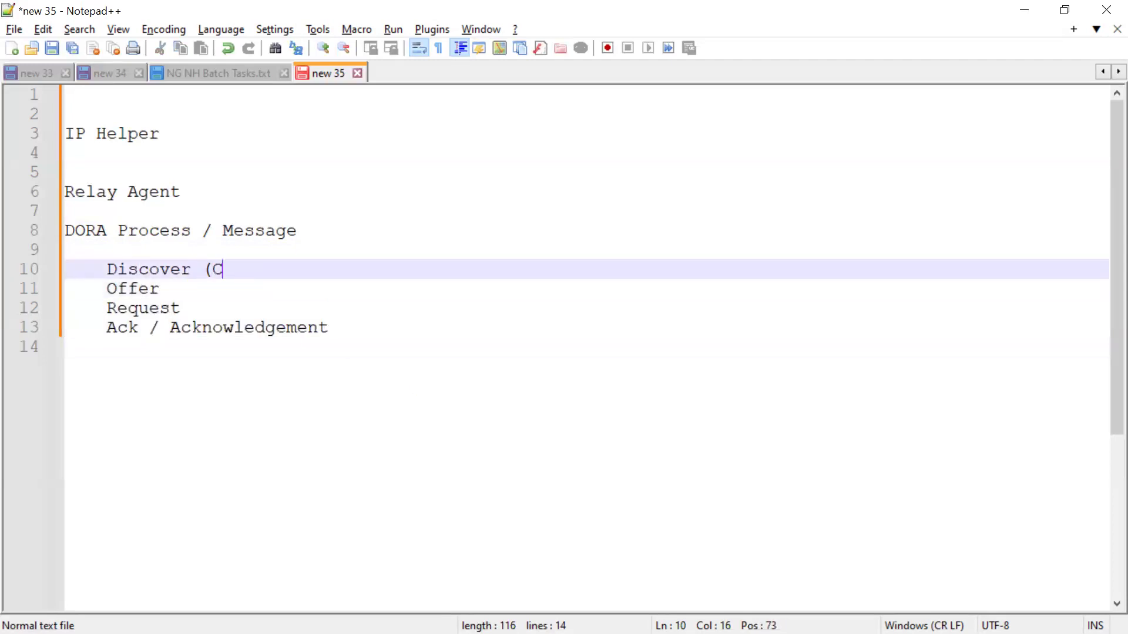
type("lient)")
key("Return")
key("BackSpace")
Append "(Server)" to the Offer line.
key("Down")
key("Down")
key("Up")
key("End")
type("(Server)")
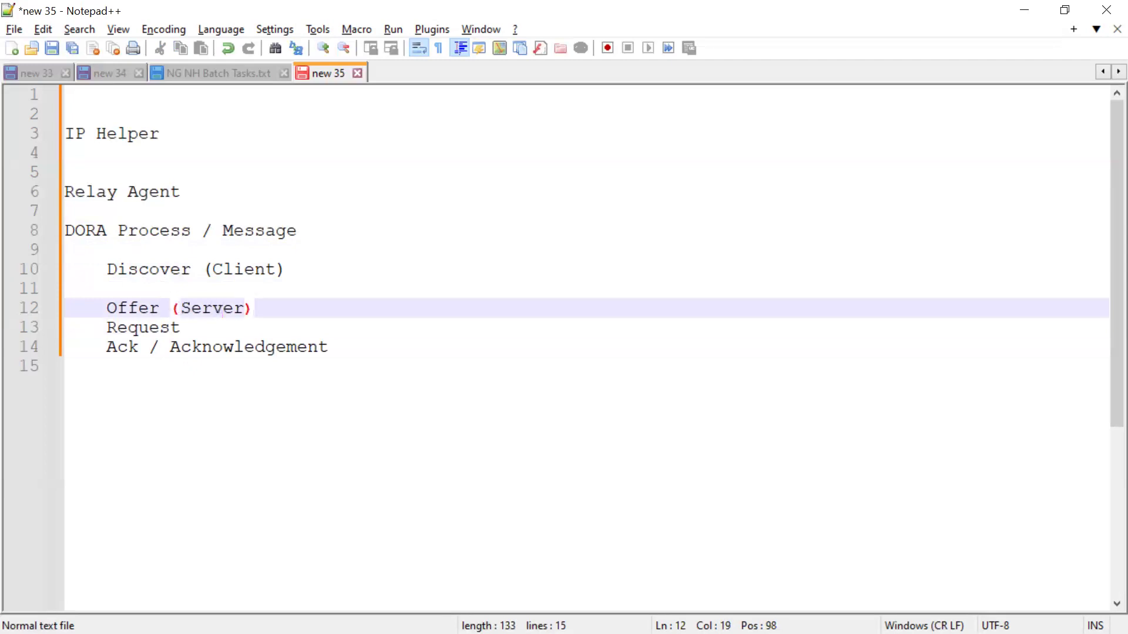
Copy the (Client) label to the Request line and the (Server) label to the Ack / Acknowledgement line.
left_click_drag(191, 268, 287, 269)
key("ctrl+c")
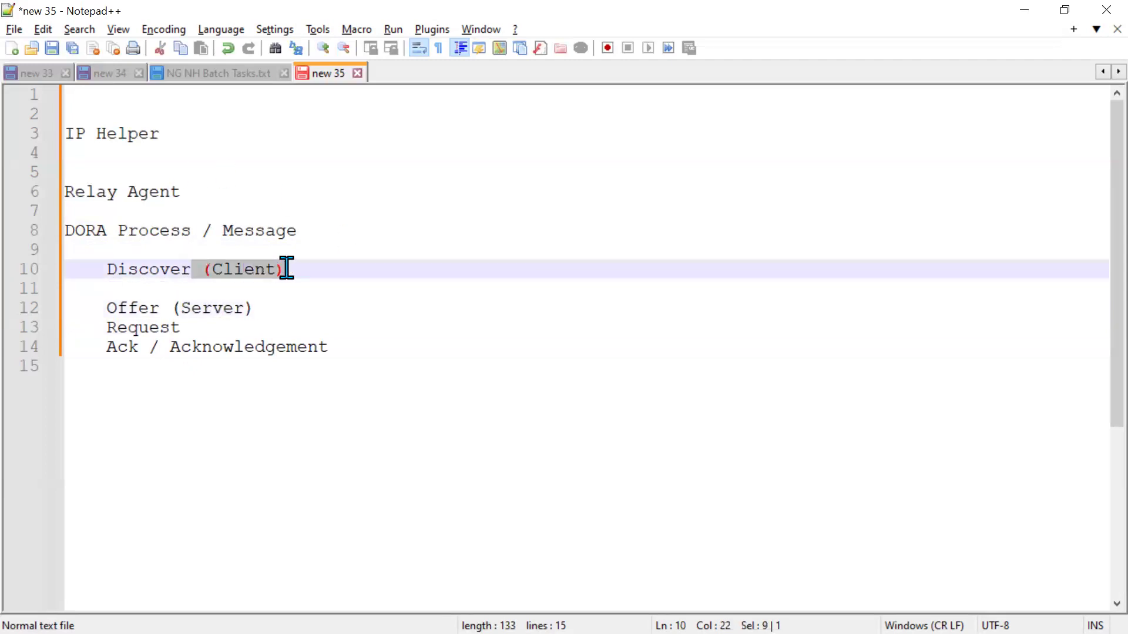
left_click(196, 326)
key("ctrl+v")
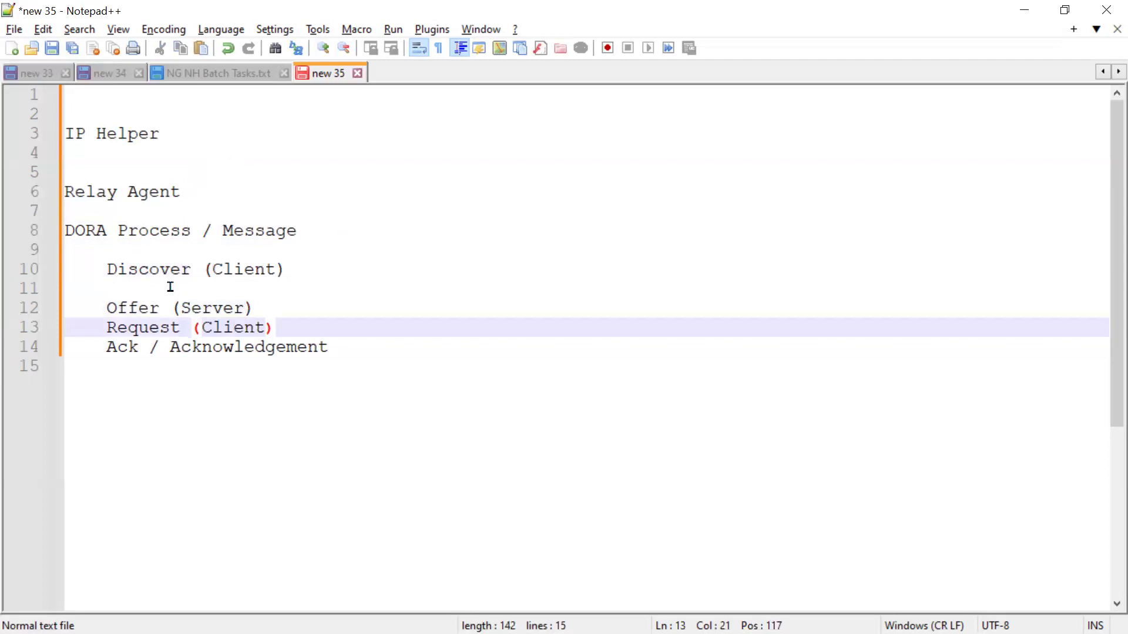
left_click_drag(158, 309, 254, 311)
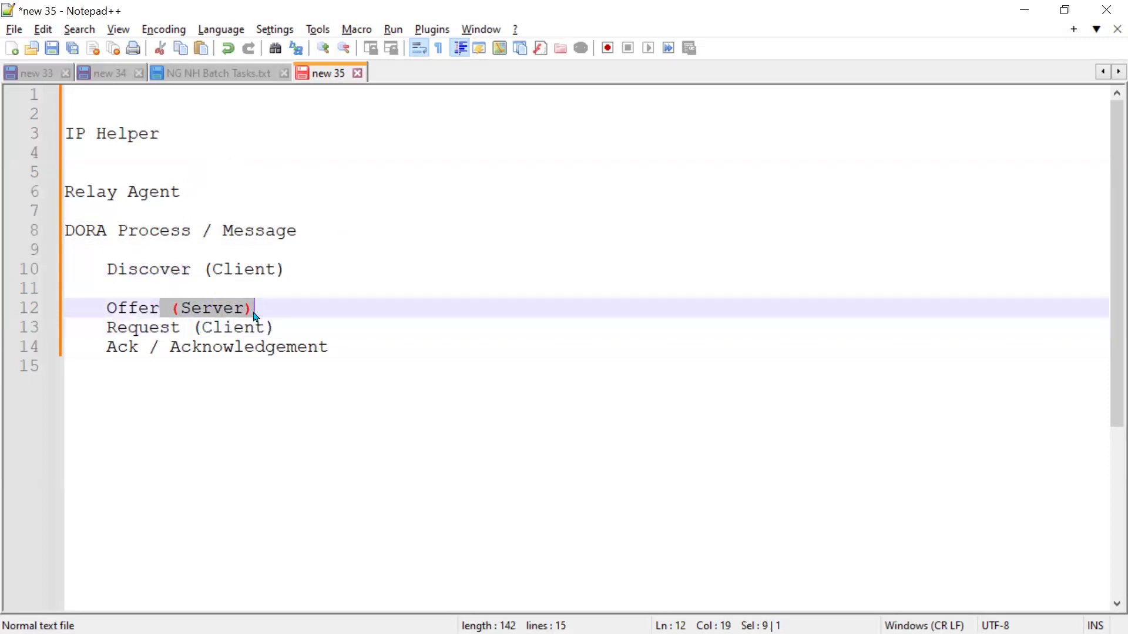
key("ctrl+c")
left_click(352, 347)
key("ctrl+v")
Insert blank lines between the Offer, Request and Ack lines and add empty lines below the list.
left_click(283, 325)
key("Up")
key("Return")
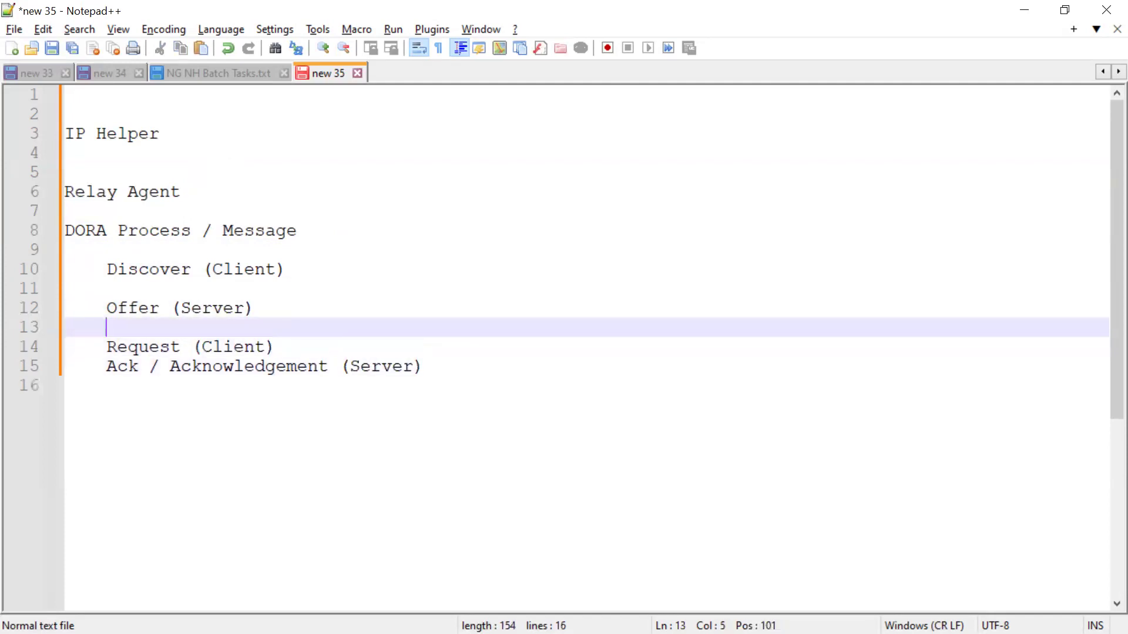
key("Down")
key("Down")
key("Return")
key("Down")
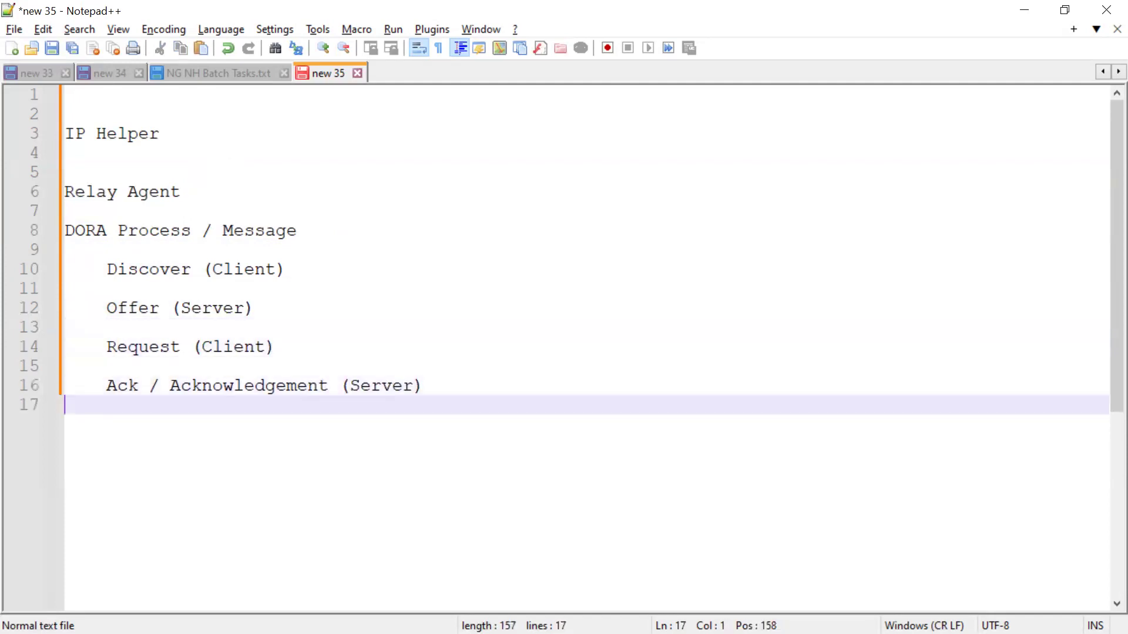
key("Return")
key("Return")
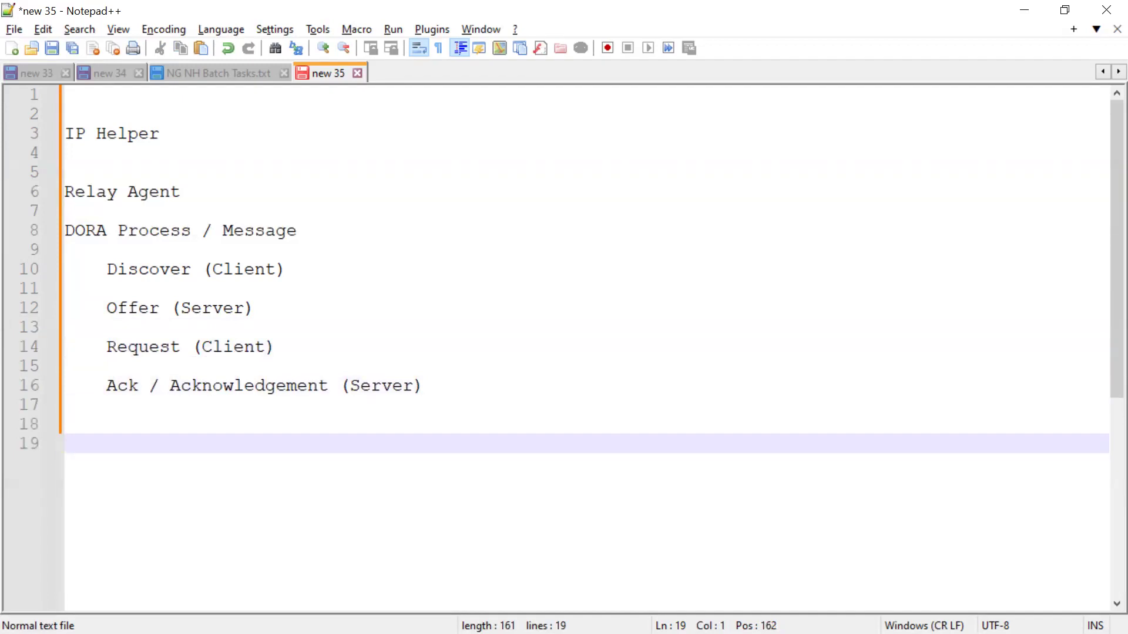
Return to the Packet Tracer topology.
key("alt+Tab")
left_click_drag(191, 235, 529, 494)
left_click_drag(973, 388, 764, 158)
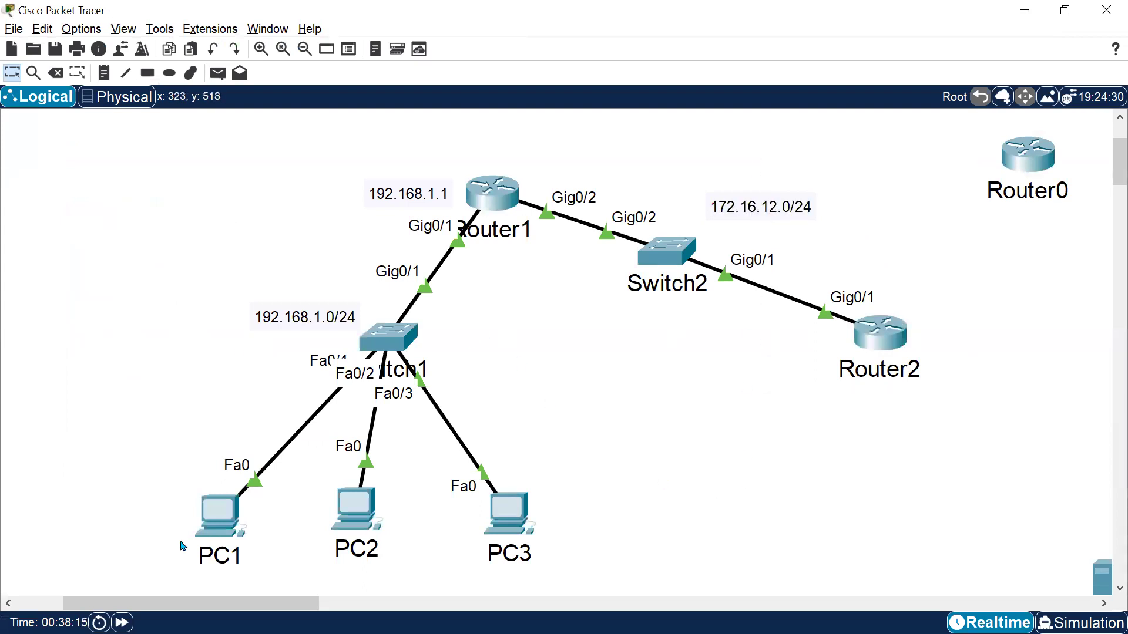
Add a "DHCP Attack" heading with an indented line below the DORA list in the notes, then return to the Packet Tracer topology.
key("alt+Tab")
left_click_drag(135, 204, 405, 437)
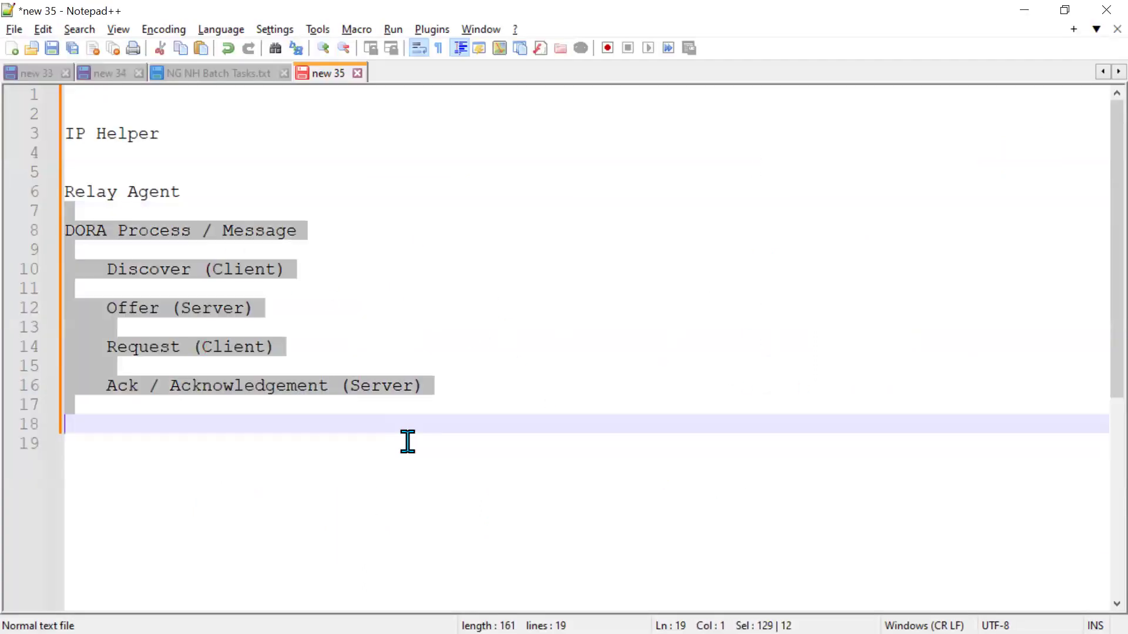
left_click(143, 426)
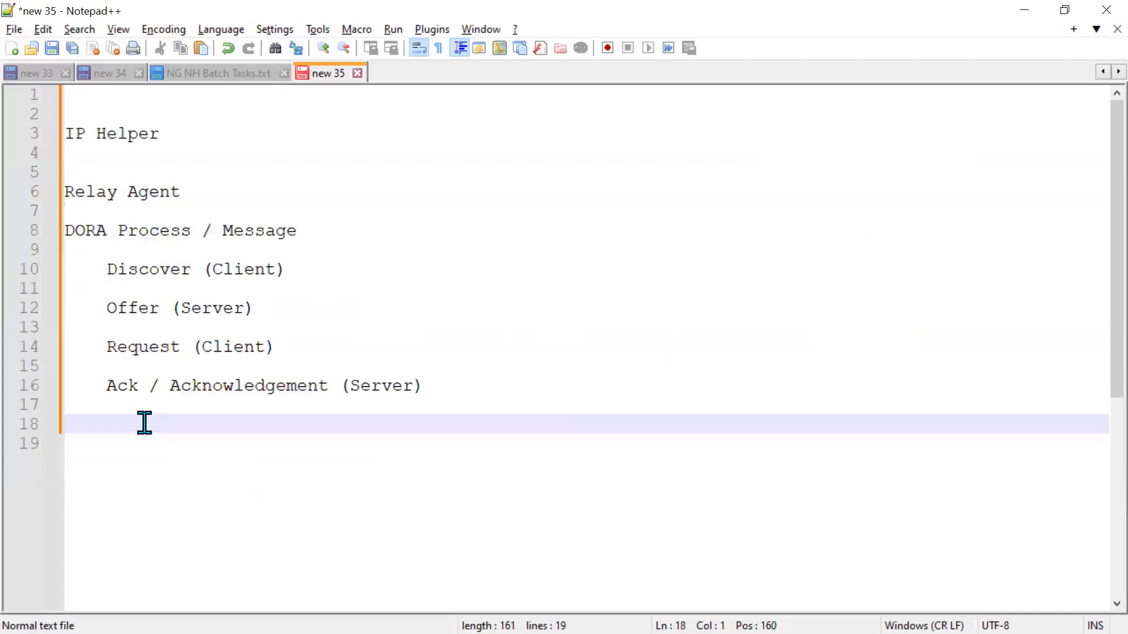
key("Return")
type("DHCP Attaxk")
key("BackSpace")
key("BackSpace")
type("ck")
key("Return")
key("Tab")
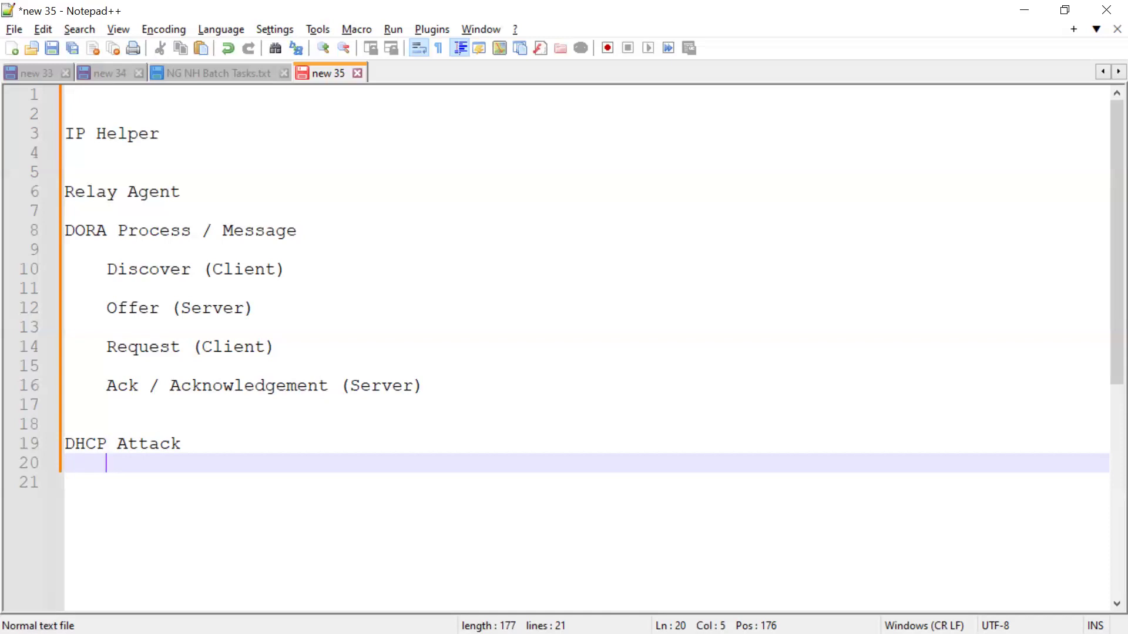
key("alt+Tab")
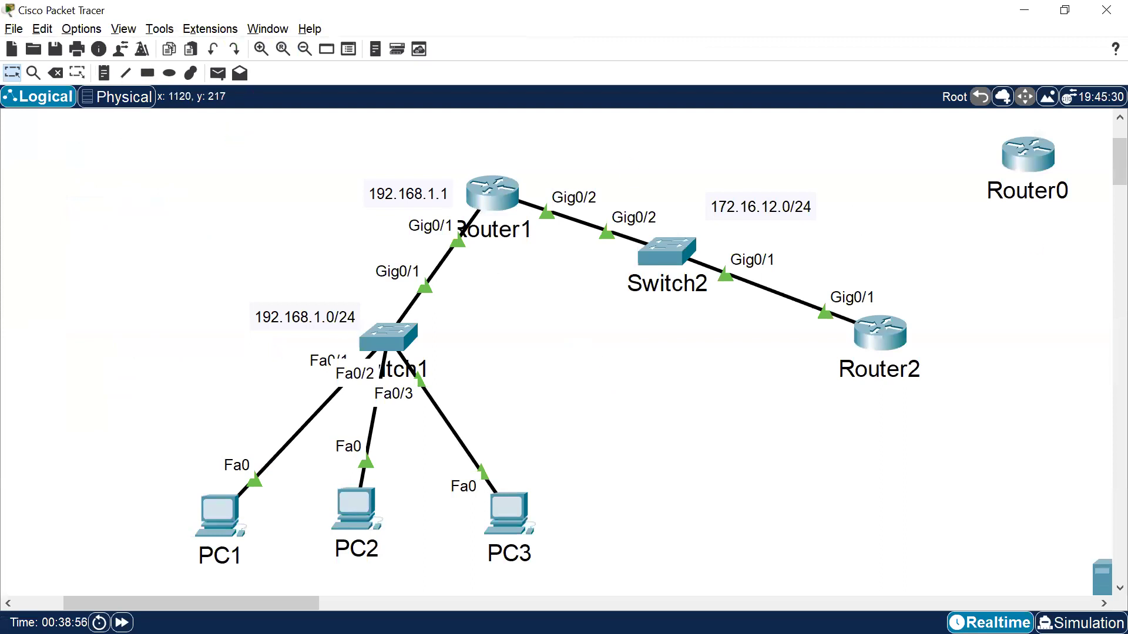
mouse_move(126, 370)
left_mouse_down()
mouse_move(241, 411)
mouse_move(134, 363)
left_mouse_up()
mouse_move(164, 452)
left_mouse_down()
mouse_move(143, 473)
mouse_move(170, 461)
left_mouse_up()
mouse_move(242, 389)
left_mouse_down()
mouse_move(352, 346)
mouse_move(423, 226)
mouse_move(866, 338)
mouse_move(843, 241)
mouse_move(512, 172)
left_mouse_up()
left_click_drag(391, 275, 177, 390)
left_click_drag(129, 281, 267, 217)
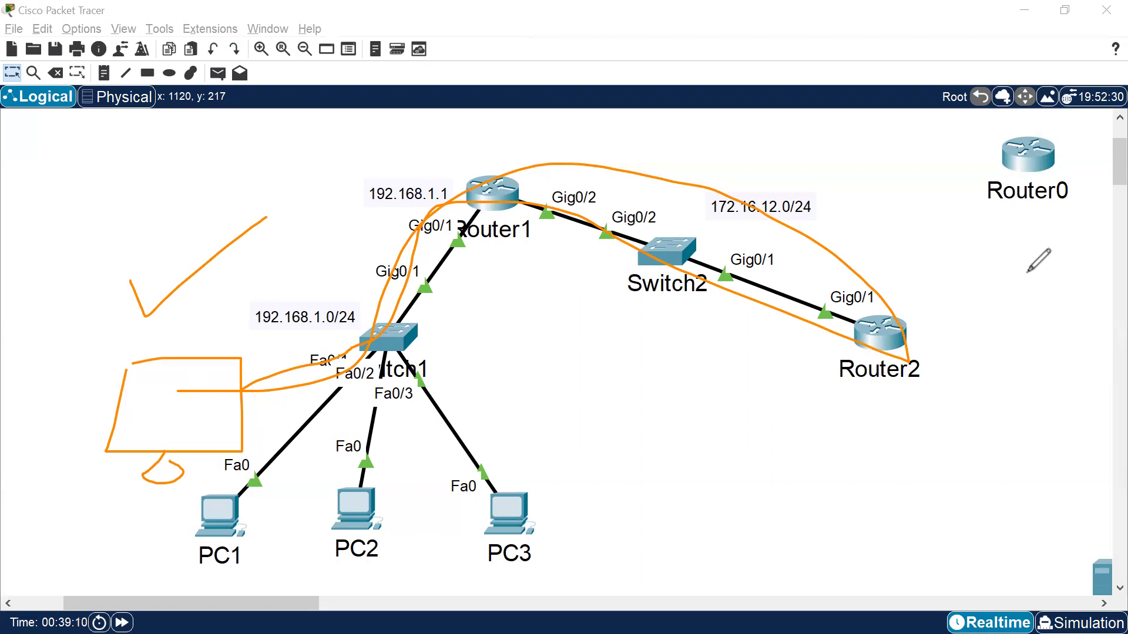
mouse_move(363, 341)
left_mouse_down()
mouse_move(255, 294)
mouse_move(360, 333)
left_mouse_up()
mouse_move(826, 311)
left_mouse_down()
mouse_move(658, 167)
mouse_move(251, 363)
left_mouse_up()
mouse_move(881, 297)
left_mouse_down()
mouse_move(812, 301)
mouse_move(873, 292)
left_mouse_up()
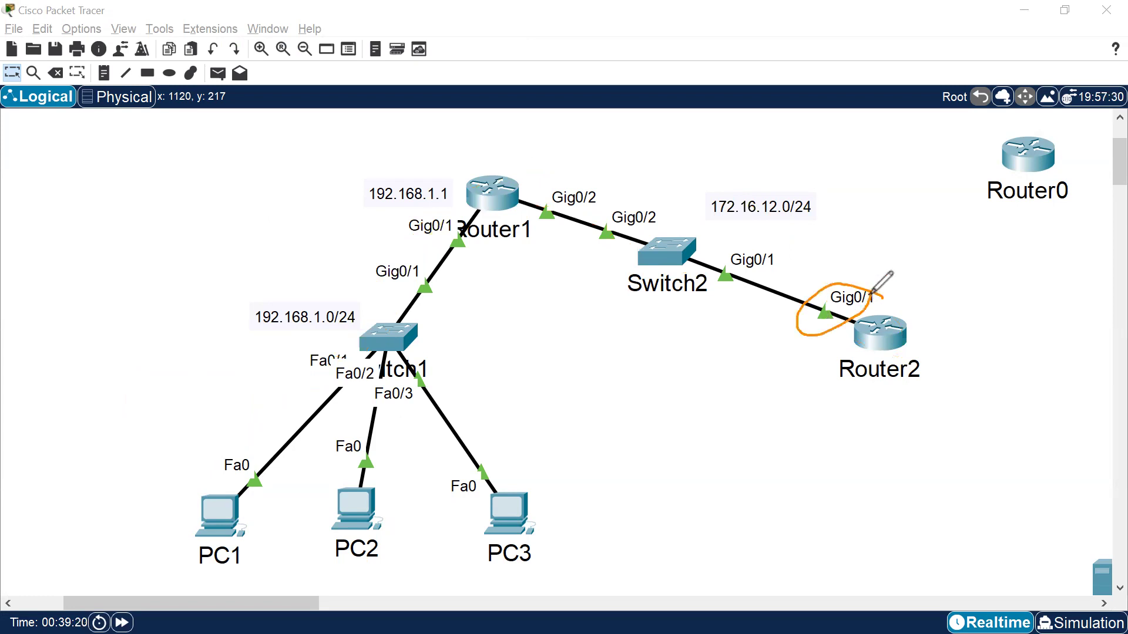
mouse_move(413, 262)
left_mouse_down()
mouse_move(773, 300)
mouse_move(802, 346)
left_mouse_up()
left_click_drag(347, 486, 744, 340)
mouse_move(834, 371)
left_mouse_down()
mouse_move(414, 473)
mouse_move(399, 501)
left_mouse_up()
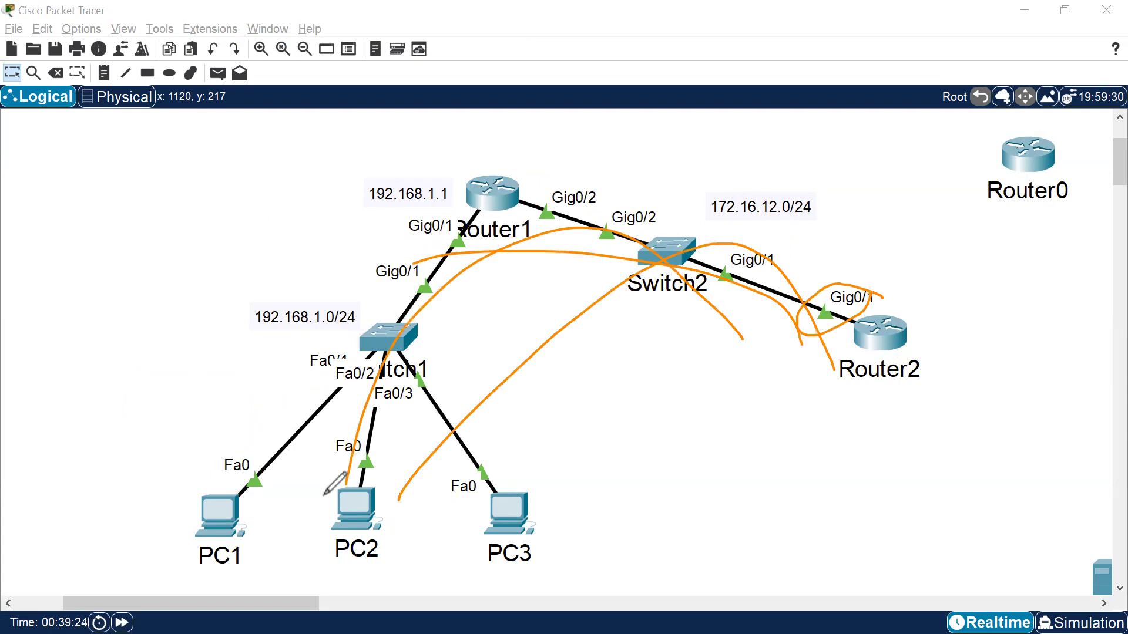
mouse_move(86, 364)
left_mouse_down()
mouse_move(244, 359)
mouse_move(95, 363)
left_mouse_up()
mouse_move(148, 441)
left_mouse_down()
mouse_move(93, 474)
mouse_move(162, 438)
left_mouse_up()
mouse_move(271, 548)
left_mouse_down()
mouse_move(325, 499)
mouse_move(458, 496)
left_mouse_up()
left_click_drag(590, 526, 634, 464)
left_click_drag(139, 400, 212, 364)
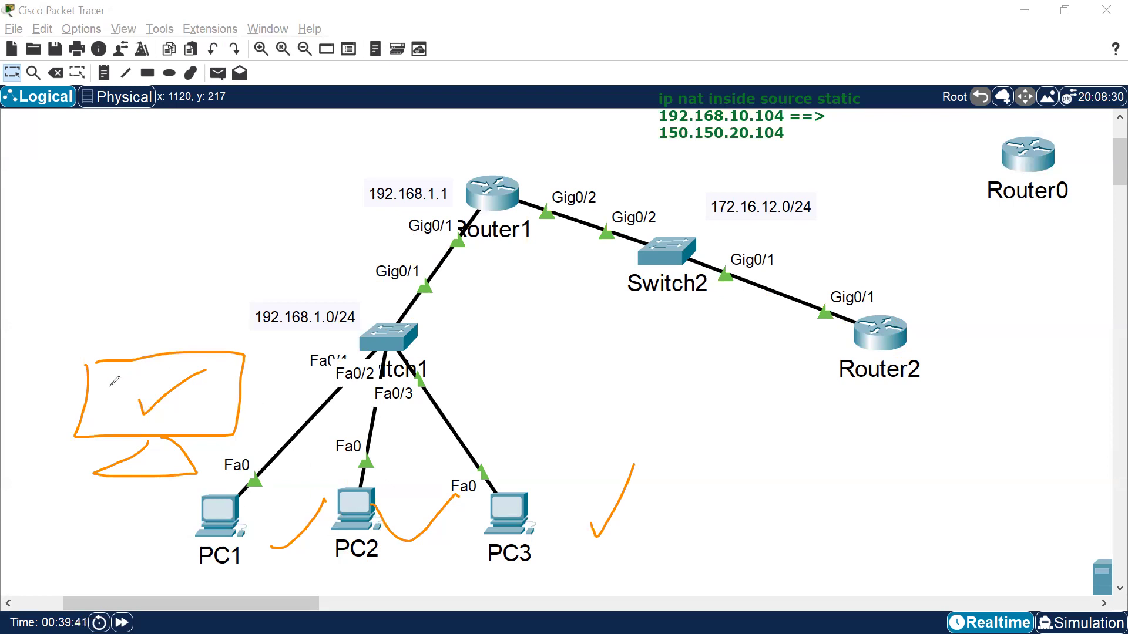
mouse_move(165, 317)
left_mouse_down()
mouse_move(107, 350)
mouse_move(173, 339)
left_mouse_up()
mouse_move(184, 323)
left_mouse_down()
mouse_move(183, 349)
mouse_move(205, 319)
mouse_move(228, 343)
left_mouse_up()
left_click(207, 336)
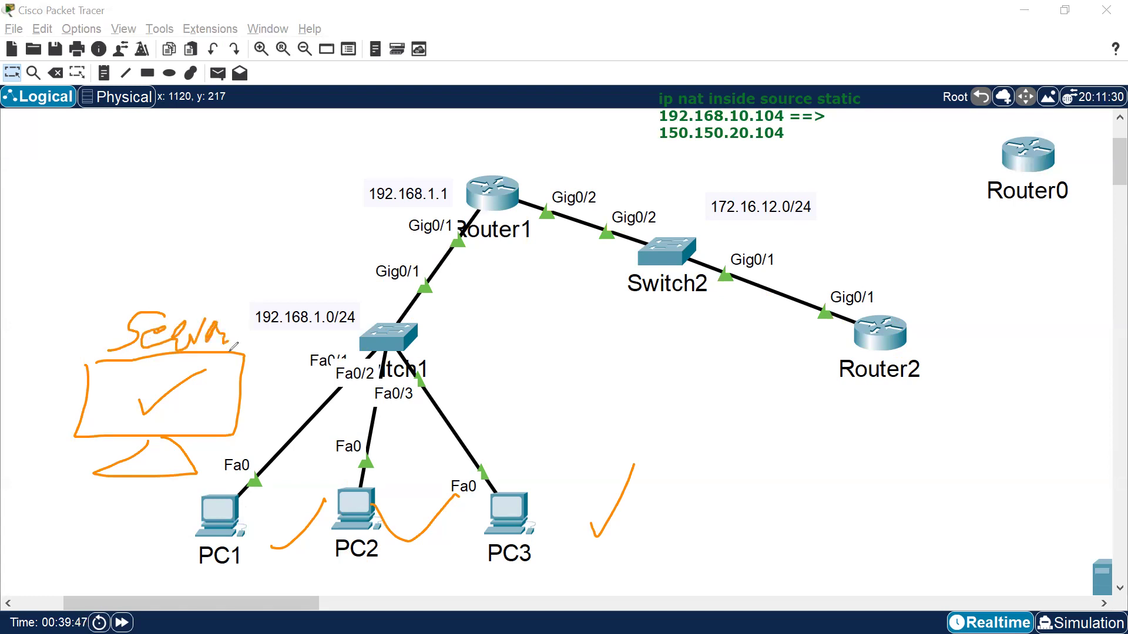
mouse_move(199, 398)
left_mouse_down()
mouse_move(288, 355)
mouse_move(374, 335)
left_mouse_up()
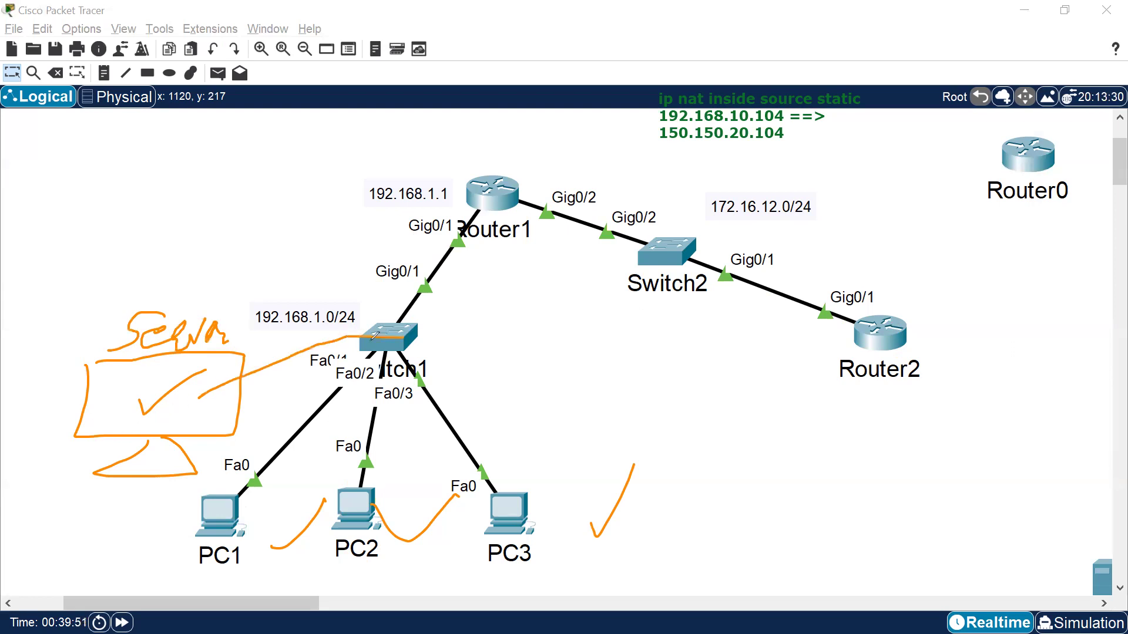
mouse_move(305, 569)
left_mouse_down()
mouse_move(208, 558)
mouse_move(683, 470)
mouse_move(282, 574)
left_mouse_up()
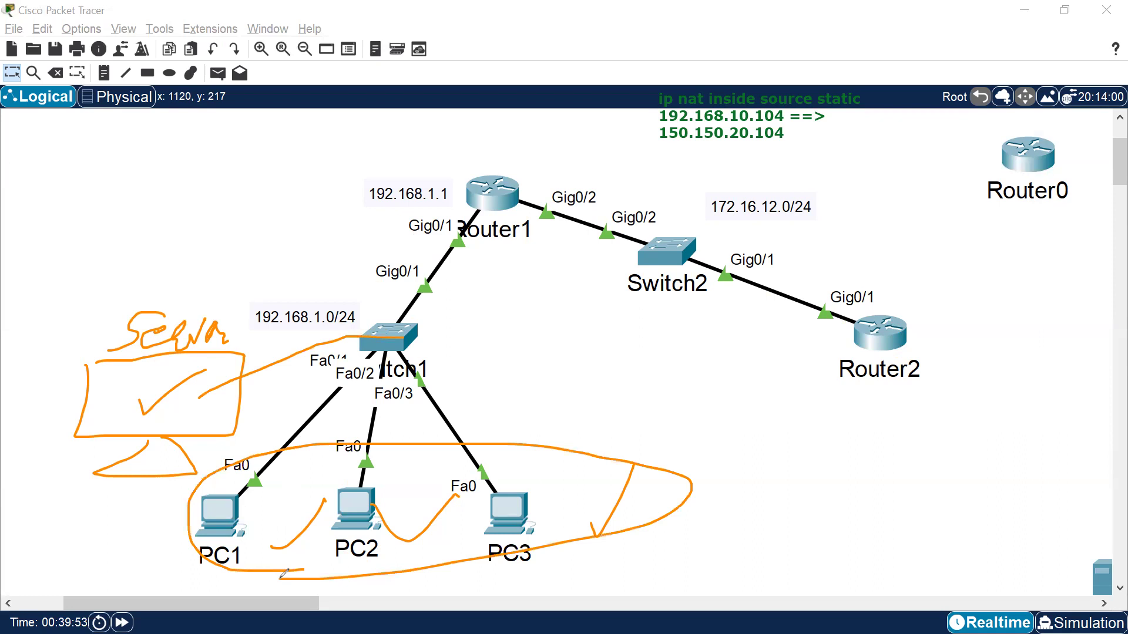
mouse_move(194, 395)
left_mouse_down()
mouse_move(437, 428)
mouse_move(405, 412)
left_mouse_up()
left_click_drag(244, 371, 376, 411)
mouse_move(329, 578)
left_mouse_down()
mouse_move(235, 562)
mouse_move(467, 451)
mouse_move(511, 555)
left_mouse_up()
mouse_move(182, 418)
left_mouse_down()
mouse_move(174, 430)
mouse_move(323, 403)
left_mouse_up()
left_click_drag(802, 209, 987, 317)
left_click_drag(946, 196, 862, 276)
left_click_drag(399, 566, 154, 535)
mouse_move(182, 477)
left_mouse_down()
mouse_move(302, 479)
mouse_move(537, 555)
left_mouse_up()
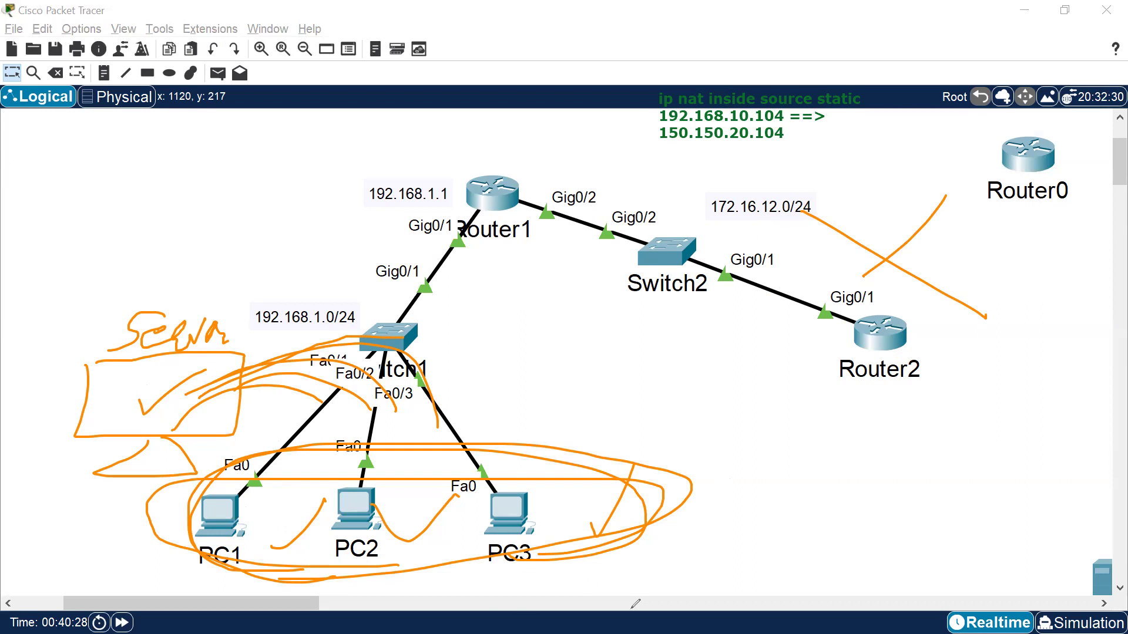
key("ctrl+z")
key("ctrl+z")
key("ctrl+z")
key("ctrl+z")
key("ctrl+z")
key("ctrl+z")
key("ctrl+z")
key("ctrl+z")
key("ctrl+z")
key("ctrl+z")
key("ctrl+z")
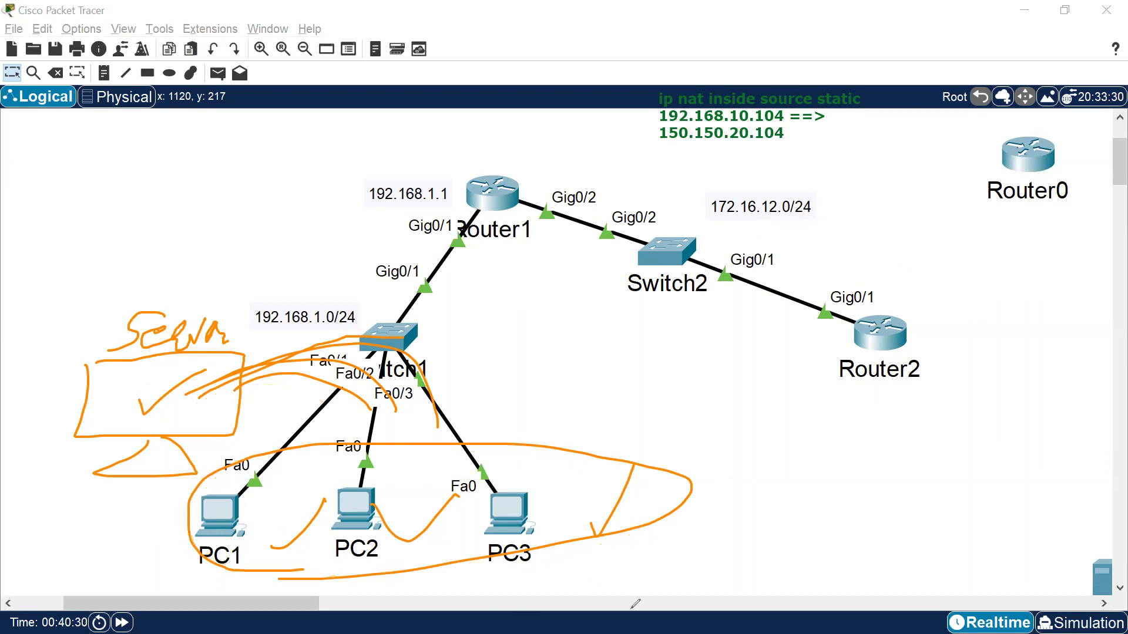
key("ctrl+z")
key("ctrl+z")
key("ctrl+z")
key("ctrl+z")
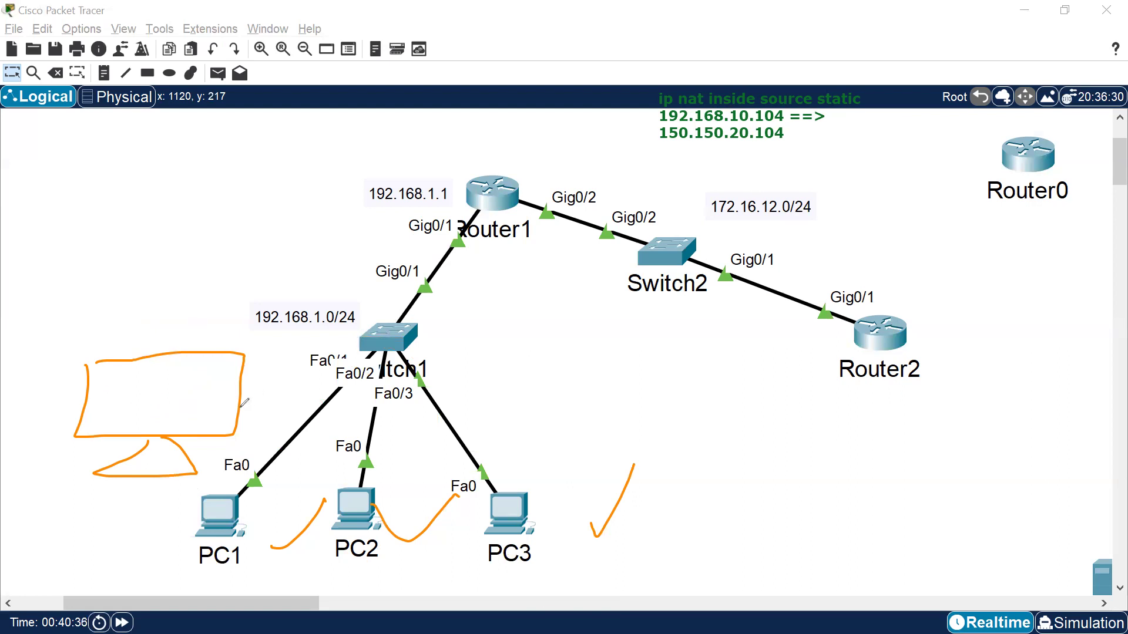
mouse_move(244, 392)
left_mouse_down()
mouse_move(650, 305)
mouse_move(713, 329)
left_mouse_up()
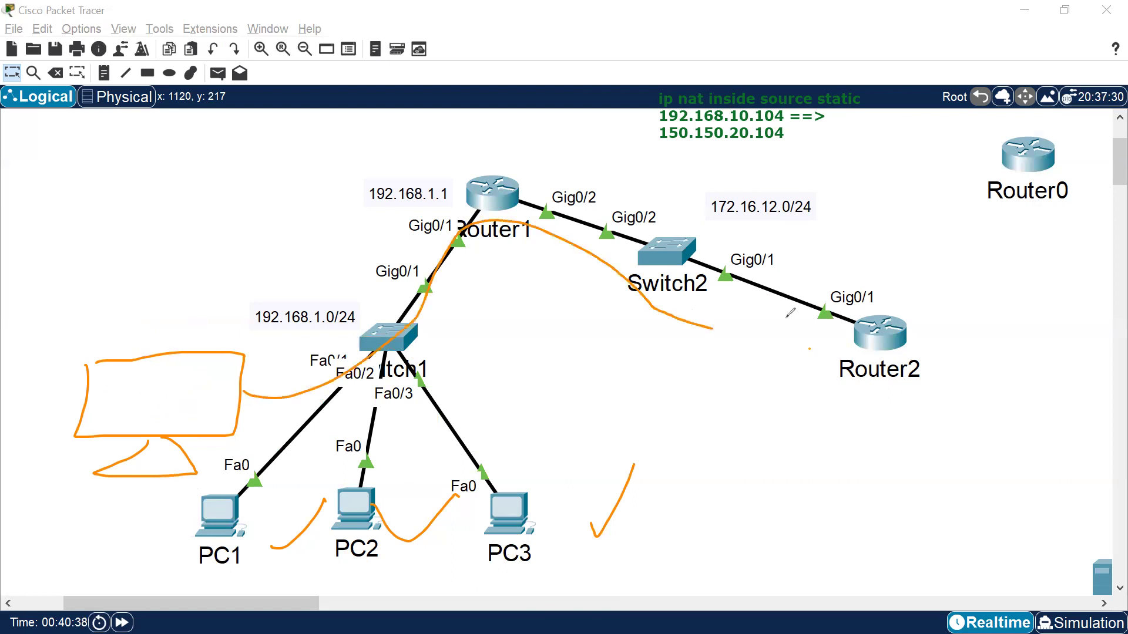
key("ctrl+z")
key("ctrl+z")
key("ctrl+z")
key("ctrl+z")
mouse_move(297, 565)
left_mouse_down()
mouse_move(544, 448)
mouse_move(310, 562)
left_mouse_up()
left_click_drag(829, 335, 859, 301)
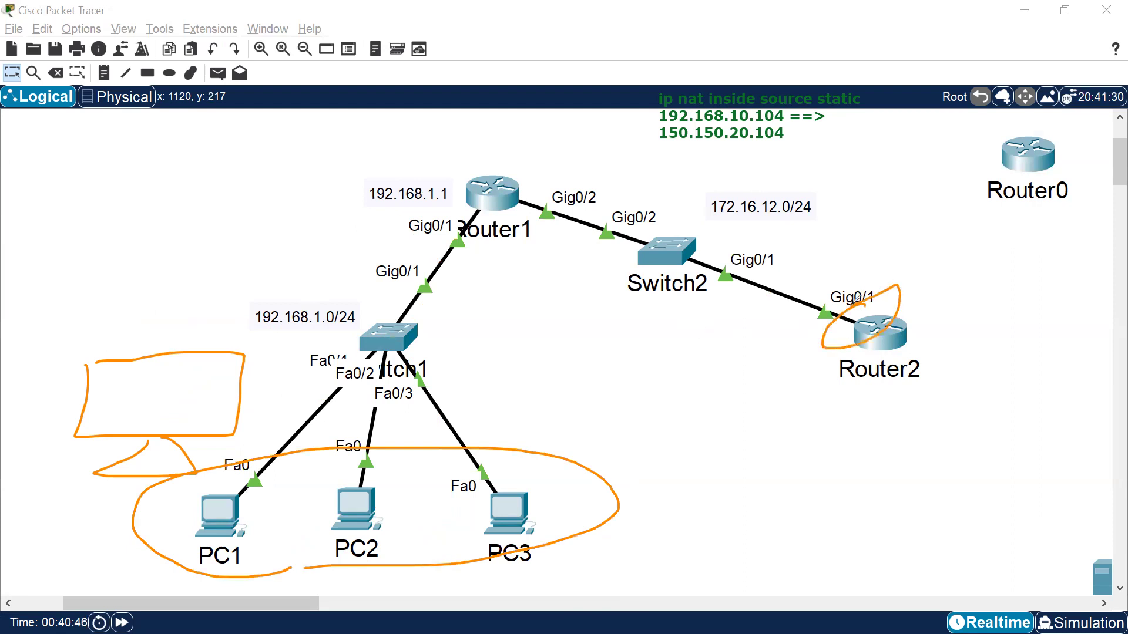
mouse_move(178, 356)
left_mouse_down()
mouse_move(118, 378)
mouse_move(132, 403)
mouse_move(222, 393)
left_mouse_up()
mouse_move(241, 499)
left_mouse_down()
mouse_move(432, 379)
mouse_move(279, 381)
mouse_move(420, 499)
mouse_move(451, 488)
left_mouse_up()
left_click_drag(412, 372, 448, 506)
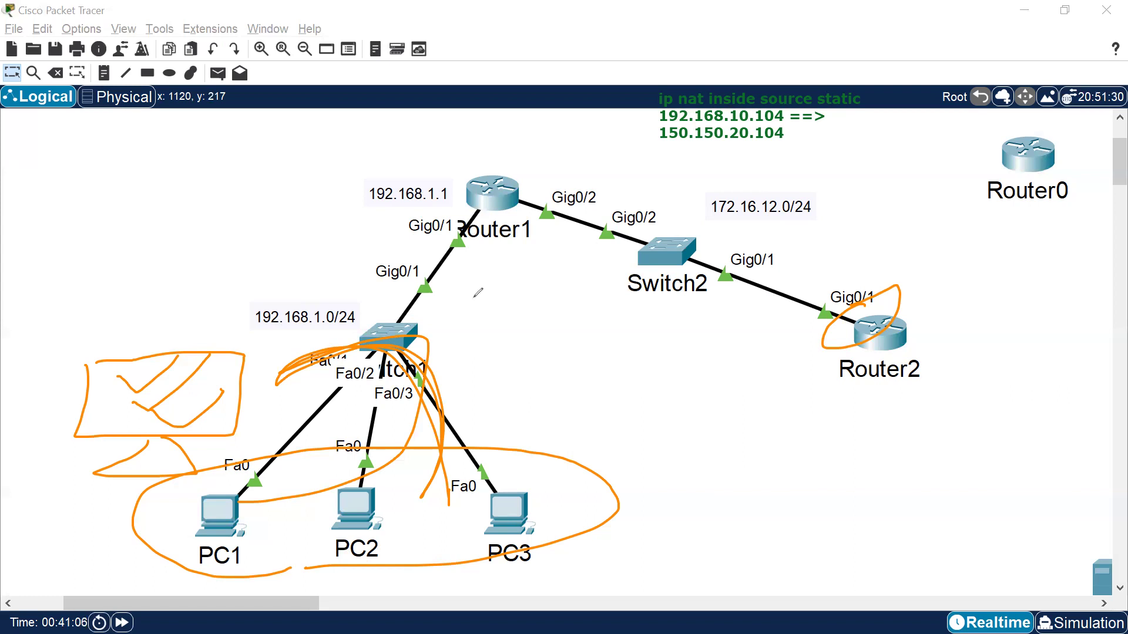
mouse_move(223, 390)
left_mouse_down()
mouse_move(233, 406)
mouse_move(224, 512)
left_mouse_up()
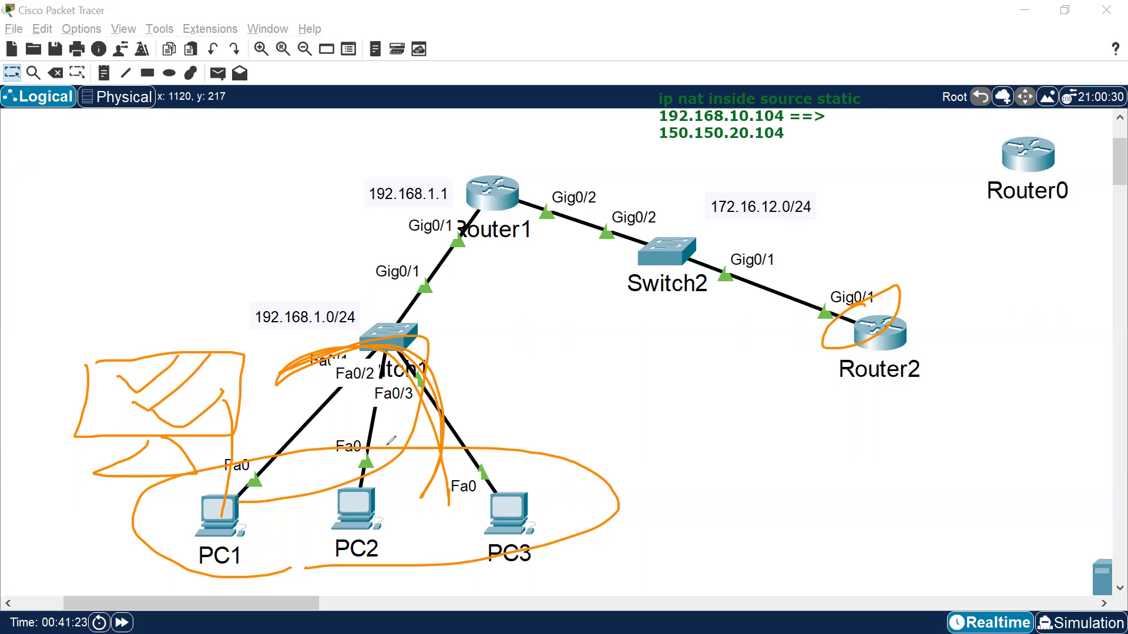
mouse_move(253, 485)
left_mouse_down()
mouse_move(847, 286)
mouse_move(556, 221)
mouse_move(206, 535)
mouse_move(400, 437)
mouse_move(117, 405)
mouse_move(345, 485)
left_mouse_up()
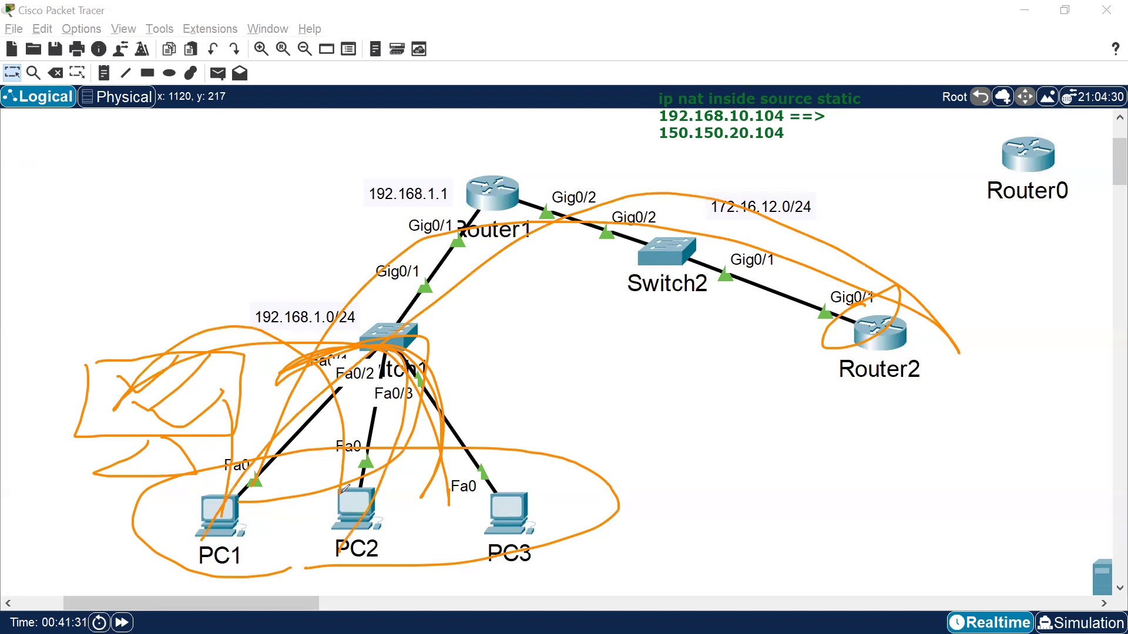
key("ctrl+z")
key("ctrl+z")
key("ctrl+z")
key("ctrl+z")
key("ctrl+z")
key("ctrl+z")
key("ctrl+z")
key("ctrl+z")
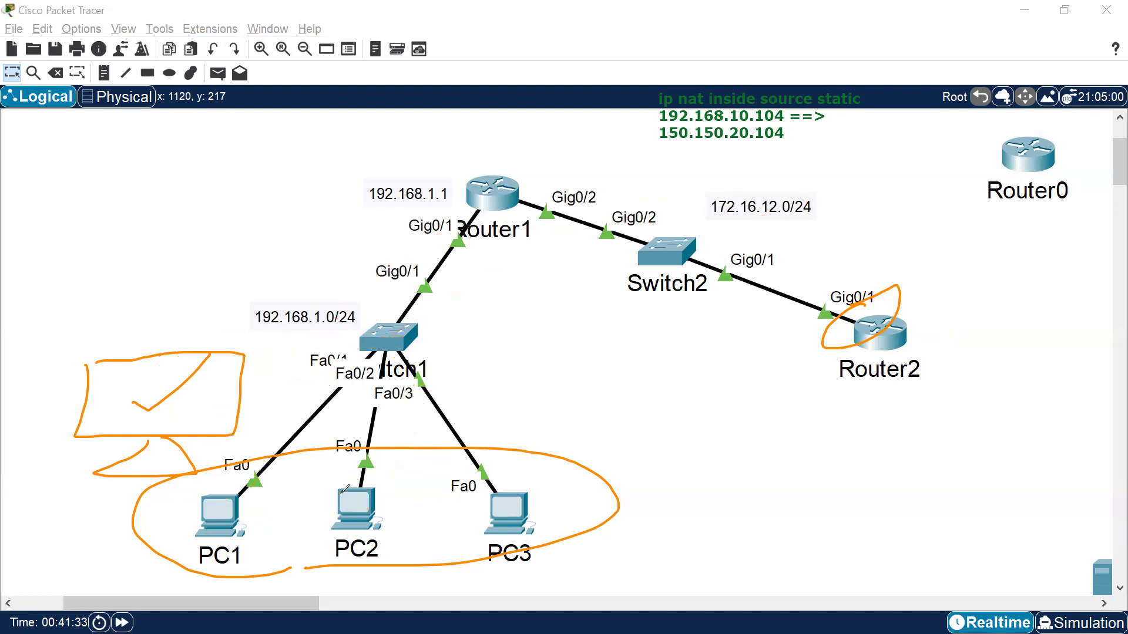
key("ctrl+z")
key("ctrl+z")
key("ctrl+z")
key("ctrl+z")
key("ctrl+z")
key("ctrl+z")
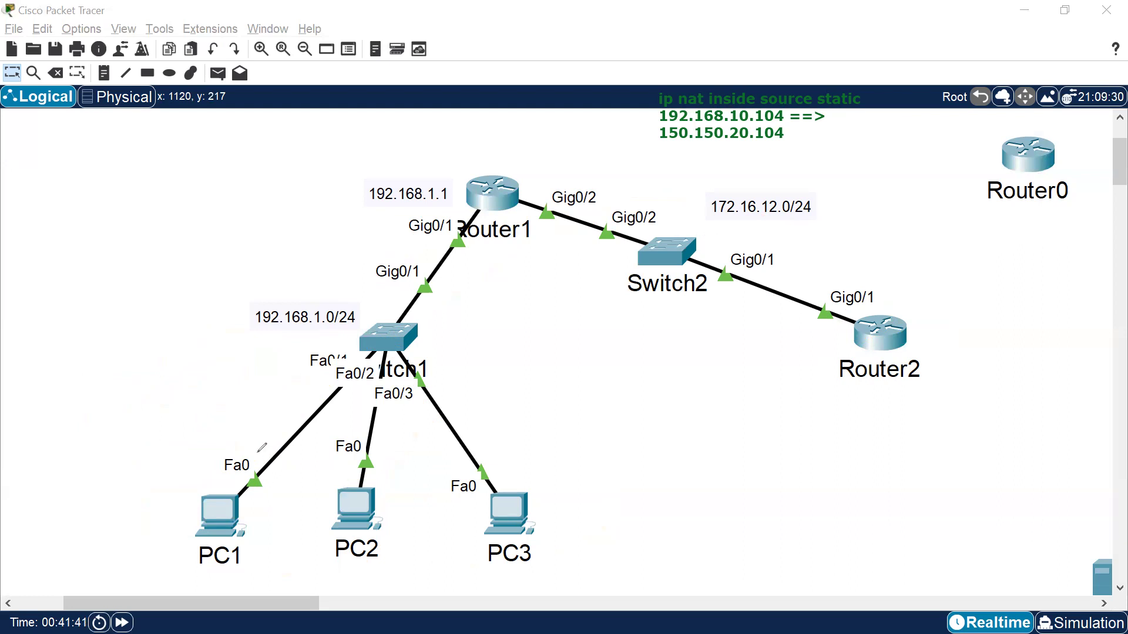
mouse_move(57, 357)
left_mouse_down()
mouse_move(171, 321)
mouse_move(2, 360)
left_mouse_up()
mouse_move(93, 405)
left_mouse_down()
mouse_move(134, 444)
mouse_move(111, 423)
left_mouse_up()
mouse_move(185, 502)
left_mouse_down()
mouse_move(404, 347)
mouse_move(124, 381)
left_mouse_up()
mouse_move(165, 330)
left_mouse_down()
mouse_move(331, 342)
mouse_move(263, 497)
left_mouse_up()
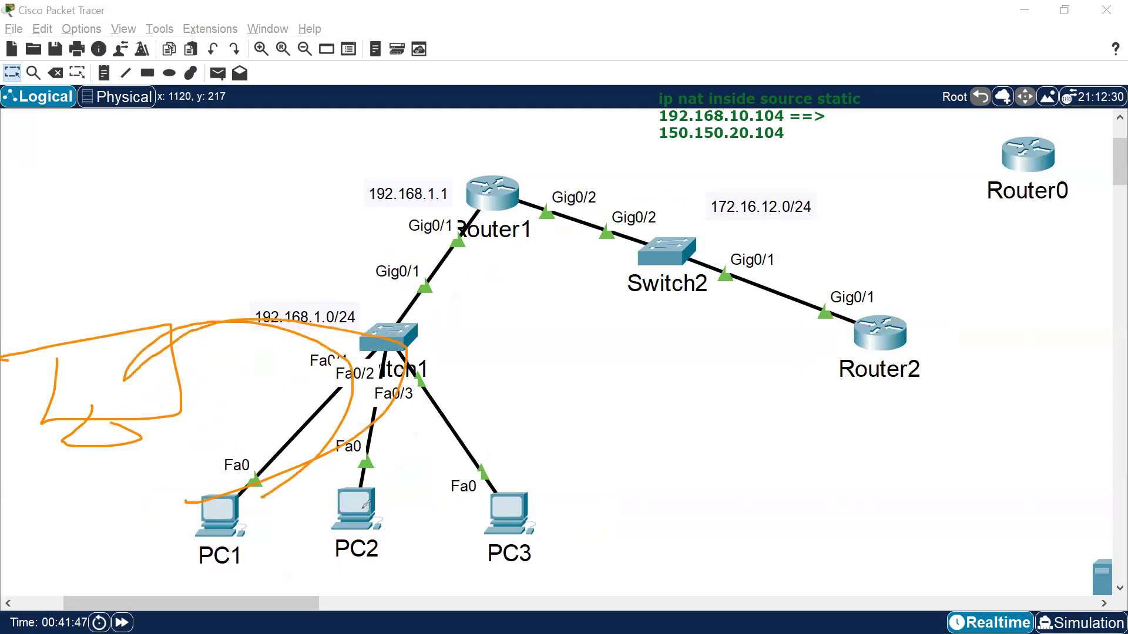
left_click_drag(545, 411, 613, 440)
mouse_move(501, 417)
left_mouse_down()
mouse_move(376, 282)
mouse_move(876, 377)
mouse_move(446, 226)
mouse_move(531, 397)
left_mouse_up()
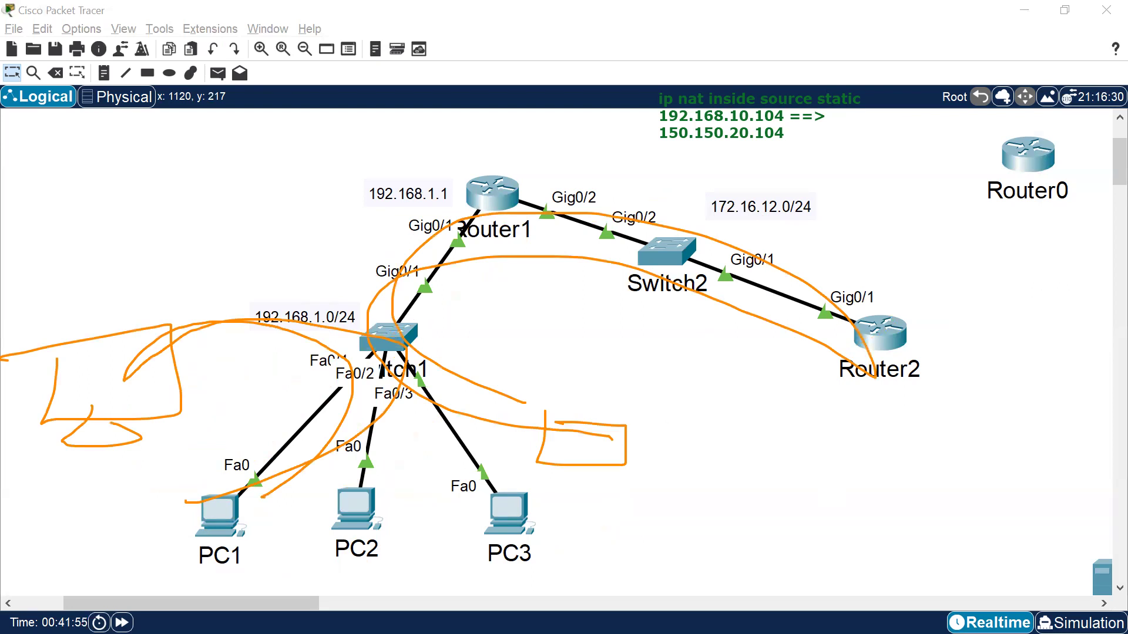
key("Escape")
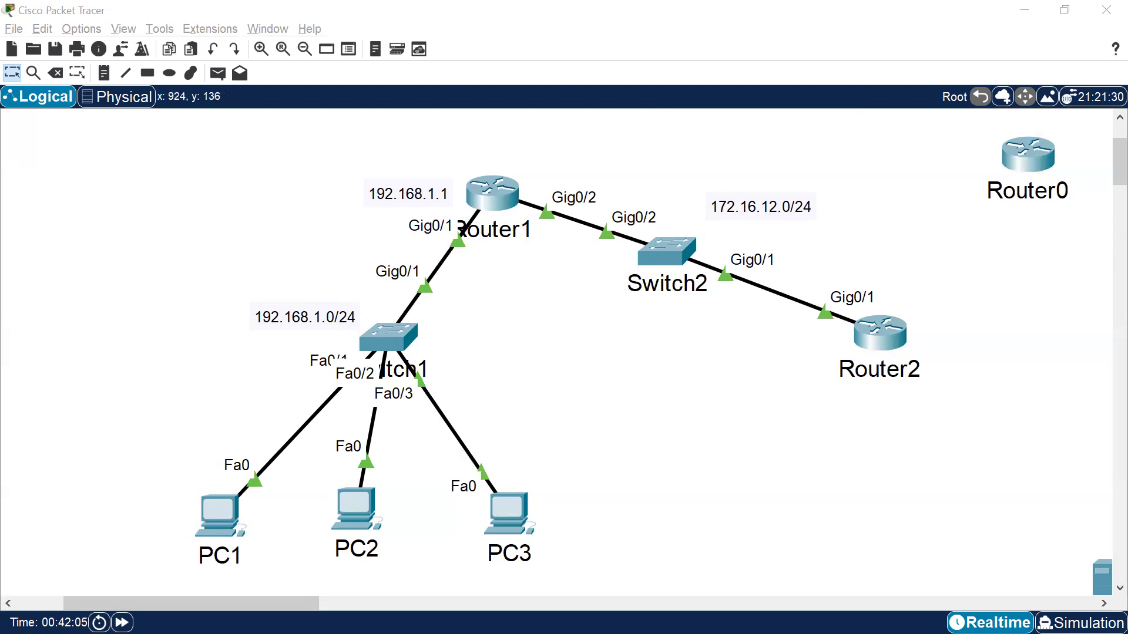
mouse_move(565, 417)
left_mouse_down()
mouse_move(667, 433)
mouse_move(565, 417)
left_mouse_up()
mouse_move(614, 460)
left_mouse_down()
mouse_move(637, 481)
mouse_move(394, 334)
left_mouse_up()
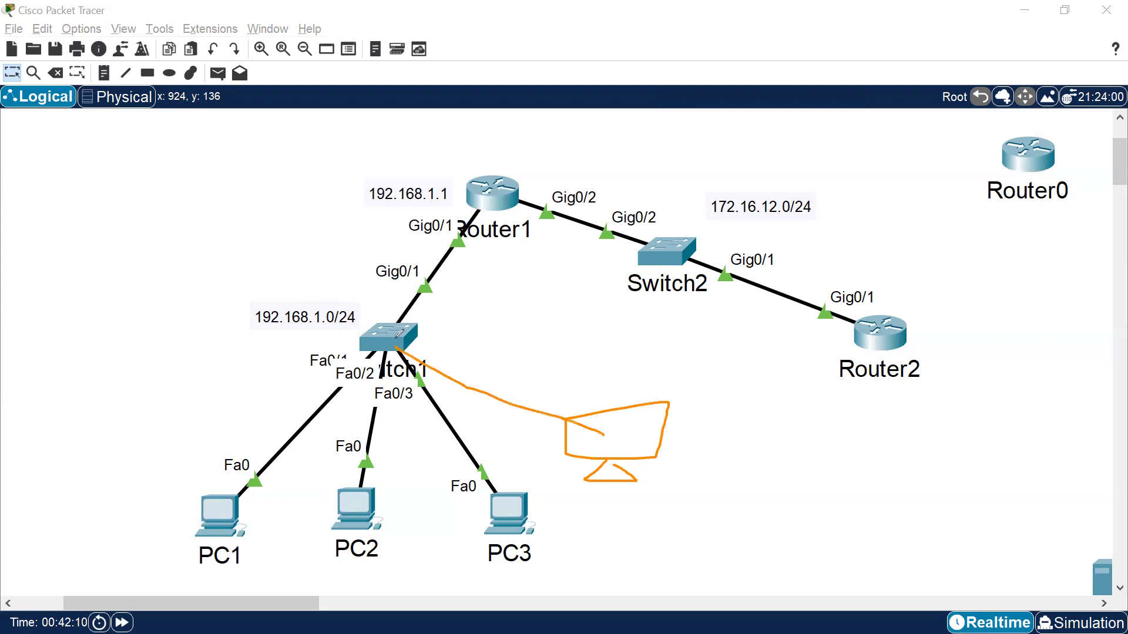
mouse_move(601, 419)
left_mouse_down()
mouse_move(403, 259)
mouse_move(926, 340)
mouse_move(516, 183)
mouse_move(512, 424)
left_mouse_up()
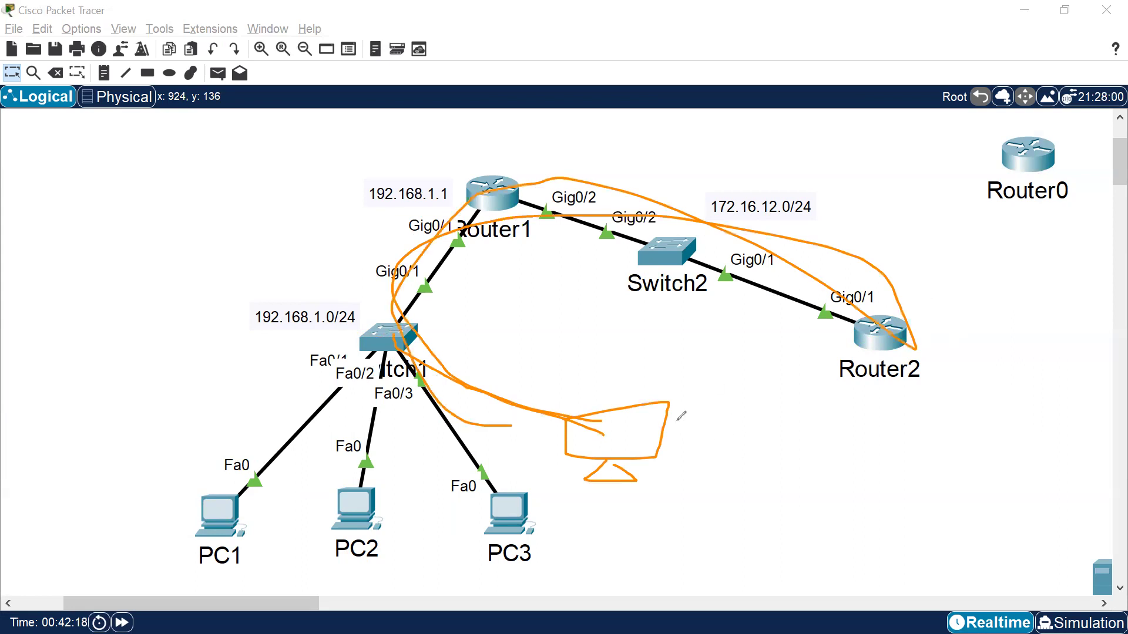
left_click_drag(617, 412, 628, 404)
mouse_move(594, 444)
left_mouse_down()
mouse_move(605, 428)
mouse_move(617, 454)
mouse_move(654, 438)
left_mouse_up()
mouse_move(721, 413)
left_mouse_down()
mouse_move(726, 456)
mouse_move(767, 426)
left_mouse_up()
mouse_move(759, 420)
left_mouse_down()
mouse_move(789, 406)
mouse_move(777, 442)
left_mouse_up()
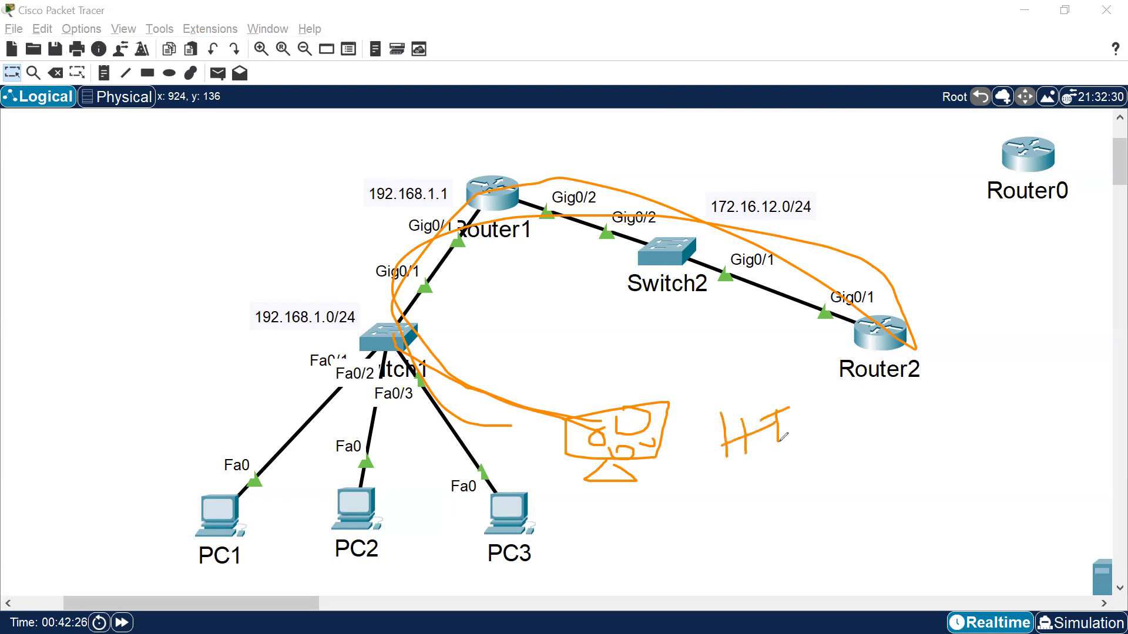
mouse_move(658, 528)
left_mouse_down()
mouse_move(675, 496)
mouse_move(714, 510)
left_mouse_up()
mouse_move(732, 495)
left_mouse_down()
mouse_move(720, 515)
mouse_move(766, 495)
left_mouse_up()
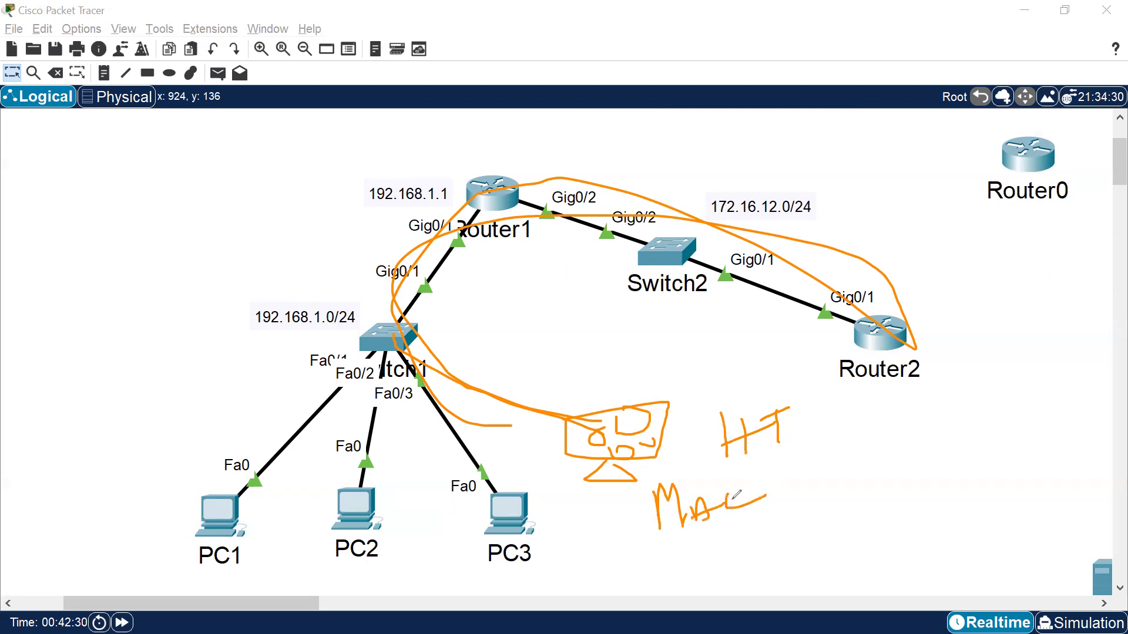
mouse_move(686, 457)
left_mouse_down()
mouse_move(477, 266)
mouse_move(814, 330)
left_mouse_up()
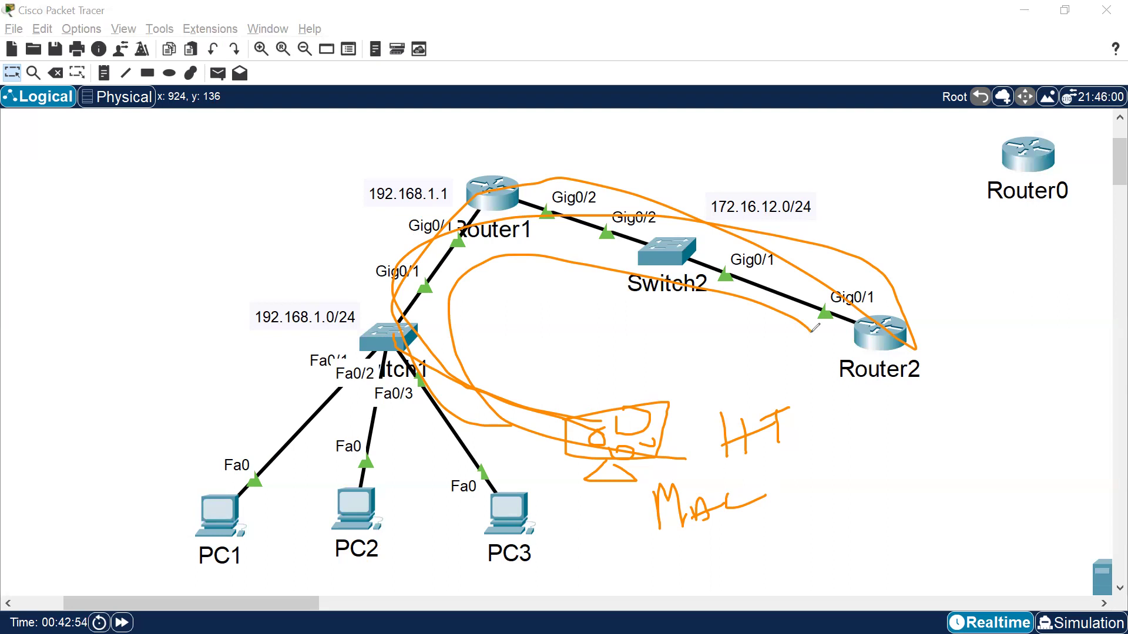
mouse_move(761, 533)
left_mouse_down()
mouse_move(595, 546)
mouse_move(702, 359)
mouse_move(758, 508)
mouse_move(730, 513)
left_mouse_up()
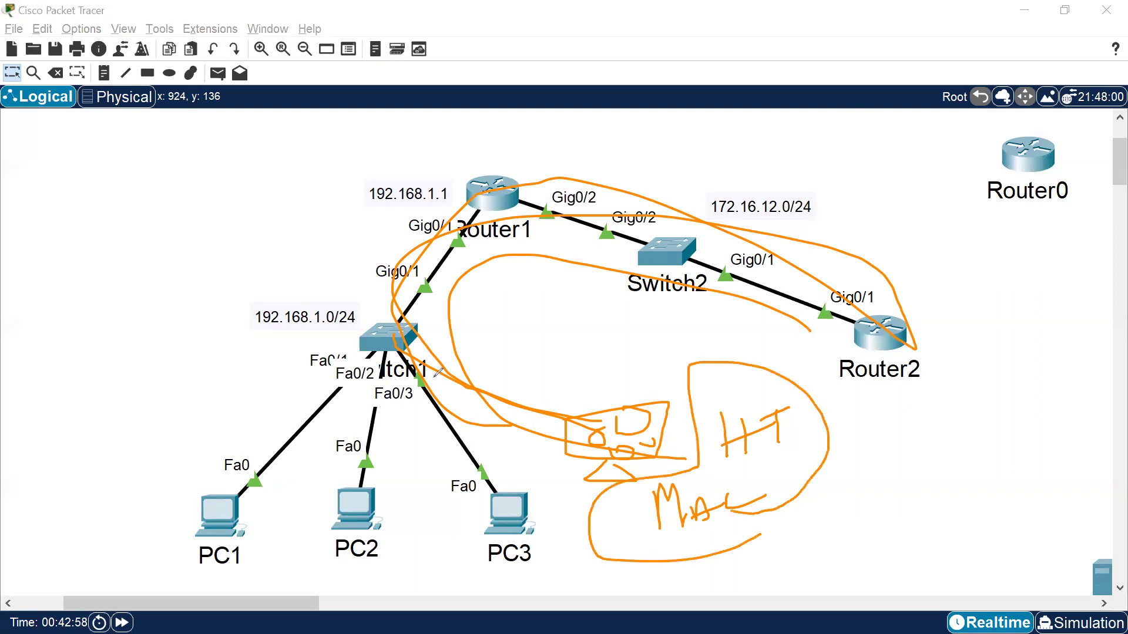
mouse_move(887, 287)
left_mouse_down()
mouse_move(846, 295)
mouse_move(872, 307)
mouse_move(858, 288)
left_mouse_up()
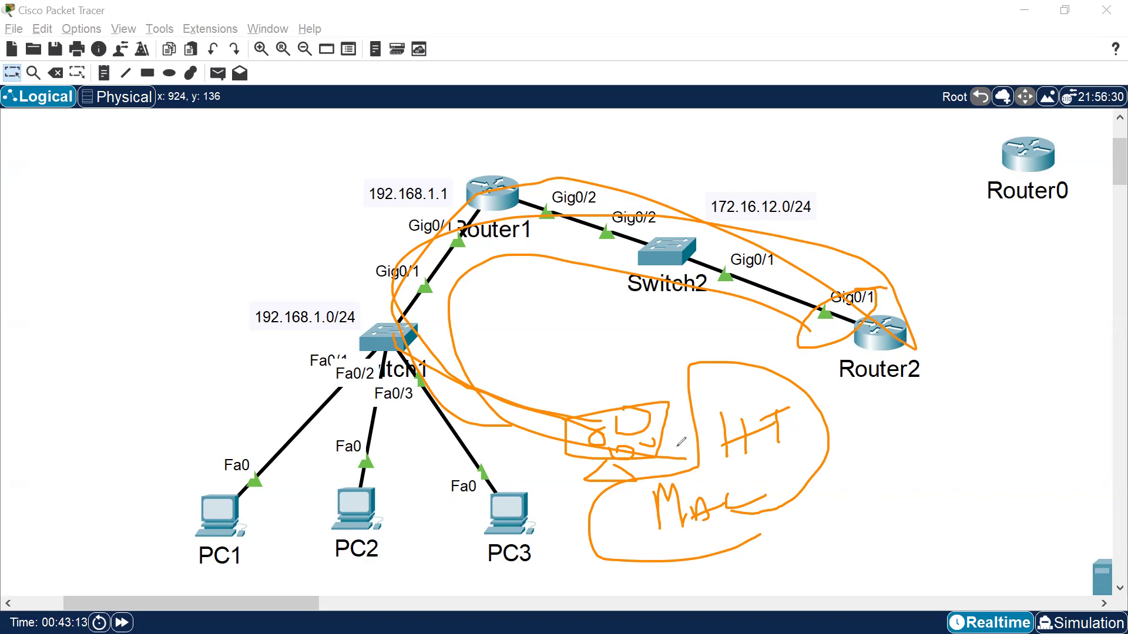
mouse_move(751, 481)
left_mouse_down()
mouse_move(847, 446)
mouse_move(706, 424)
left_mouse_up()
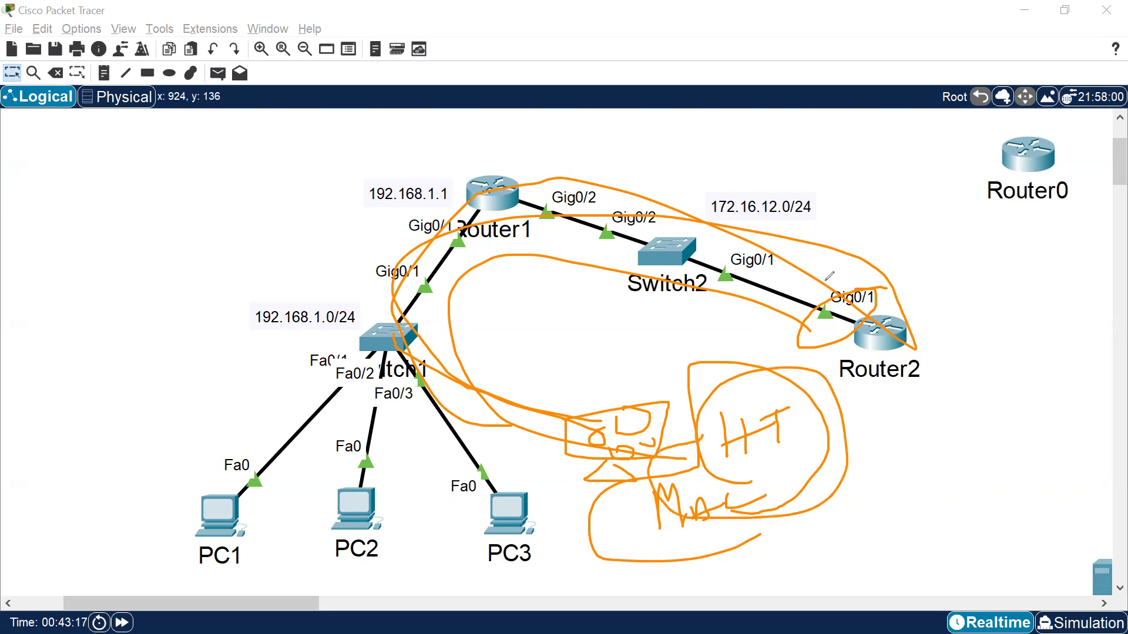
mouse_move(838, 283)
left_mouse_down()
mouse_move(849, 334)
mouse_move(840, 283)
left_mouse_up()
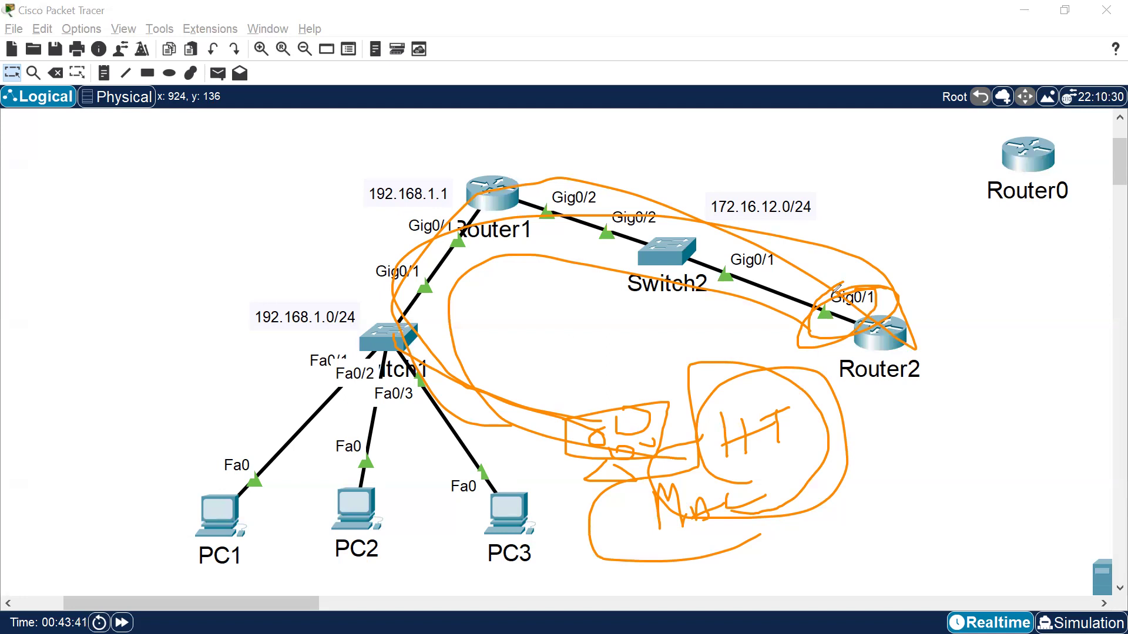
mouse_move(300, 563)
left_mouse_down()
mouse_move(65, 449)
mouse_move(788, 505)
mouse_move(93, 533)
left_mouse_up()
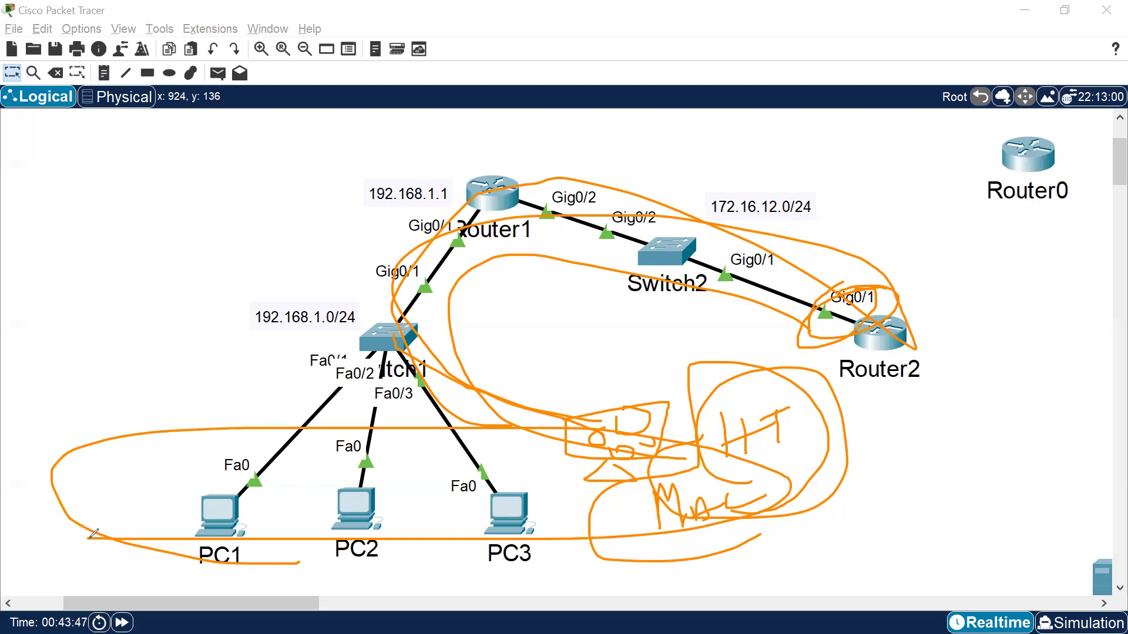
mouse_move(636, 501)
left_mouse_down()
mouse_move(790, 381)
mouse_move(708, 544)
mouse_move(604, 506)
left_mouse_up()
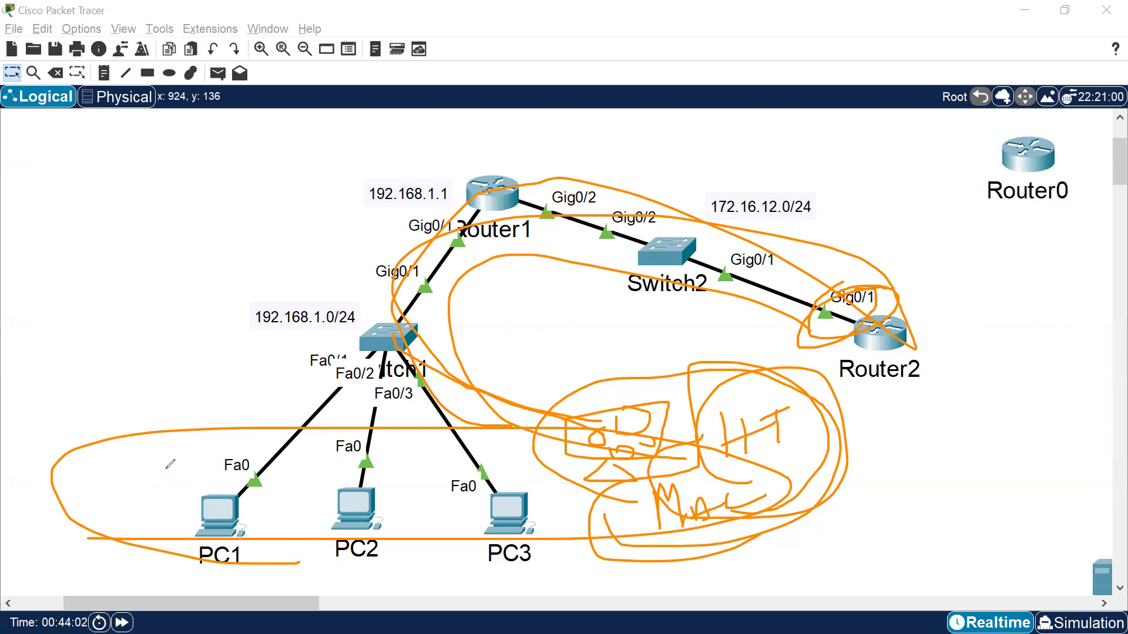
key("ctrl+z")
key("ctrl+z")
key("ctrl+z")
key("ctrl+z")
mouse_move(285, 578)
left_mouse_down()
mouse_move(146, 523)
mouse_move(594, 524)
mouse_move(292, 577)
mouse_move(199, 561)
mouse_move(421, 464)
mouse_move(292, 574)
mouse_move(238, 569)
left_mouse_up()
key("ctrl+z")
key("ctrl+z")
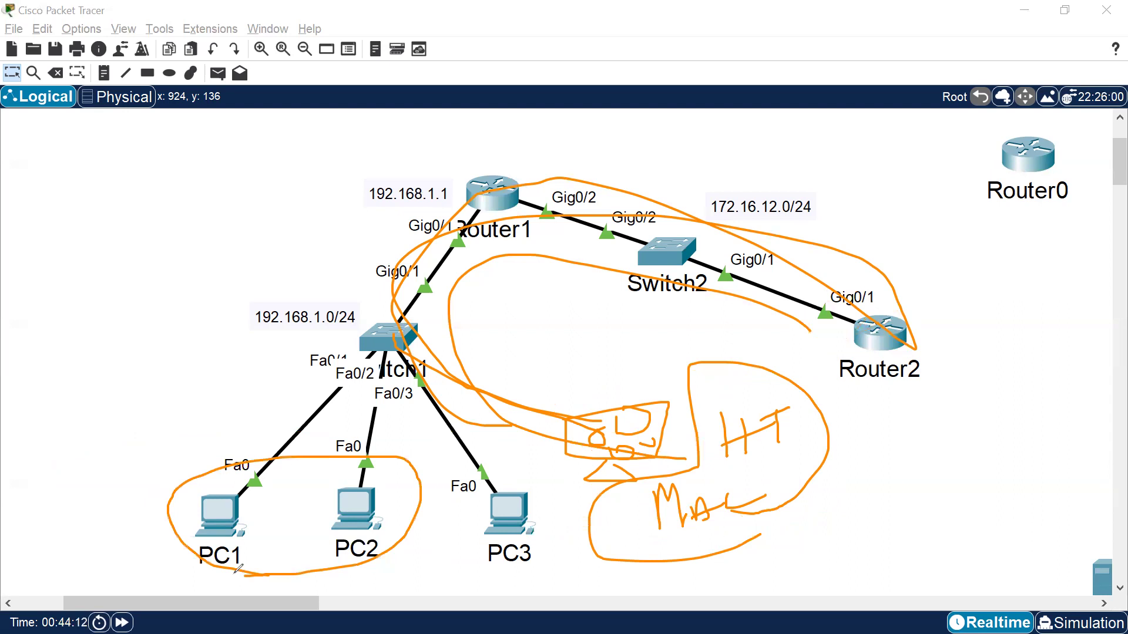
mouse_move(661, 497)
left_mouse_down()
mouse_move(541, 459)
mouse_move(594, 470)
left_mouse_up()
left_click_drag(613, 359, 677, 357)
left_click_drag(601, 377, 685, 367)
left_click_drag(591, 400, 645, 390)
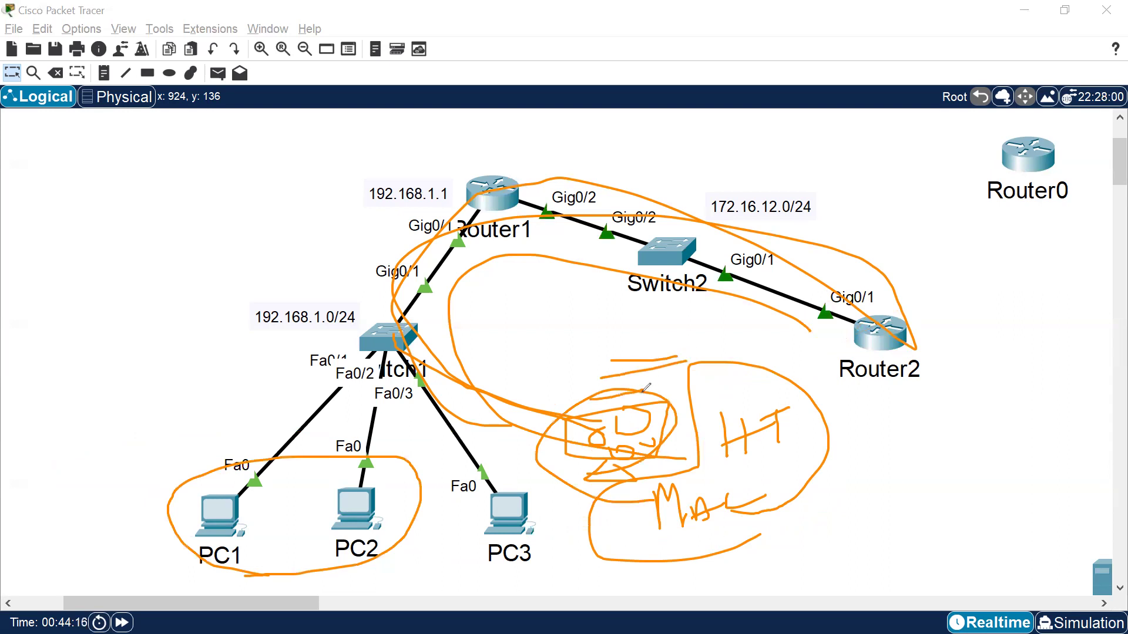
left_click_drag(542, 564, 467, 545)
mouse_move(477, 485)
left_mouse_down()
mouse_move(555, 510)
mouse_move(515, 565)
left_mouse_up()
left_click_drag(482, 473, 431, 421)
left_click_drag(400, 345, 682, 272)
left_click_drag(834, 209, 943, 254)
left_click_drag(920, 202, 864, 239)
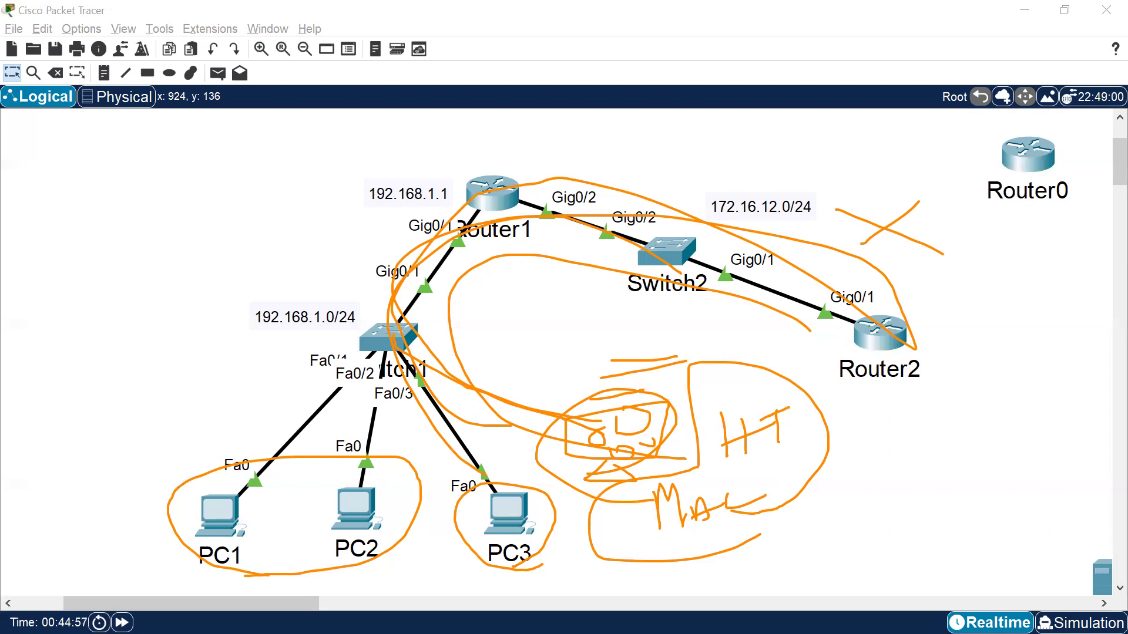
Switch to the notes and add an indented "Port Security" line under DHCP Attack, with blank lines above it.
key("Escape")
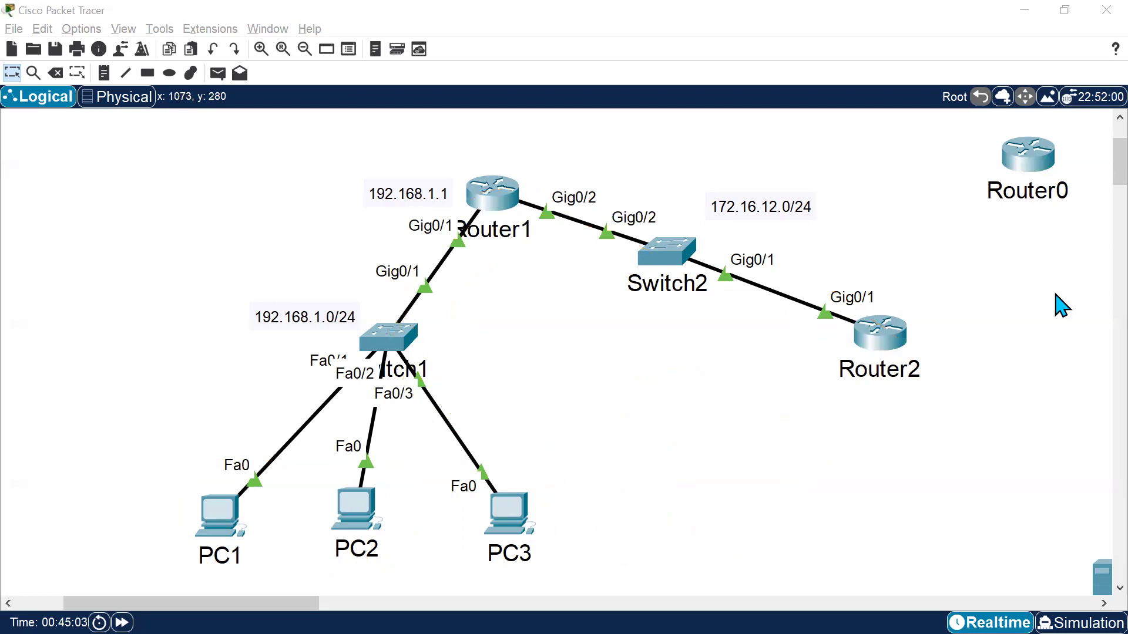
key("alt+Tab")
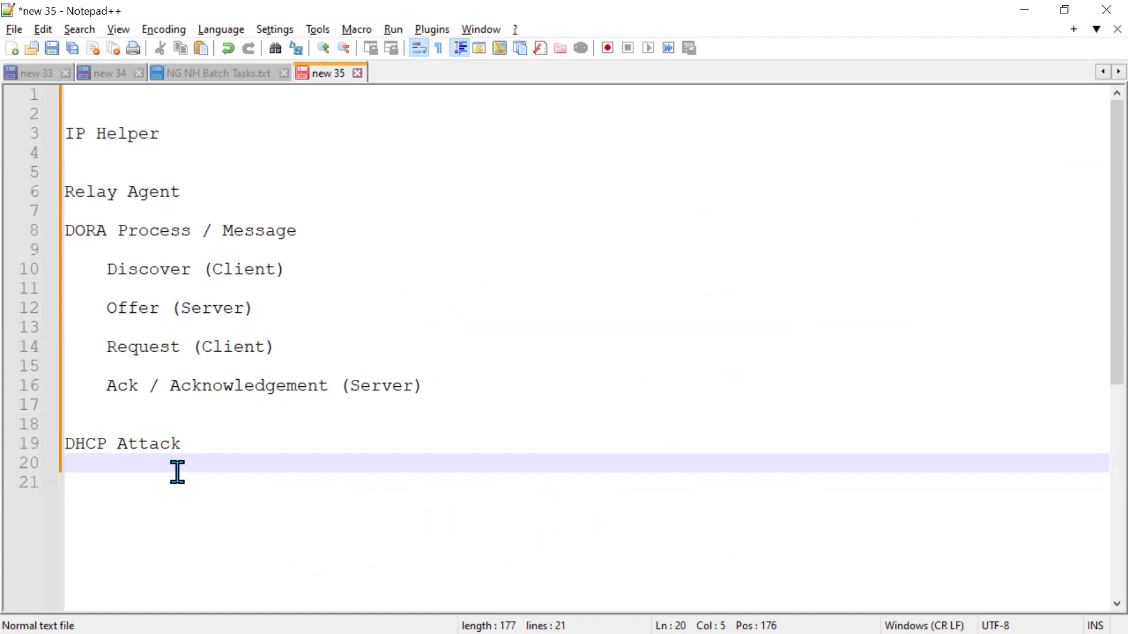
type("P")
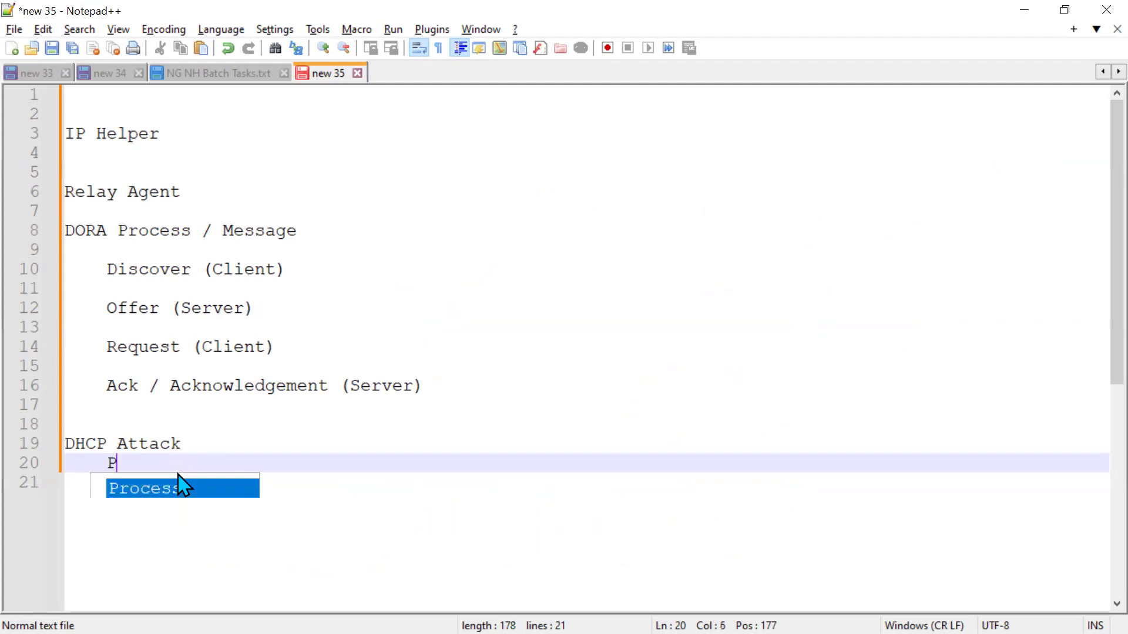
type("ort Security")
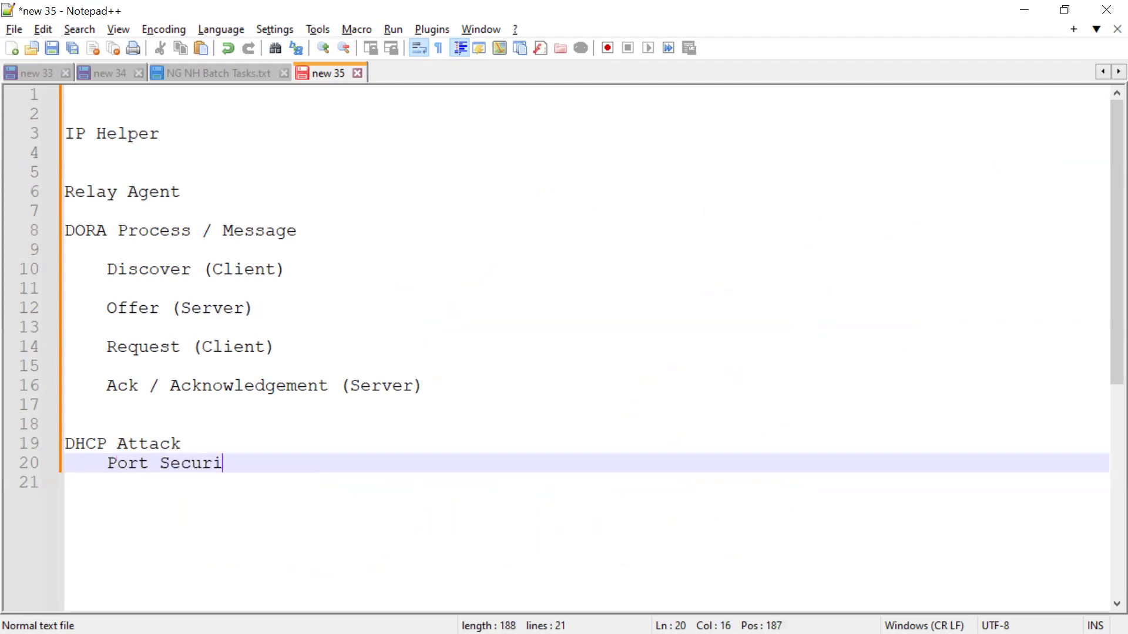
key("Up")
key("Right")
key("Return")
key("Return")
key("Return")
key("Up")
key("Up")
key("Up")
key("Left")
key("Return")
key("Tab")
Write the line "Any malicious user can connect / No verification or decision process for Network Security" under DHCP Attack.
type("Any mal")
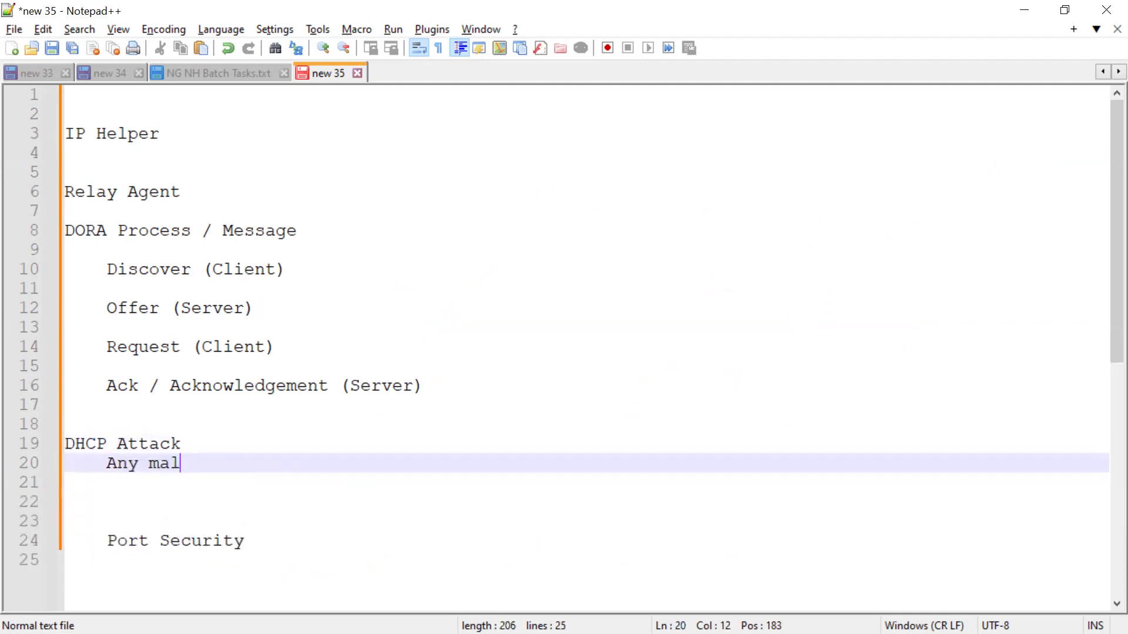
type("icious ")
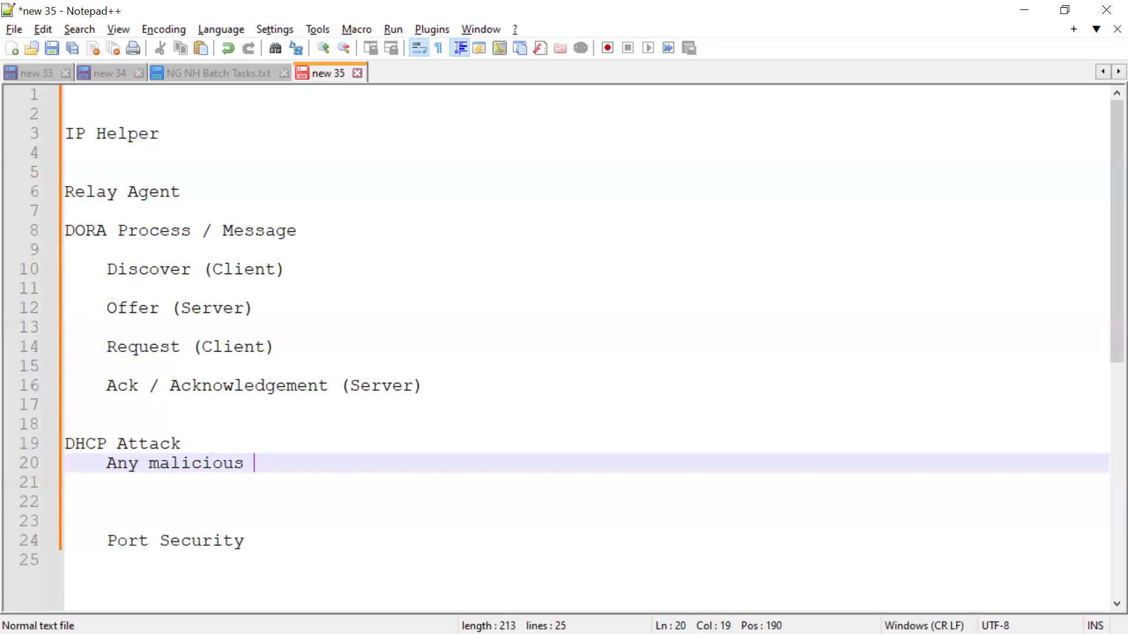
type("user can ")
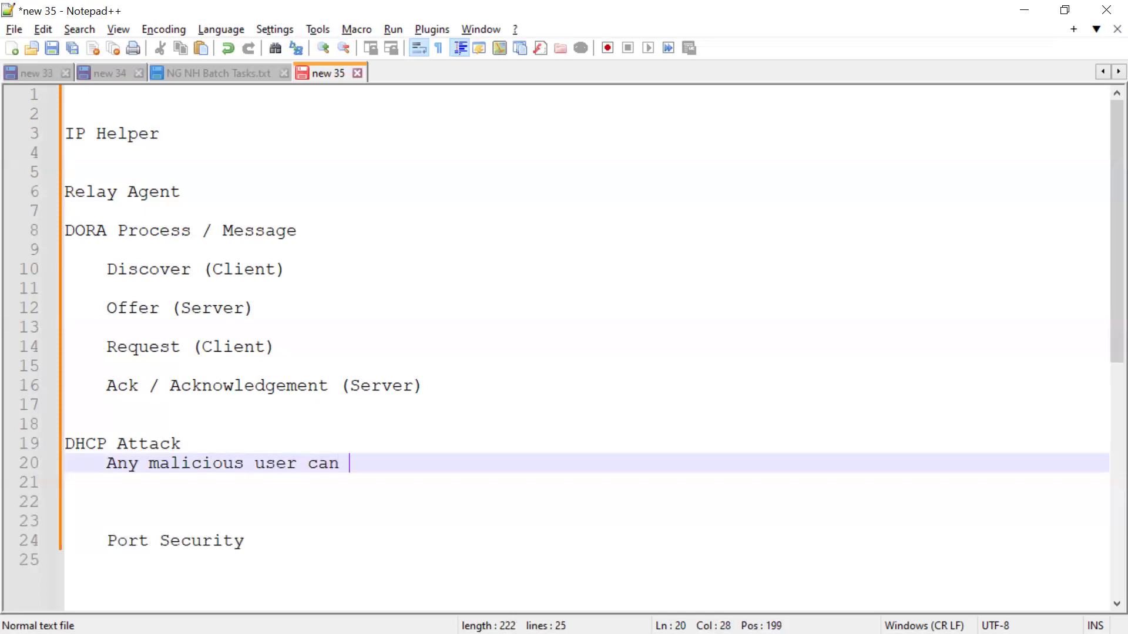
type("connectct")
key("BackSpace")
key("BackSpace")
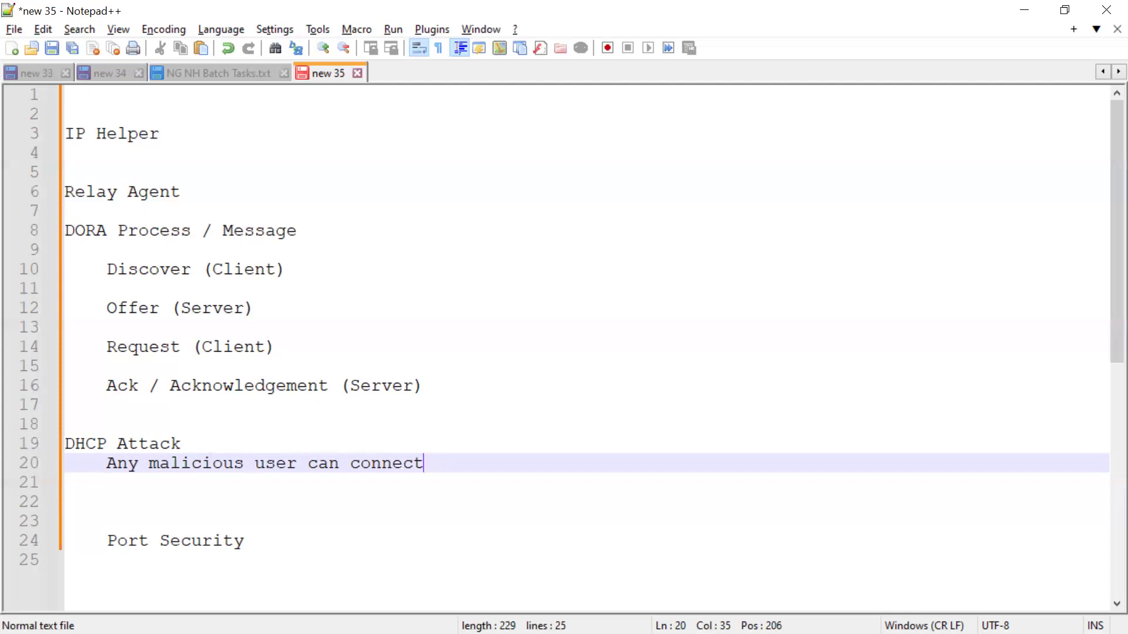
type("/ No verification ot")
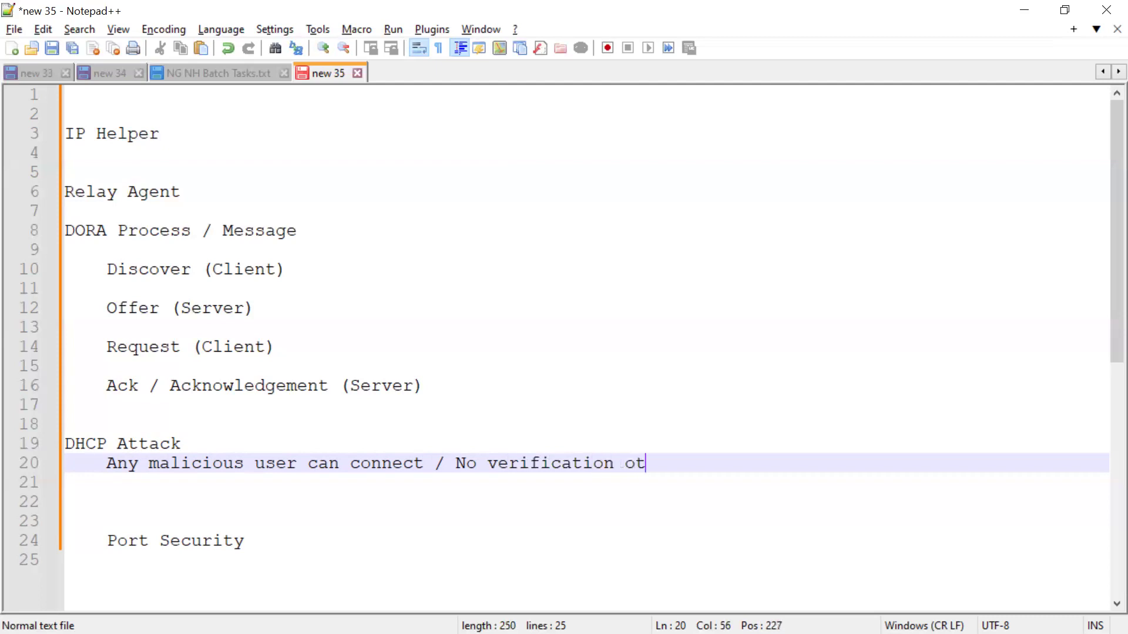
key("BackSpace")
key("BackSpace")
type("r ")
type("des")
type("isio")
key("BackSpace")
key("BackSpace")
key("BackSpace")
key("BackSpace")
key("BackSpace")
type("cision [roc")
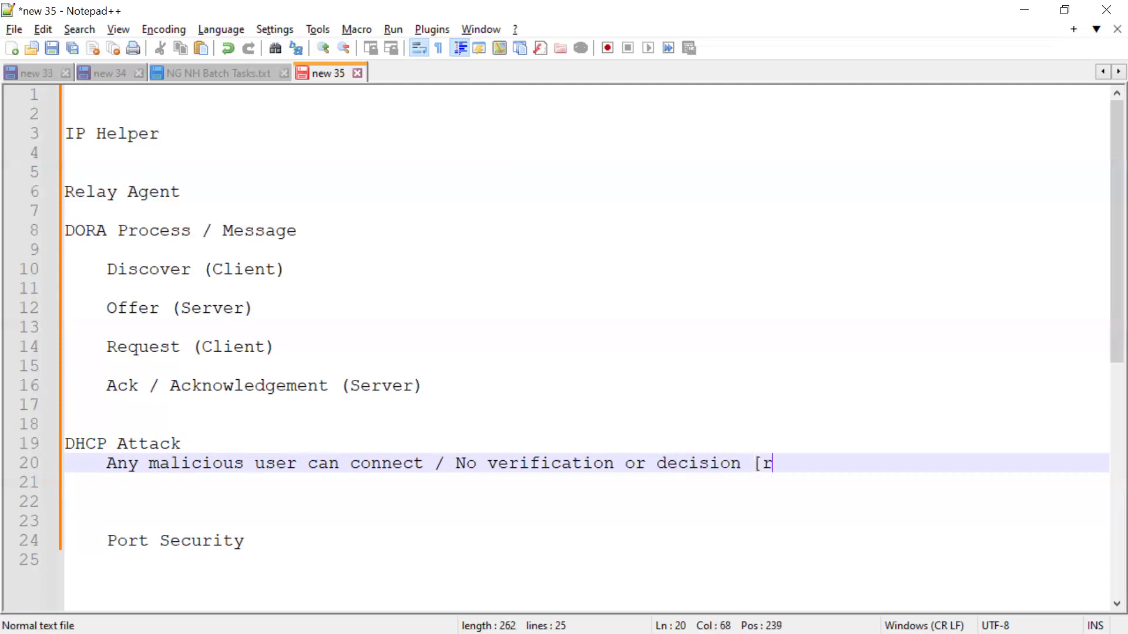
key("BackSpace")
key("BackSpace")
key("BackSpace")
key("BackSpace")
type("process for s")
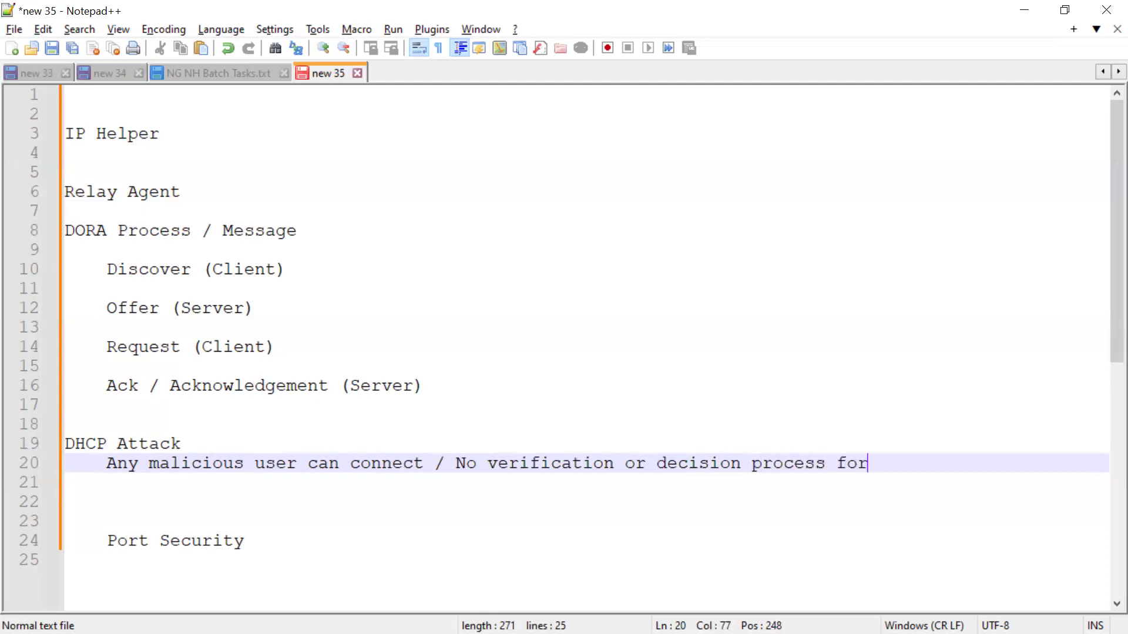
key("BackSpace")
type("Network Security")
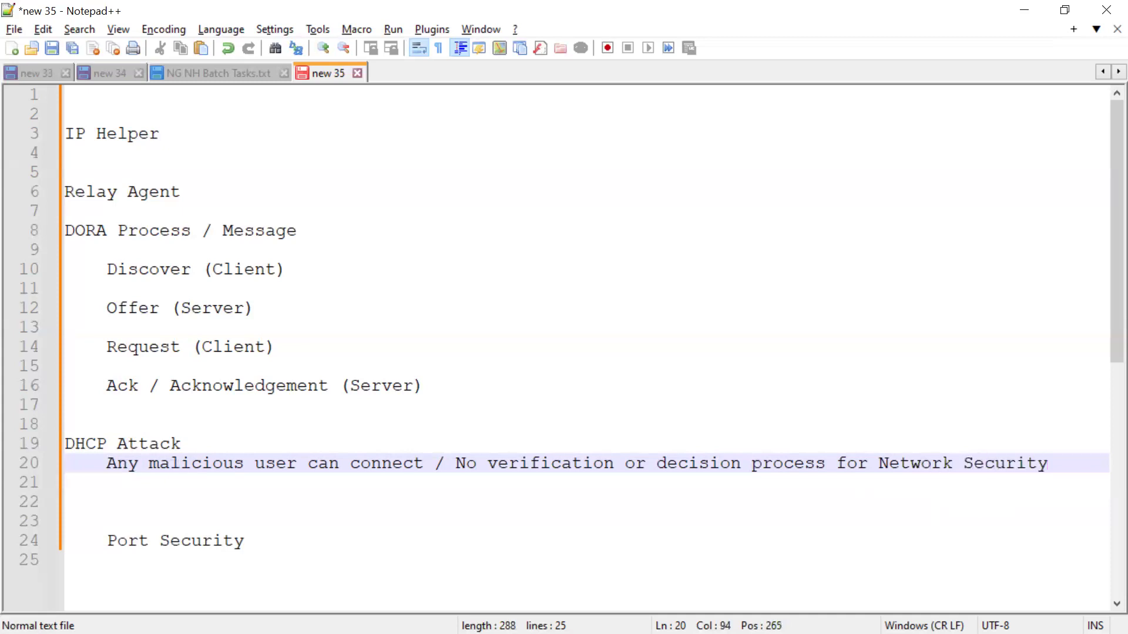
key("Return")
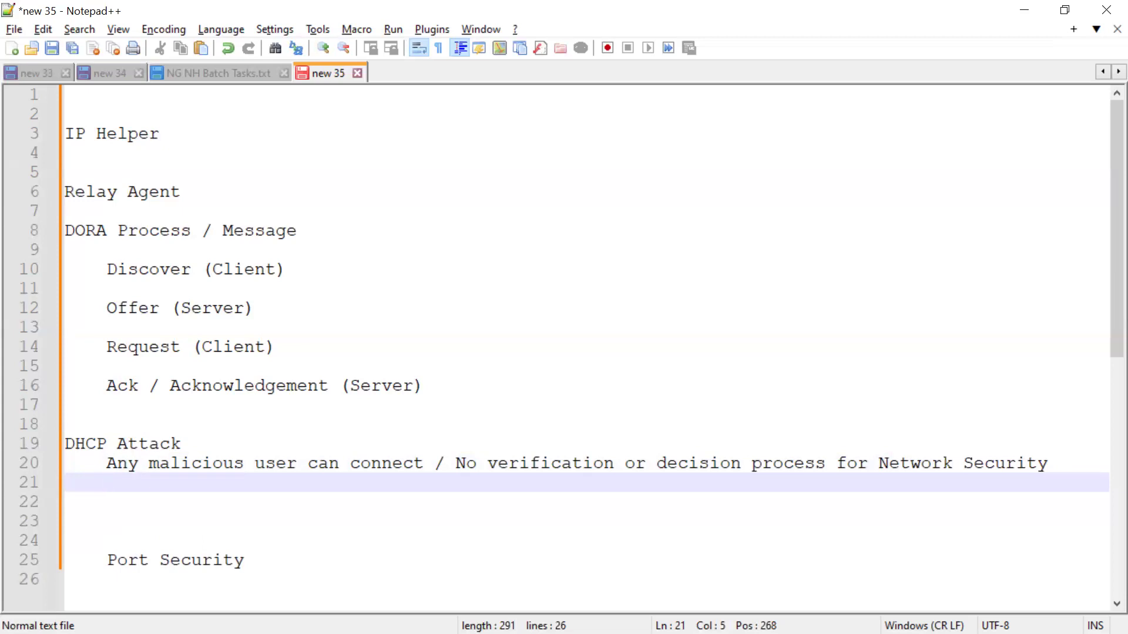
Add a "DHCP Rouge Server" subheading below the description line.
key("Return")
type("D")
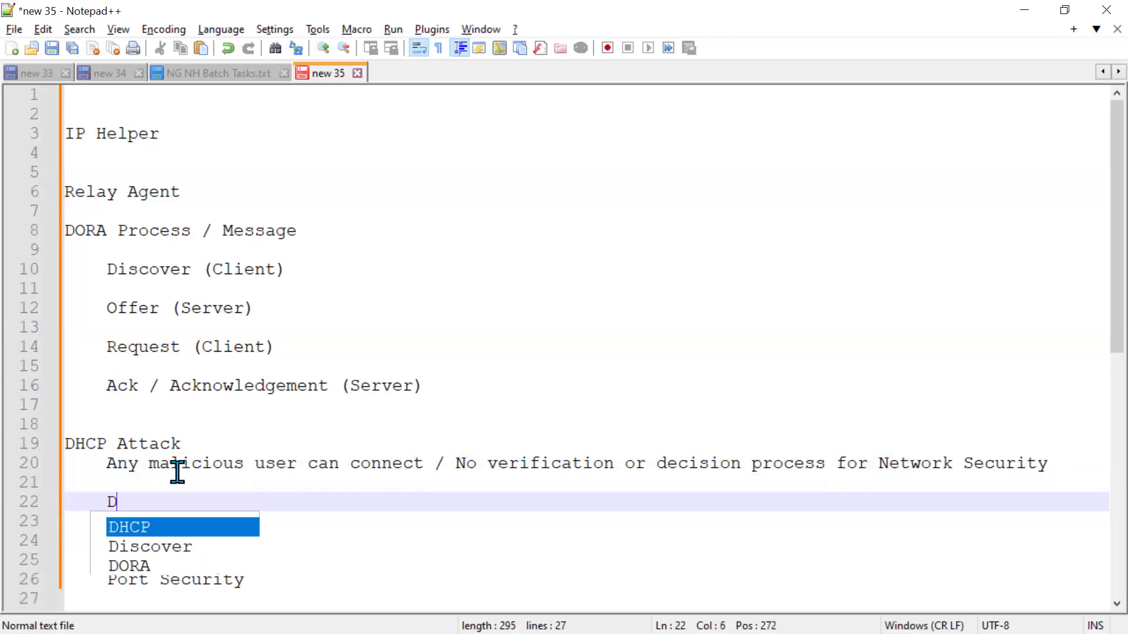
type("HCP Rough Ser")
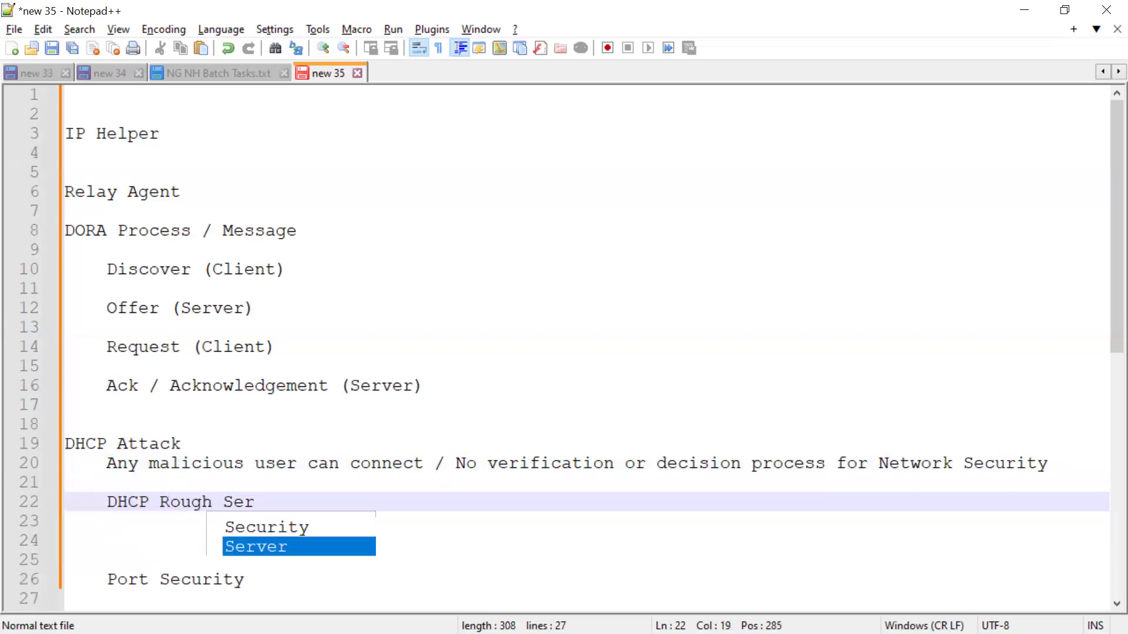
key("Left")
key("Left")
key("Left")
key("Left")
key("BackSpace")
type("e")
key("End")
key("Down")
key("Up")
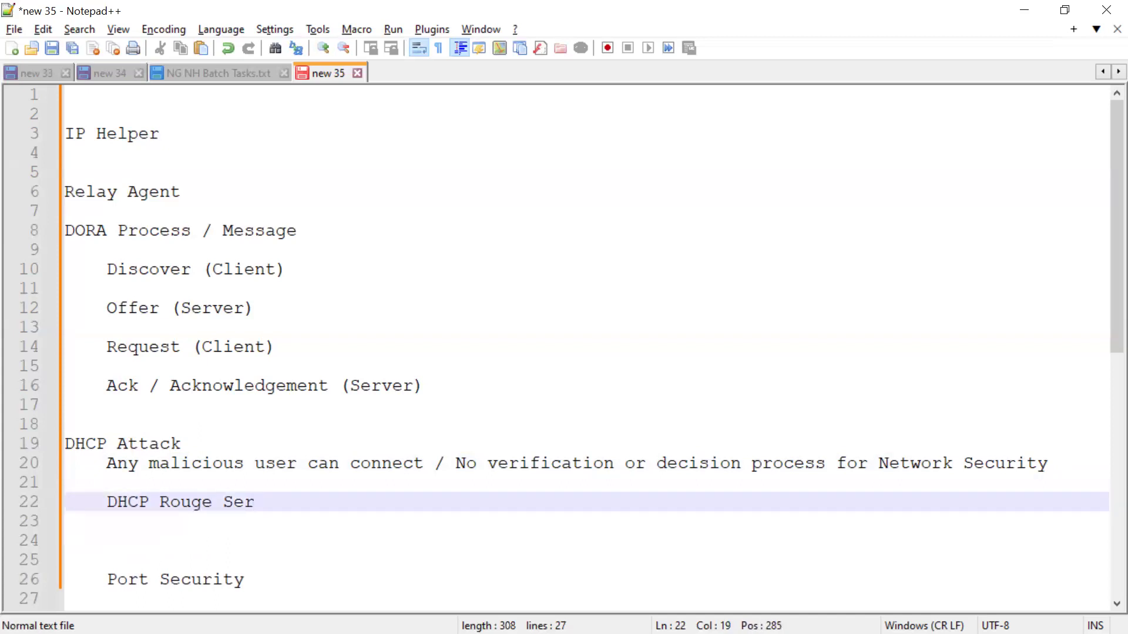
type("ver")
key("Return")
key("BackSpace")
key("BackSpace")
key("Return")
key("BackSpace")
key("BackSpace")
key("Return")
Add an indented "Fake DHCP Server" line under the DHCP Rouge Server subheading.
key("Tab")
type("Fa")
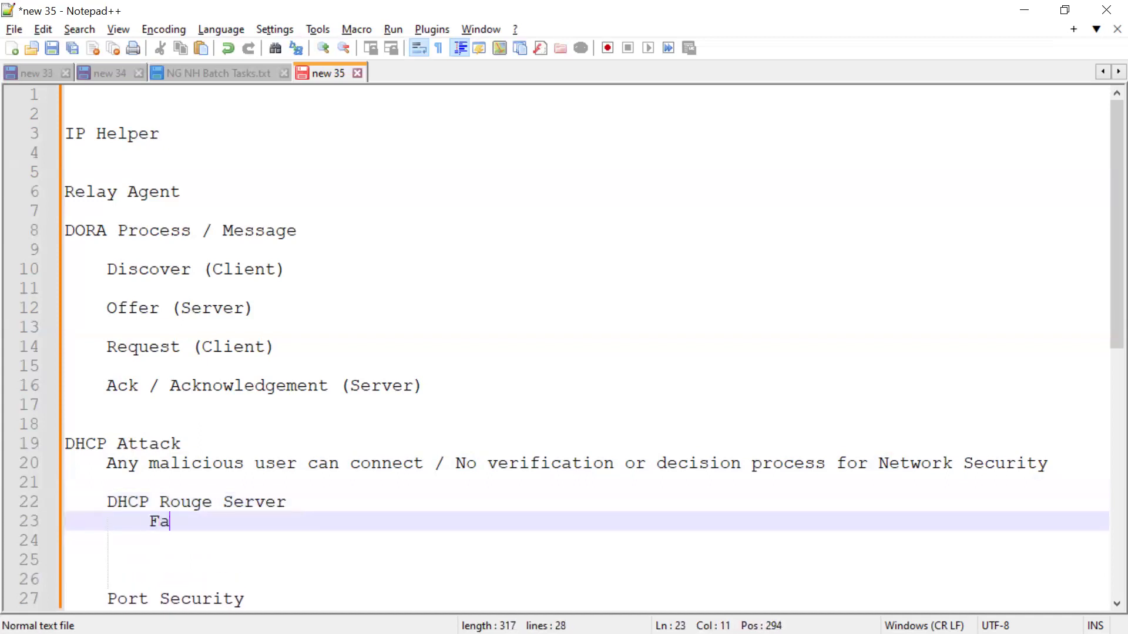
type("ke DGHC")
key("BackSpace")
key("BackSpace")
key("BackSpace")
type("HCP Server")
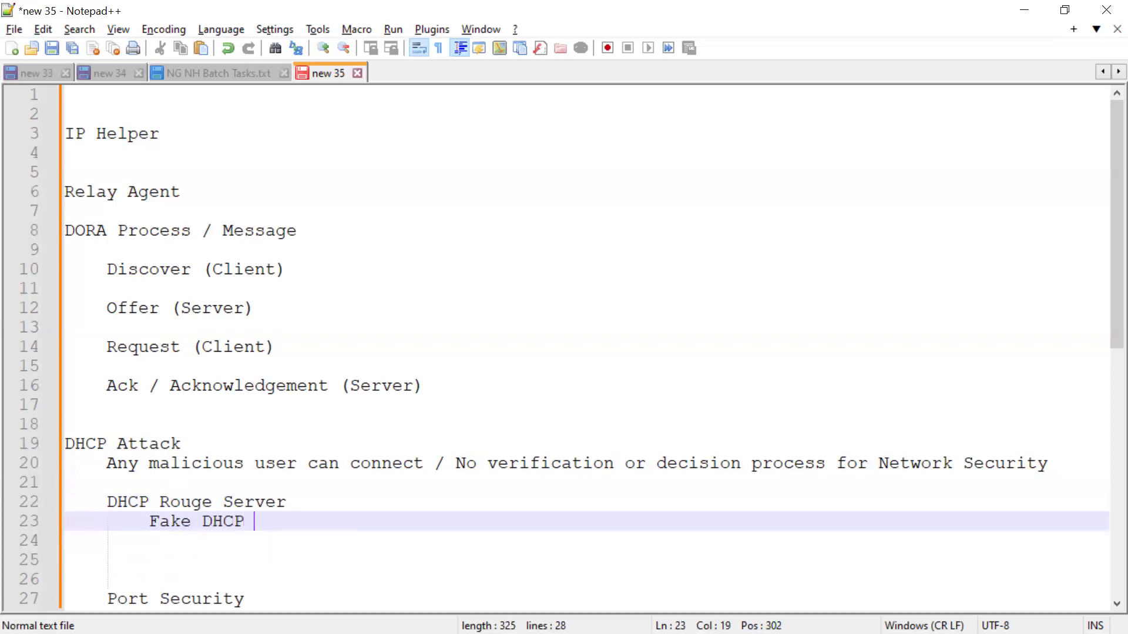
key("Return")
key("Return")
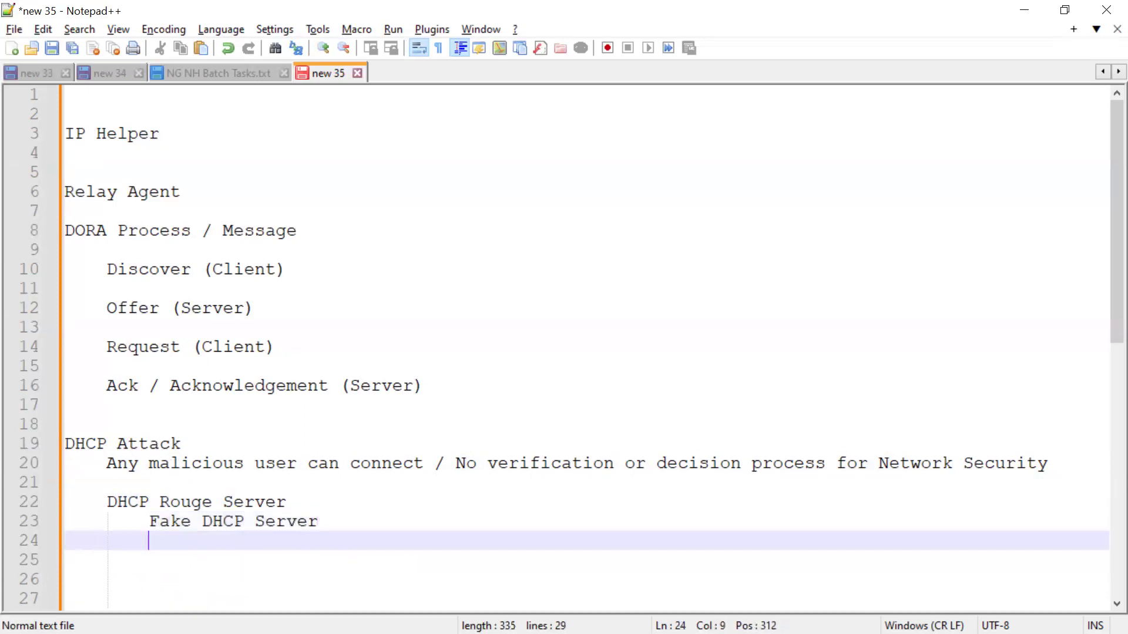
Add the line "Some normal User PC try to act as a DHCP Server" below Fake DHCP Server.
type("Some no")
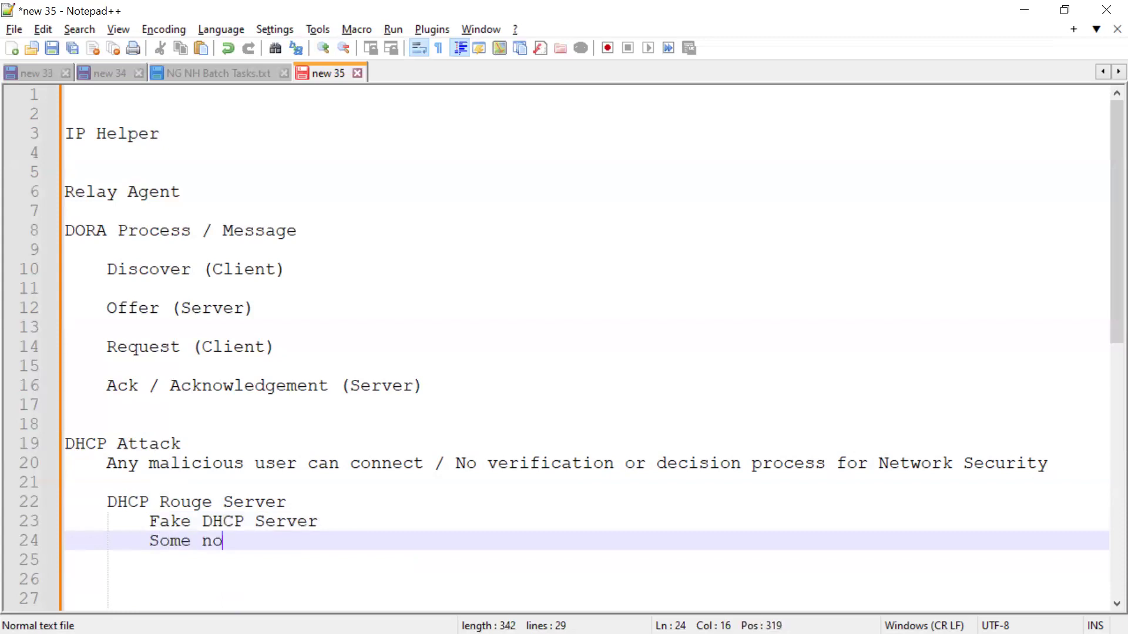
type("rmal PC")
key("Left")
key("Left")
key("Left")
key("Left")
key("Right")
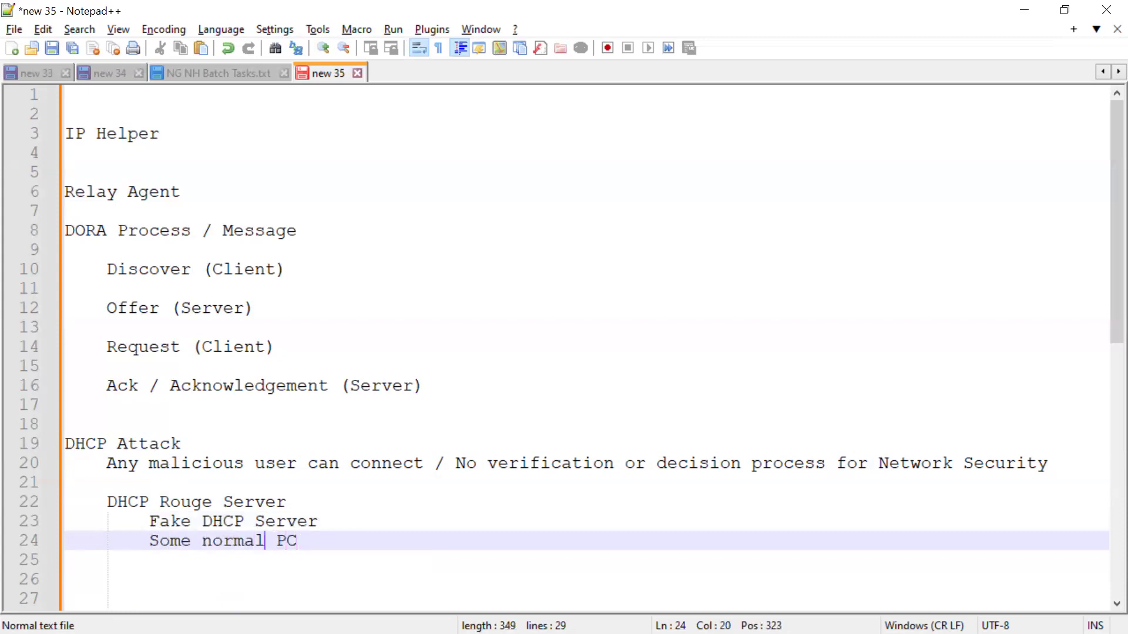
type("User")
key("Right")
key("Right")
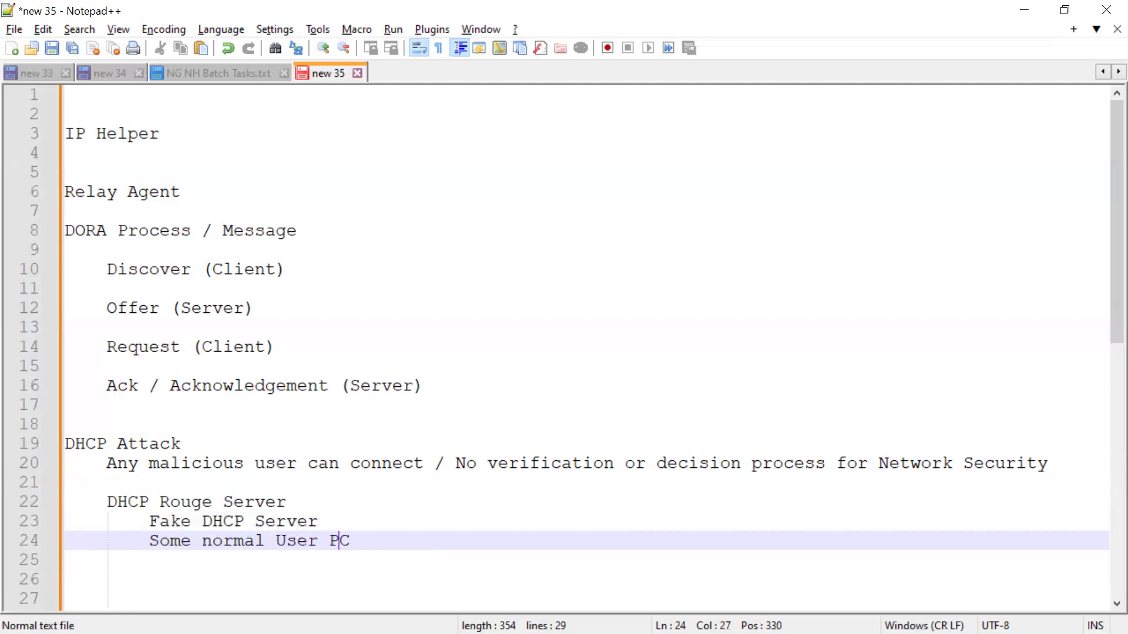
key("Down")
key("Up")
type("try to ac")
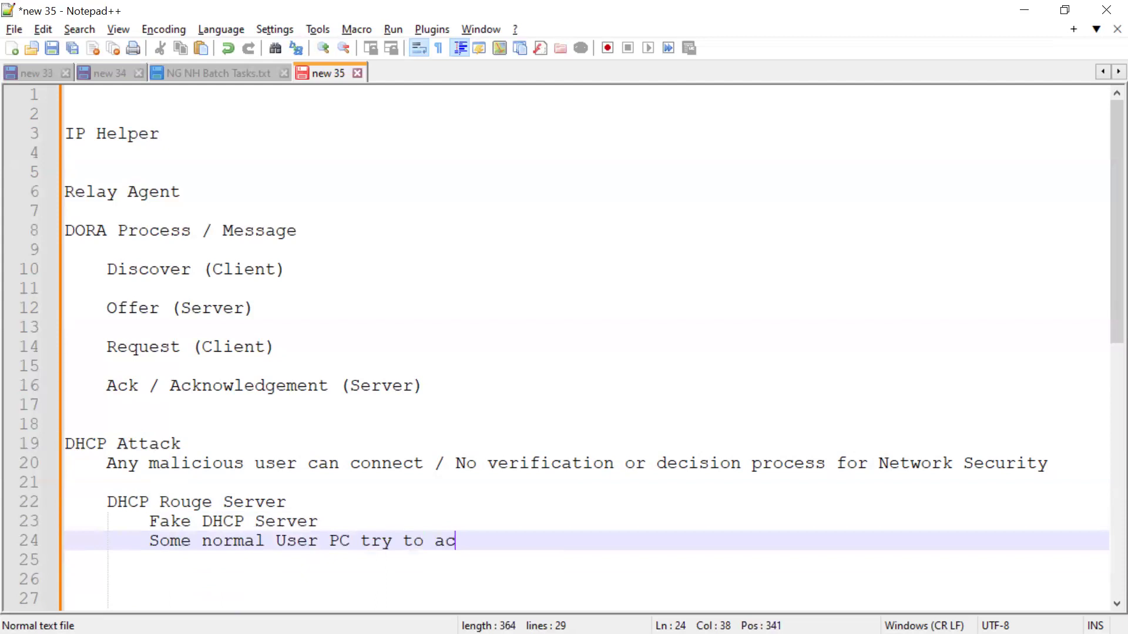
type("t as a ")
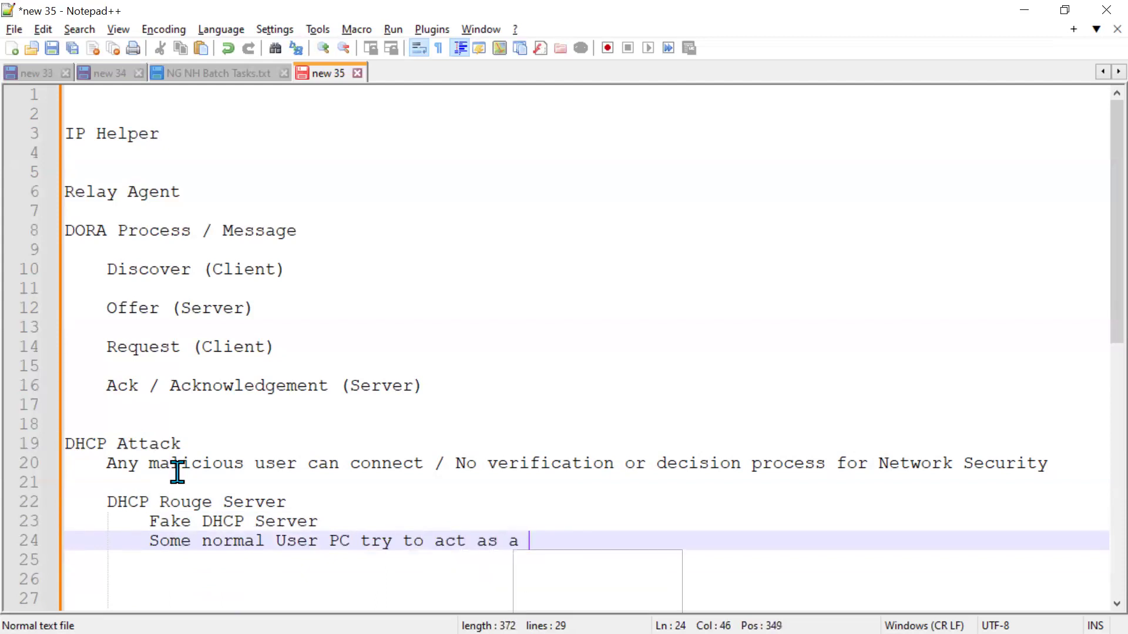
type("DHCP Server")
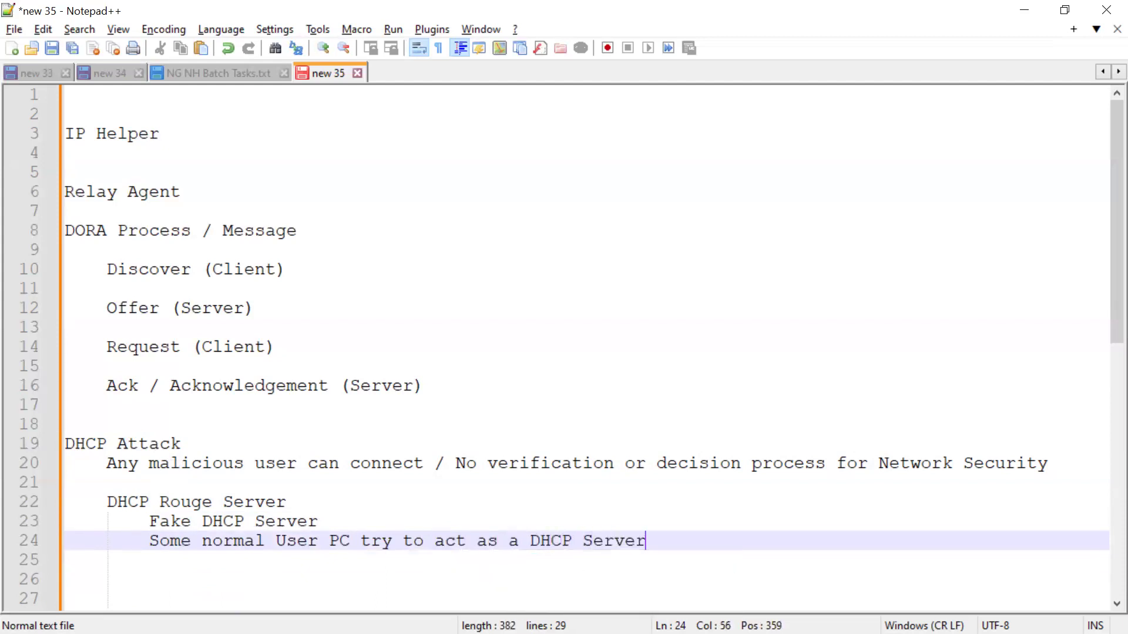
key("Return")
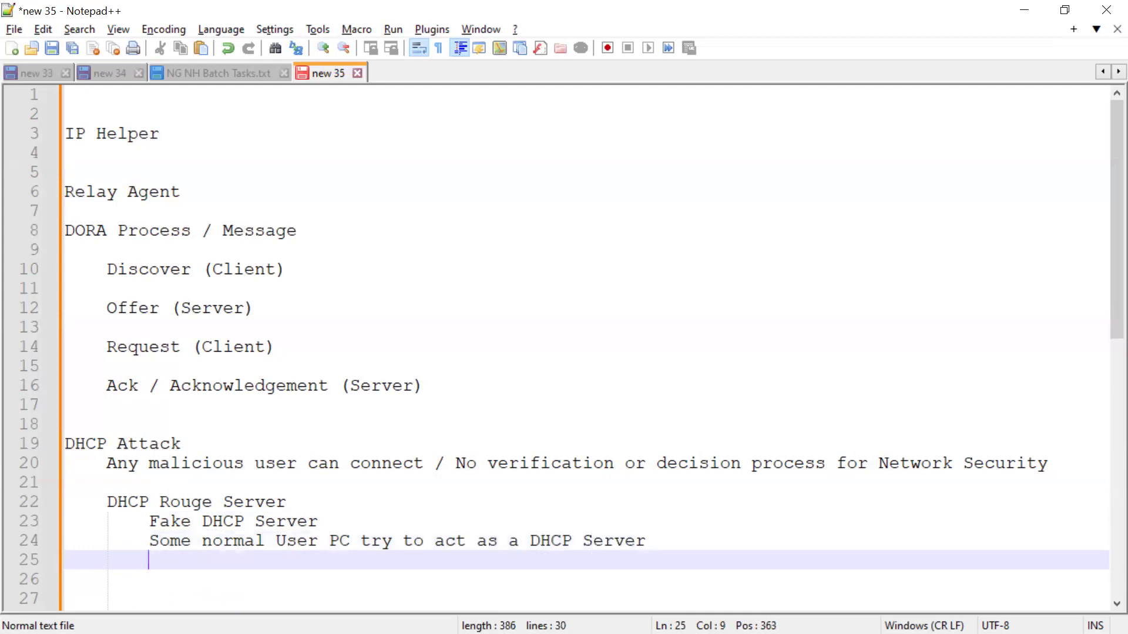
Add a "DHCP Starrvation" subheading below the rogue server lines, followed by blank lines.
left_click_drag(107, 502, 158, 503)
left_click_drag(256, 502, 287, 502)
left_click(141, 576)
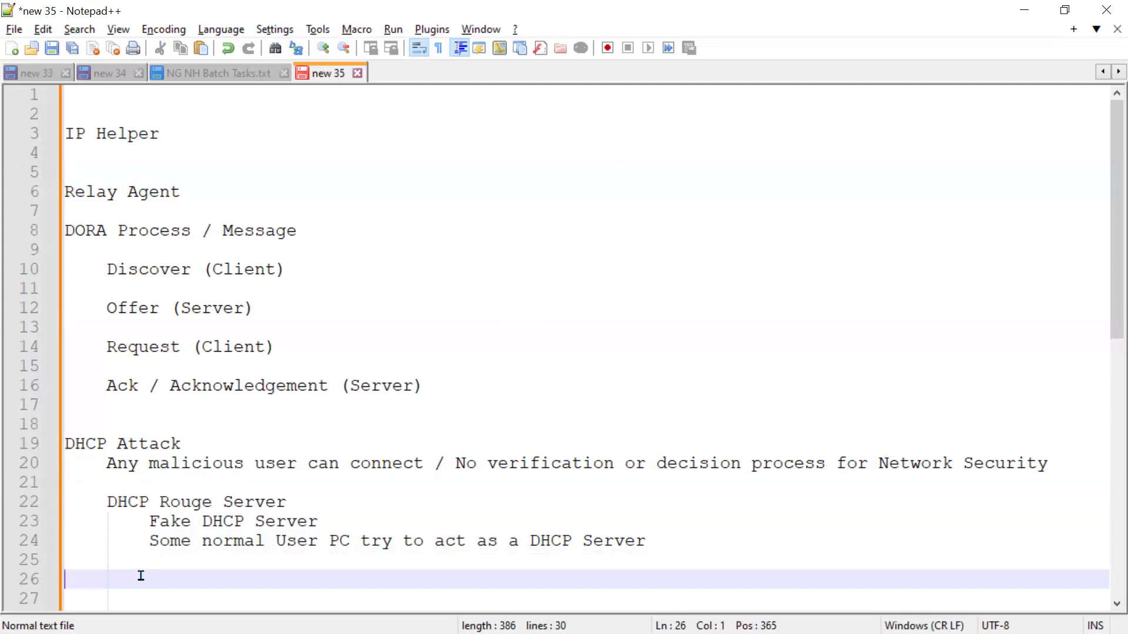
key("Tab")
type("DHCP S")
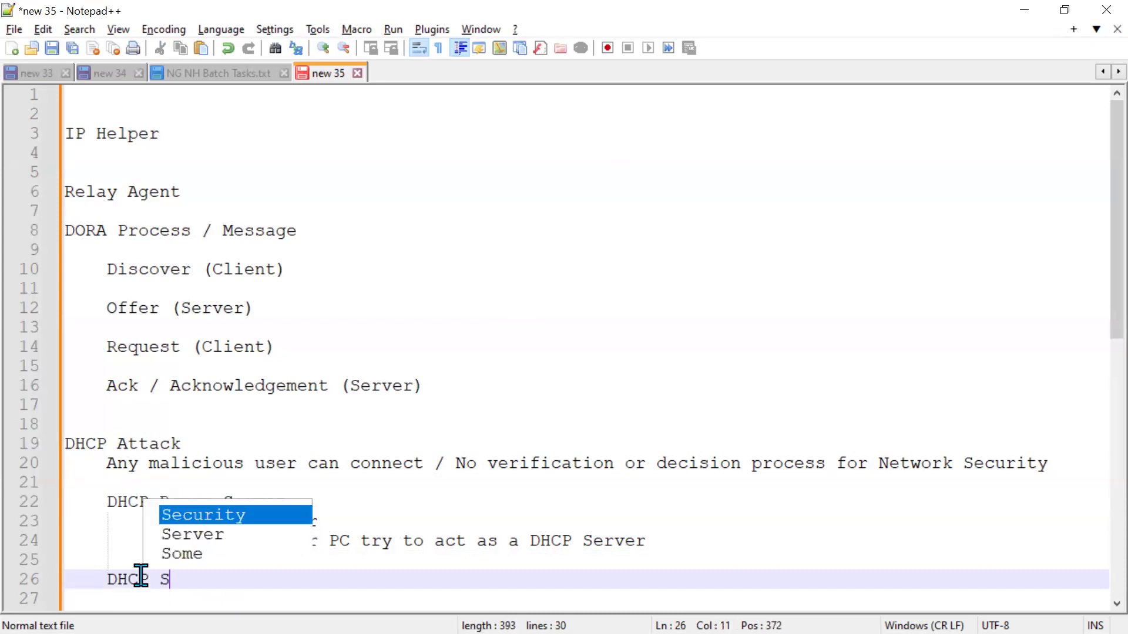
type("tarrvation")
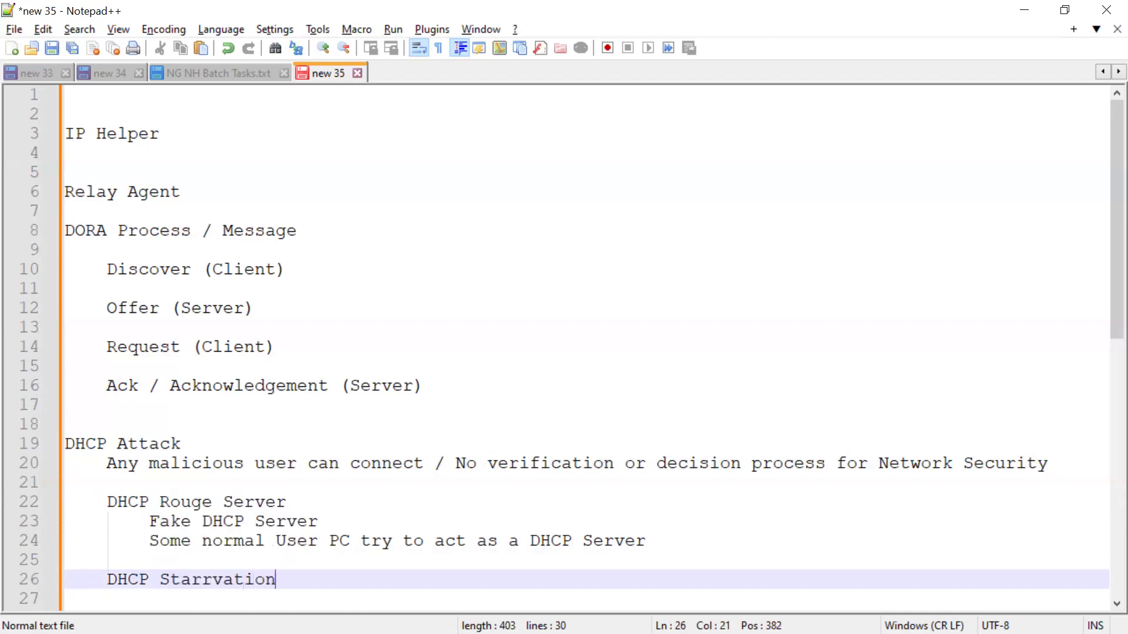
key("Down")
key("Return")
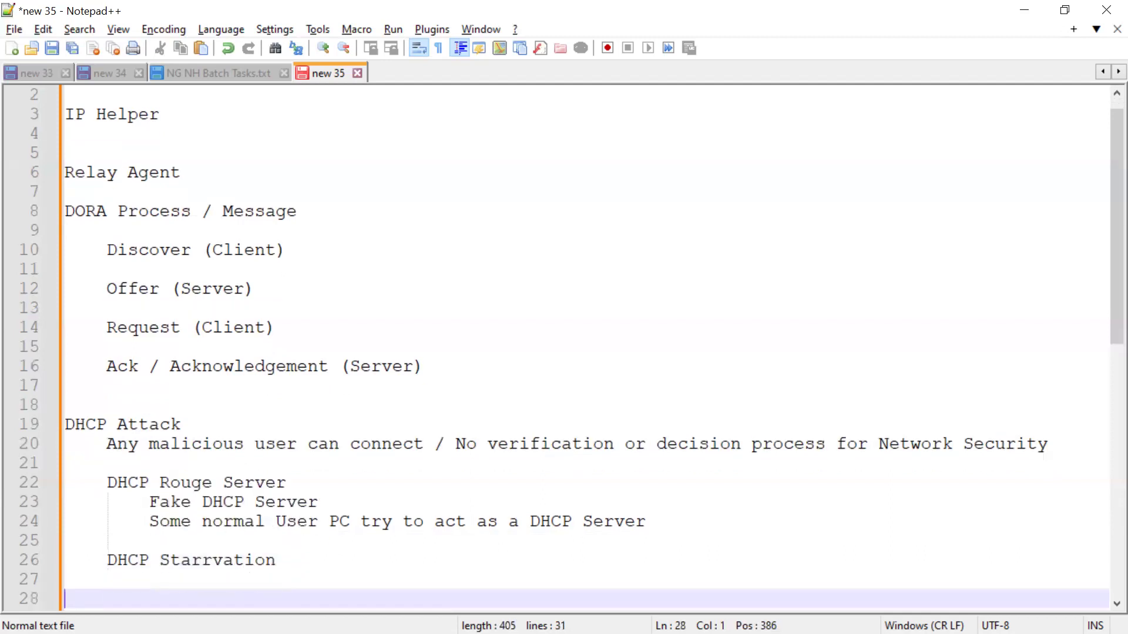
key("Down")
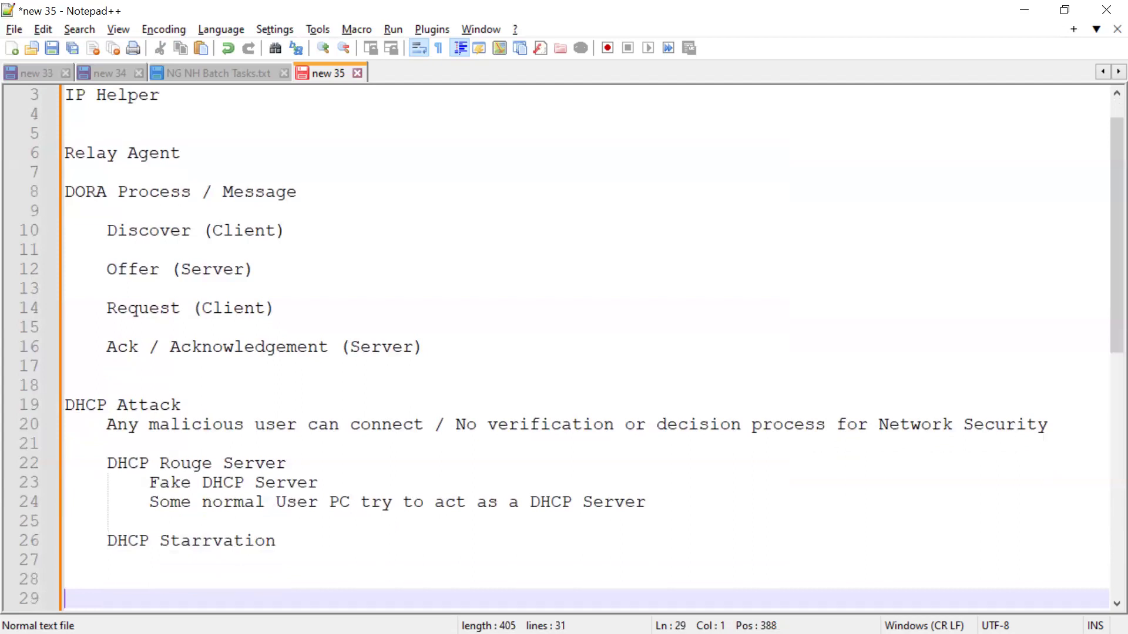
Glance at the Packet Tracer topology, then return to the notes and review the DHCP attack section.
key("alt+Tab")
left_click_drag(586, 421, 513, 467)
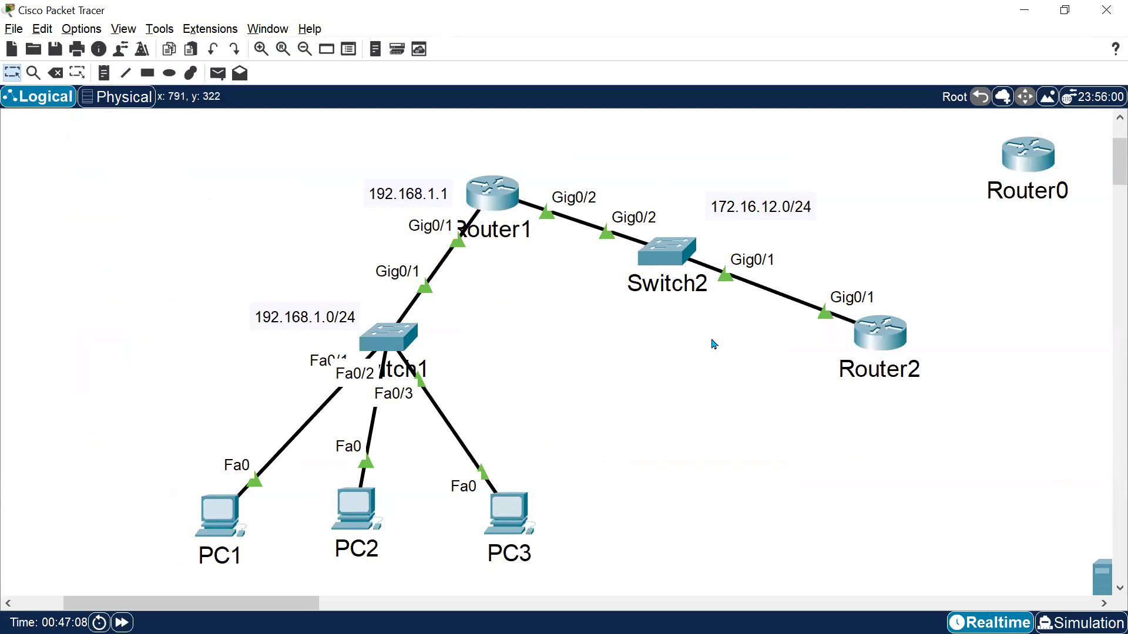
key("alt+Tab")
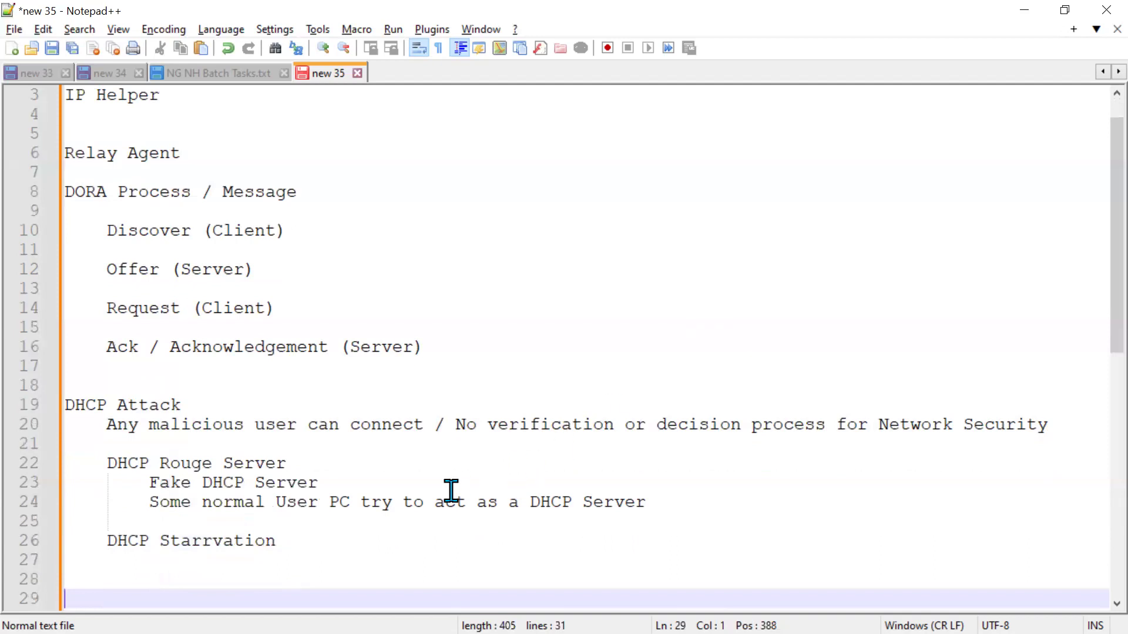
left_click_drag(97, 542, 422, 533)
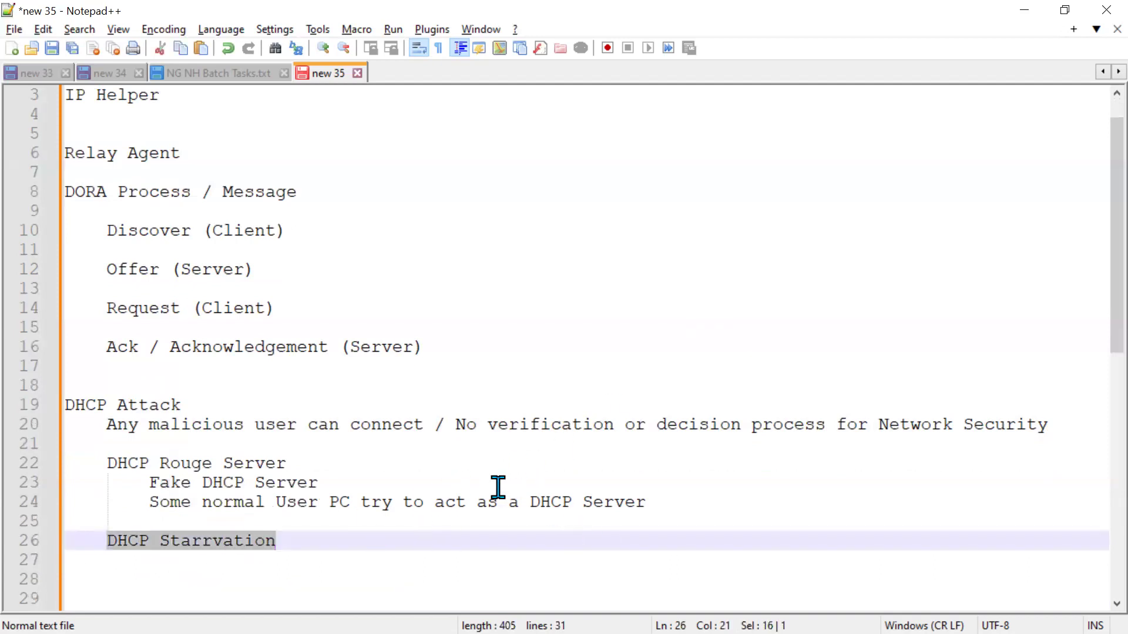
scroll(252, 397, "down", 5)
left_click(214, 294)
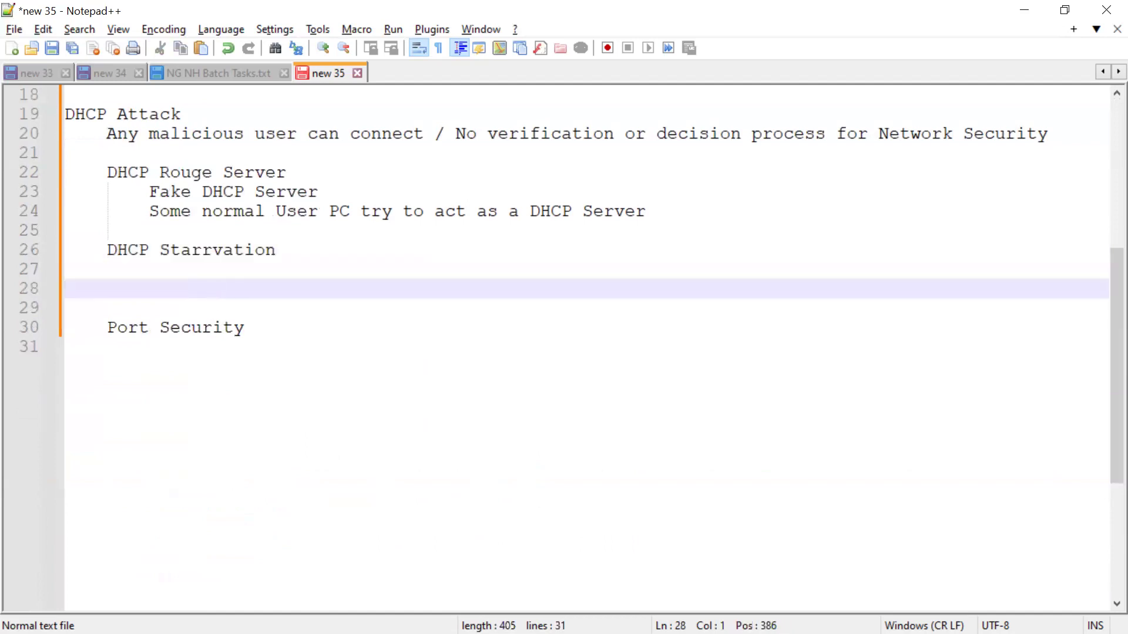
Insert blank lines and add an indented "DHCP Snooping" line above Port Security.
key("Return")
key("Return")
key("Up")
key("Return")
key("Up")
key("Tab")
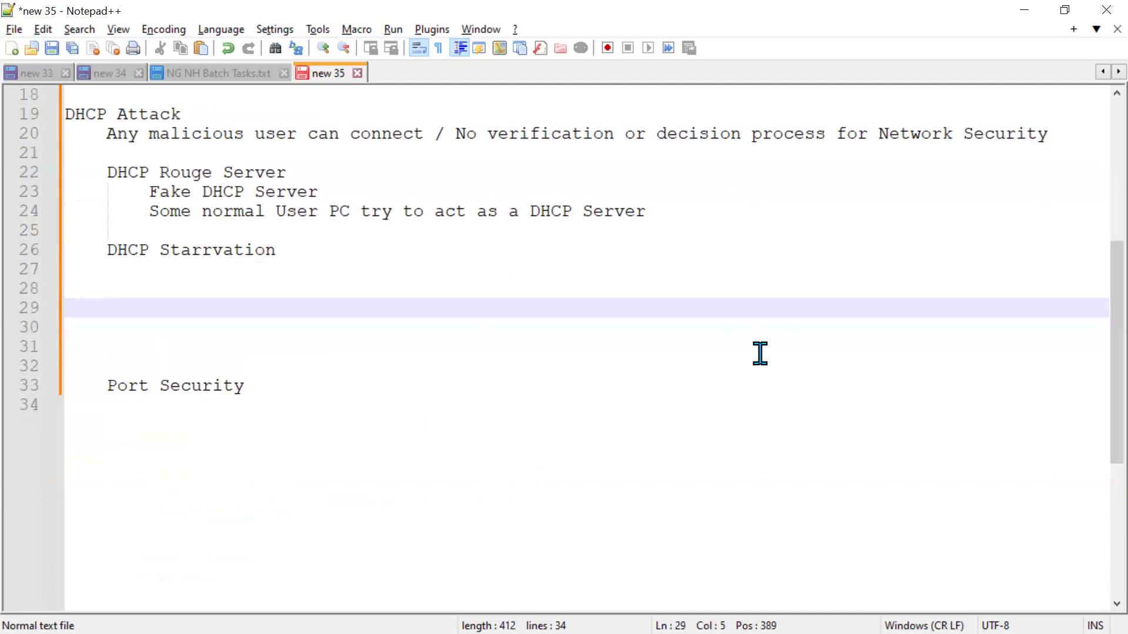
type("DHC")
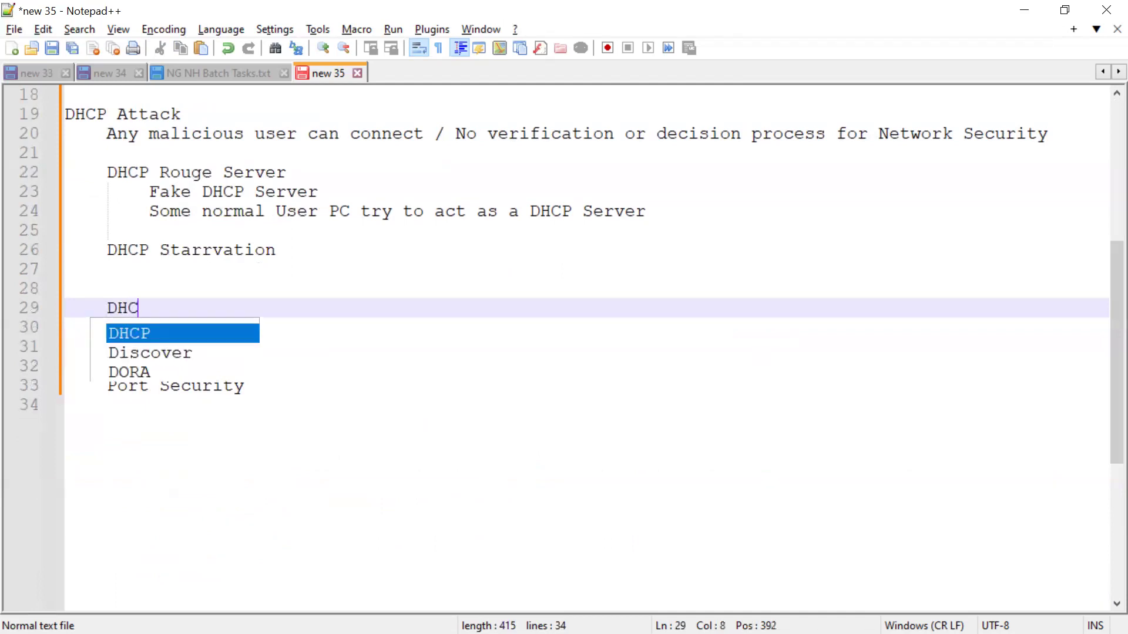
type("P Snooping")
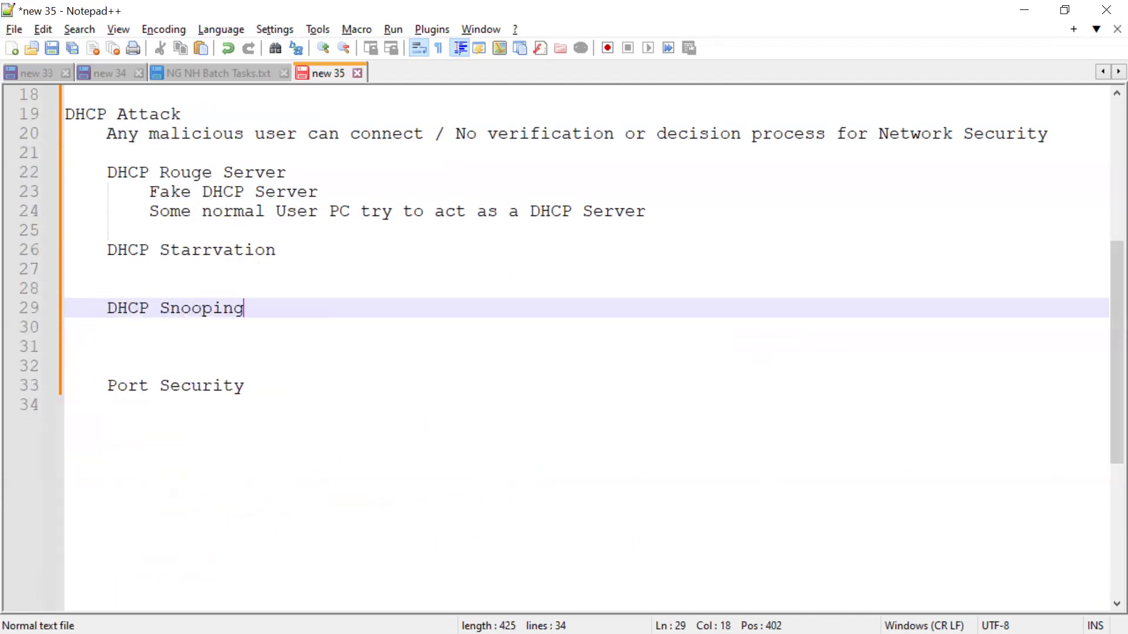
Add a top-level "DHCP Security" heading directly above the DHCP Snooping line.
key("Up")
key("Right")
key("Left")
key("Right")
key("Up")
key("Up")
key("Up")
key("Up")
key("Up")
key("Up")
key("Up")
key("Up")
key("Up")
key("Up")
key("Up")
key("shift+Down")
key("shift+Down")
key("shift+Down")
key("shift+Down")
key("shift+Down")
key("shift+Down")
key("shift+Down")
key("shift+Down")
key("shift+Down")
key("shift+Down")
key("Right")
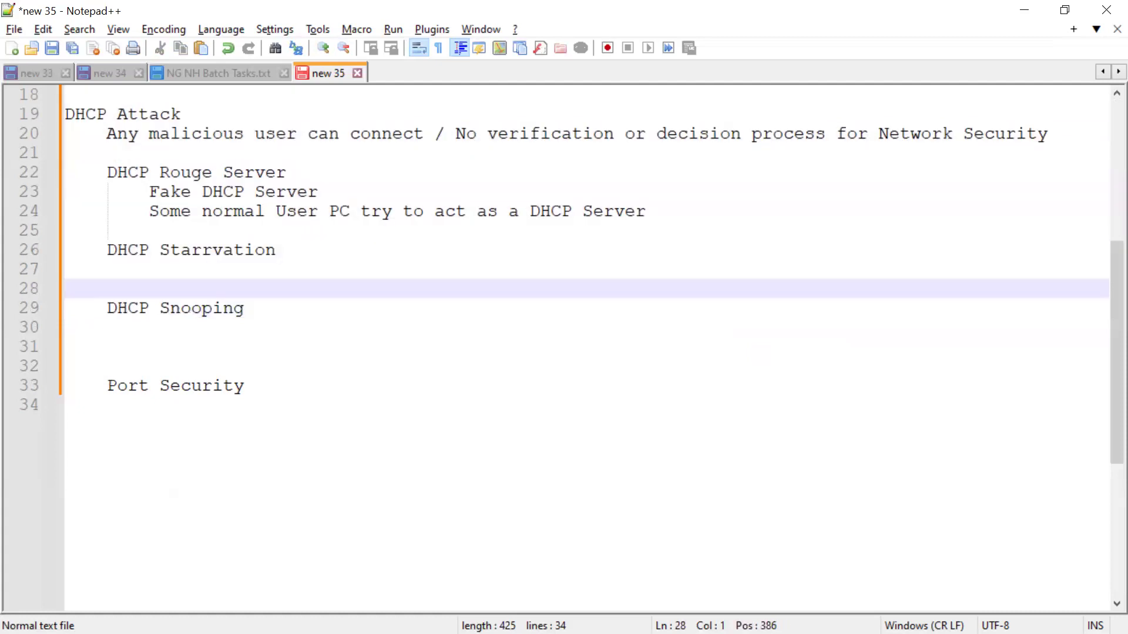
type("DHCP Security")
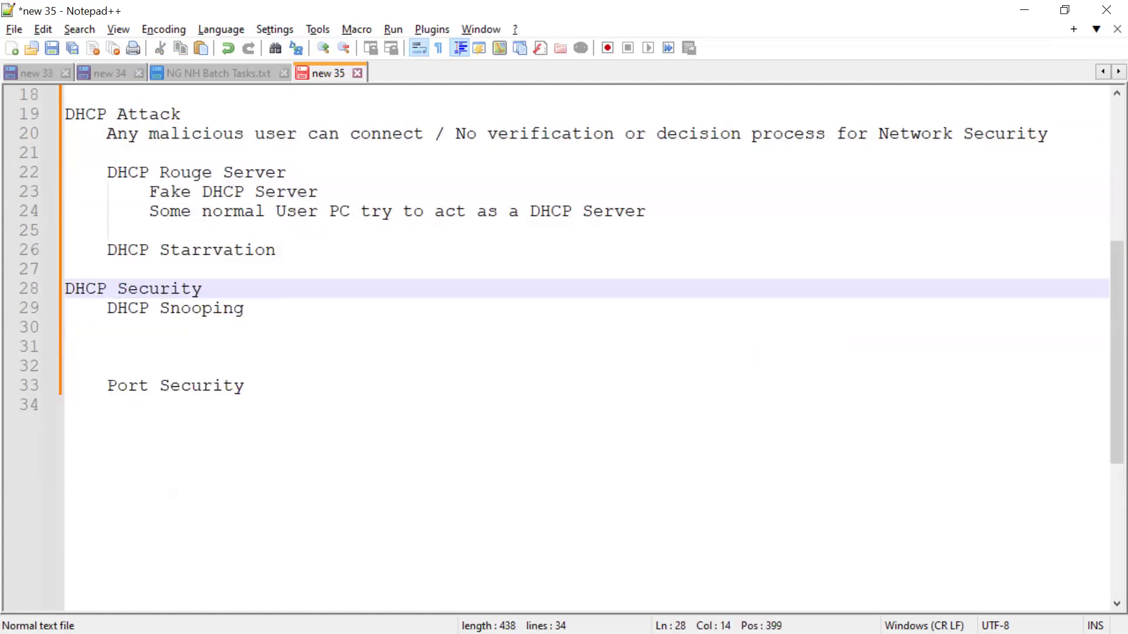
key("Right")
key("shift+Down")
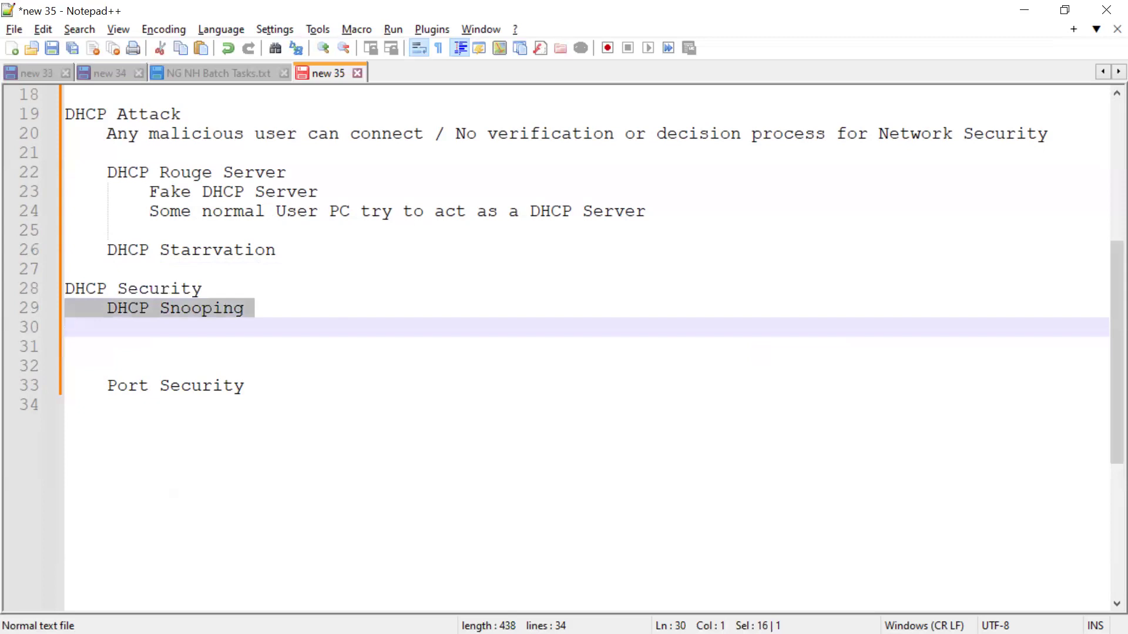
key("Down")
Examine the topology around Switch1, its PCs, and the uplink toward Router1 and Router2.
key("alt+Tab")
left_click_drag(498, 371, 329, 318)
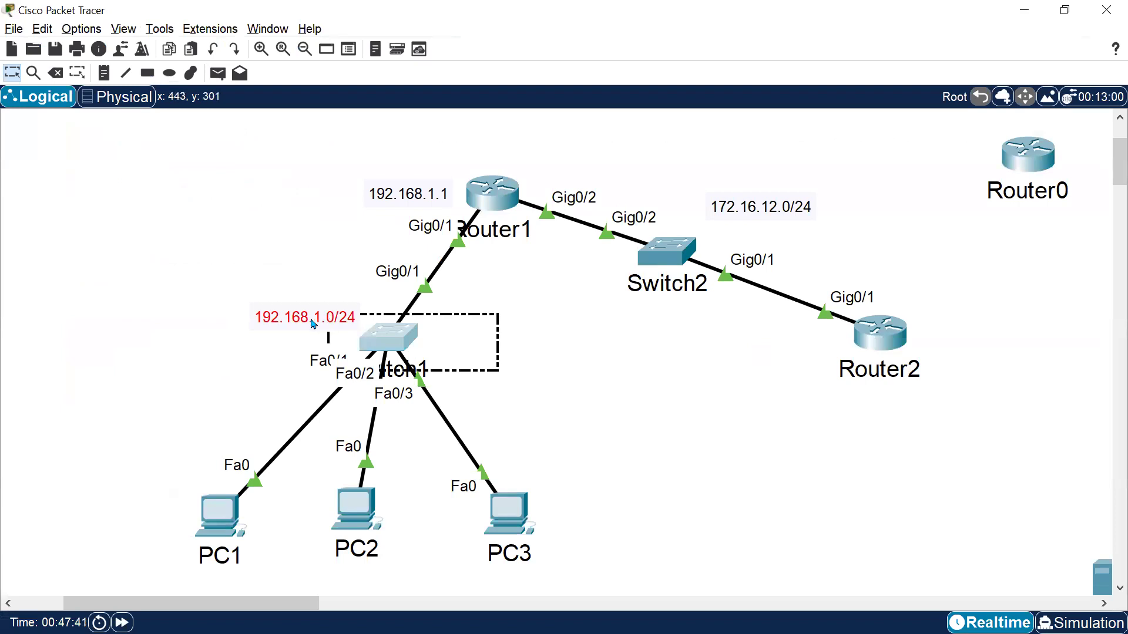
left_click(385, 335)
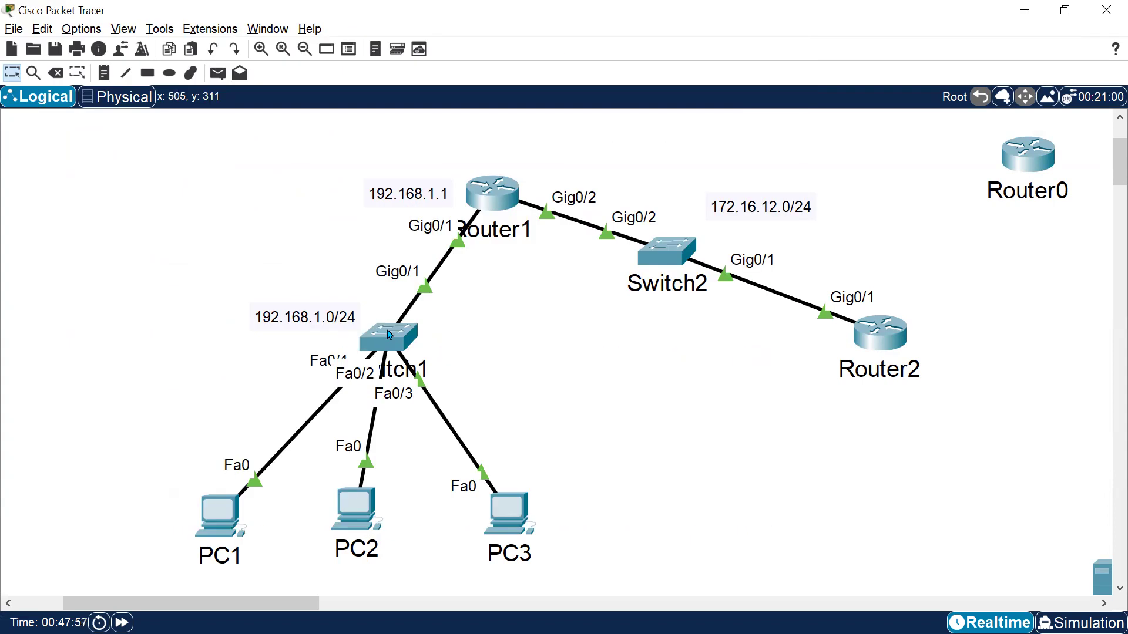
left_click_drag(290, 347, 457, 368)
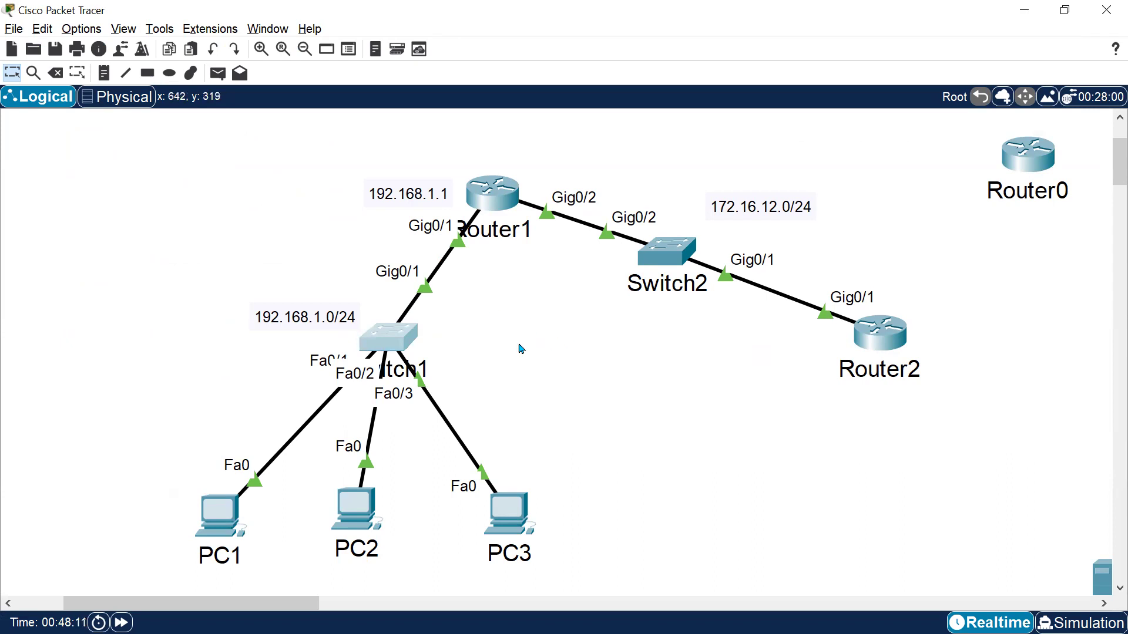
left_click_drag(414, 339, 531, 347)
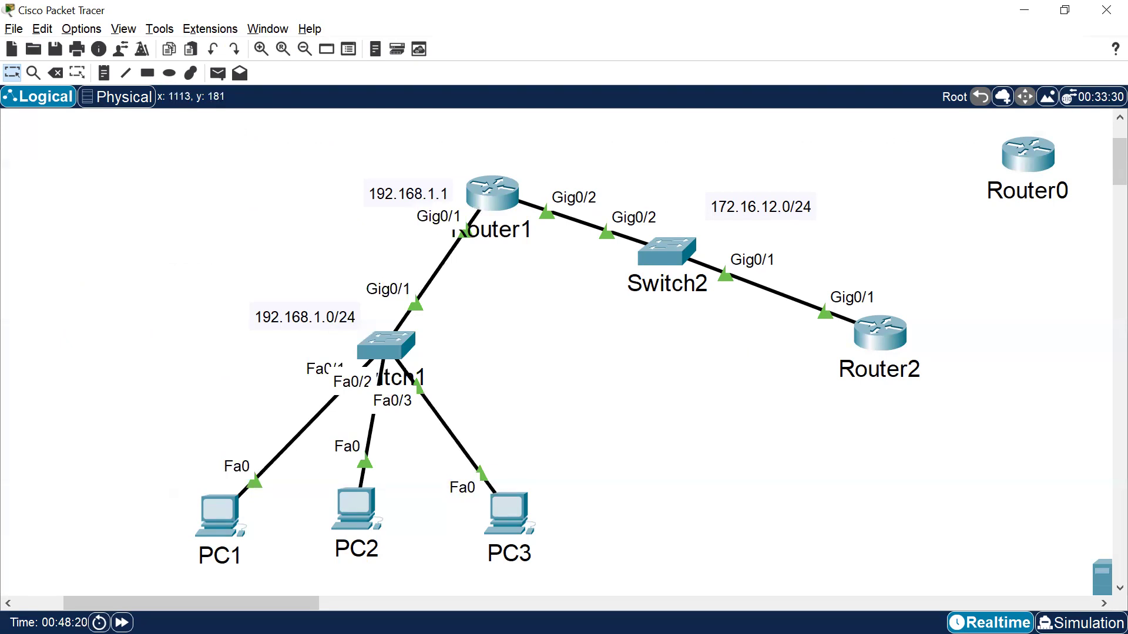
mouse_move(63, 364)
left_mouse_down()
mouse_move(62, 388)
mouse_move(164, 353)
mouse_move(83, 361)
left_mouse_up()
mouse_move(88, 424)
left_mouse_down()
mouse_move(81, 431)
mouse_move(107, 441)
mouse_move(94, 436)
left_mouse_up()
left_click_drag(101, 385, 78, 413)
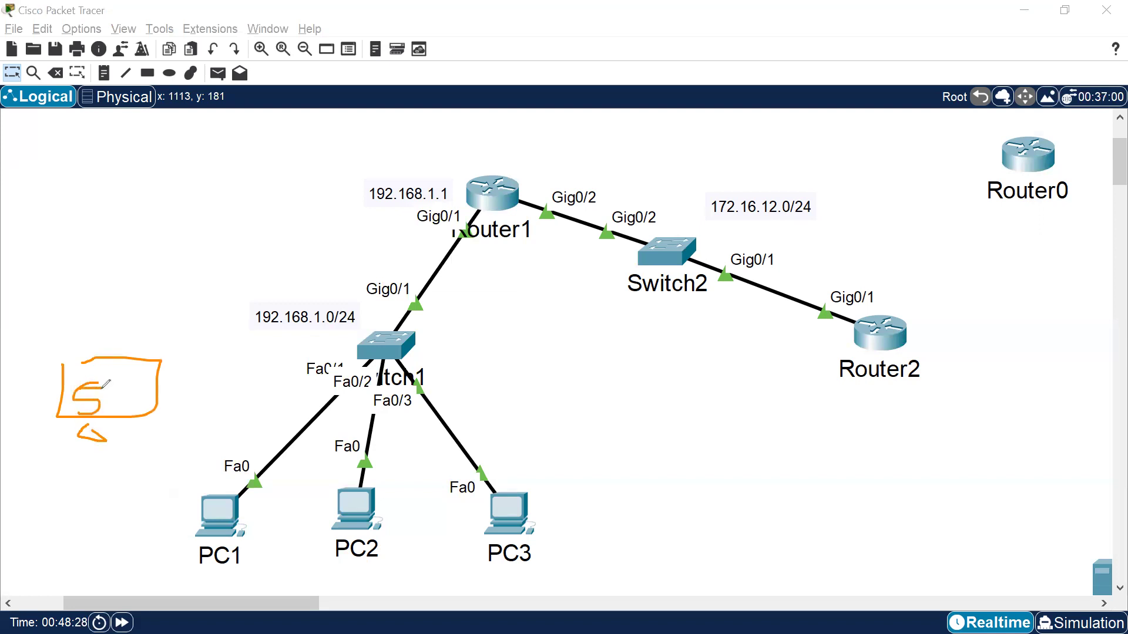
left_click_drag(149, 388, 368, 348)
left_click_drag(178, 513, 301, 402)
left_click_drag(300, 490, 351, 389)
mouse_move(415, 496)
left_mouse_down()
mouse_move(392, 389)
mouse_move(216, 390)
left_mouse_up()
left_click_drag(426, 332, 466, 242)
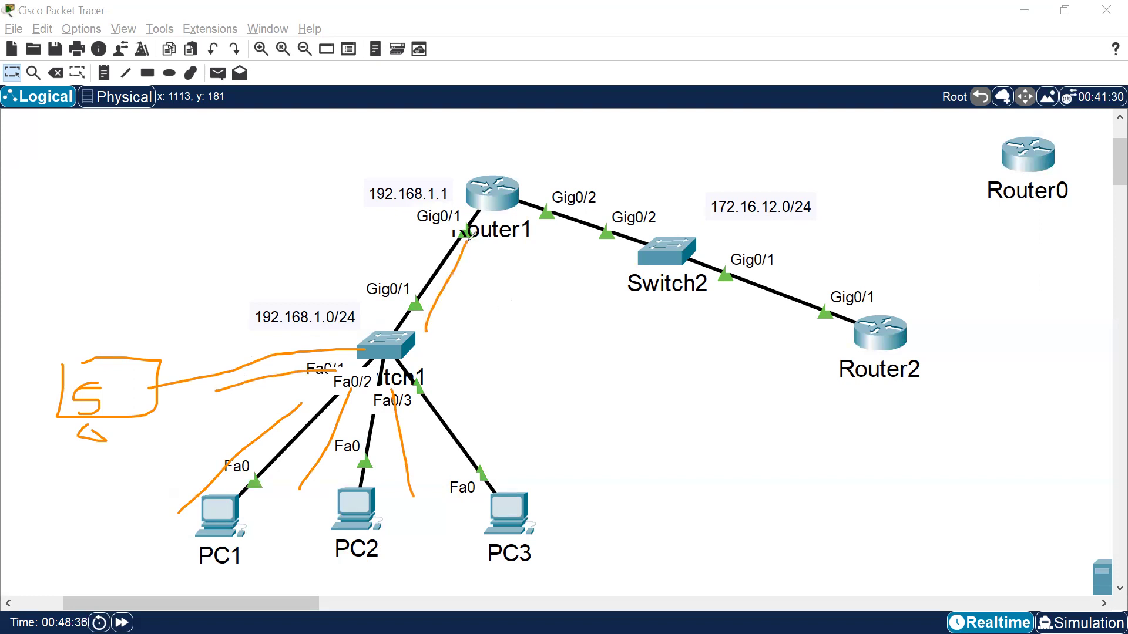
mouse_move(251, 386)
left_mouse_down()
mouse_move(158, 390)
mouse_move(343, 330)
mouse_move(356, 348)
mouse_move(311, 386)
left_mouse_up()
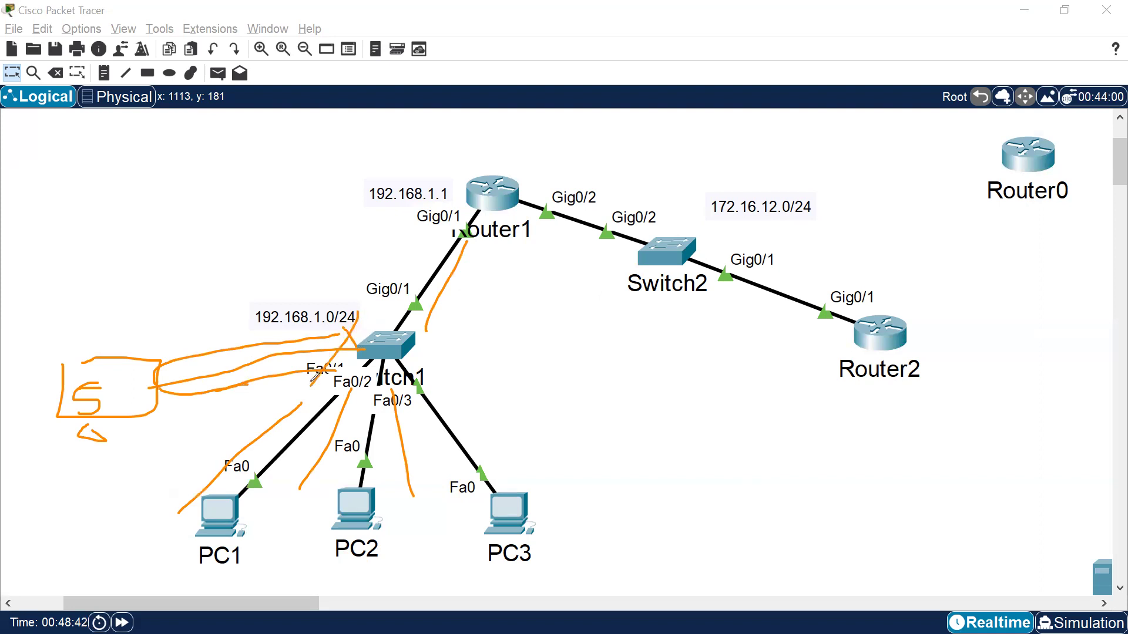
mouse_move(423, 337)
left_mouse_down()
mouse_move(496, 216)
mouse_move(864, 282)
mouse_move(659, 143)
mouse_move(370, 316)
left_mouse_up()
left_click_drag(450, 317, 619, 302)
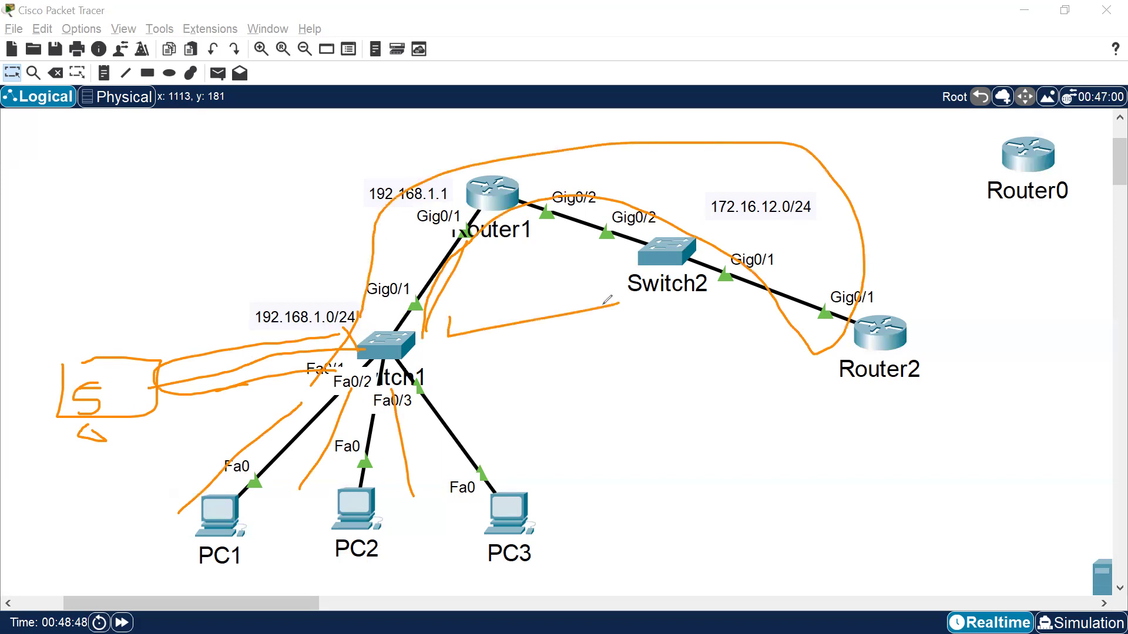
left_click_drag(281, 465, 264, 478)
mouse_move(397, 387)
left_mouse_down()
mouse_move(372, 487)
mouse_move(482, 476)
left_mouse_up()
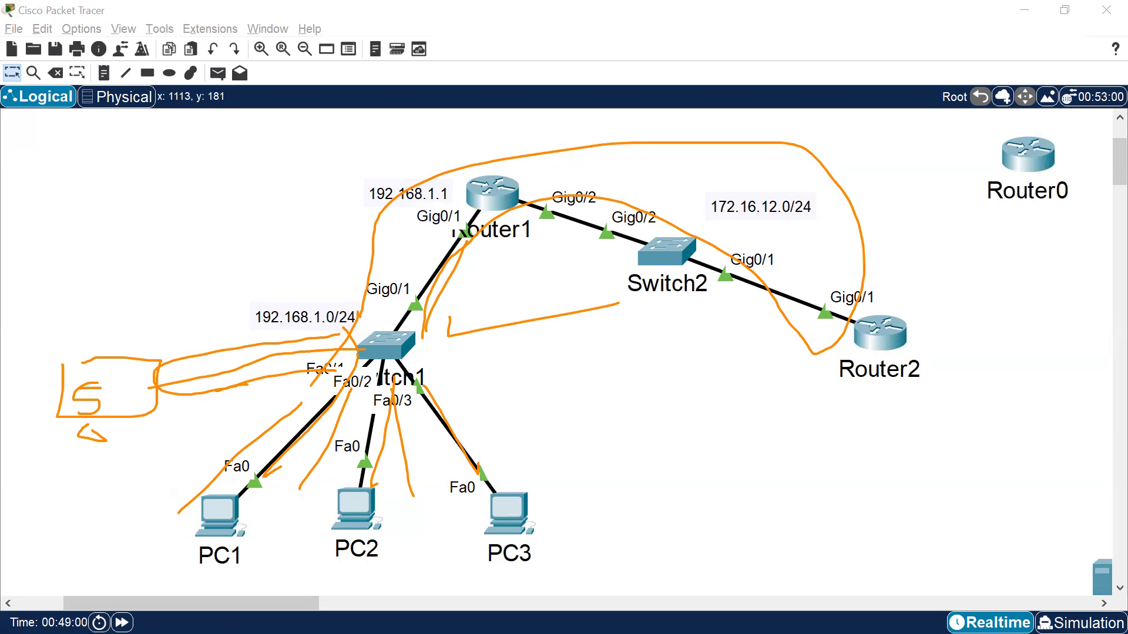
key("Escape")
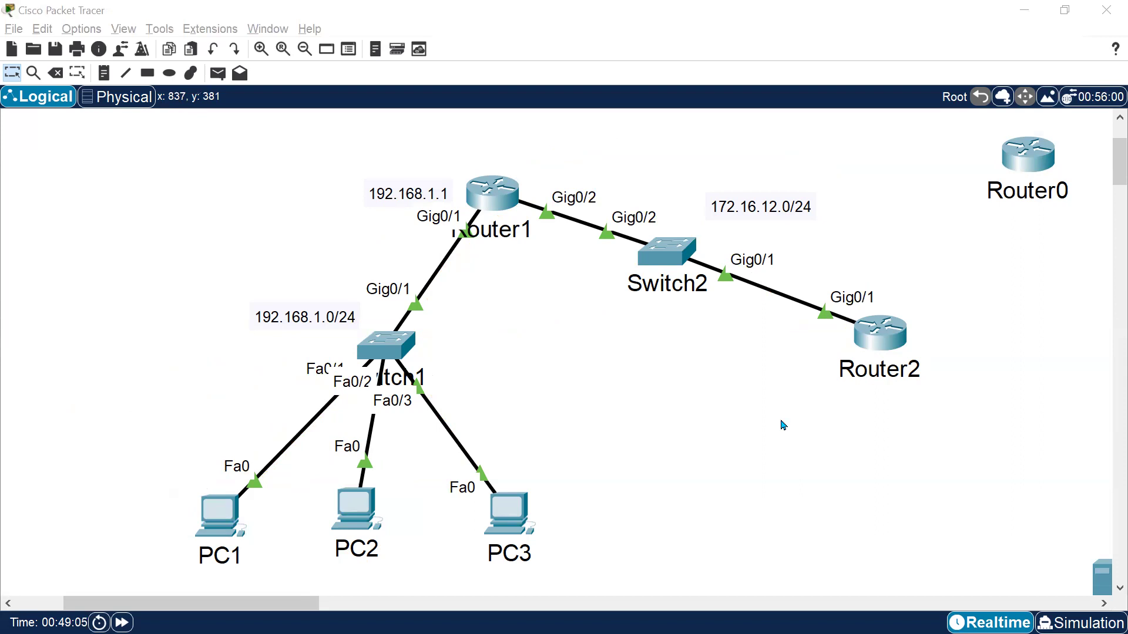
Open Switch1's CLI in a maximized window.
key("alt+Tab")
key("alt+Tab")
left_click(389, 354)
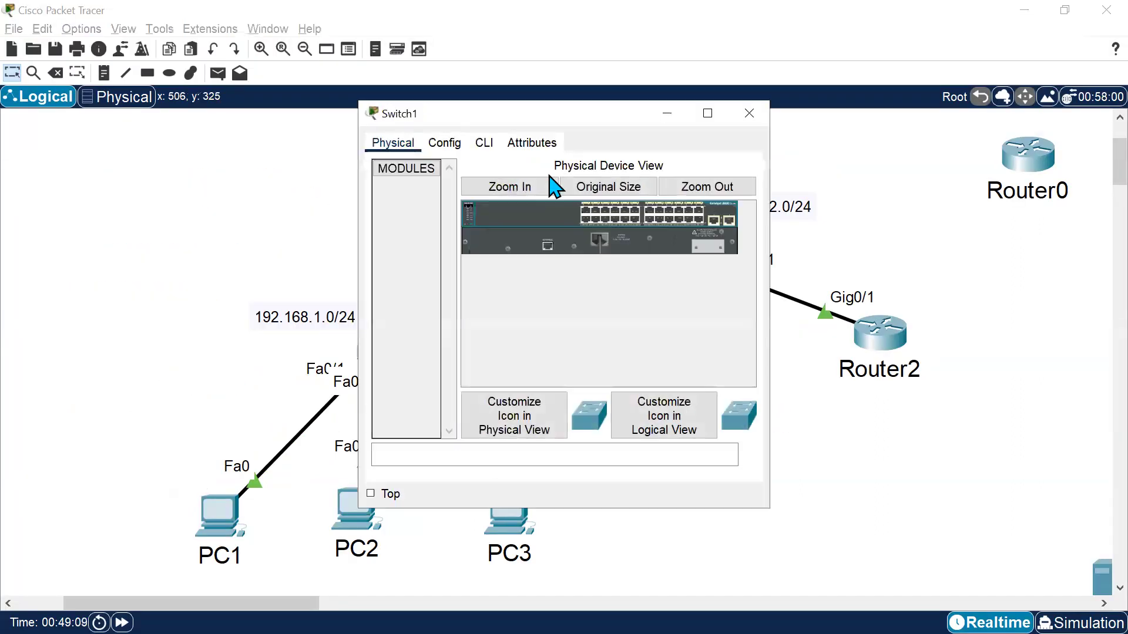
left_click(485, 144)
left_click(708, 113)
key("Return")
key("Return")
key("Return")
key("alt+Tab")
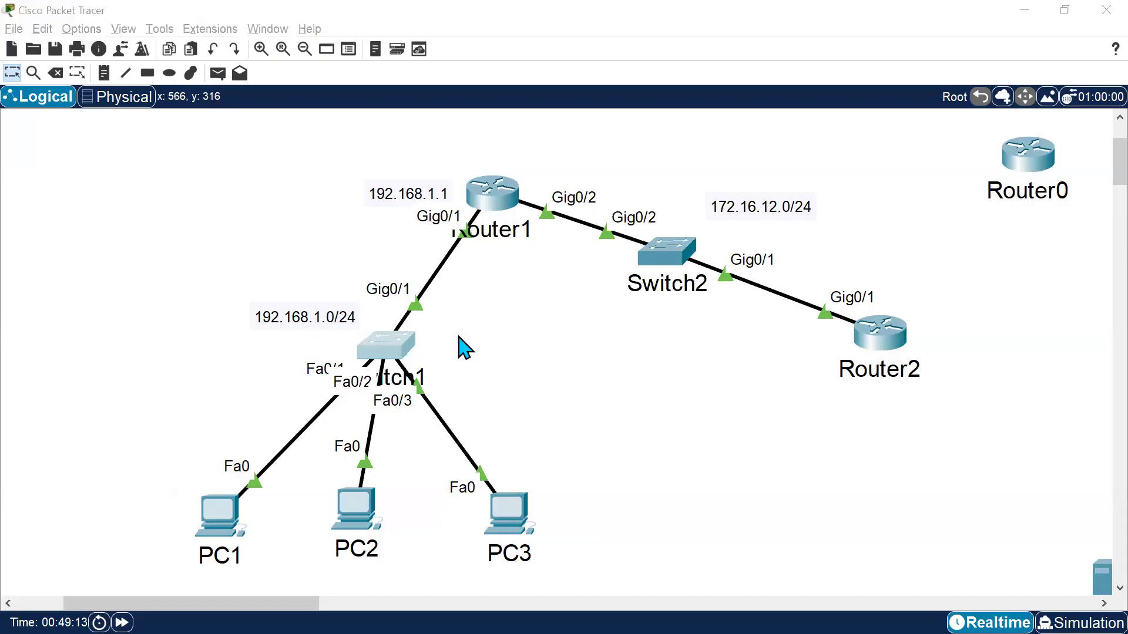
Enter privileged mode and global configuration mode on Switch1.
key("alt+Tab")
type("int gi 0/")
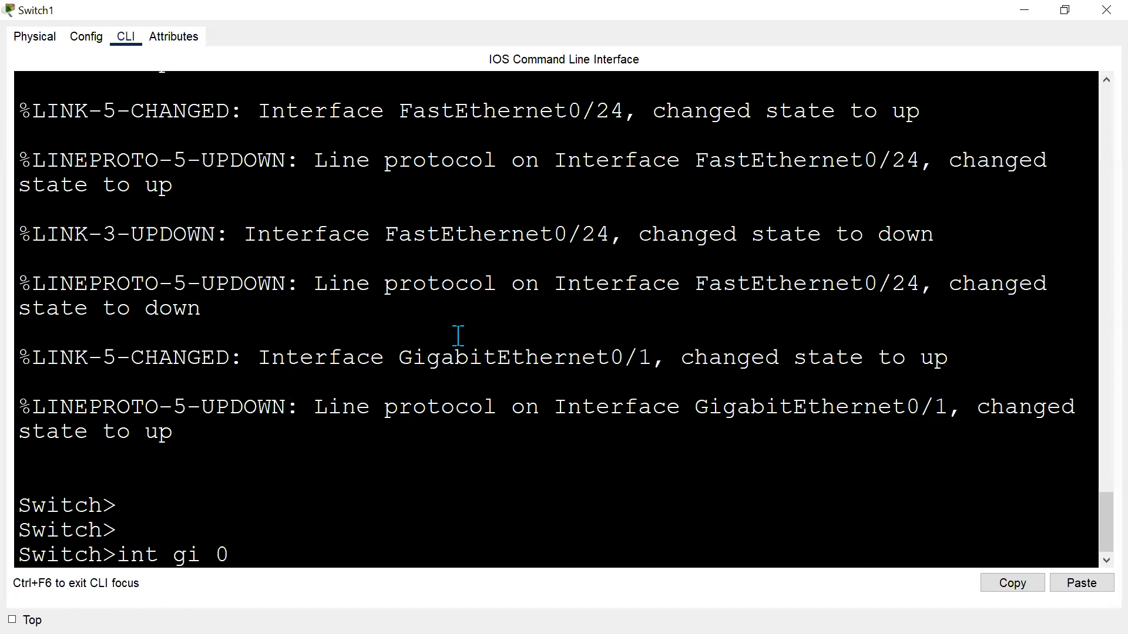
key("BackSpace")
key("BackSpace")
key("BackSpace")
key("BackSpace")
key("BackSpace")
key("BackSpace")
key("BackSpace")
key("BackSpace")
key("BackSpace")
type("en")
key("Return")
type("conf t")
key("Return")
key("Return")
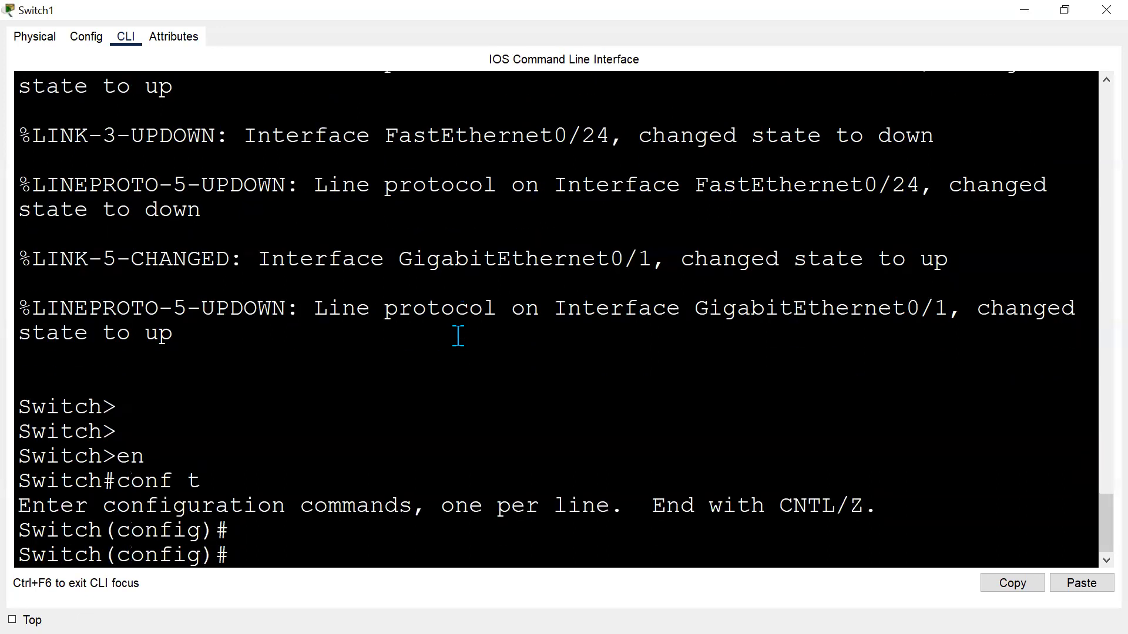
Configure interface GigabitEthernet0/1 on Switch1 as a DHCP snooping trusted port with ip dhcp snooping trust.
type("int gi")
key("alt+Tab")
key("alt+Tab")
type("0/1")
key("Return")
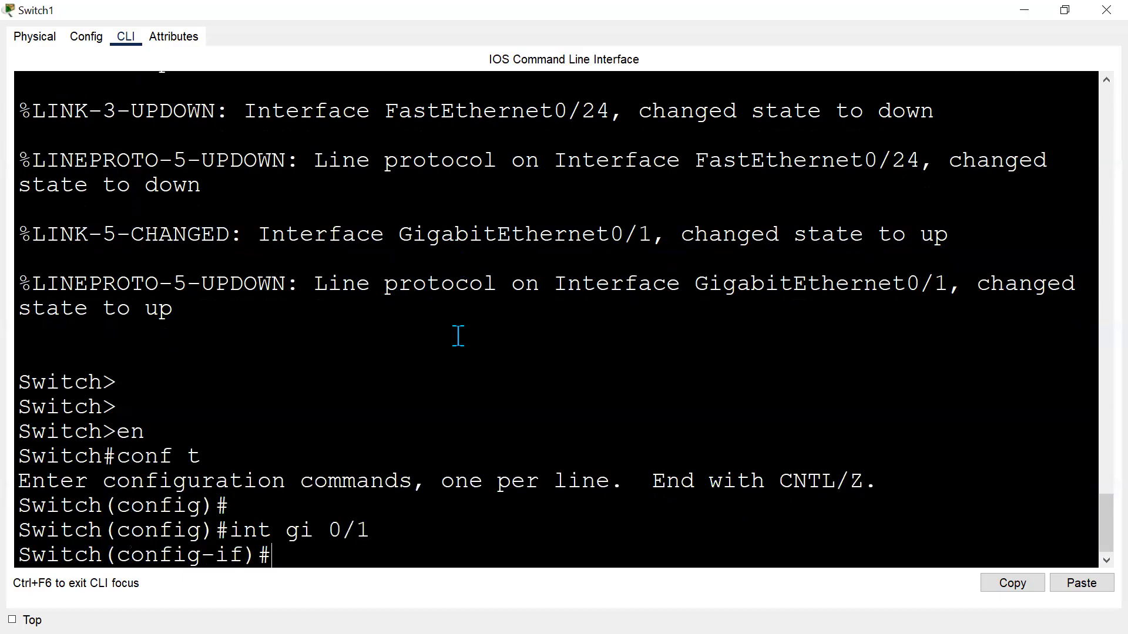
type("ip dh")
key("Tab")
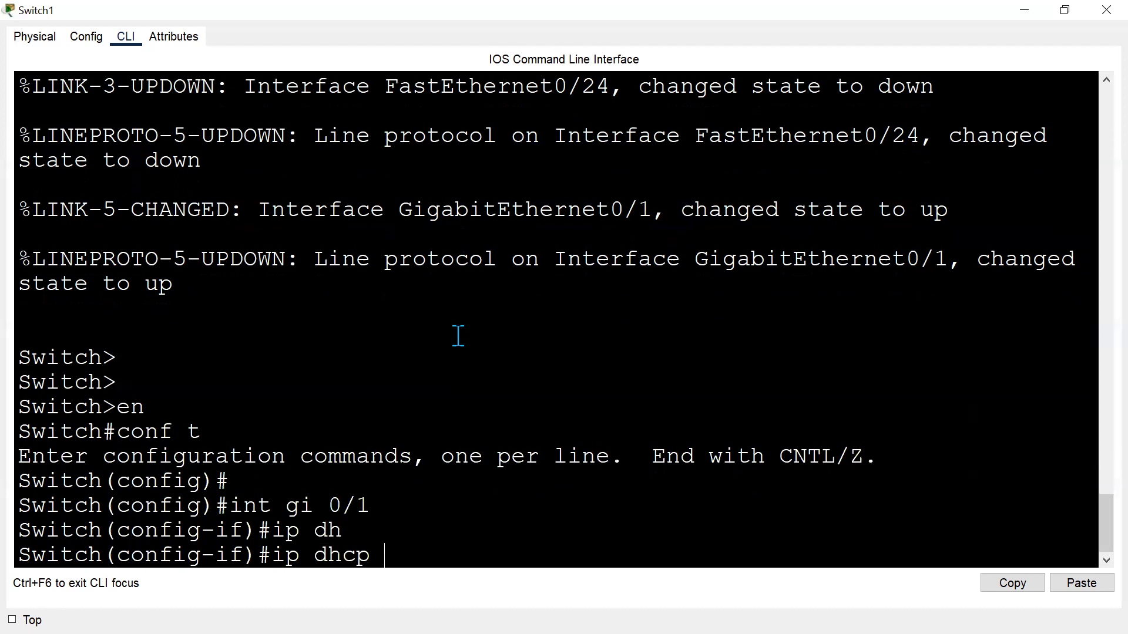
type("?")
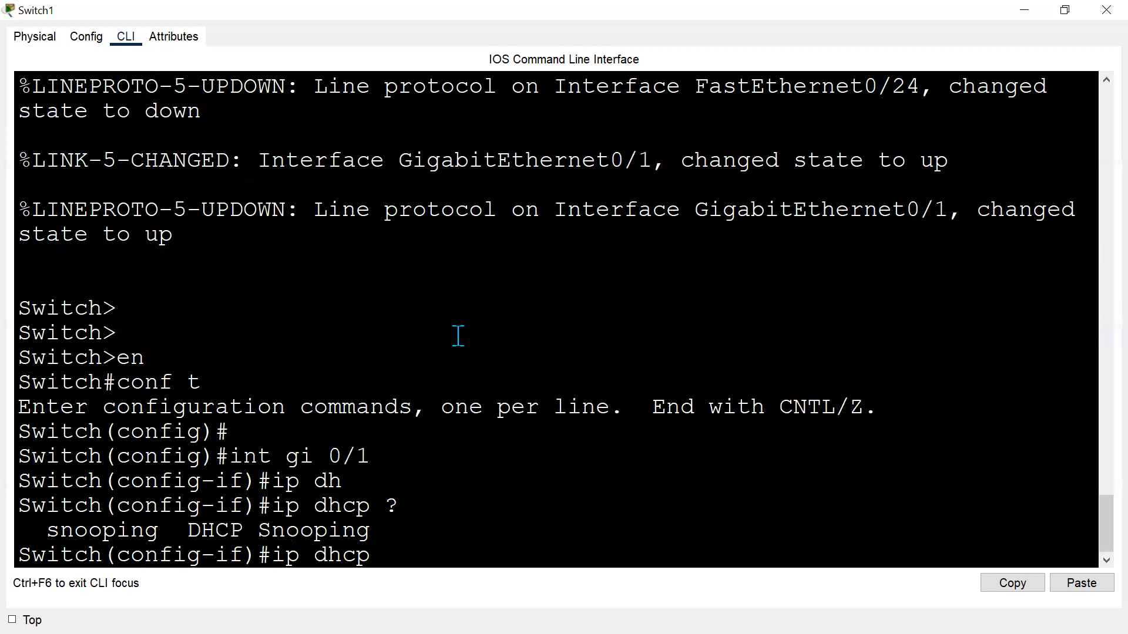
type("sno")
key("Tab")
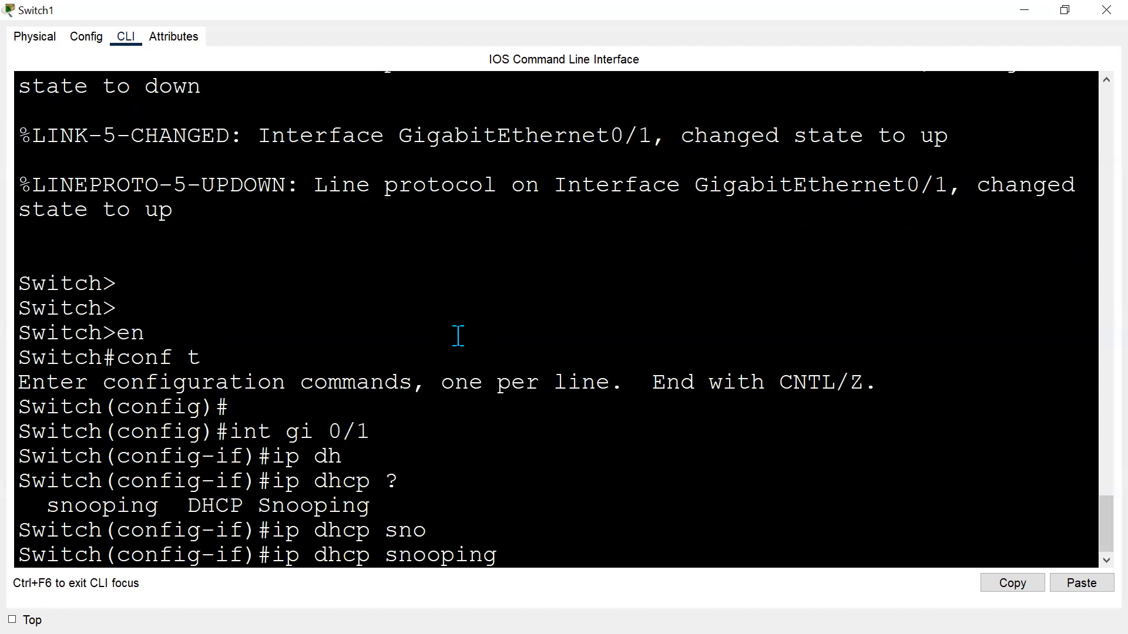
type("?")
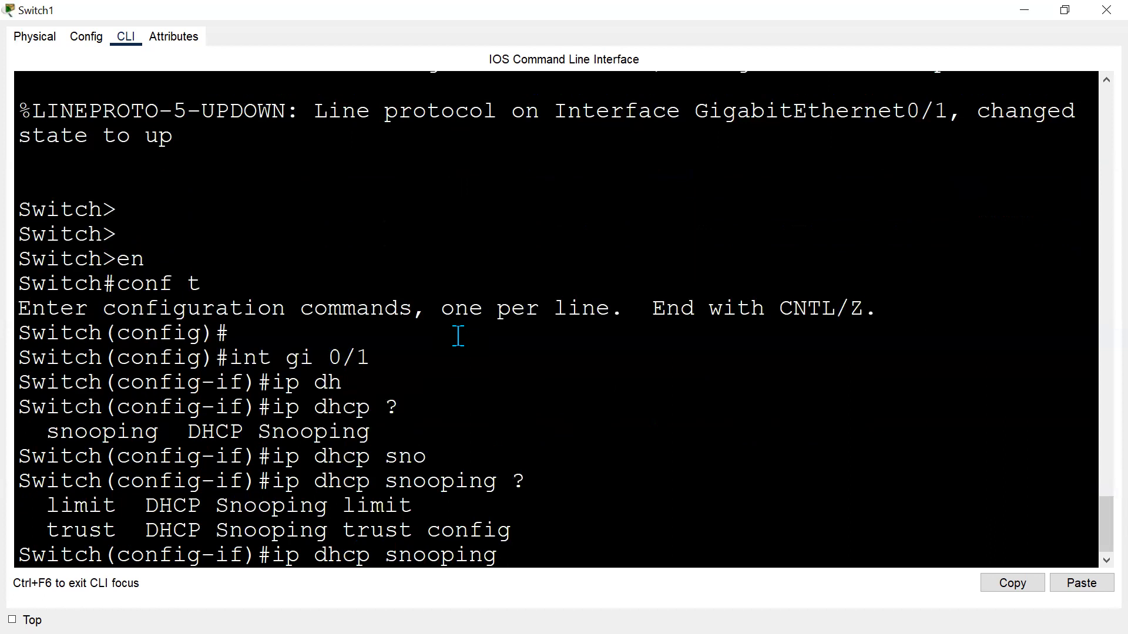
type("tr")
key("Tab")
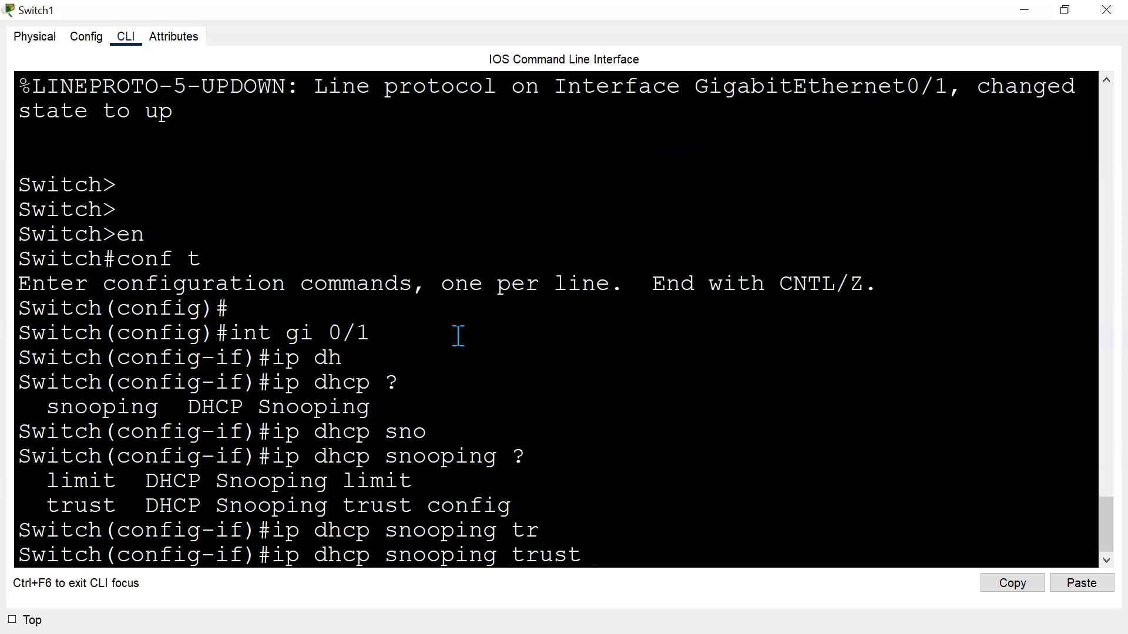
type("?")
key("Return")
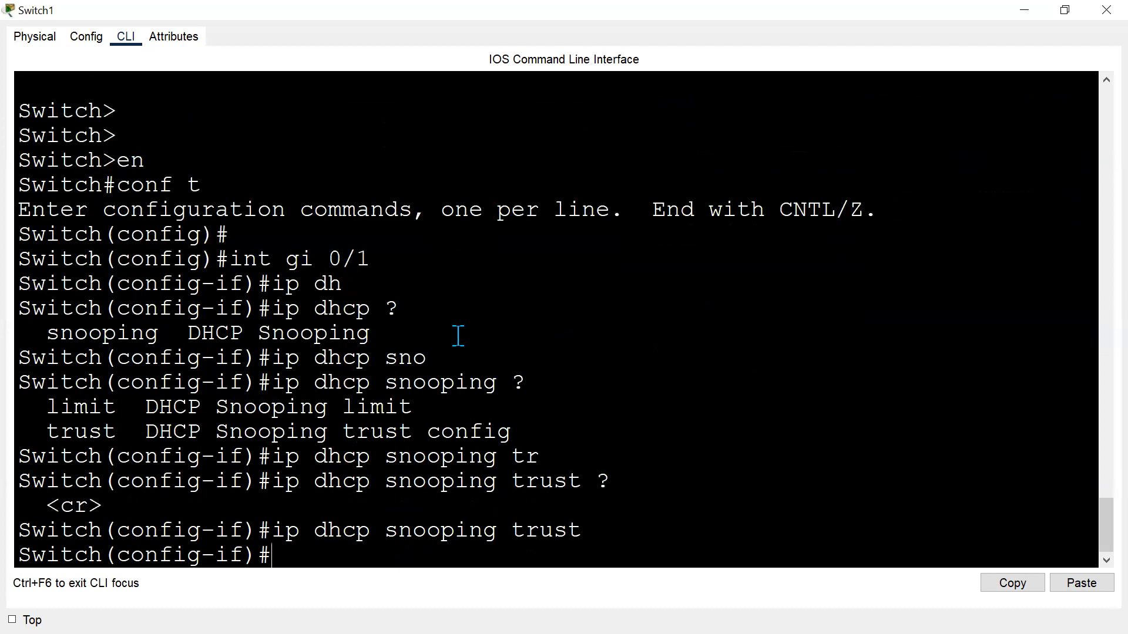
Return to the topology and review Switch1's uplink port toward Router1.
key("alt+Tab")
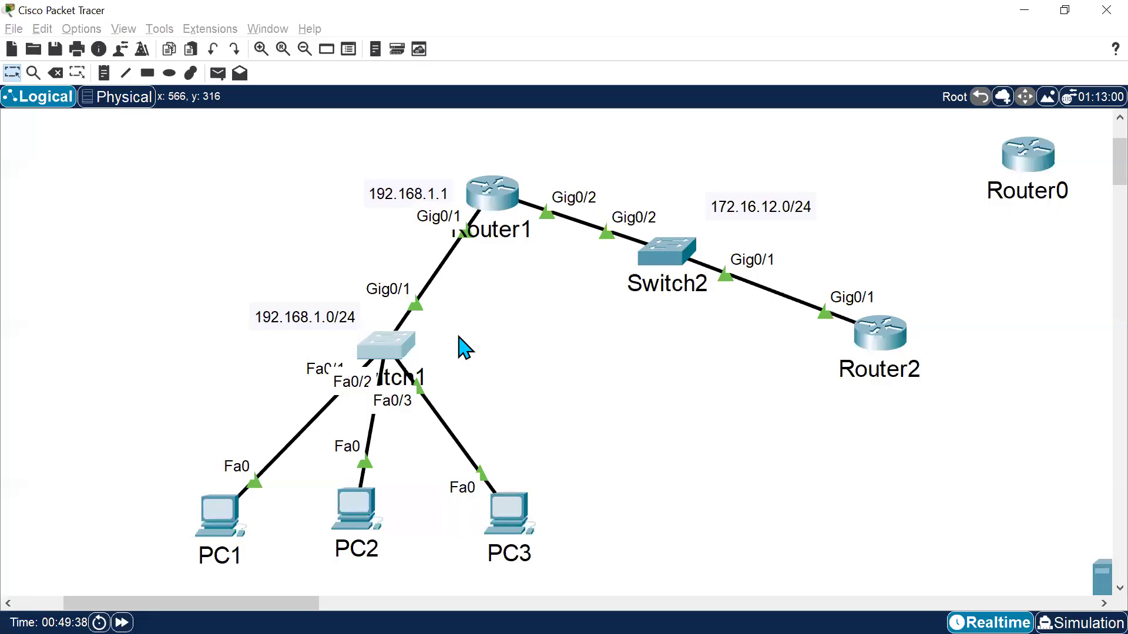
left_click_drag(293, 346, 474, 381)
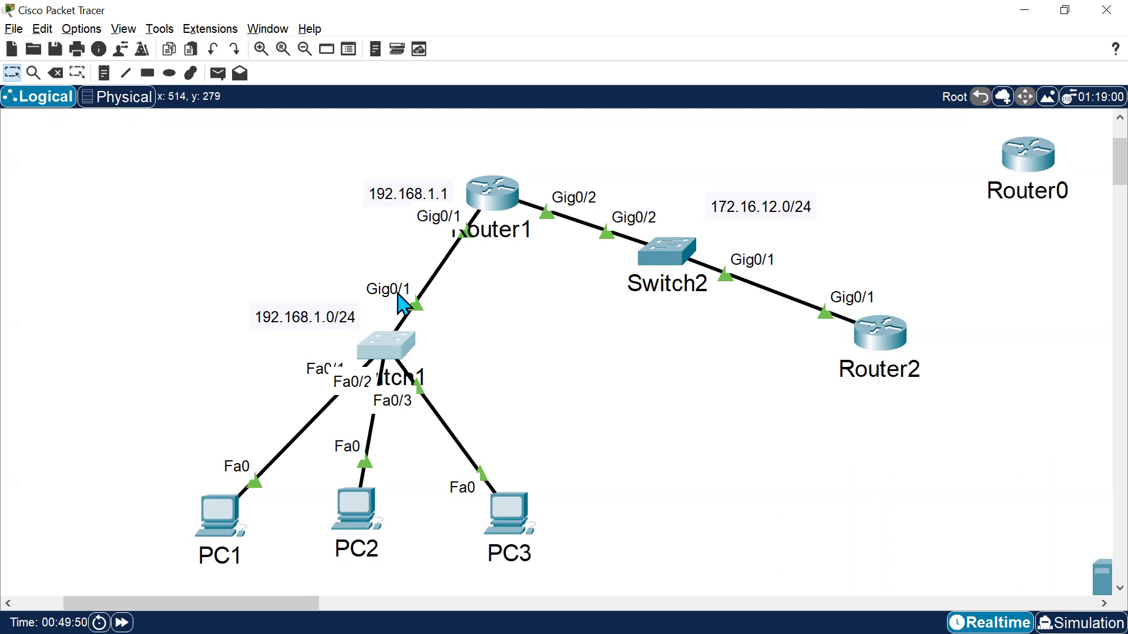
left_click(383, 344)
left_click_drag(281, 531, 965, 541)
left_click(1012, 584)
Add an indented "ip dhcp snooping trust" line under DHCP Snooping in the notes.
key("alt+Tab")
left_click(178, 324)
key("Tab")
key("BackSpace")
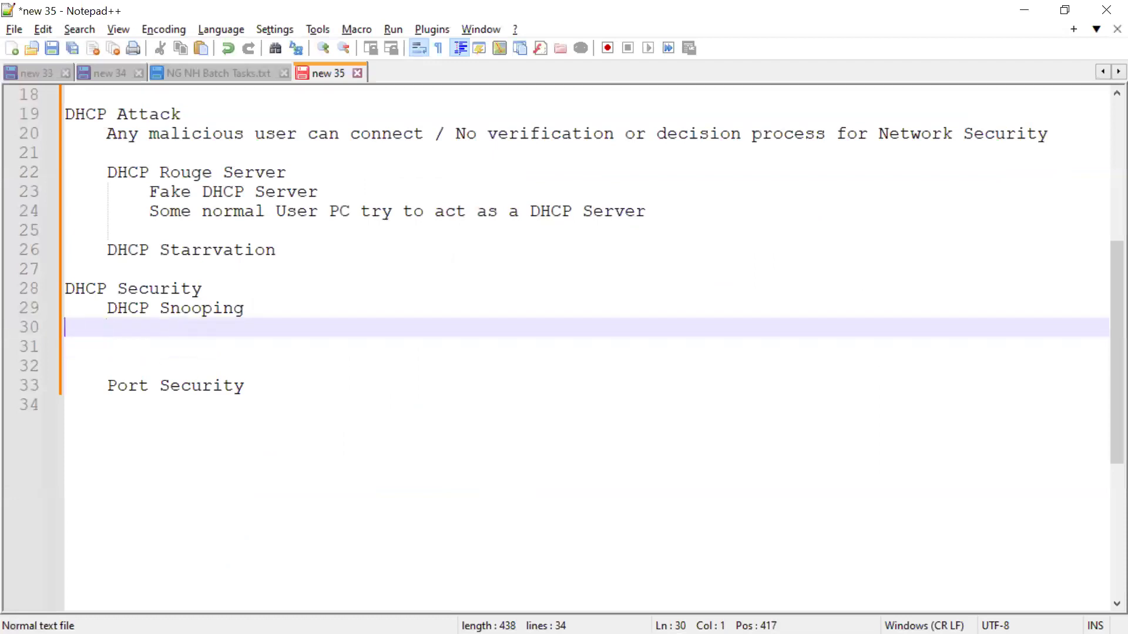
key("Tab")
key("Tab")
type("ip dhcp snooping trust")
key("Home")
key("Home")
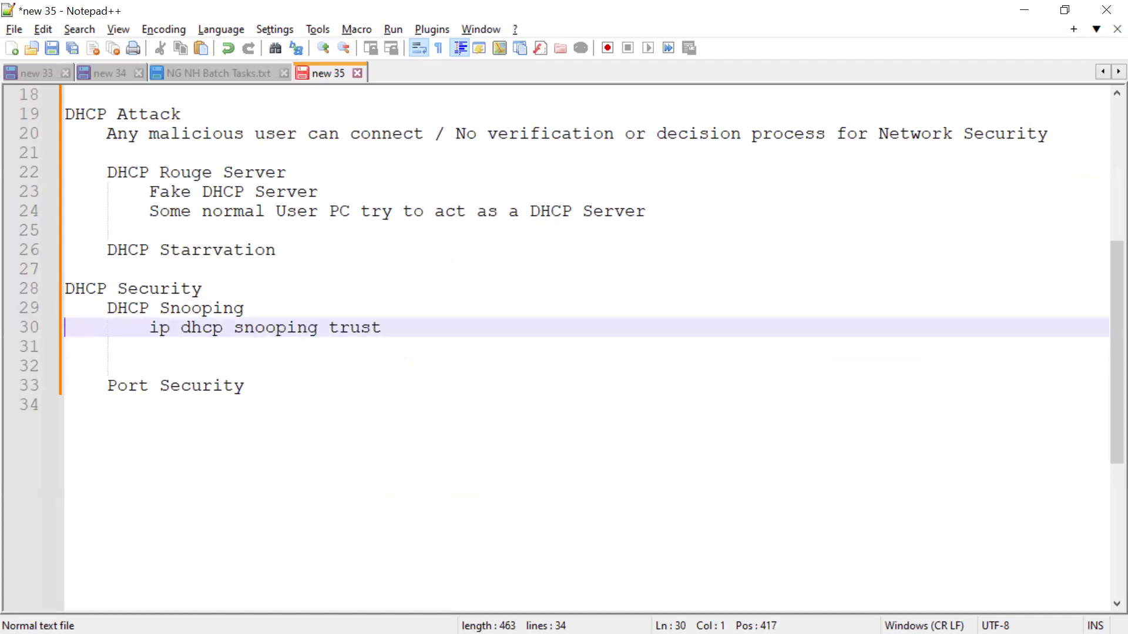
Insert a "Command" label line above the ip dhcp snooping trust line.
key("Right")
type("Commans")
key("BackSpace")
type("d")
key("Return")
key("Delete")
key("Tab")
key("Down")
key("Down")
key("Down")
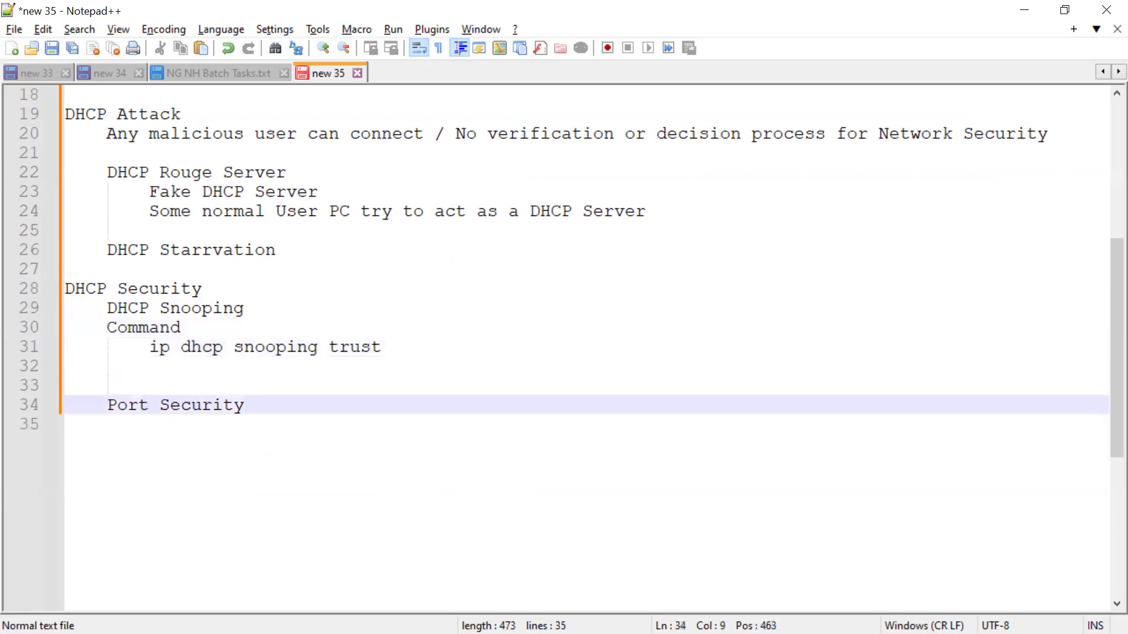
Unindent Port Security to a top-level heading and add a blank line above it.
key("Left")
key("Left")
key("Left")
key("Left")
key("BackSpace")
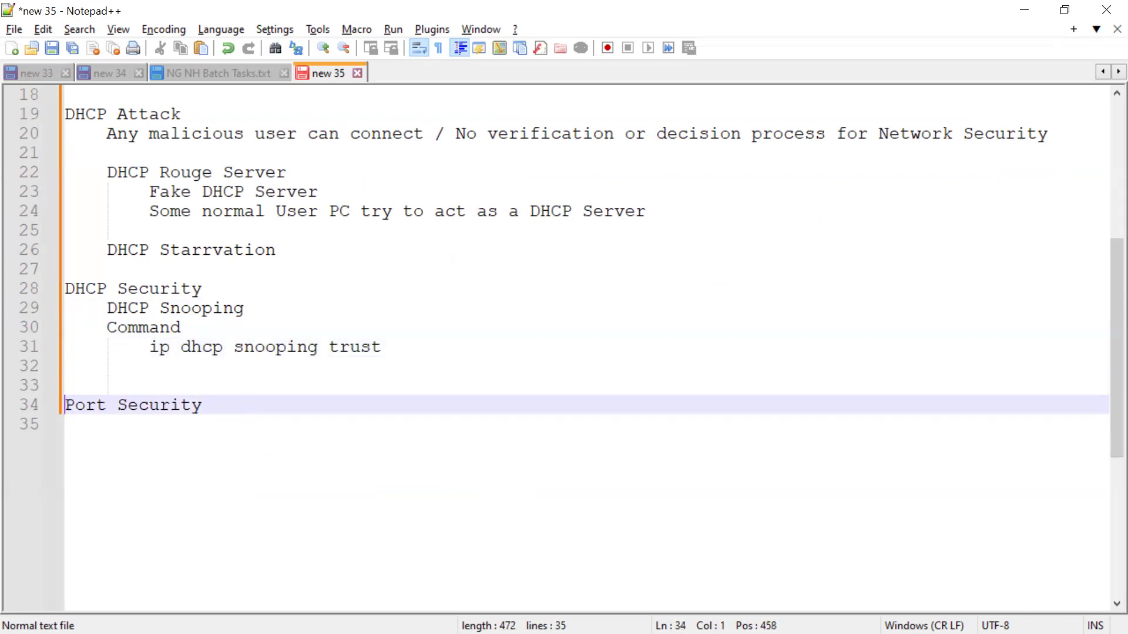
key("Return")
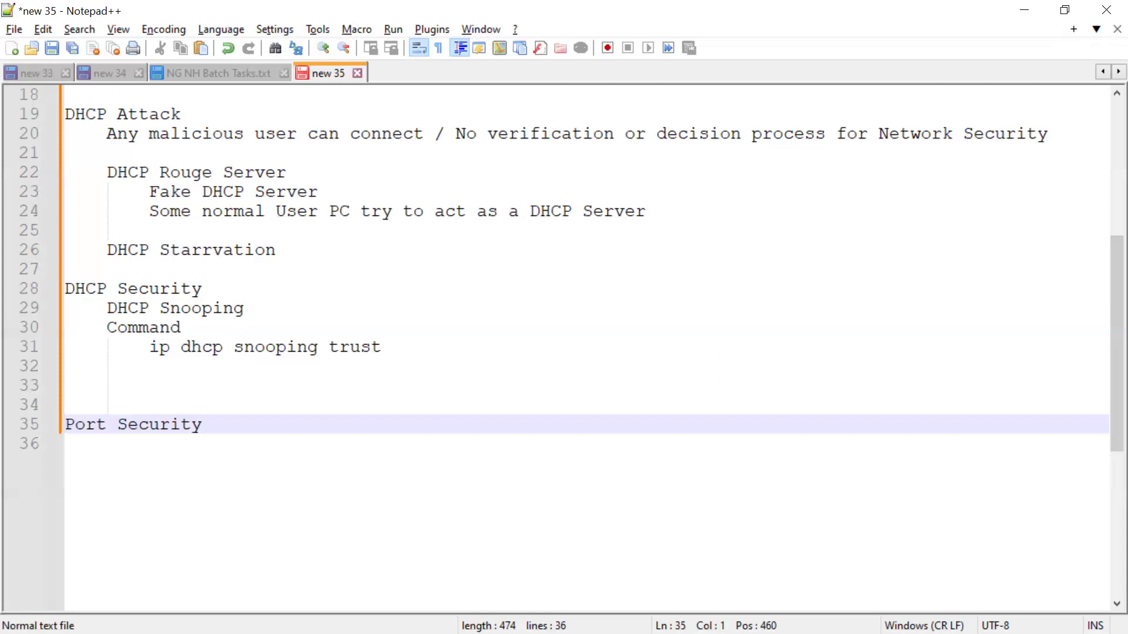
left_click(115, 288)
left_click(445, 369, "shift")
left_click(312, 411)
left_click_drag(312, 413, 219, 423)
left_click(98, 403)
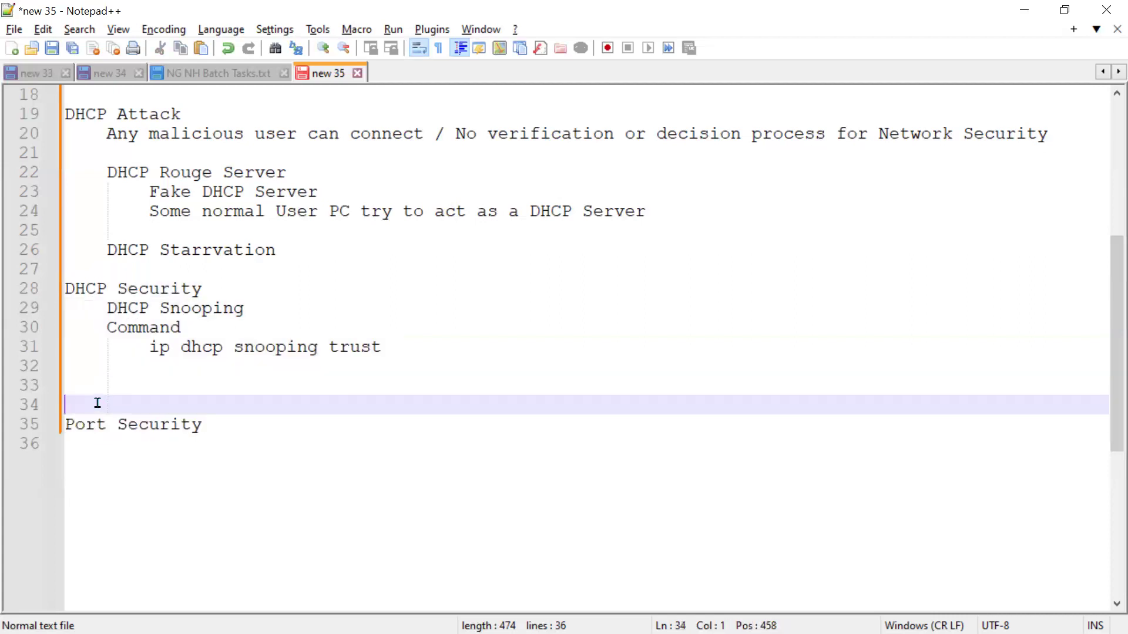
left_click(239, 449, "shift")
left_click(205, 426)
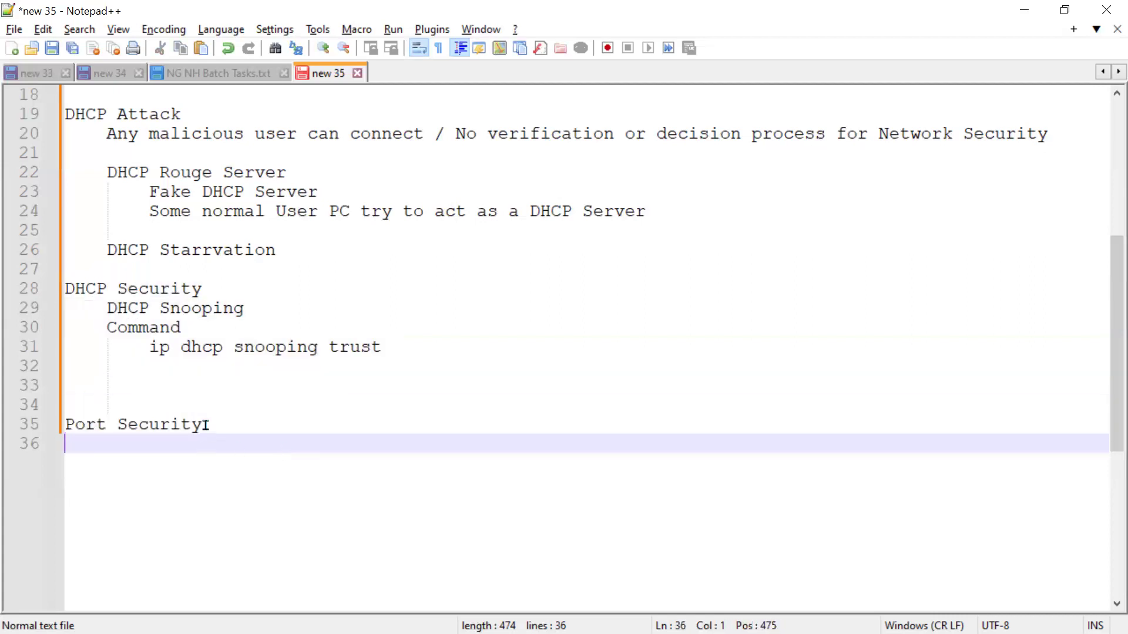
left_click_drag(205, 425, 26, 419)
left_click(264, 455)
left_click(326, 422)
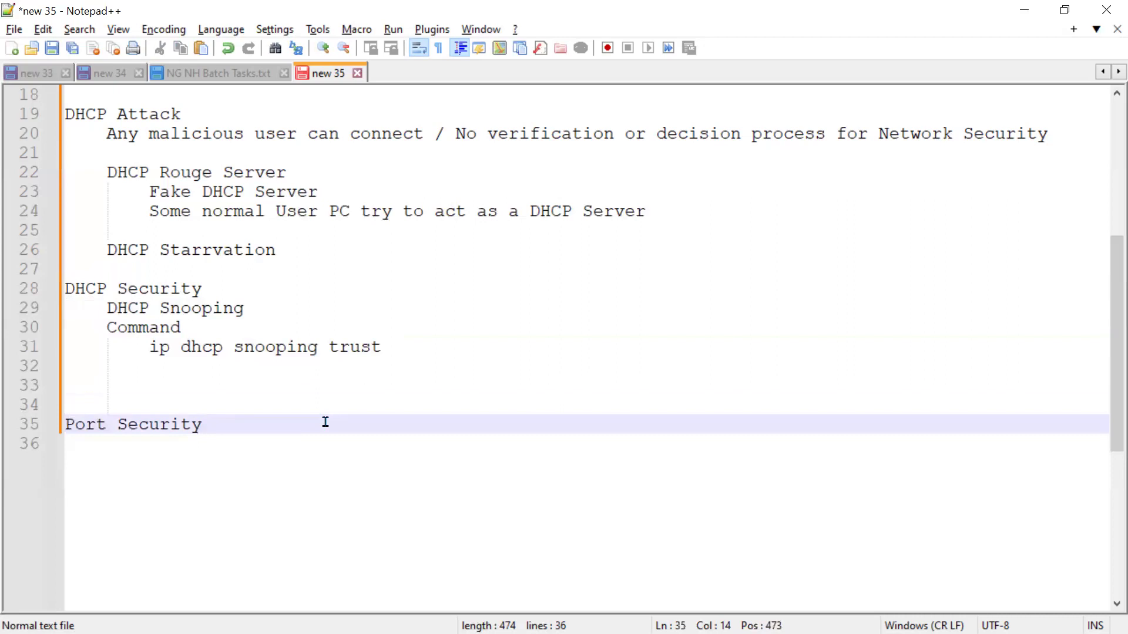
Check PC3's IP configuration in its desktop settings.
key("alt+Tab")
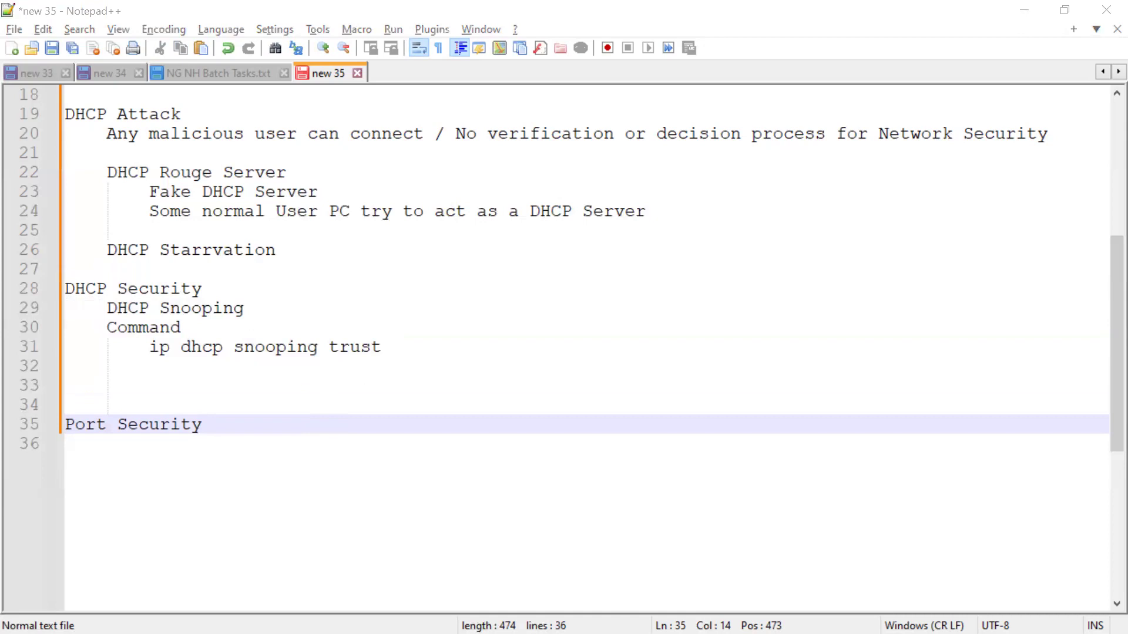
key("alt+Tab")
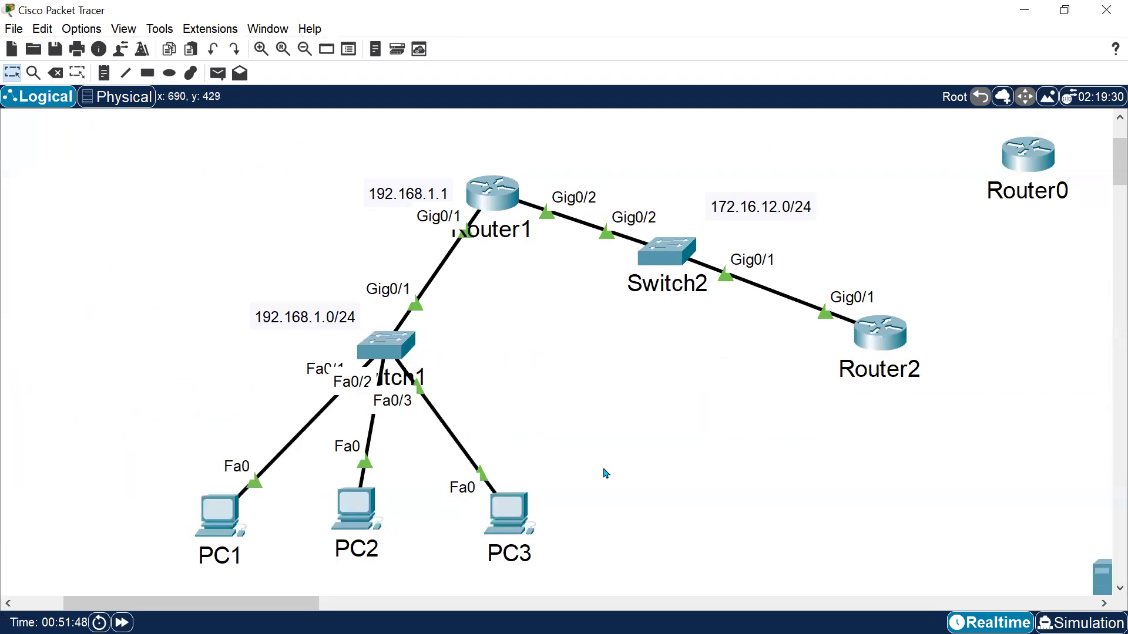
left_click(506, 523)
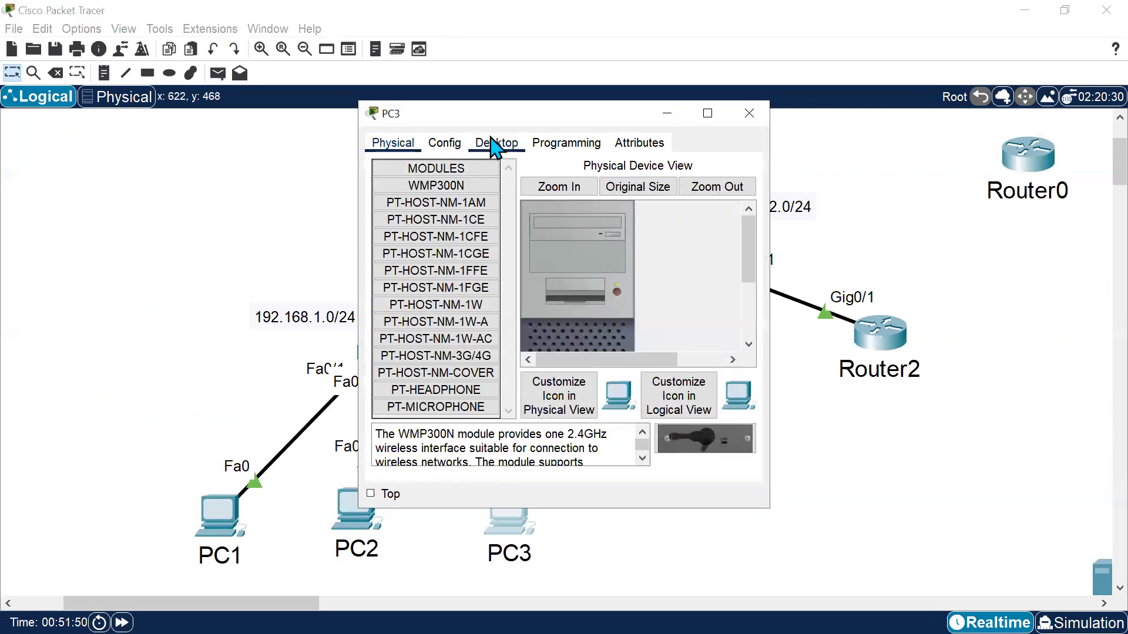
left_click(494, 144)
left_click(424, 191)
left_click(413, 222)
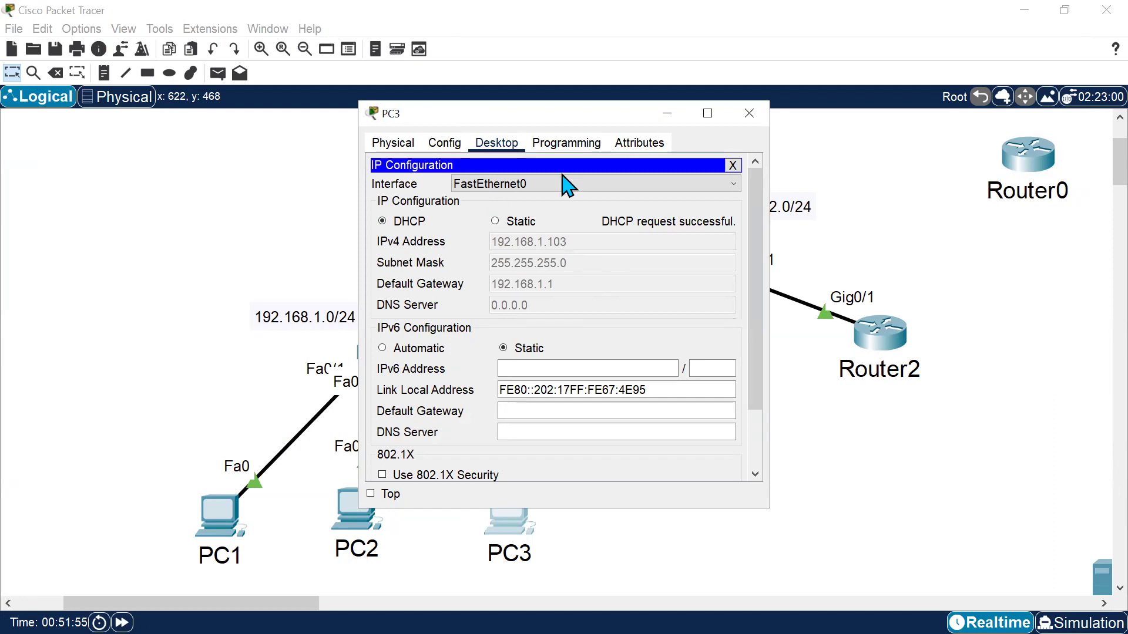
left_click(752, 114)
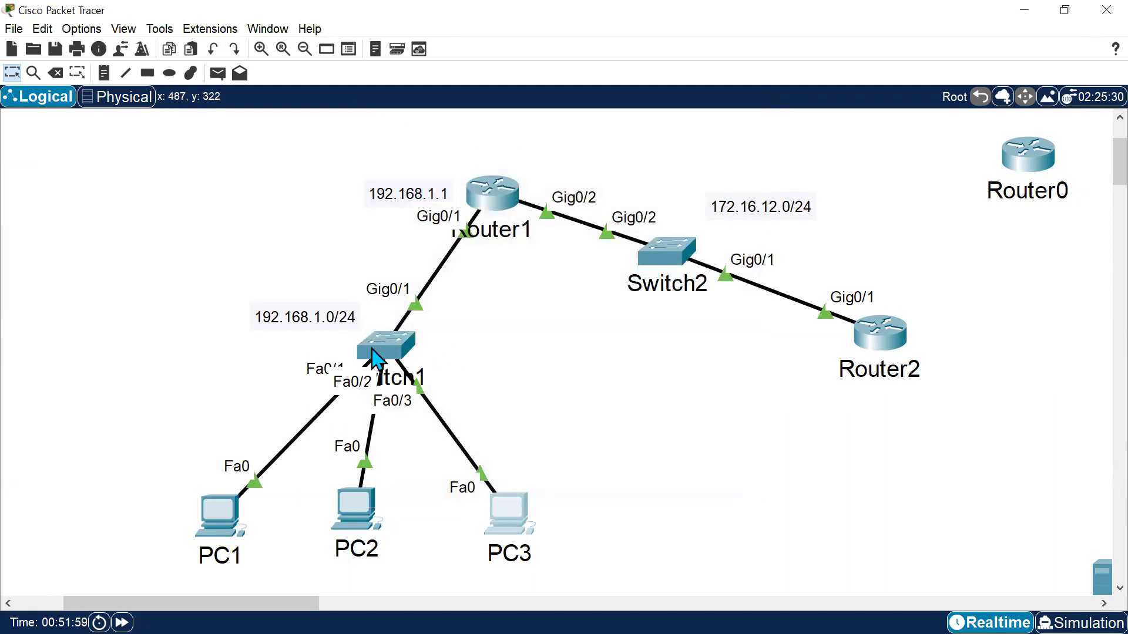
Reposition PC3 slightly up and to the right of its original spot in the topology.
left_click_drag(500, 514, 542, 484)
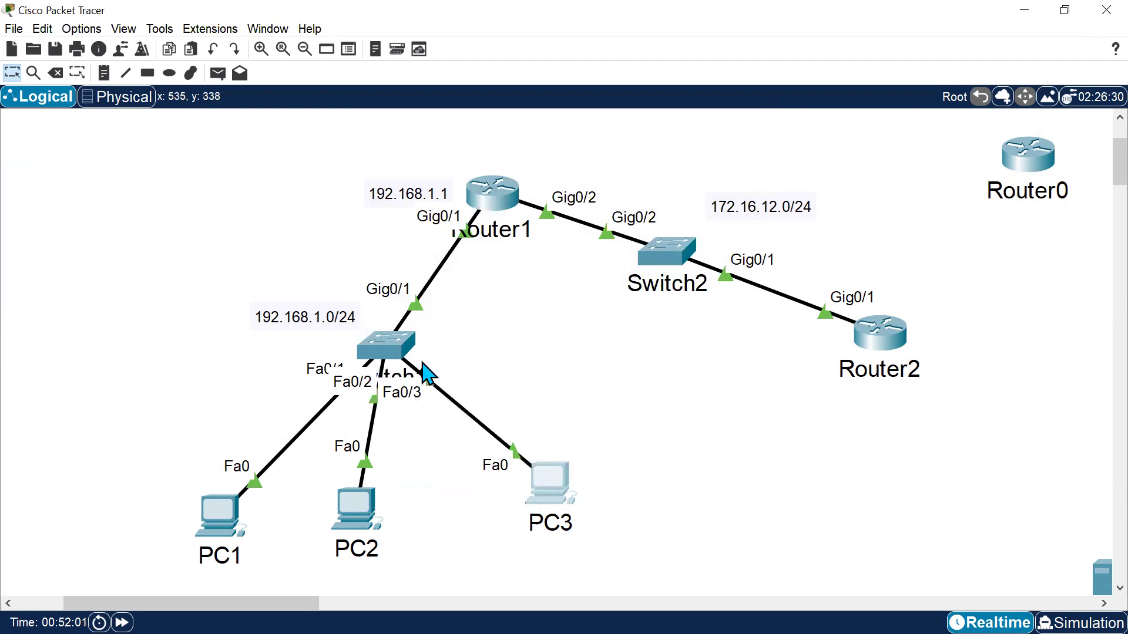
mouse_move(426, 376)
left_click_drag(627, 540, 529, 457)
left_click(638, 541)
left_click_drag(626, 539, 467, 400)
left_click(802, 486)
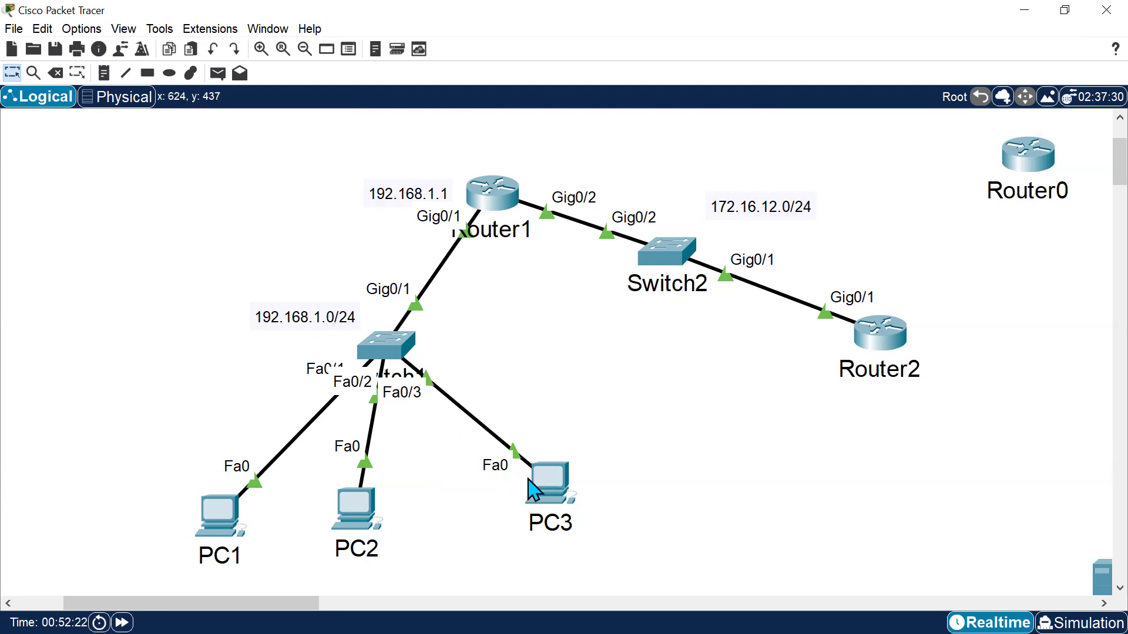
left_click_drag(595, 522, 463, 443)
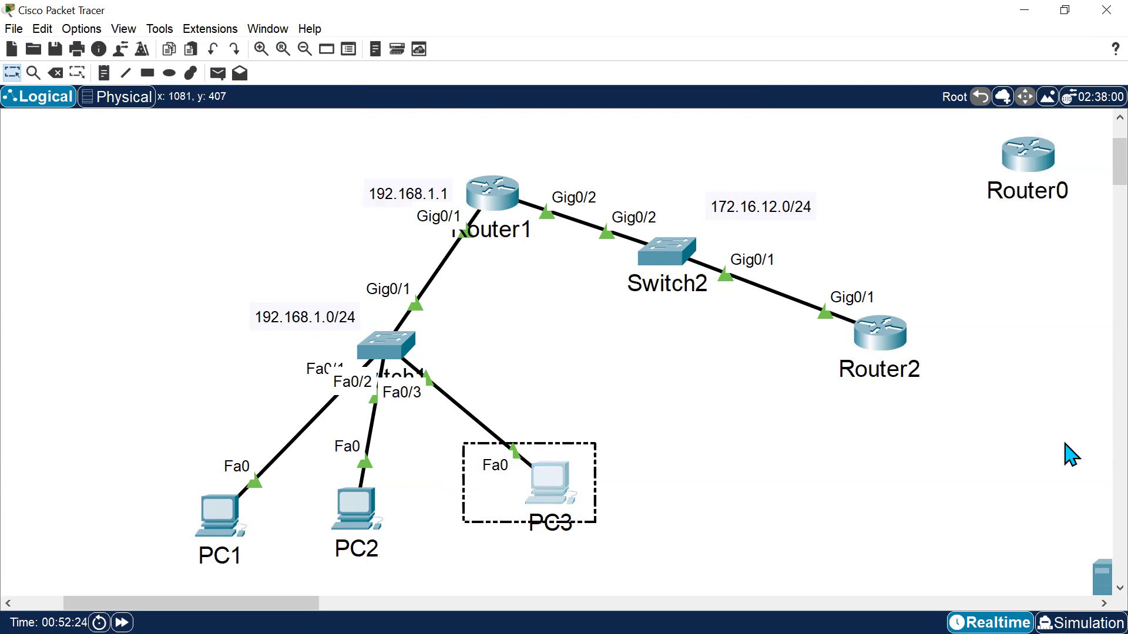
left_click(1043, 438)
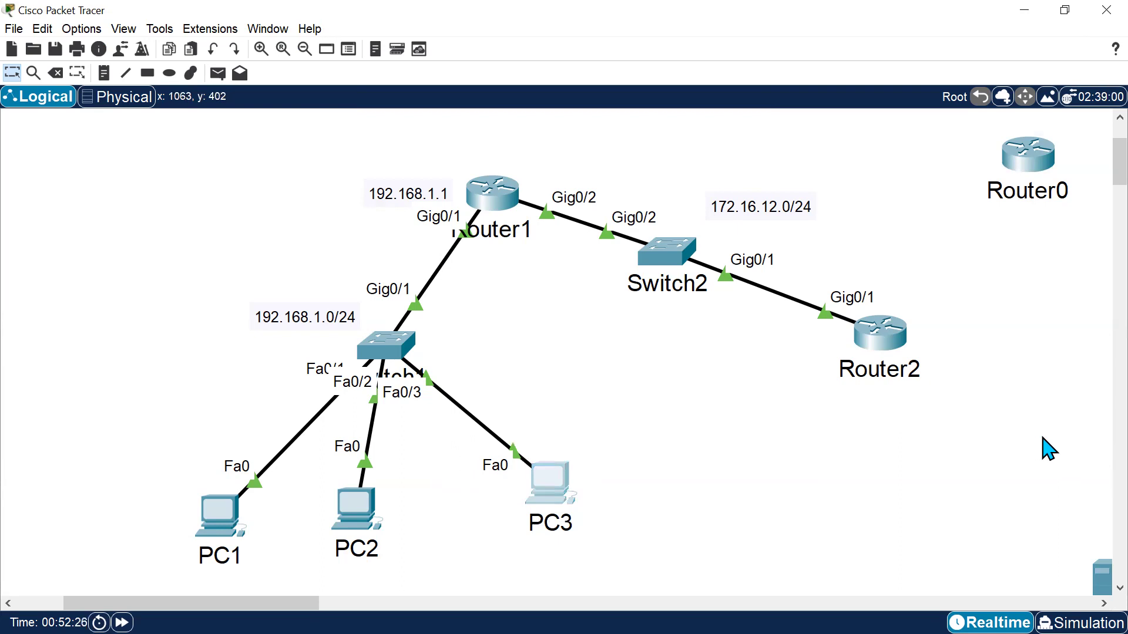
left_click_drag(647, 501, 490, 448)
left_click(464, 389)
left_click_drag(614, 532, 479, 433)
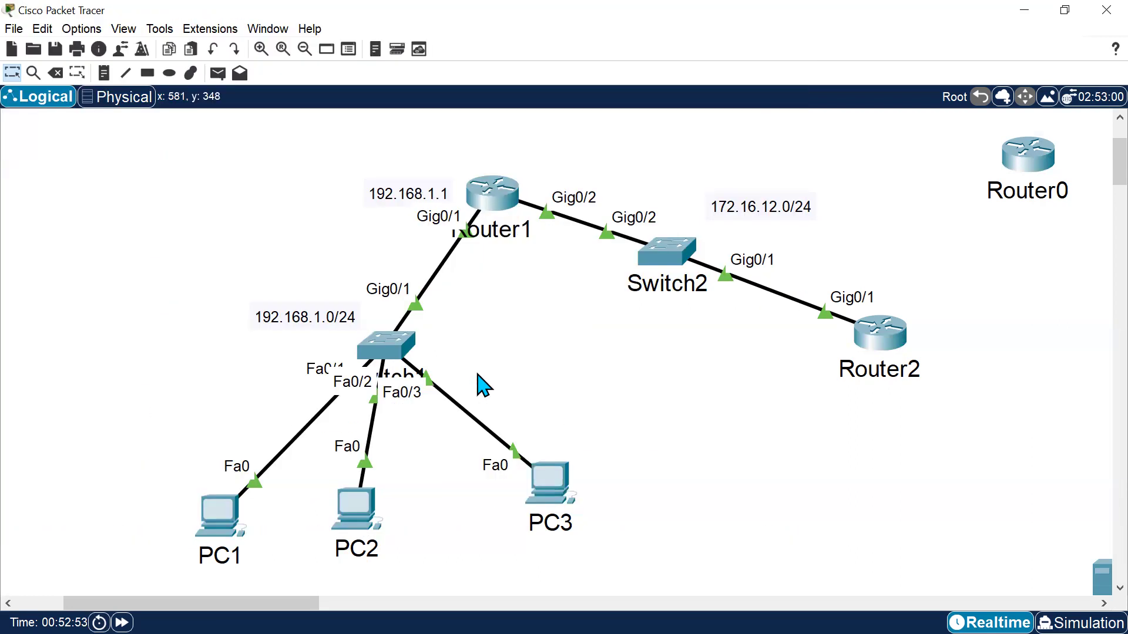
left_click_drag(603, 541, 512, 445)
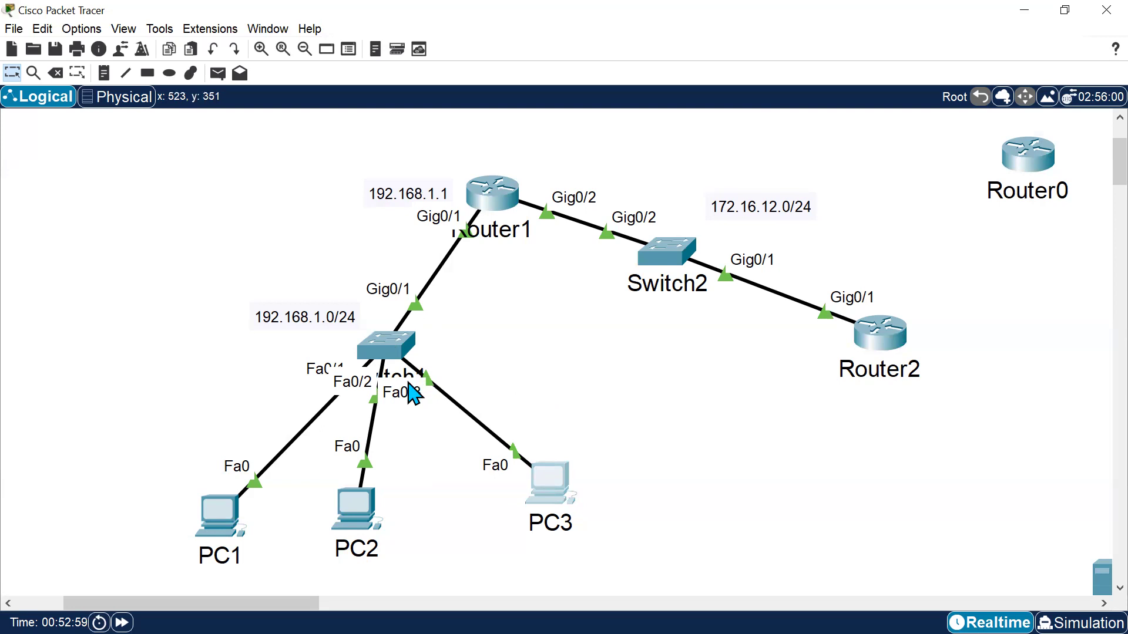
left_click_drag(616, 523, 494, 435)
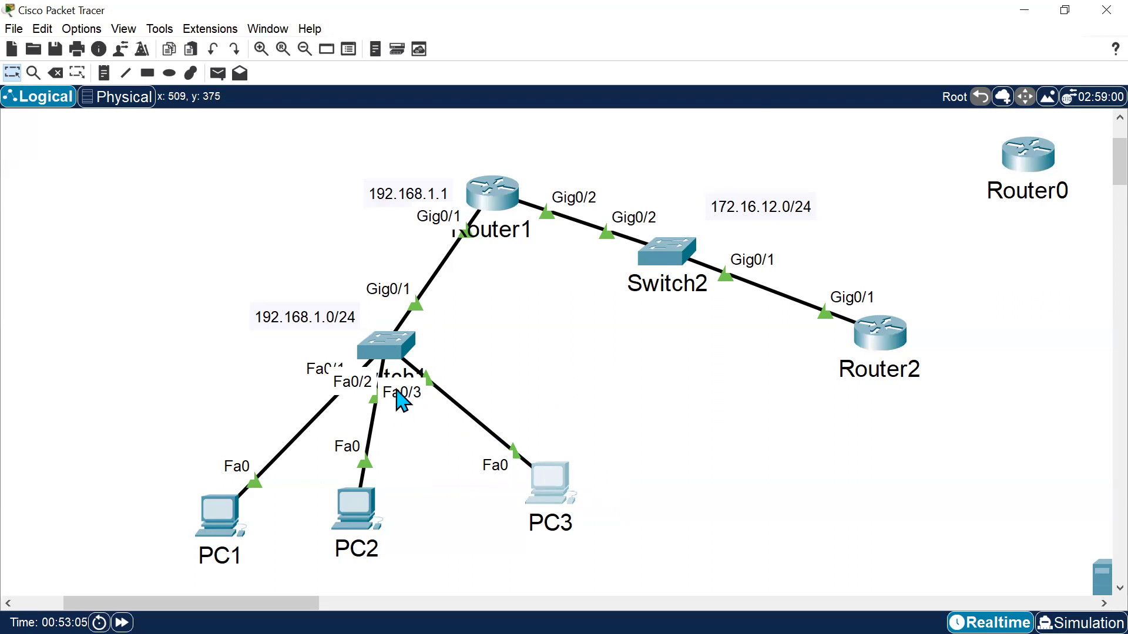
mouse_move(411, 383)
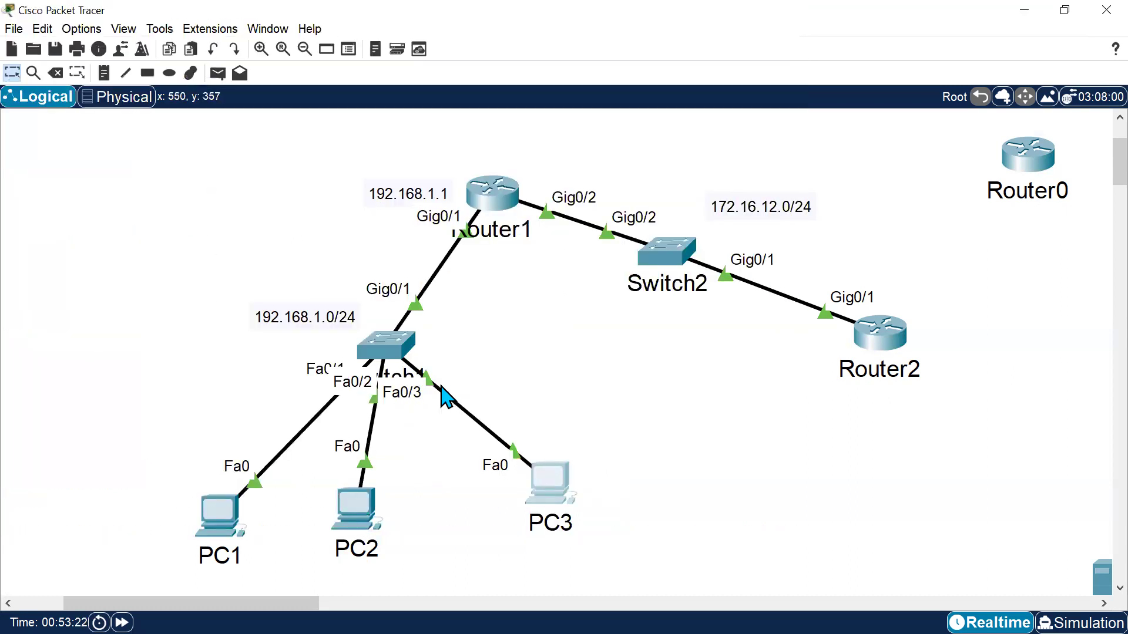
Copy PC3's FastEthernet0 MAC address and paste it as a note label beside PC3.
left_click(547, 487)
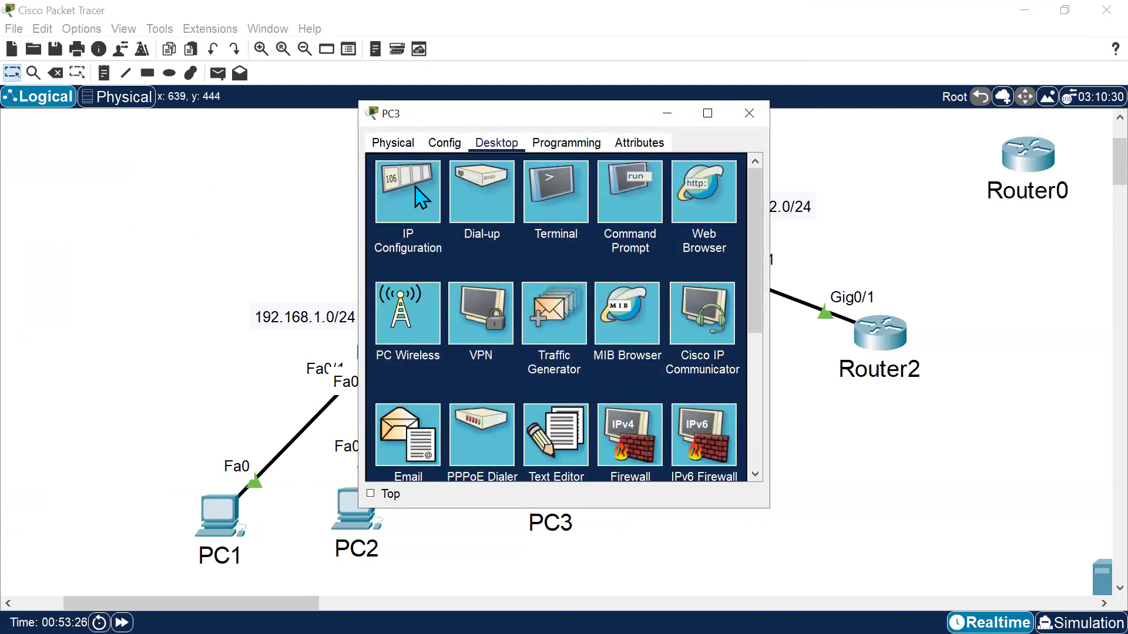
left_click(444, 144)
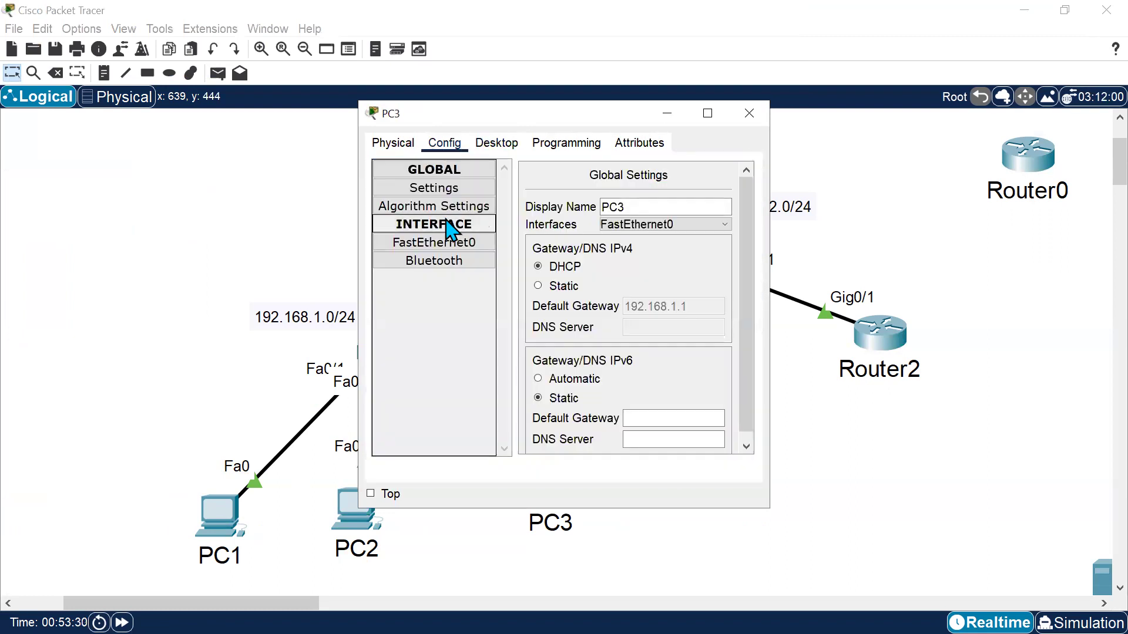
left_click(441, 243)
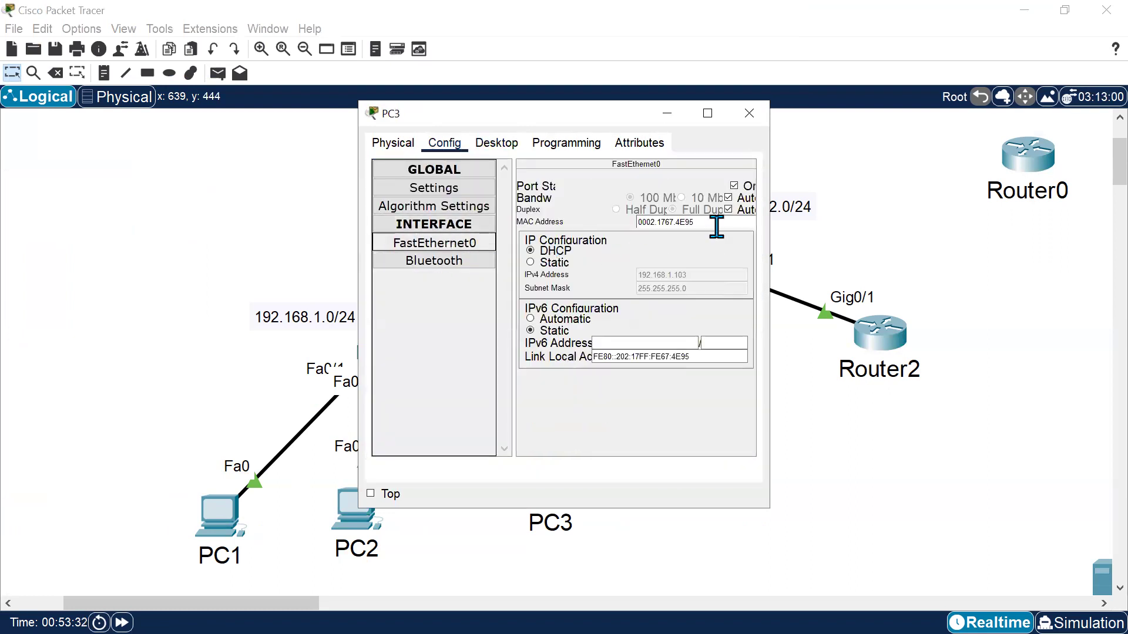
left_click_drag(691, 223, 631, 226)
key("ctrl+c")
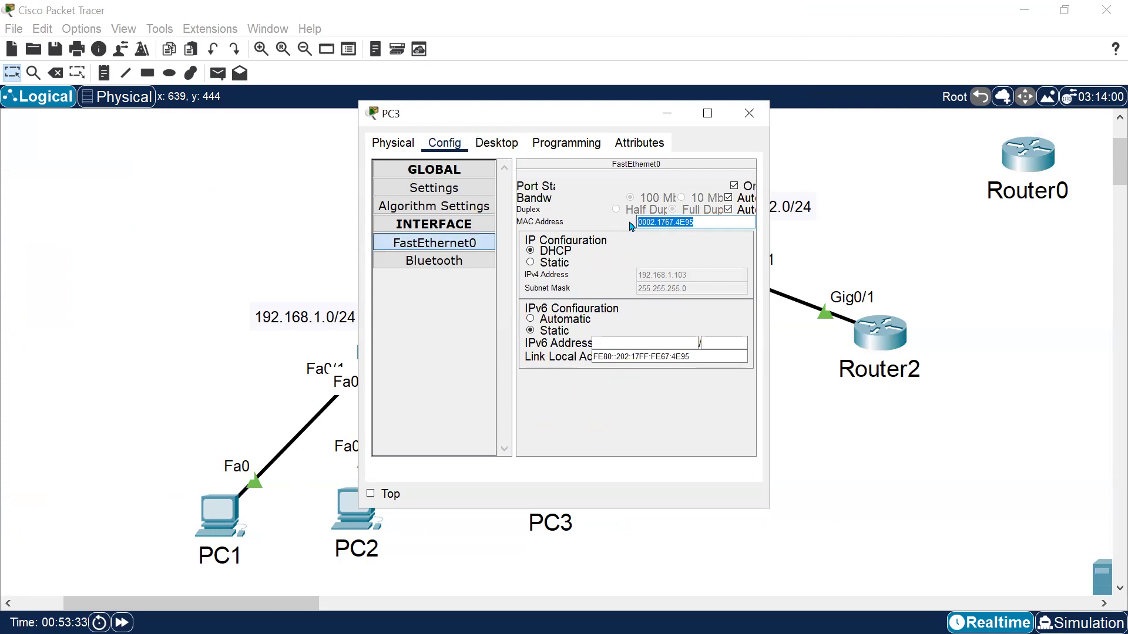
left_click(749, 113)
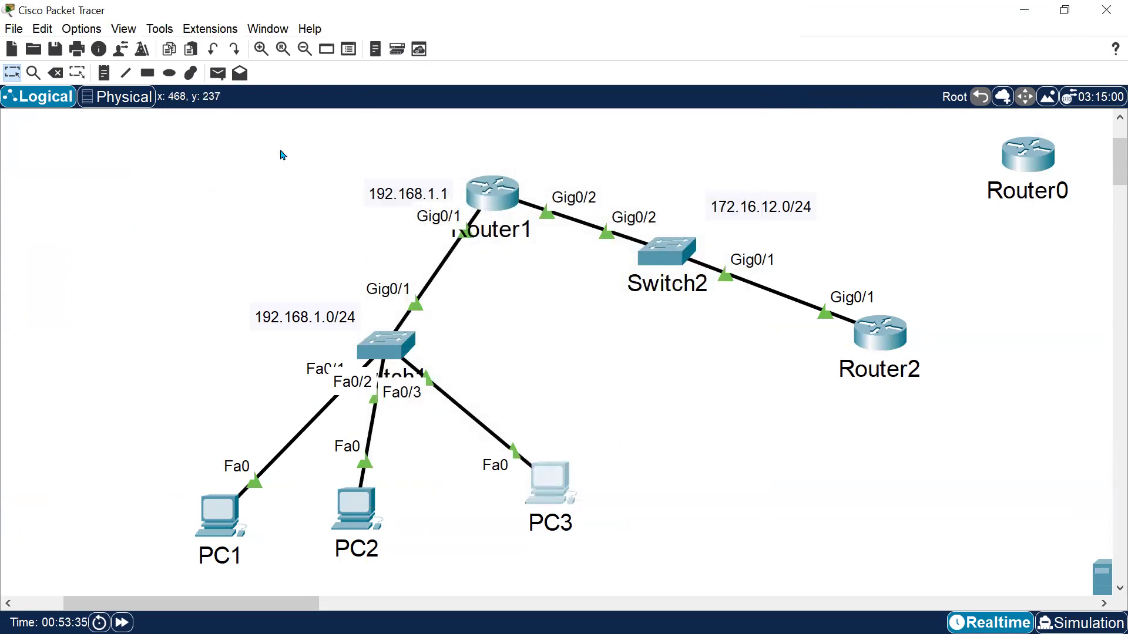
left_click(104, 73)
left_click(611, 487)
key("ctrl+v")
left_click(661, 552)
key("Escape")
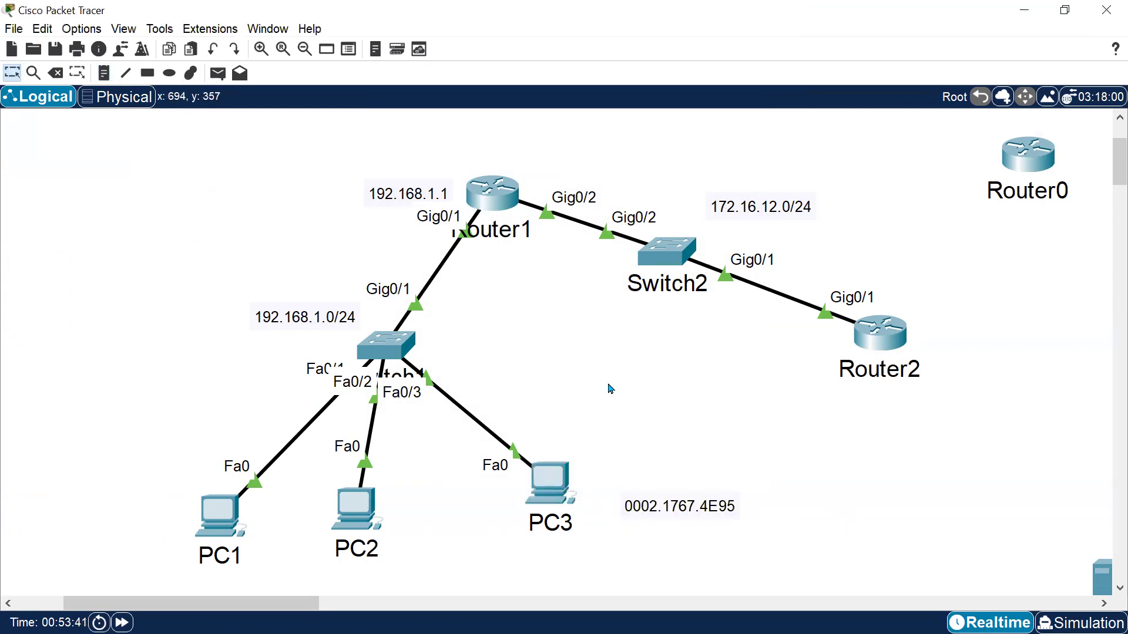
Leave interface configuration mode in Switch1's CLI with exit.
key("alt+Tab")
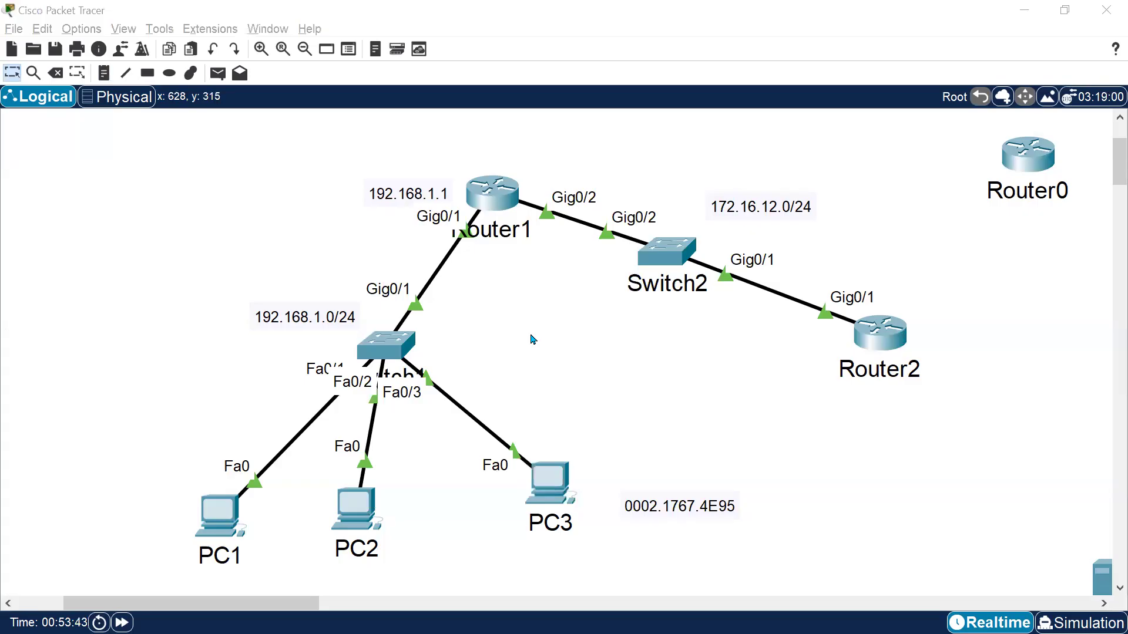
left_click(626, 486)
type("exit")
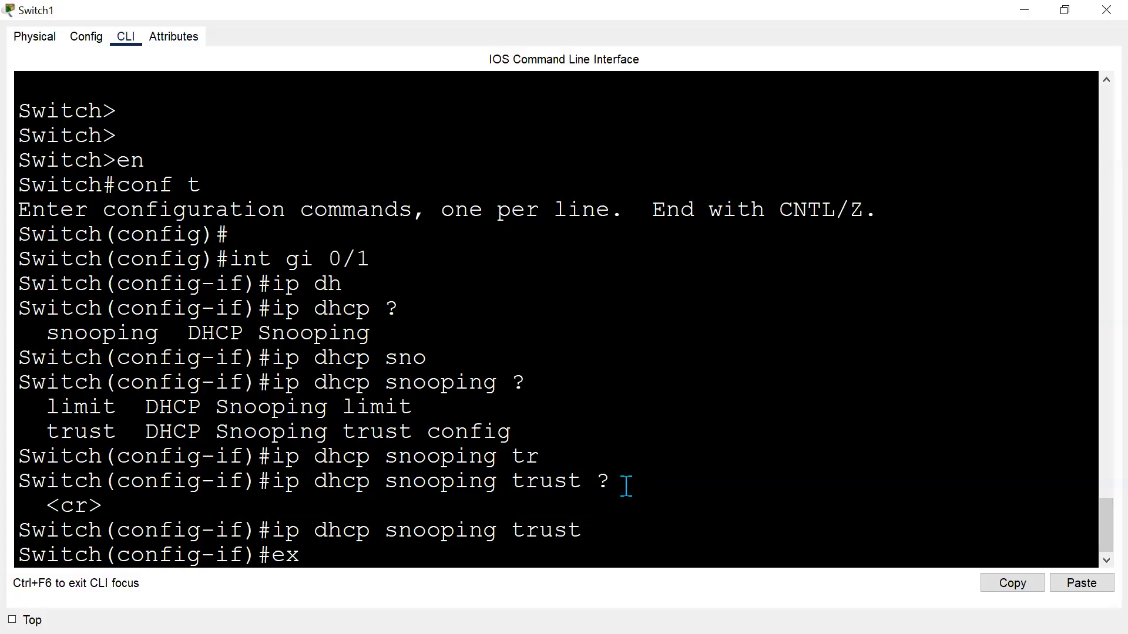
key("Return")
key("Return")
key("Return")
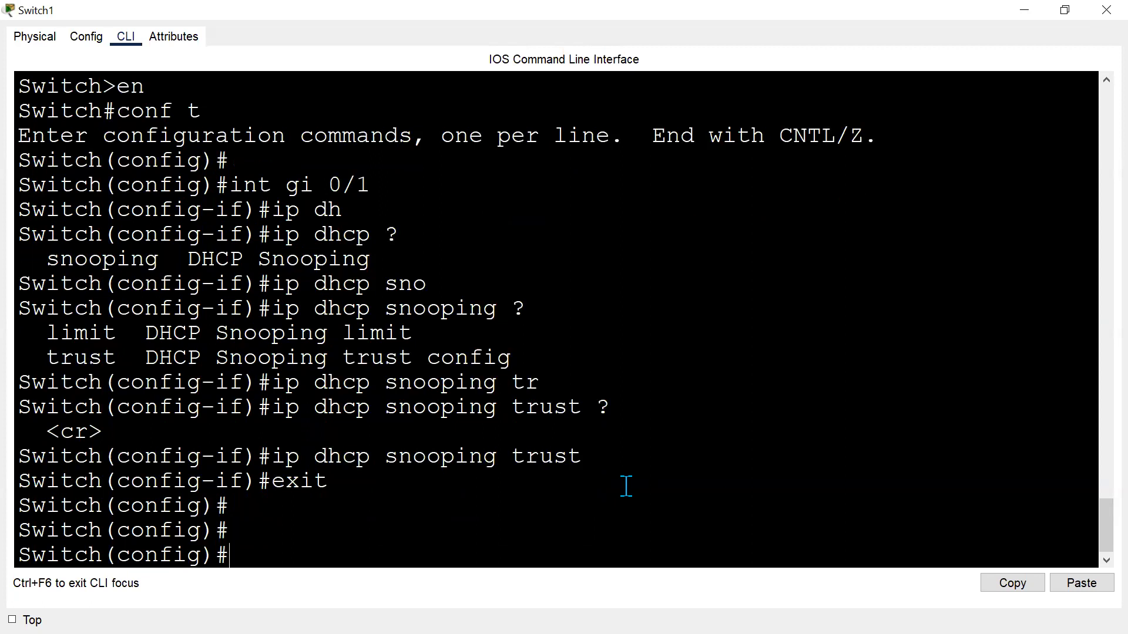
Explore the mac address-table static command options using context help in Switch1's CLI.
key("Return")
key("Return")
type("ma")
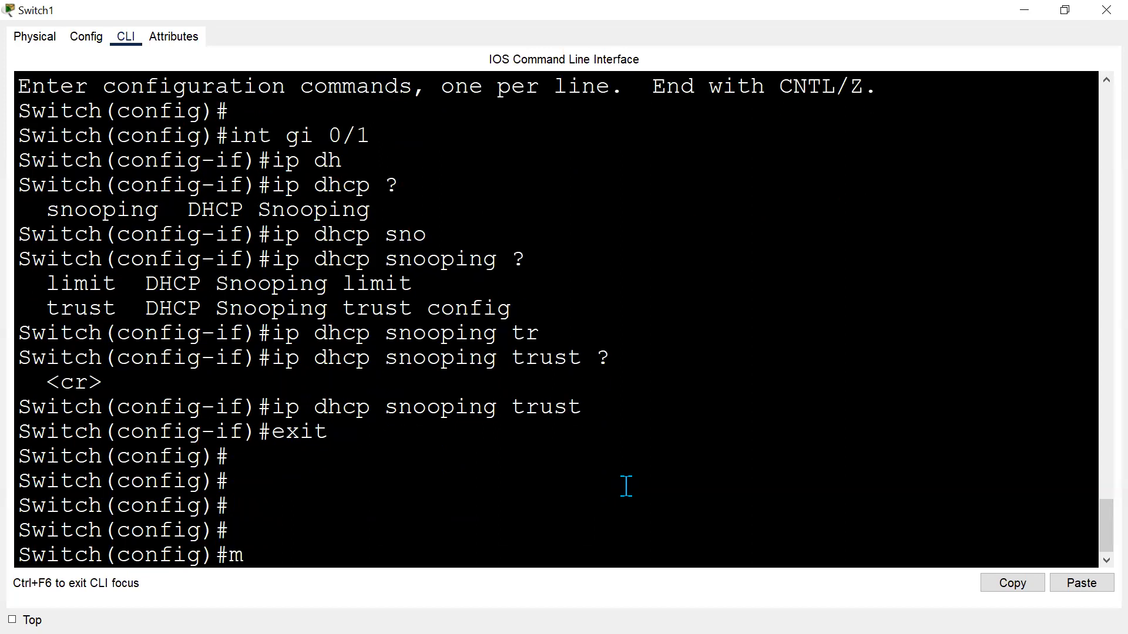
key("Tab")
type("add")
key("Tab")
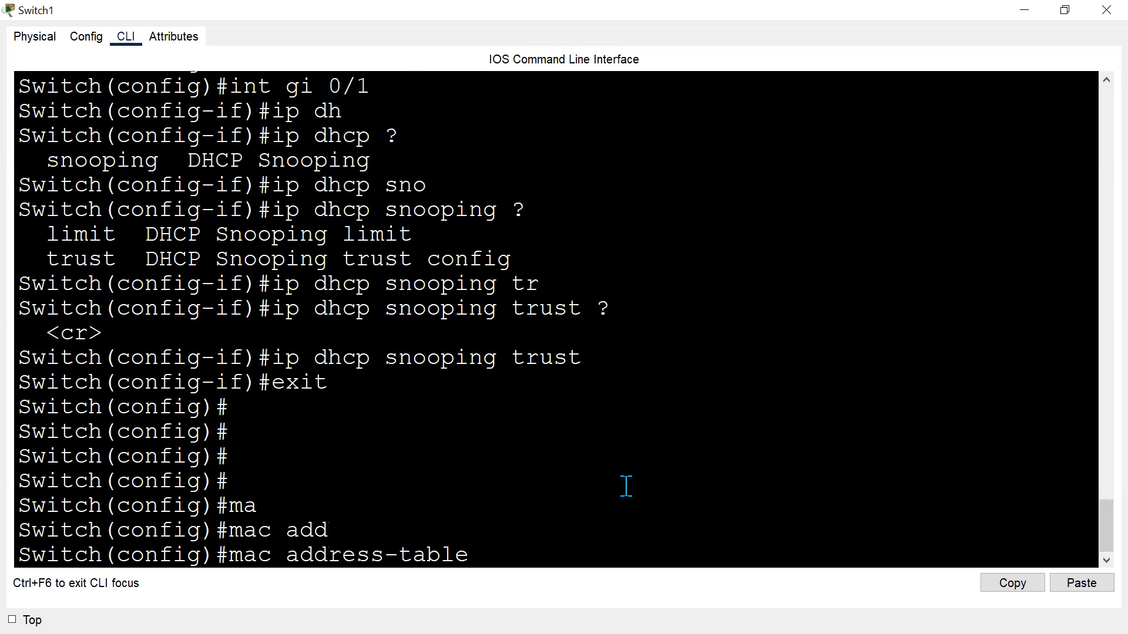
type("?")
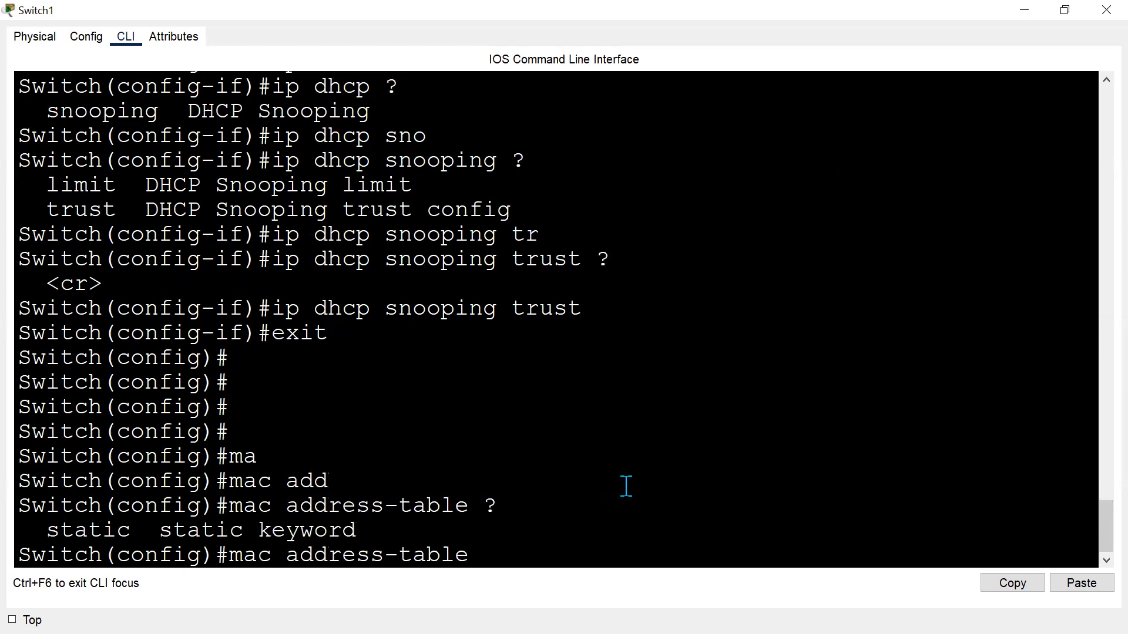
type("sta")
key("Tab")
type("?")
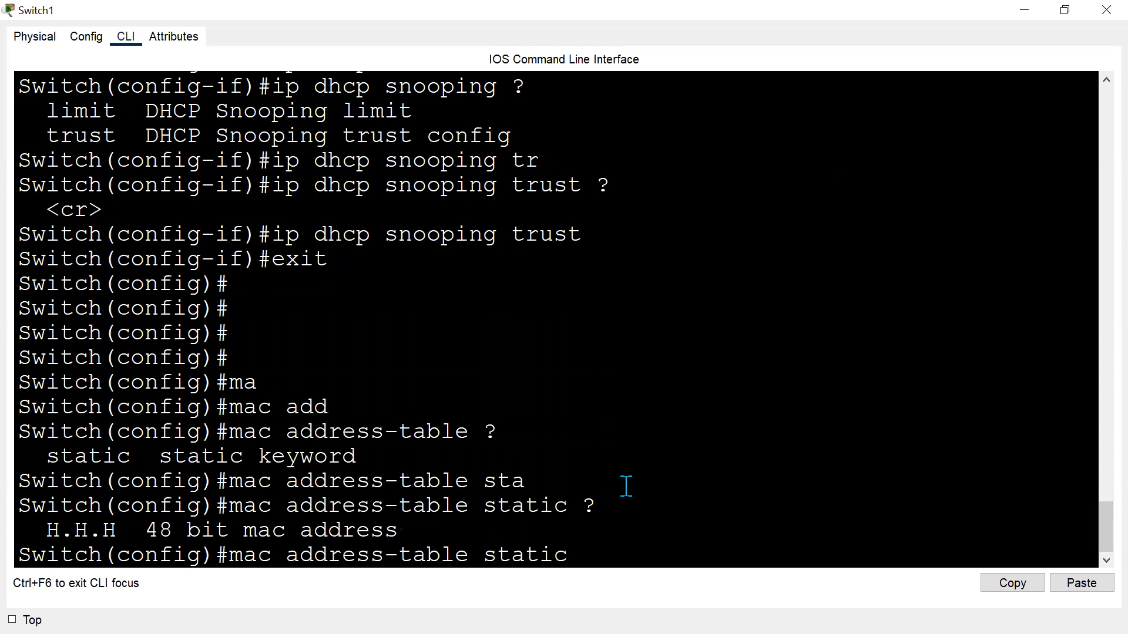
Clear the line and display Switch1's MAC address table with do sh mac address, highlighting PC3's Fa0/3 entry.
key("ctrl+u")
key("Return")
key("Return")
type("do sh mac a")
type("ress")
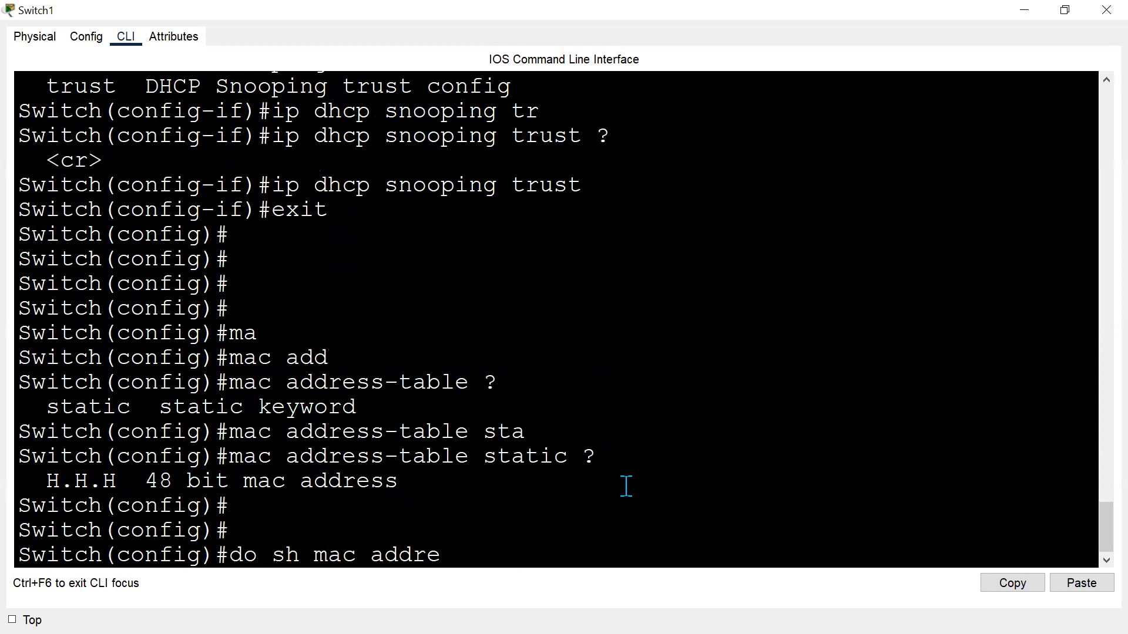
key("Return")
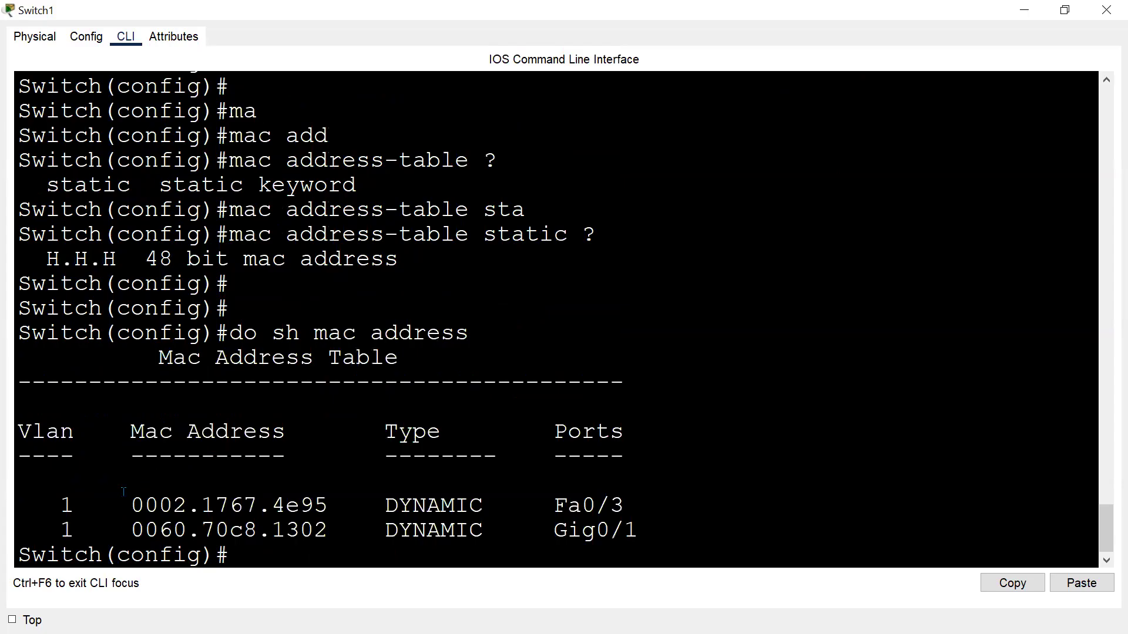
left_click_drag(123, 491, 661, 502)
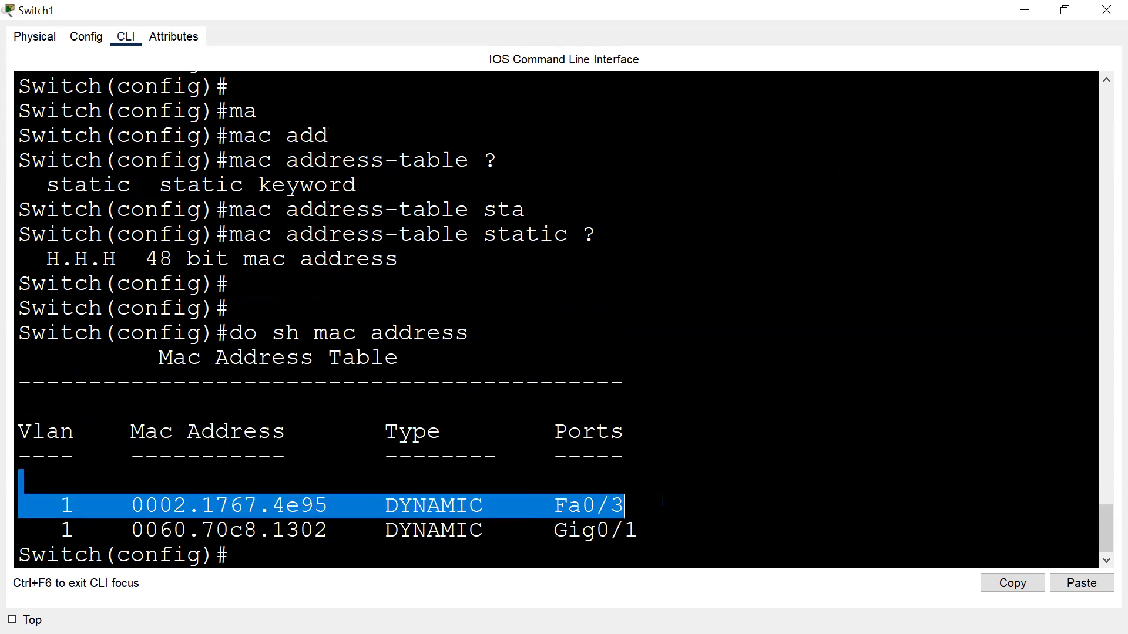
left_click(719, 494)
key("Return")
key("Return")
key("Up")
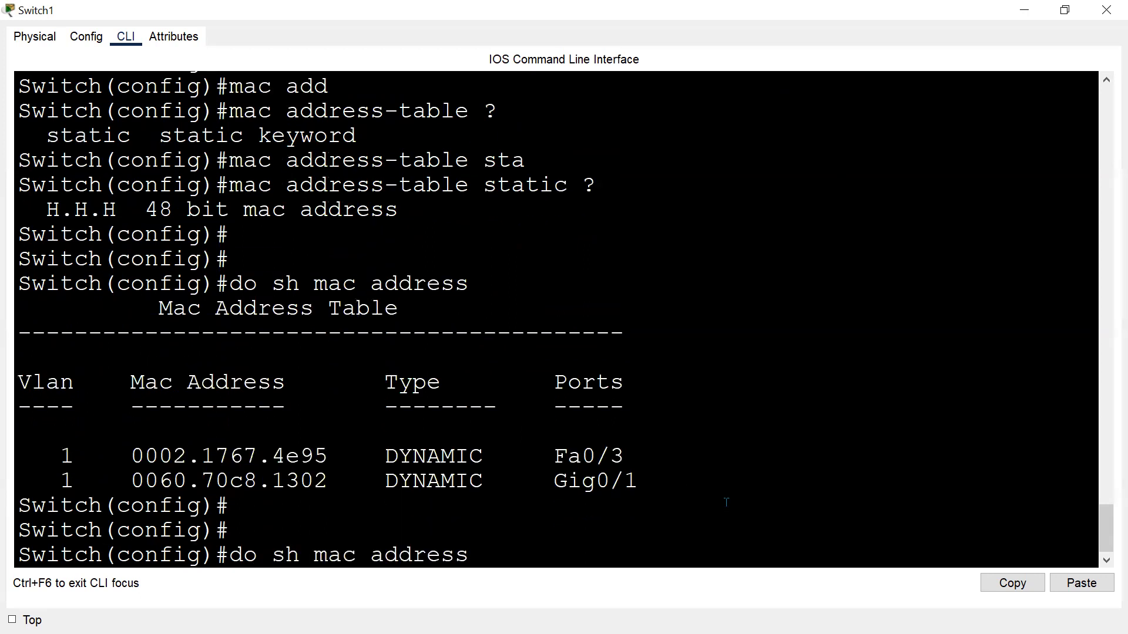
key("Up")
key("Down")
key("Down")
Enter a static MAC address-table command with PC3's pasted address 0002.1767.4E95 in Switch1's CLI.
type("ma")
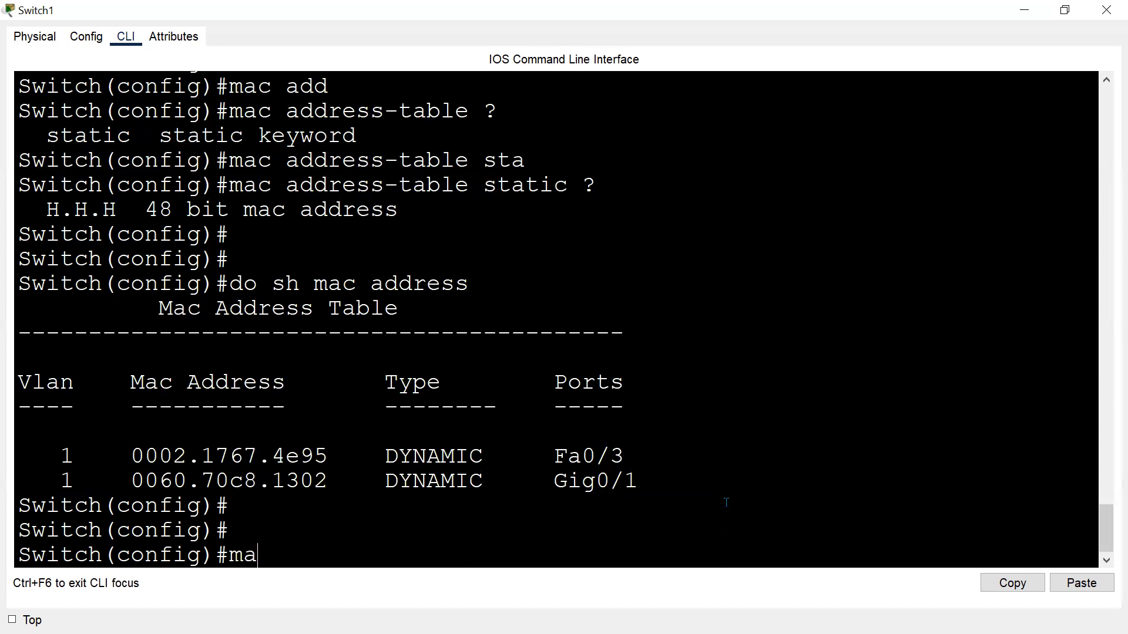
type("c")
type(" add")
key("Tab")
type("sta")
key("Tab")
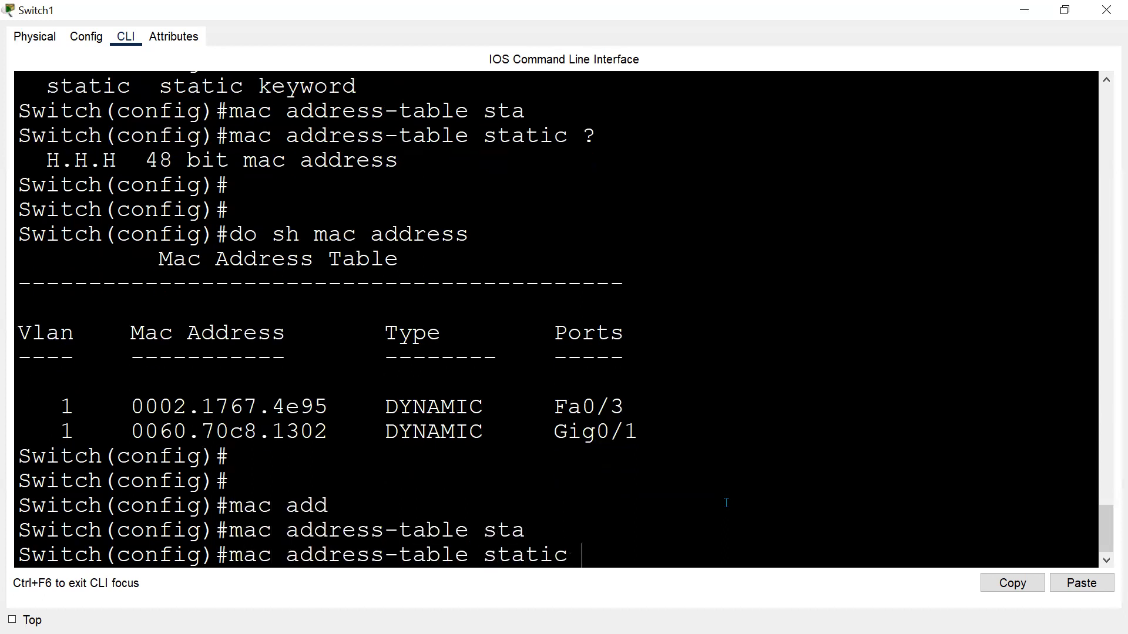
left_click(1084, 584)
key("Return")
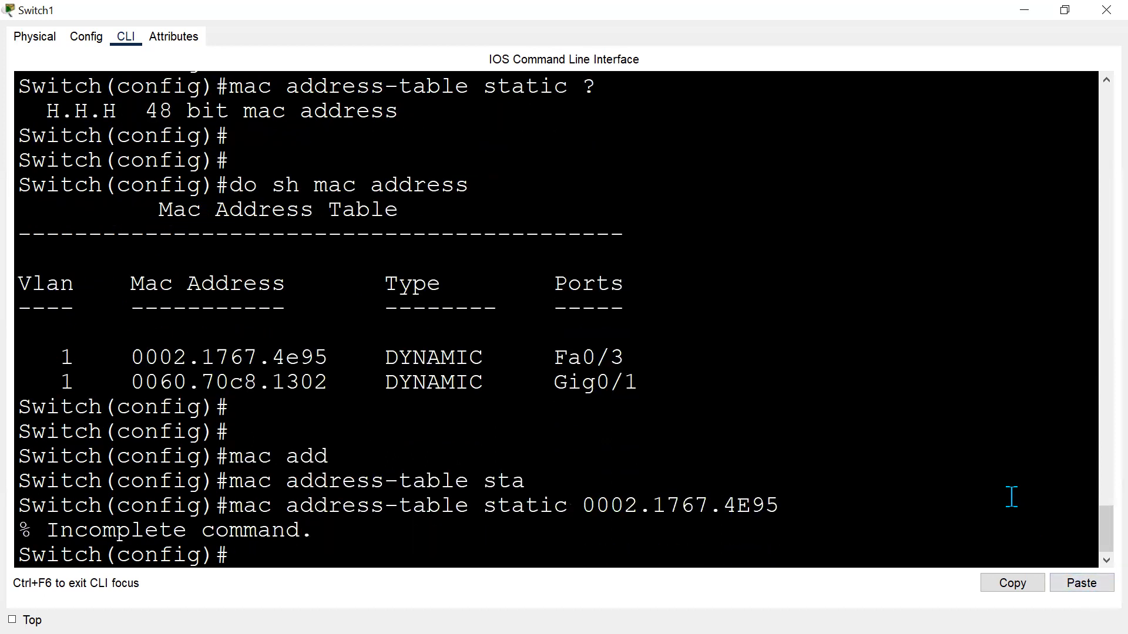
Complete the static MAC entry for 0002.1767.4E95 with vlan 1 and interface fa 0/3, using context help for each keyword.
key("Up")
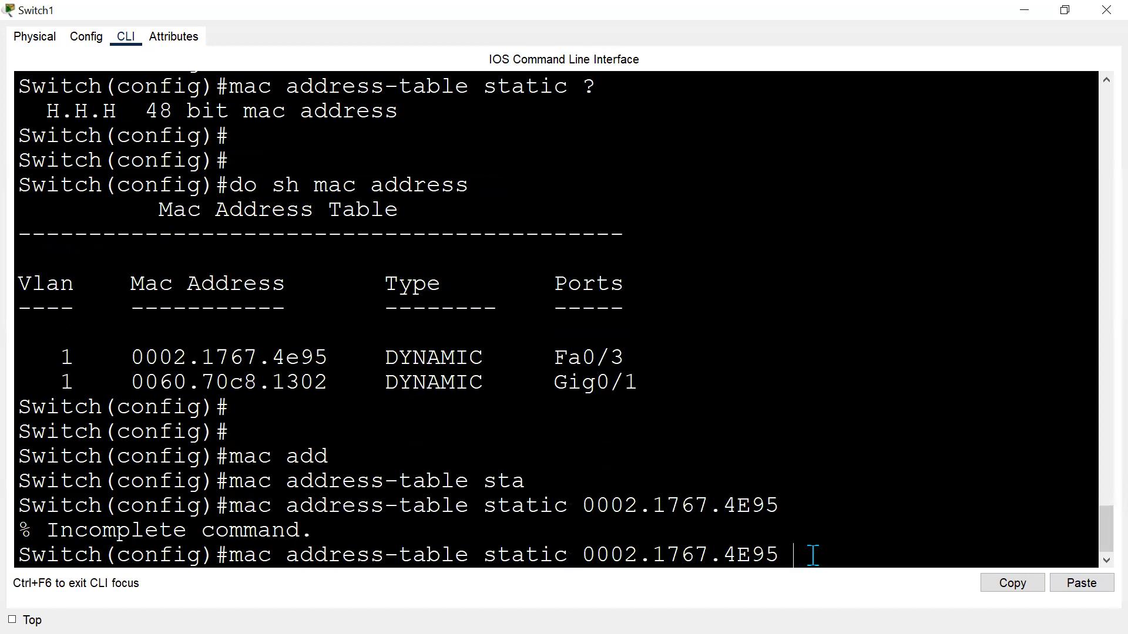
type("?")
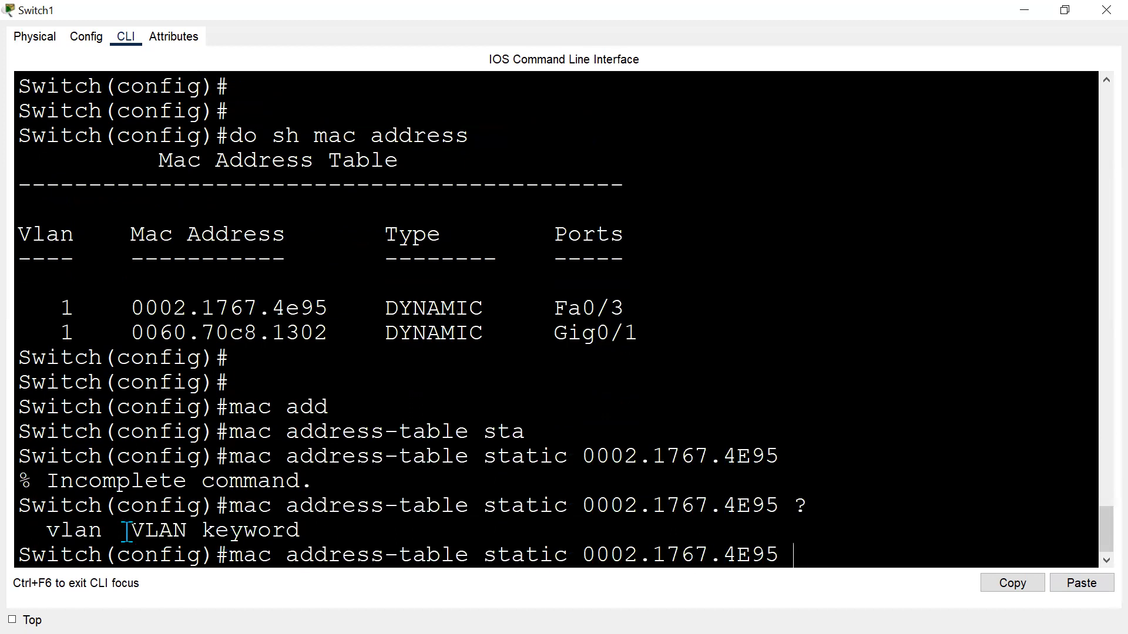
type("vlan 1 ?")
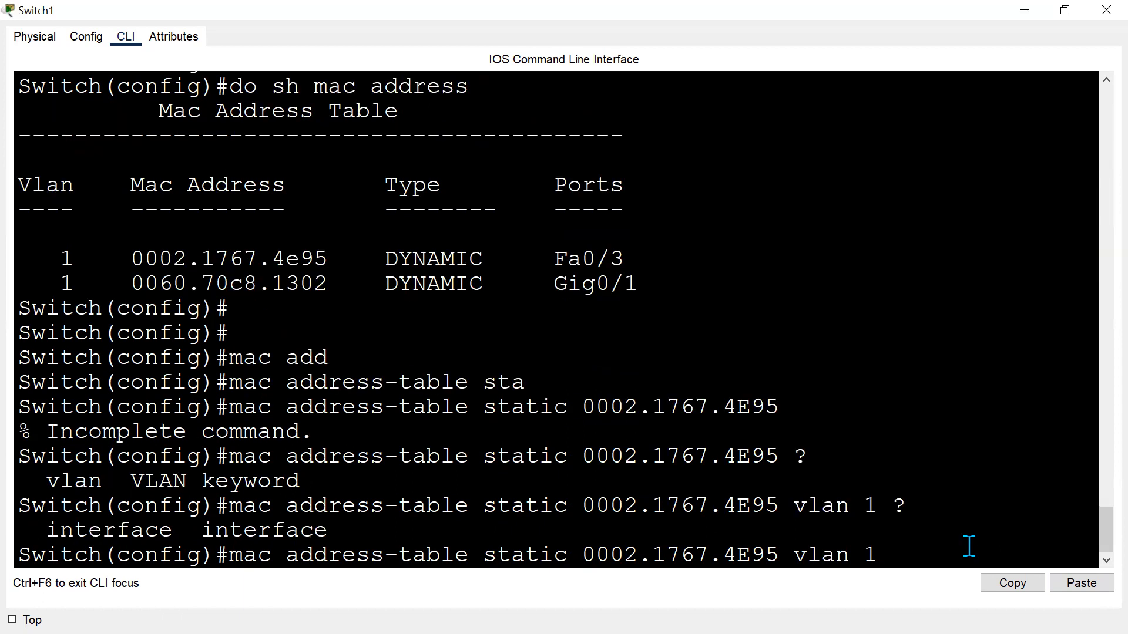
type("interface")
key("alt+Tab")
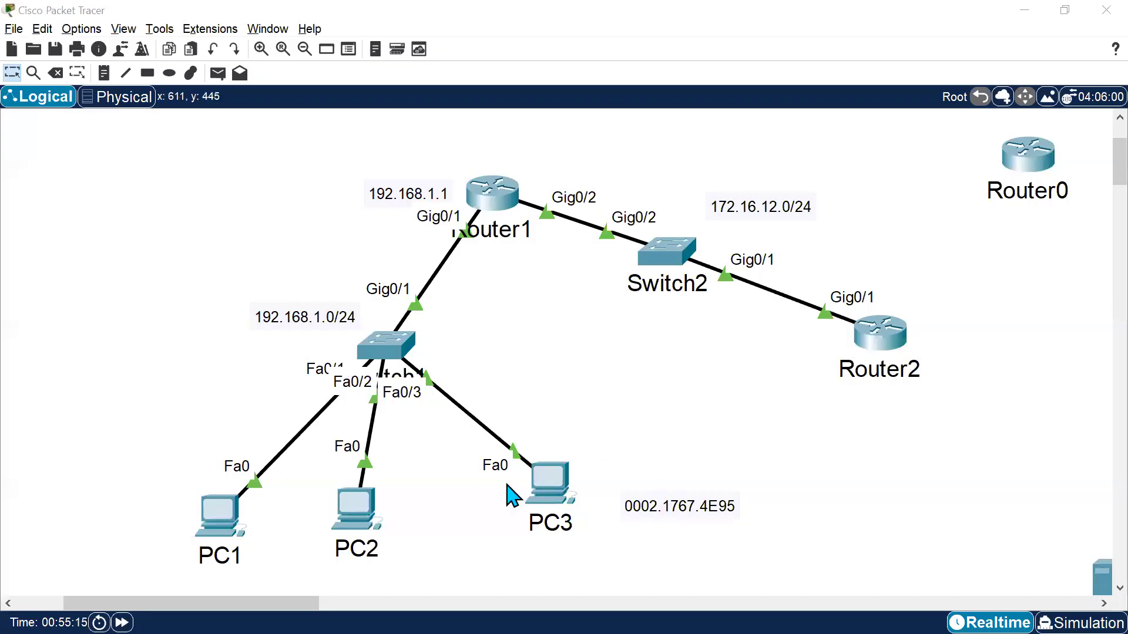
key("alt+Tab")
type("fa 0/3")
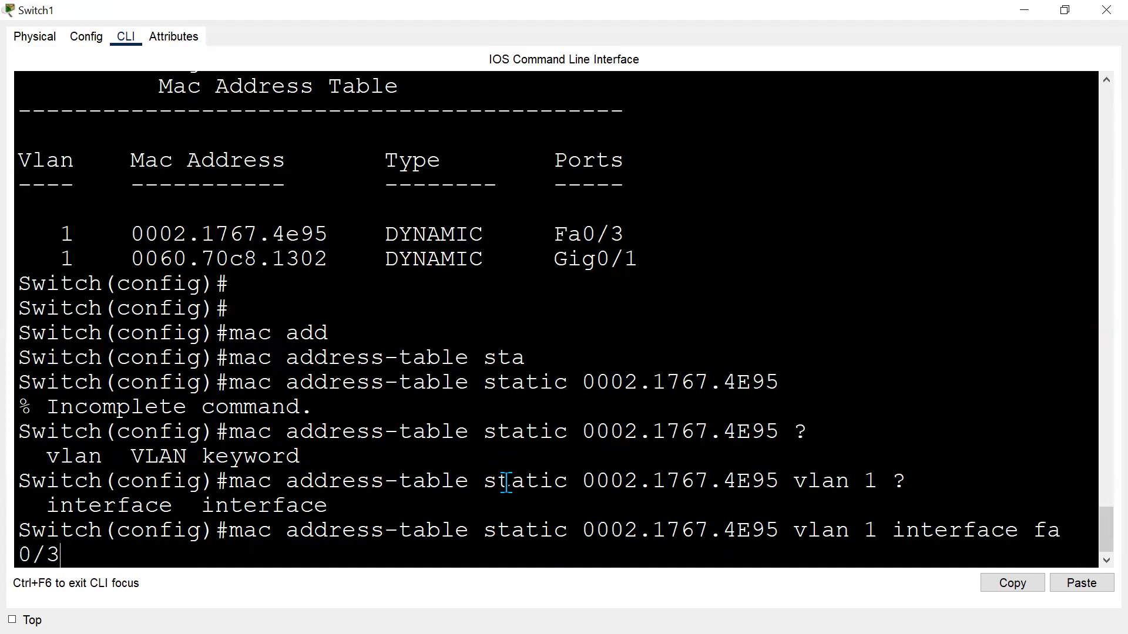
key("Return")
key("Return")
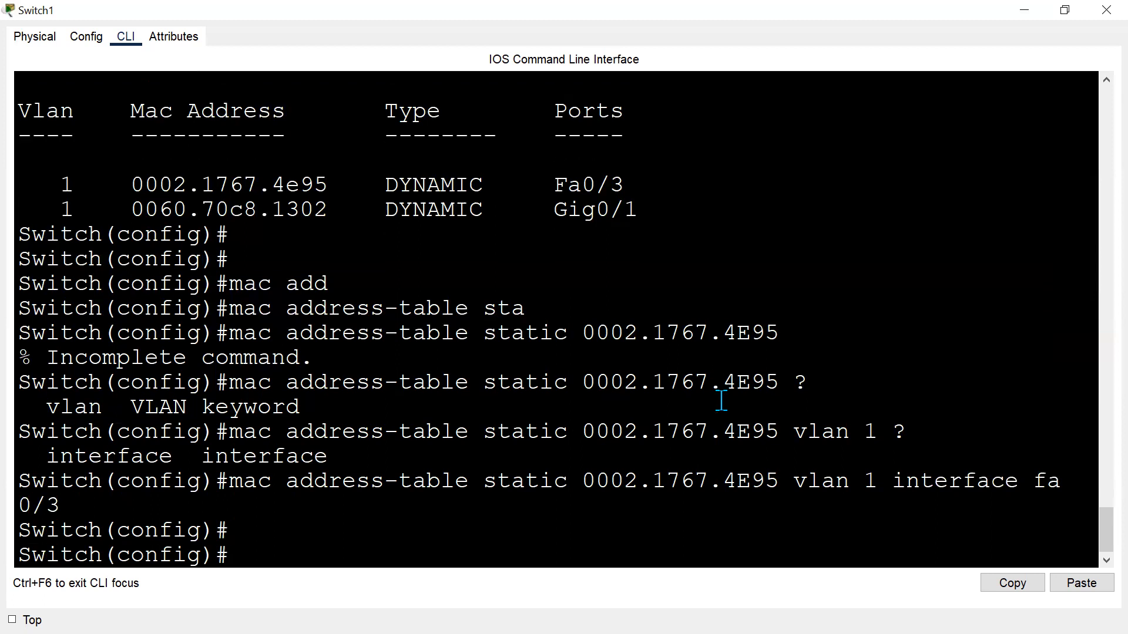
Display the MAC address table again and highlight the Fa0/3 entry's STATIC type.
key("Up")
key("Up")
key("Up")
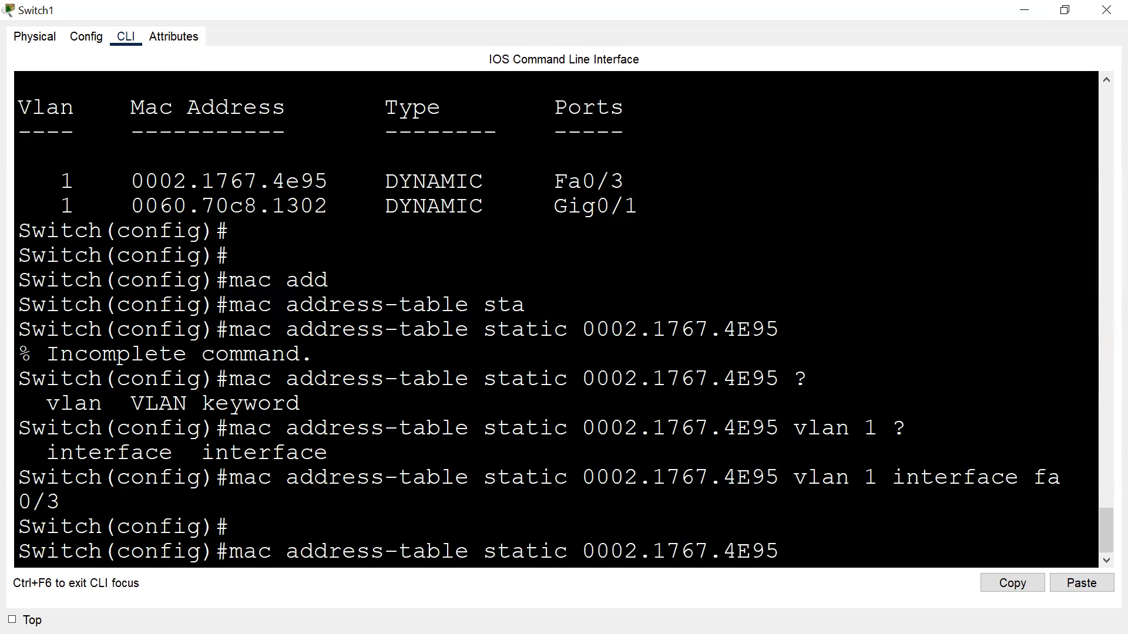
key("Return")
key("Return")
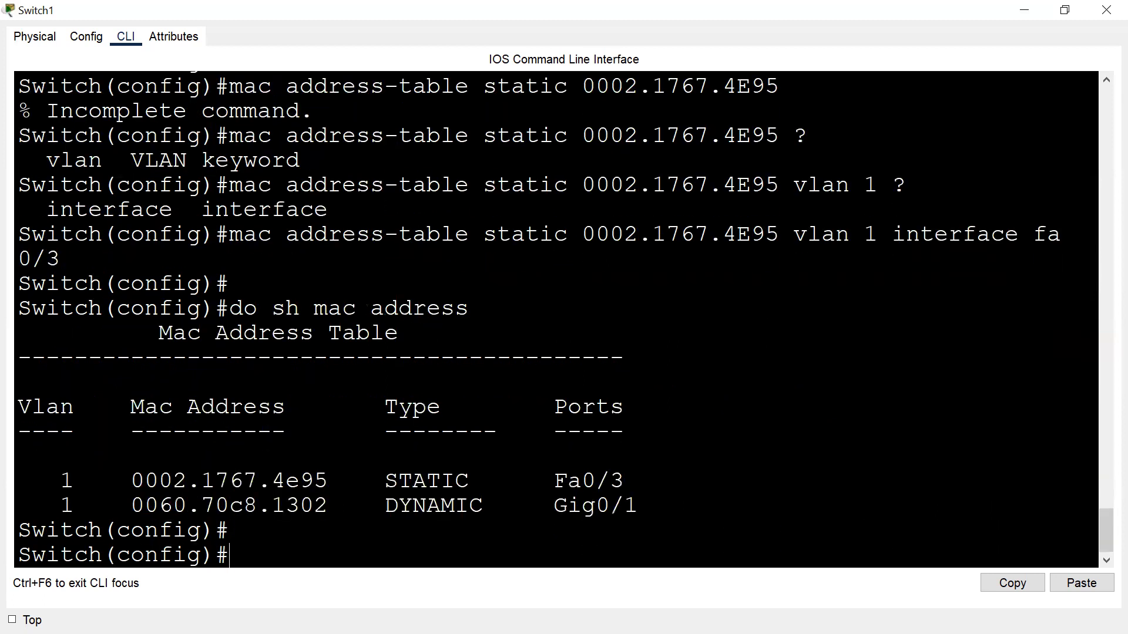
left_click_drag(376, 470, 399, 481)
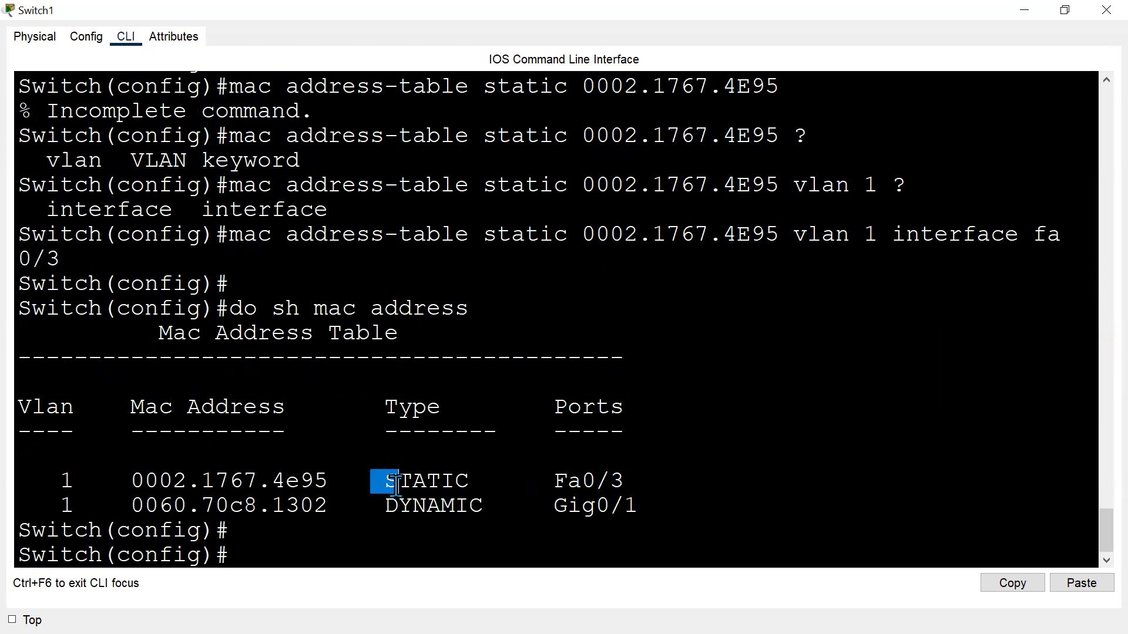
left_click(702, 429)
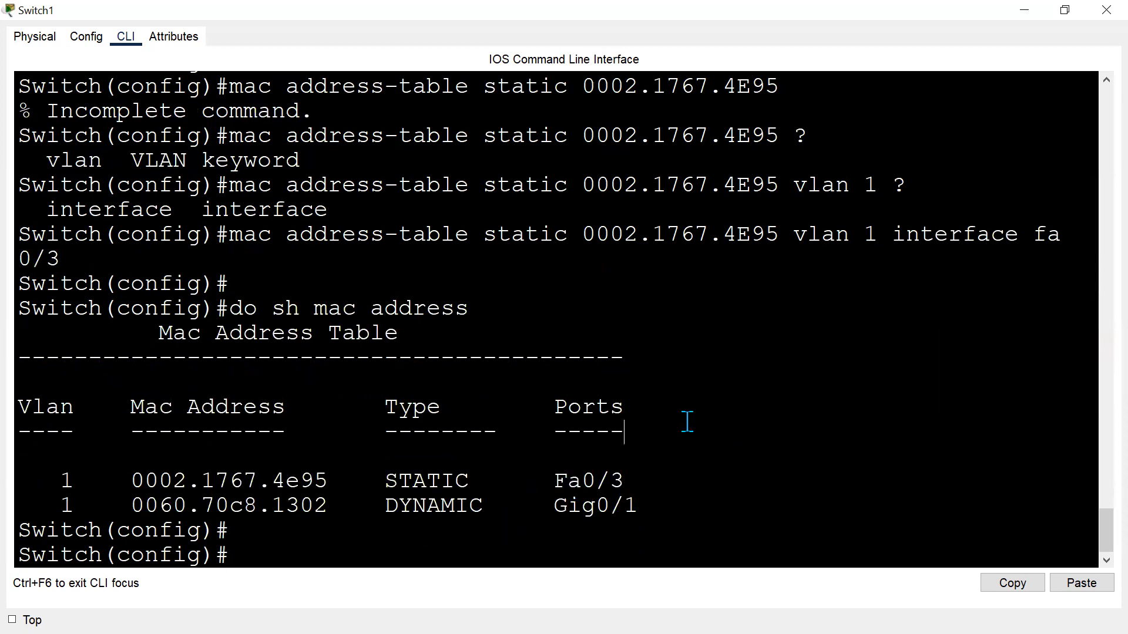
left_click_drag(126, 478, 626, 480)
left_click(588, 525)
key("Return")
key("Return")
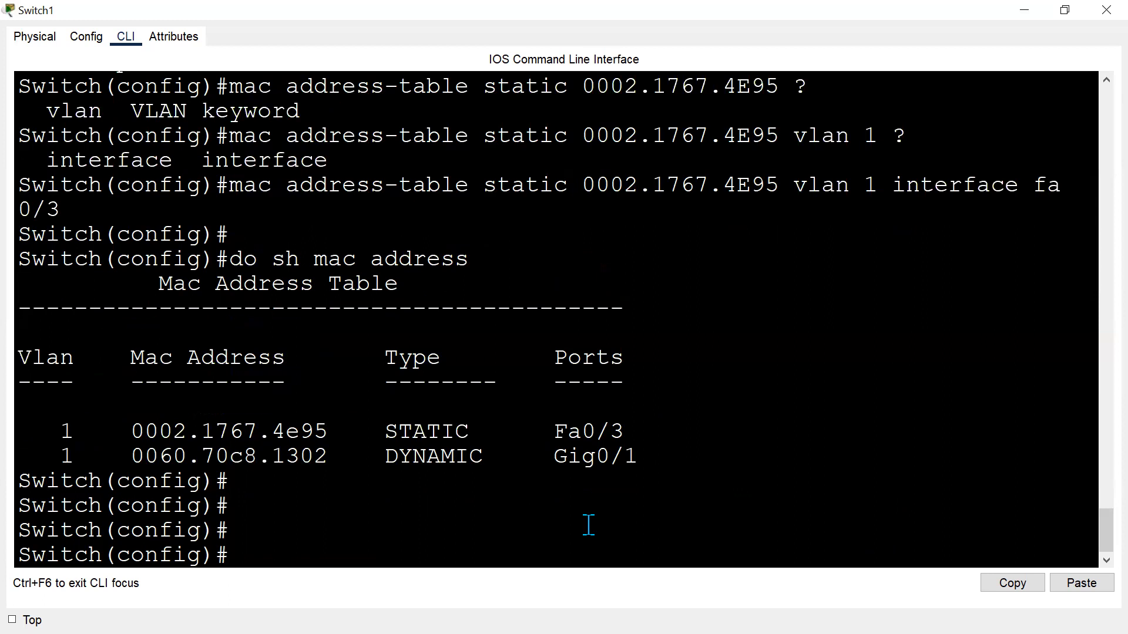
Enter interface Fa0/3 configuration and list the switchport port-security options with context help.
key("alt+Tab")
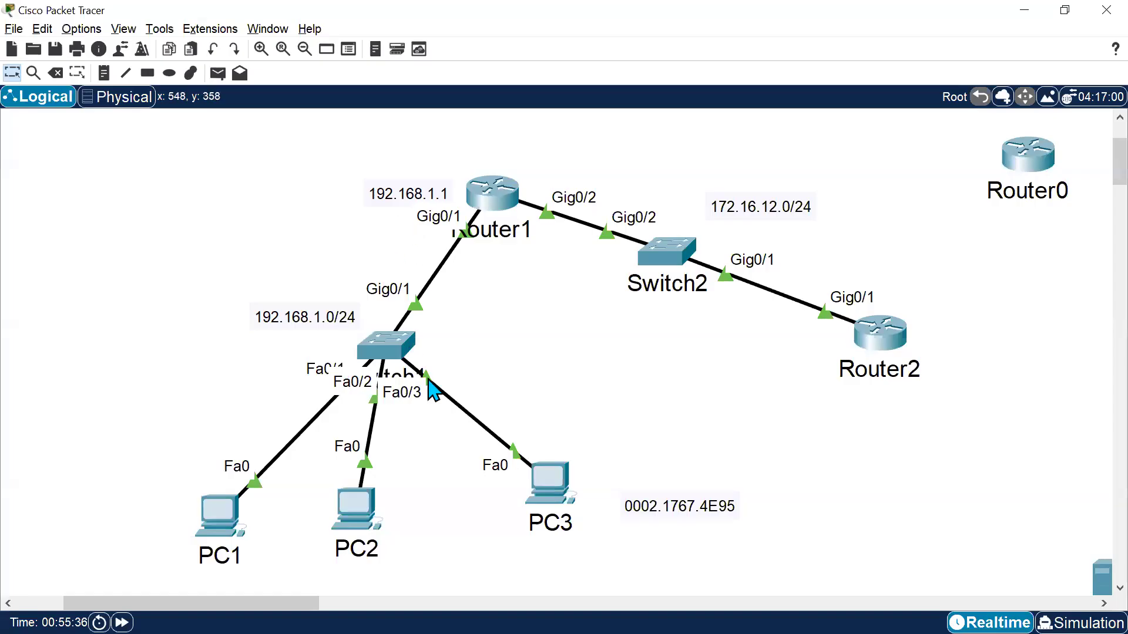
key("alt+Tab")
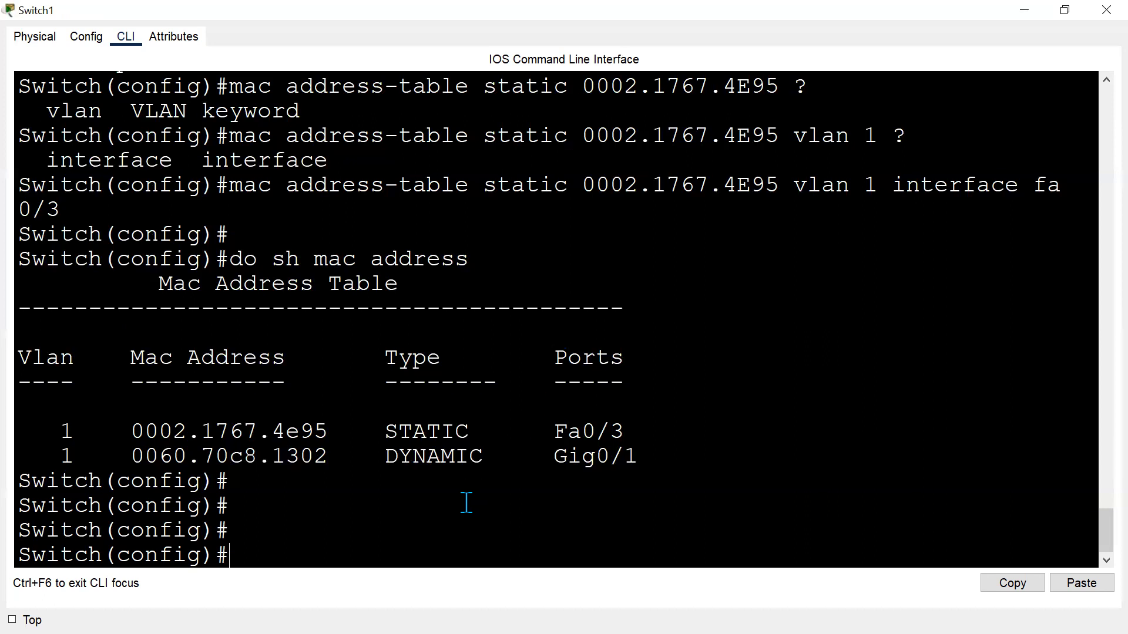
left_click(453, 530)
type("int fa 0/3")
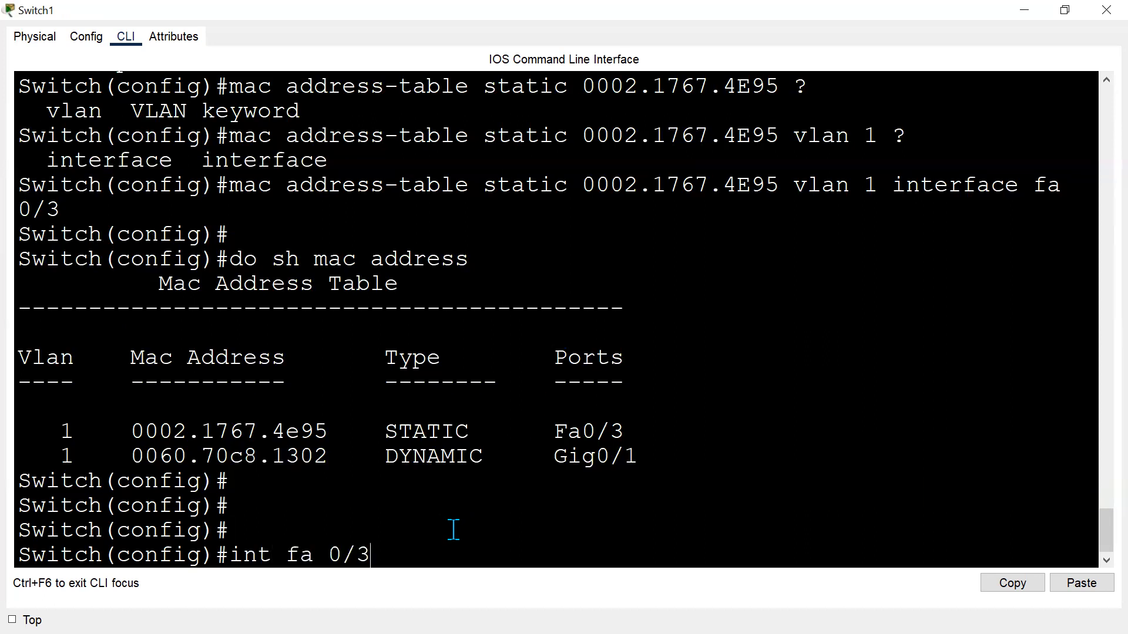
key("Return")
type("swi")
key("Tab")
type("po")
key("Tab")
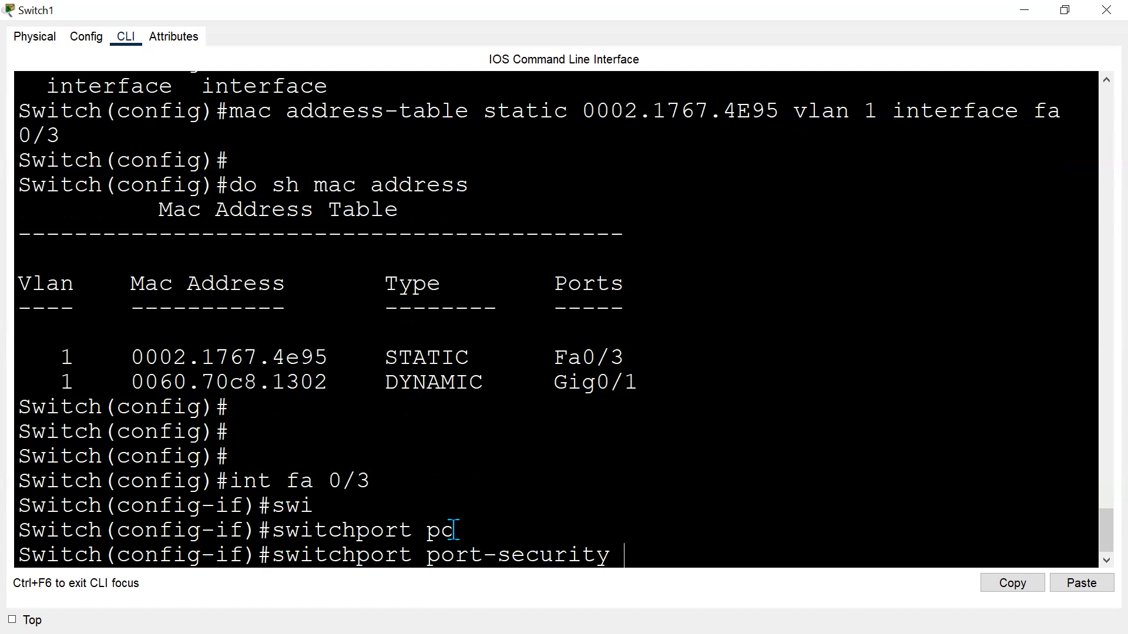
type("?")
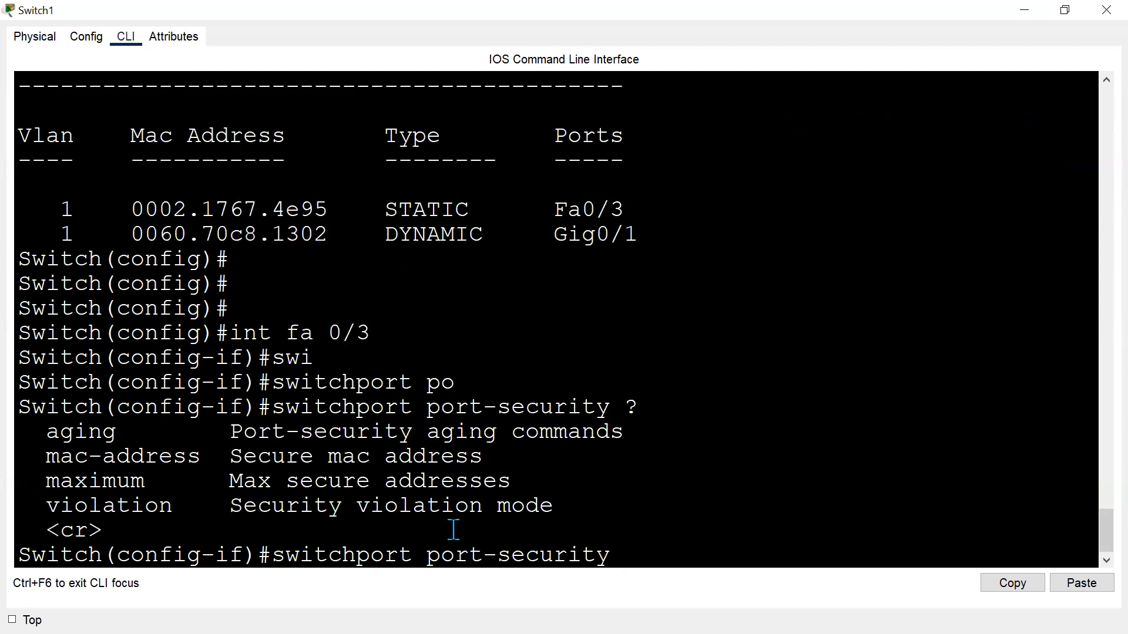
left_click_drag(32, 432, 609, 498)
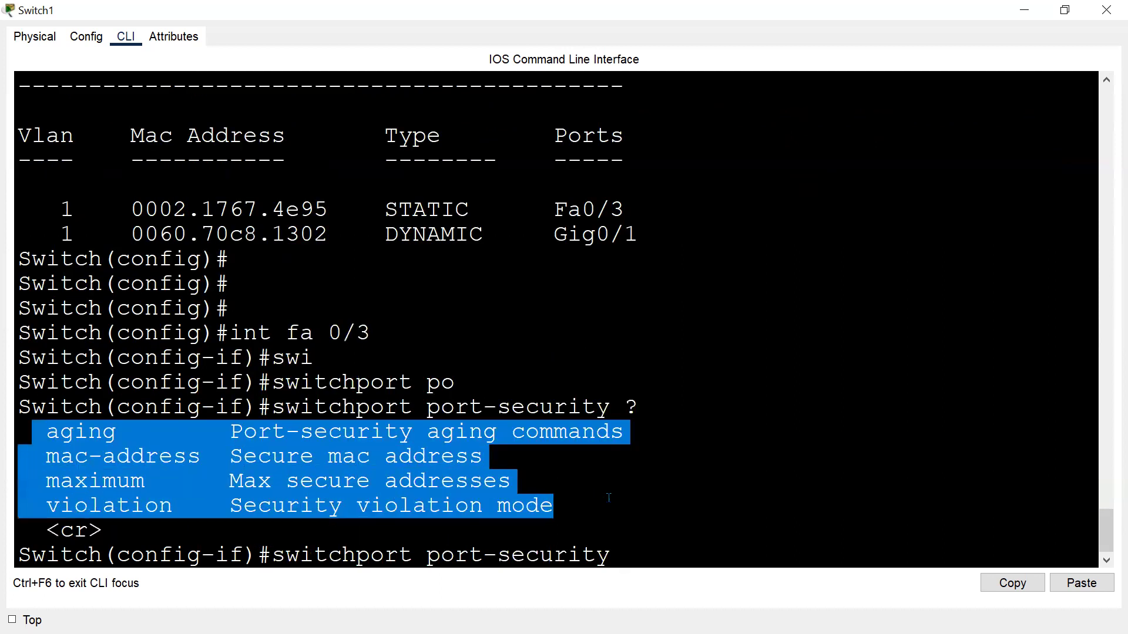
left_click_drag(103, 531, 30, 525)
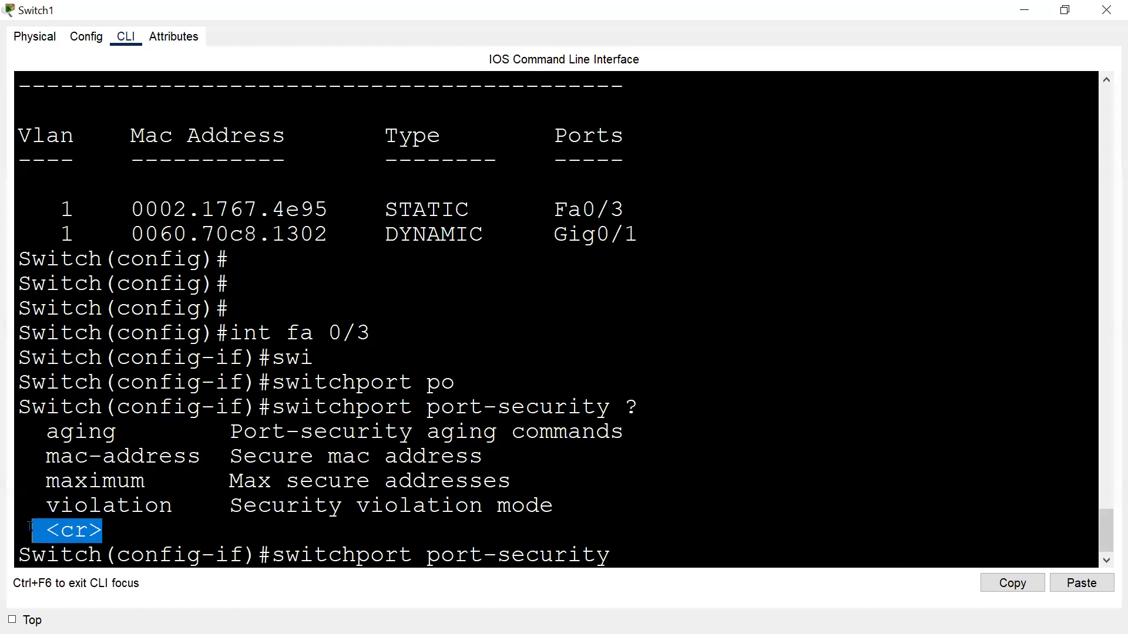
left_click(632, 542)
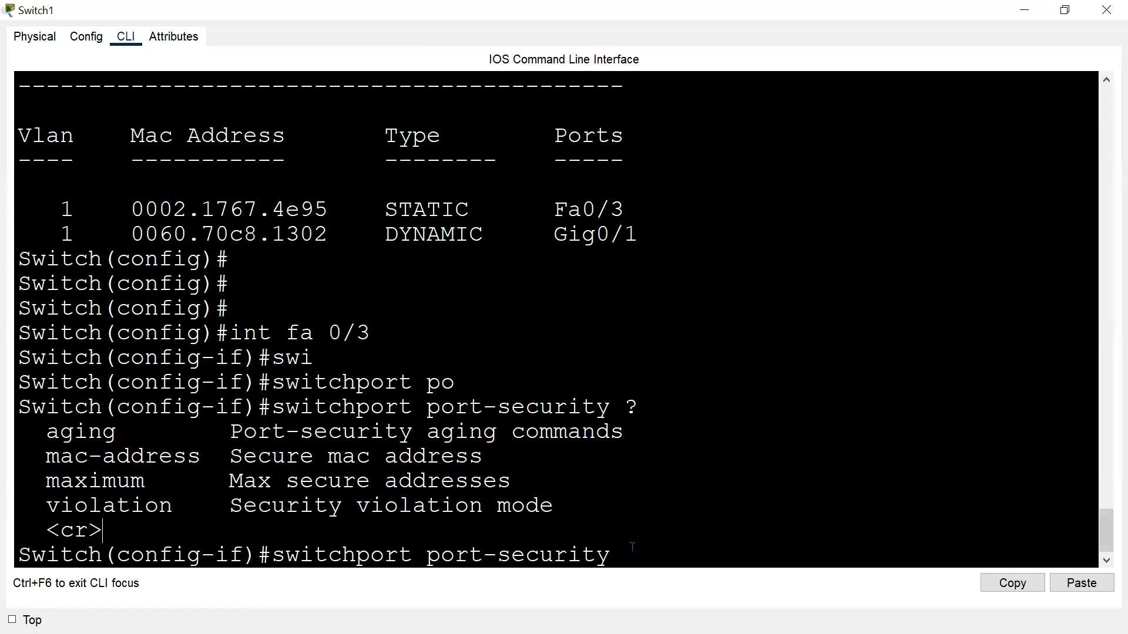
Try to enable switchport port-security on Fa0/3.
key("Return")
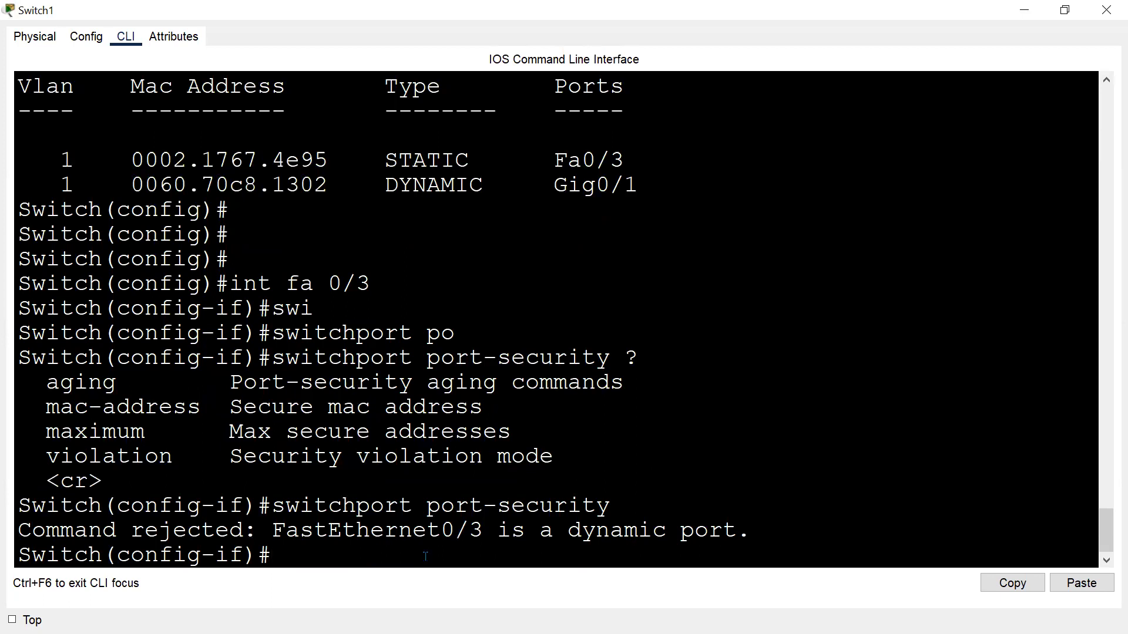
key("Return")
key("Return")
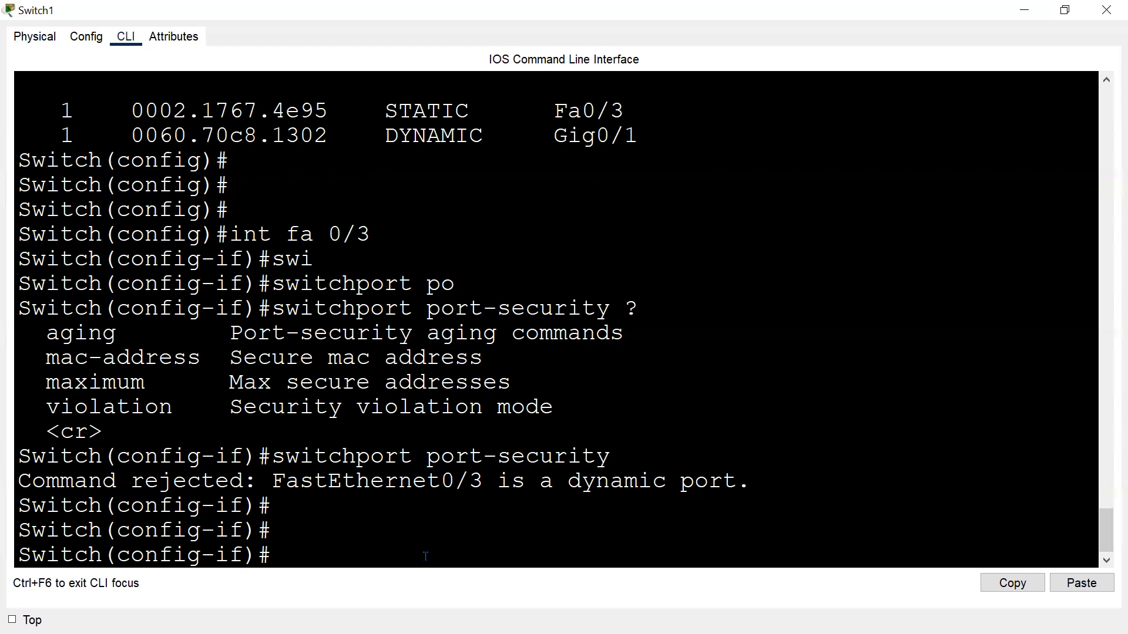
Set interface Fa0/3 to switchport mode access.
type("swi")
key("Tab")
type("mode ac")
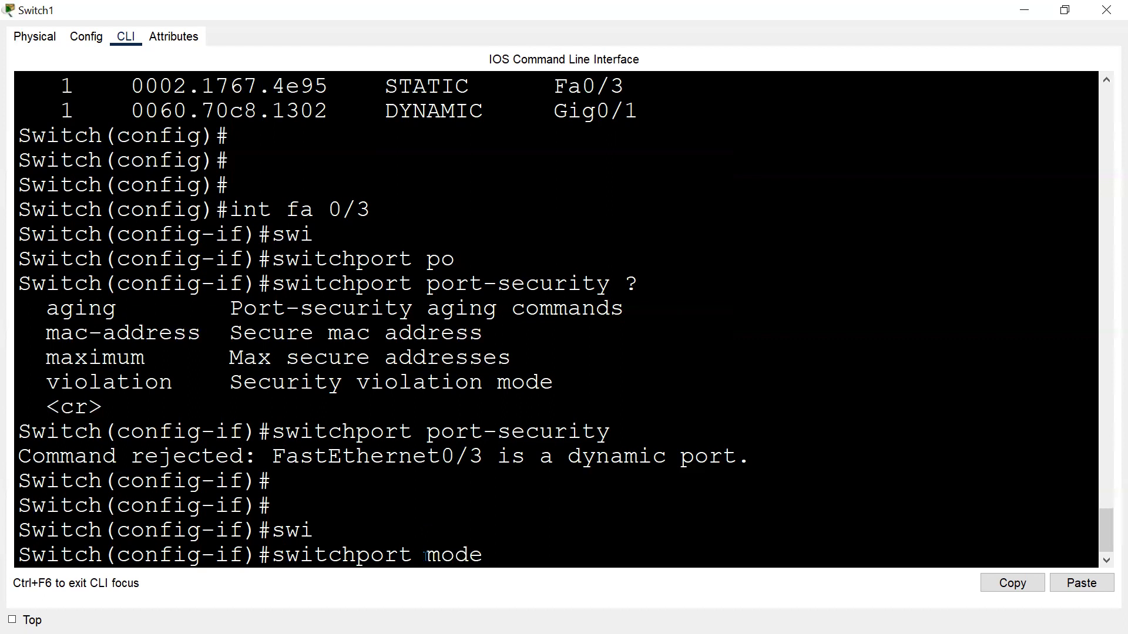
key("Tab")
key("Return")
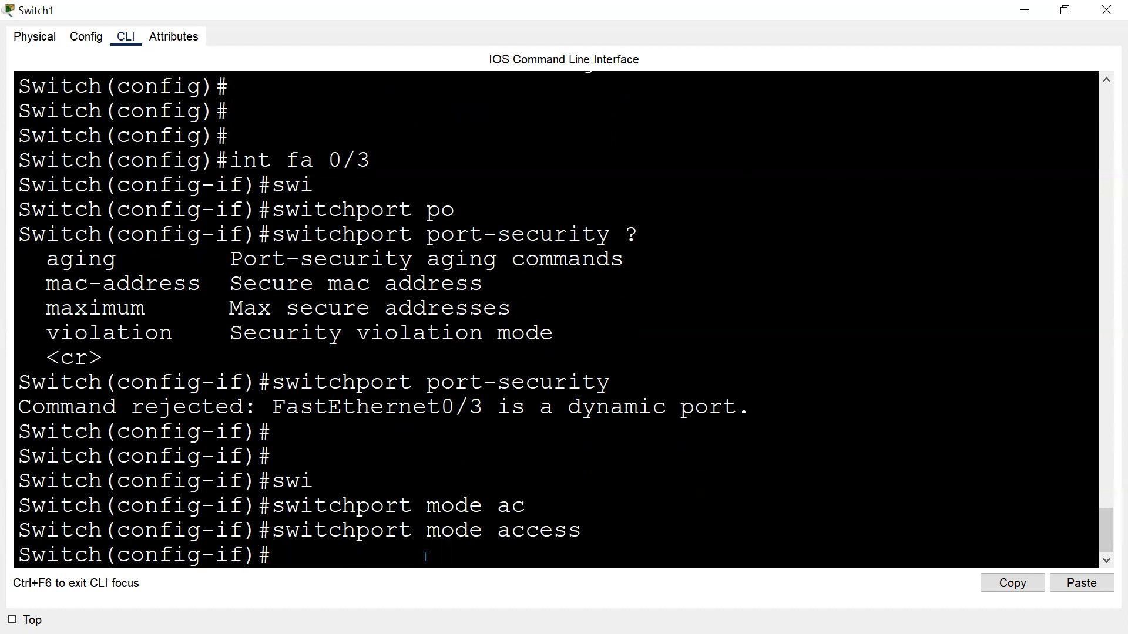
Retry enabling switchport port-security on Fa0/3.
key("Return")
key("Up")
key("Up")
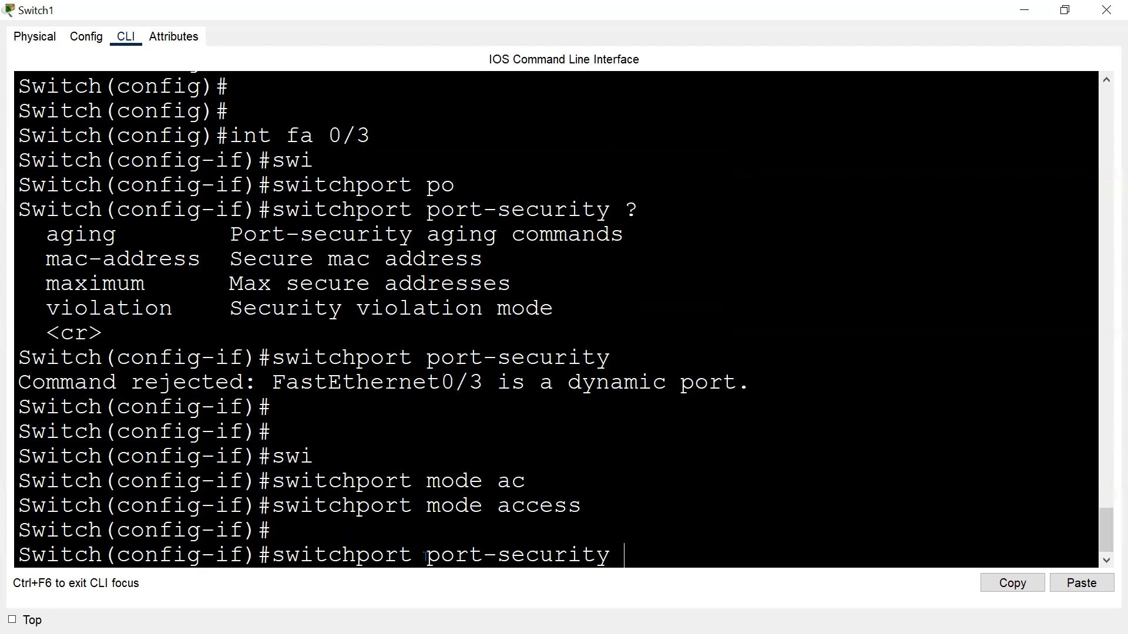
key("Return")
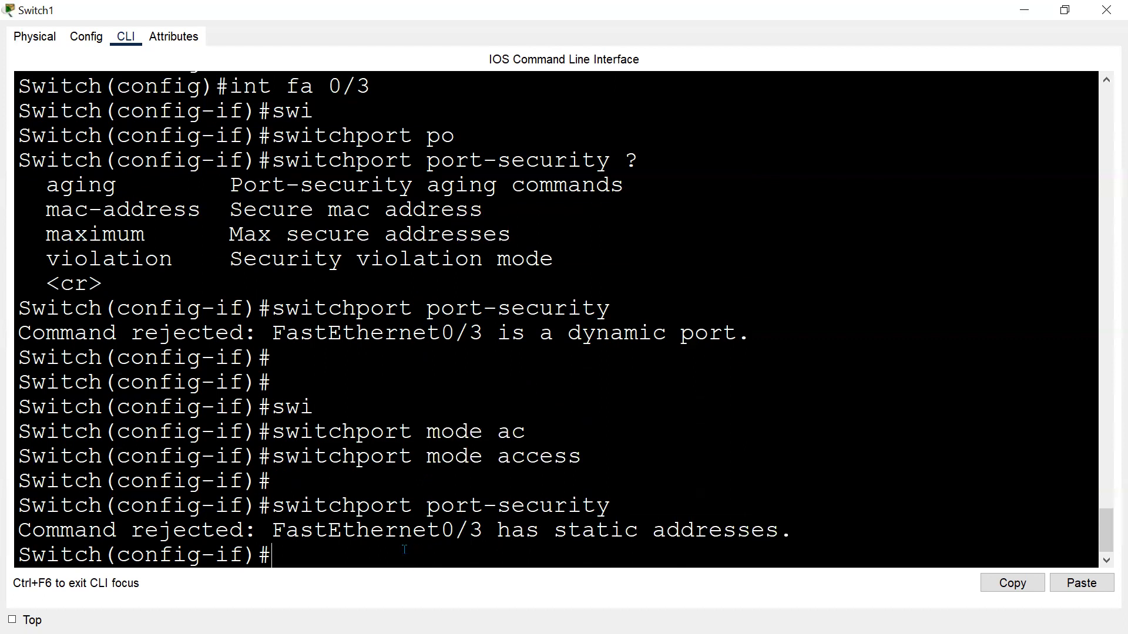
left_click_drag(258, 531, 793, 532)
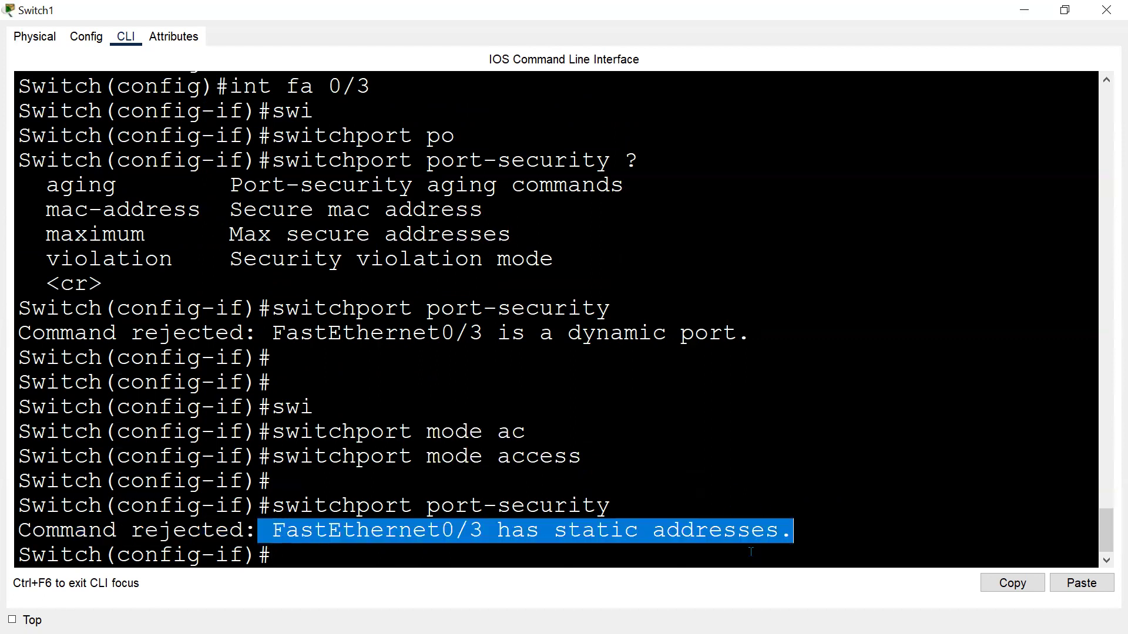
Leave Fa0/3 interface configuration mode with exit.
left_click(711, 554)
type("exit")
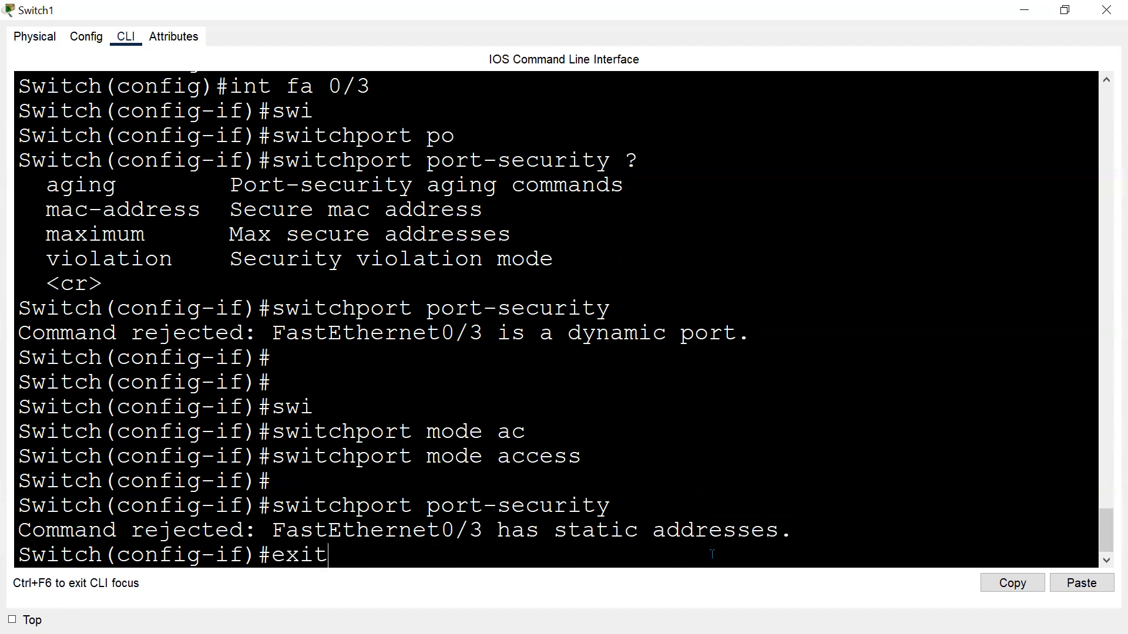
key("Return")
key("Return")
key("Return")
Remove the static MAC entry with no mac address-table static 0002.1767.4E95 vlan 1 interface fa 0/3.
key("Up")
key("Up")
key("Down")
key("Down")
type("int fa 0/3")
key("Up")
key("Up")
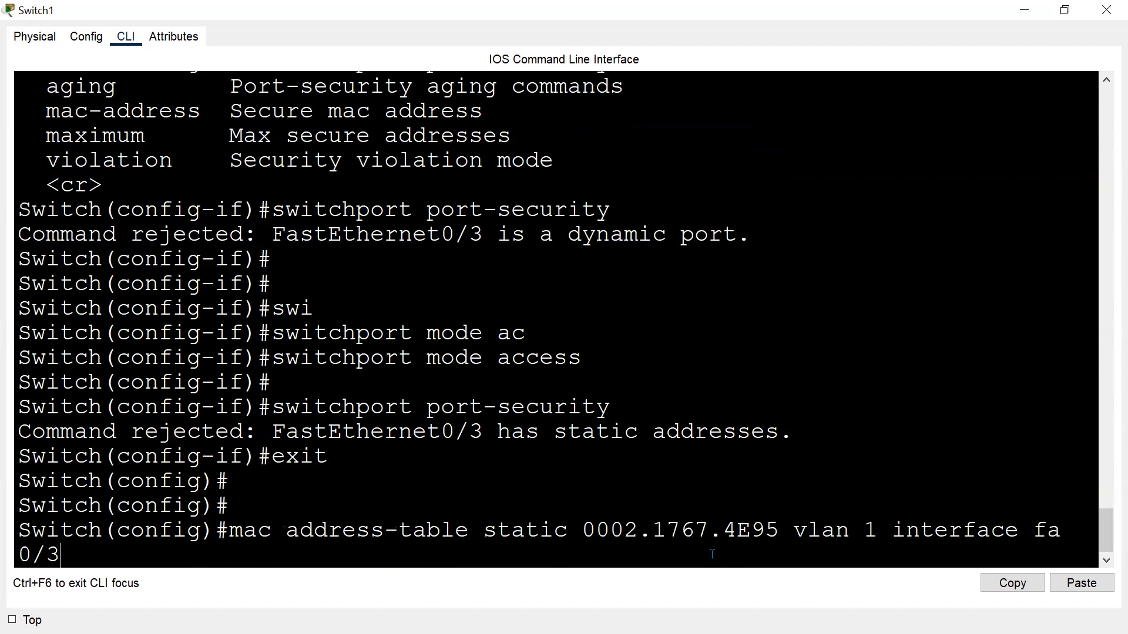
type("no")
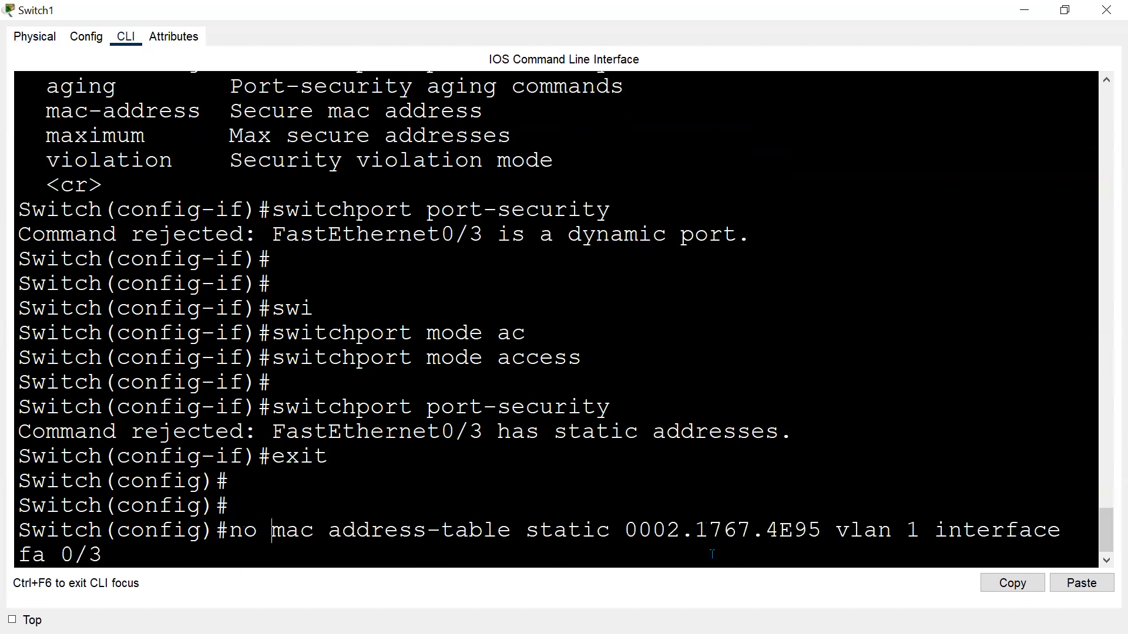
key("Return")
key("Return")
key("Return")
Re-enter interface Fa0/3 and enable switchport port-security on it.
key("Up")
key("Up")
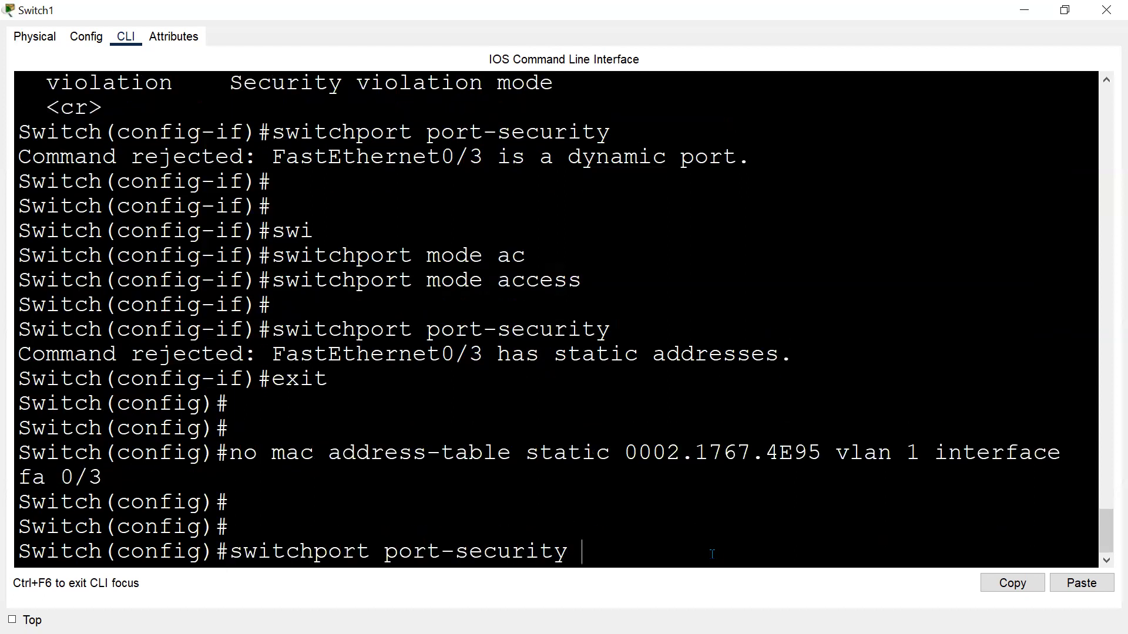
key("Up")
key("Return")
key("Up")
key("Up")
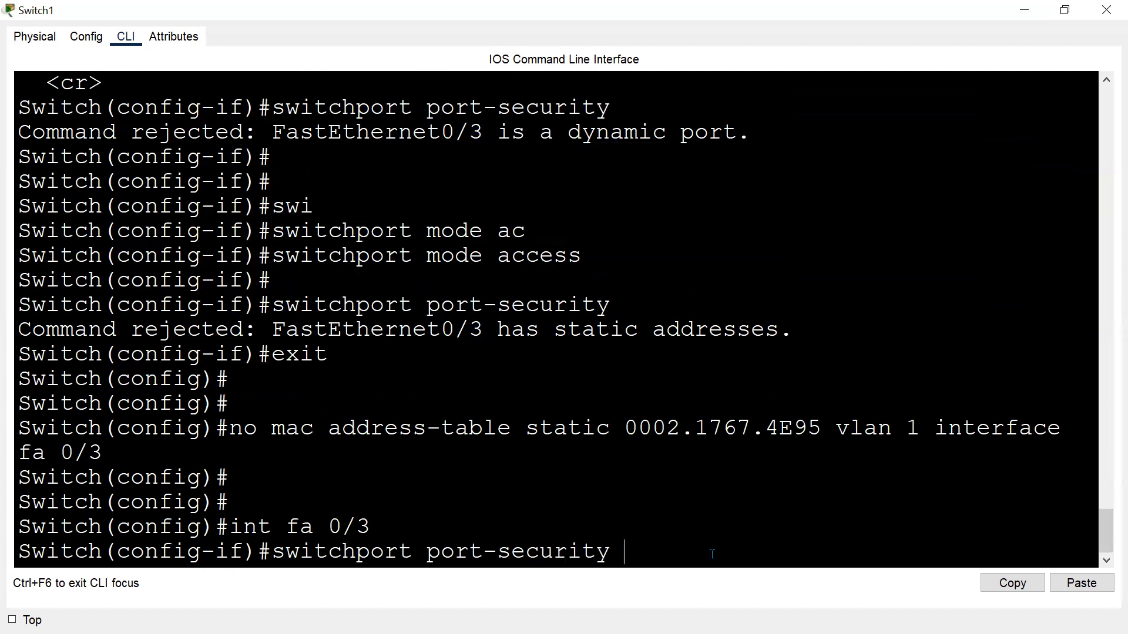
key("Return")
key("Return")
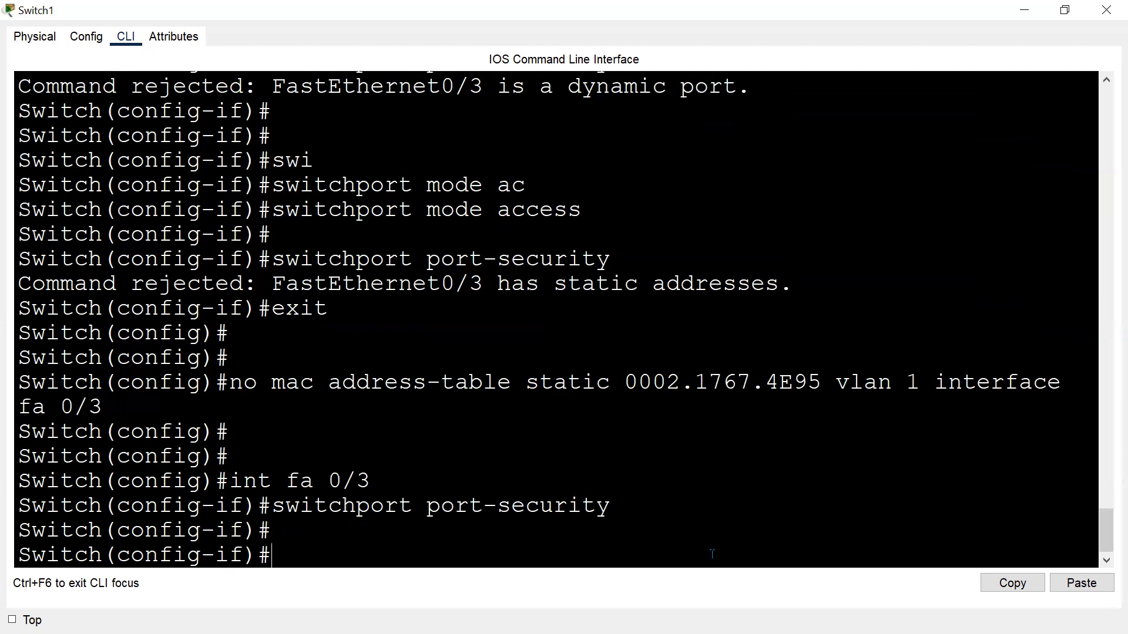
List the switchport port-security options available on Fa0/3 and review them.
key("Up")
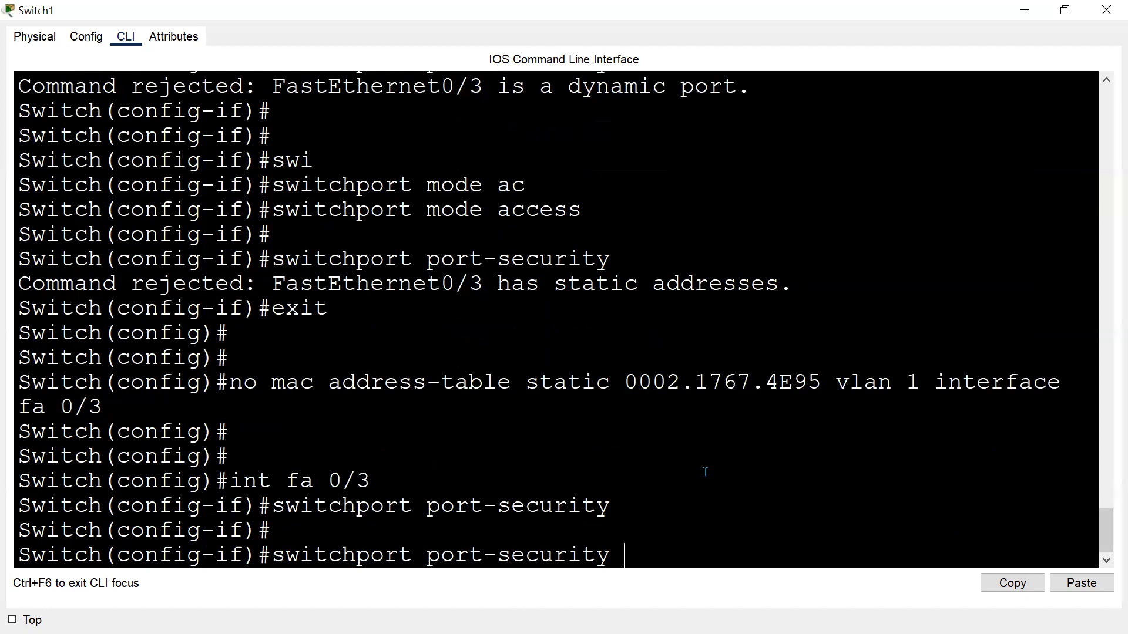
type("?")
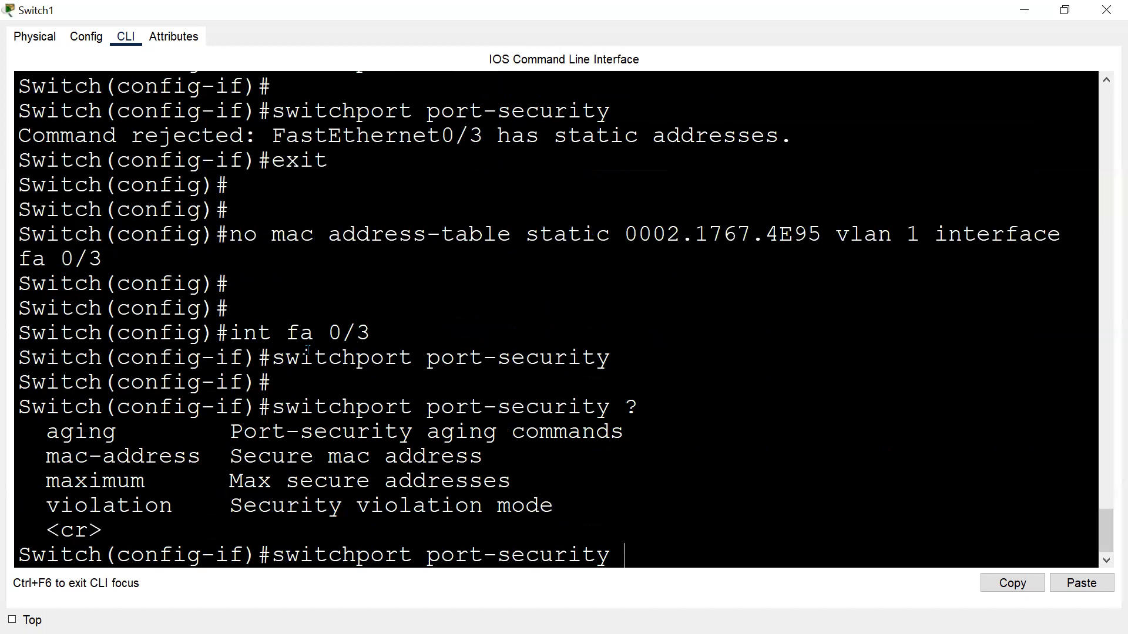
left_click_drag(273, 357, 674, 357)
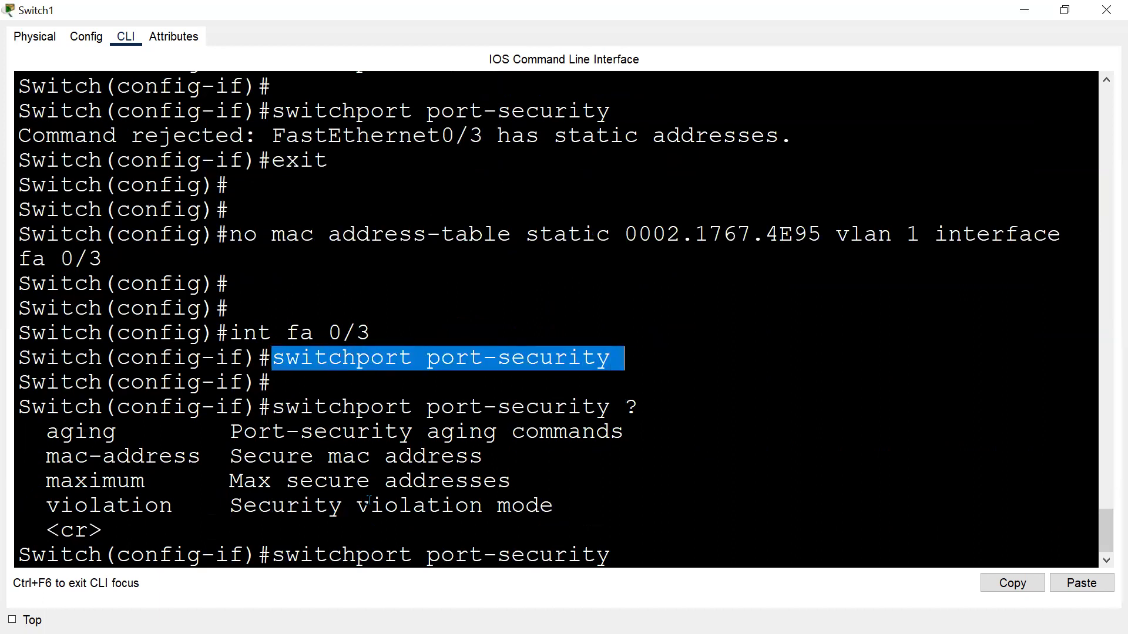
left_click_drag(273, 554, 102, 531)
left_click(606, 554)
left_click_drag(611, 358, 272, 383)
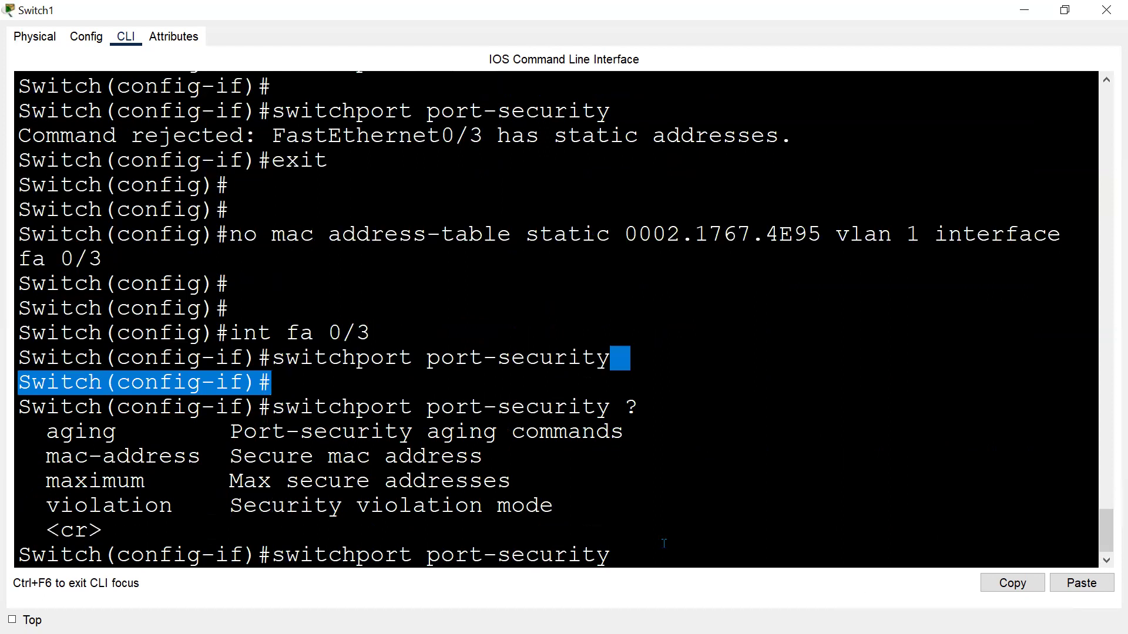
left_click_drag(26, 449, 216, 457)
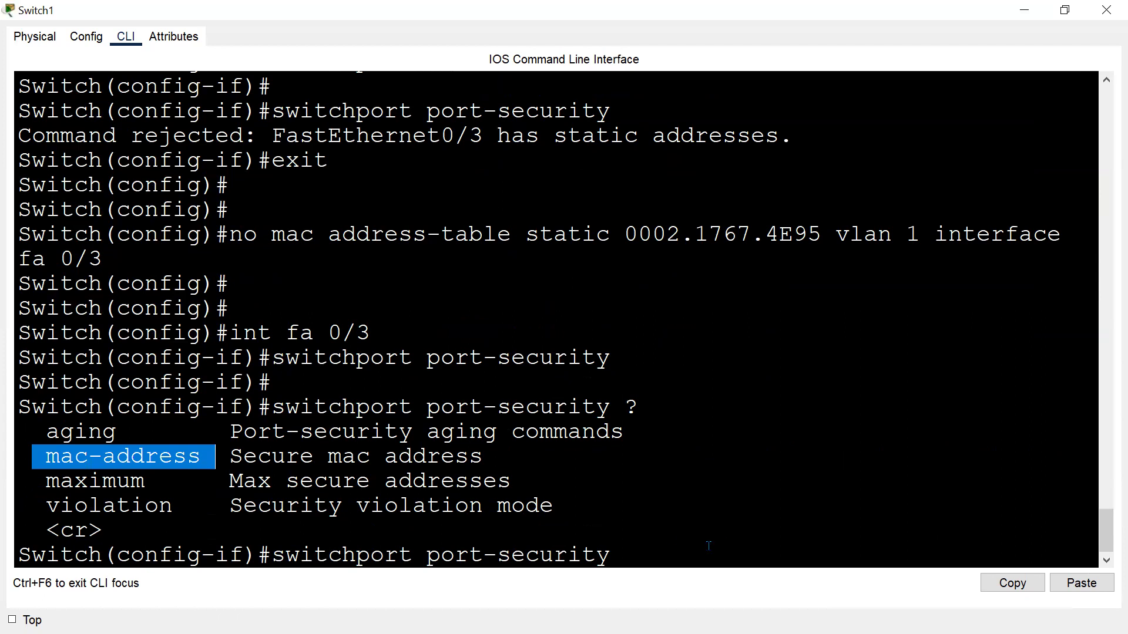
Bind secure MAC address 0002.1767.4E95 to Fa0/3 with switchport port-security mac-address.
left_click(680, 561)
type("ma")
key("Tab")
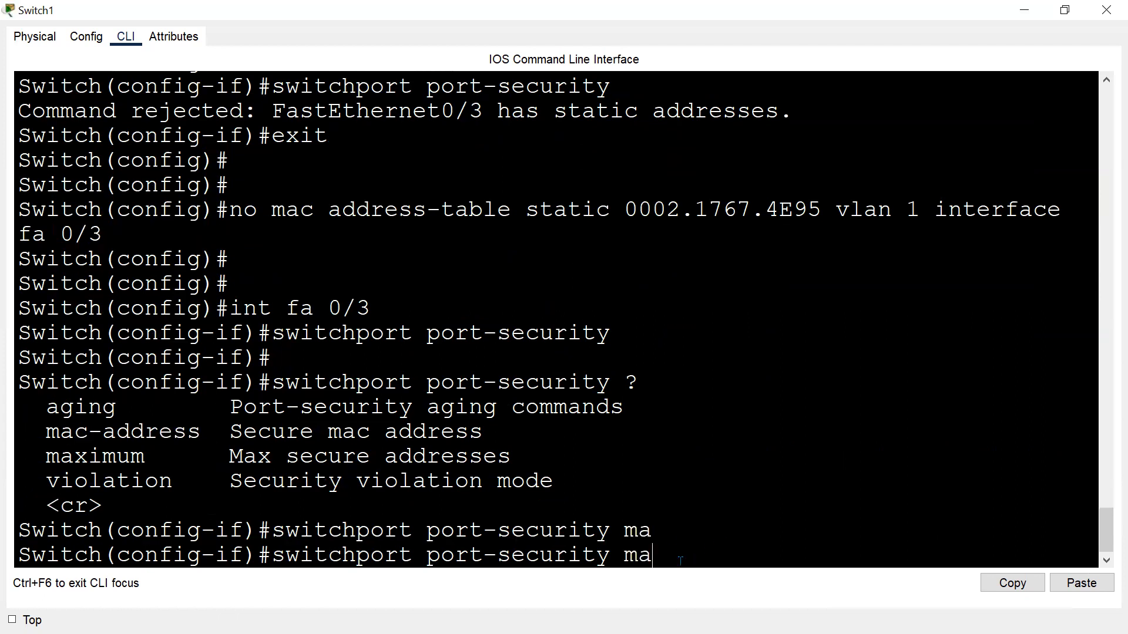
type("c-add")
key("Tab")
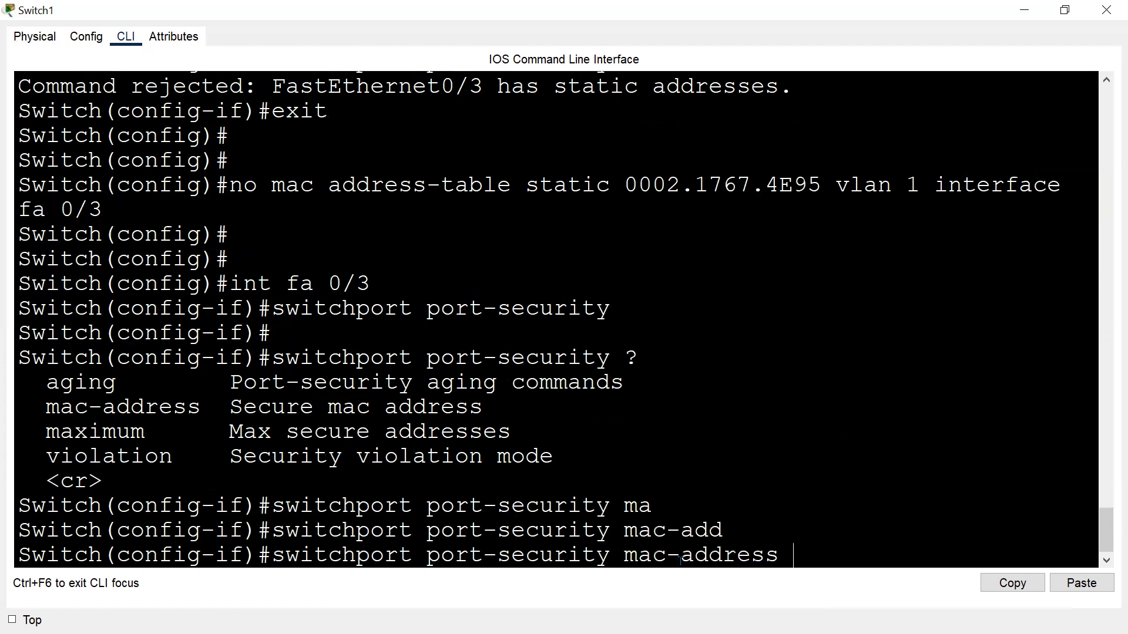
left_click(1083, 584)
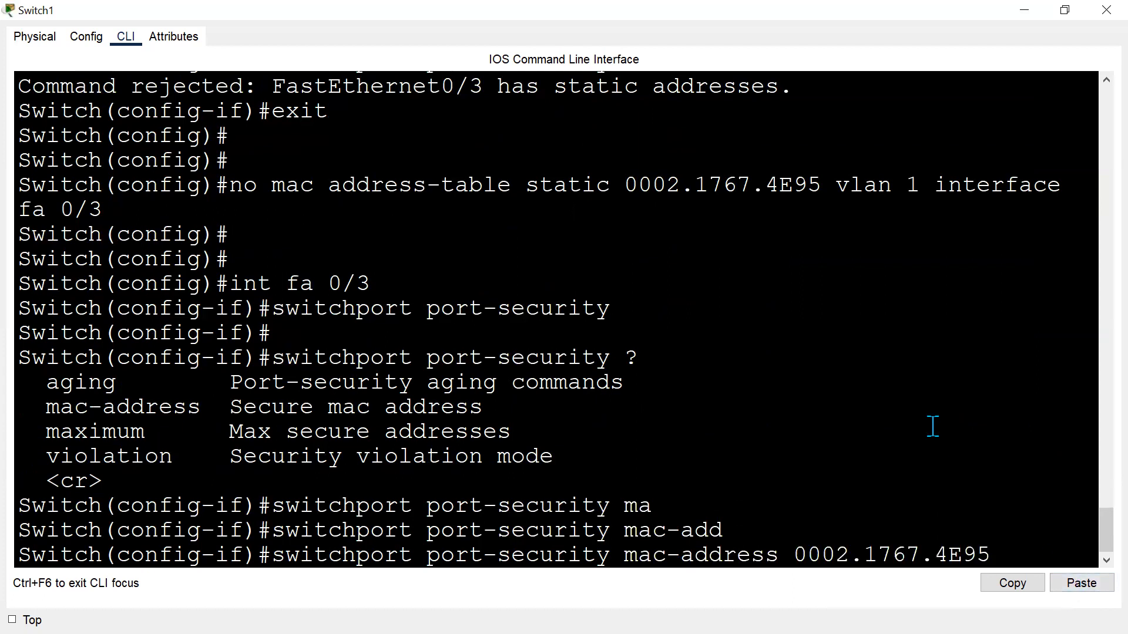
key("Return")
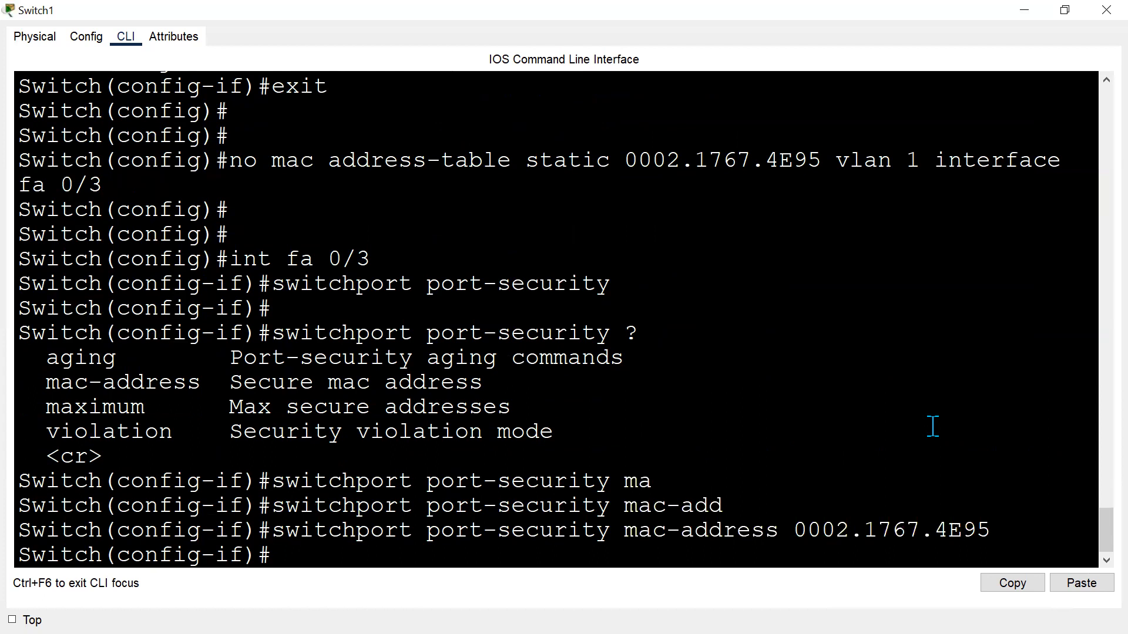
List the available port-security violation modes on Fa0/3.
key("Up")
key("BackSpace")
key("BackSpace")
key("BackSpace")
key("BackSpace")
key("BackSpace")
key("BackSpace")
key("BackSpace")
key("BackSpace")
key("BackSpace")
key("BackSpace")
key("BackSpace")
key("BackSpace")
key("BackSpace")
key("BackSpace")
key("BackSpace")
key("BackSpace")
key("BackSpace")
key("BackSpace")
key("BackSpace")
key("BackSpace")
key("BackSpace")
key("BackSpace")
key("BackSpace")
key("BackSpace")
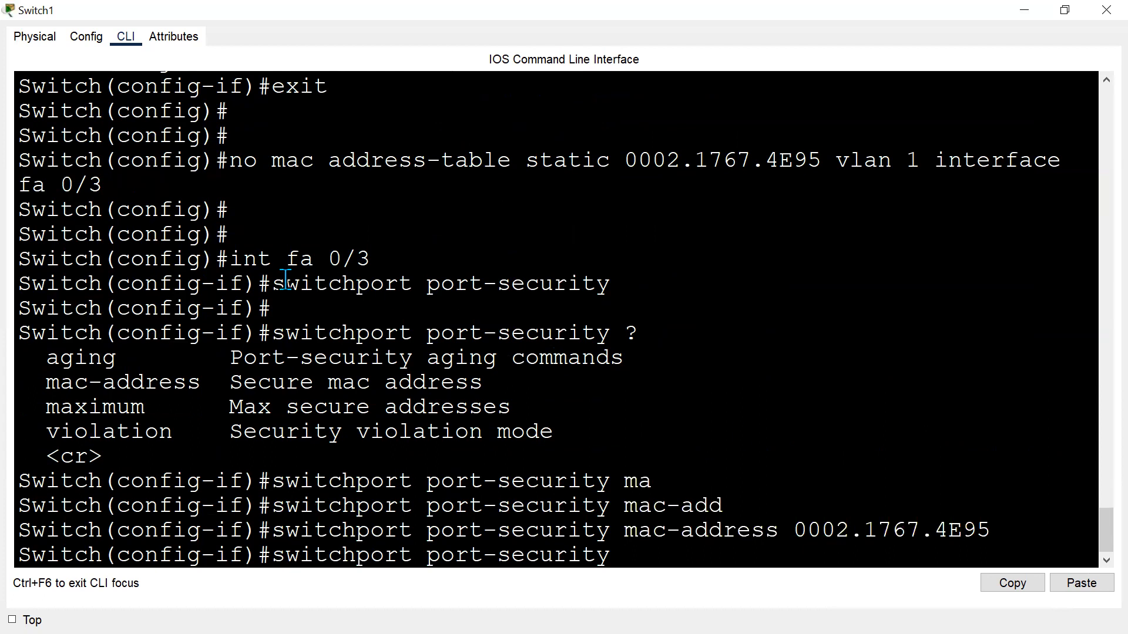
left_click_drag(286, 281, 615, 280)
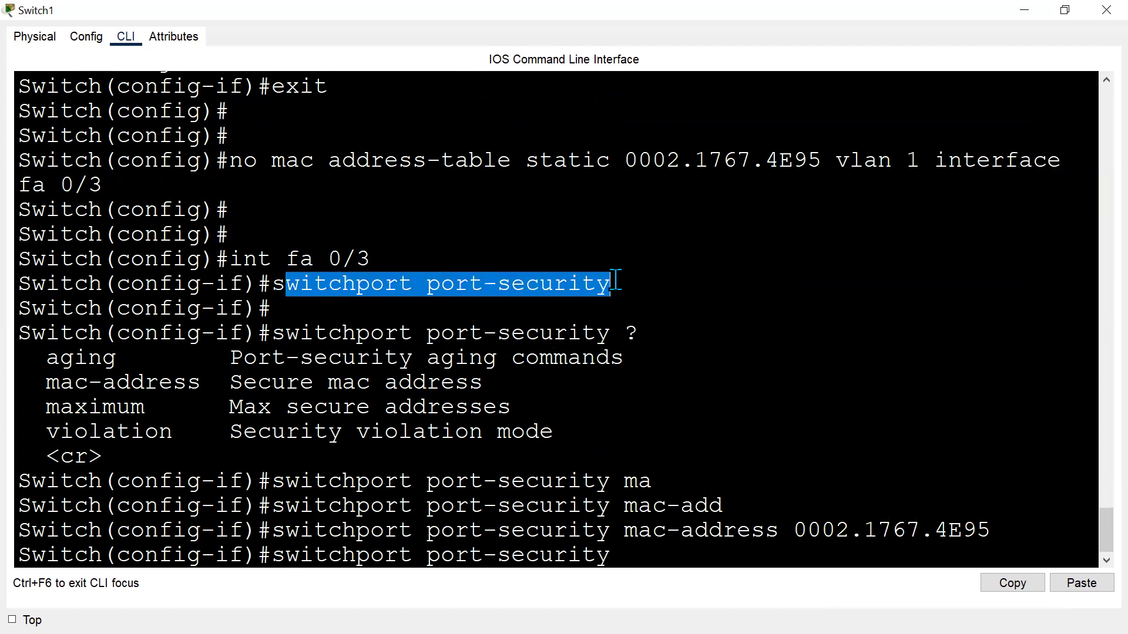
left_click_drag(440, 531, 987, 531)
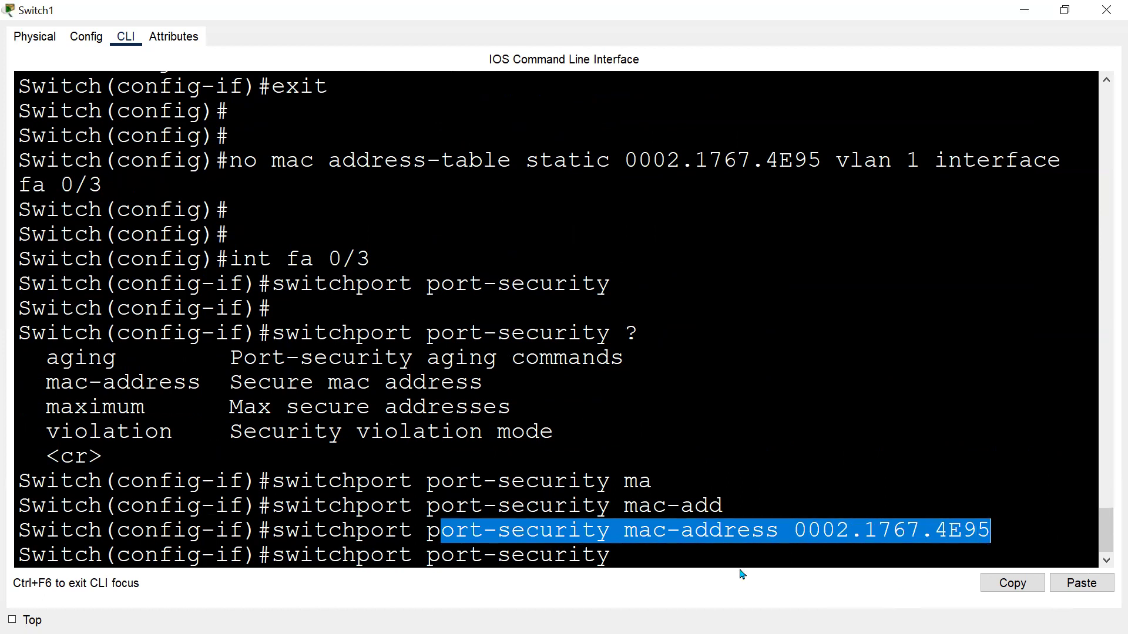
left_click(533, 536)
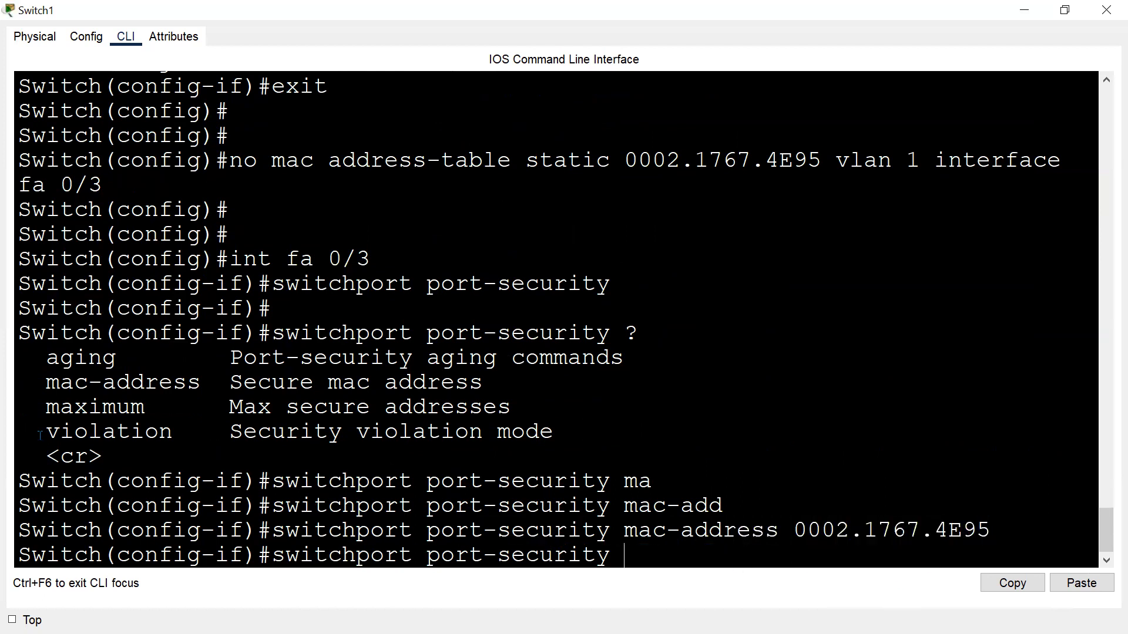
left_click_drag(46, 432, 229, 433)
left_click(676, 550)
type("vi")
key("Tab")
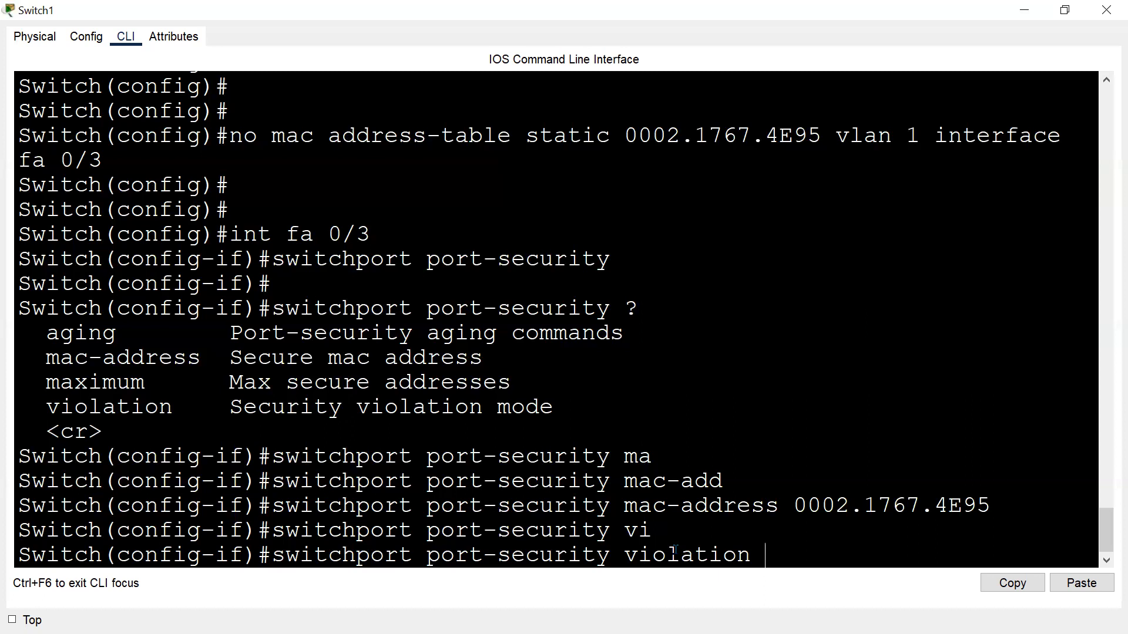
type("?")
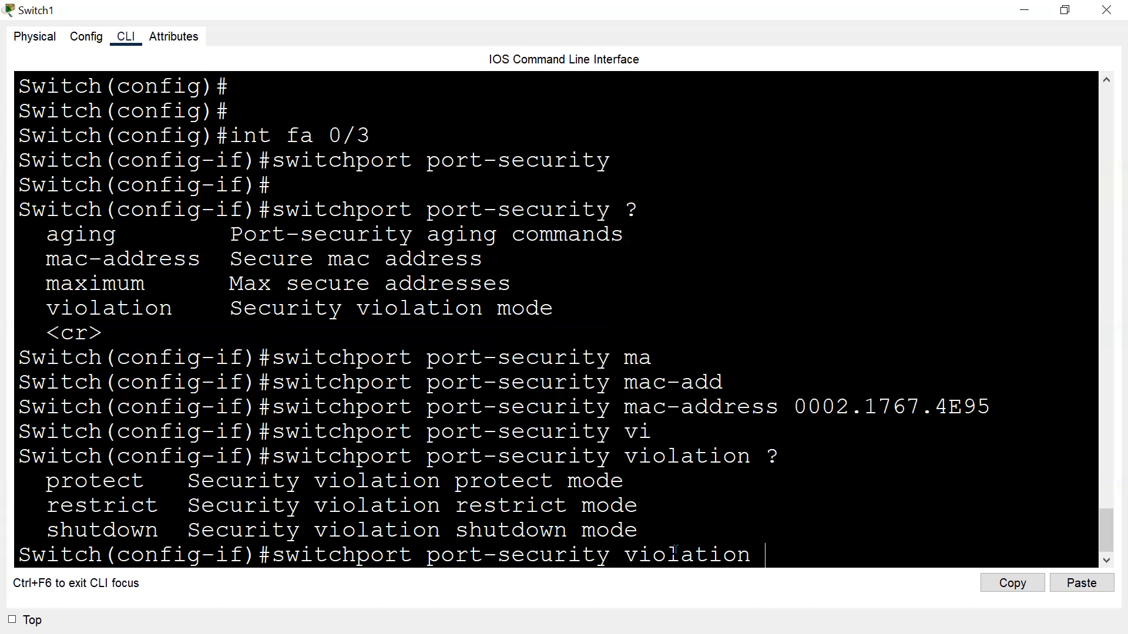
Set the port-security violation mode on Fa0/3 to shutdown.
left_click_drag(47, 482, 187, 482)
left_click(11, 510)
left_click_drag(36, 532, 187, 532)
left_click(368, 525)
left_click_drag(705, 409, 978, 422)
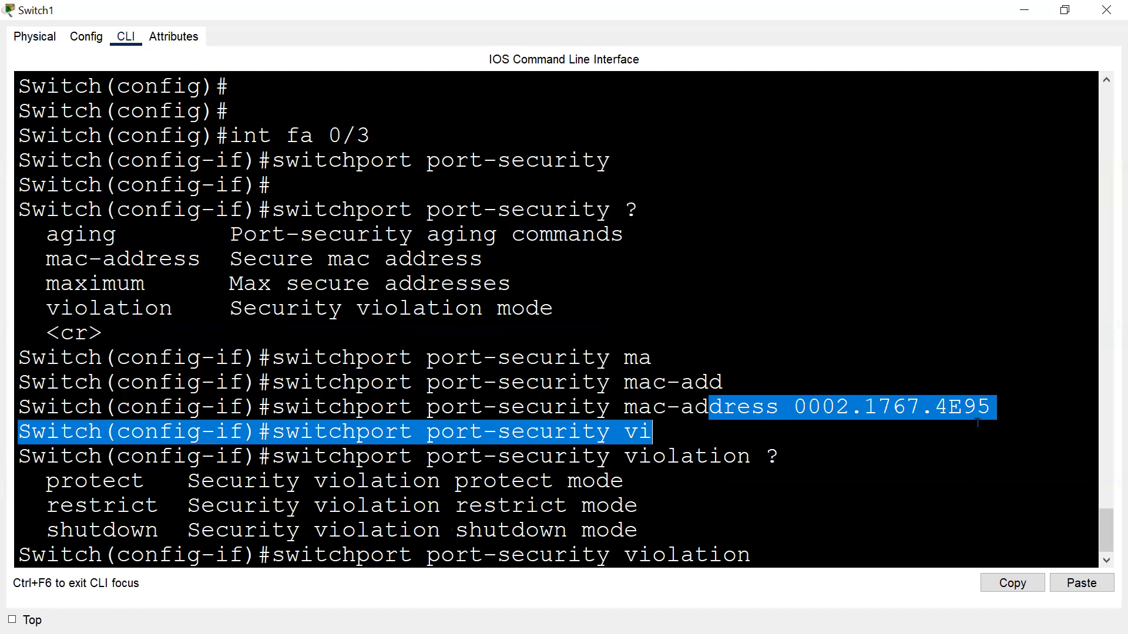
left_click(932, 496)
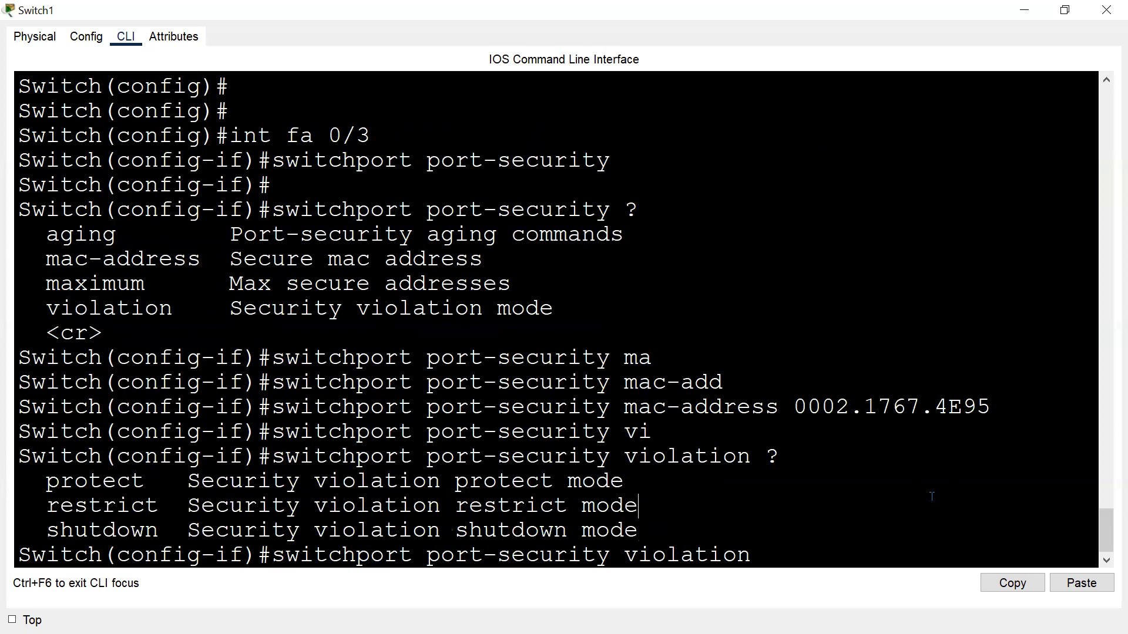
left_click_drag(50, 515, 664, 506)
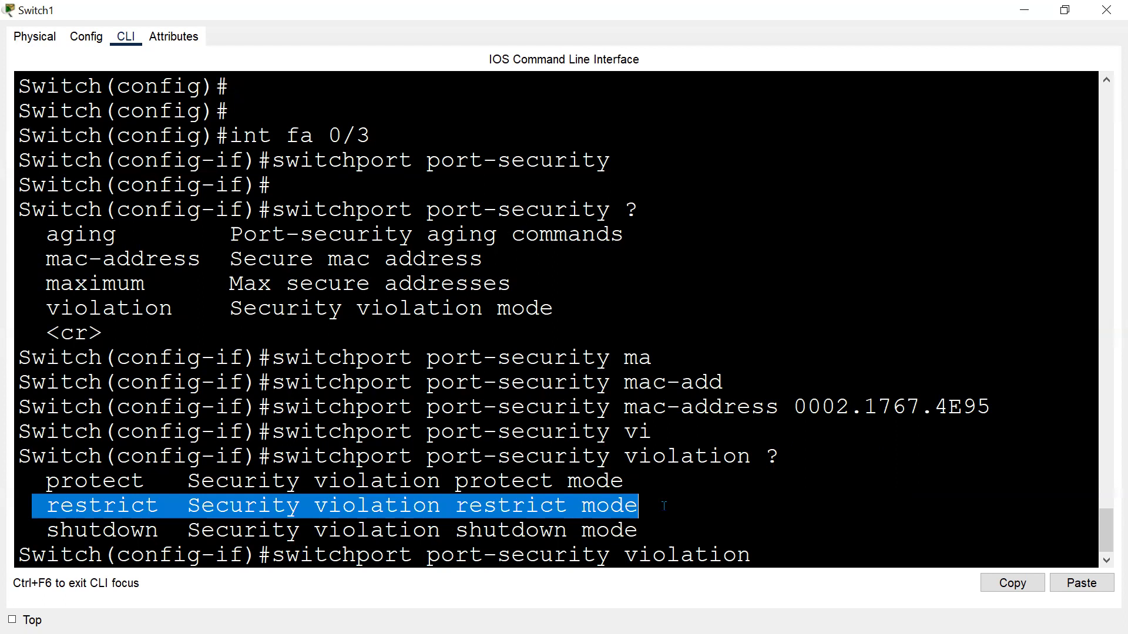
left_click_drag(48, 482, 693, 484)
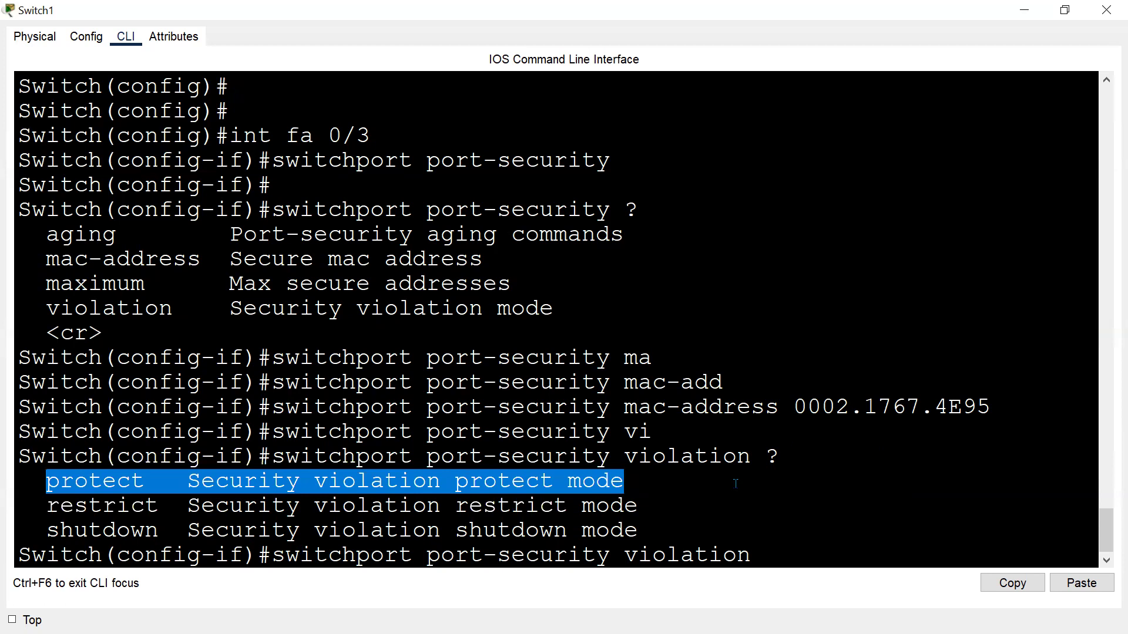
left_click(893, 557)
type("sh")
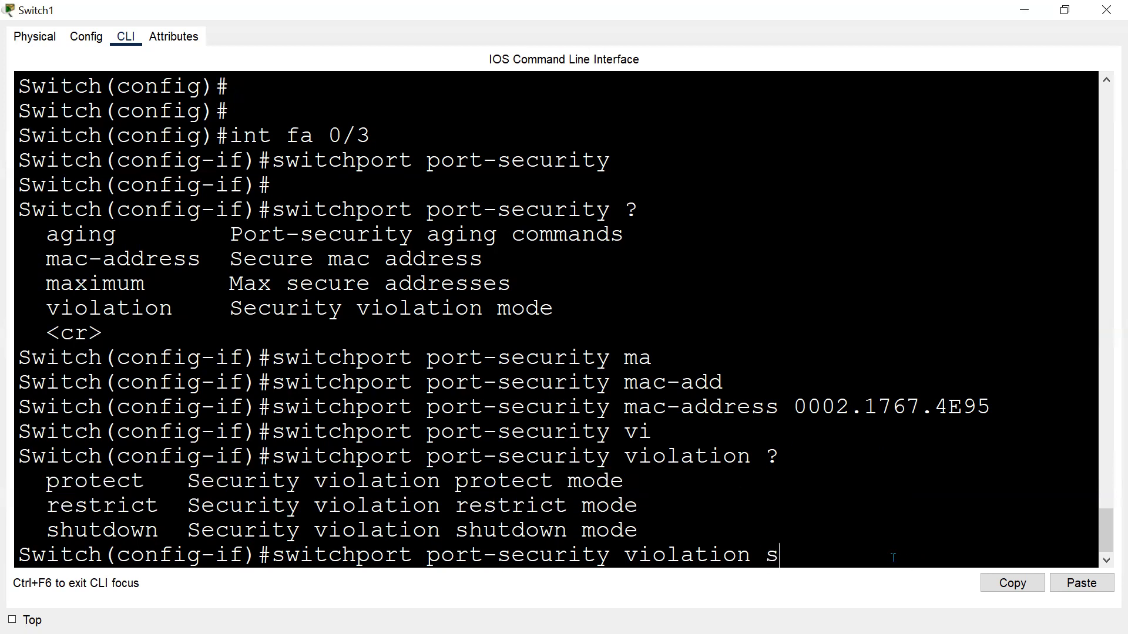
key("Tab")
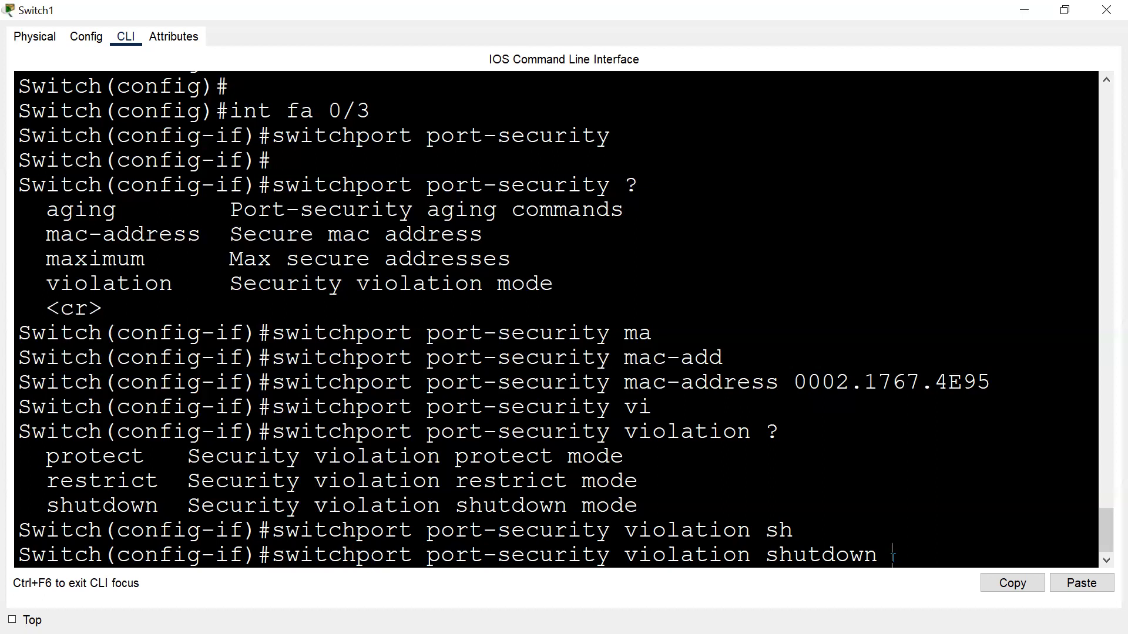
key("Return")
key("Return")
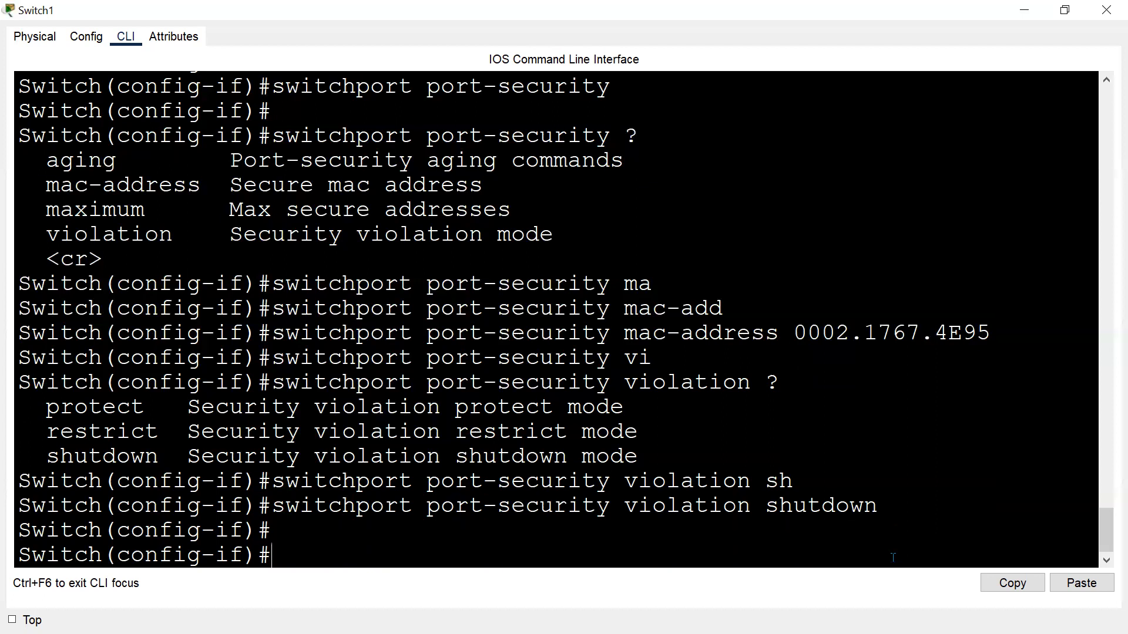
Switch to the topology workspace and delete the cable between Switch1 Fa0/3 and PC3.
key("alt+Tab")
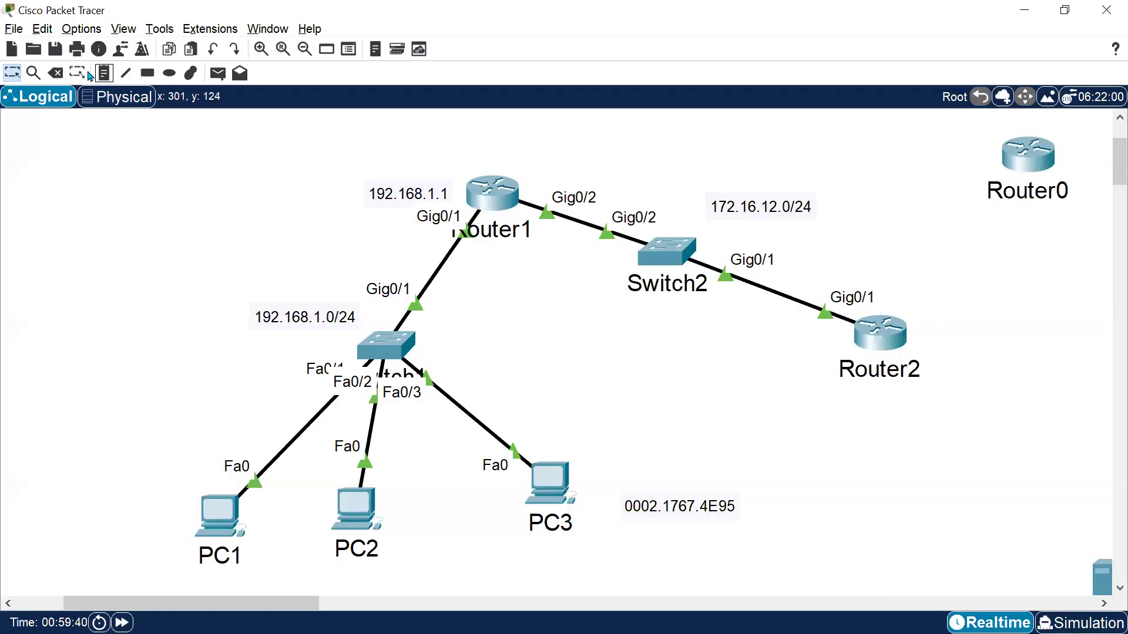
left_click(56, 72)
left_click(470, 417)
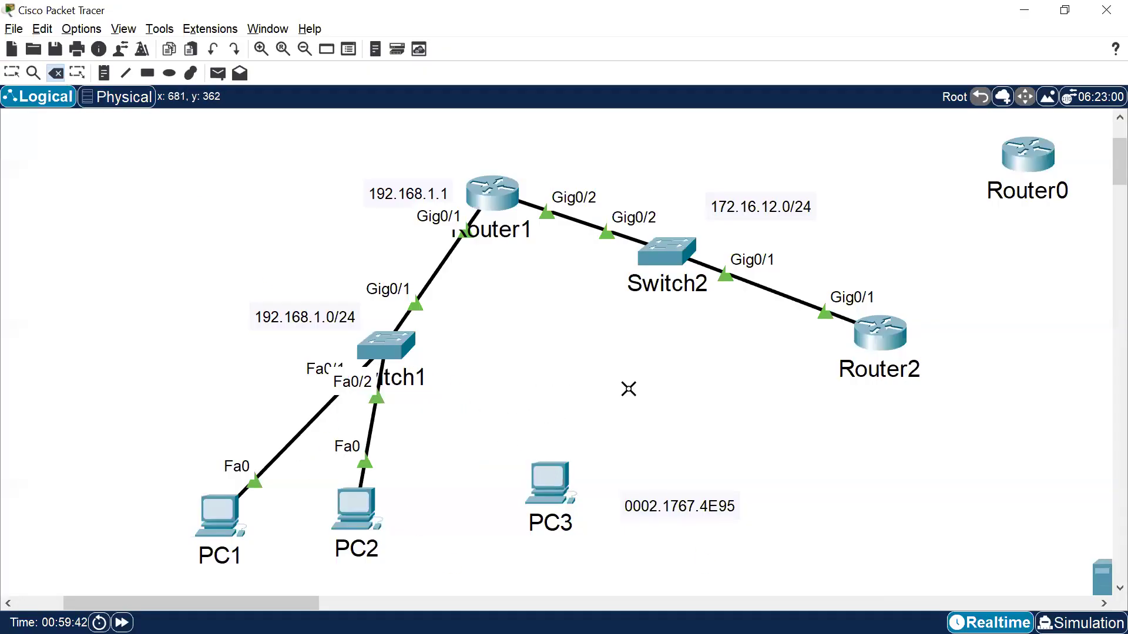
key("Escape")
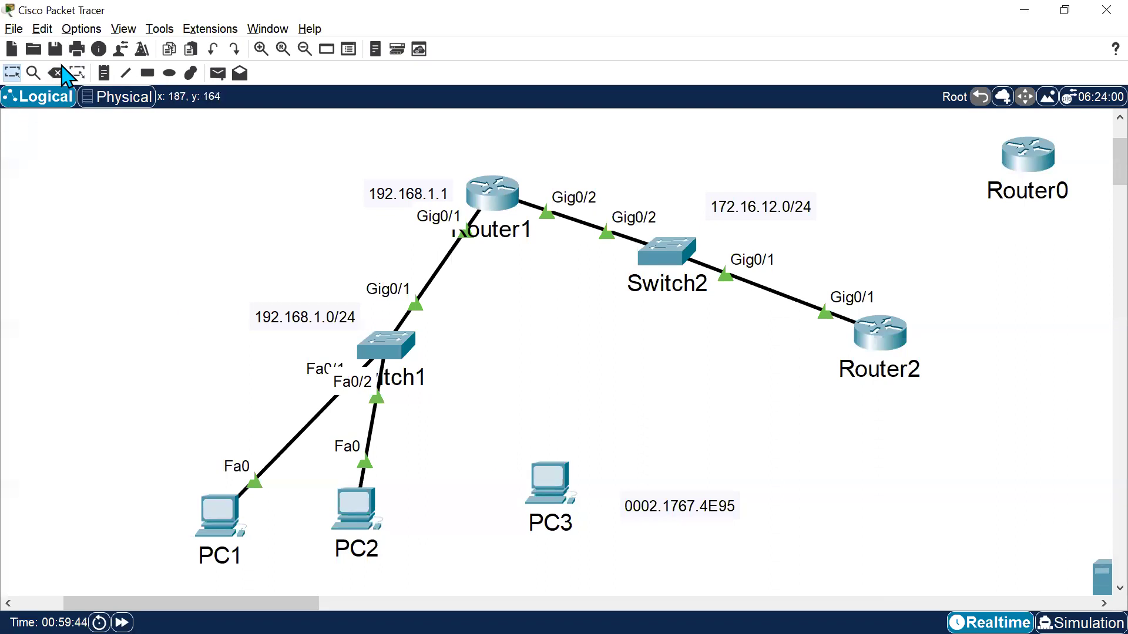
Reconnect PC3's FastEthernet0 to Switch1 FastEthernet0/3 with a copper straight-through cable.
key("ctrl+b")
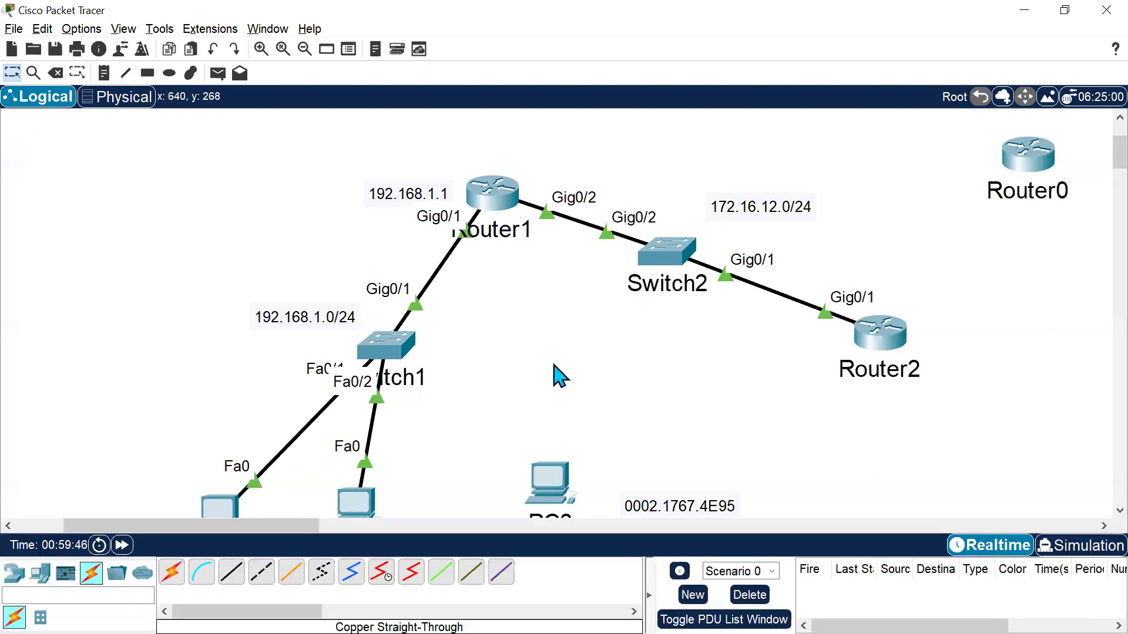
left_click(231, 572)
left_click(572, 509)
left_click(608, 548)
left_click(385, 345)
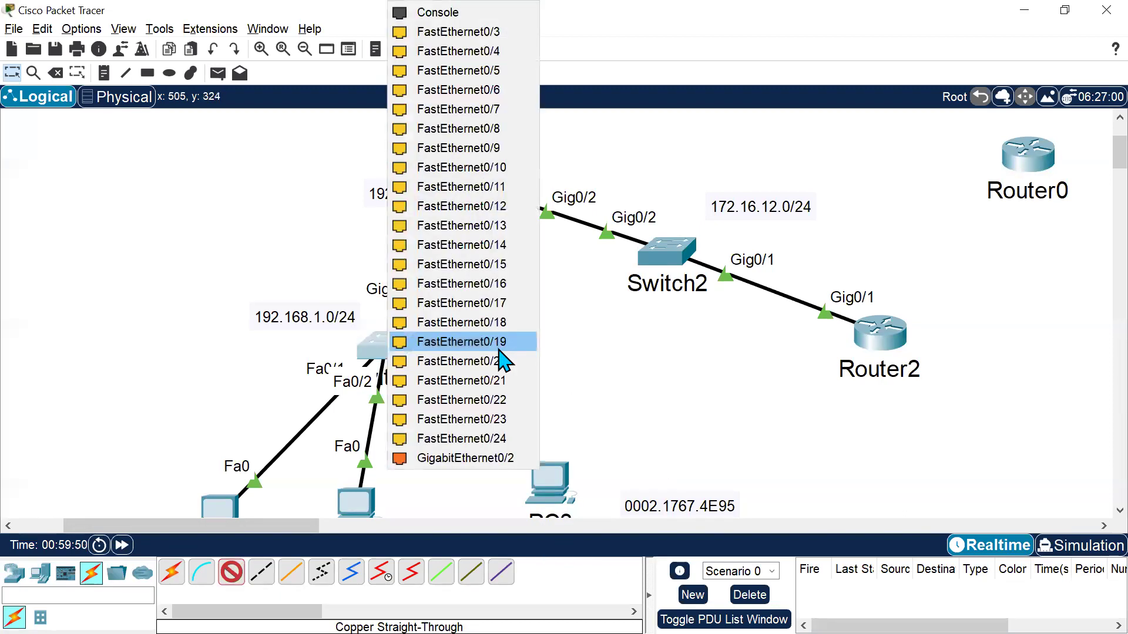
left_click(507, 33)
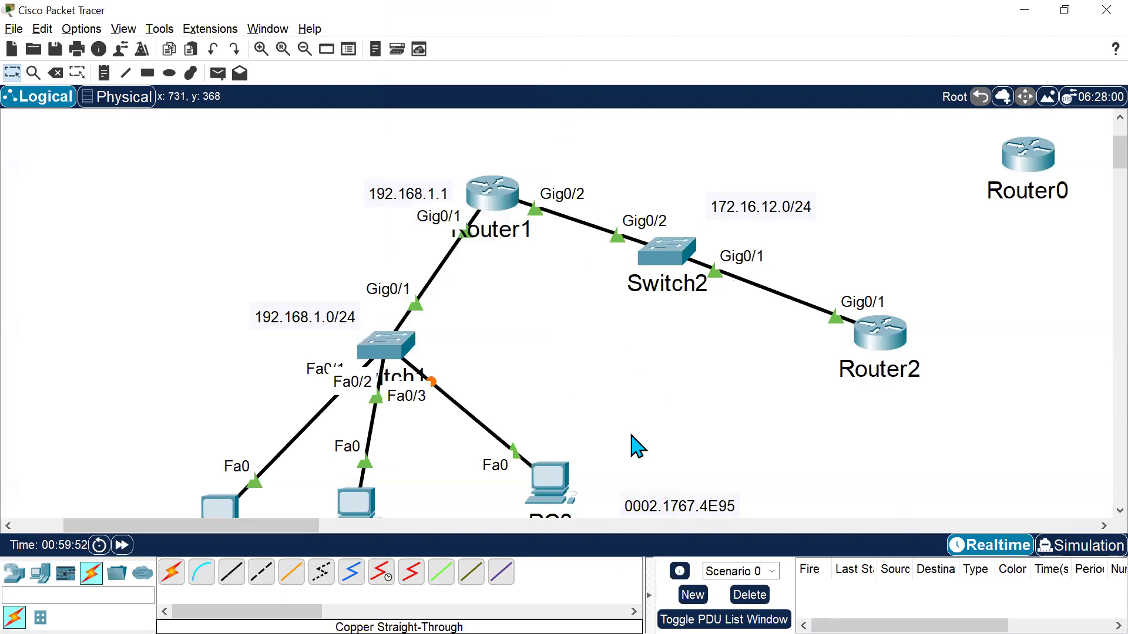
Fast-forward the simulation time several times.
left_click(120, 548)
left_click(122, 546)
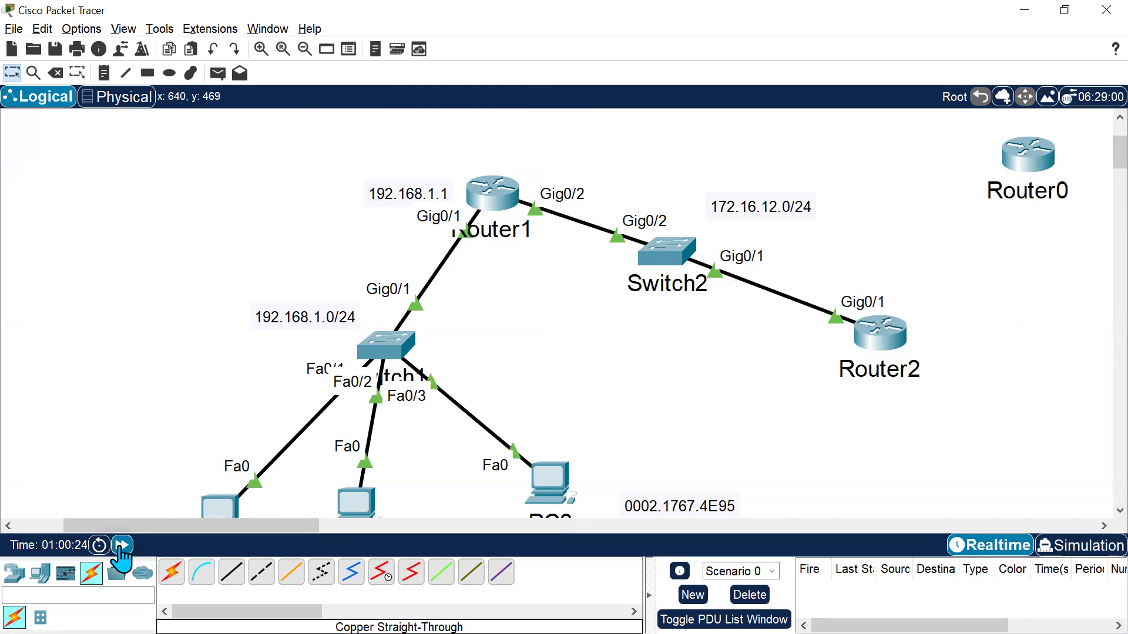
left_click(122, 546)
left_click(122, 546)
left_click(122, 546)
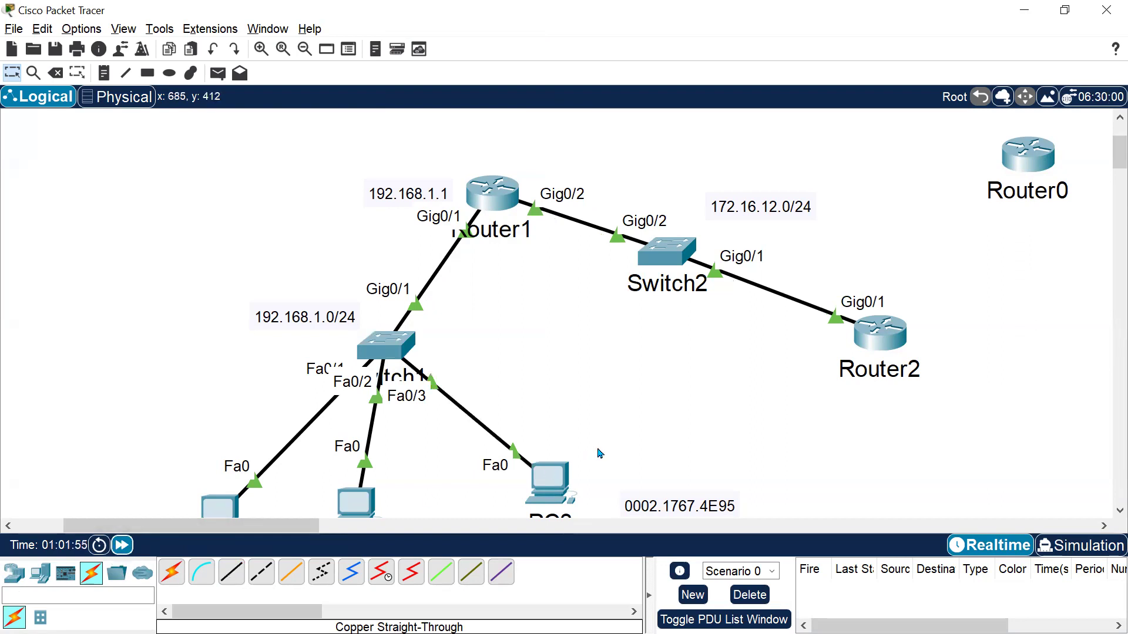
Place a new PC in the workspace to the right of PC3, near the MAC address label.
left_click(34, 577)
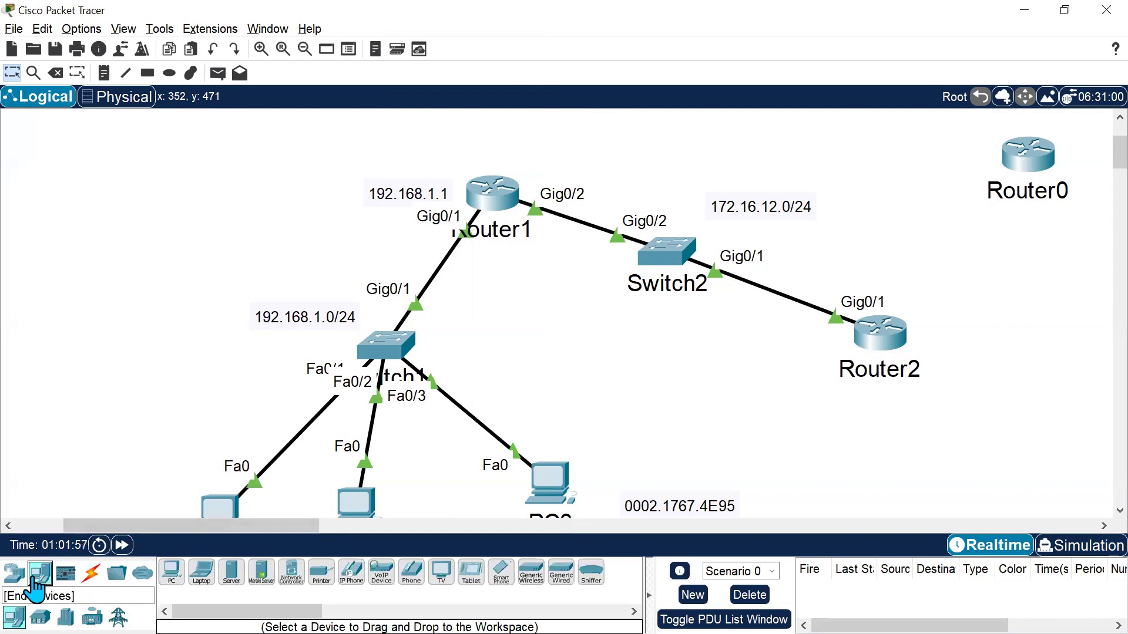
left_click_drag(250, 527, 130, 552)
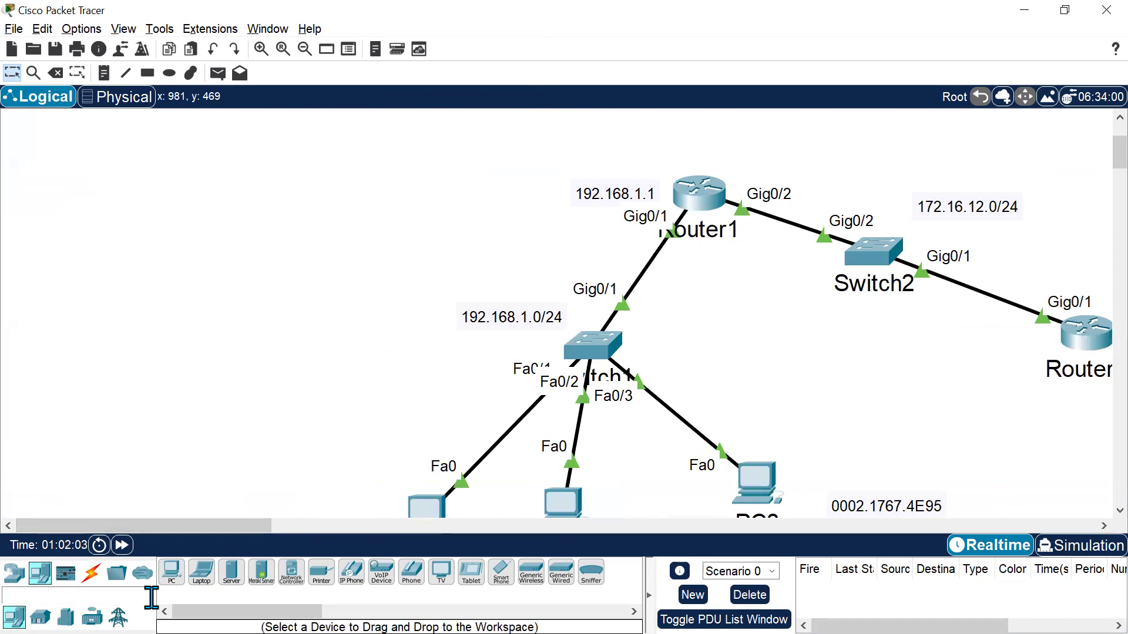
left_click_drag(167, 581, 851, 491)
scroll(964, 384, "down", 1)
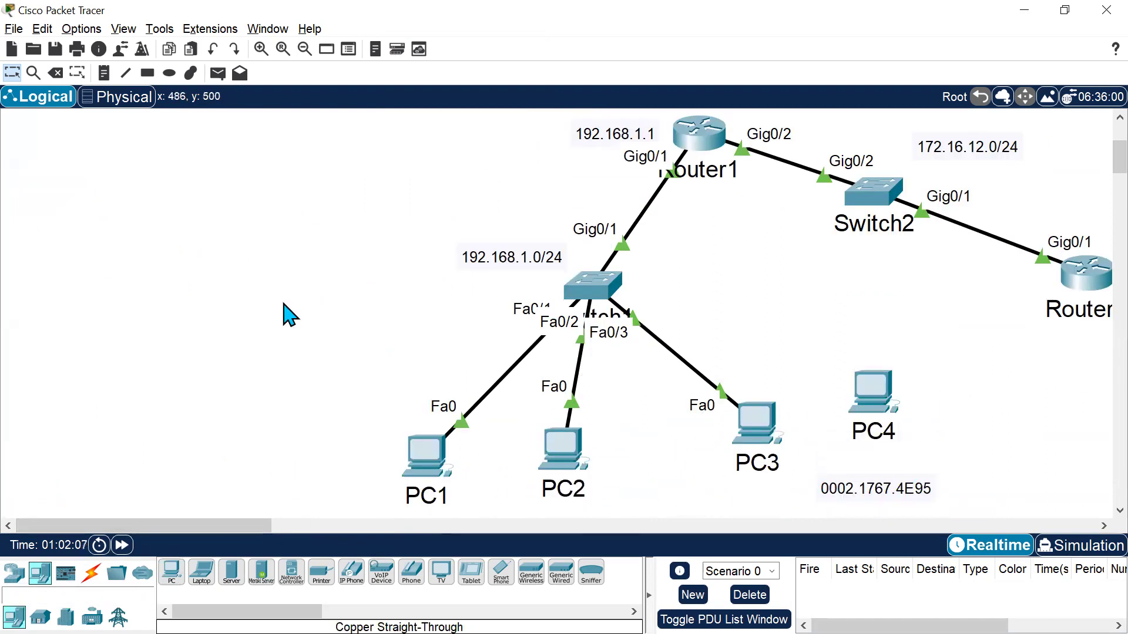
Delete the cable between Switch1 Fa0/3 and PC3, then reposition PC3 lower and PC4 closer to Switch1.
left_click(55, 73)
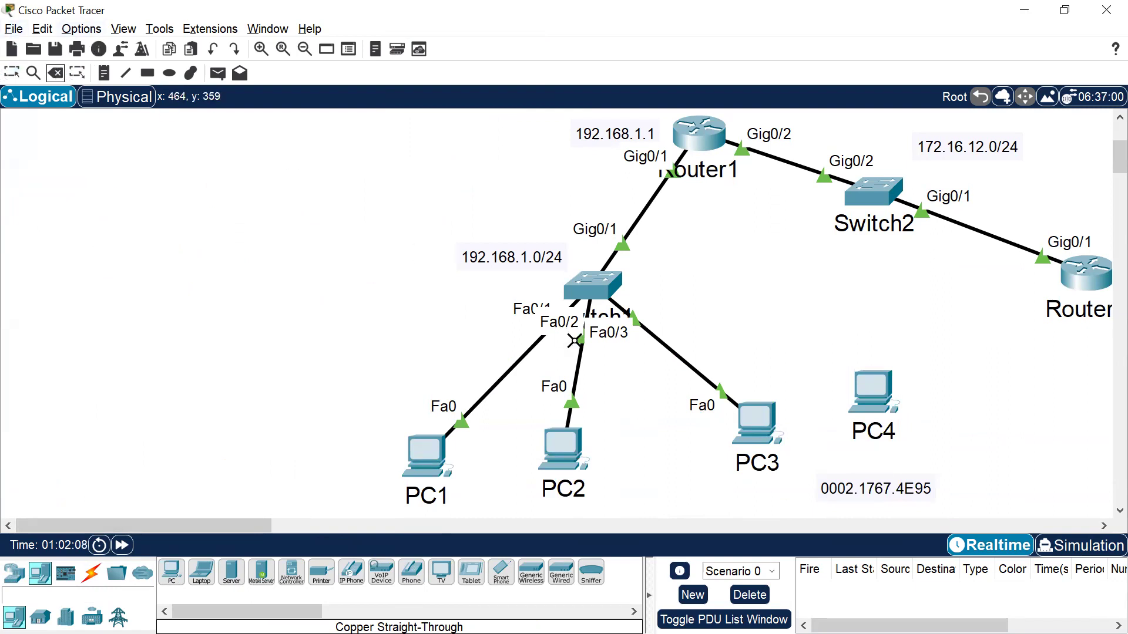
left_click(674, 354)
key("Escape")
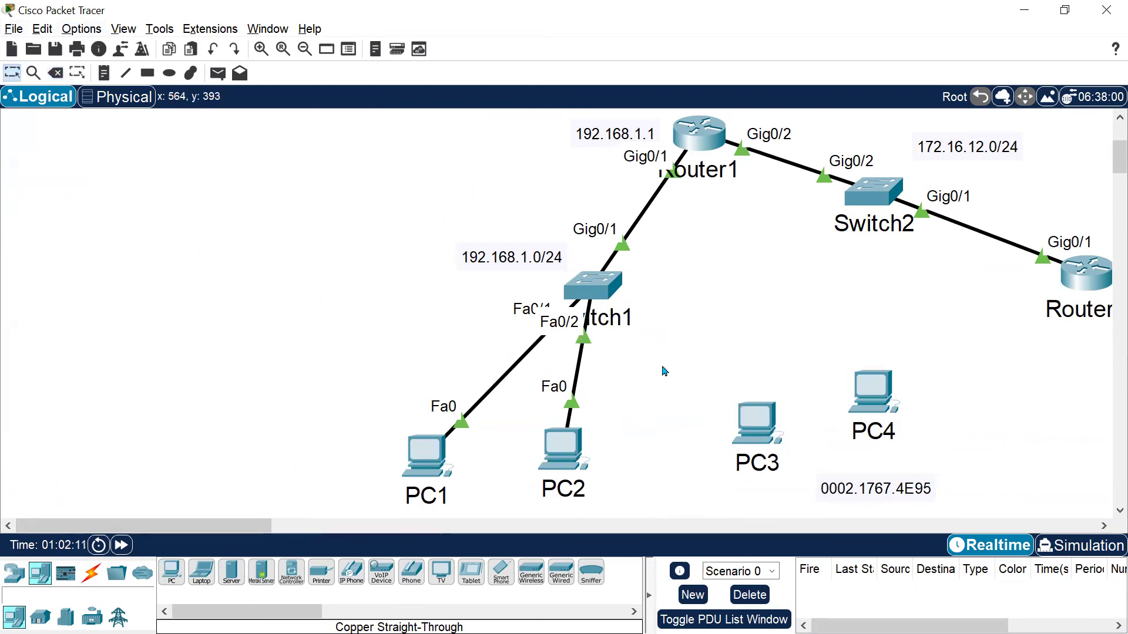
left_click_drag(779, 420, 778, 456)
left_click_drag(848, 392, 784, 371)
Connect PC4's FastEthernet0 to Switch1 FastEthernet0/3 with a copper straight-through cable.
left_click(84, 582)
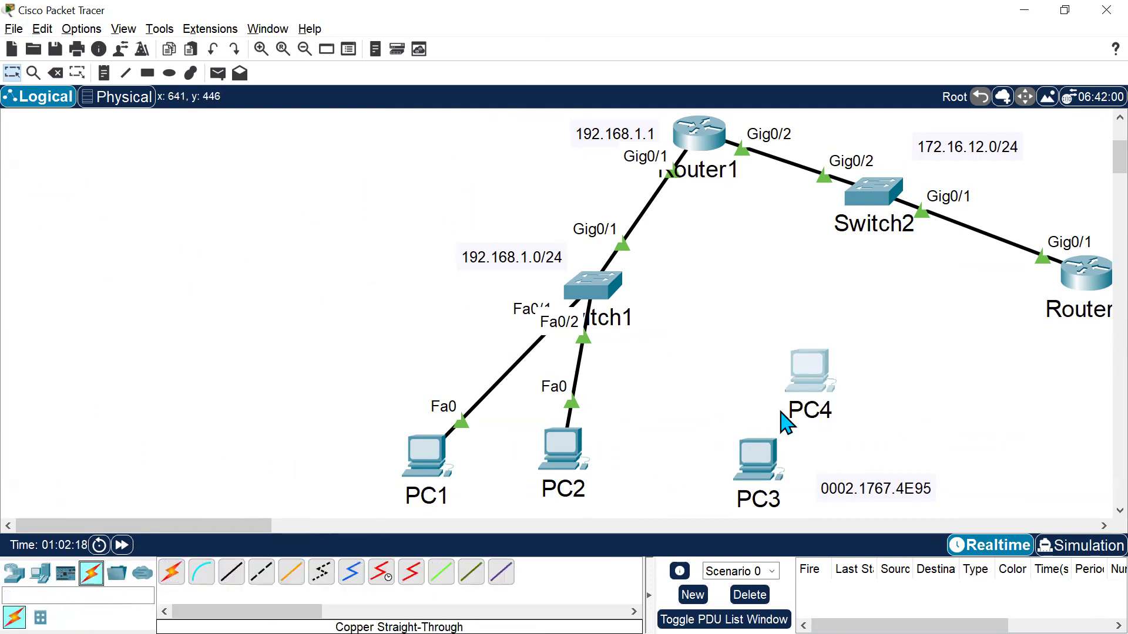
left_click(231, 573)
left_click(819, 361)
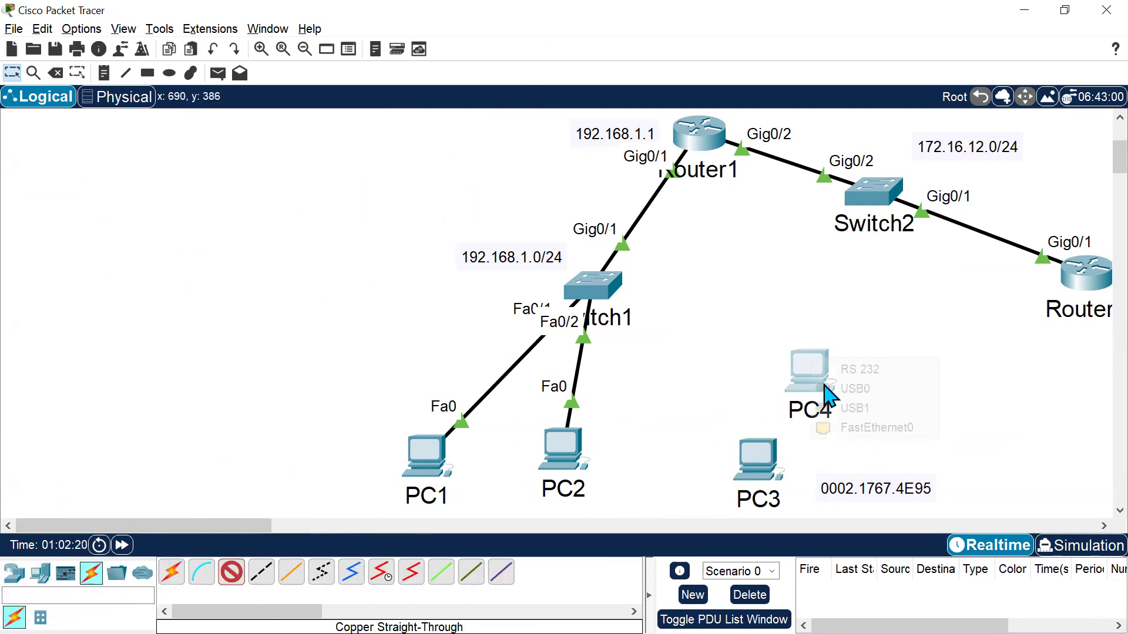
left_click(834, 435)
left_click(598, 292)
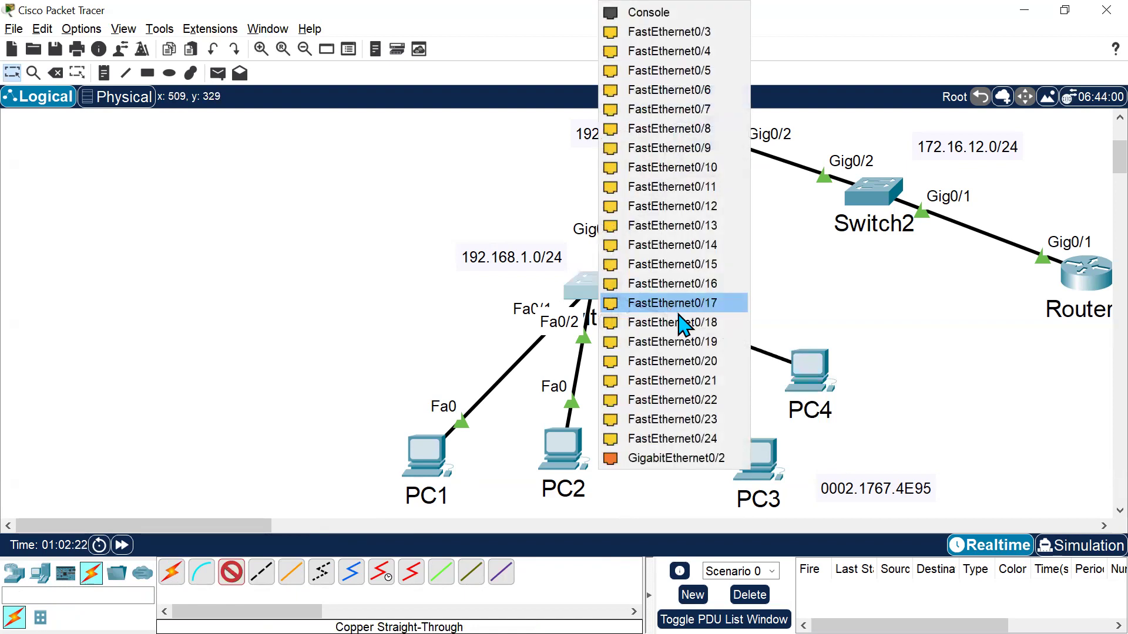
left_click(712, 35)
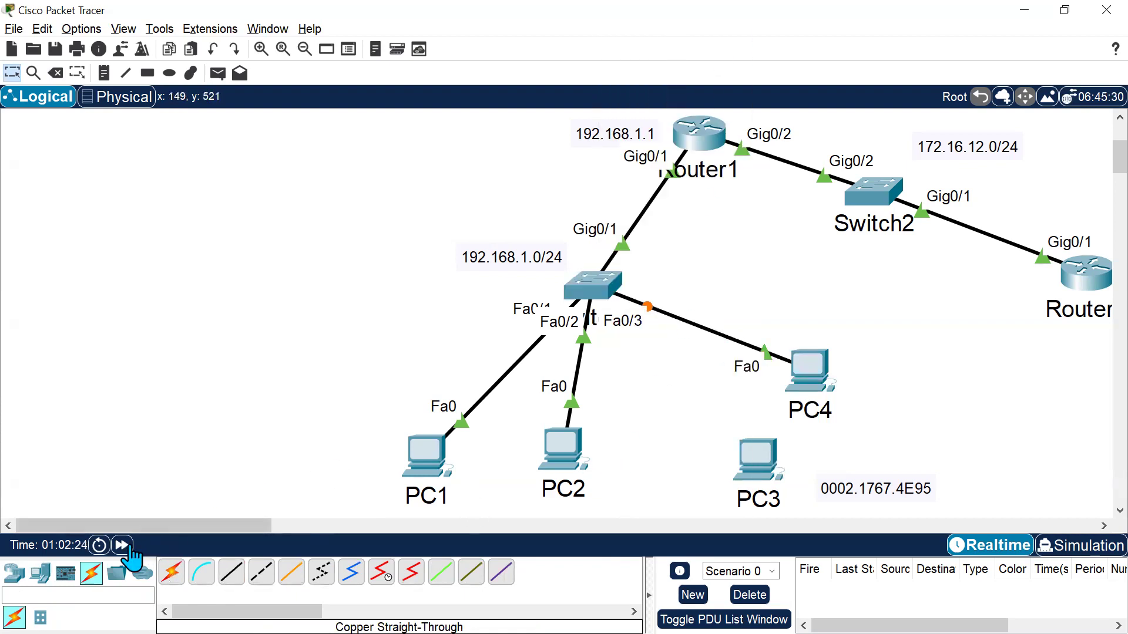
Fast-forward the simulation time repeatedly.
left_click(122, 546)
left_click(122, 546)
left_click(122, 546)
left_click(122, 545)
left_click(122, 546)
left_click(122, 546)
left_click(122, 545)
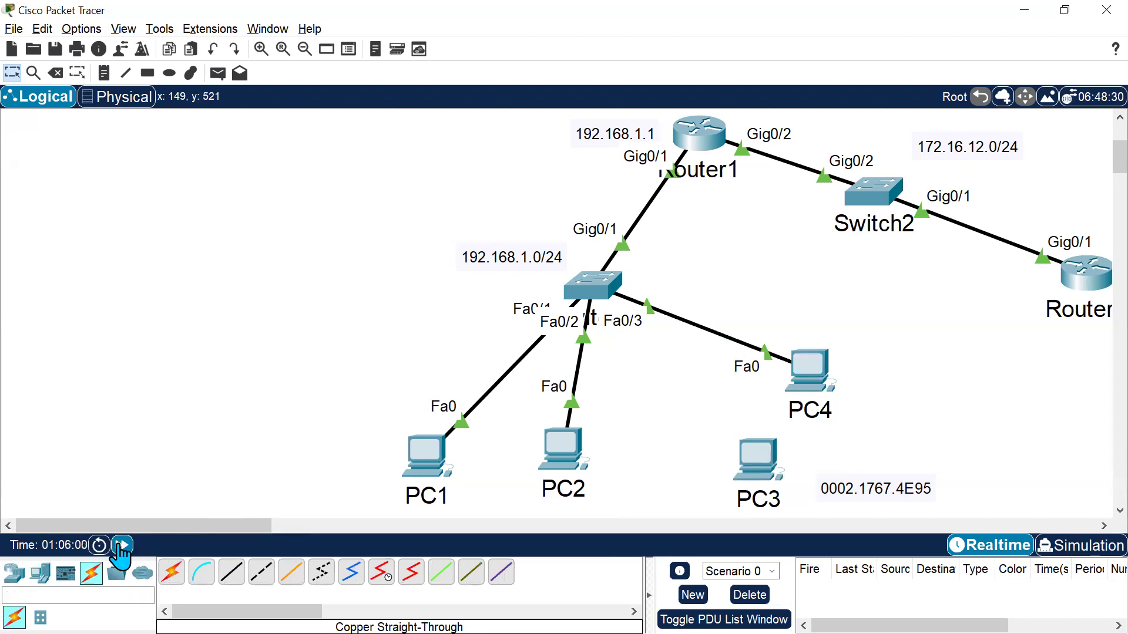
left_click(122, 545)
left_click(122, 545)
left_click(122, 545)
left_click(122, 546)
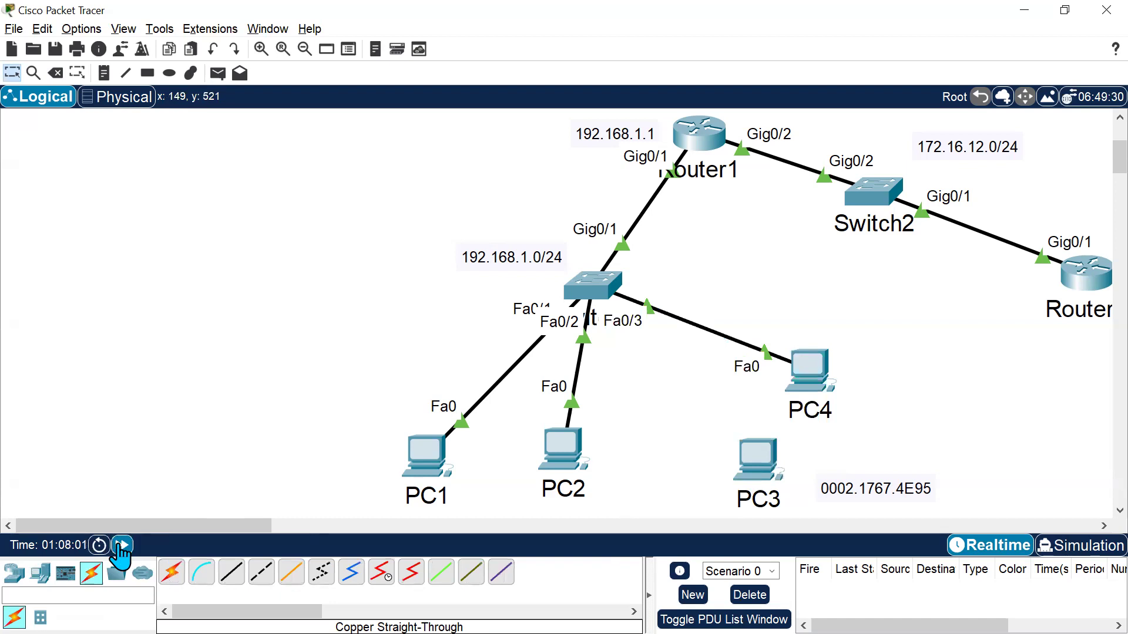
left_click(122, 546)
left_click(123, 546)
left_click(122, 546)
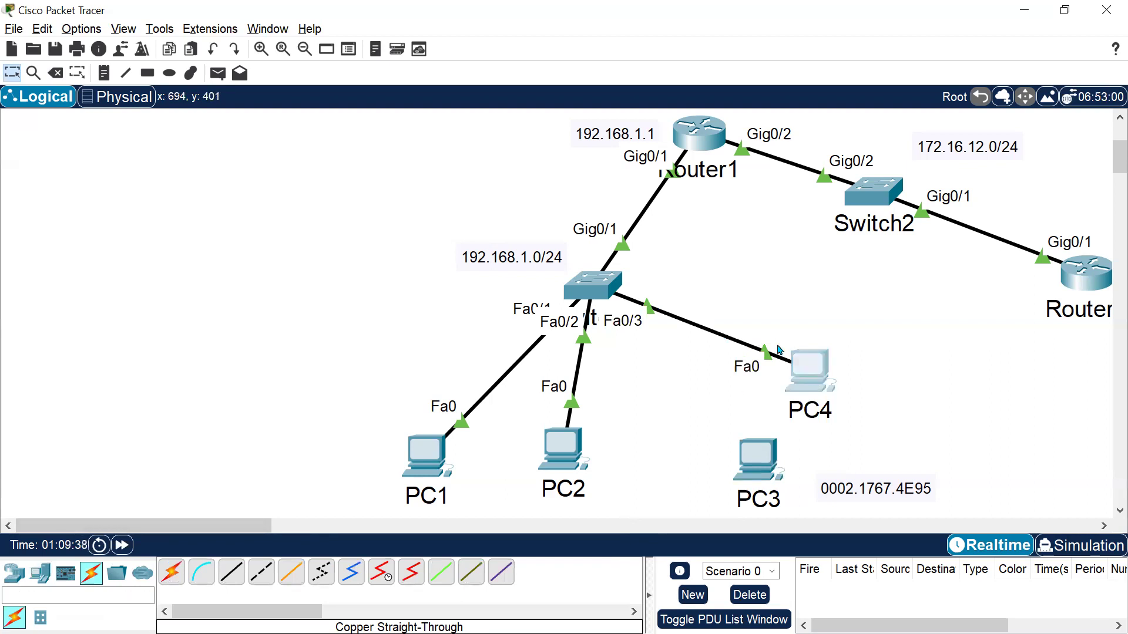
Open PC4's FastEthernet0 configuration to check its MAC address, then close the window.
left_click(790, 360)
left_click(444, 144)
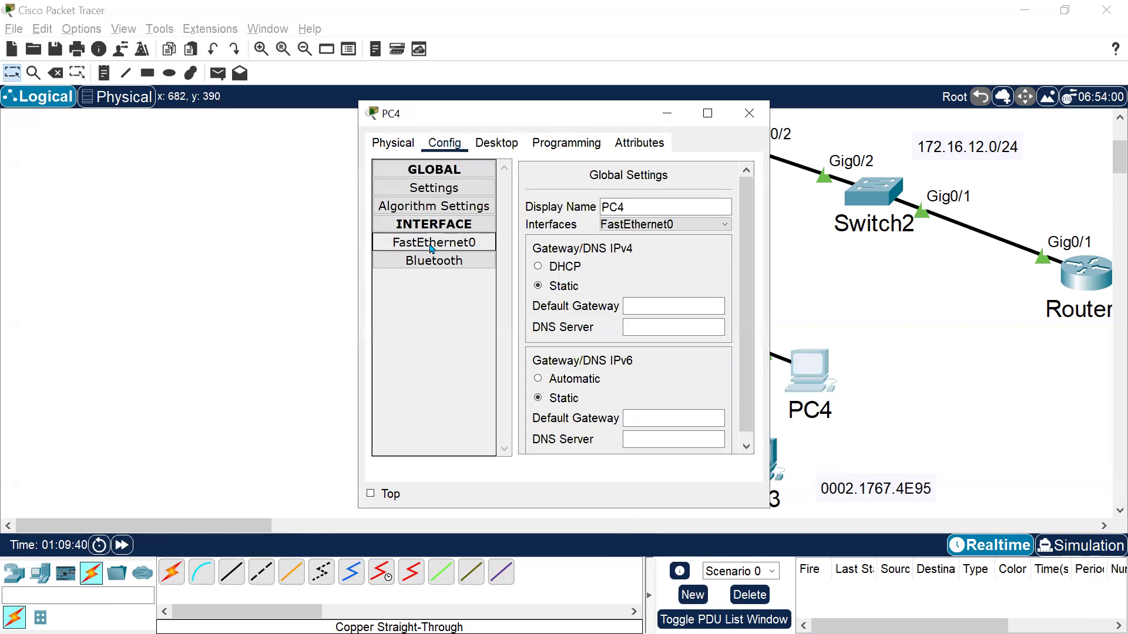
left_click(431, 245)
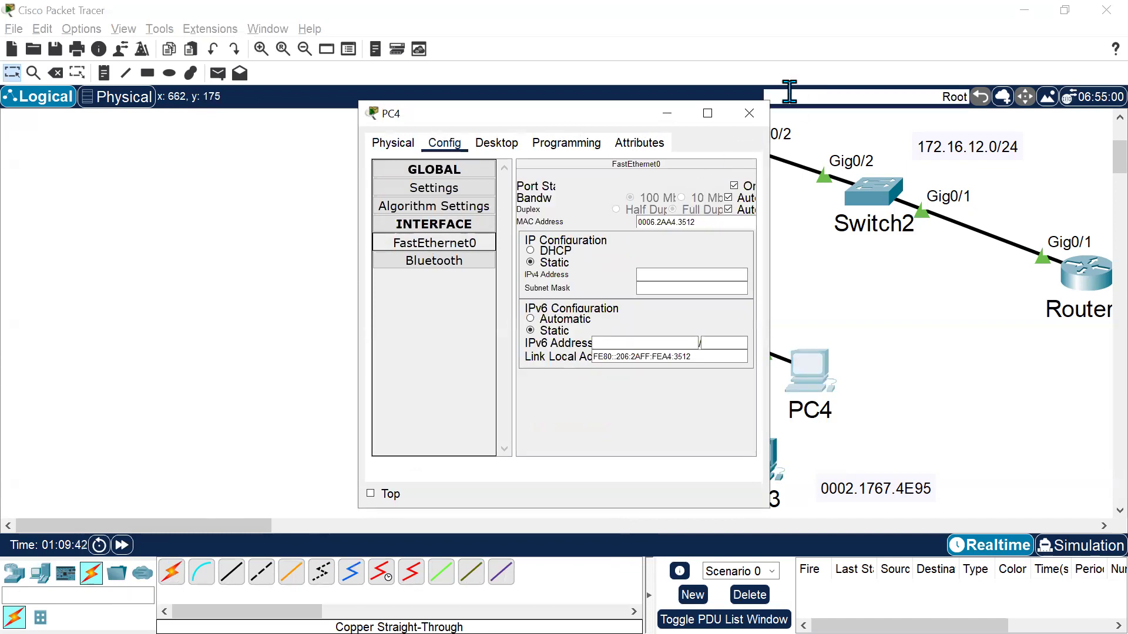
left_click(748, 112)
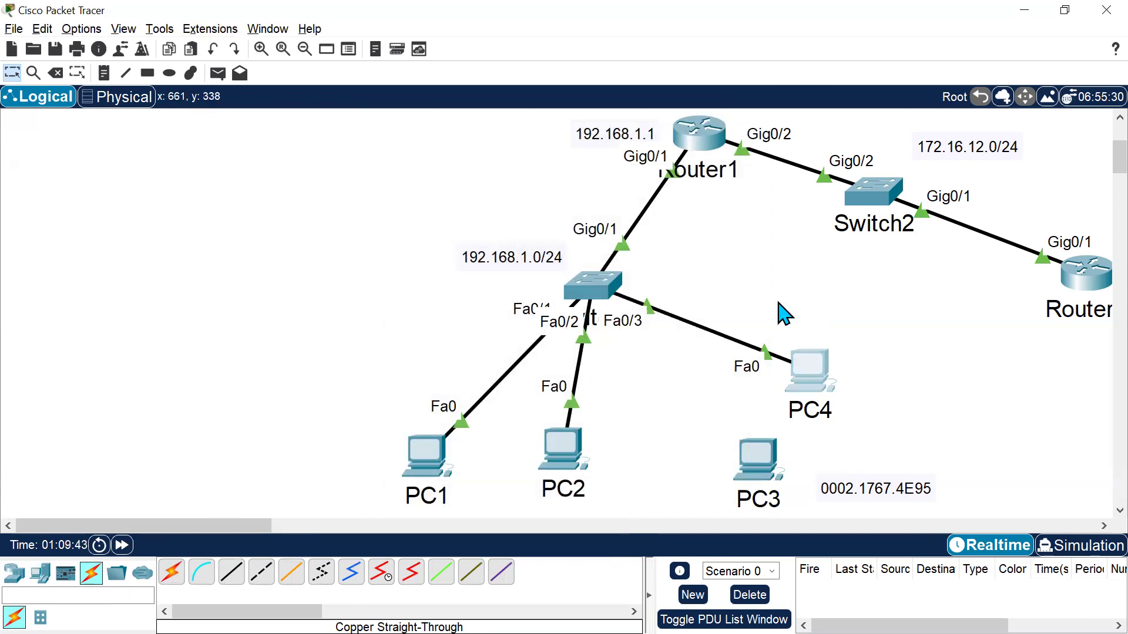
Delete the cable between Switch1 Fa0/3 and PC4.
left_click(56, 73)
left_click(708, 328)
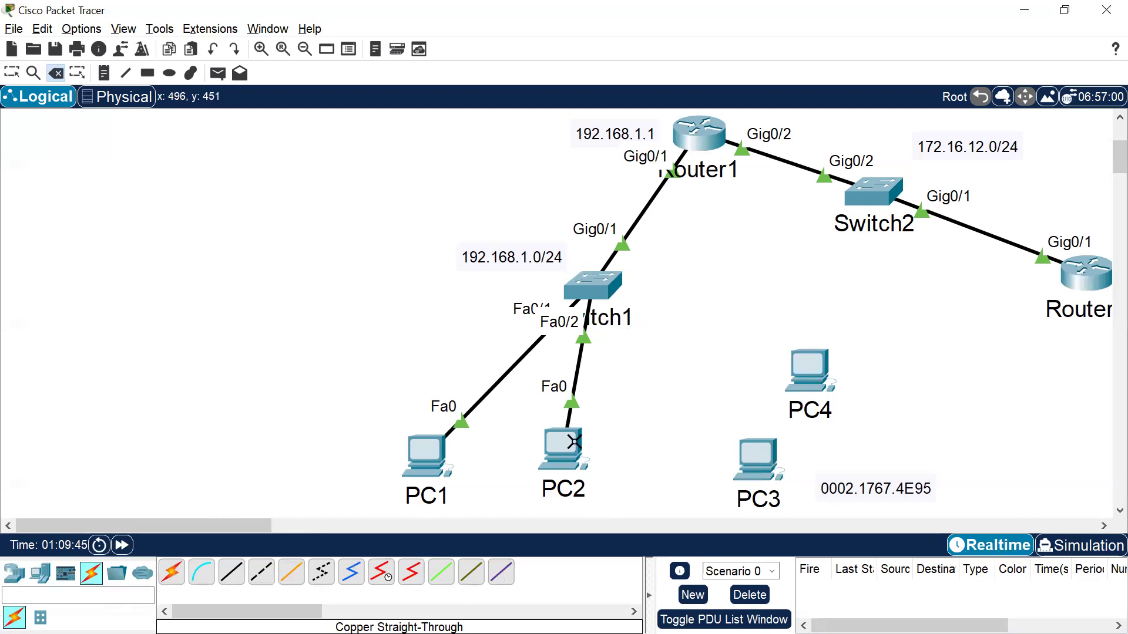
key("Escape")
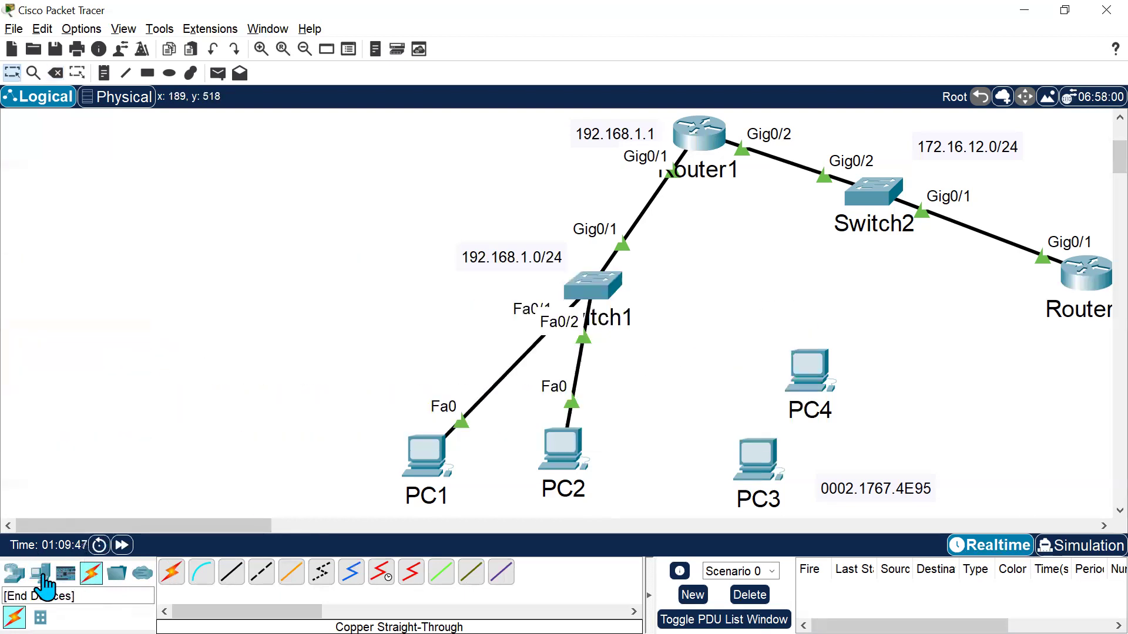
Reconnect PC3's FastEthernet0 to Switch1 FastEthernet0/3 with a copper straight-through cable.
left_click(234, 575)
left_click(761, 464)
left_click(807, 531)
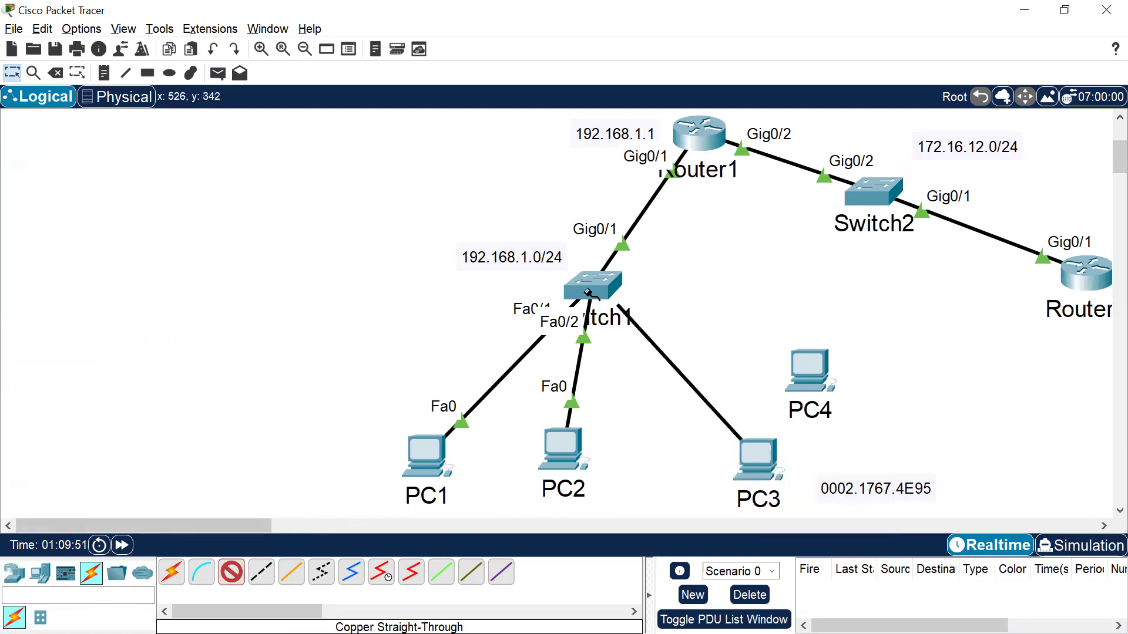
left_click(587, 292)
left_click(627, 31)
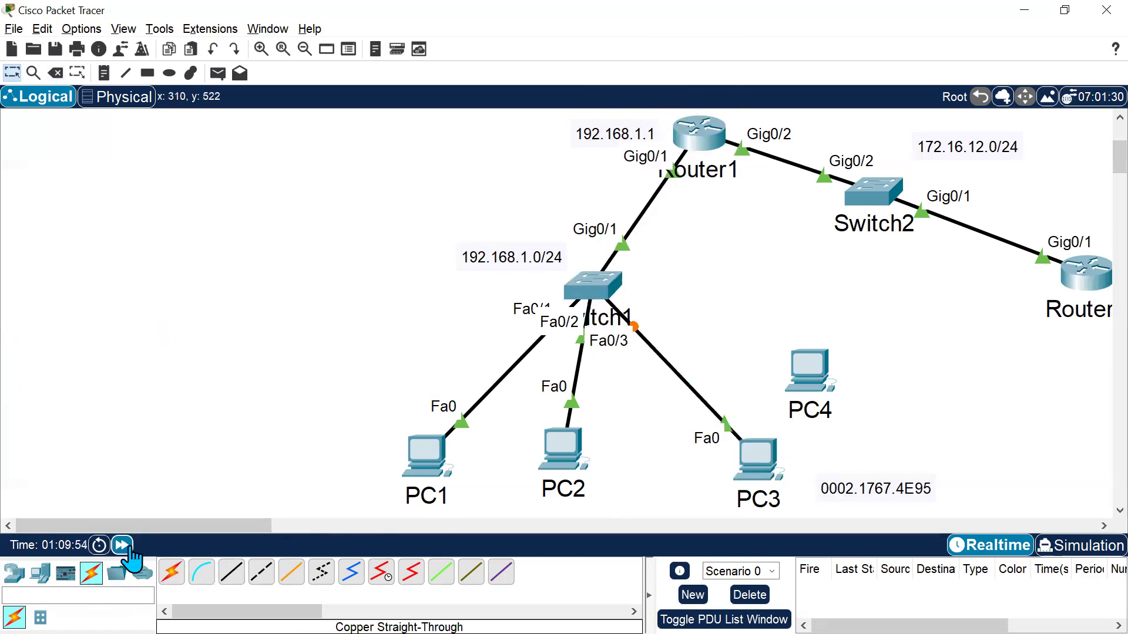
Fast-forward the simulation time a few times.
left_click(122, 545)
left_click(122, 545)
left_click(121, 545)
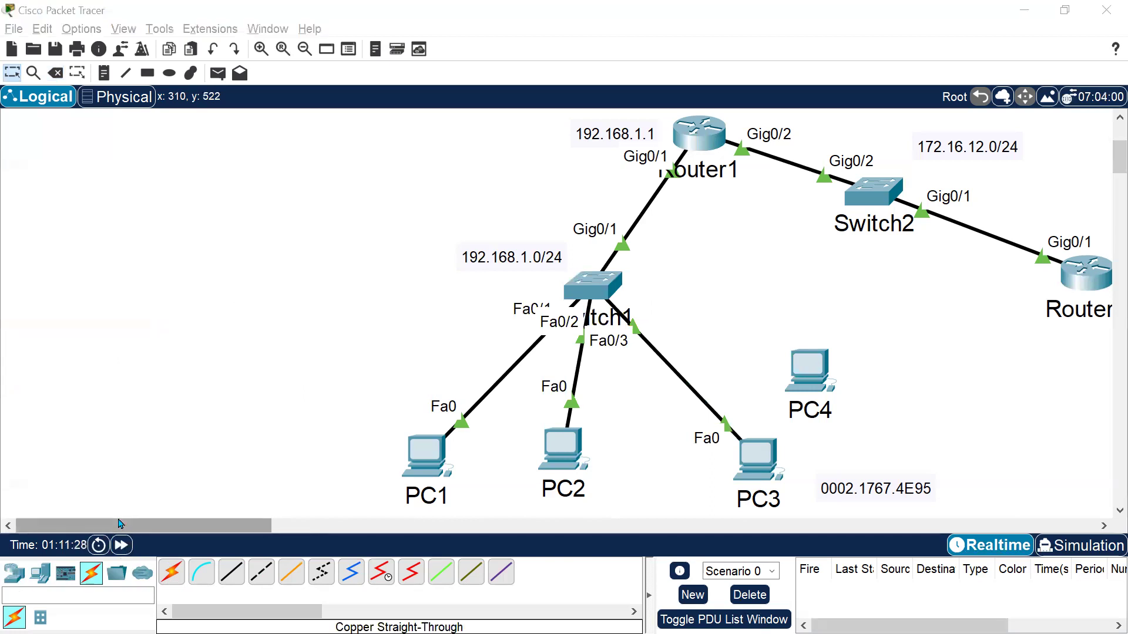
Scroll through Switch1's CLI log to review the FastEthernet0/3 link state messages.
left_click(118, 521)
scroll(575, 348, "up", 5)
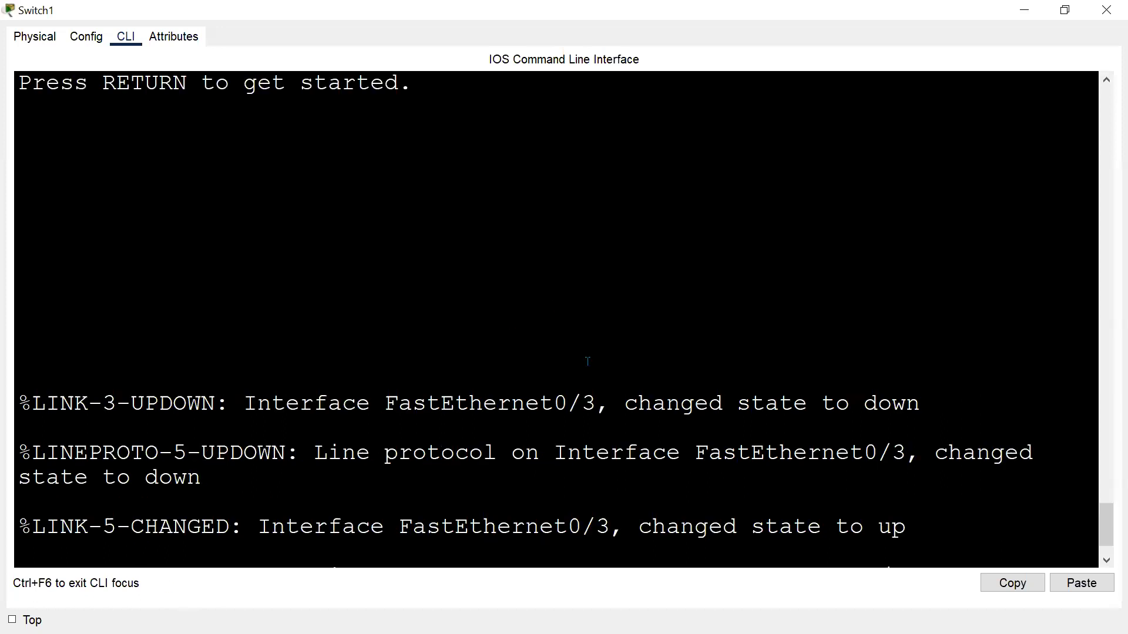
scroll(587, 361, "up", 5)
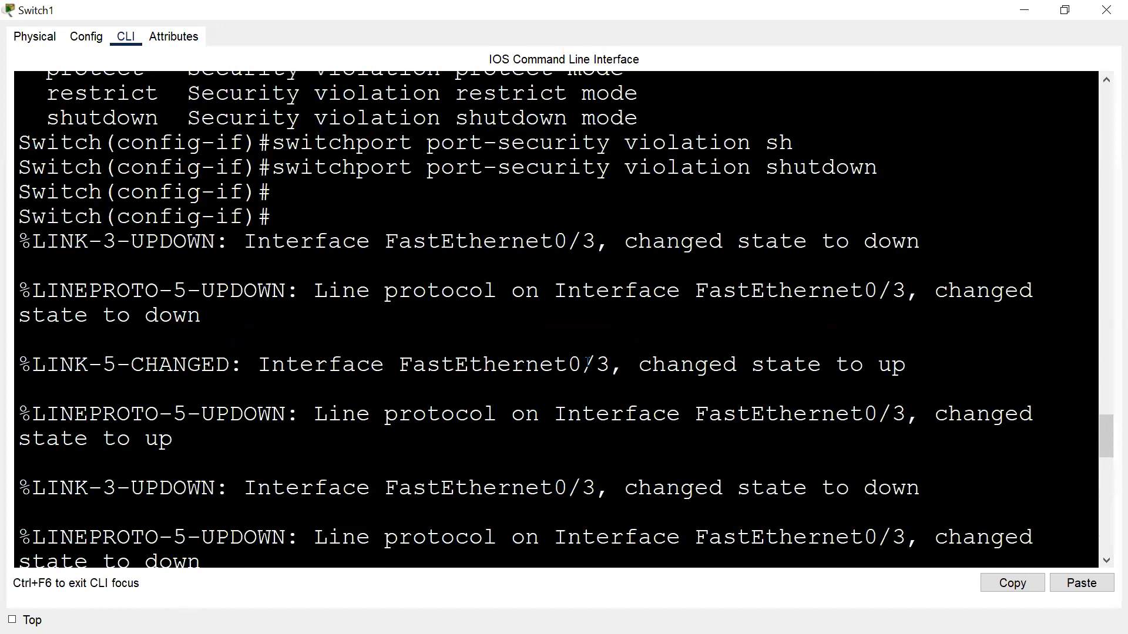
scroll(588, 362, "up", 2)
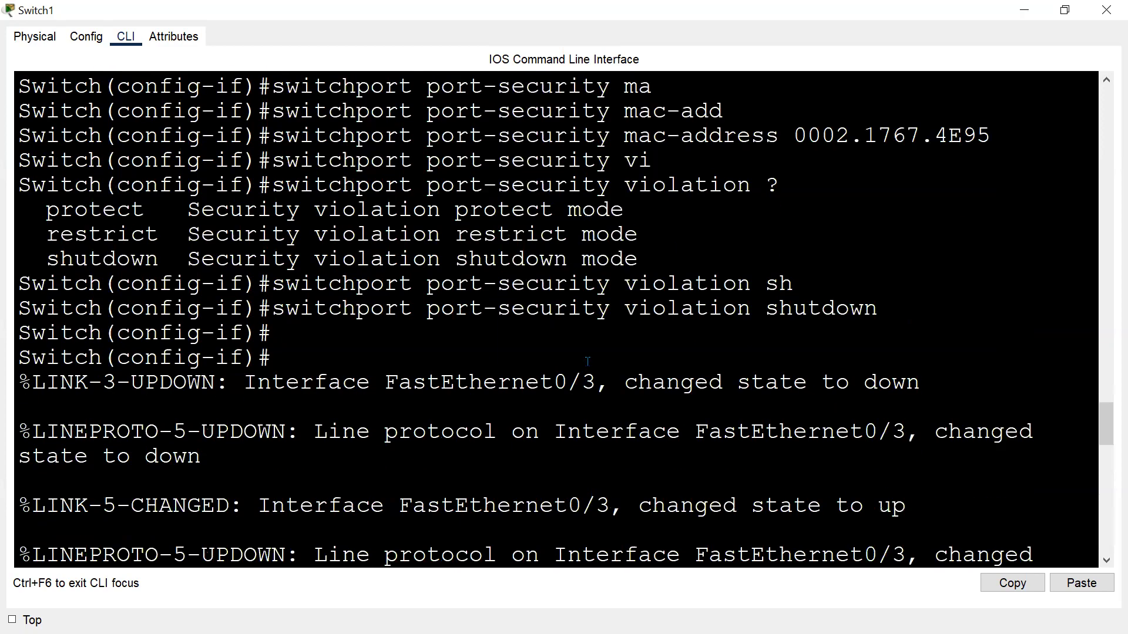
scroll(562, 401, "down", 5)
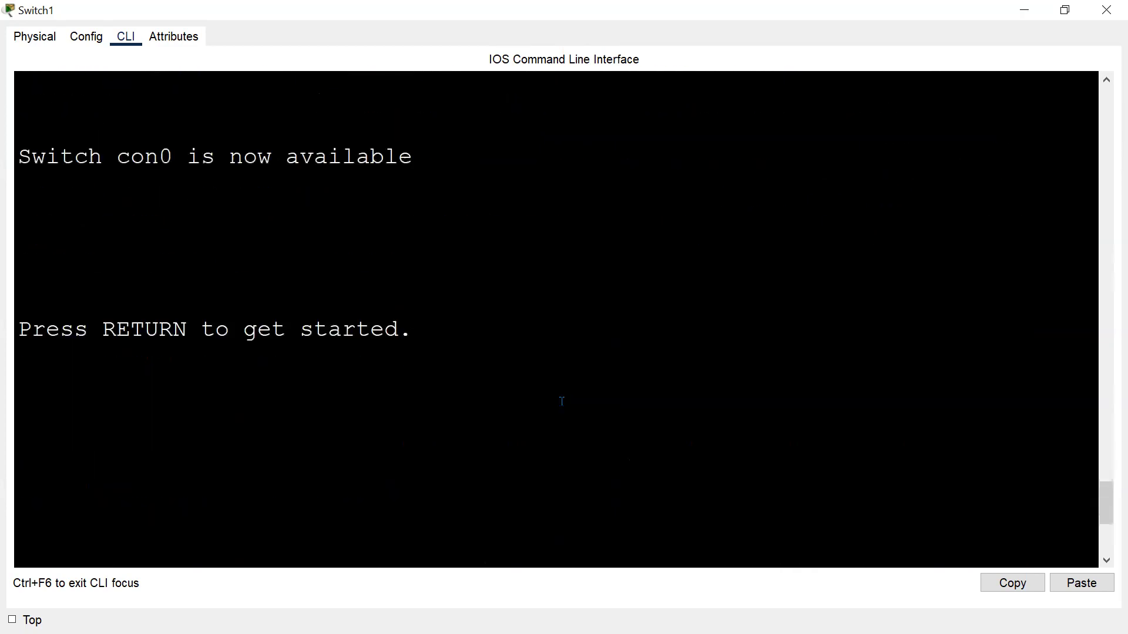
Return to the topology and delete the cable between Switch1 Fa0/3 and PC3.
key("alt+Tab")
left_click(56, 73)
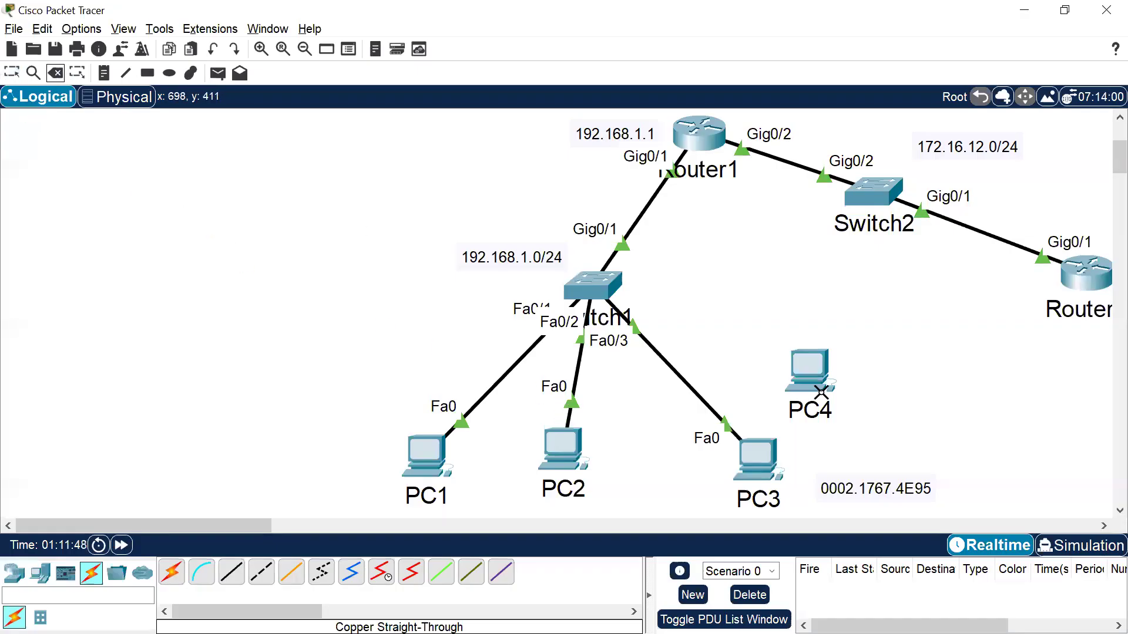
left_click(695, 389)
key("Escape")
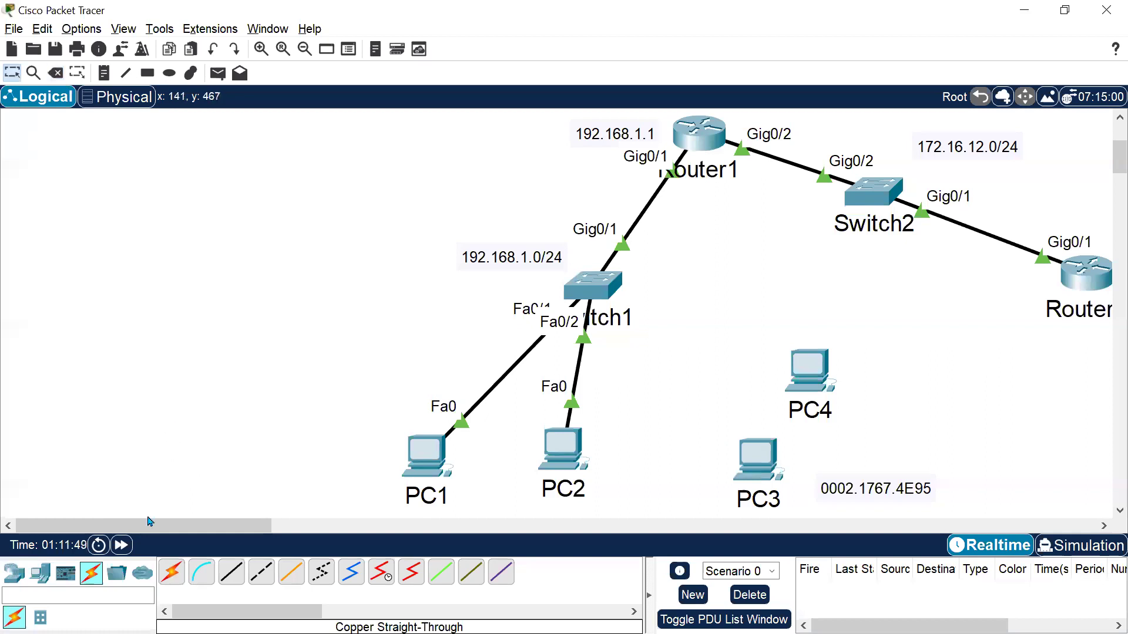
Connect PC4's FastEthernet0 to Switch1 FastEthernet0/3 with a copper straight-through cable.
left_click(237, 577)
left_click(828, 386)
left_click(869, 451)
left_click(595, 292)
left_click(651, 32)
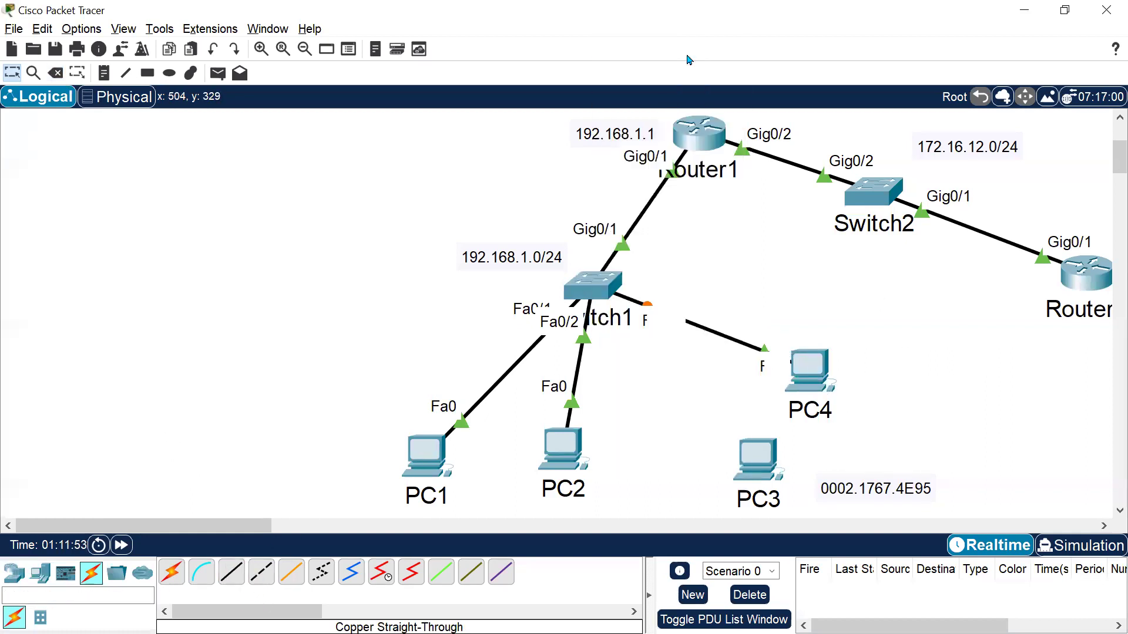
Fast-forward the simulation time several times.
left_click(130, 550)
left_click(129, 551)
left_click(129, 551)
left_click(130, 551)
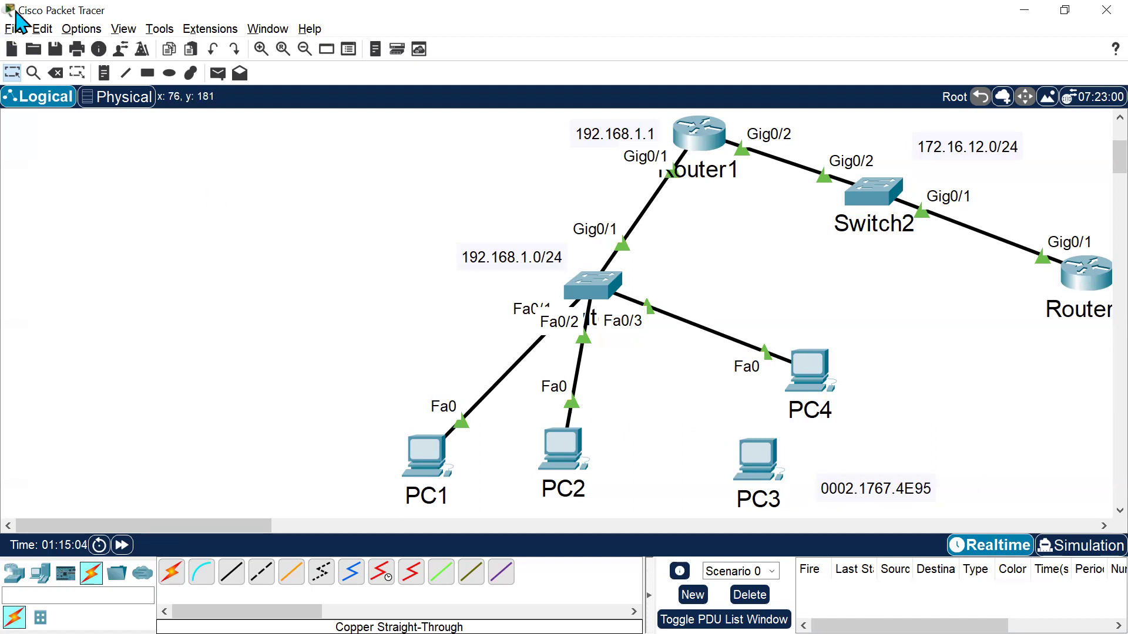
Delete the cable between Switch1 Fa0/3 and PC4.
left_click(56, 72)
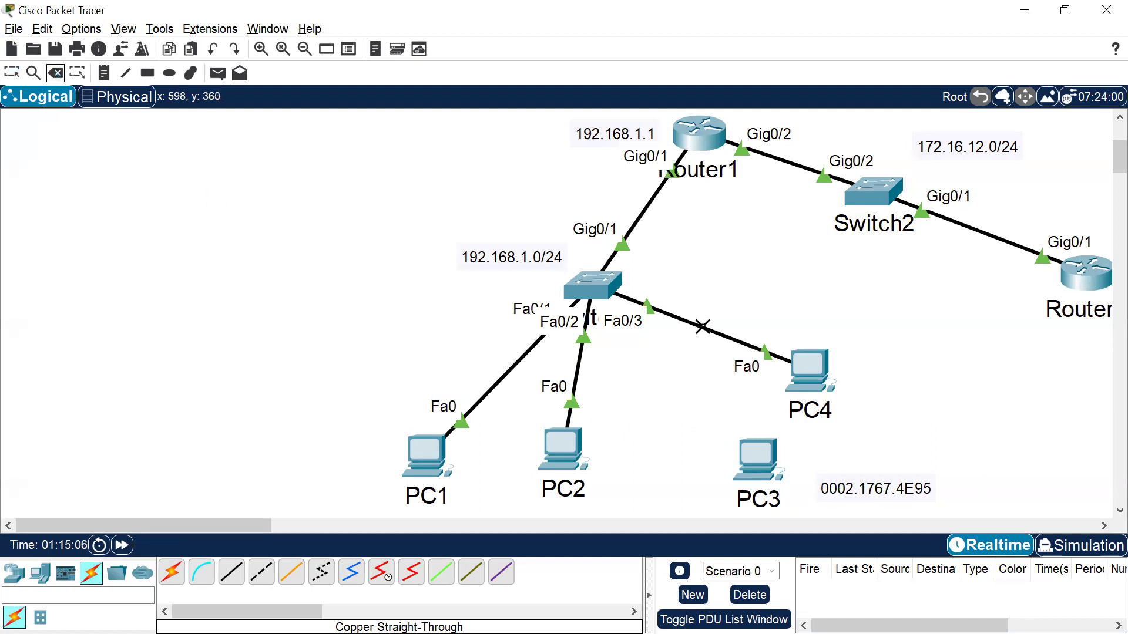
left_click(701, 326)
key("Escape")
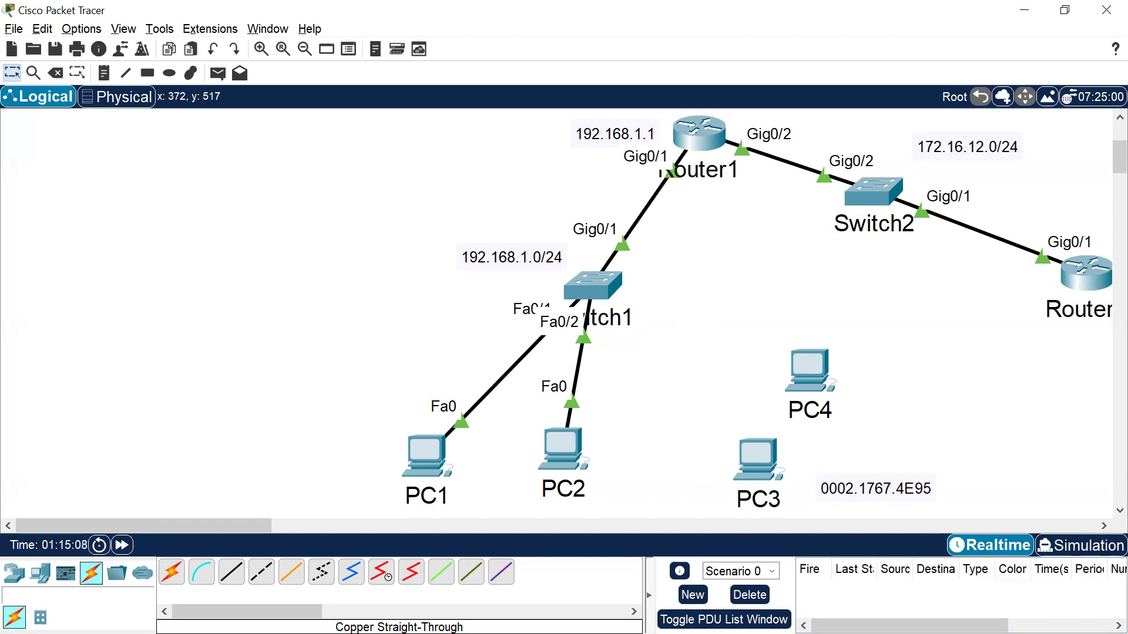
Reconnect PC3's FastEthernet0 to Switch1 FastEthernet0/3 with the straight-through cable.
left_click(761, 461)
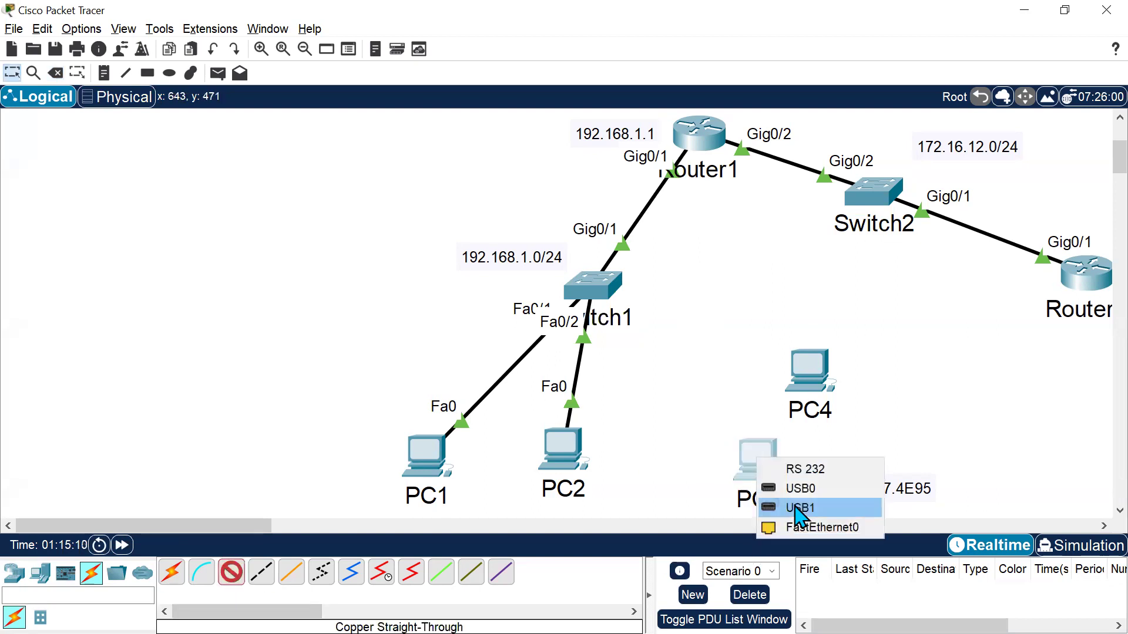
left_click(799, 527)
left_click(593, 290)
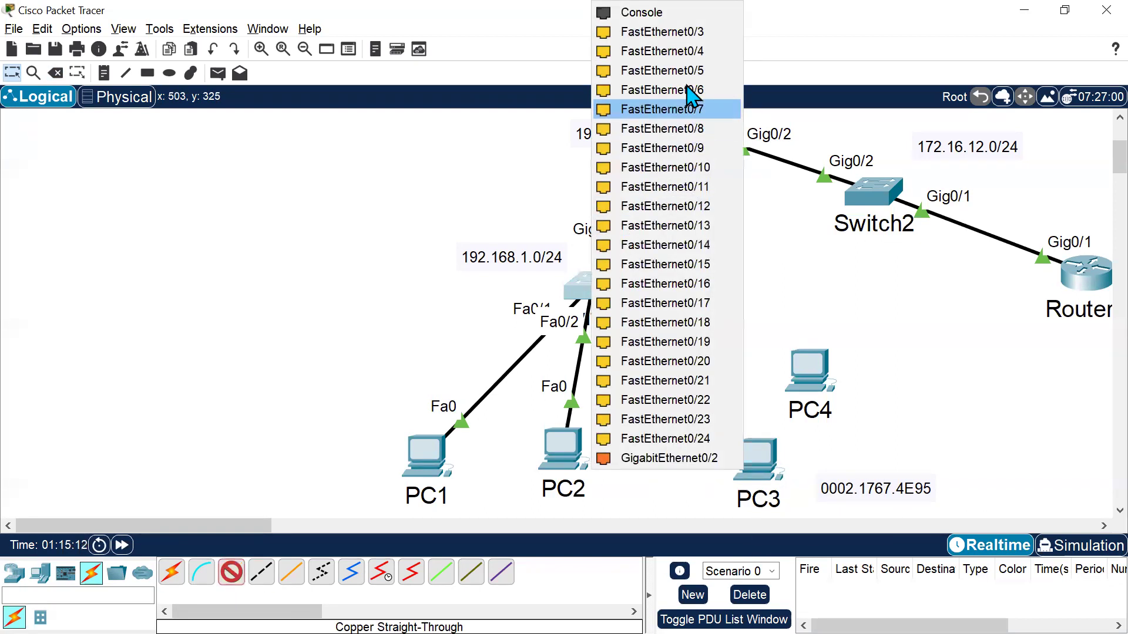
left_click(625, 47)
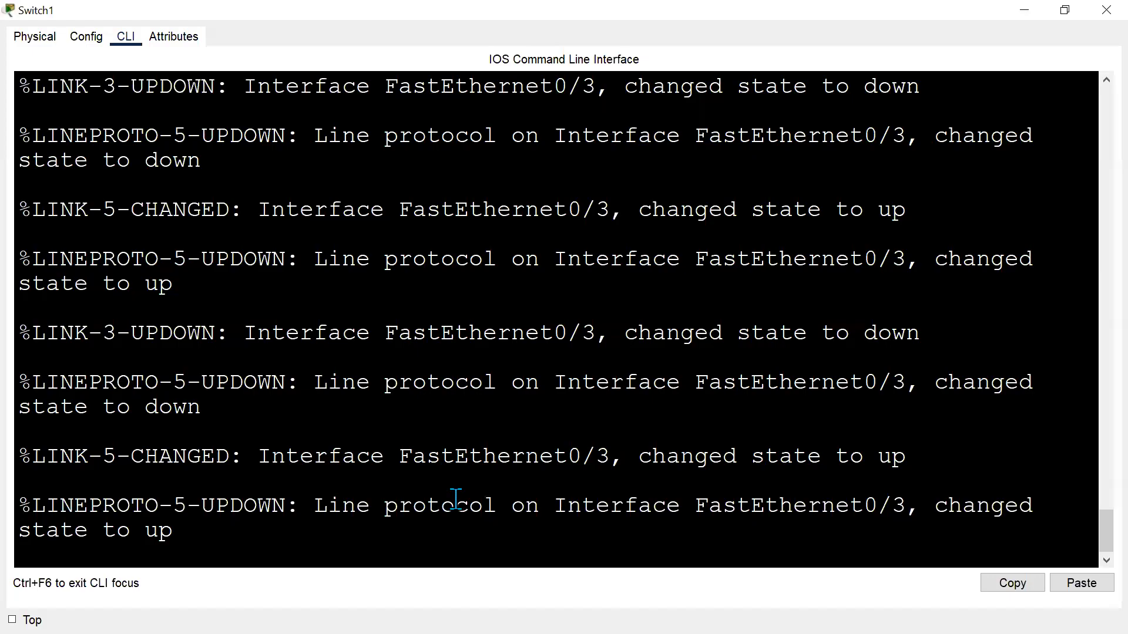
Enter privileged EXEC mode in Switch1's CLI with en.
key("Return")
key("Return")
key("Return")
key("Return")
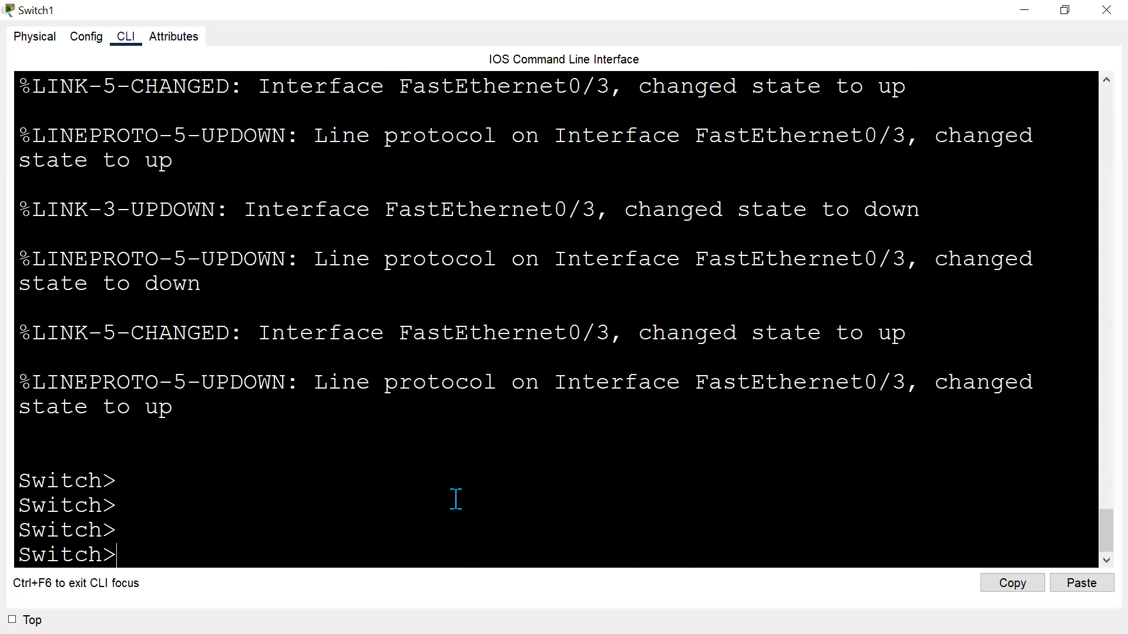
type("en")
key("Return")
key("Return")
Display Switch1's running configuration with sh run and page through the interface settings.
type("sh run")
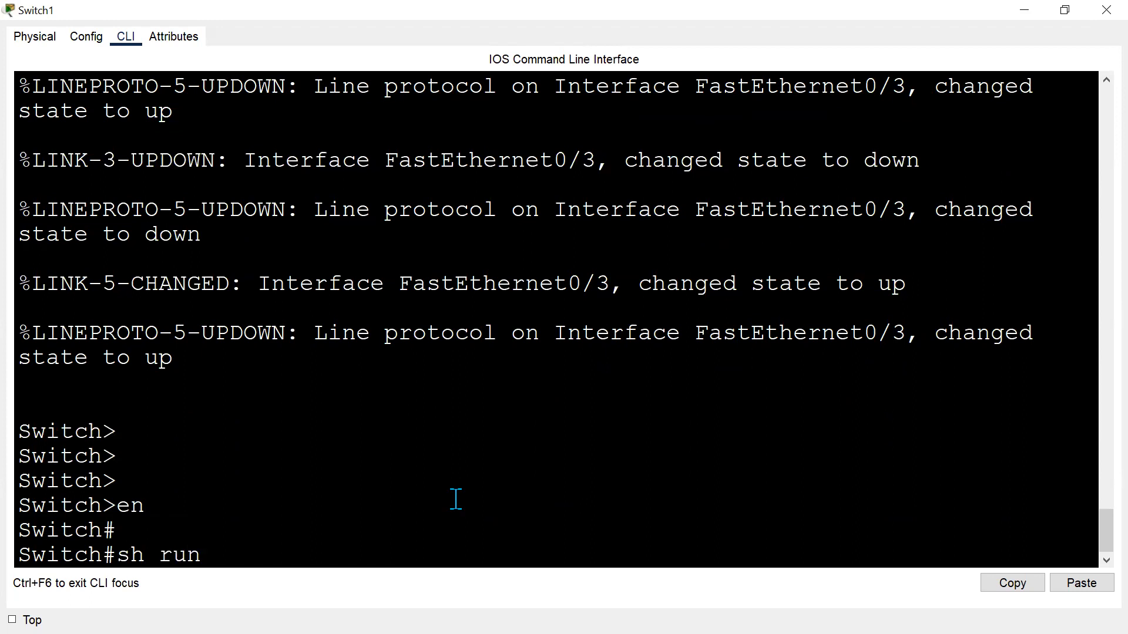
key("Return")
key("Return")
key("Return")
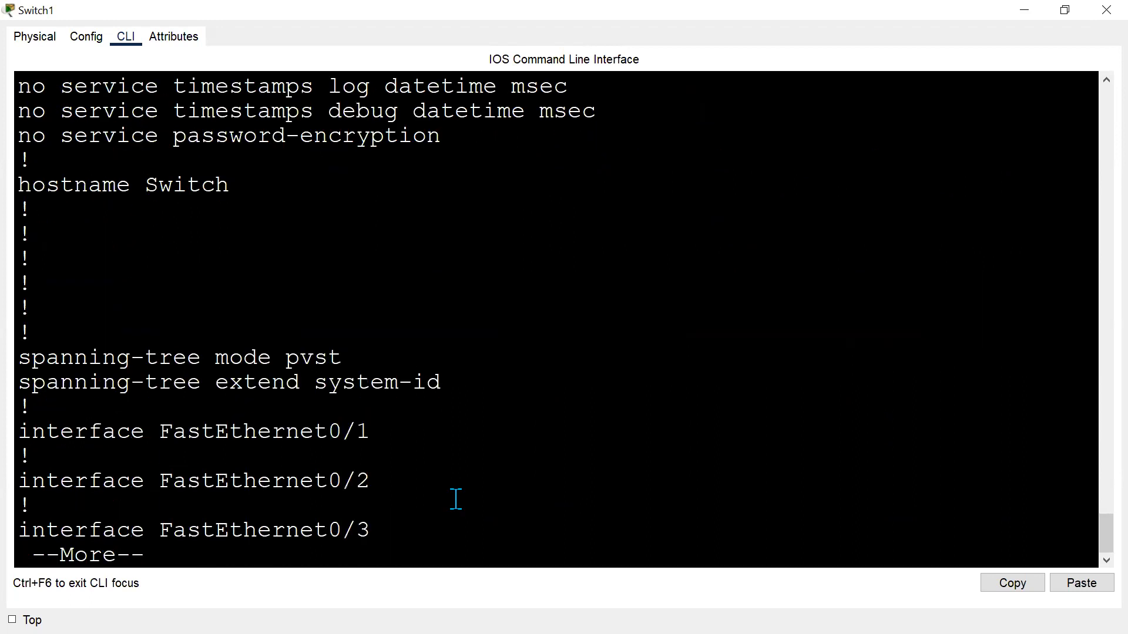
key("Return")
key("Return")
key("Return")
key("Return")
key("Return")
key("Return")
key("Return")
key("Return")
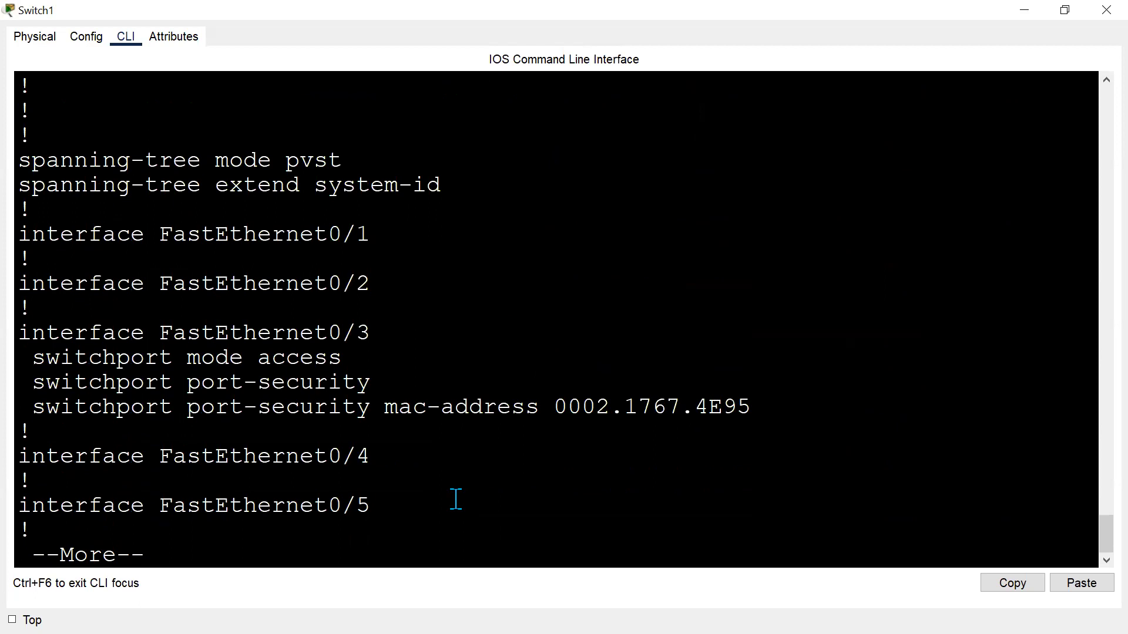
key("Return")
key("Return")
key("Return")
key("Return")
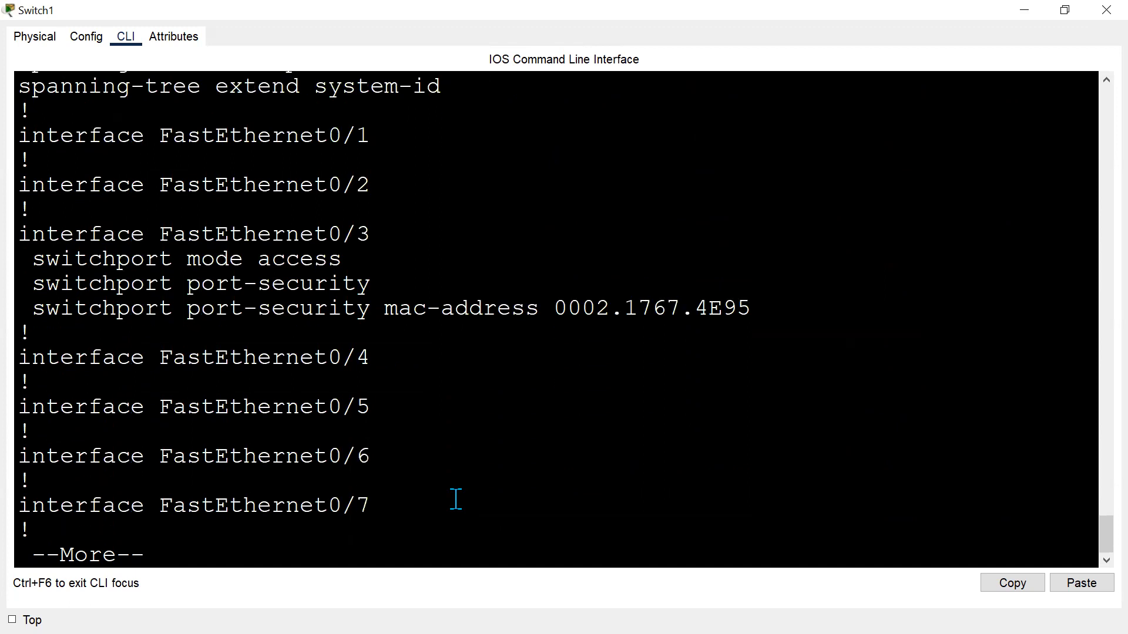
scroll(772, 266, "up", 8)
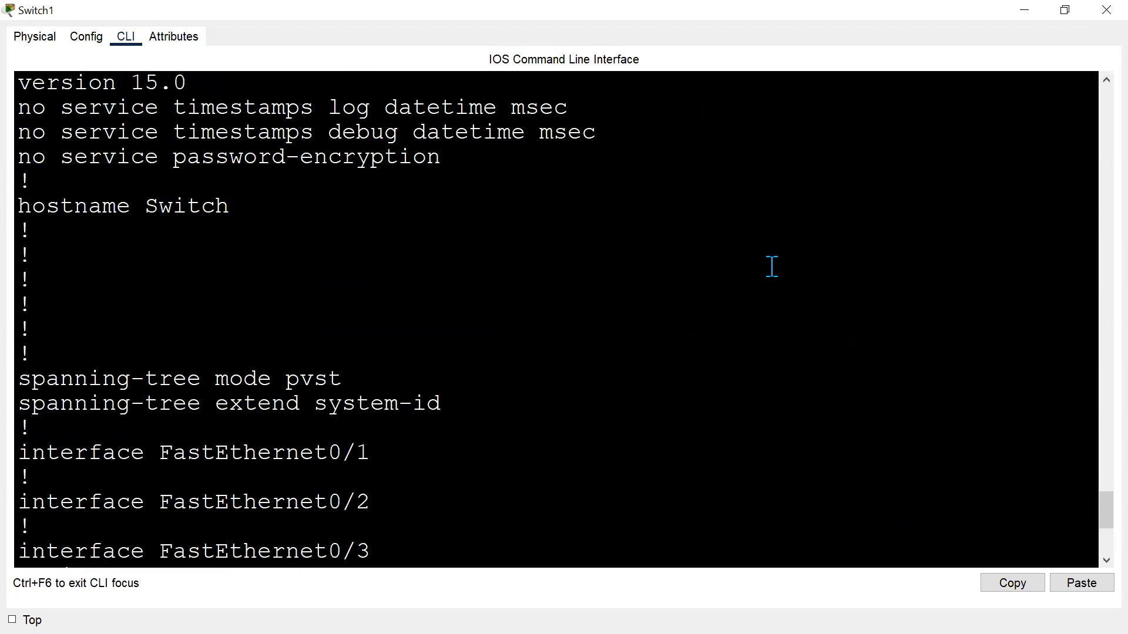
Scroll back through the CLI history and page to the end of Switch1's running configuration.
scroll(771, 266, "up", 10)
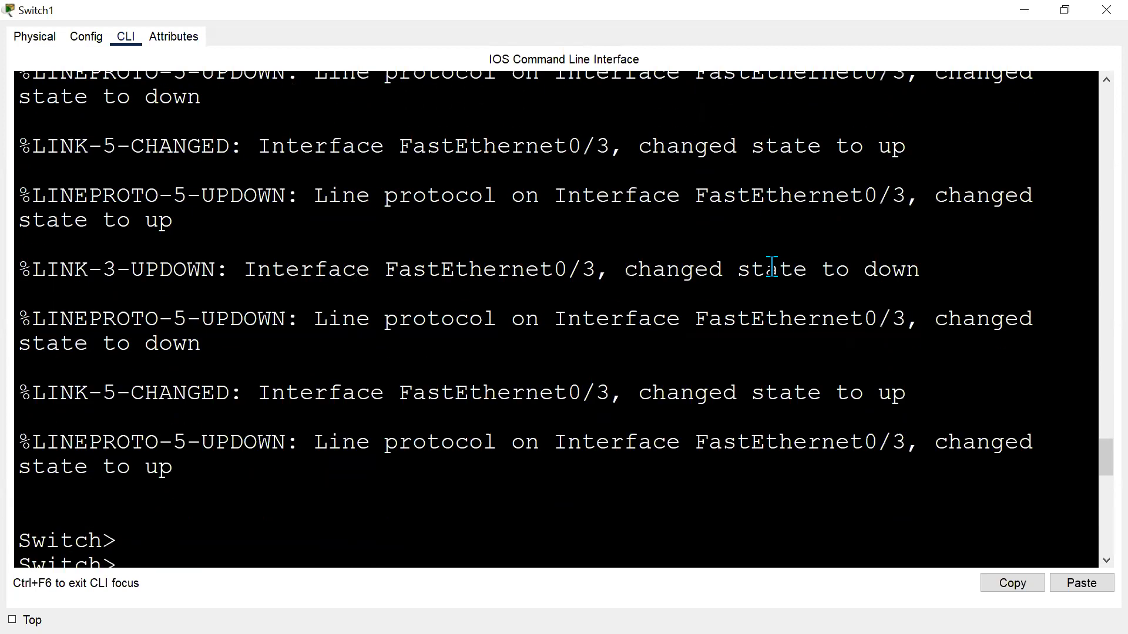
scroll(771, 266, "up", 10)
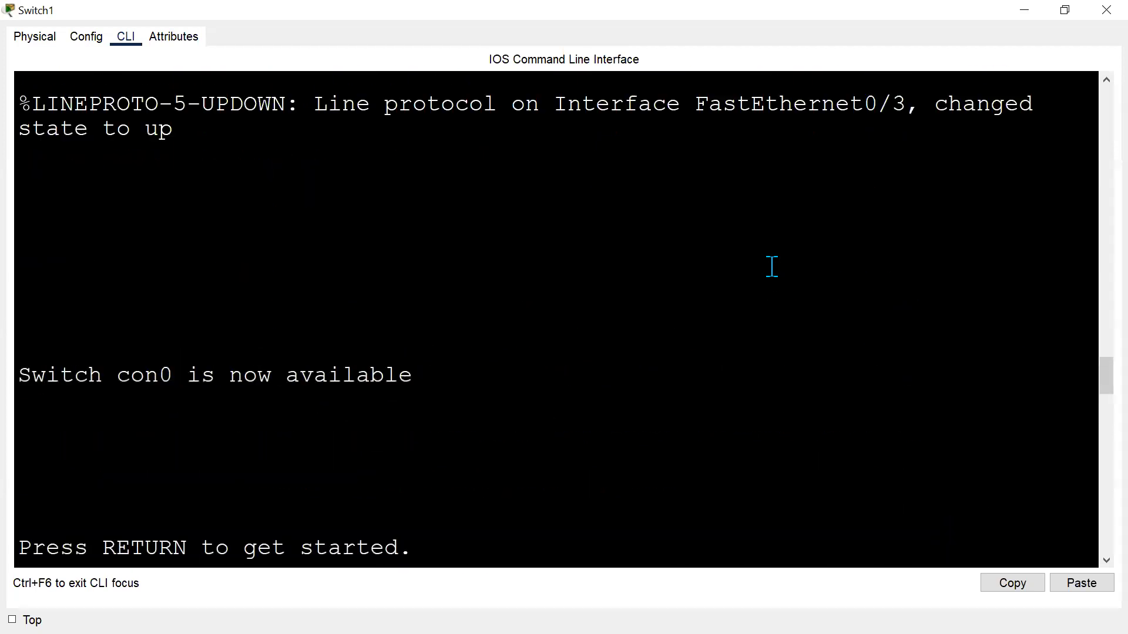
scroll(771, 266, "up", 10)
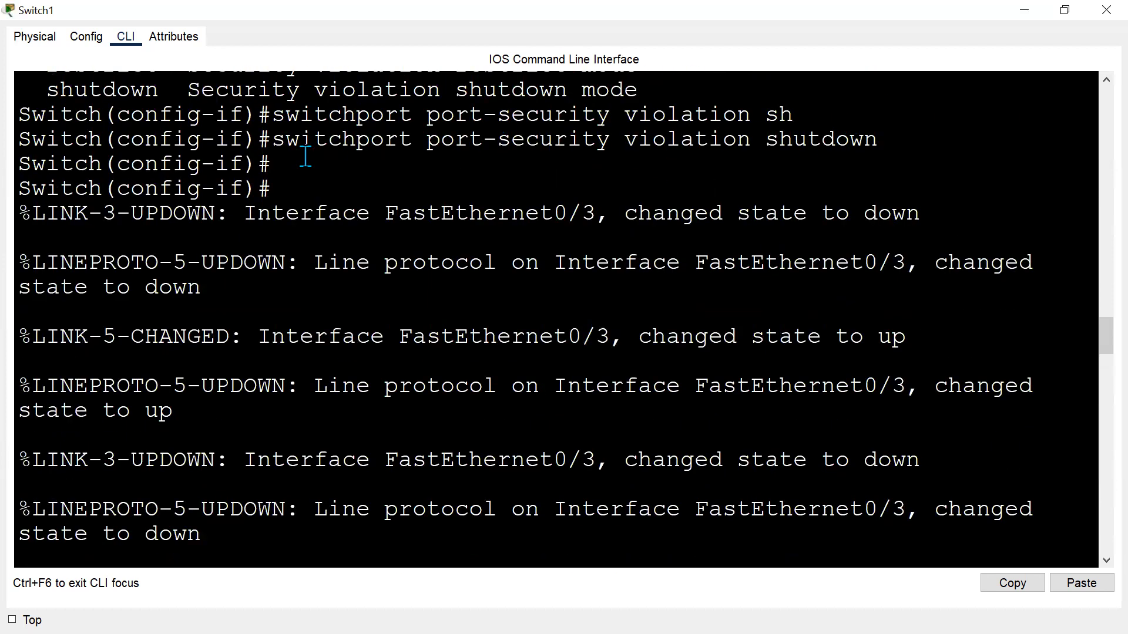
scroll(473, 176, "down", 8)
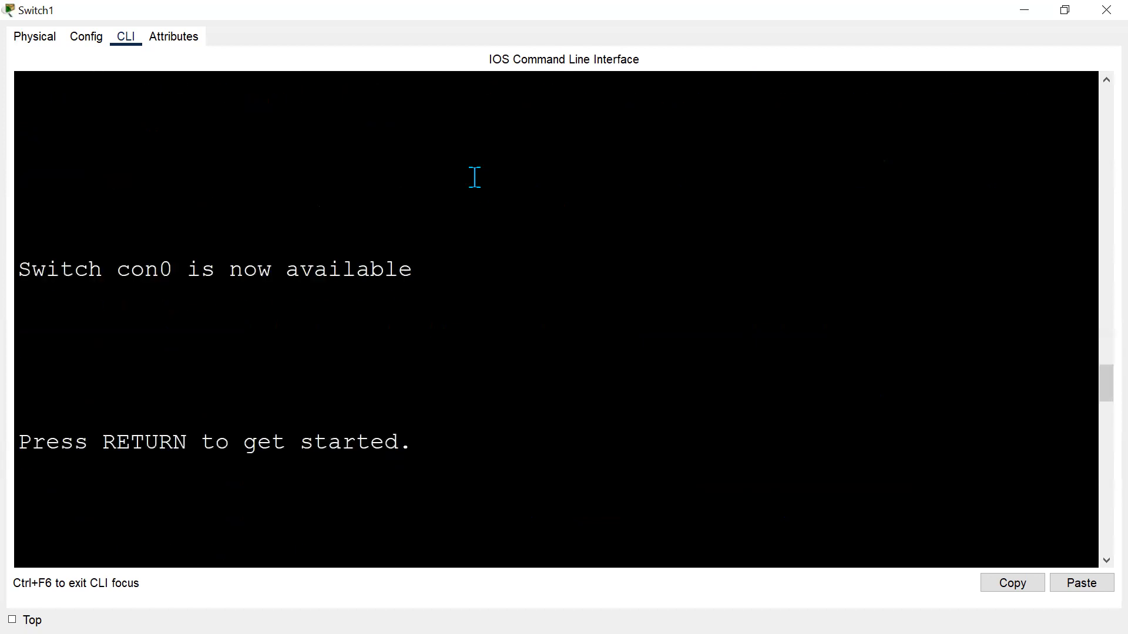
scroll(474, 177, "down", 20)
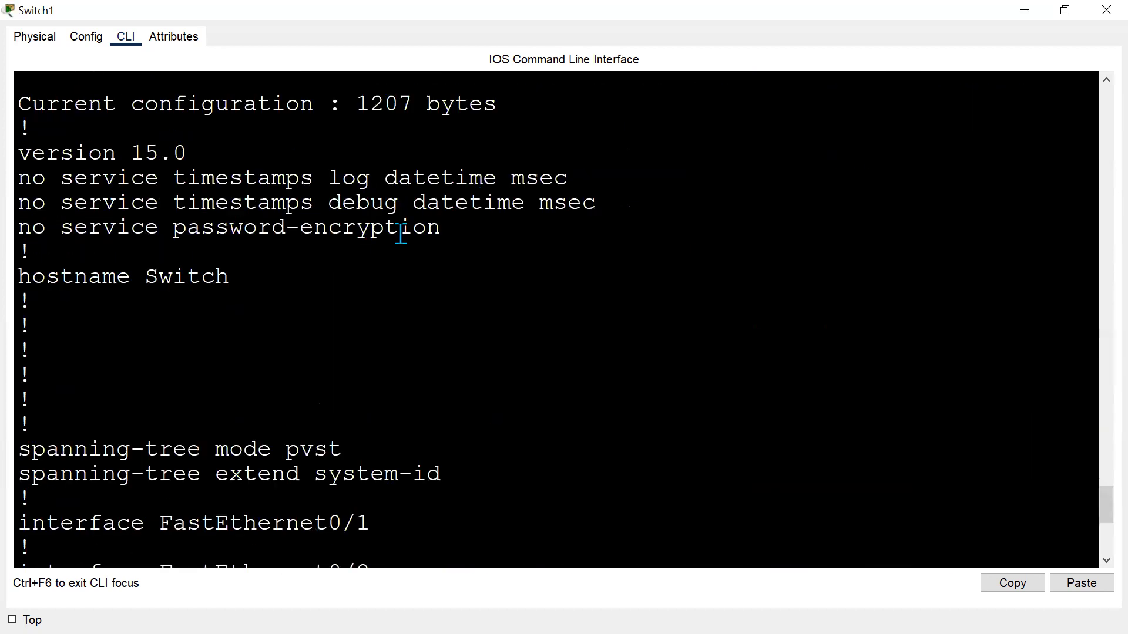
scroll(391, 251, "down", 6)
scroll(392, 251, "down", 2)
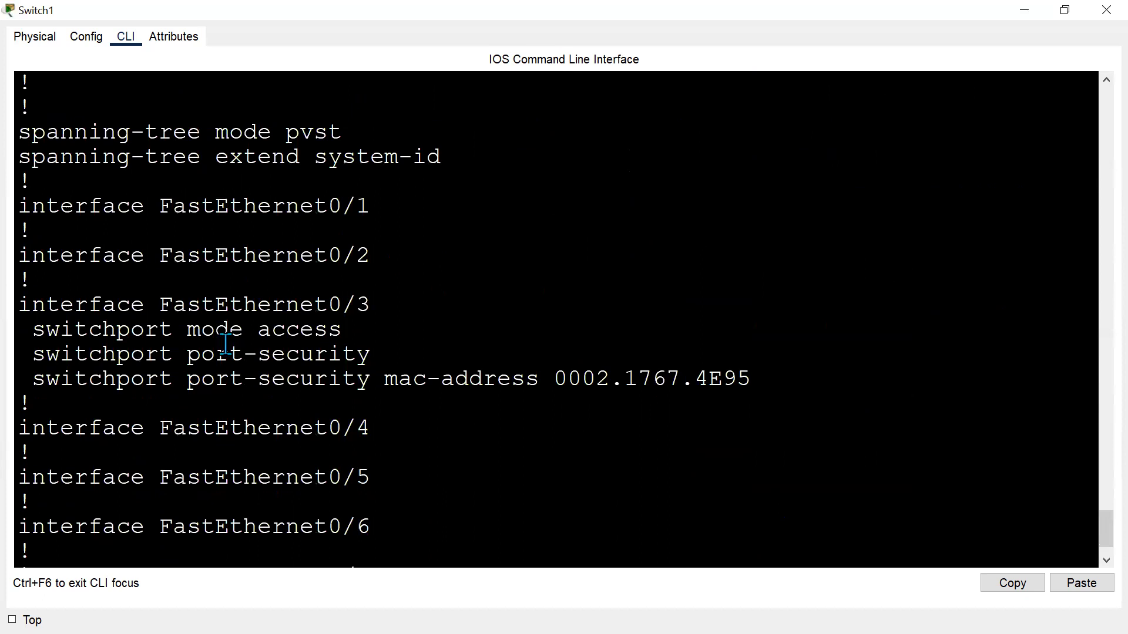
left_click(387, 419)
key("Return")
key("Return")
key("Return")
key("Return")
key("Return")
key("Return")
key("Return")
key("Return")
key("Return")
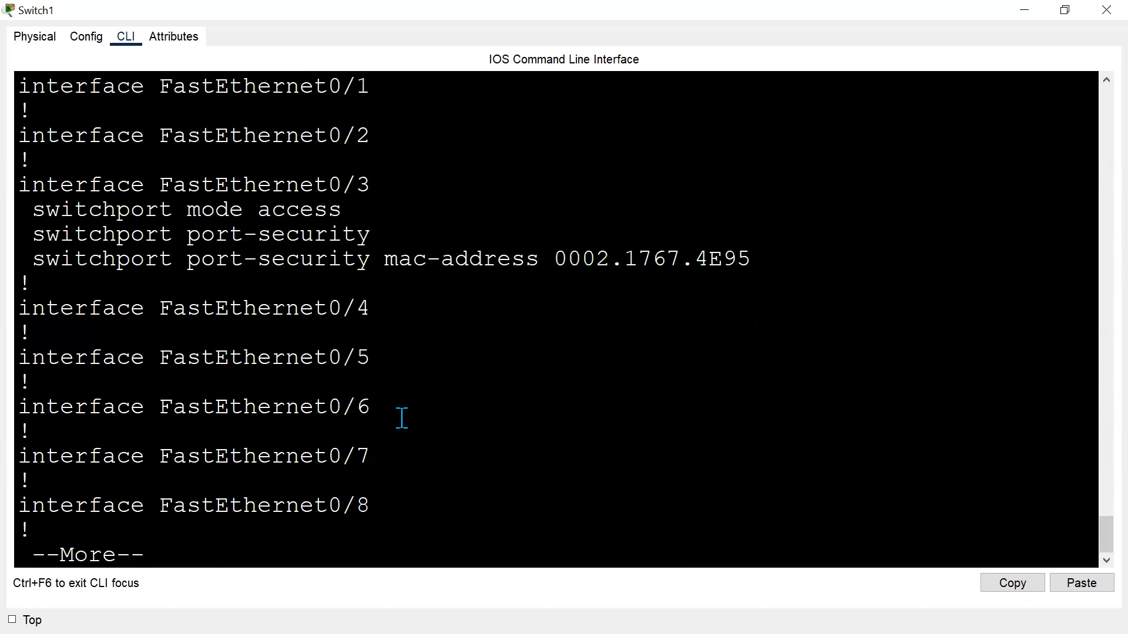
key("Return")
key("Return")
key("Return")
key("Return")
key("Return")
key("Return")
key("Return")
key("Return")
key("Return")
key("Return")
key("Return")
key("Return")
key("Return")
key("Return")
key("Return")
key("Return")
key("Return")
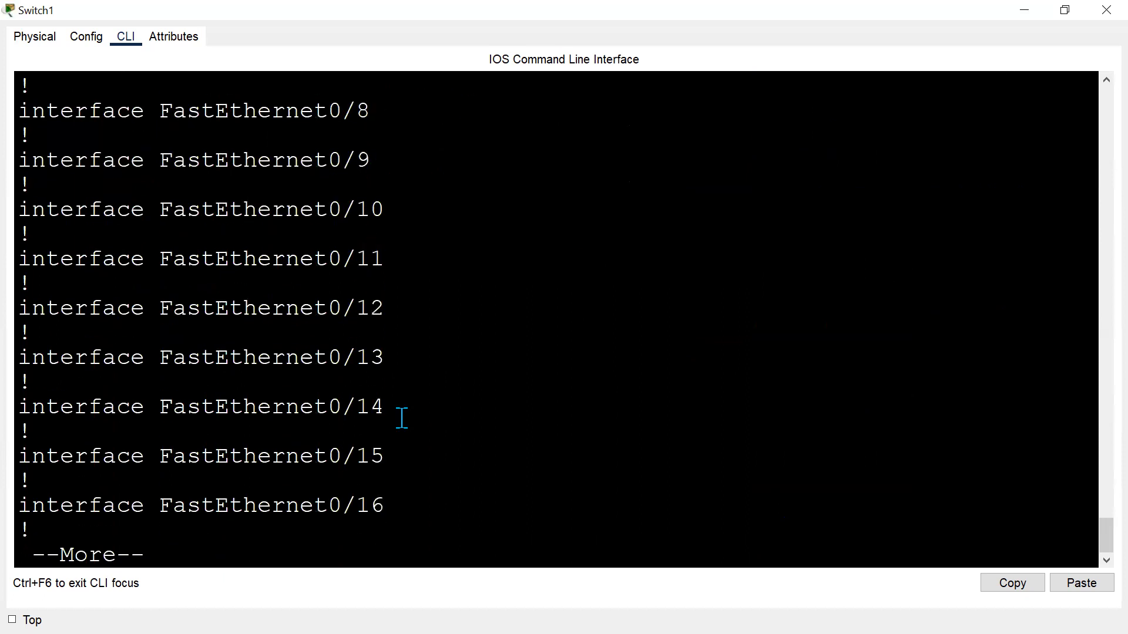
key("Return")
key("Return")
key("Return")
key("Return")
key("Return")
key("Return")
key("Return")
key("Return")
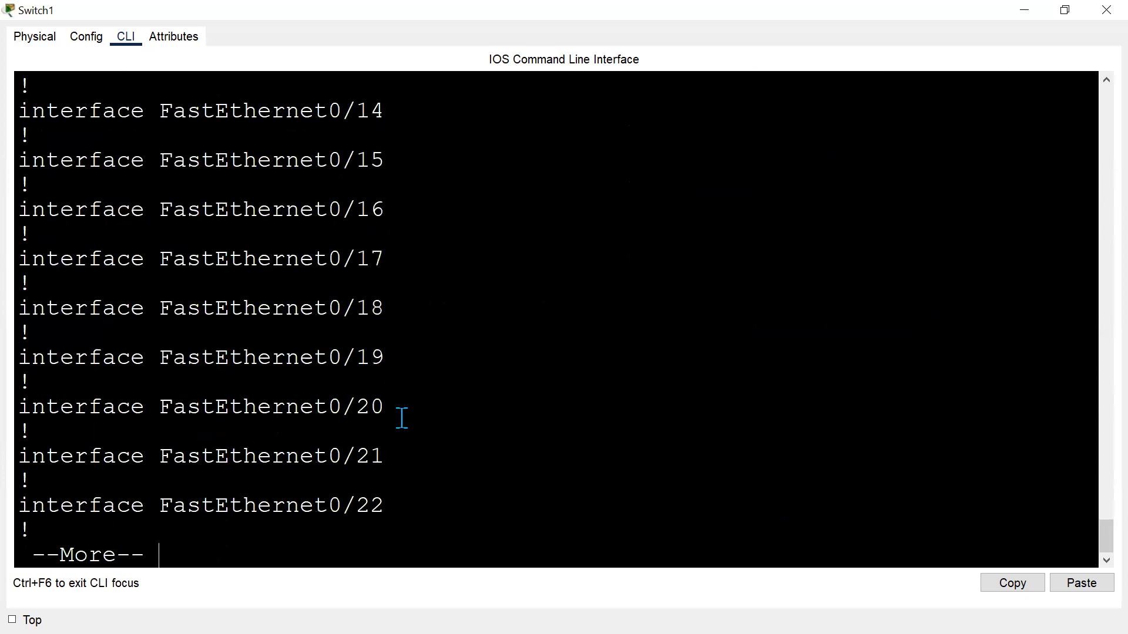
key("Return")
key("Return")
key("Return")
key("Return")
key("Return")
key("Return")
key("Return")
key("Return")
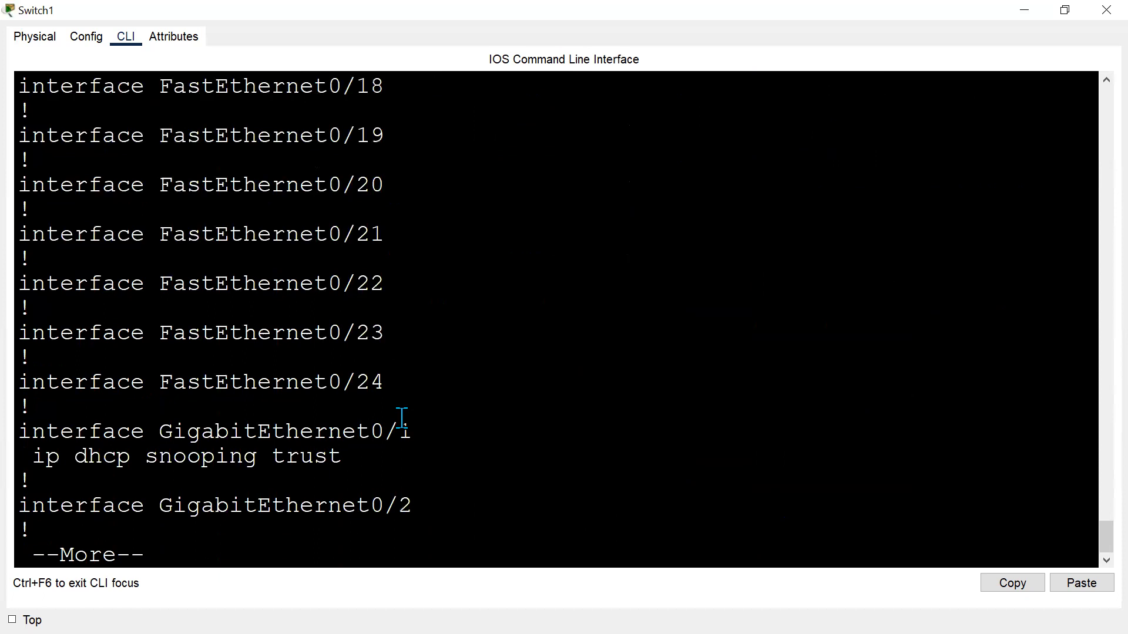
key("Return")
key("Return")
key("Return")
key("Return")
key("Return")
key("Return")
key("Return")
key("Return")
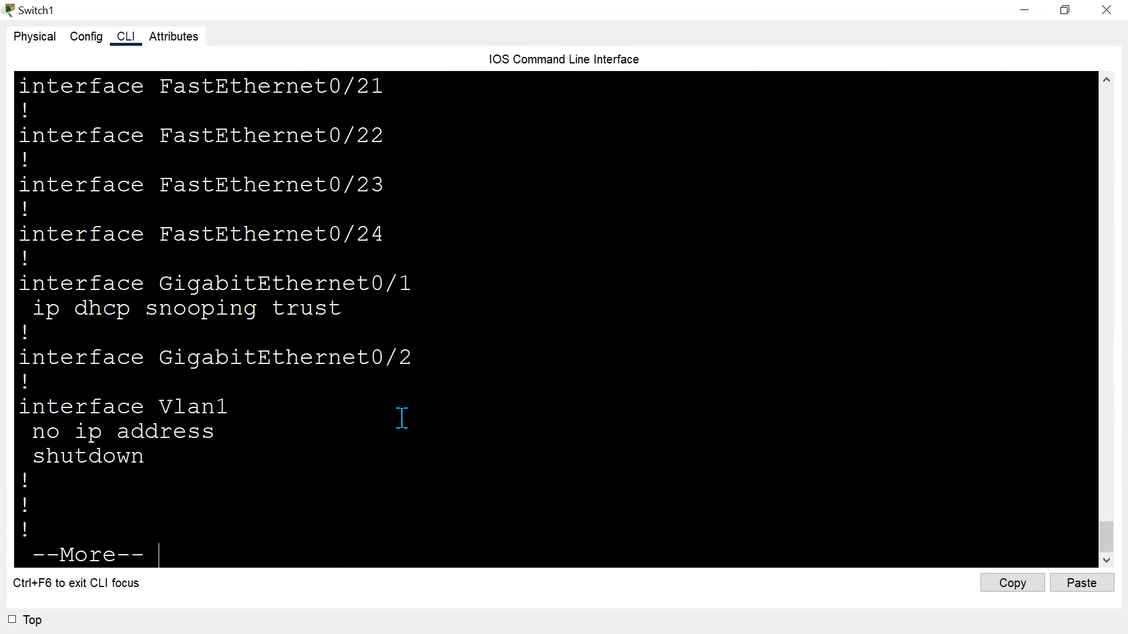
key("Return")
key("Return")
key("Return")
key("Return")
key("Return")
key("Return")
key("Return")
key("Return")
key("Return")
key("Return")
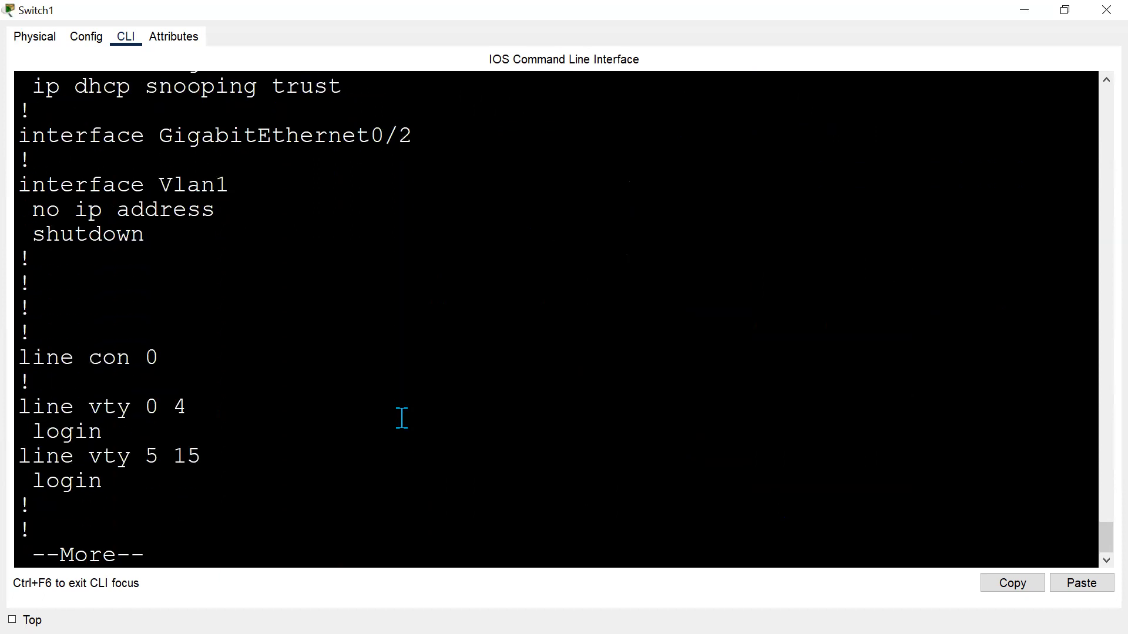
key("Return")
key("Return")
Enter configuration mode for interface Fa0/3 and set its port-security violation mode to shutdown.
type("conf t")
key("Return")
key("Return")
type("int gi")
key("BackSpace")
key("BackSpace")
type("fa 0/3")
key("Return")
key("Return")
type("siw")
key("BackSpace")
key("BackSpace")
type("wi")
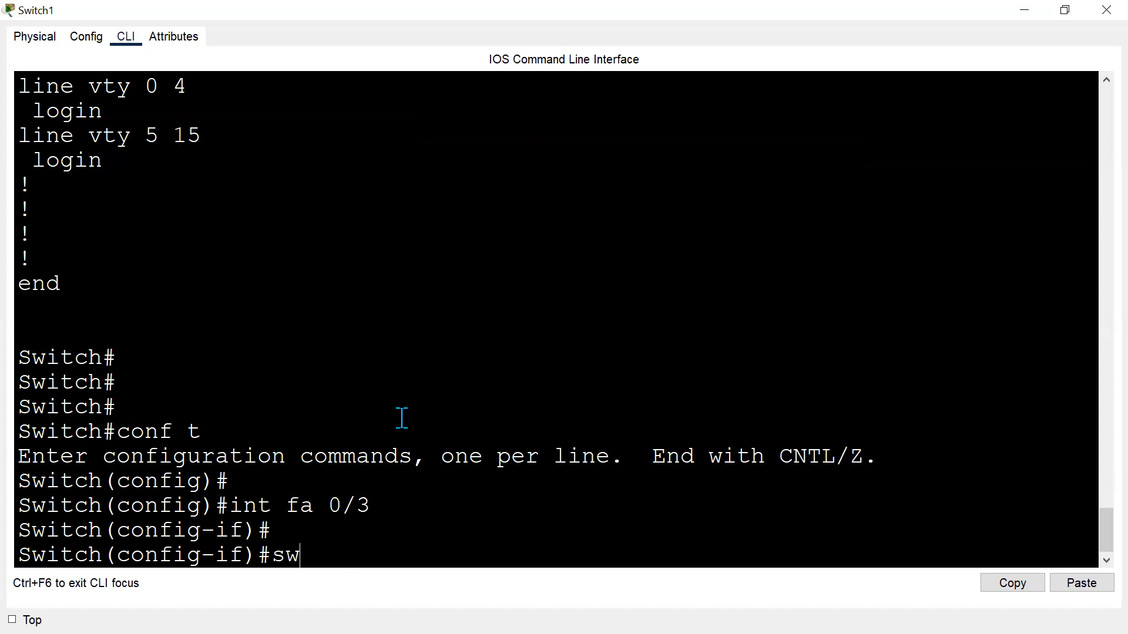
key("Tab")
type("po")
key("Tab")
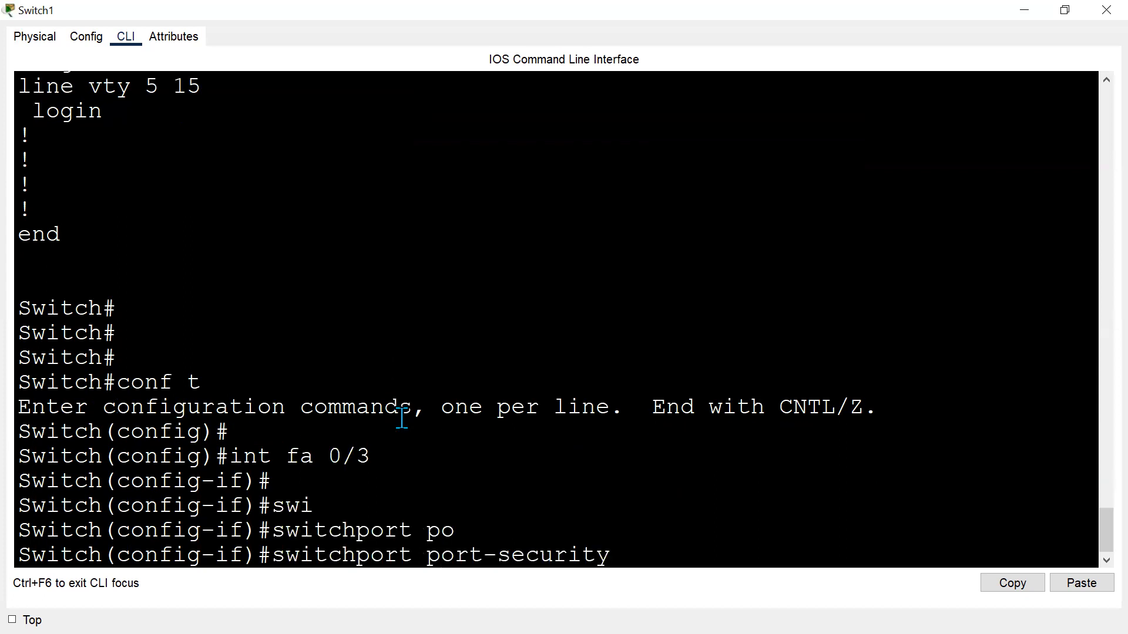
type("vi")
key("Tab")
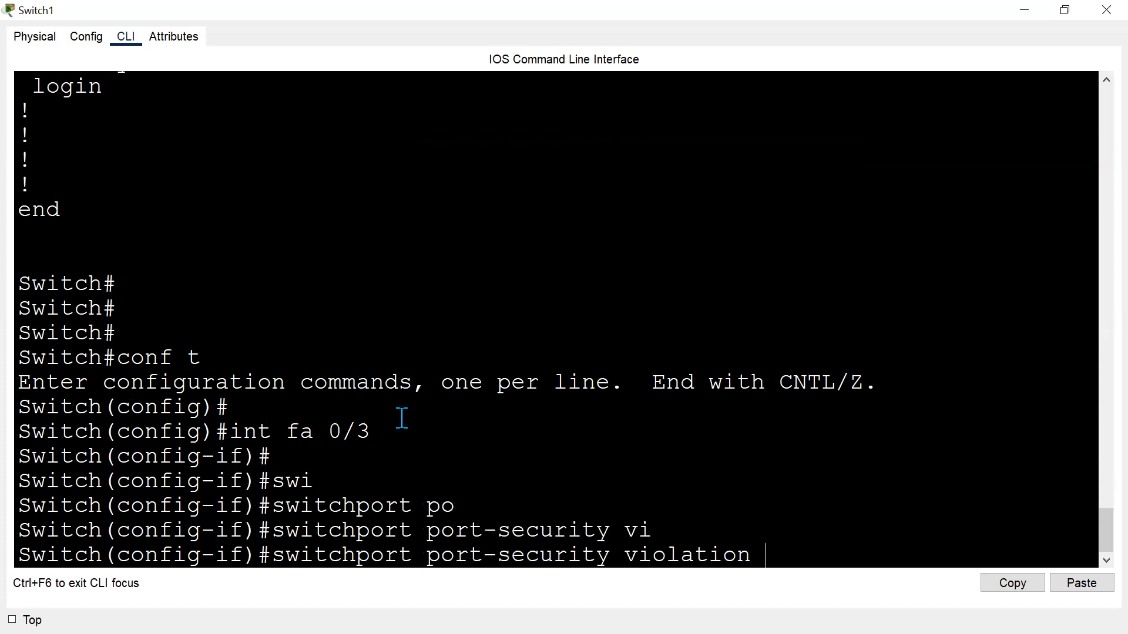
type("?sh")
key("Tab")
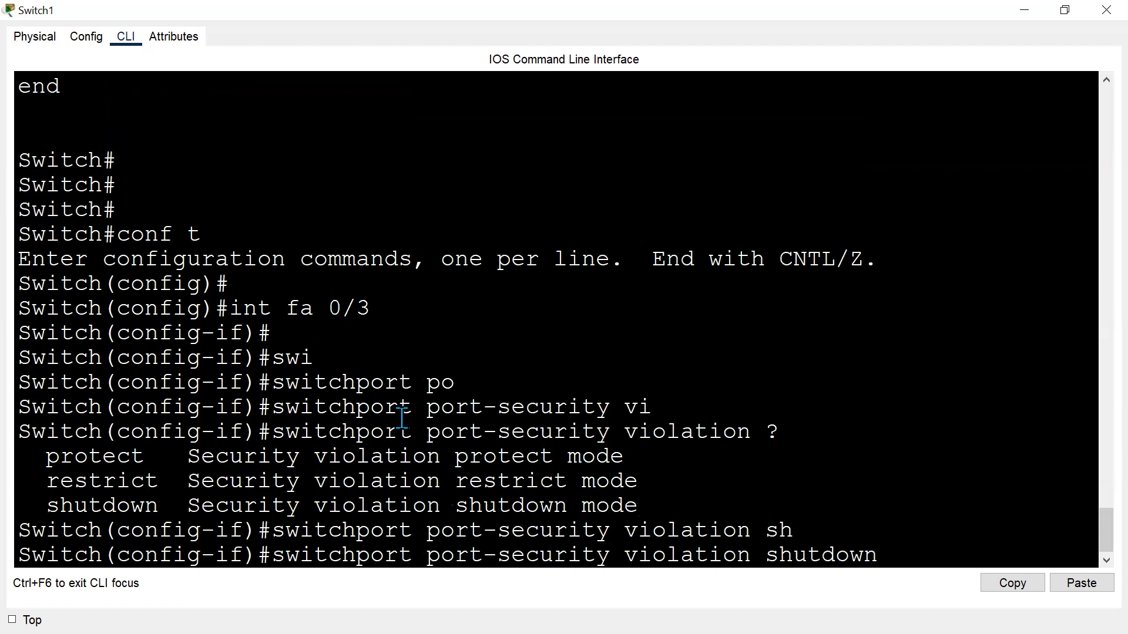
type("?")
key("Return")
key("Return")
key("Return")
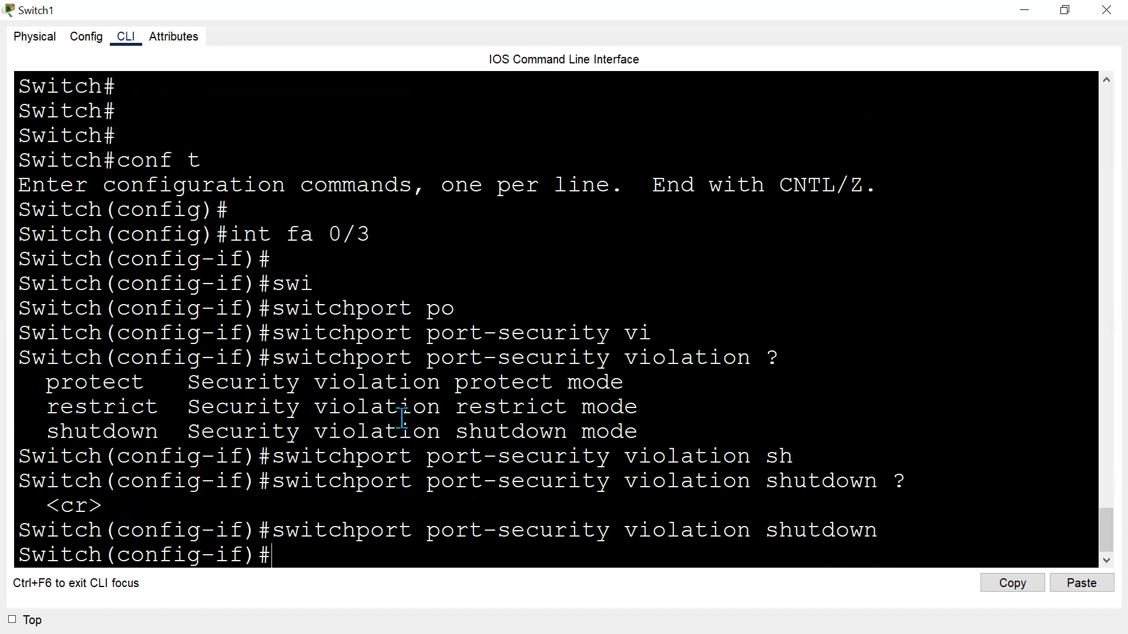
Display the running configuration from interface mode and review Fa0/3's port-security lines.
type("do sh eu")
key("BackSpace")
key("BackSpace")
type("run")
key("Return")
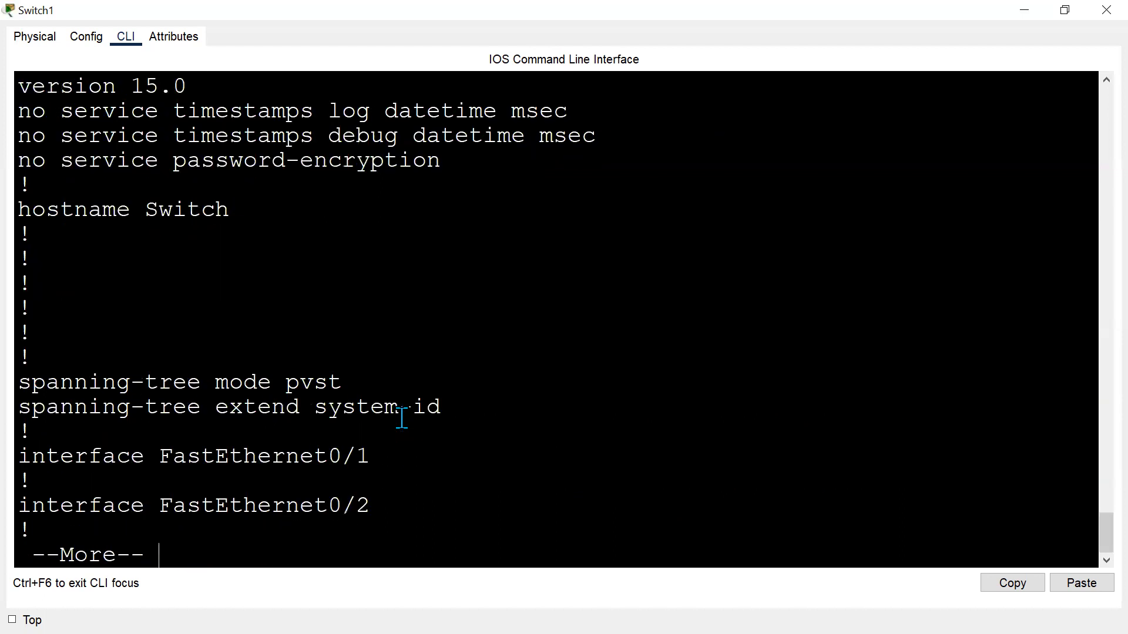
key("Return")
key("Return")
key("Return")
key("Return")
key("Return")
key("Return")
key("Return")
key("Return")
key("Return")
key("Return")
key("Return")
key("Return")
key("Return")
key("Return")
key("Return")
key("Return")
key("Return")
key("Return")
key("Return")
key("Return")
scroll(402, 419, "up", 3)
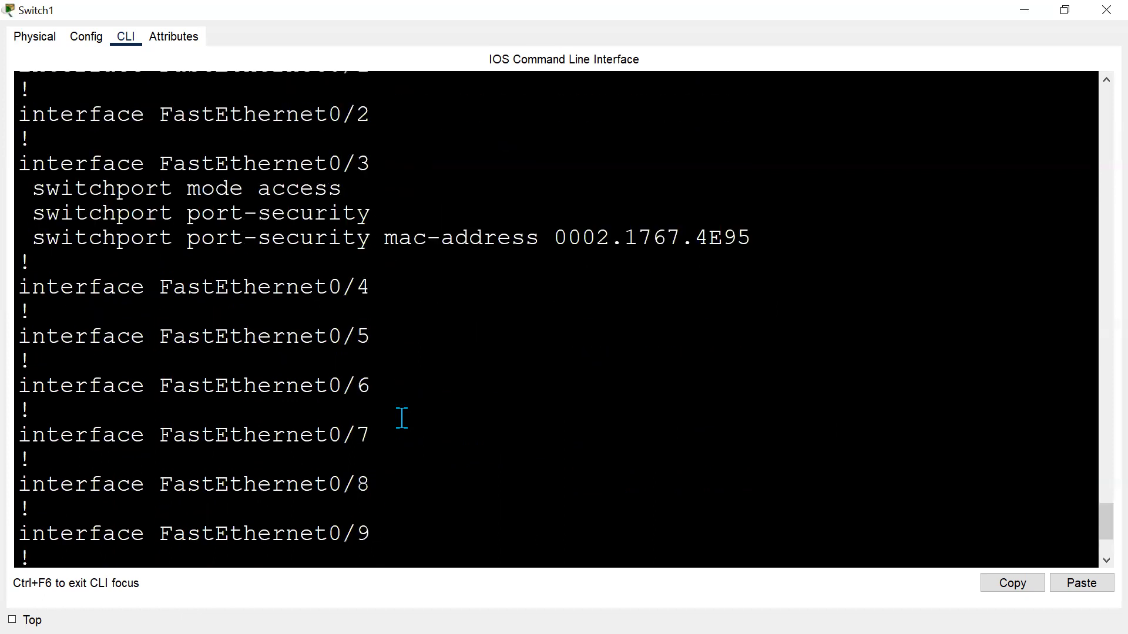
scroll(402, 419, "up", 2)
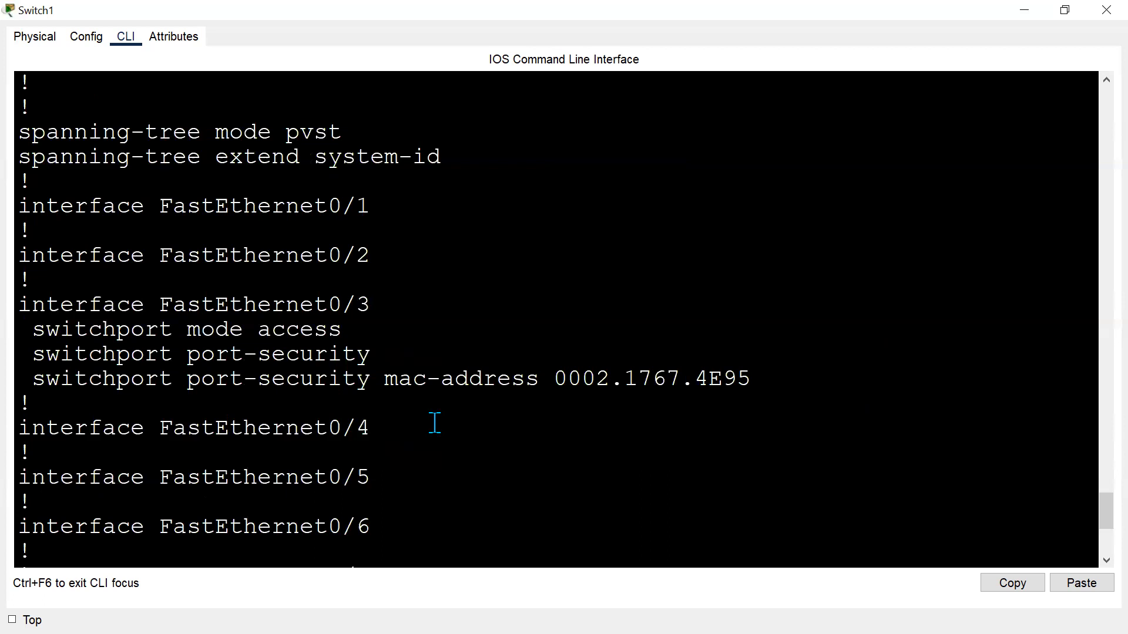
scroll(434, 423, "up", 5)
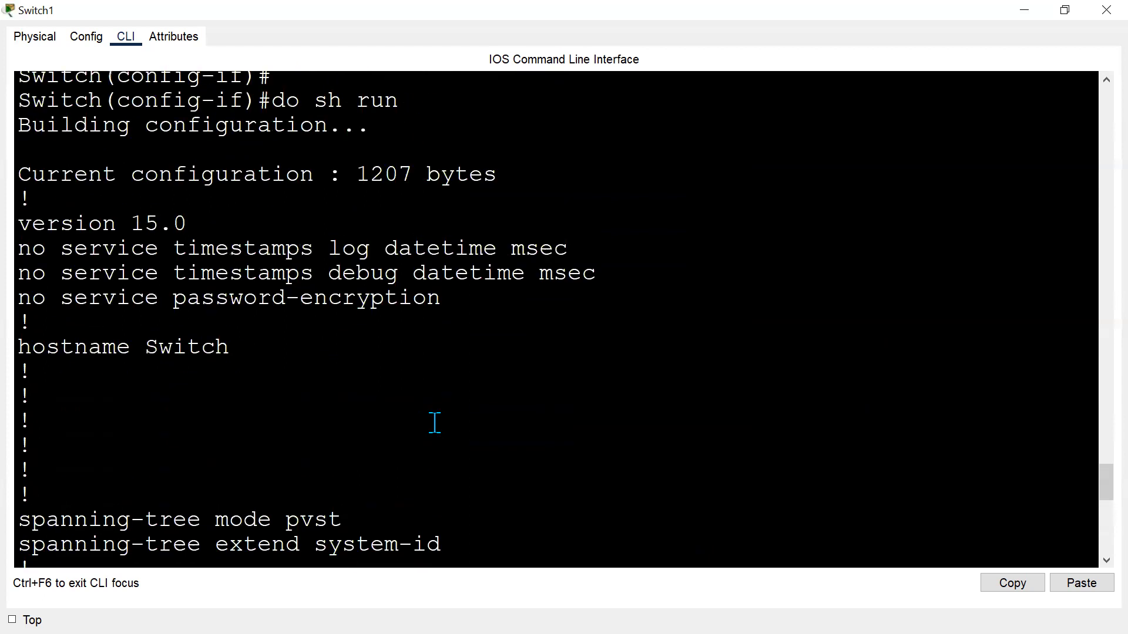
scroll(434, 423, "down", 3)
scroll(434, 423, "down", 7)
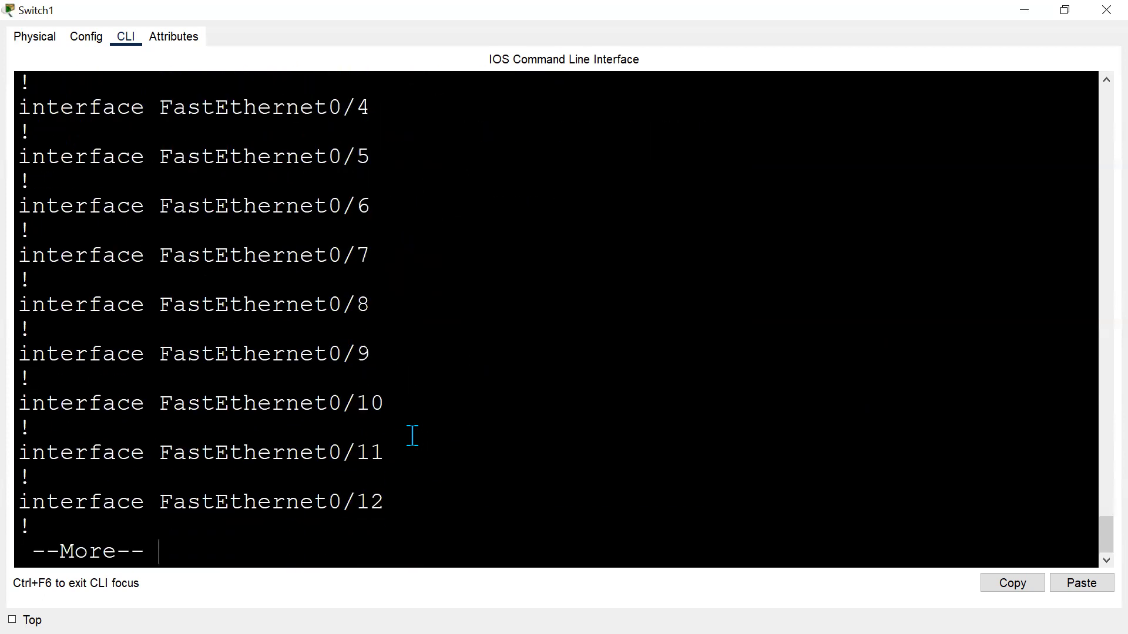
key("q")
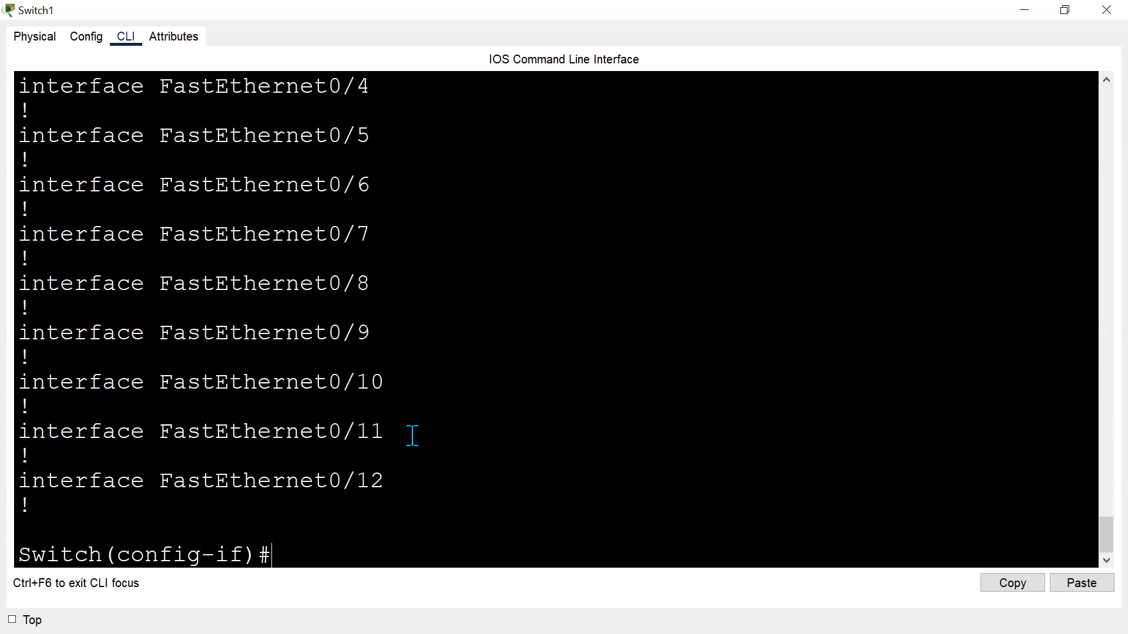
Try to set Fa0/3's secure MAC address to 0002.1767.4E95 with port-security mac-address.
key("Return")
key("Return")
type("swi")
key("Tab")
type("po")
key("Tab")
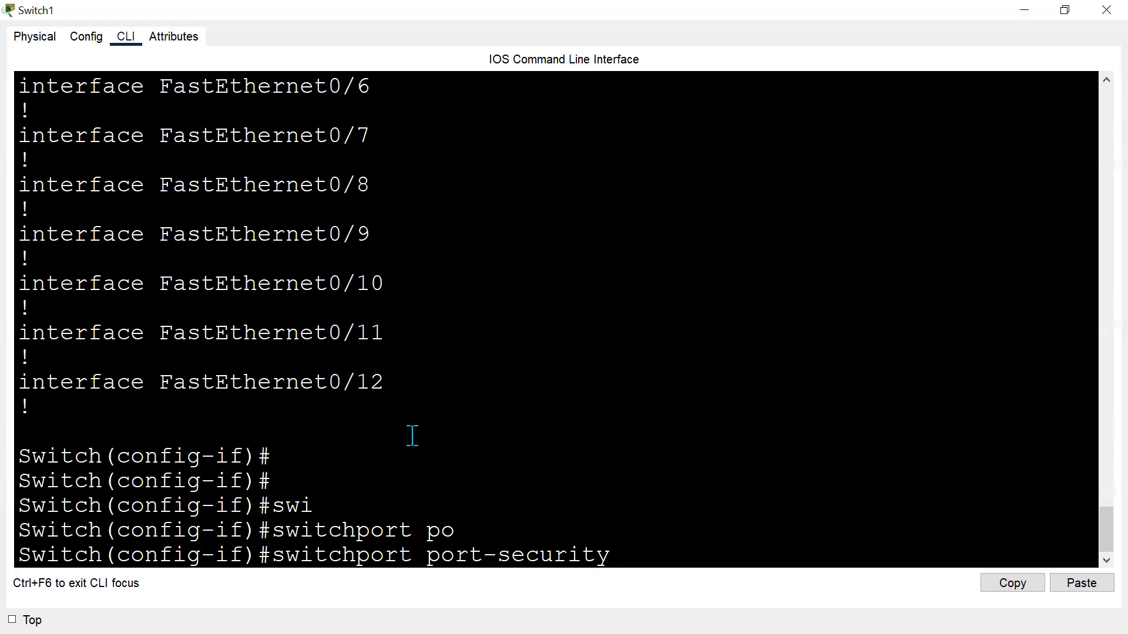
type("?")
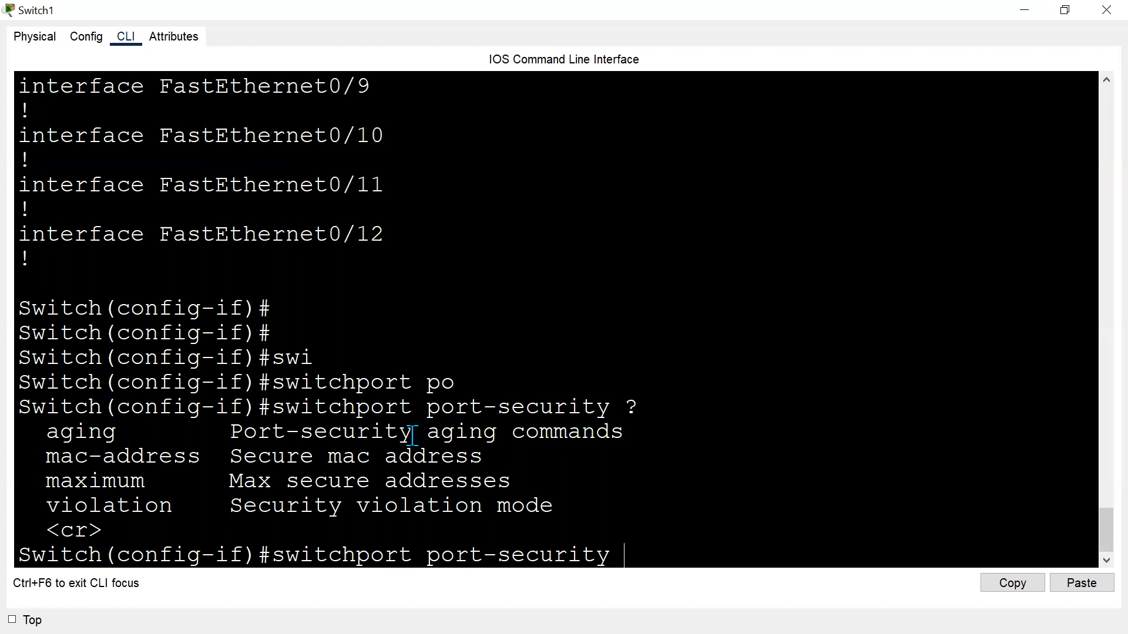
type("ma")
key("Tab")
type("c")
key("Tab")
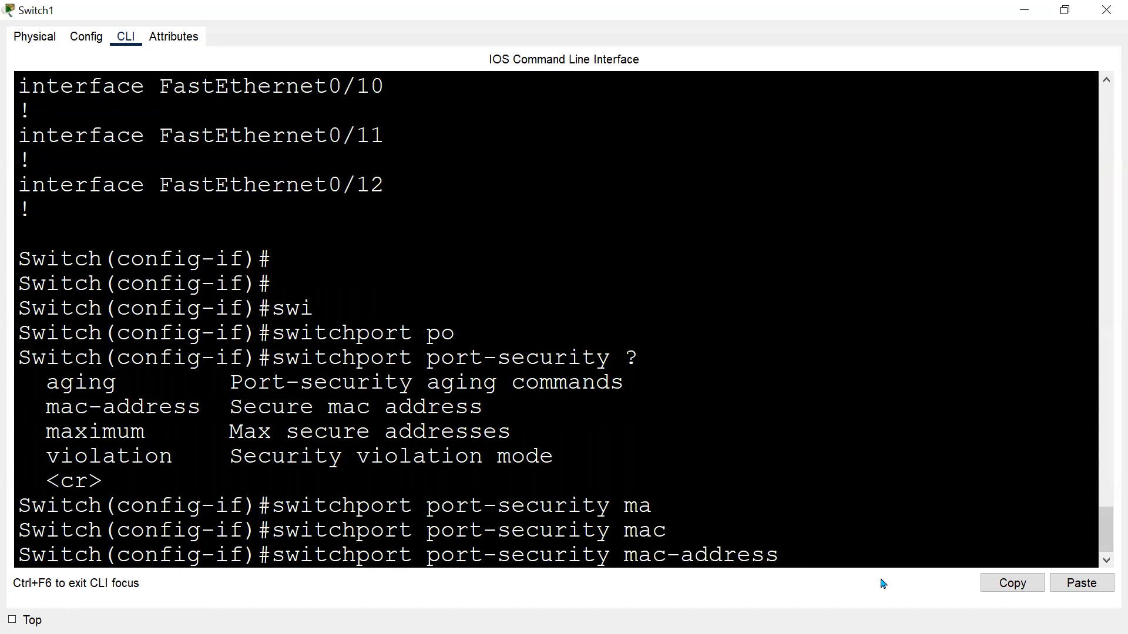
left_click(1081, 583)
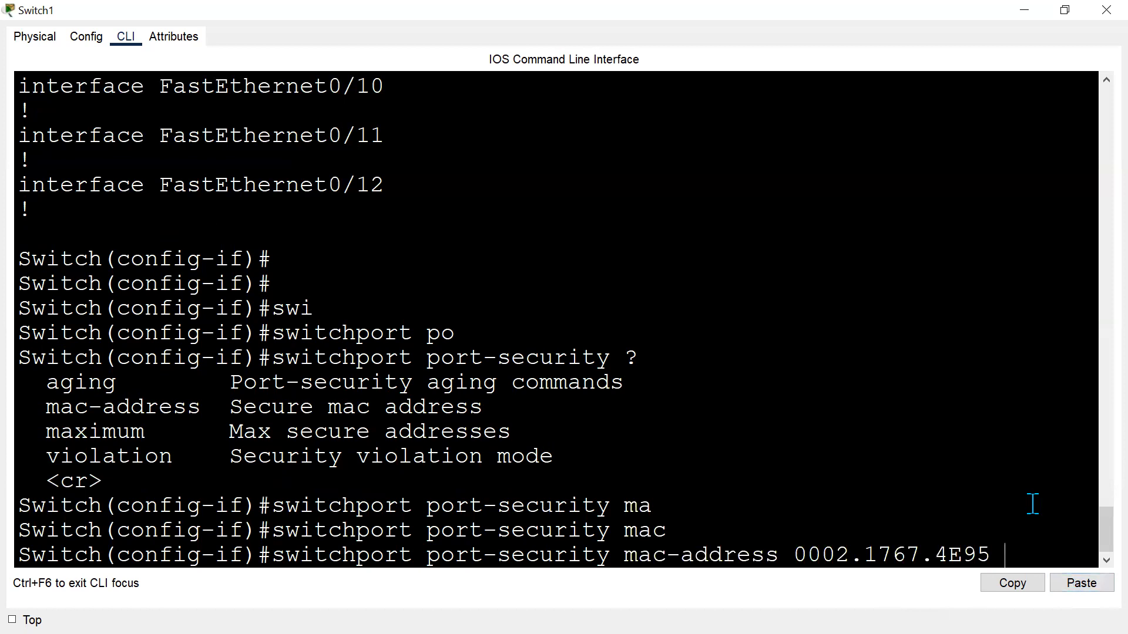
type("?")
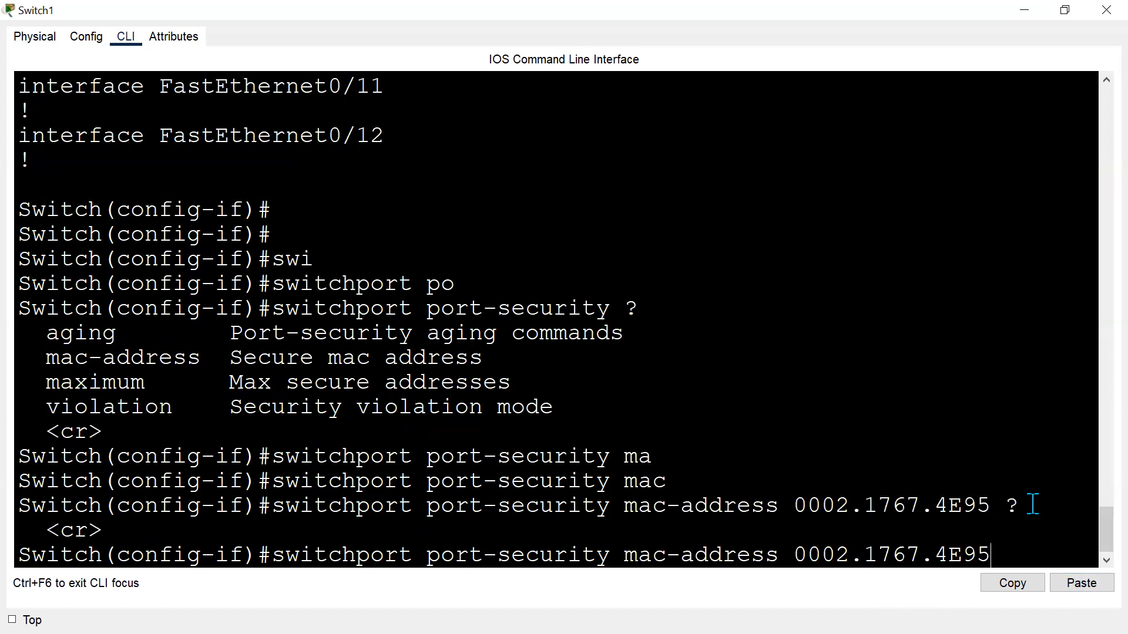
key("BackSpace")
key("BackSpace")
key("BackSpace")
key("BackSpace")
key("BackSpace")
key("BackSpace")
key("BackSpace")
key("BackSpace")
key("BackSpace")
key("BackSpace")
key("BackSpace")
key("BackSpace")
key("BackSpace")
key("BackSpace")
key("BackSpace")
key("BackSpace")
key("BackSpace")
key("BackSpace")
key("BackSpace")
key("BackSpace")
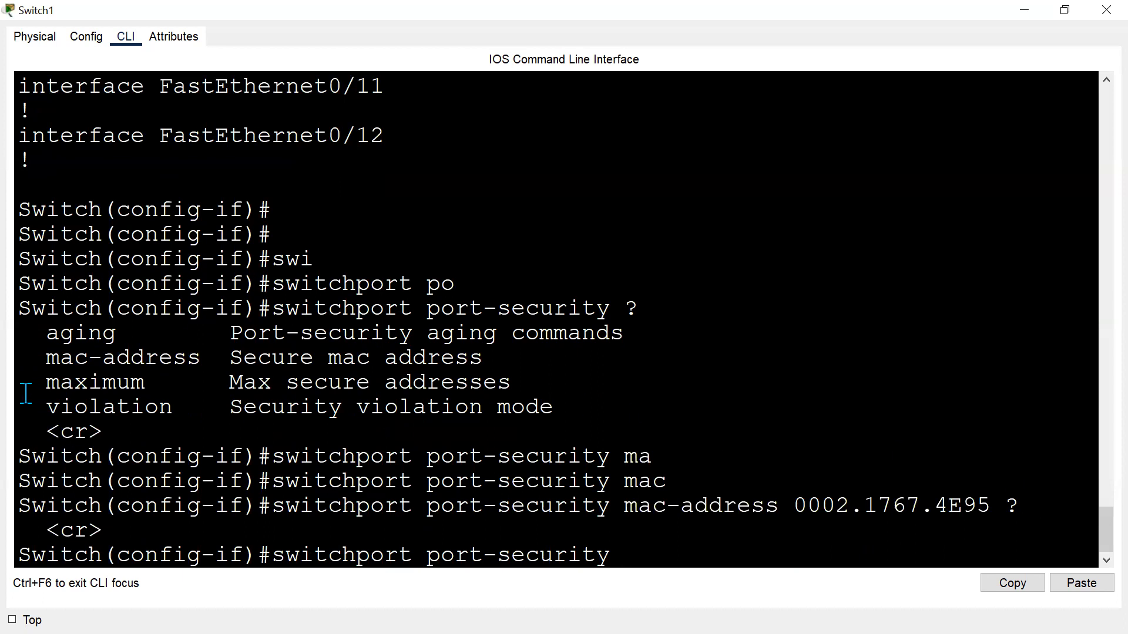
Limit port security on Fa0/3 to a maximum of 1 secure address.
type("max")
key("Tab")
type("?")
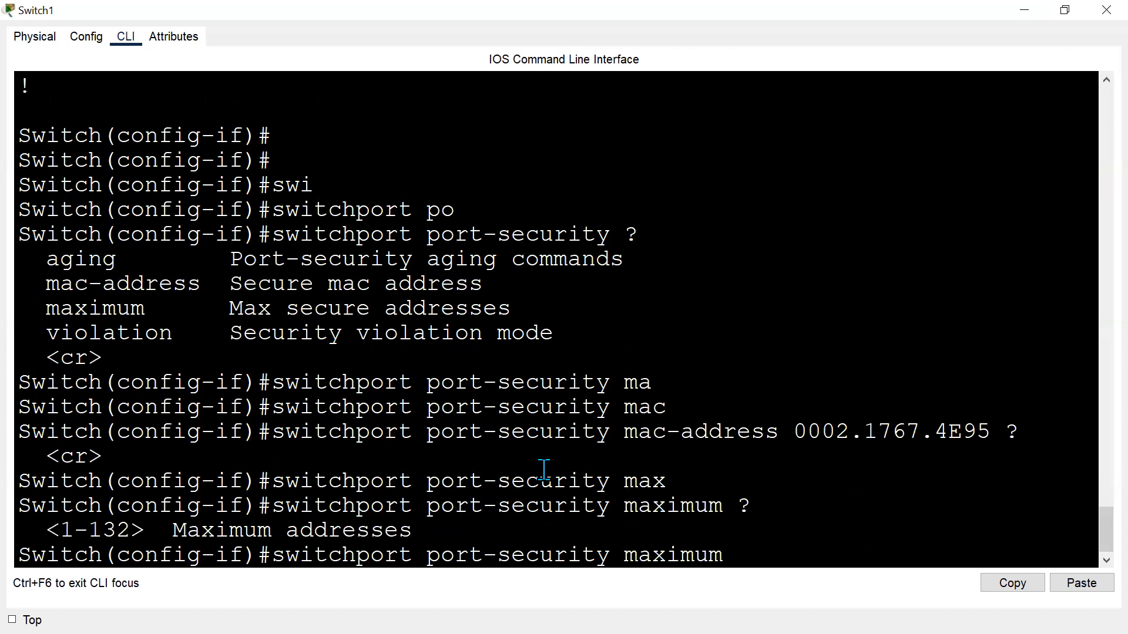
type("1")
key("Return")
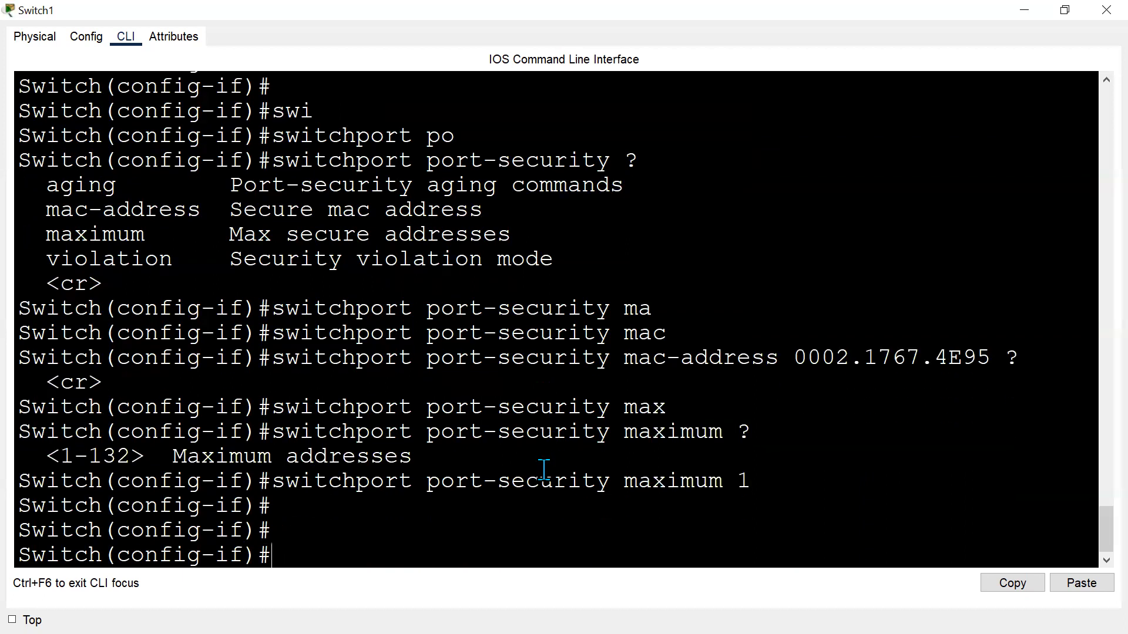
Reapply switchport port-security violation shutdown on Fa0/3.
key("Up")
key("Up")
key("Up")
key("Up")
key("Return")
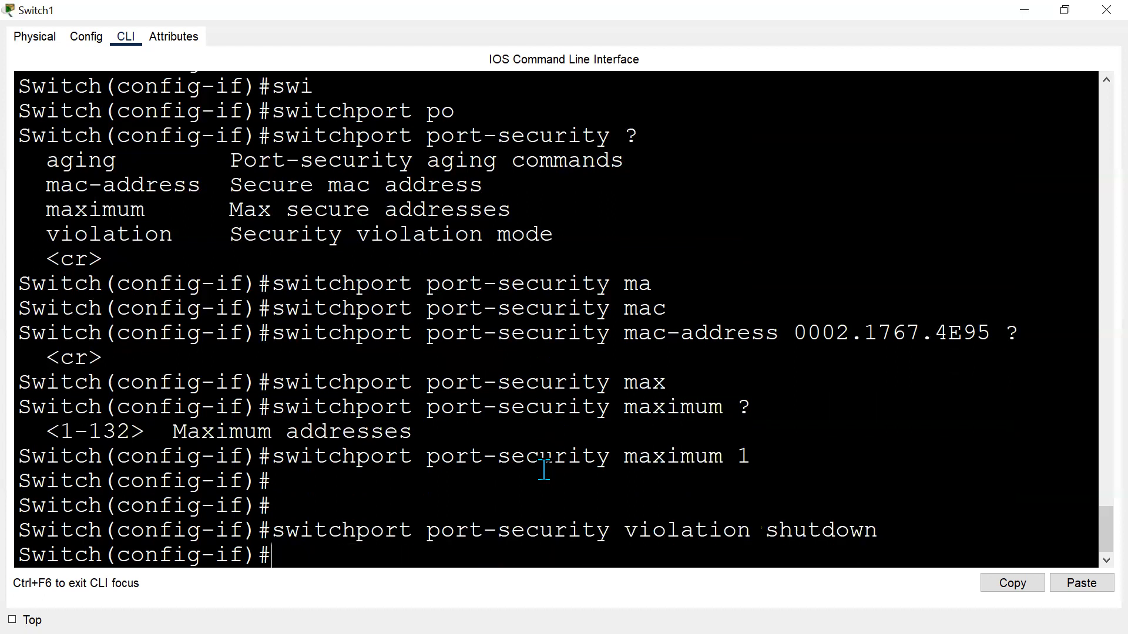
key("Return")
key("Return")
key("Return")
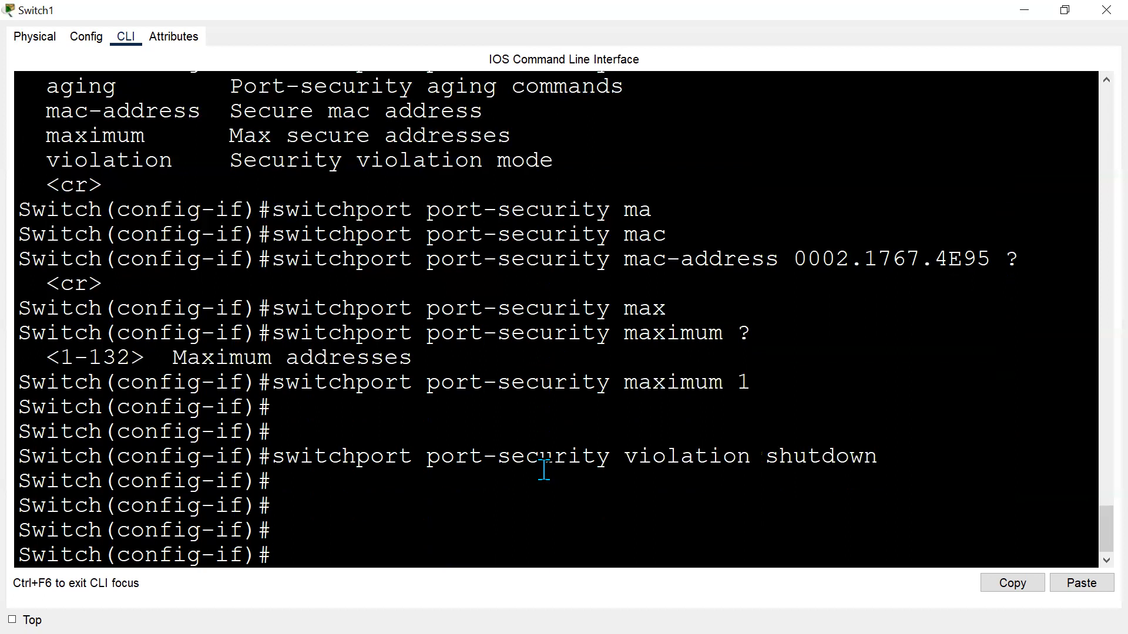
Display the running configuration again and return to the topology workspace.
type("do sh run")
key("Return")
key("Return")
key("Return")
key("Return")
key("Return")
key("Return")
key("Return")
key("Return")
key("Return")
key("Return")
key("Return")
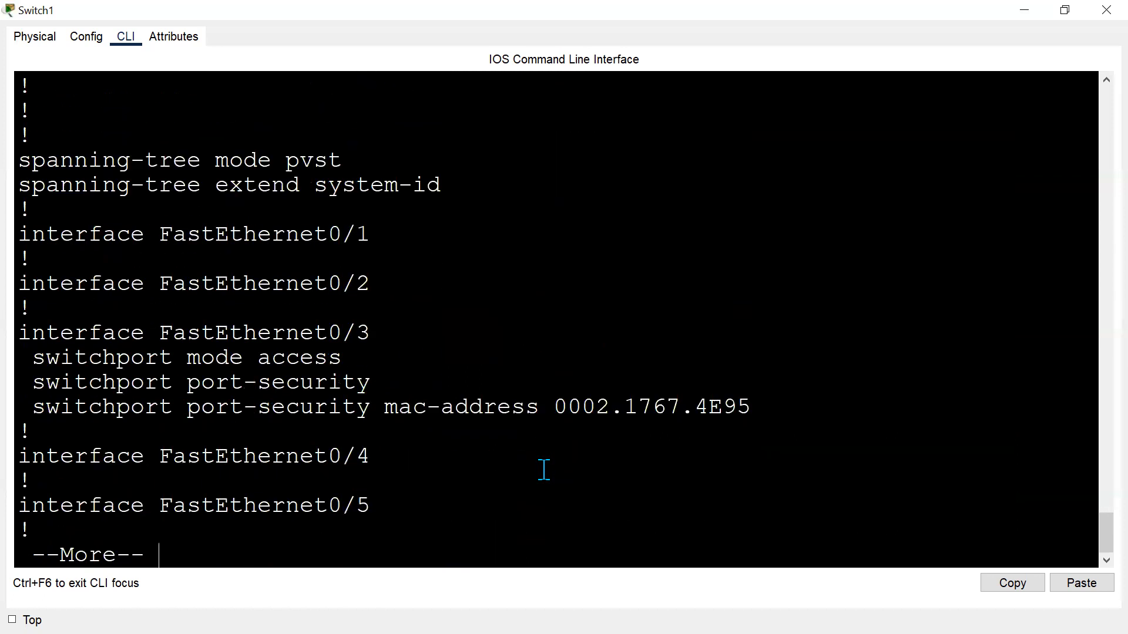
key("alt+Tab")
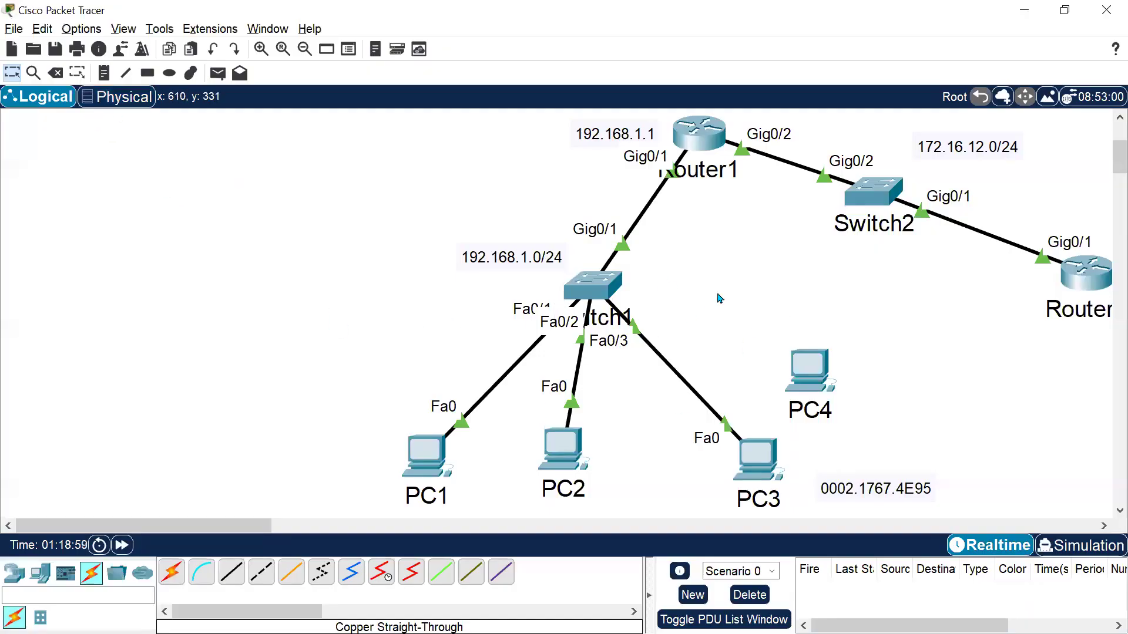
Leave the running-configuration listing and shut down interface Fa0/3 on Switch1.
key("alt+Tab")
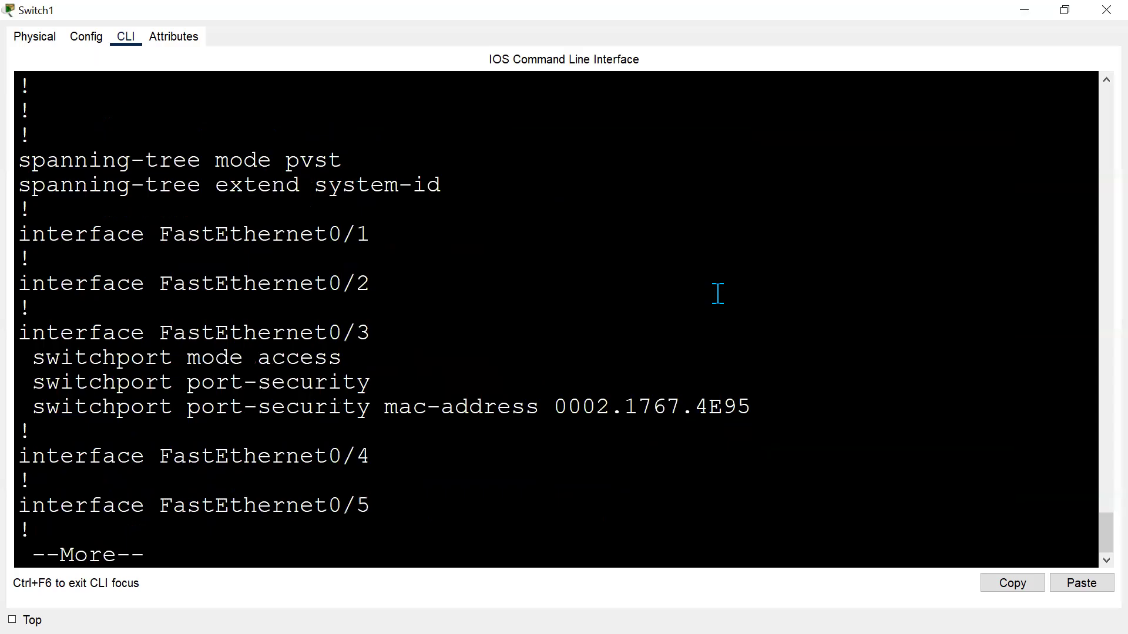
key("q")
key("Return")
key("Return")
type("sh")
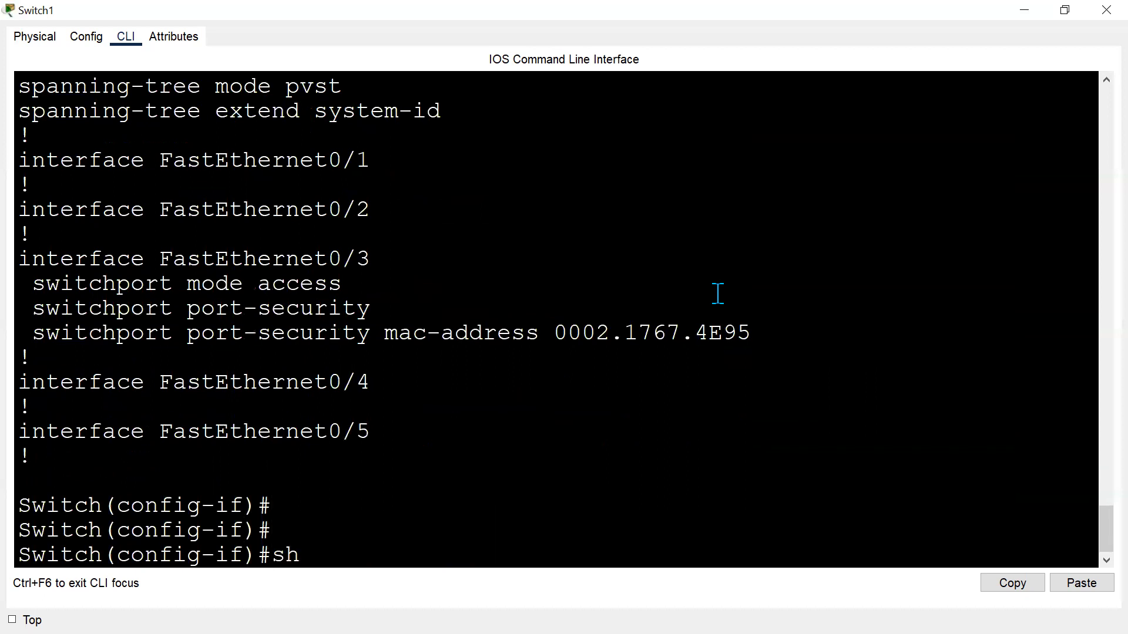
key("Return")
key("Return")
key("Return")
key("Return")
key("alt+Tab")
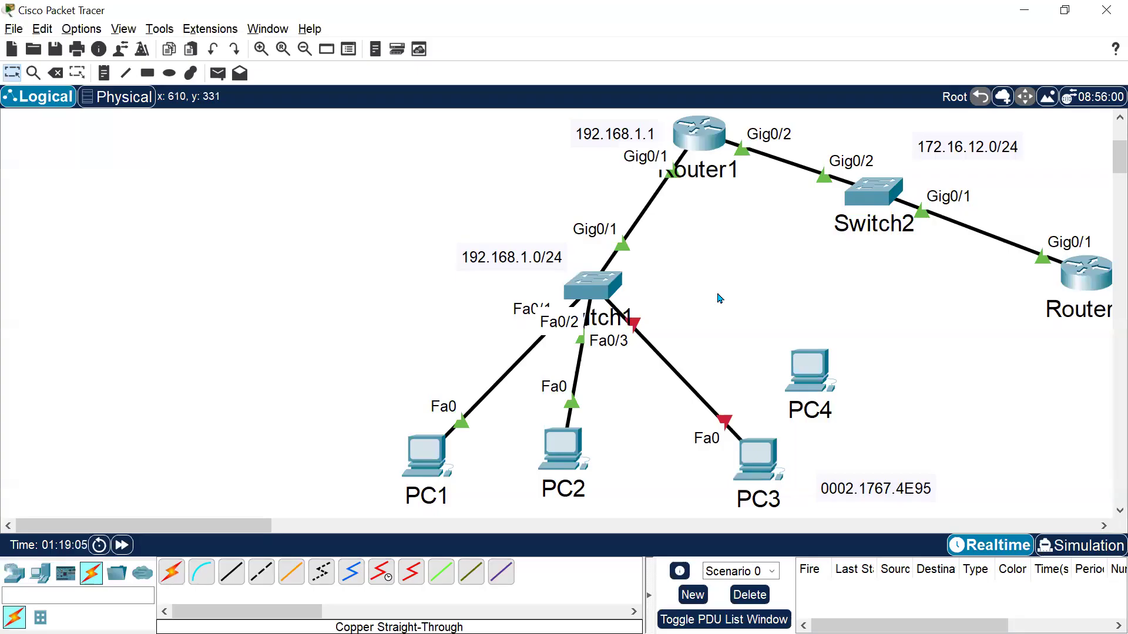
Re-enable Fa0/3 with no shutdown, exit interface configuration, and fast-forward the simulation time.
key("alt+Tab")
type("no sh")
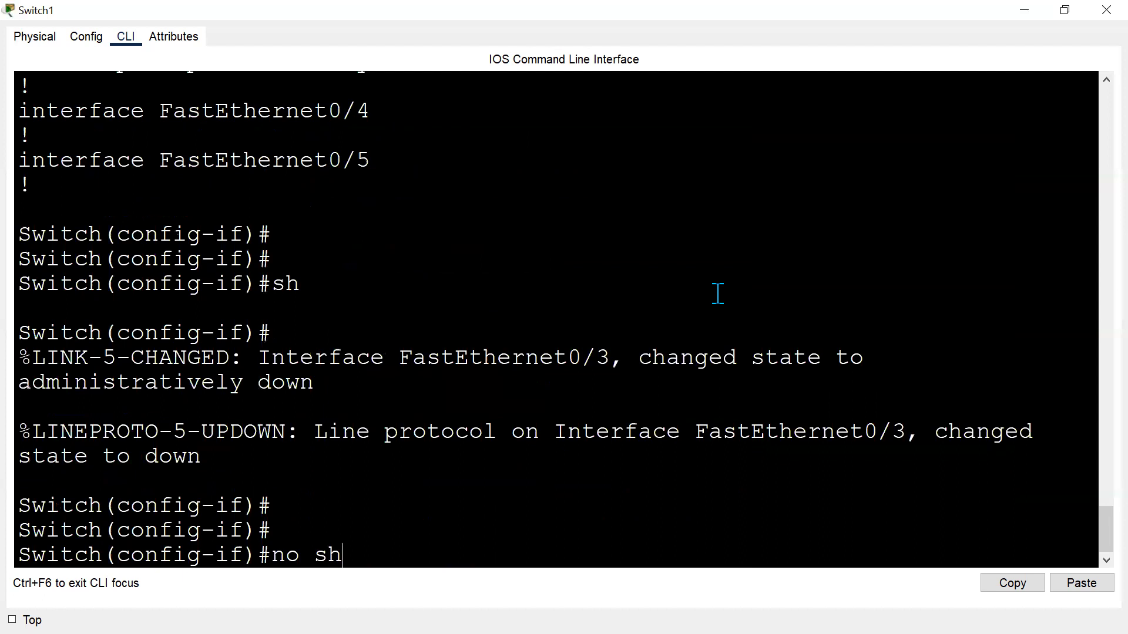
key("Return")
key("Return")
key("Return")
type("exit")
key("Return")
key("Return")
key("alt+Tab")
left_click(122, 546)
left_click(122, 545)
left_click(122, 545)
Delete PC3's link and connect PC4's Fa0 to Switch1's Fa0/3 with a copper straight-through cable, then fast-forward time.
left_click(55, 73)
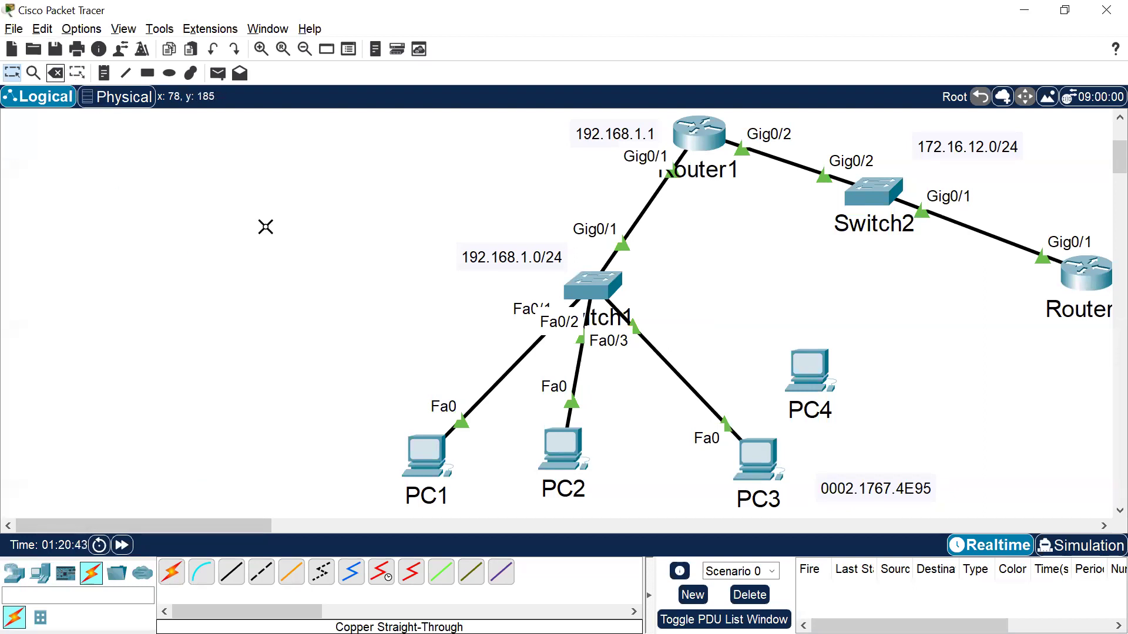
left_click(695, 386)
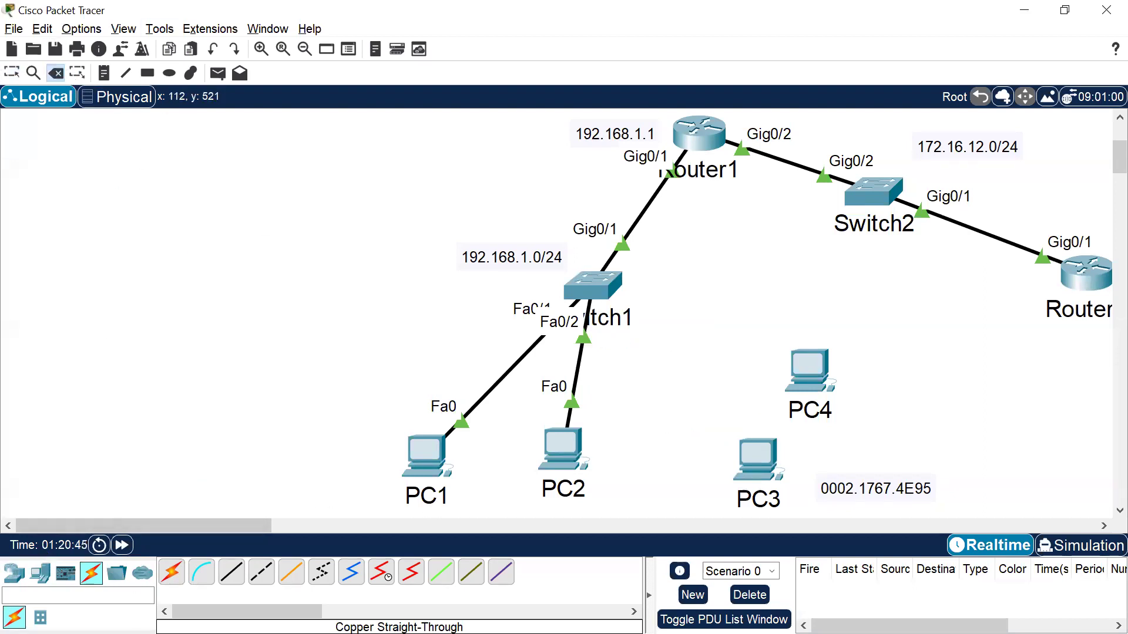
left_click(224, 582)
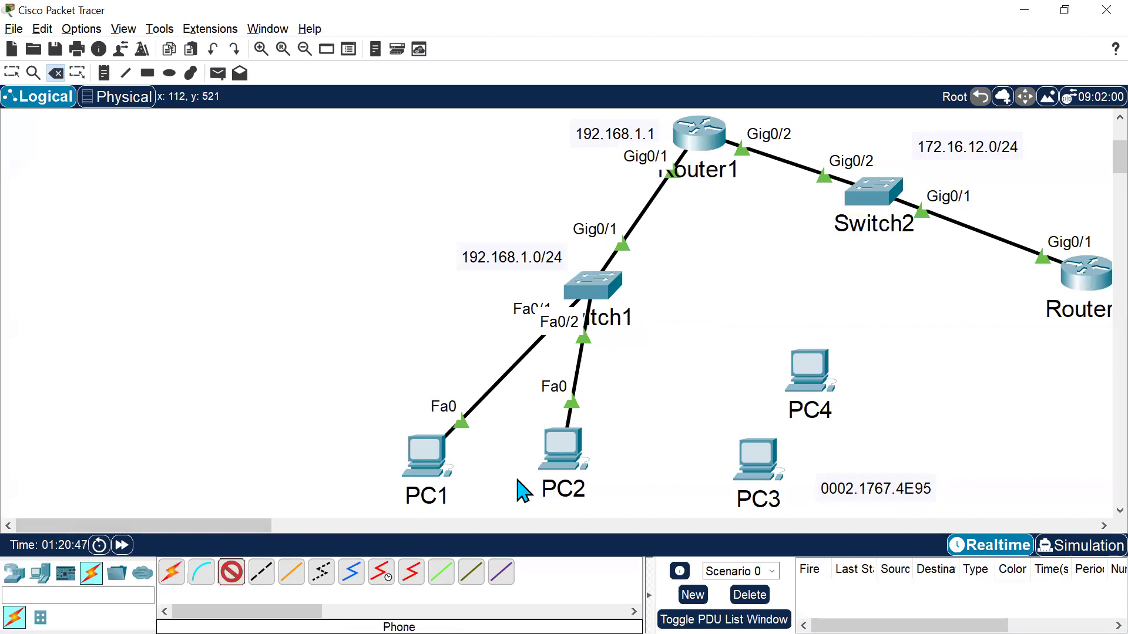
left_click(829, 355)
left_click(903, 438)
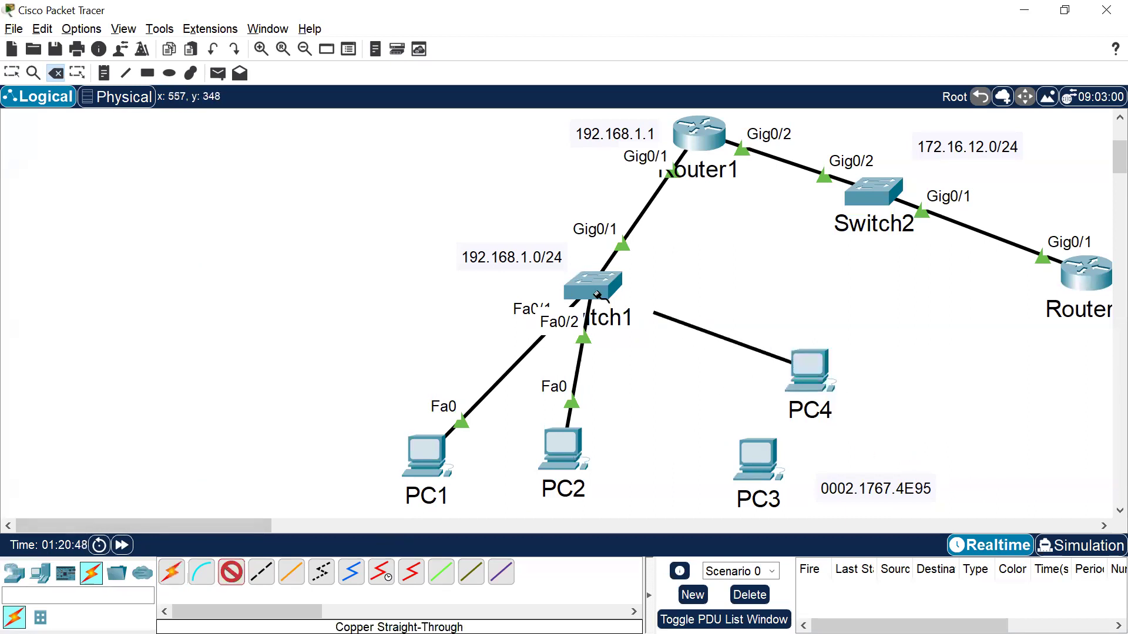
left_click(594, 285)
left_click(661, 32)
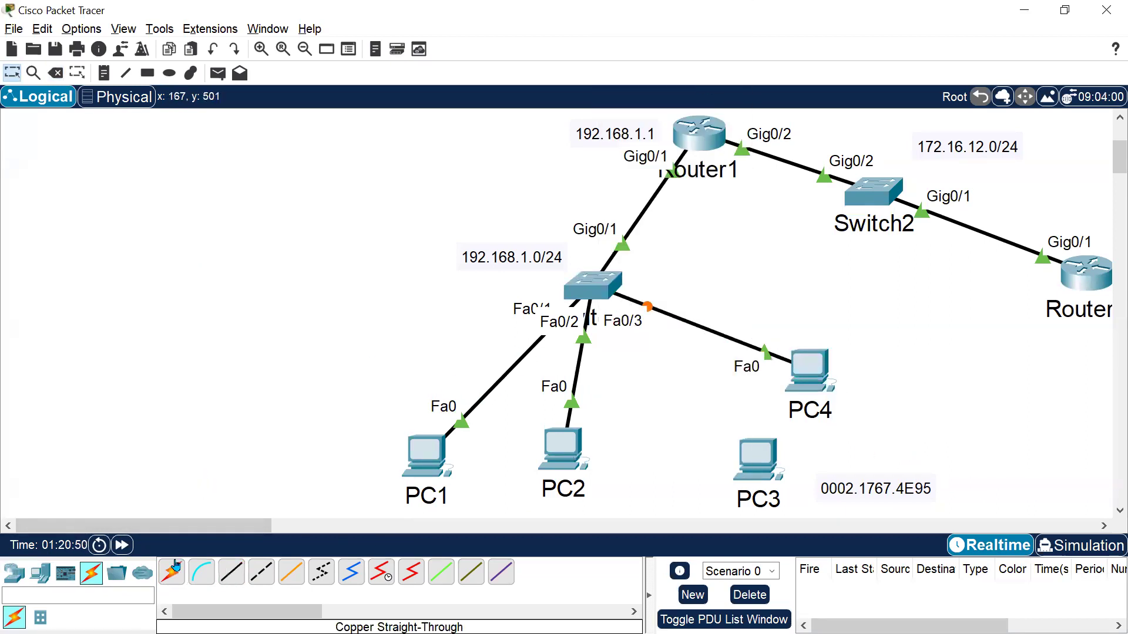
left_click(121, 545)
left_click(121, 545)
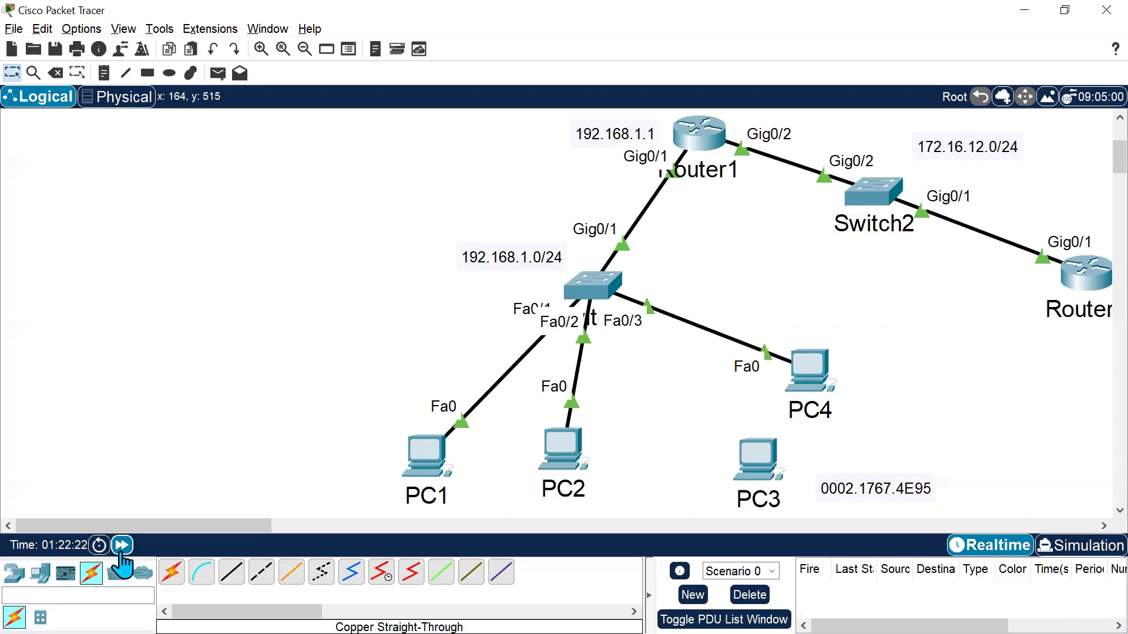
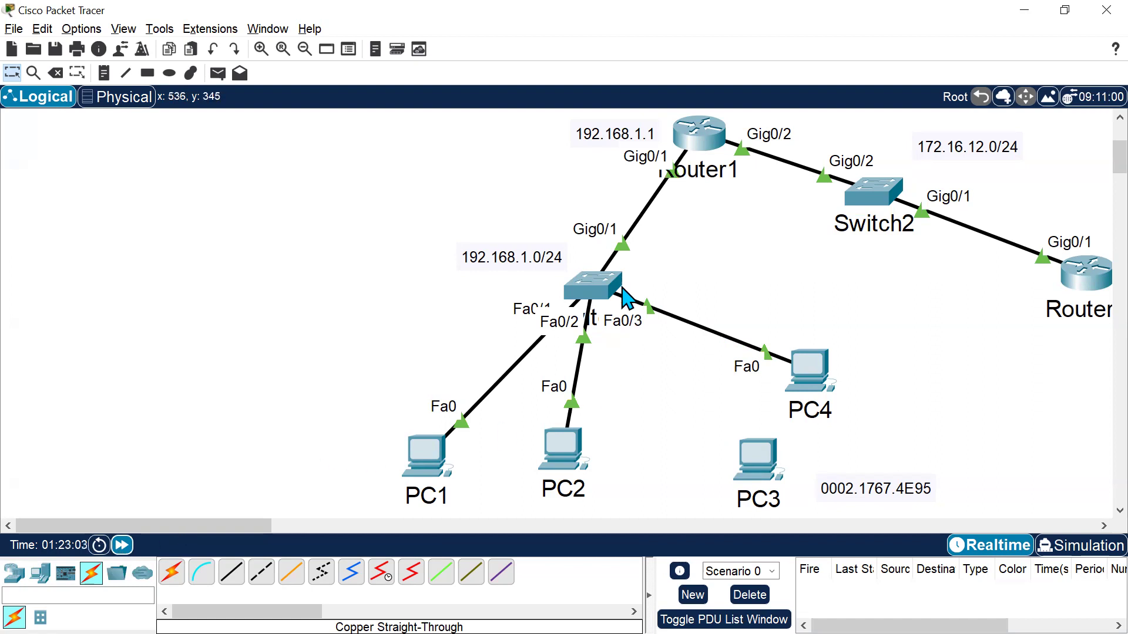
Place a PT-Switch in the workspace to the left of Switch1.
mouse_move(618, 289)
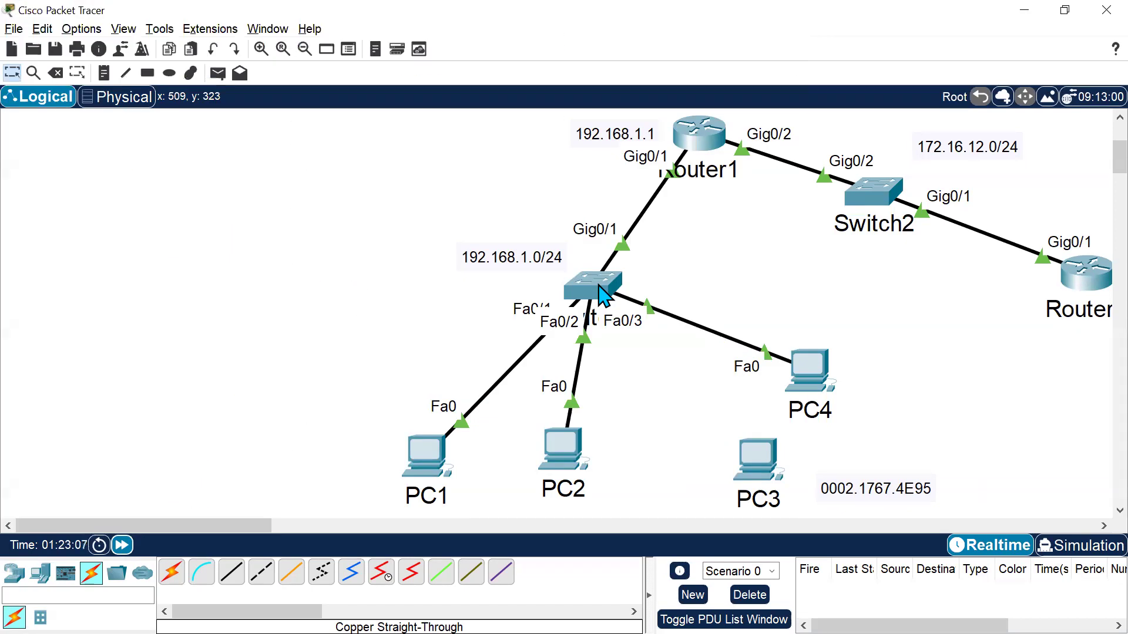
mouse_move(866, 201)
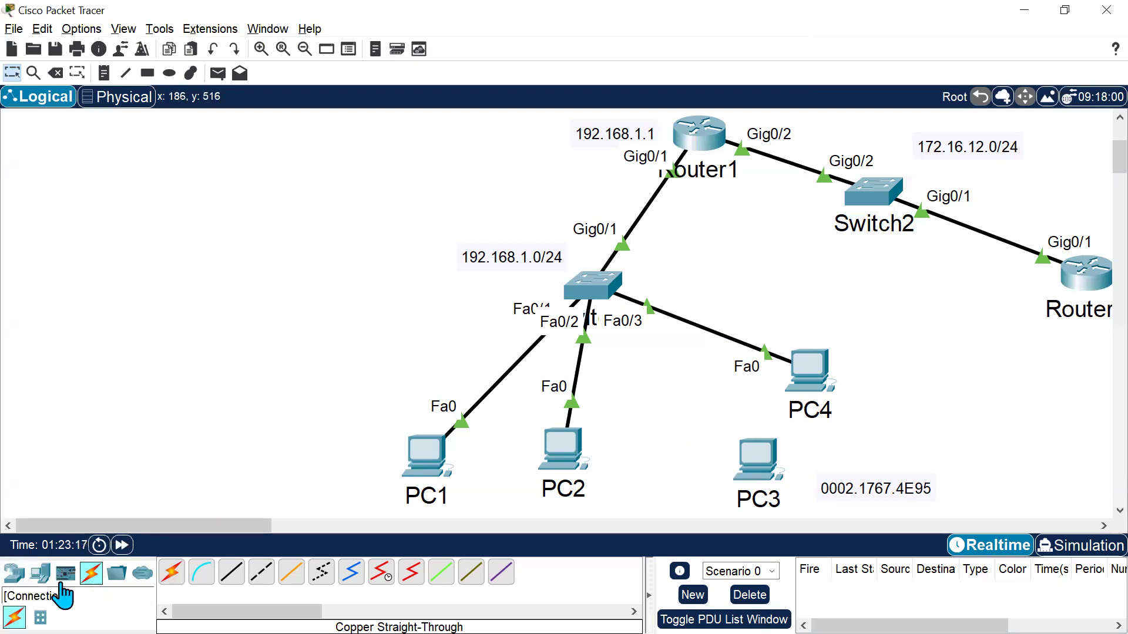
left_click(22, 579)
left_click(40, 617)
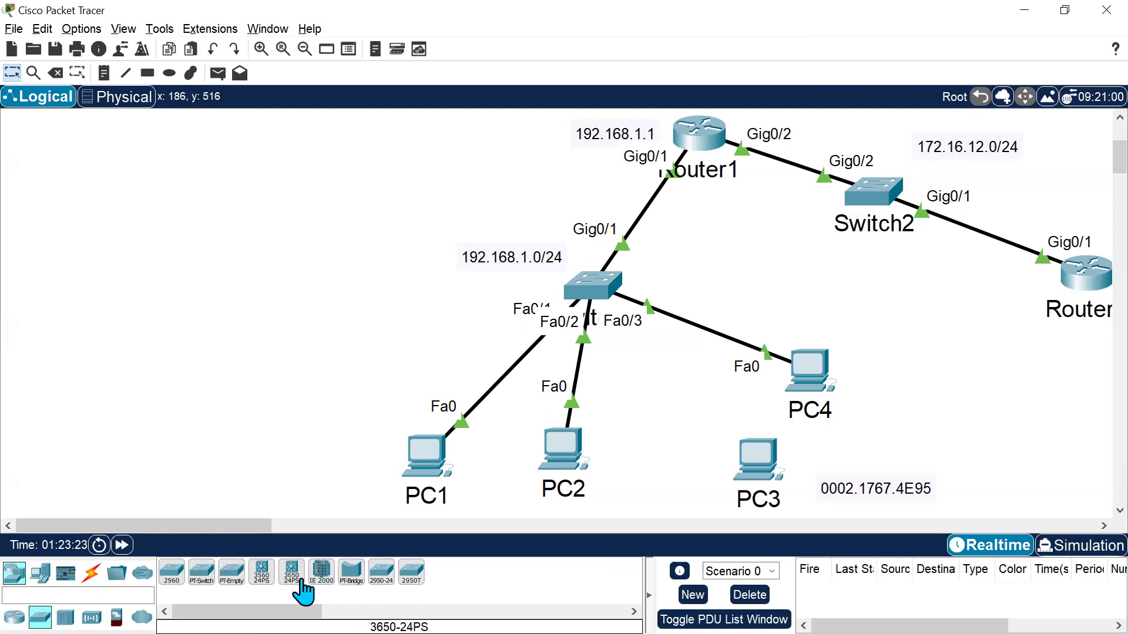
left_click_drag(206, 569, 275, 256)
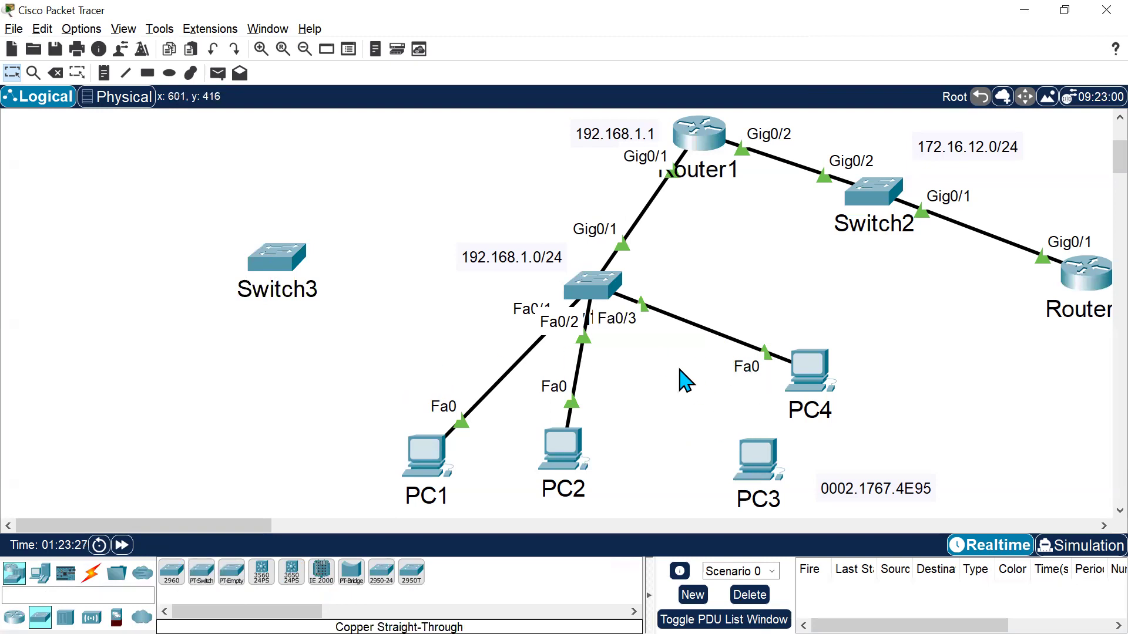
Move PC3 below the new switch and connect its FastEthernet0 to the switch's FastEthernet3/1 with a copper straight-through cable.
left_click_drag(750, 459, 232, 412)
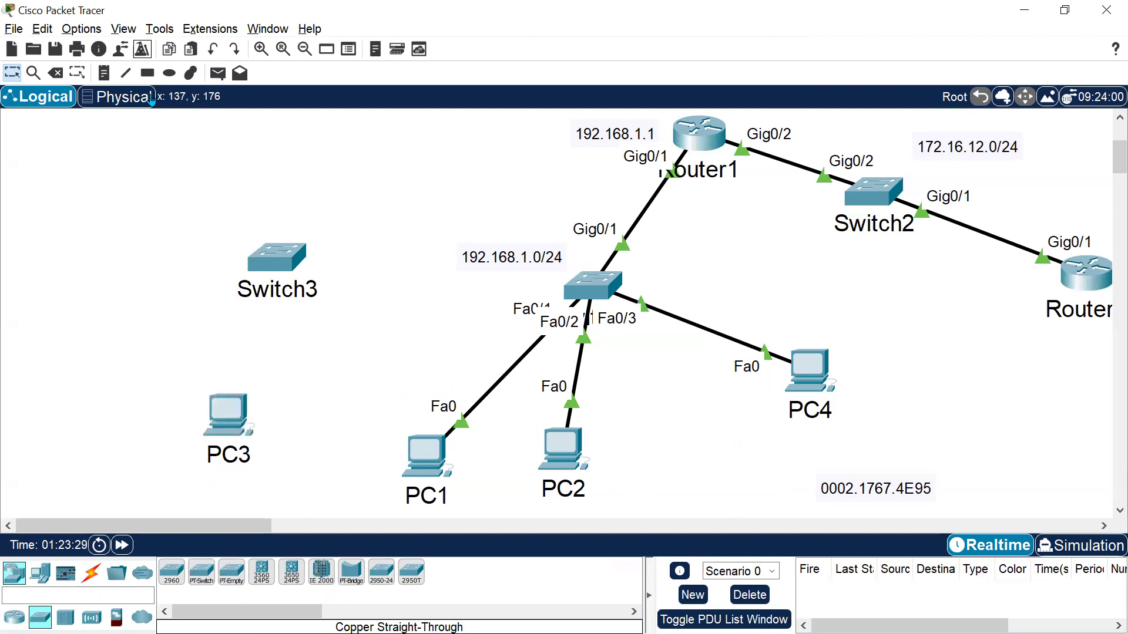
left_click(91, 573)
left_click(231, 572)
left_click(229, 412)
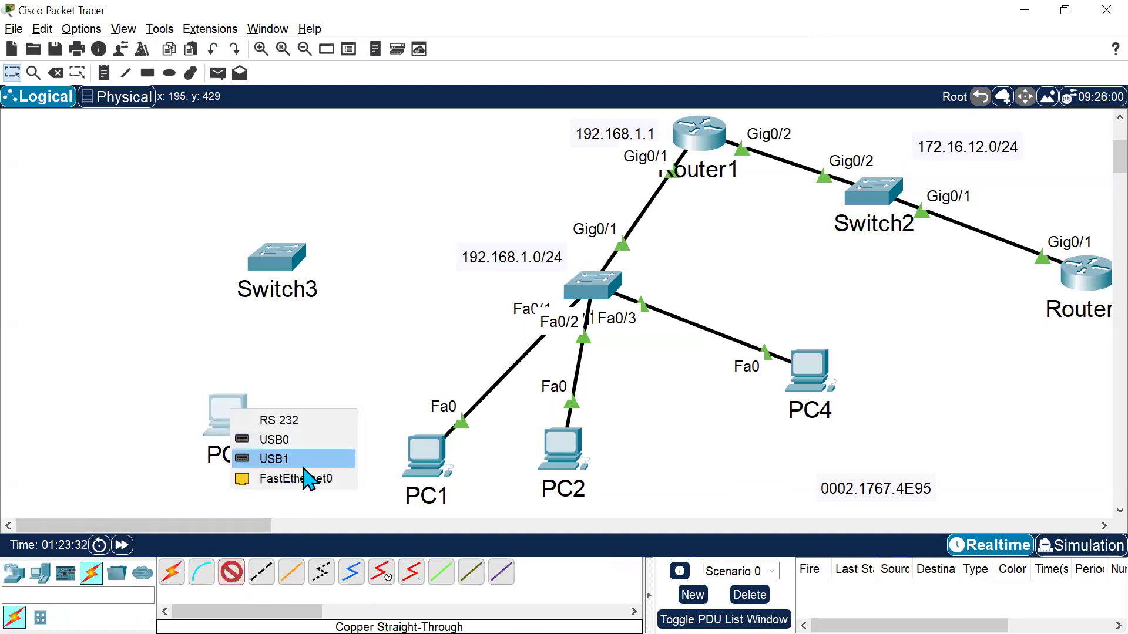
left_click(306, 479)
left_click(275, 259)
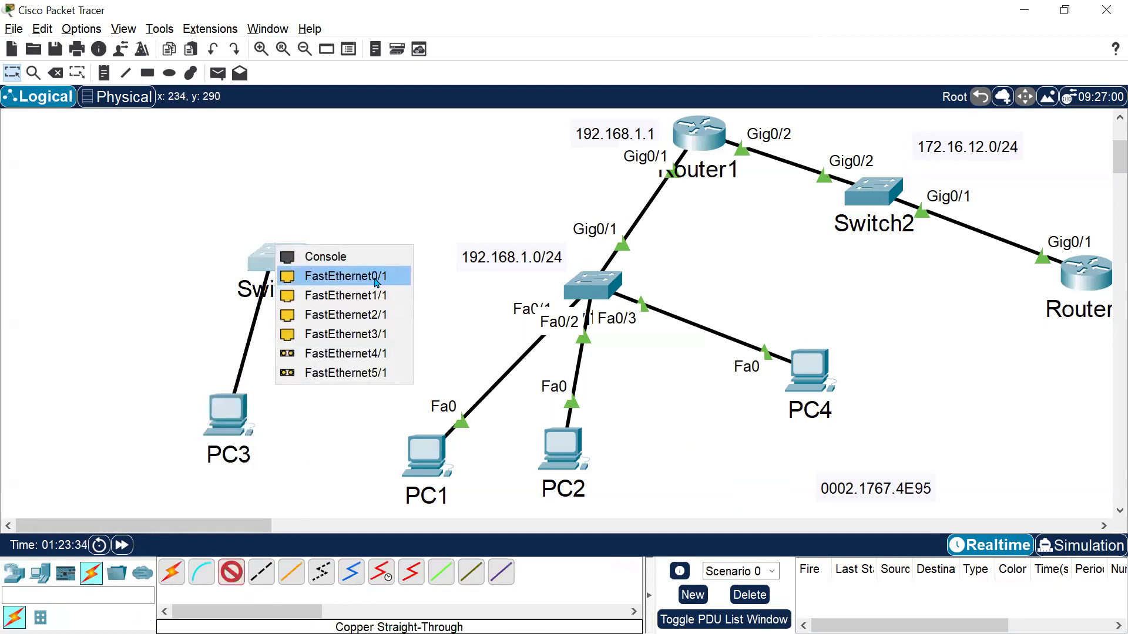
left_click(395, 334)
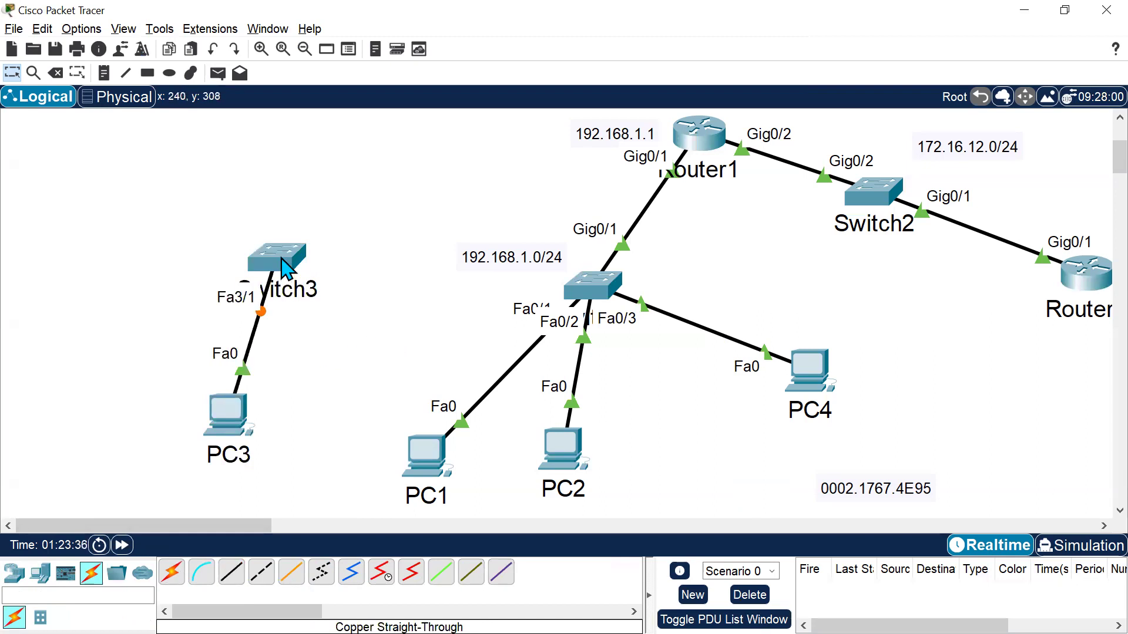
Nudge the new switch upward, open its CLI in a maximized window, and enter privileged and global configuration mode.
left_click_drag(288, 268, 315, 223)
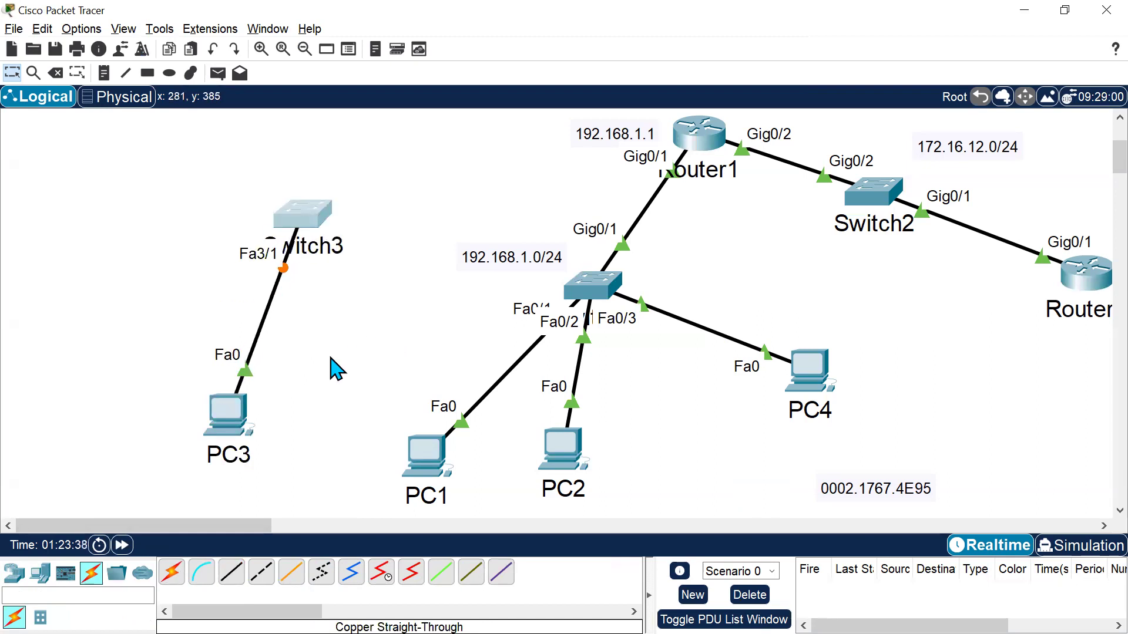
left_click(300, 212)
left_click(484, 143)
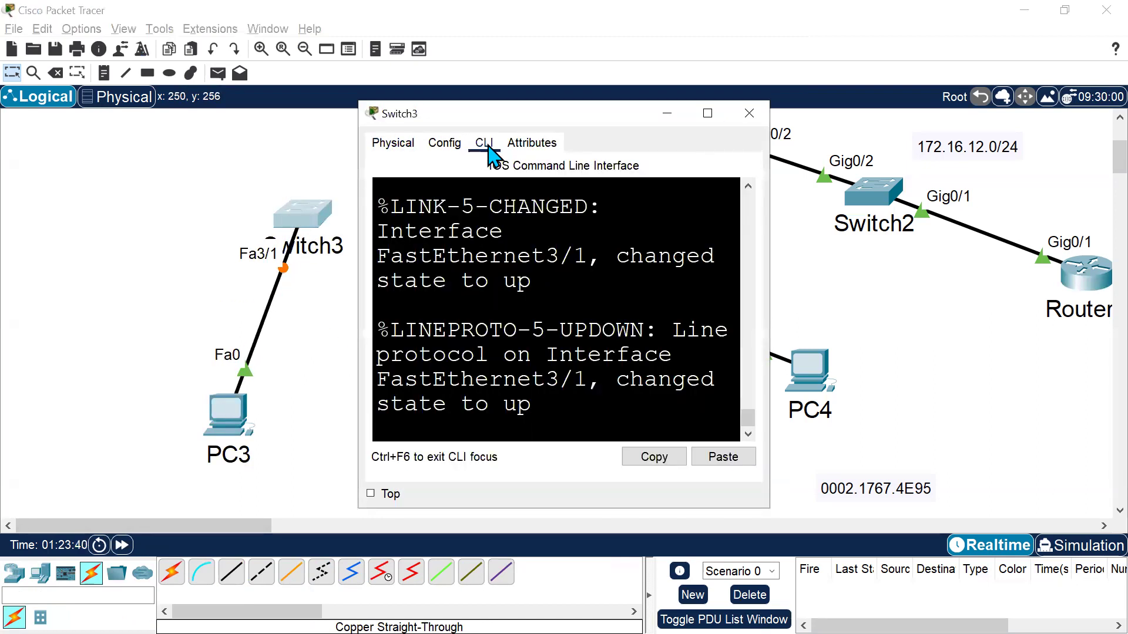
left_click(708, 113)
key("Return")
key("Return")
type("en")
key("Return")
type("conf t")
key("Return")
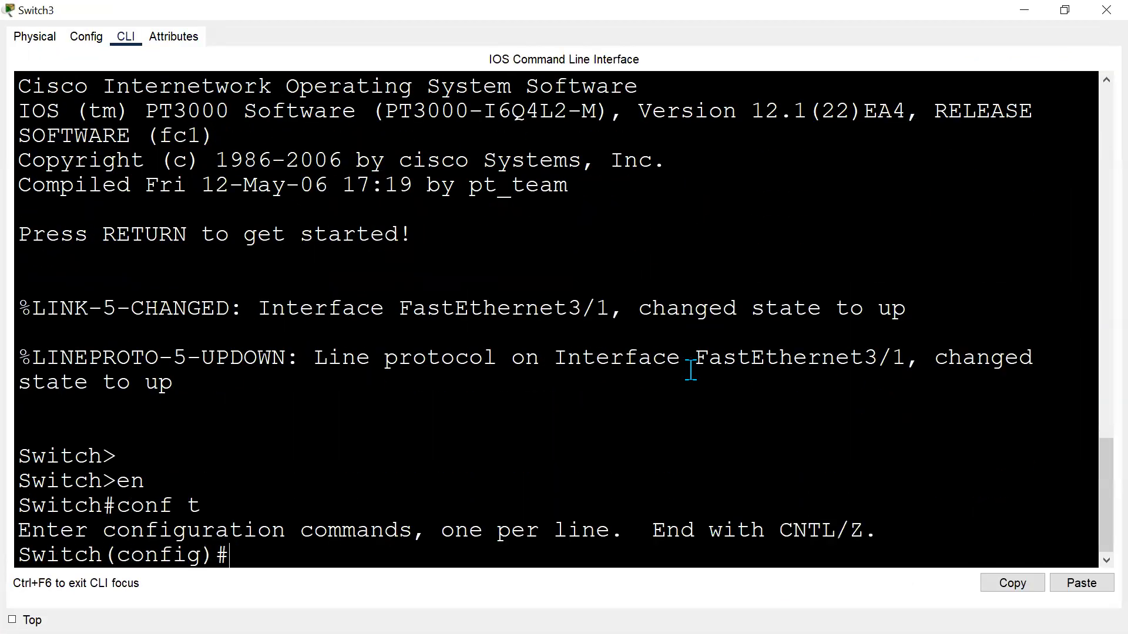
Set the new switch's hostname to Sw3.
key("Return")
key("Return")
type("ho")
key("alt+Tab")
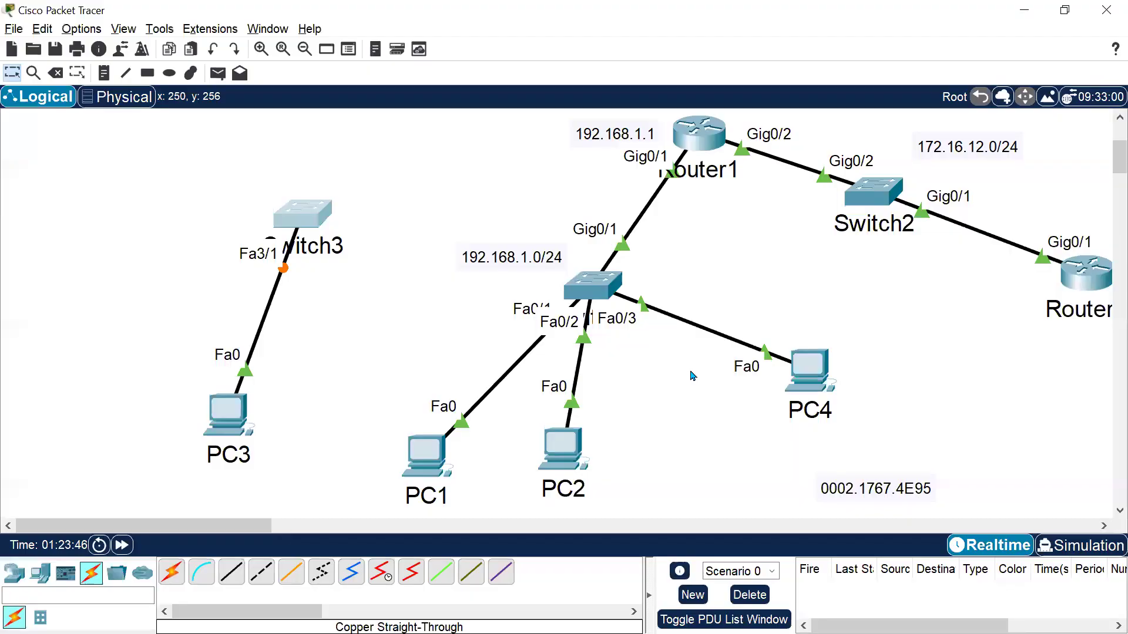
key("alt+Tab")
type("S")
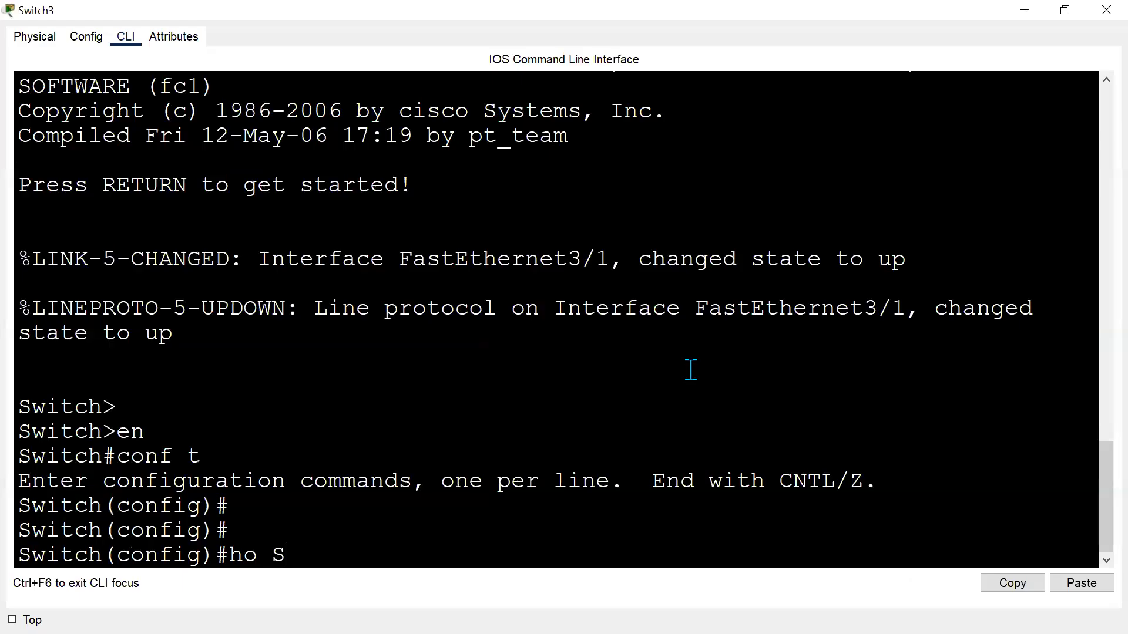
type("w3")
key("Return")
key("Return")
key("Return")
Enter interface FastEthernet 3/1 and set it to switchport mode access.
type("int fa 3/0")
key("BackSpace")
type("1")
key("Return")
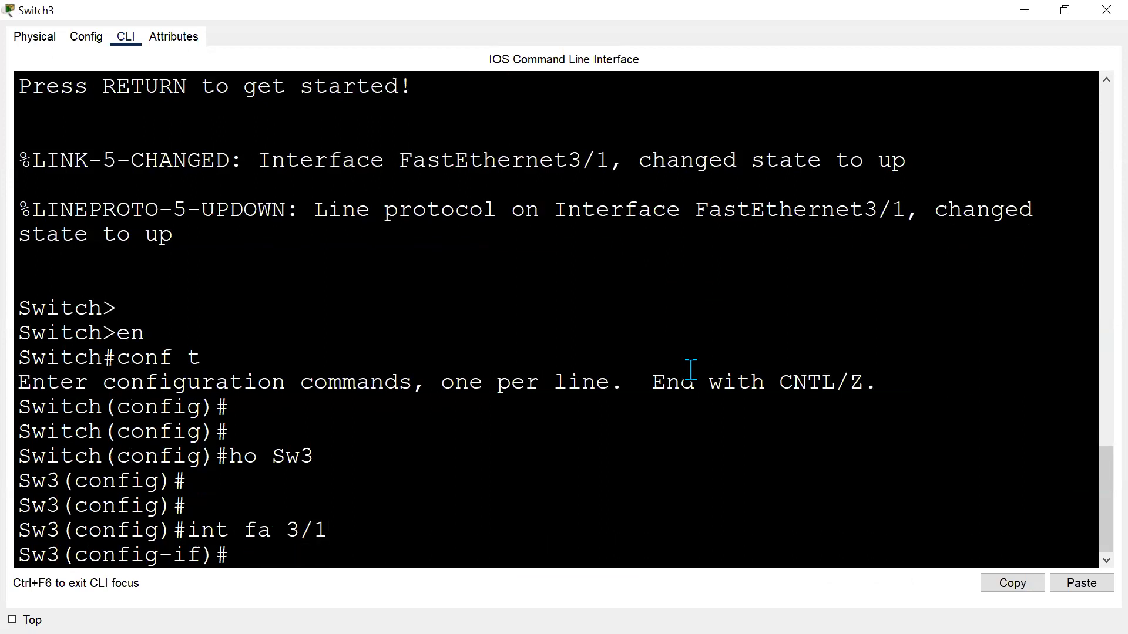
type("swi")
key("Tab")
type("mop")
key("Tab")
key("BackSpace")
key("Tab")
type("acc")
key("Tab")
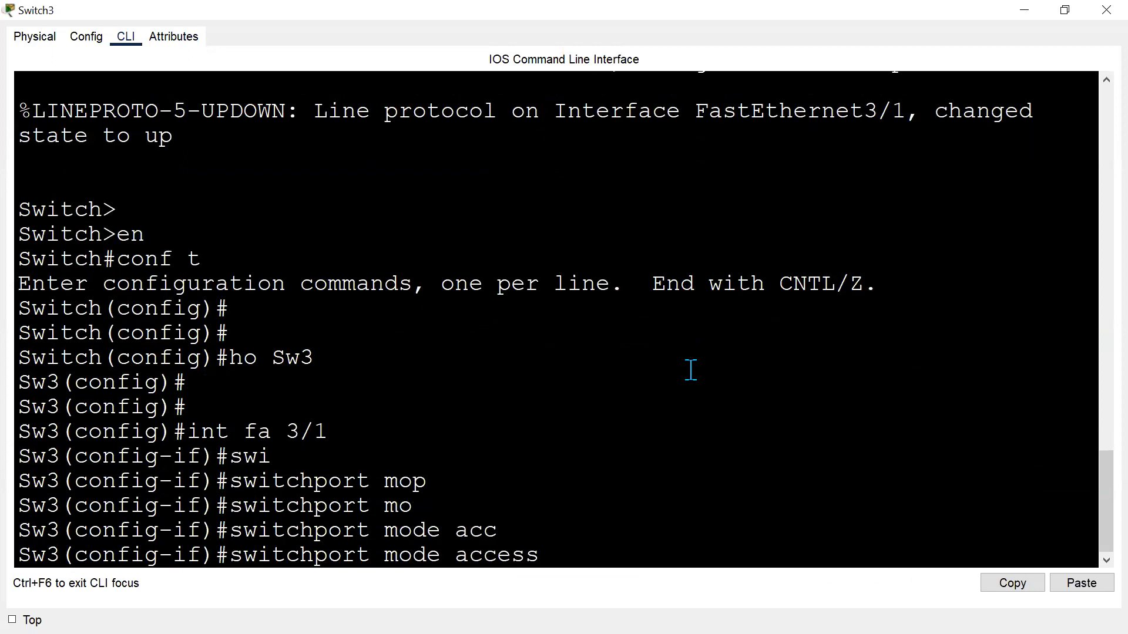
key("Return")
Enable switchport port-security on Fa3/1.
type("swi")
key("Tab")
type("po")
key("Tab")
key("Return")
key("Return")
Set the port-security secure MAC address on Fa3/1 to 0002.1767.4E95 by pasting it.
type("swi")
key("Tab")
type("po")
key("Tab")
type("mac")
key("Tab")
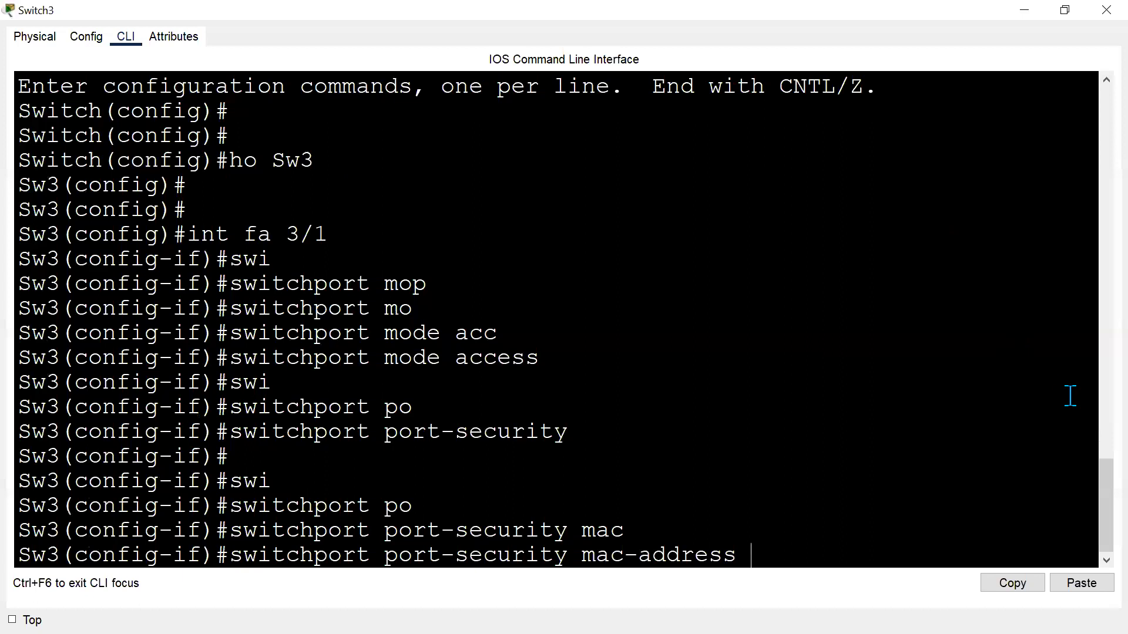
left_click(1080, 583)
key("Return")
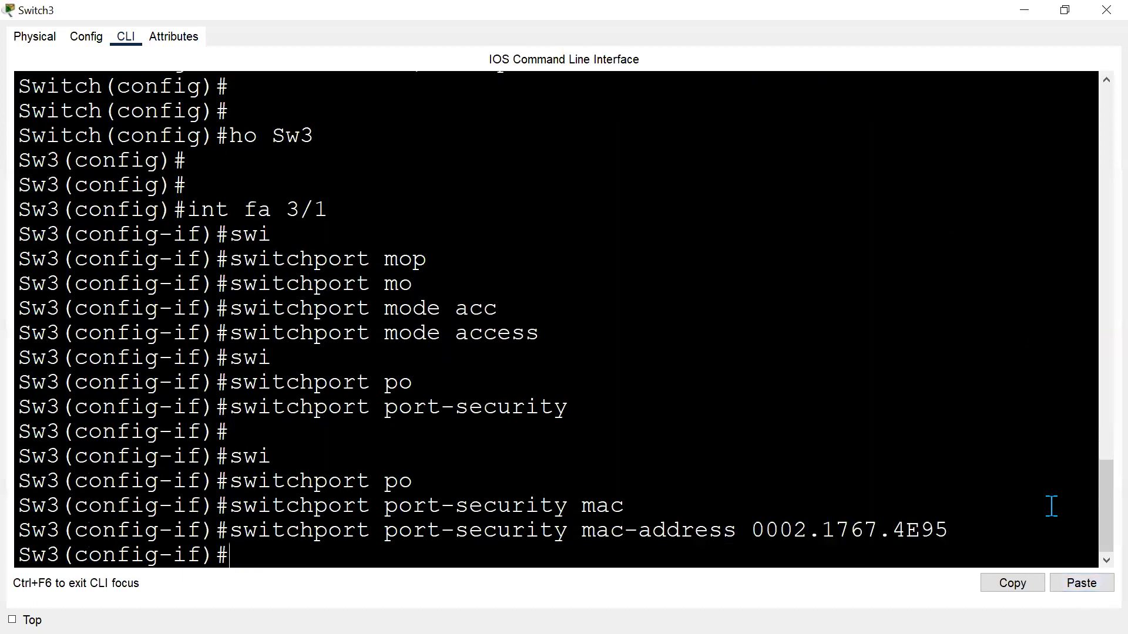
Set the port-security violation mode to shutdown, exit interface configuration, and close the Sw3 window.
type("swi")
key("Tab")
type("p")
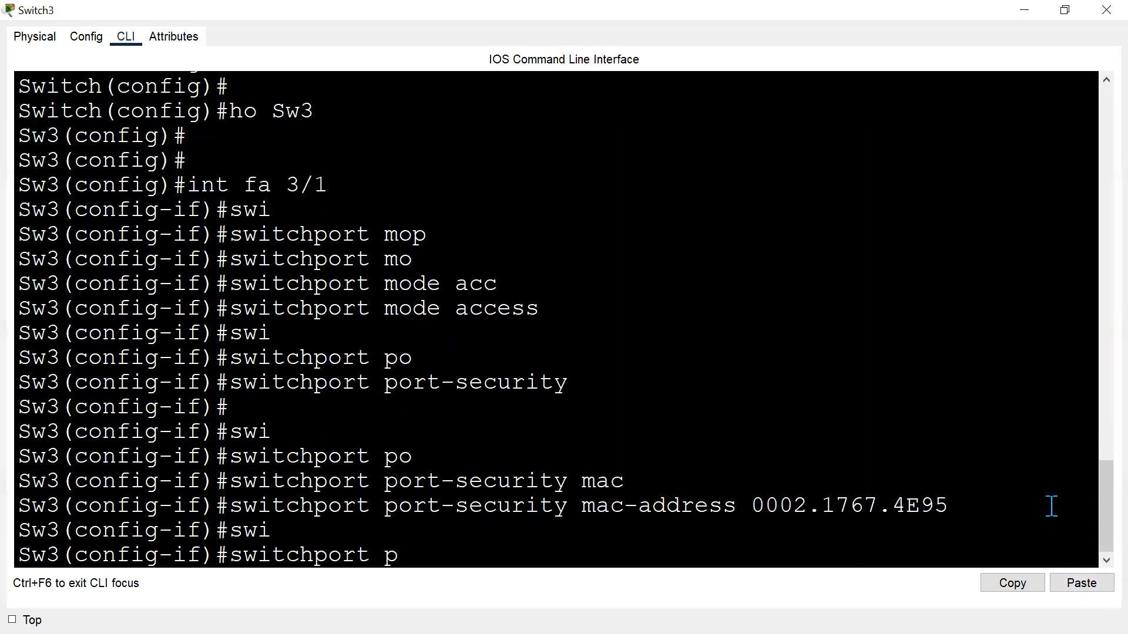
type("o")
key("Tab")
type("vi")
key("Tab")
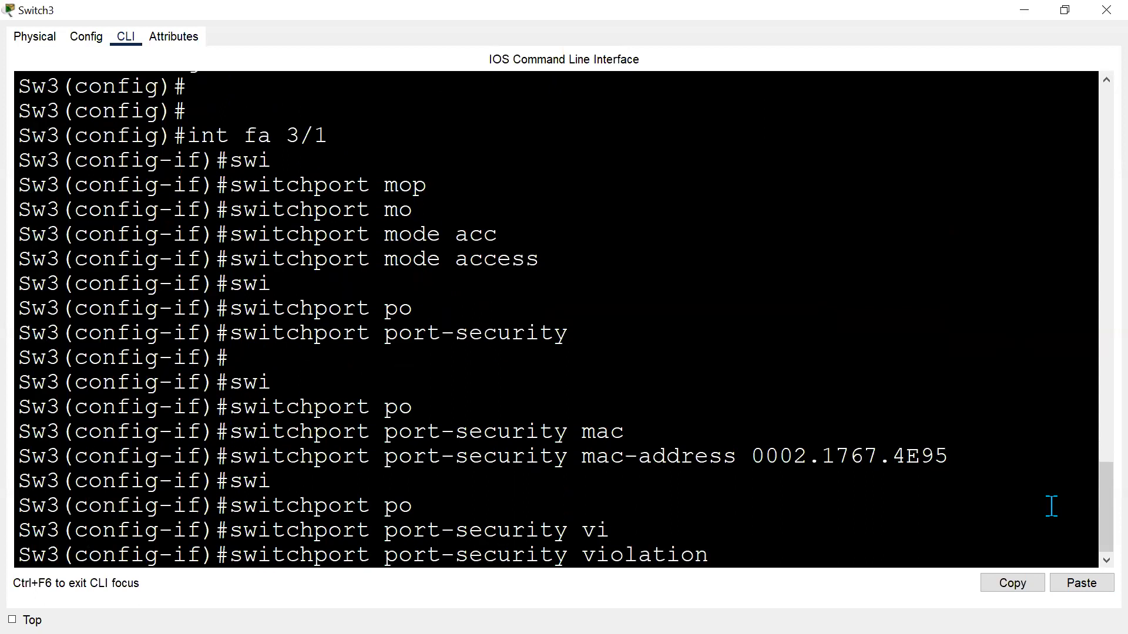
type("sh")
key("Tab")
key("Return")
key("Return")
type("exit")
key("Return")
key("Return")
key("alt+F4")
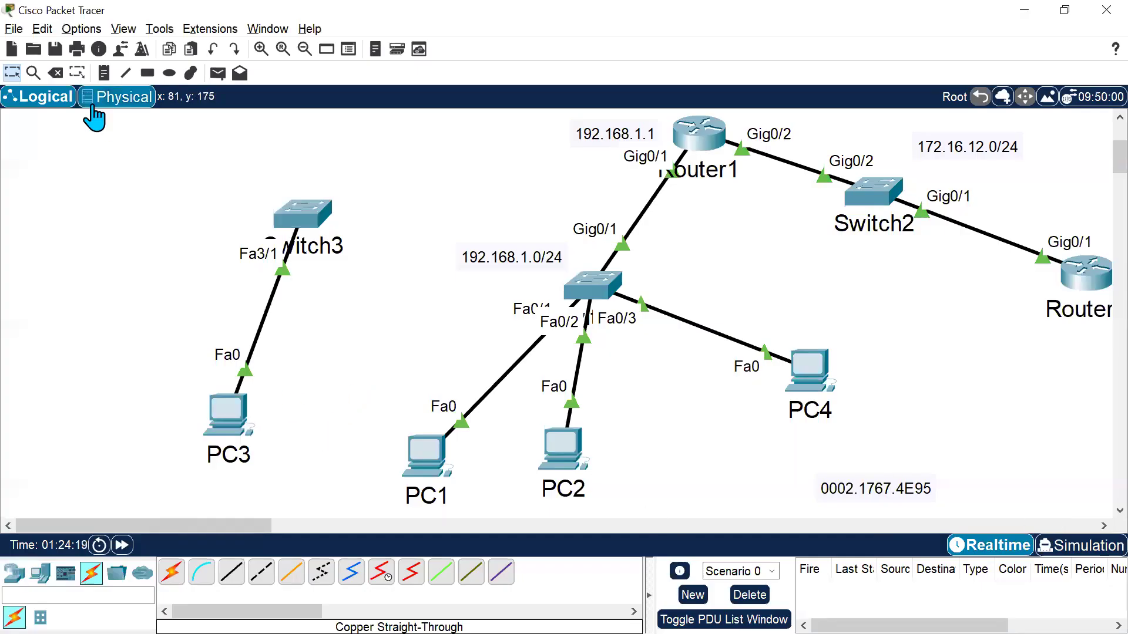
Delete and recreate the link between PC3's FastEthernet0 and Sw3's FastEthernet3/1, then fast-forward time.
left_click(56, 72)
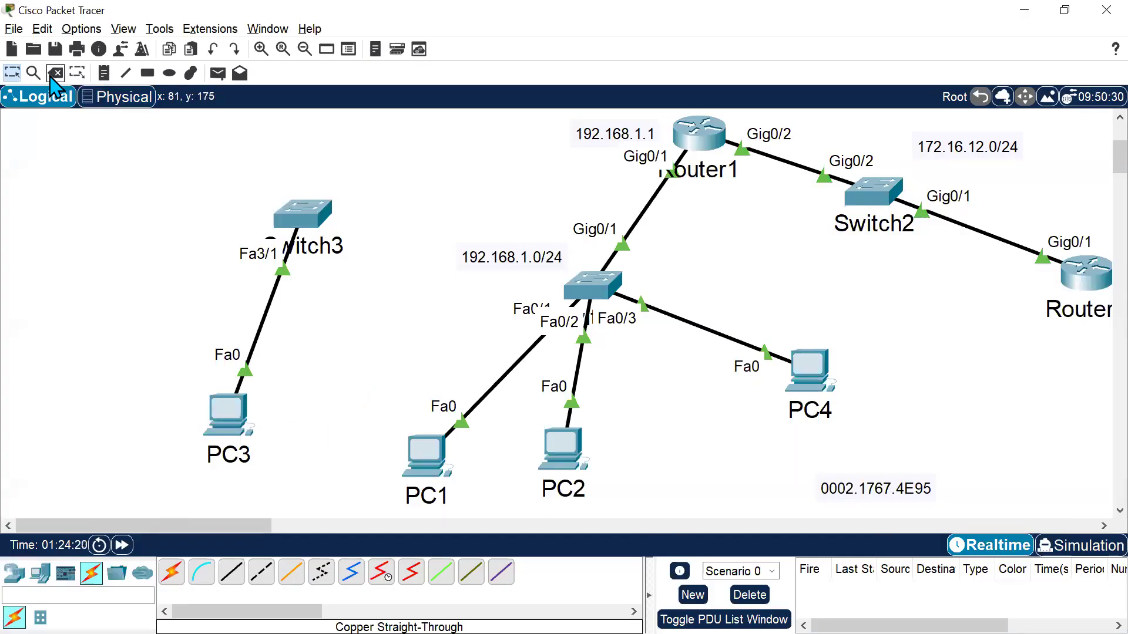
left_click(265, 319)
key("Escape")
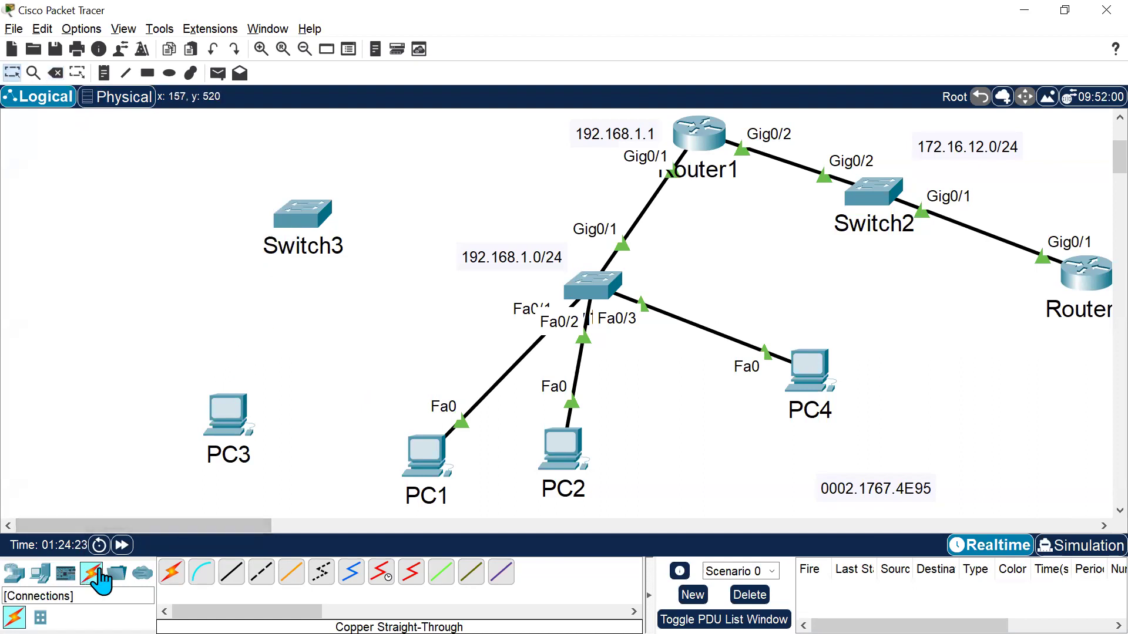
left_click(232, 571)
left_click(230, 409)
left_click(328, 477)
left_click(302, 209)
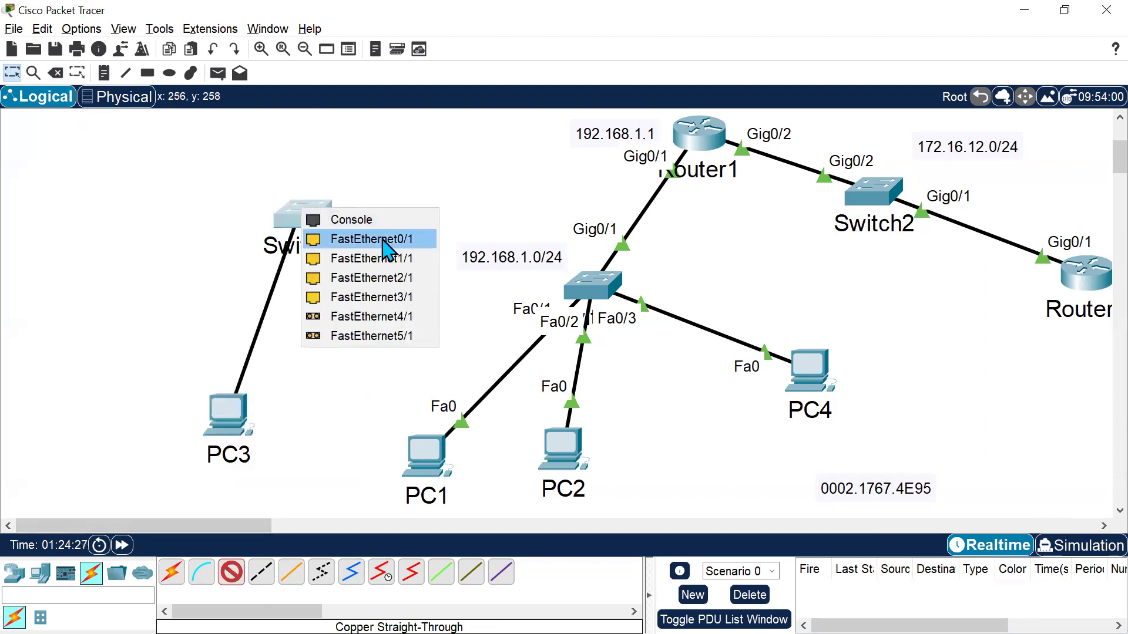
left_click(384, 297)
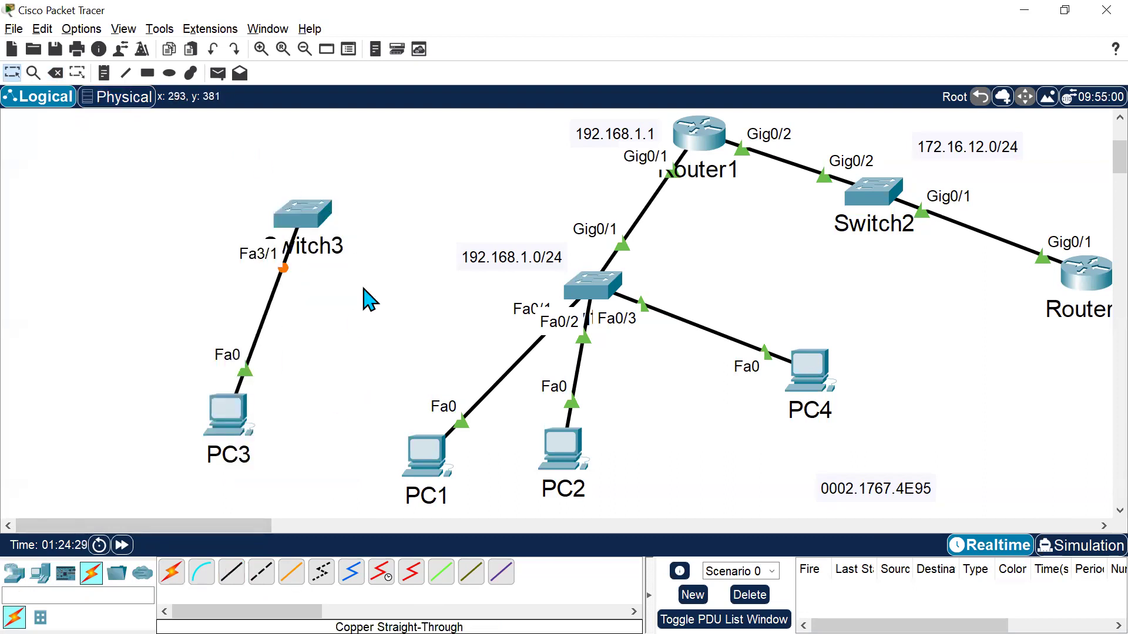
triple_click(123, 546)
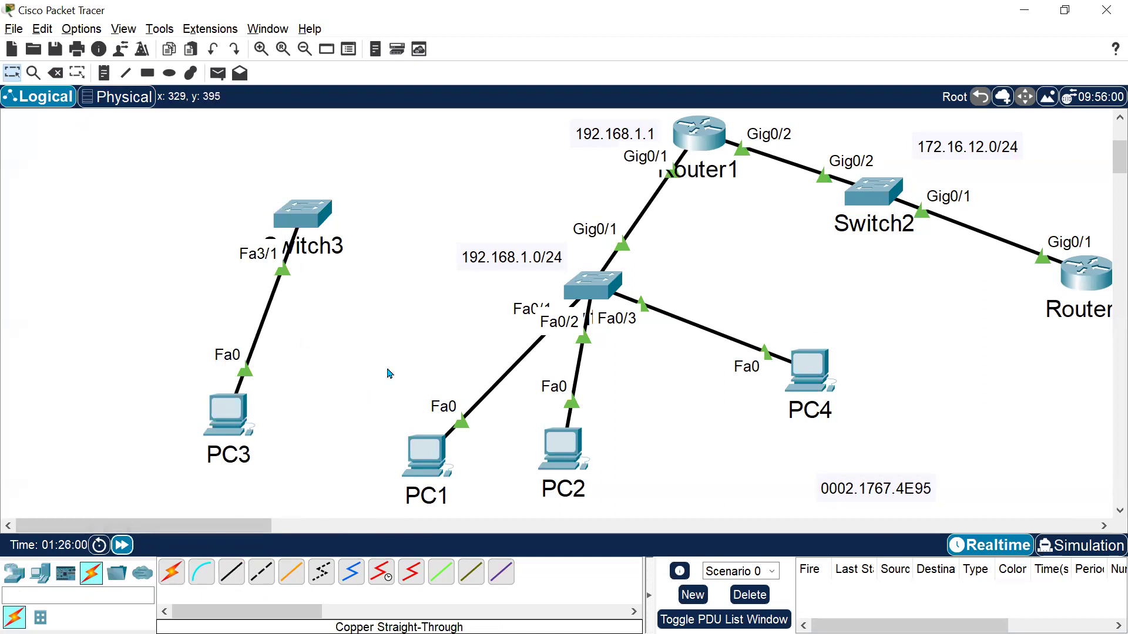
Delete PC3's link to Sw3 and PC4's link to Switch1.
left_click(55, 72)
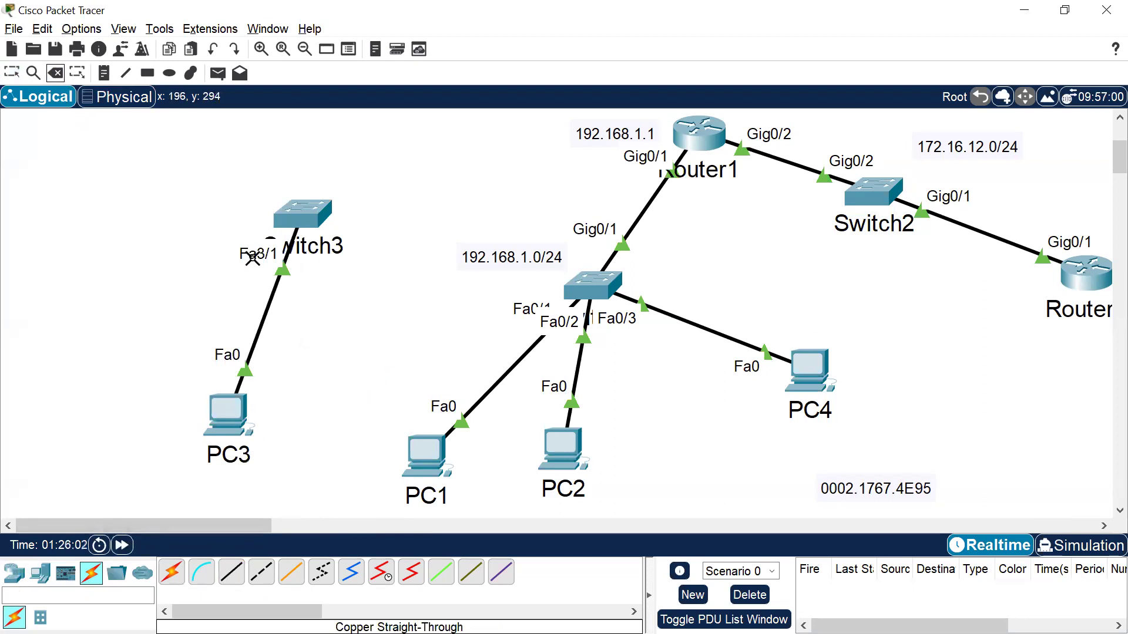
left_click(276, 291)
left_click(709, 333)
key("Escape")
Move PC4 beside Sw3 and connect its FastEthernet0 to Sw3's FastEthernet3/1 with a copper straight-through cable.
left_click_drag(809, 367, 312, 360)
left_click(312, 361)
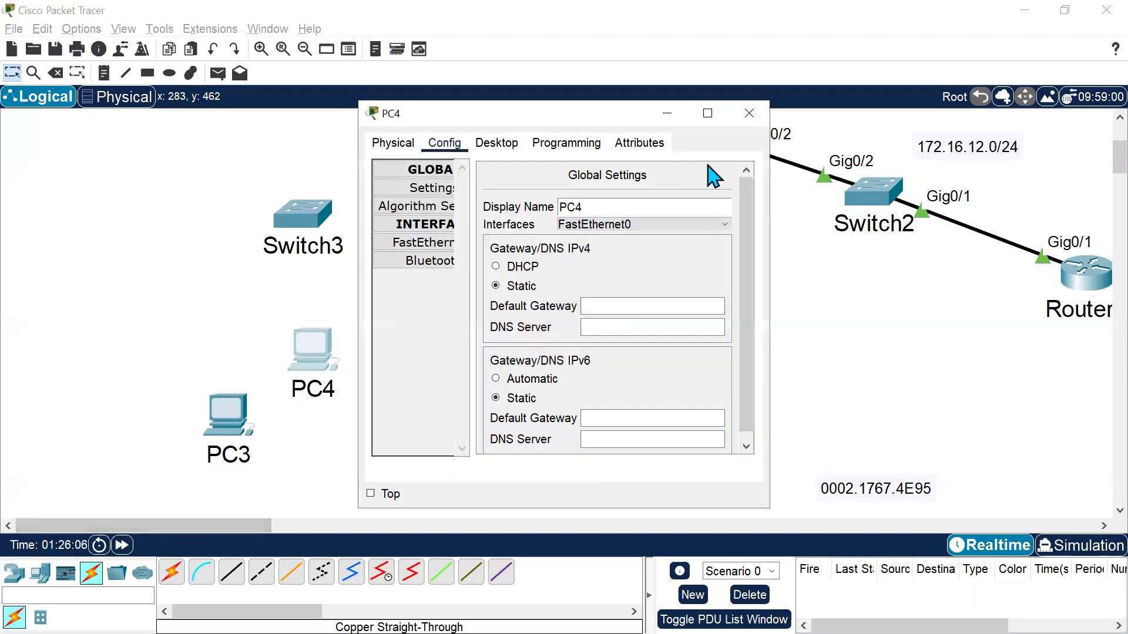
key("Escape")
left_click(232, 579)
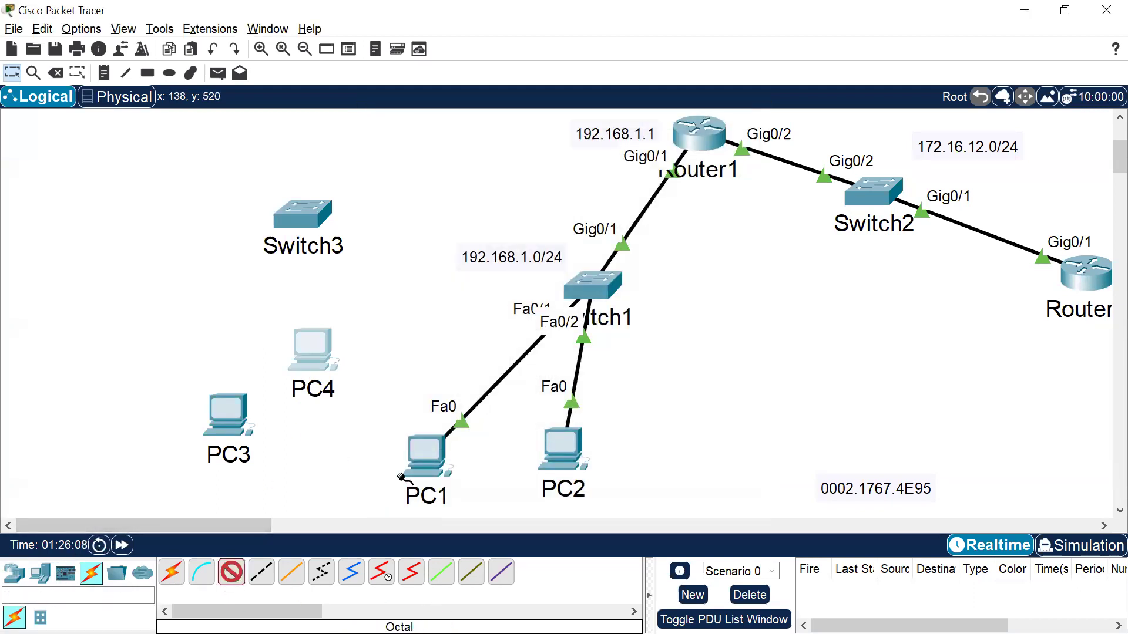
left_click(299, 342)
left_click(353, 406)
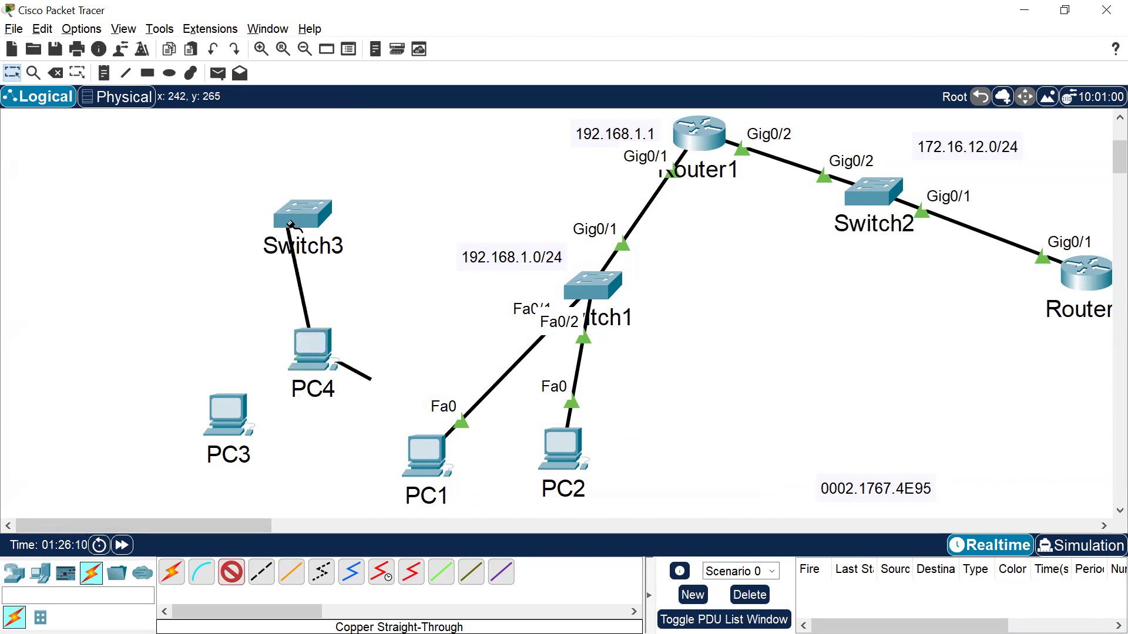
left_click(309, 215)
left_click(375, 300)
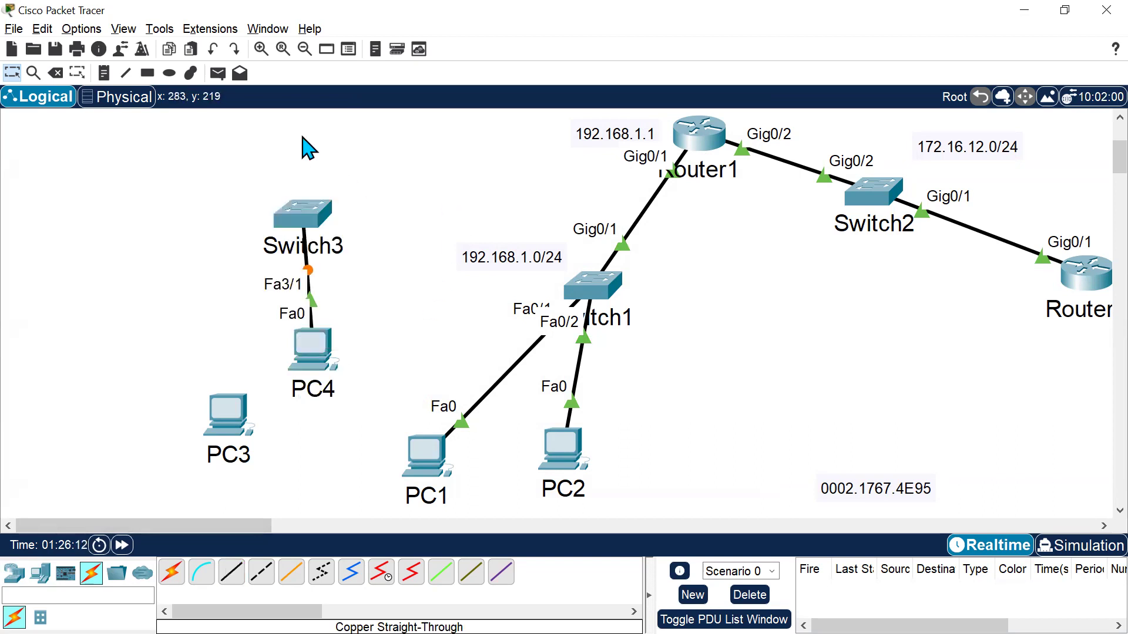
Fast-forward the simulation time repeatedly.
left_click(123, 545)
left_click(122, 545)
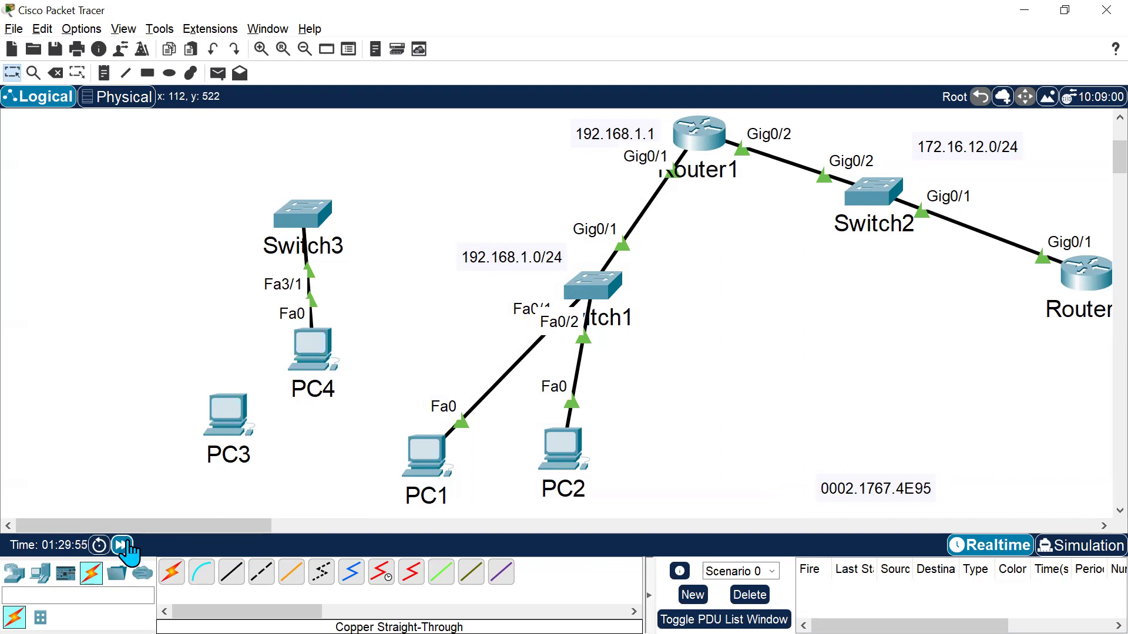
left_click(121, 545)
left_click(121, 545)
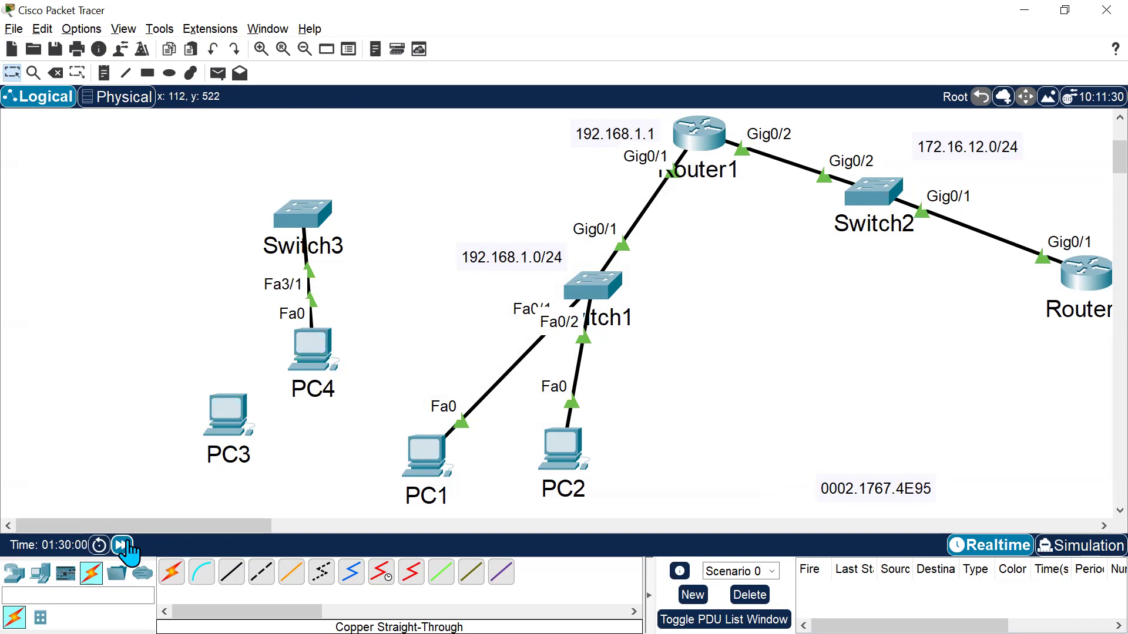
left_click(122, 545)
left_click(122, 545)
left_click(121, 546)
left_click(122, 545)
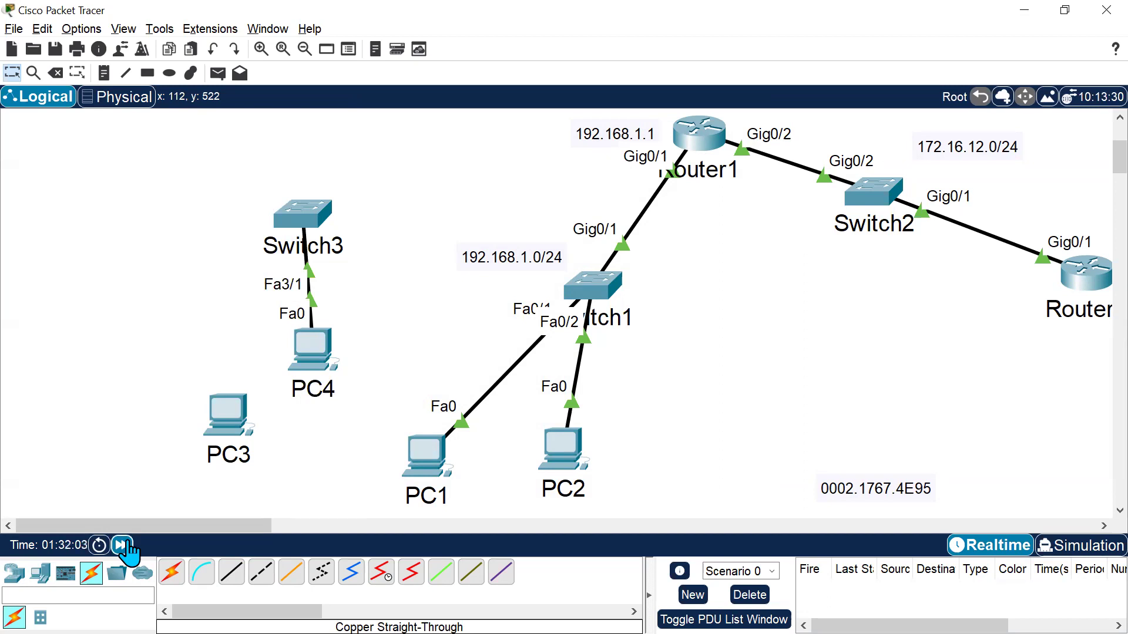
left_click(121, 545)
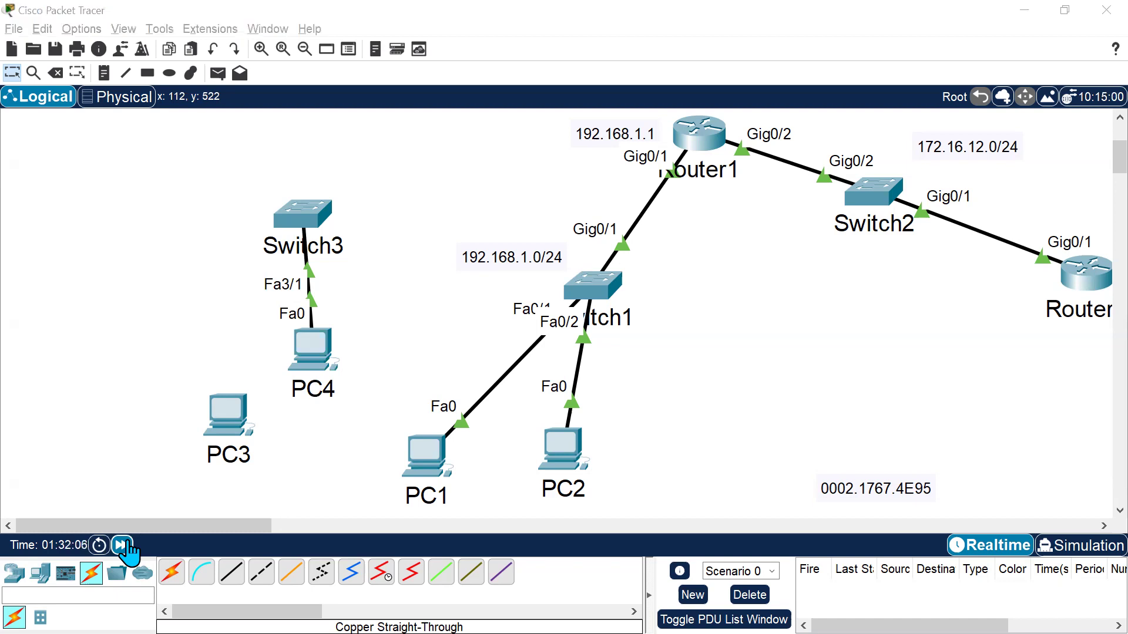
Switch to the CCNA Official Cert Guide PDF and expand the Part I: Introduction to Networking bookmark.
key("alt+Tab")
left_click(184, 503)
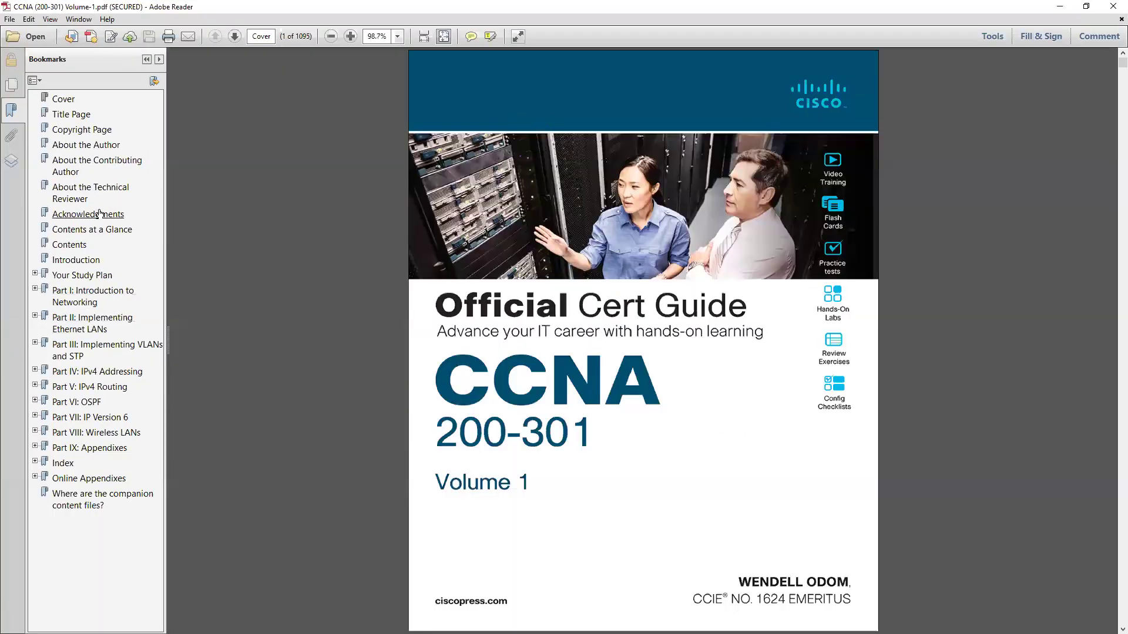
left_click(35, 289)
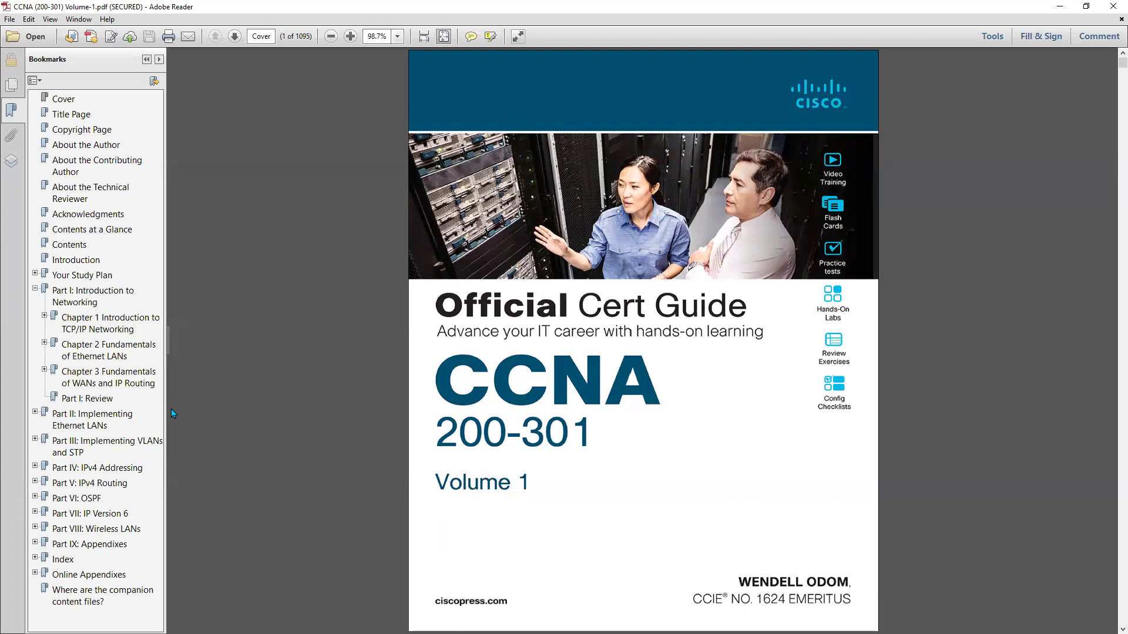
Widen the bookmarks pane and expand the Part II: Implementing Ethernet LANs bookmark in the Volume 1 PDF.
left_click_drag(171, 410, 262, 403)
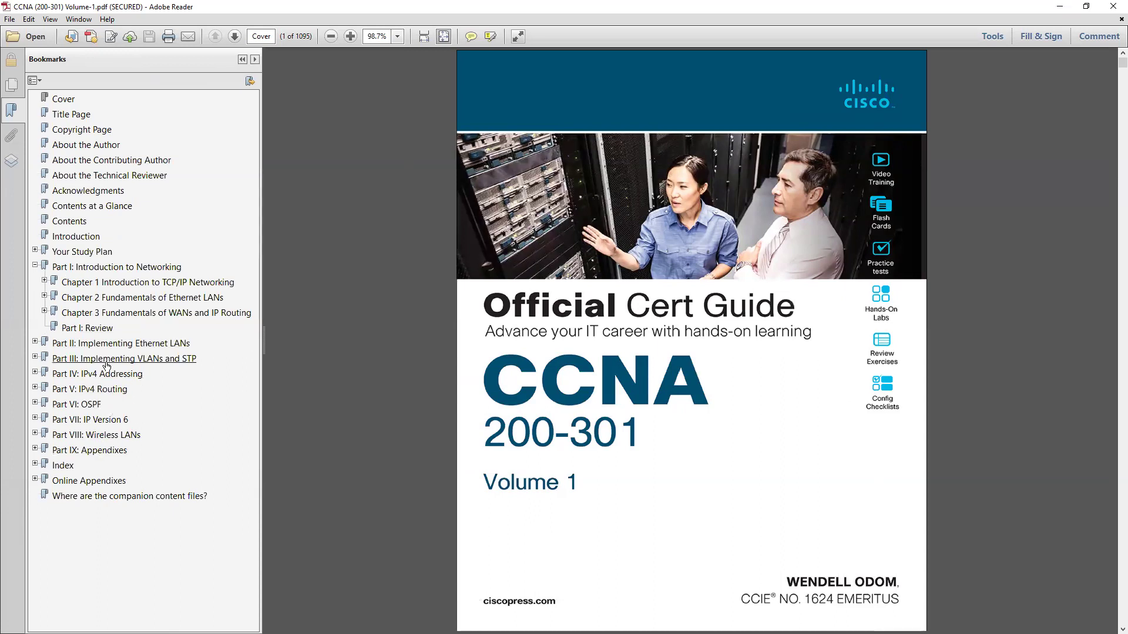
left_click(35, 343)
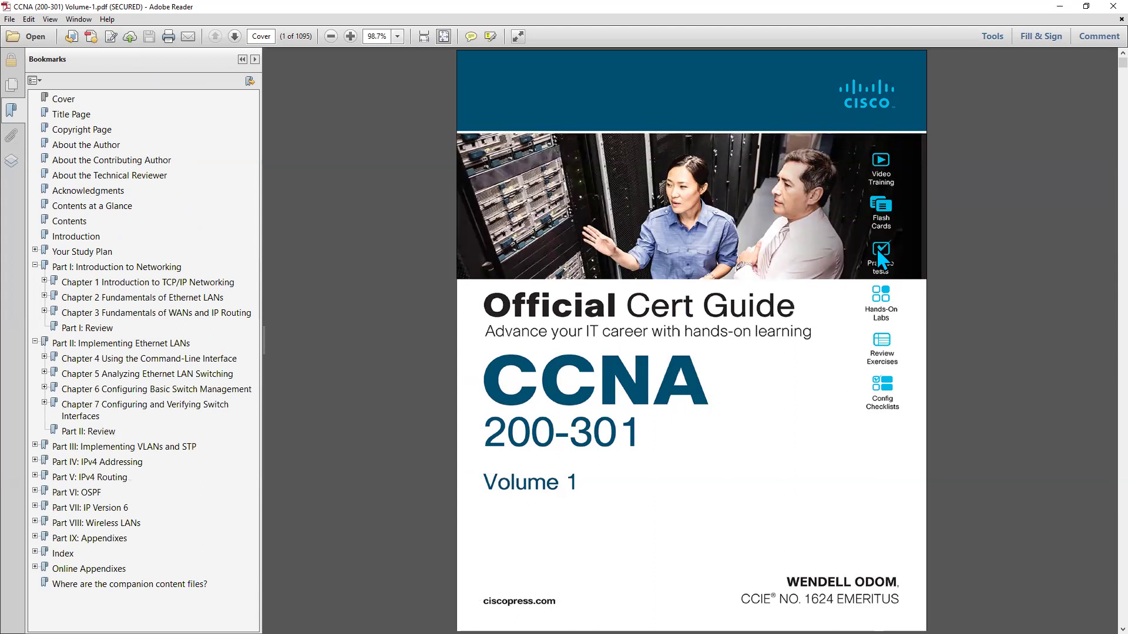
Switch to the Volume 2 PDF, expand Part II: Security Services and open Chapter 6 Implementing Switch Port Security.
key("alt+Tab")
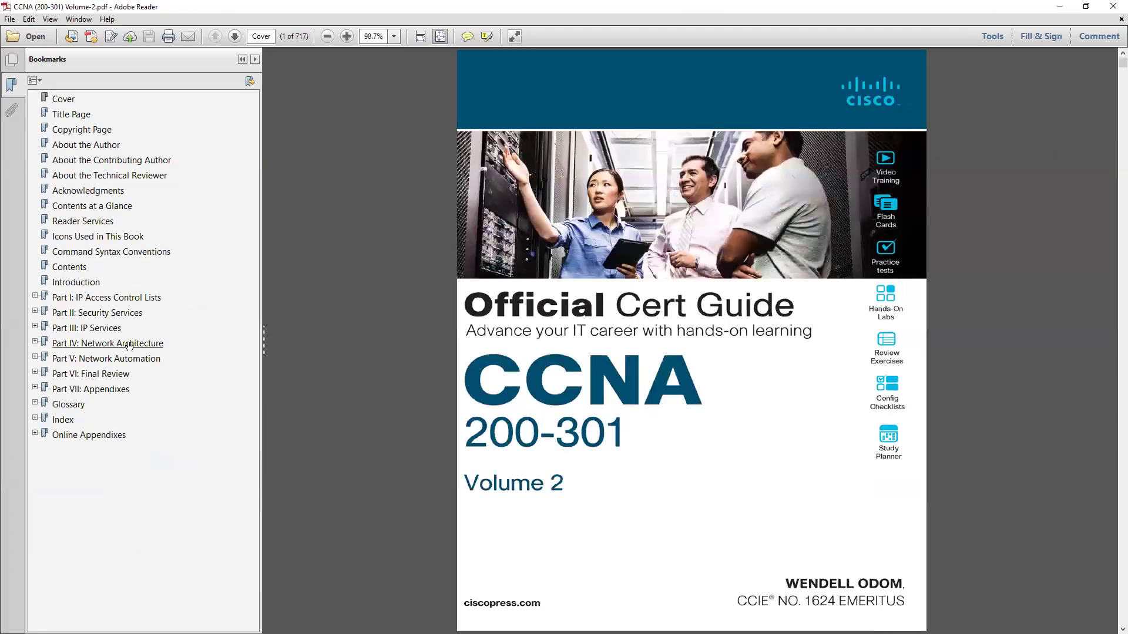
left_click(35, 312)
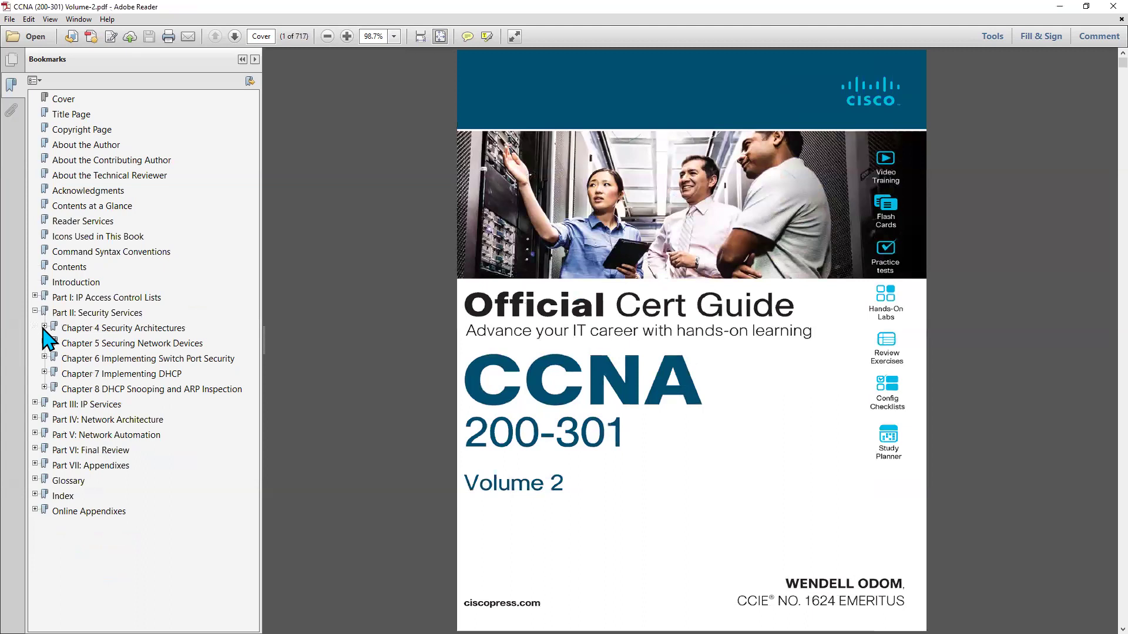
left_click(90, 358)
left_click(502, 402)
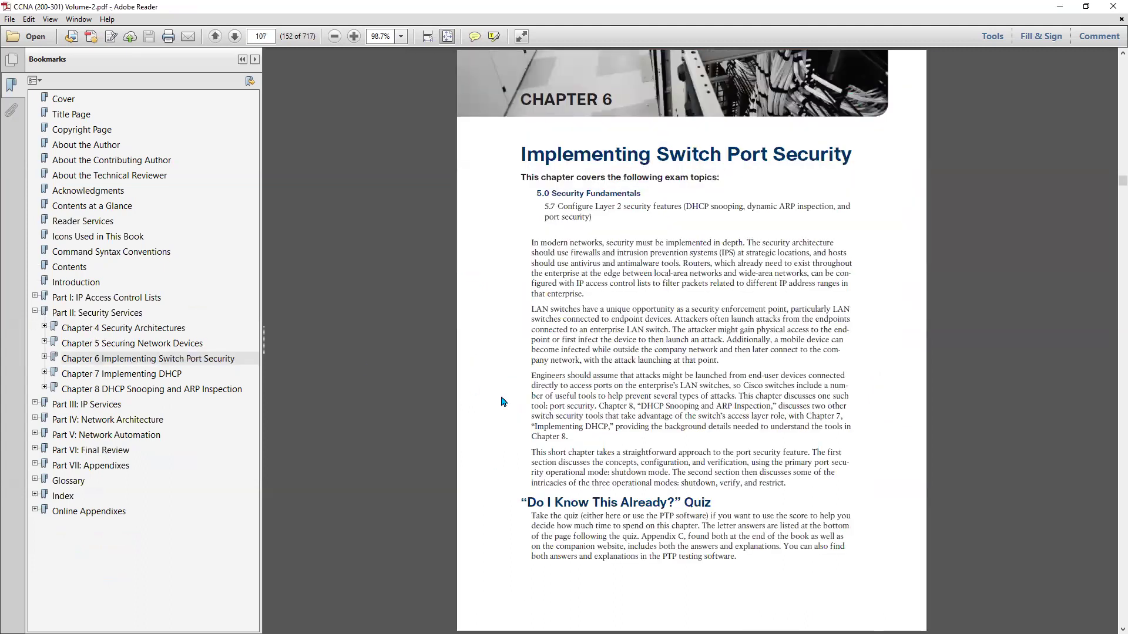
Read through Chapter 6 to Example 6-1 and zoom in on its port-security interface configuration lines.
scroll(502, 402, "down", 3)
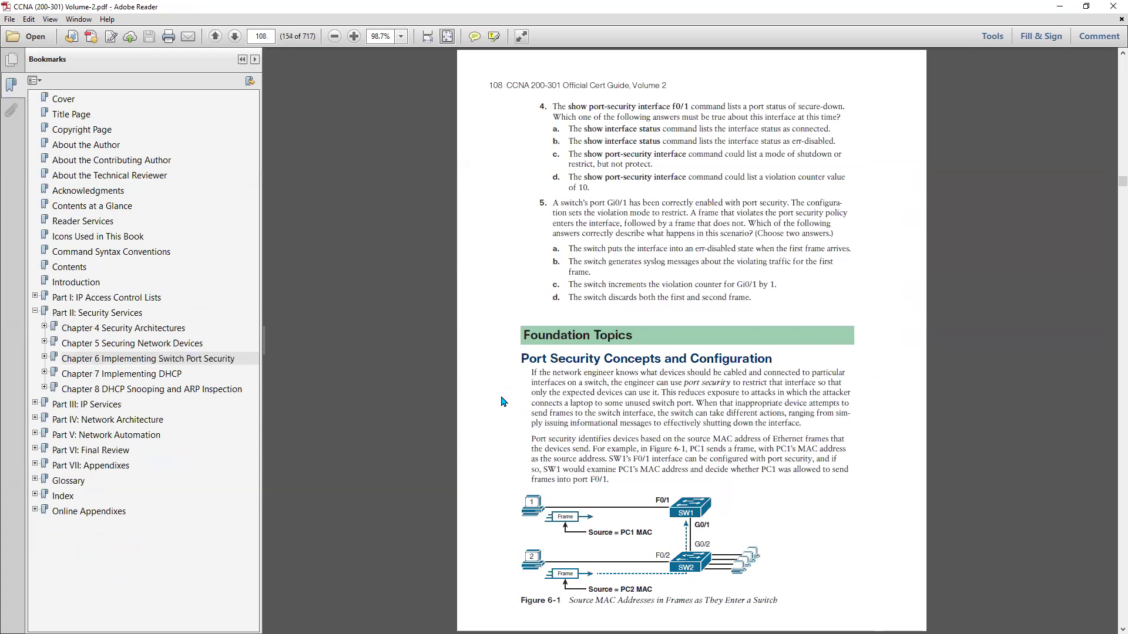
scroll(502, 402, "down", 1)
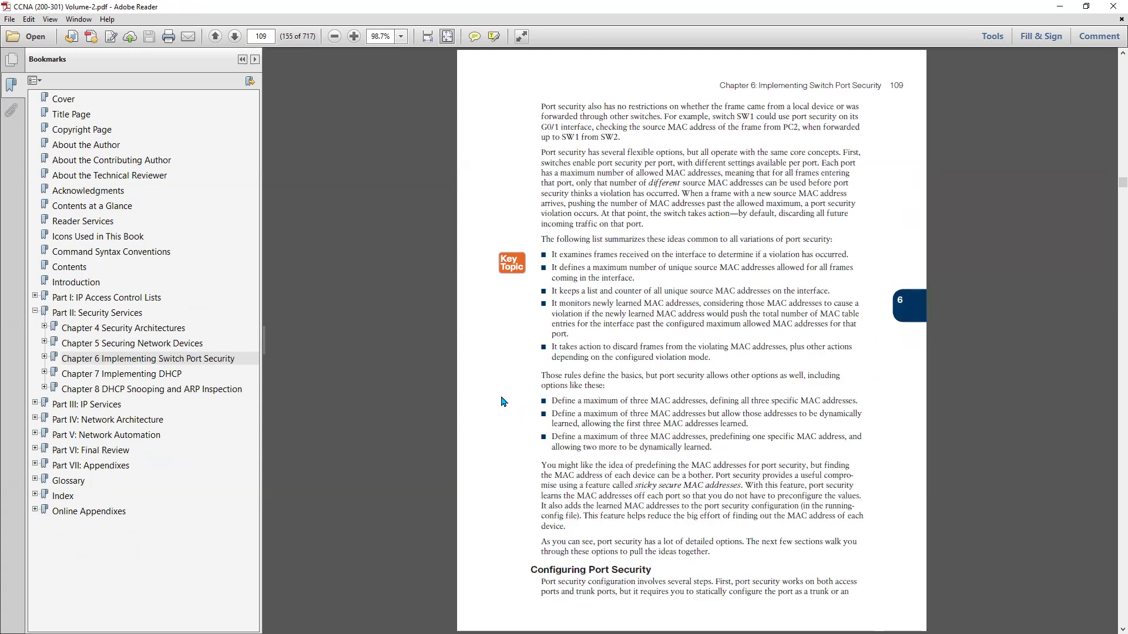
scroll(503, 401, "down", 1)
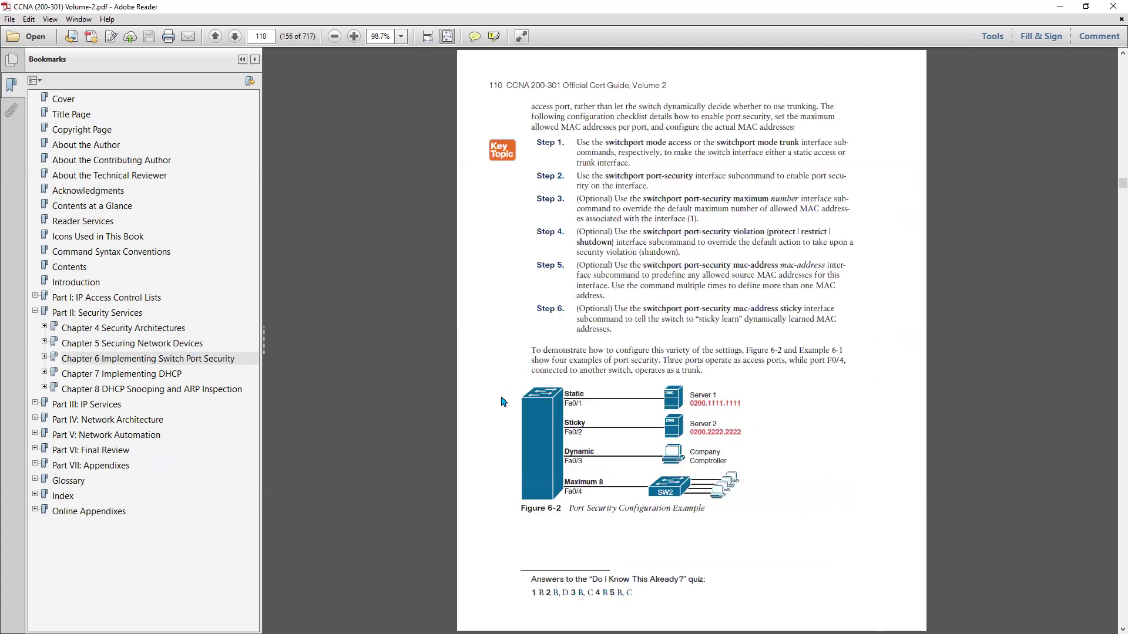
scroll(502, 401, "down", 1)
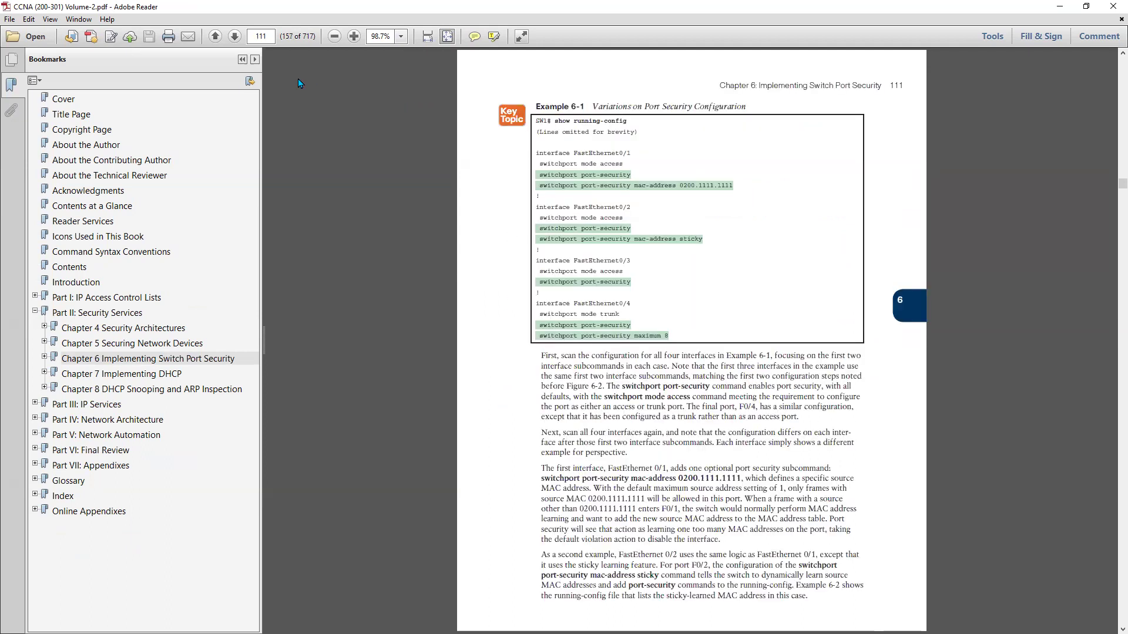
left_click(242, 59)
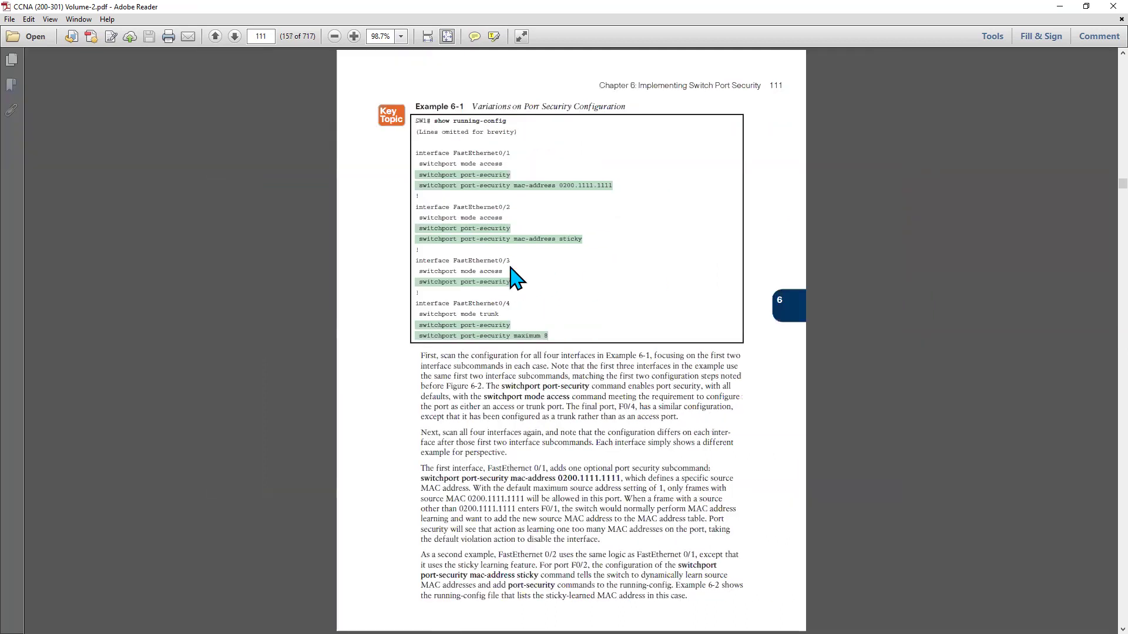
scroll(476, 275, "up", 2)
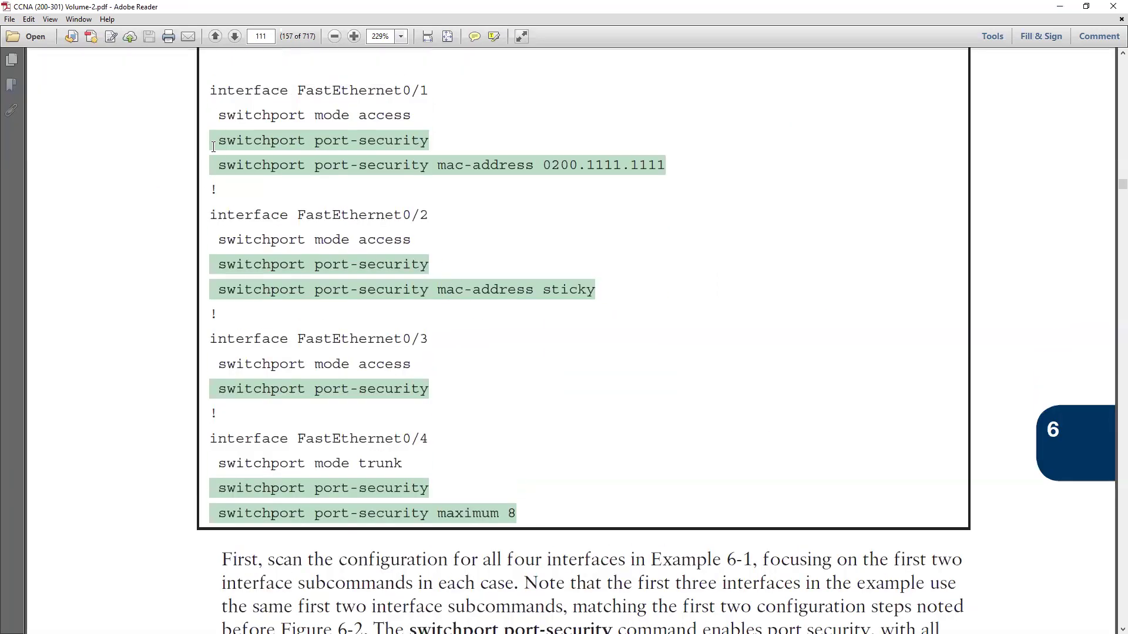
left_click_drag(216, 144, 407, 147)
left_click_drag(217, 166, 622, 165)
left_click(615, 235)
Scroll down through the sticky example to the Verifying Port Security section and Example 6-3.
scroll(614, 235, "down", 3)
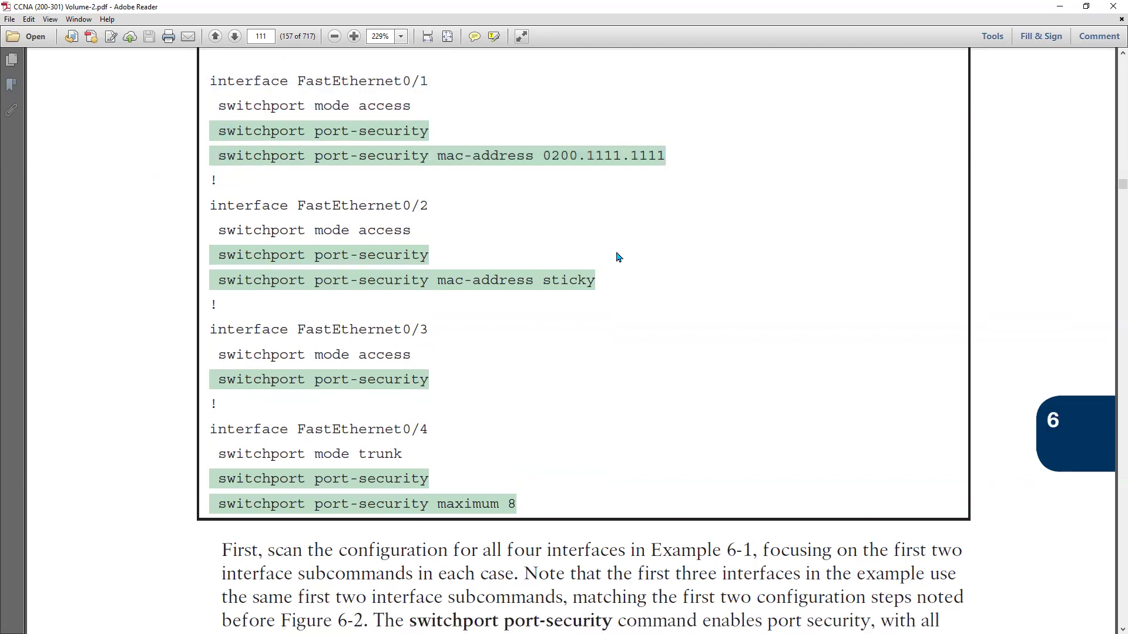
scroll(618, 258, "down", 2)
scroll(607, 265, "down", 2, "ctrl")
scroll(606, 265, "down", 2)
scroll(606, 265, "down", 6)
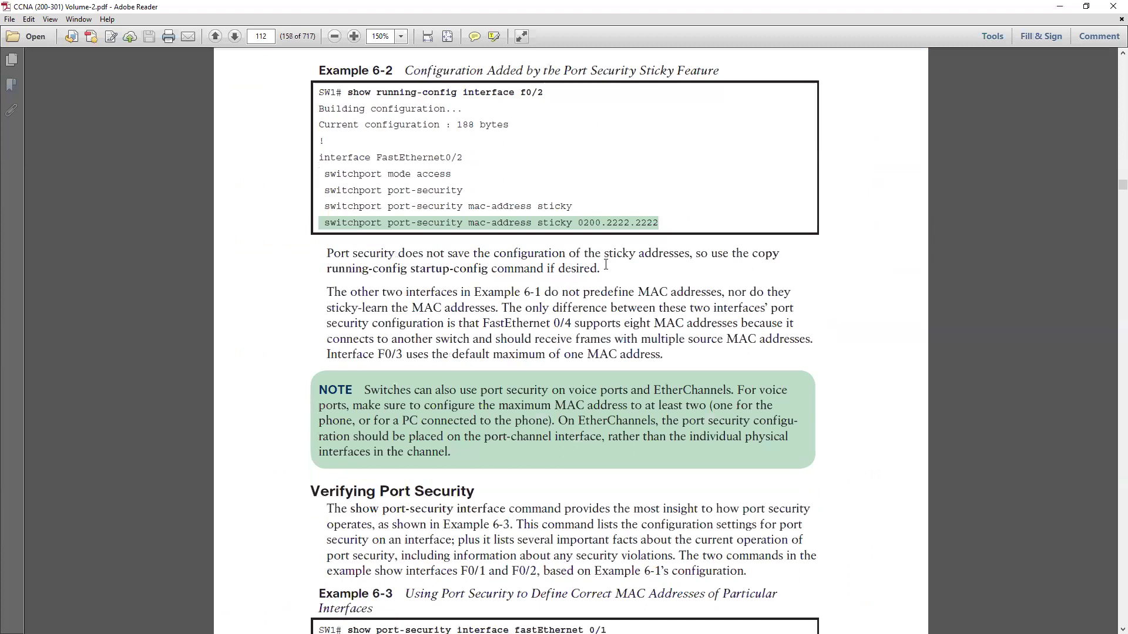
scroll(605, 265, "down", 6)
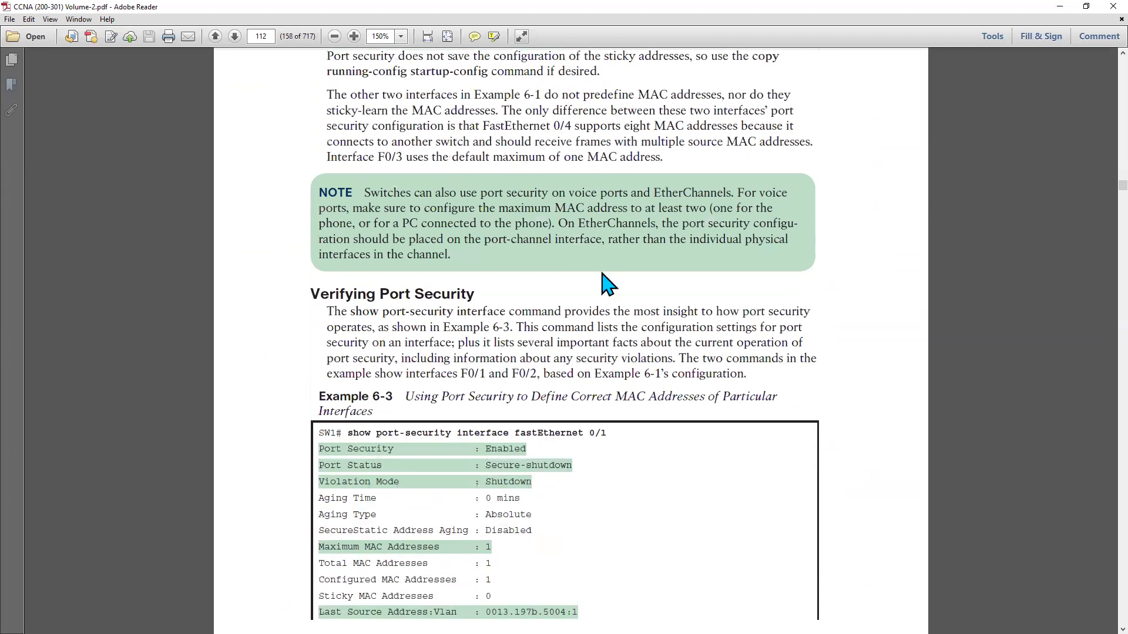
Copy Example 6-3's show port-security command and run do show port-security interface fastEthernet 3/1 in Sw3's CLI.
left_click_drag(349, 437, 596, 441)
key("ctrl+c")
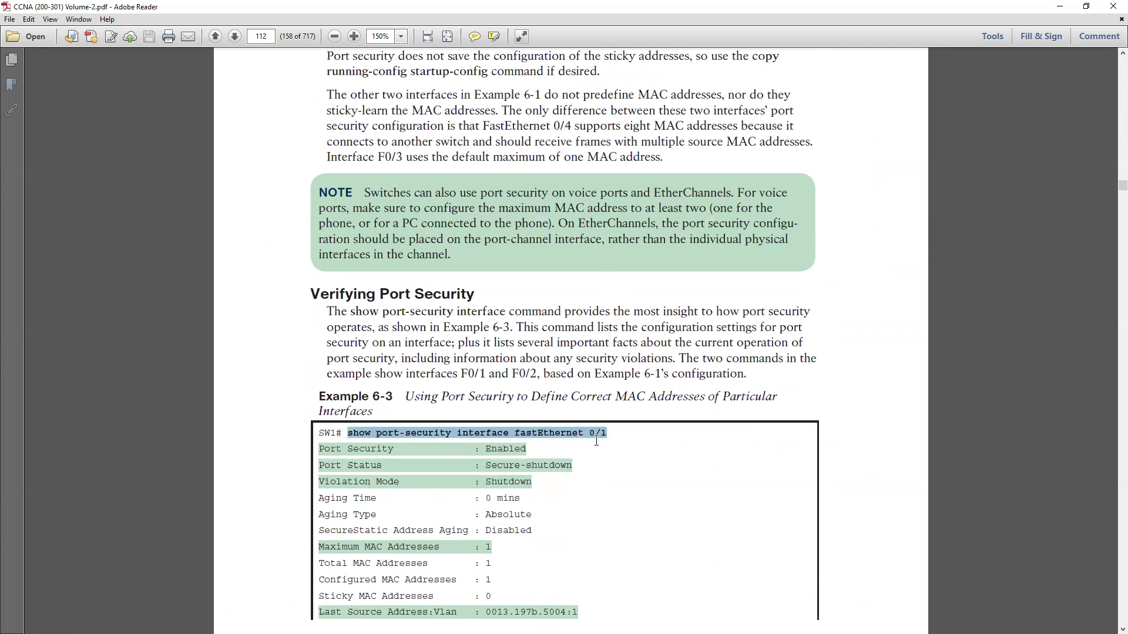
key("alt+Tab")
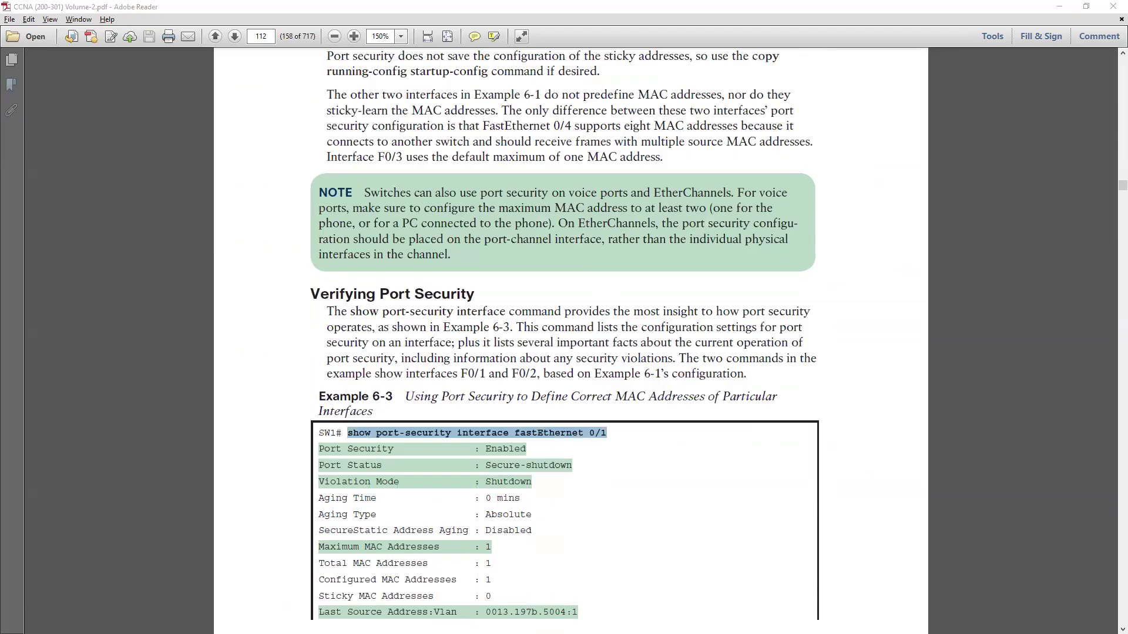
key("alt+Tab")
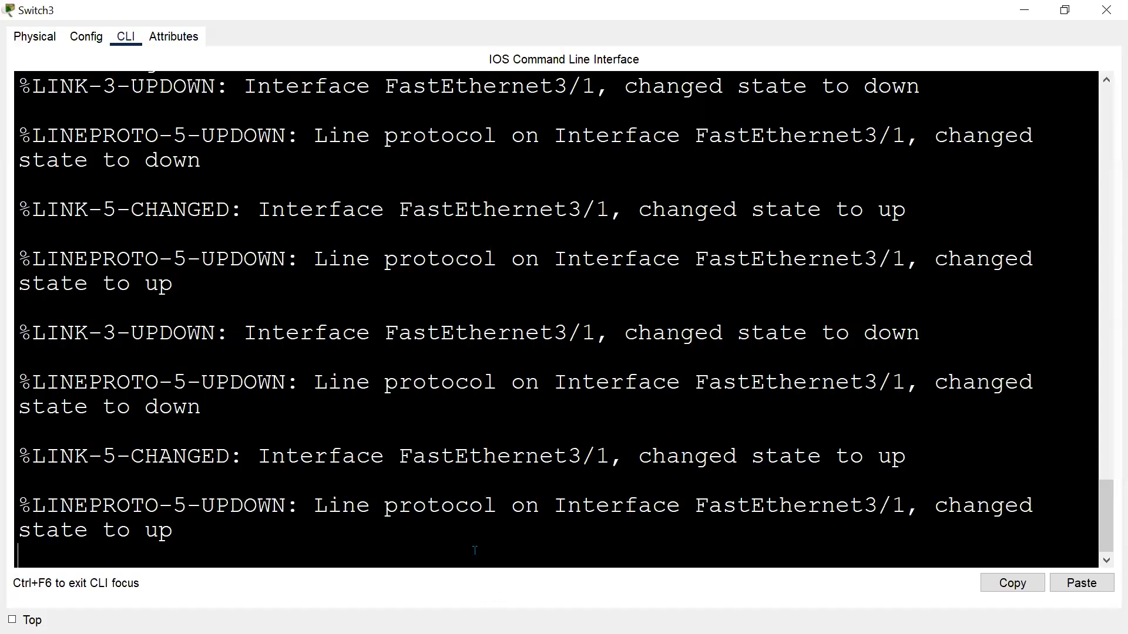
key("Return")
key("Return")
type("do")
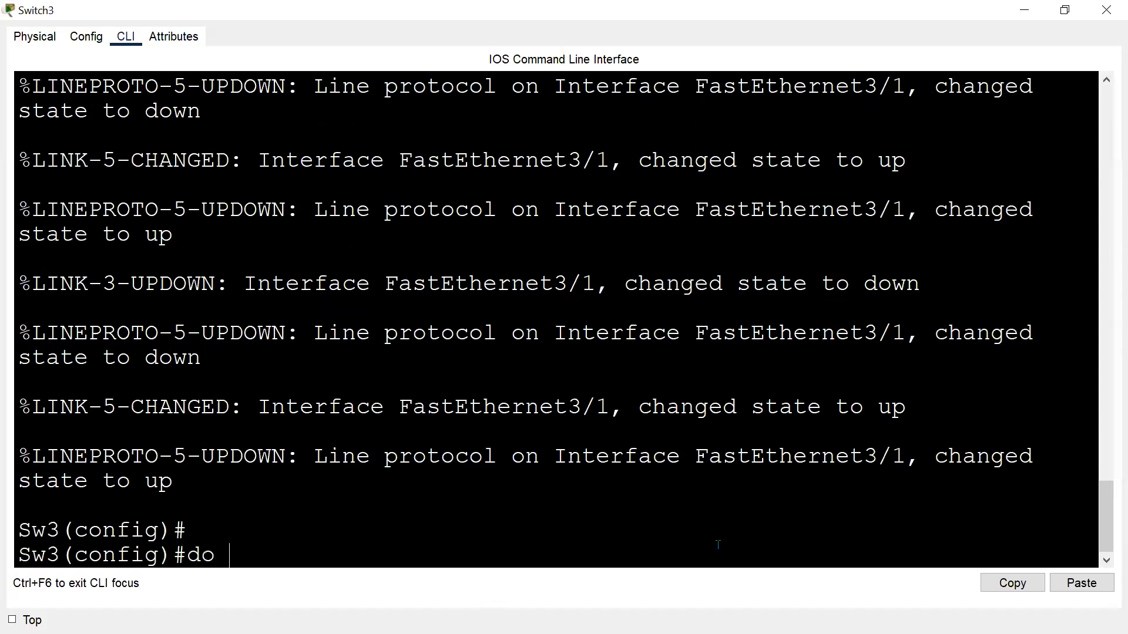
left_click(1081, 584)
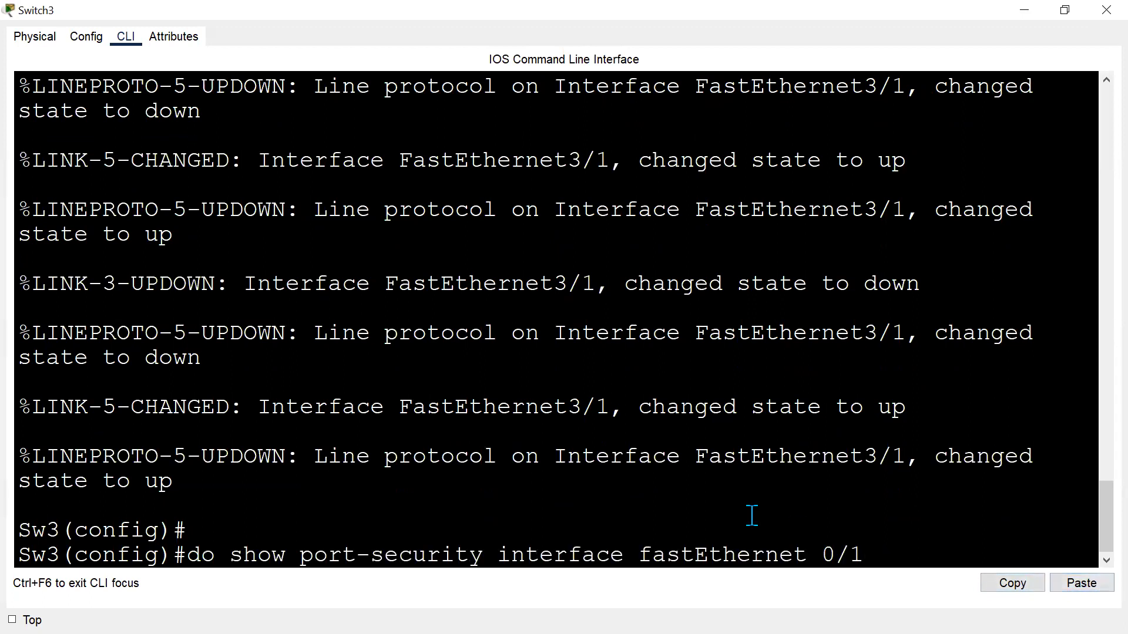
key("BackSpace")
key("BackSpace")
key("BackSpace")
type("3/1")
key("Return")
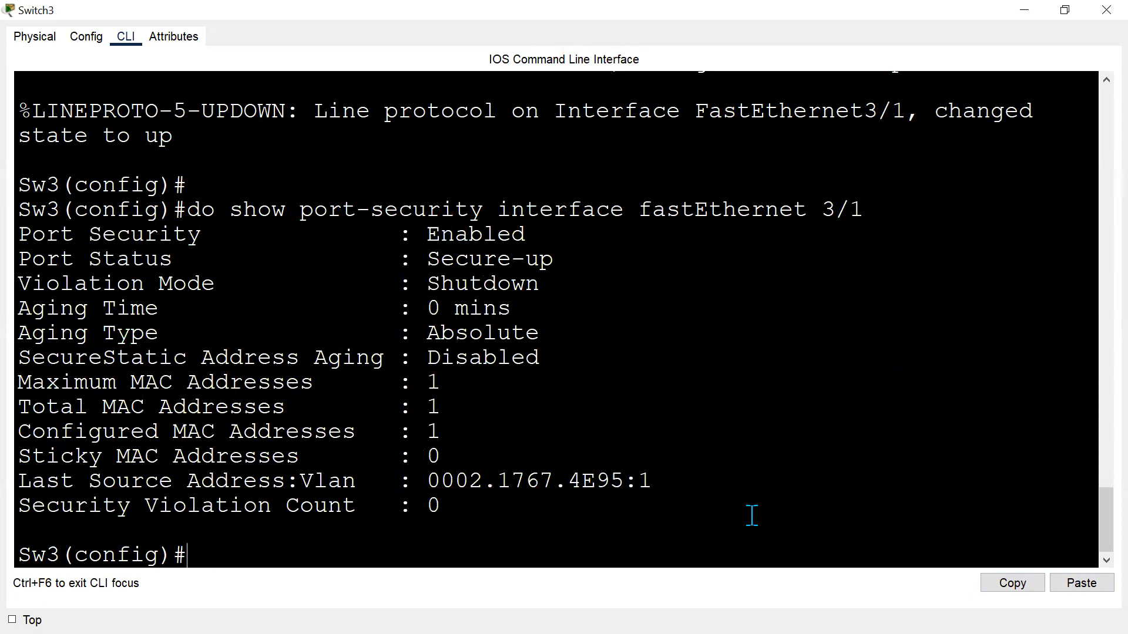
Examine the port status, violation mode and MAC address fields of Fa3/1's port-security output.
left_click_drag(400, 212, 582, 229)
left_click_drag(413, 258, 604, 252)
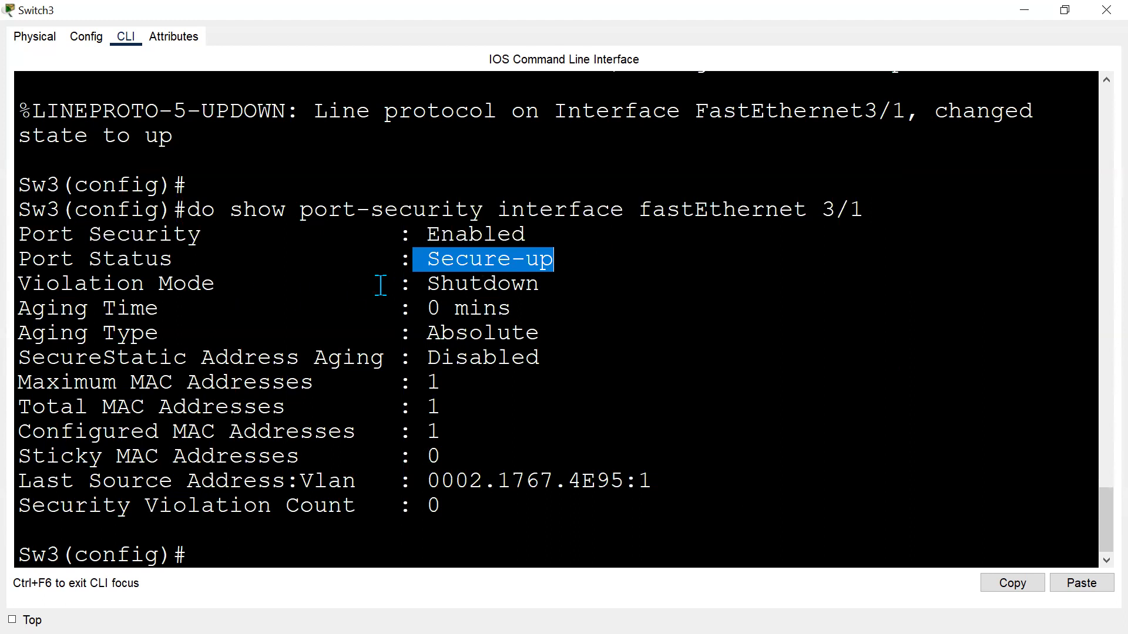
left_click_drag(402, 284, 609, 282)
left_click_drag(403, 332, 598, 340)
left_click(491, 391)
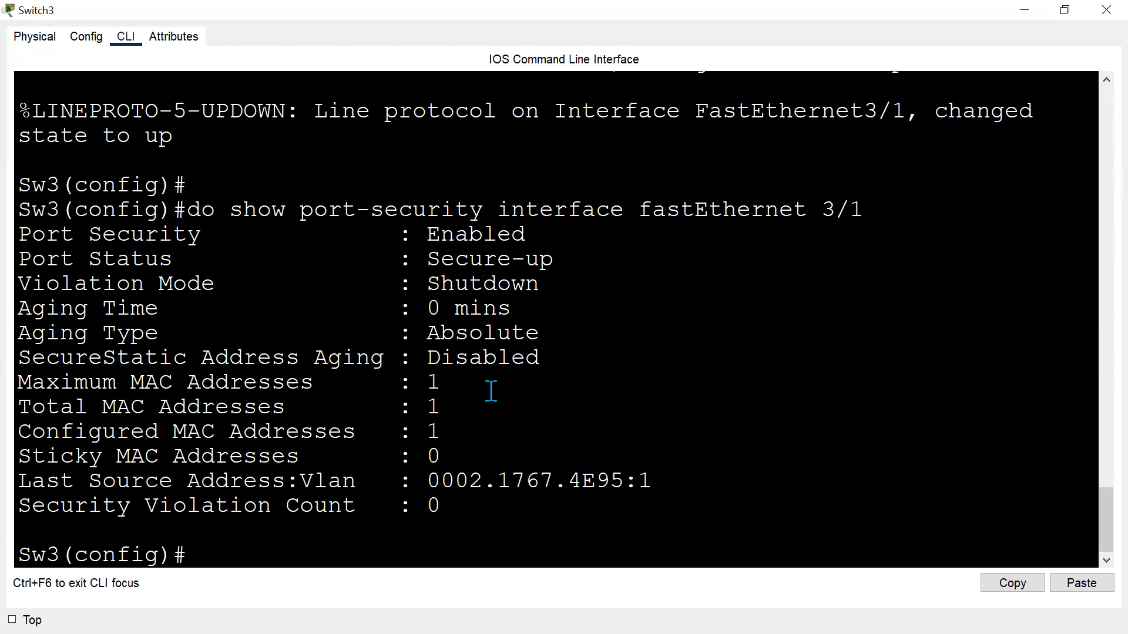
left_click_drag(201, 382, 510, 381)
left_click_drag(273, 406, 513, 399)
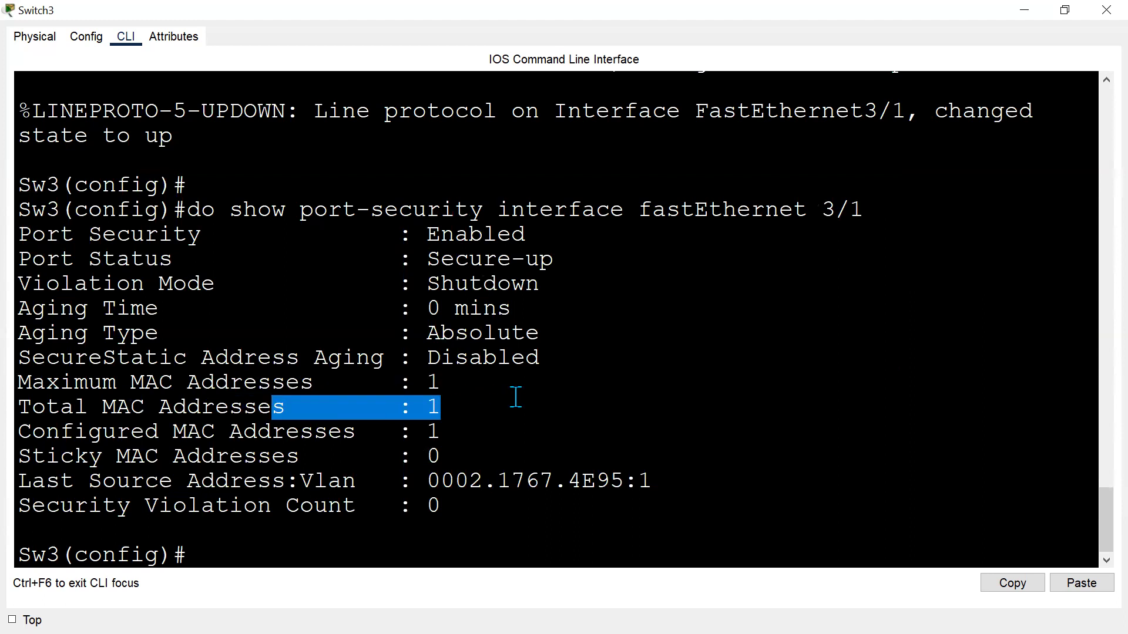
left_click_drag(299, 428, 517, 428)
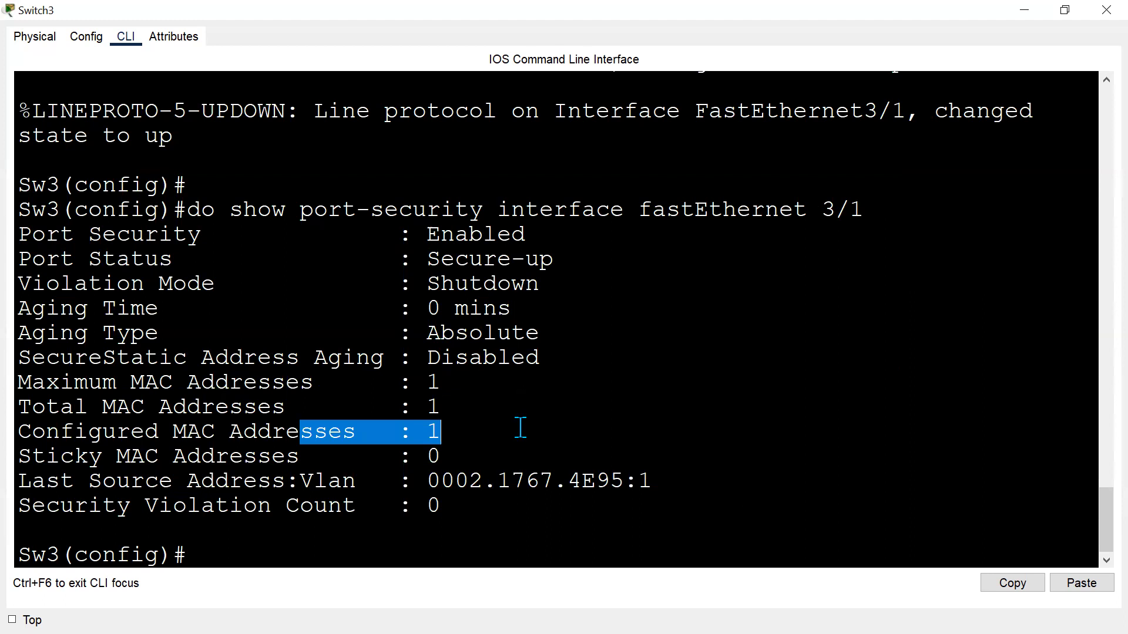
left_click(561, 420)
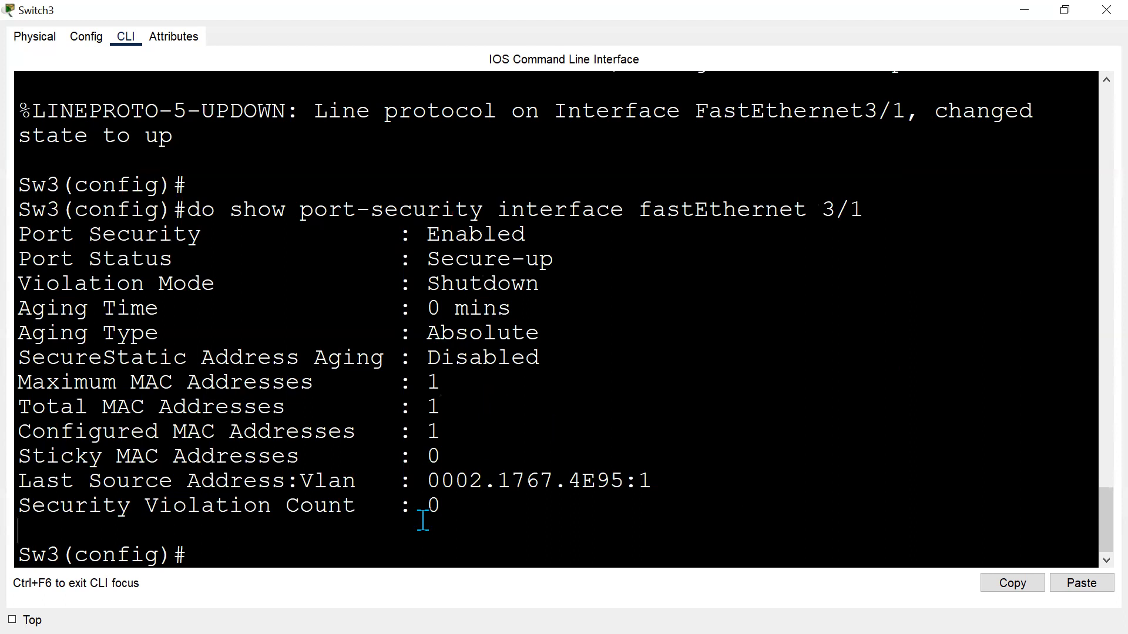
key("Return")
key("Return")
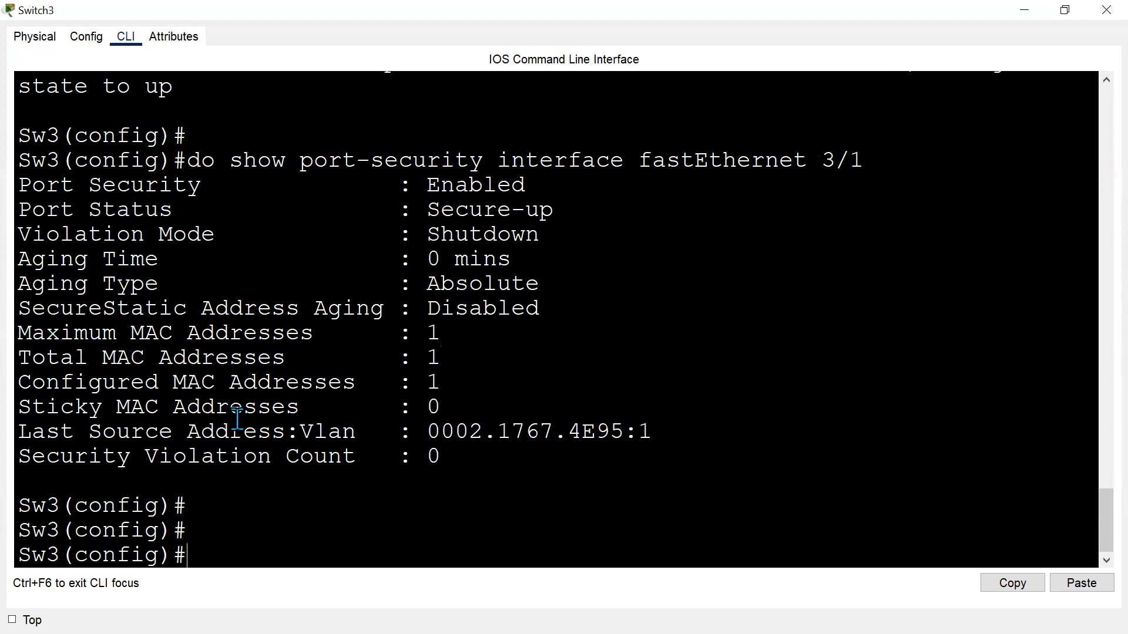
scroll(541, 370, "up", 2)
scroll(537, 382, "down", 2)
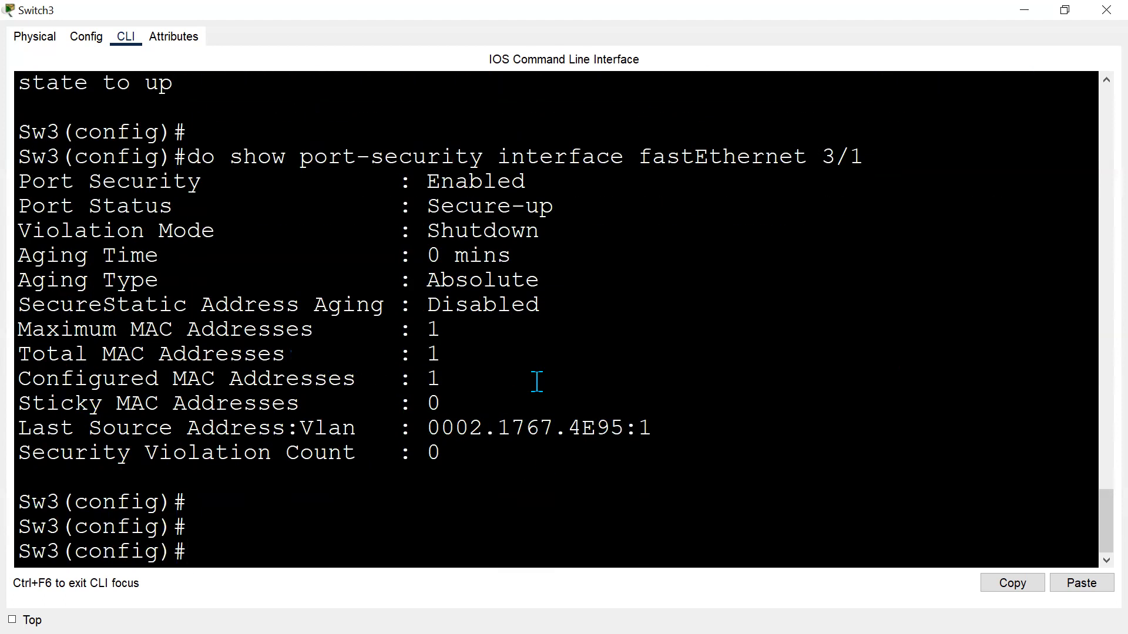
key("Return")
key("Return")
key("Return")
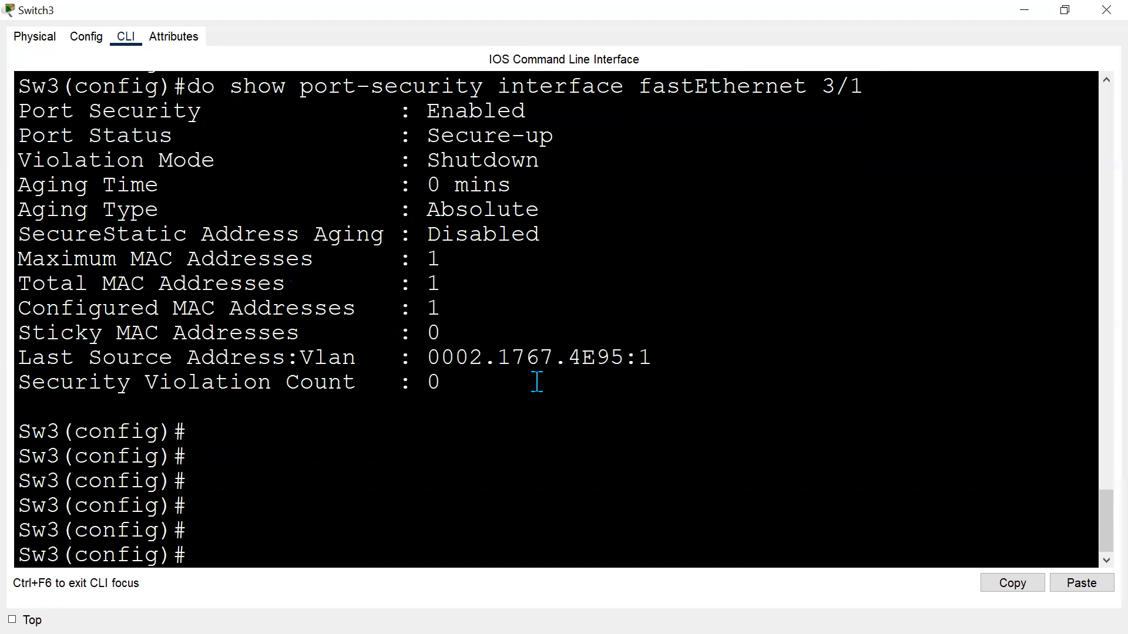
Switch to the Packet Tracer topology and delete the link between Switch3 and PC4.
key("alt+Tab")
key("alt+Tab")
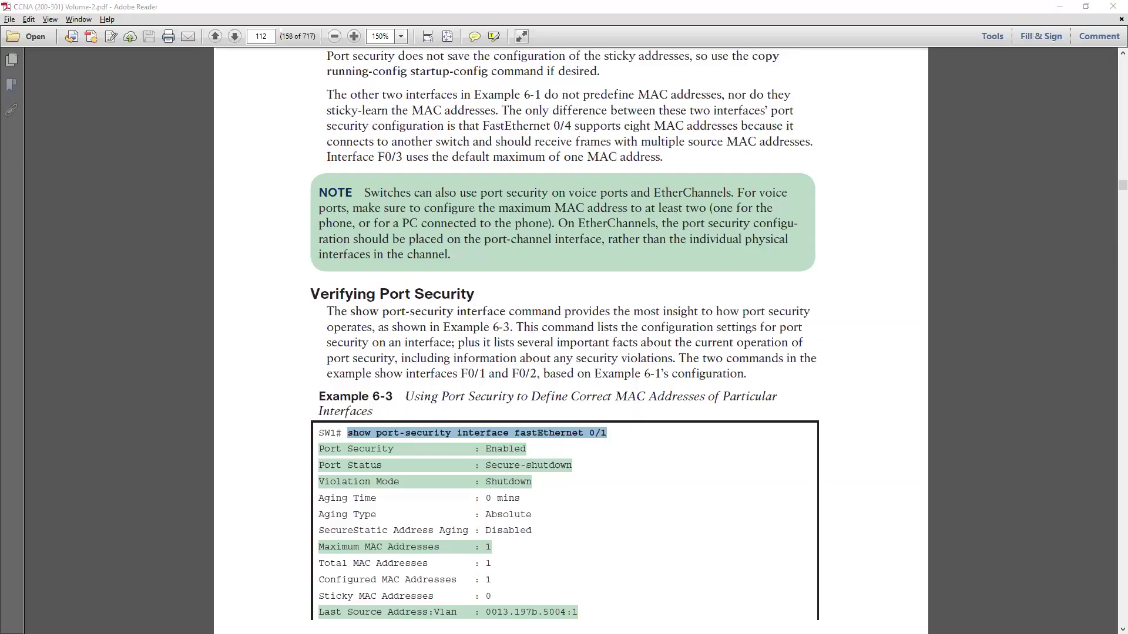
key("alt+Tab")
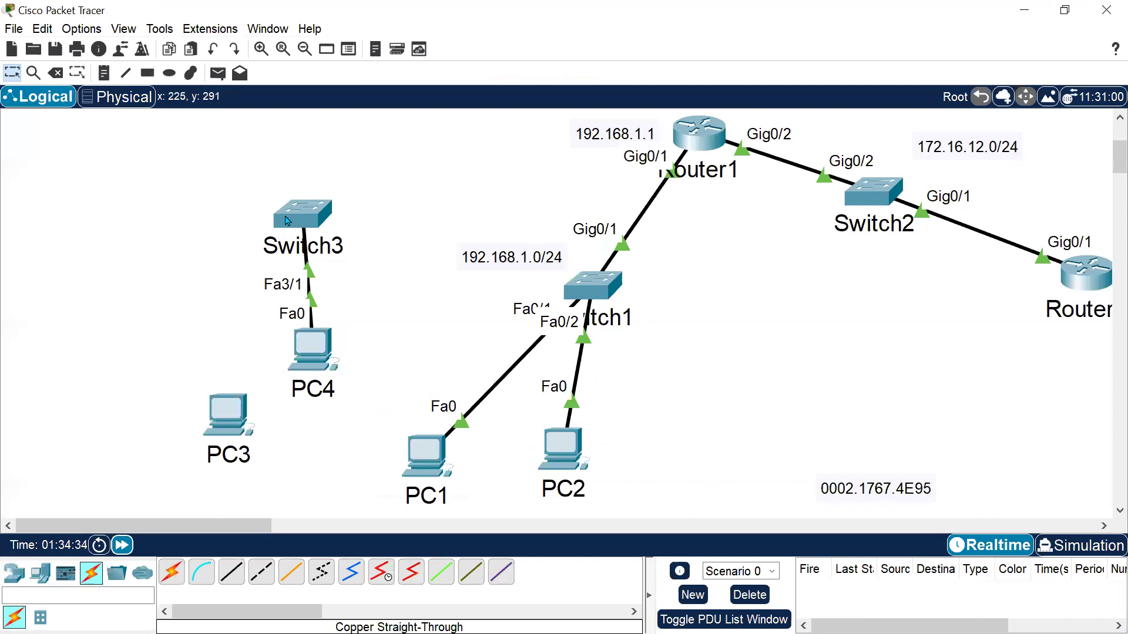
left_click(55, 73)
left_click(311, 292)
key("Escape")
Rearrange Switch3, PC3 and PC4 on the workspace, placing PC4 and PC3 beside Switch3.
left_click_drag(292, 241, 169, 268)
left_click_drag(226, 415, 280, 293)
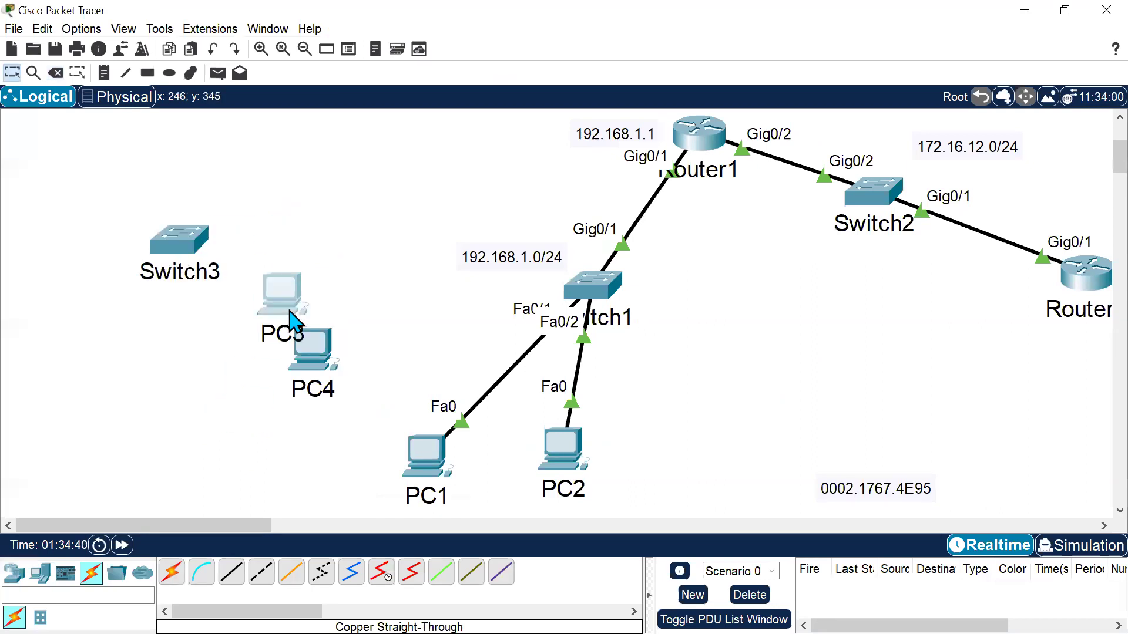
left_click_drag(320, 408, 316, 435)
left_click_drag(294, 323, 383, 372)
left_click_drag(299, 405, 309, 264)
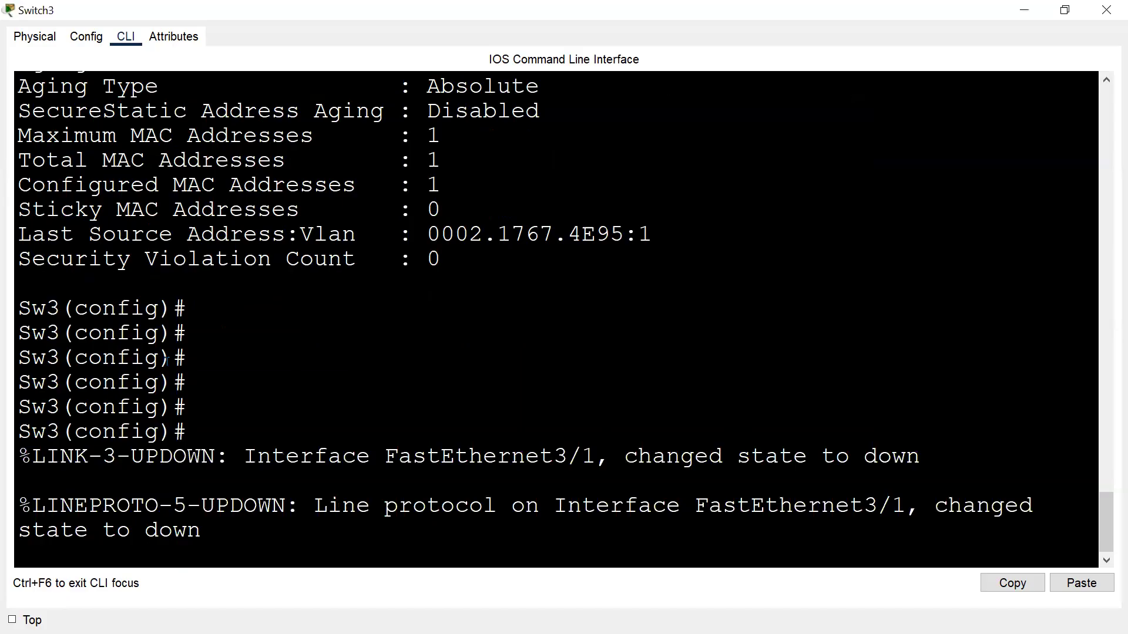
left_click_drag(319, 448, 325, 447)
key("Return")
key("Return")
key("alt+Tab")
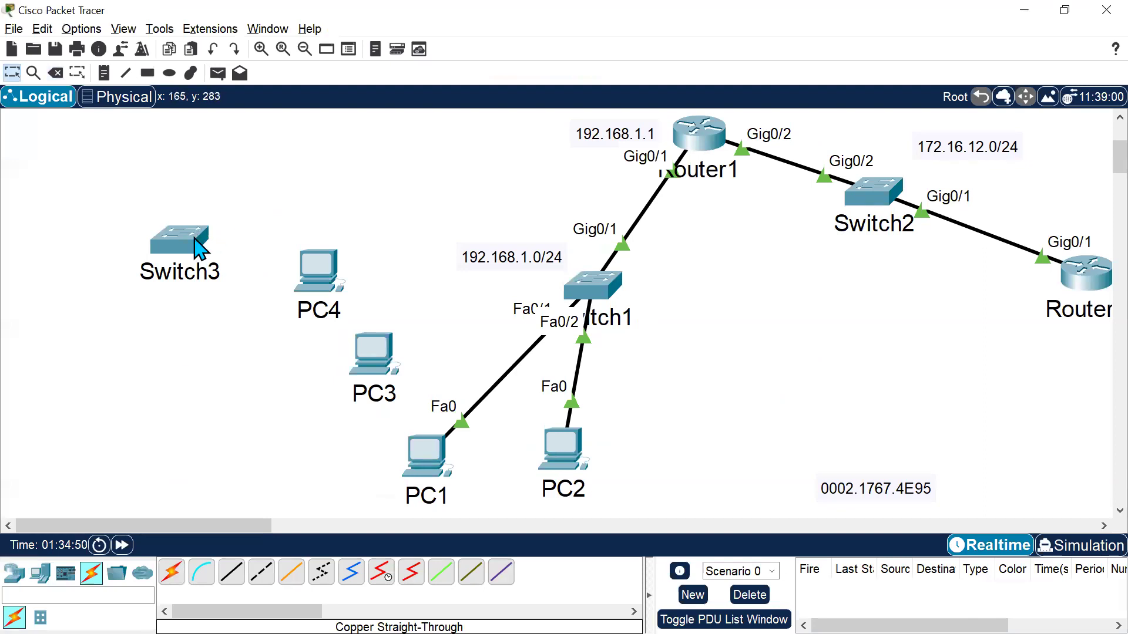
mouse_move(196, 241)
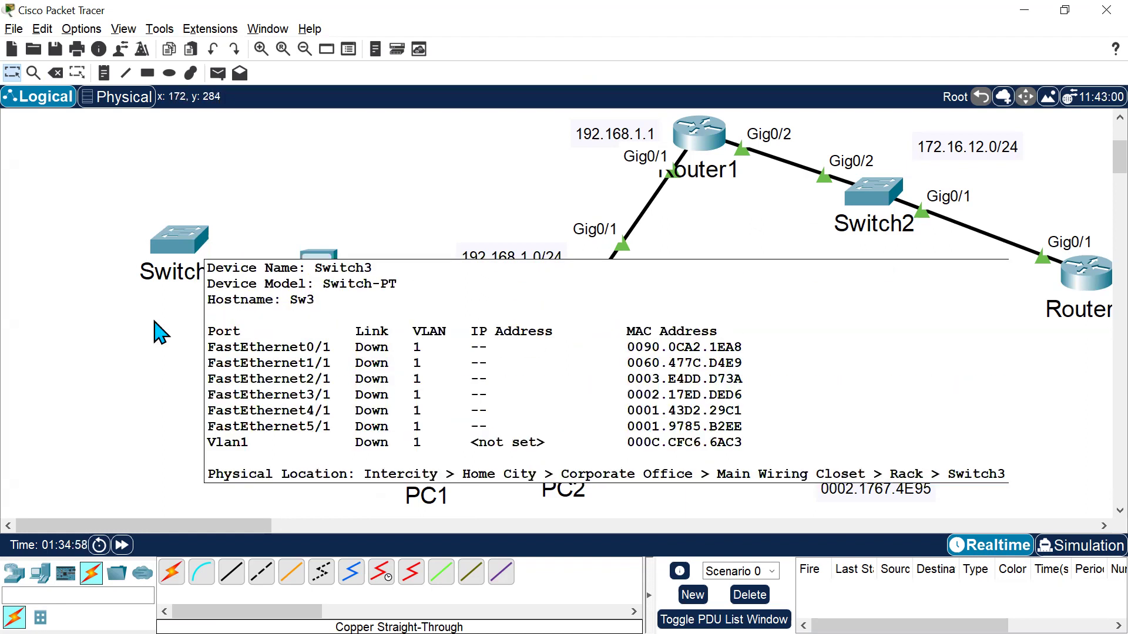
left_click(231, 572)
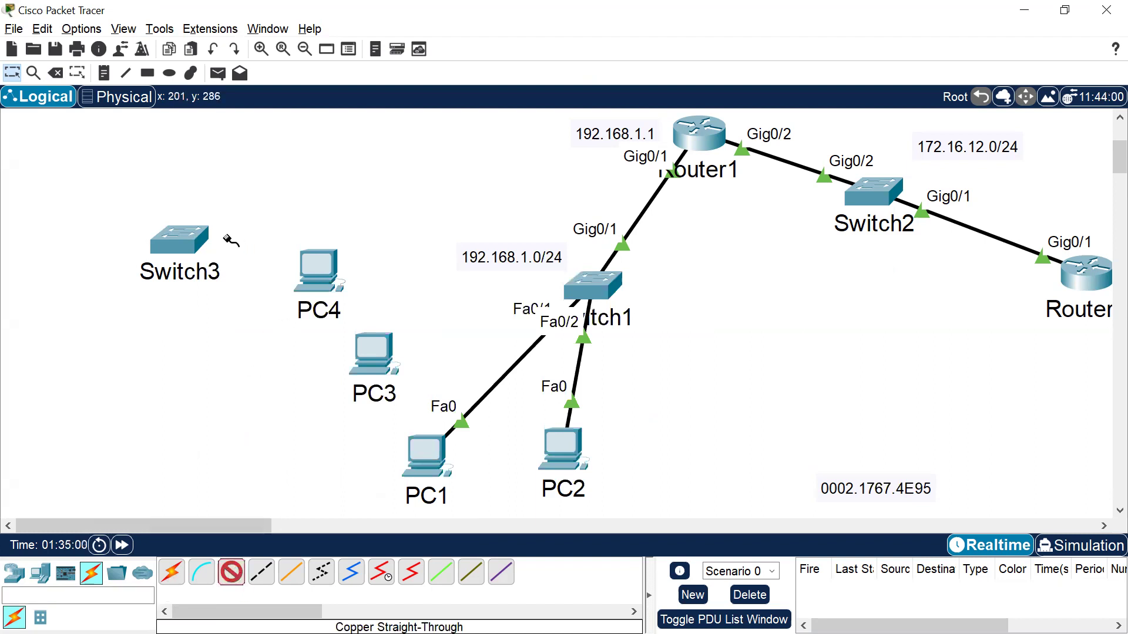
left_click(191, 242)
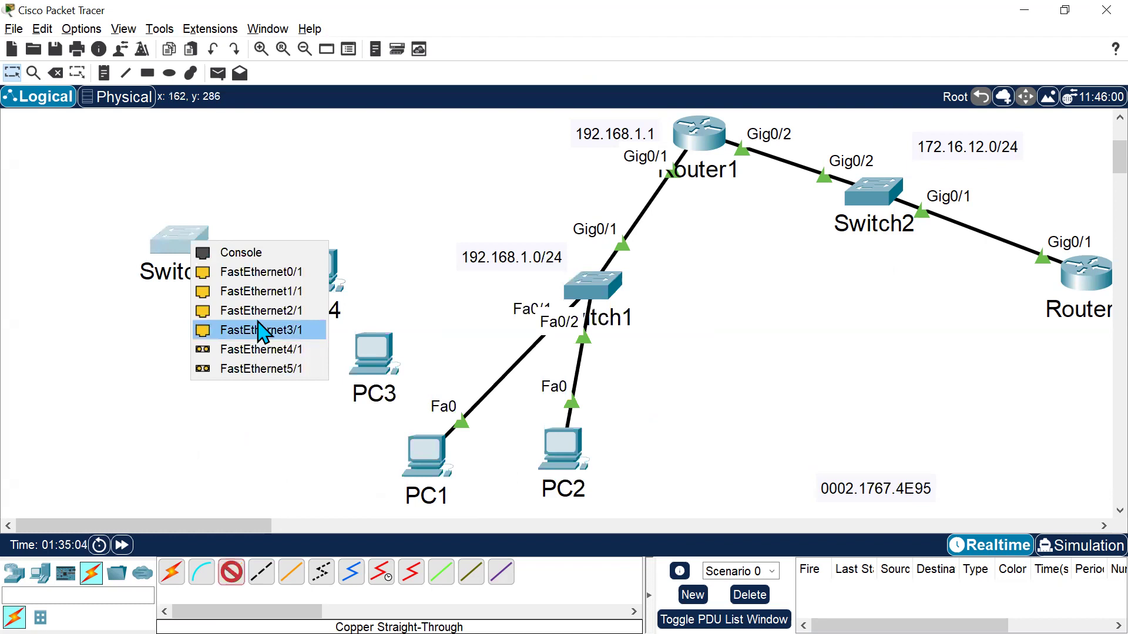
key("Escape")
key("Escape")
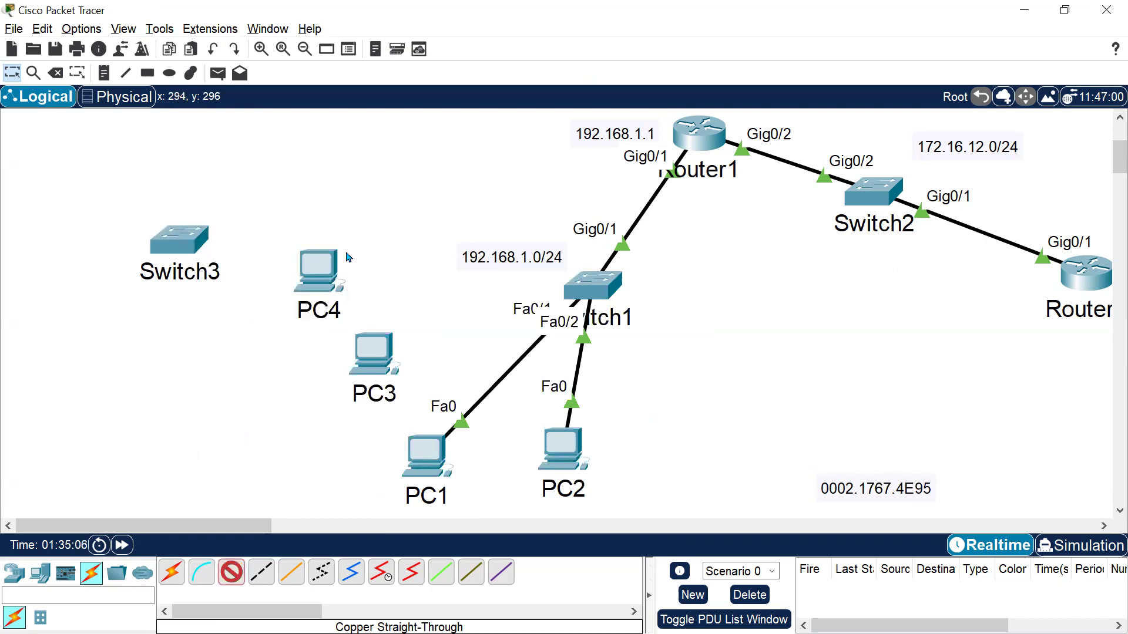
In Sw3's CLI, enter interface FastEthernet 2/1 and set it to switchport mode access.
key("alt+Tab")
key("Return")
key("Return")
type("int fa ")
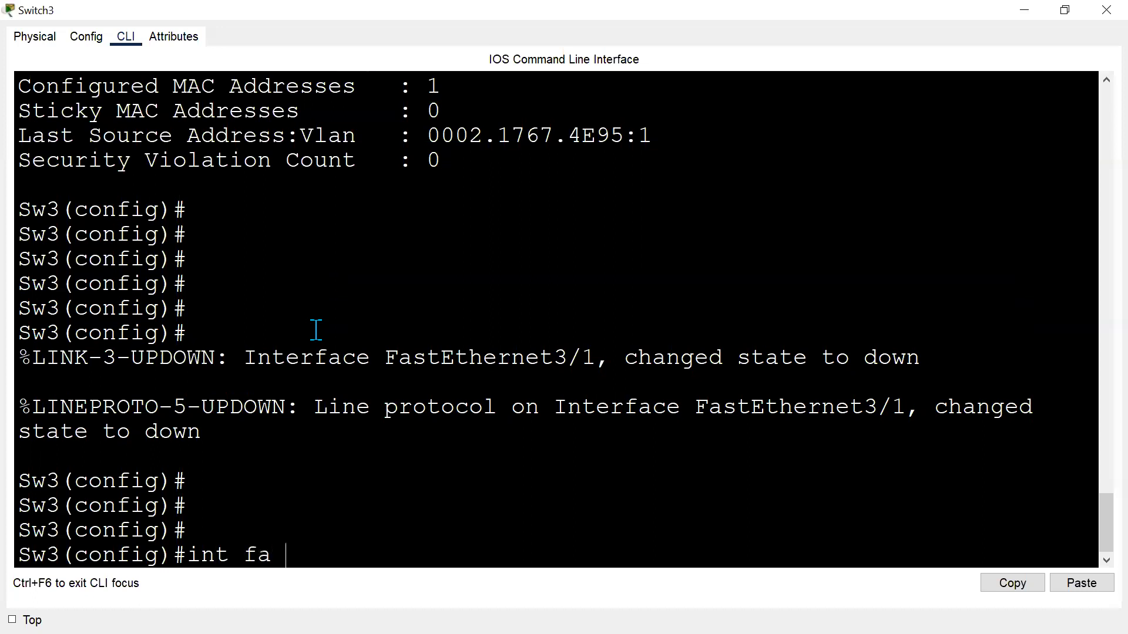
type("2/1")
key("Return")
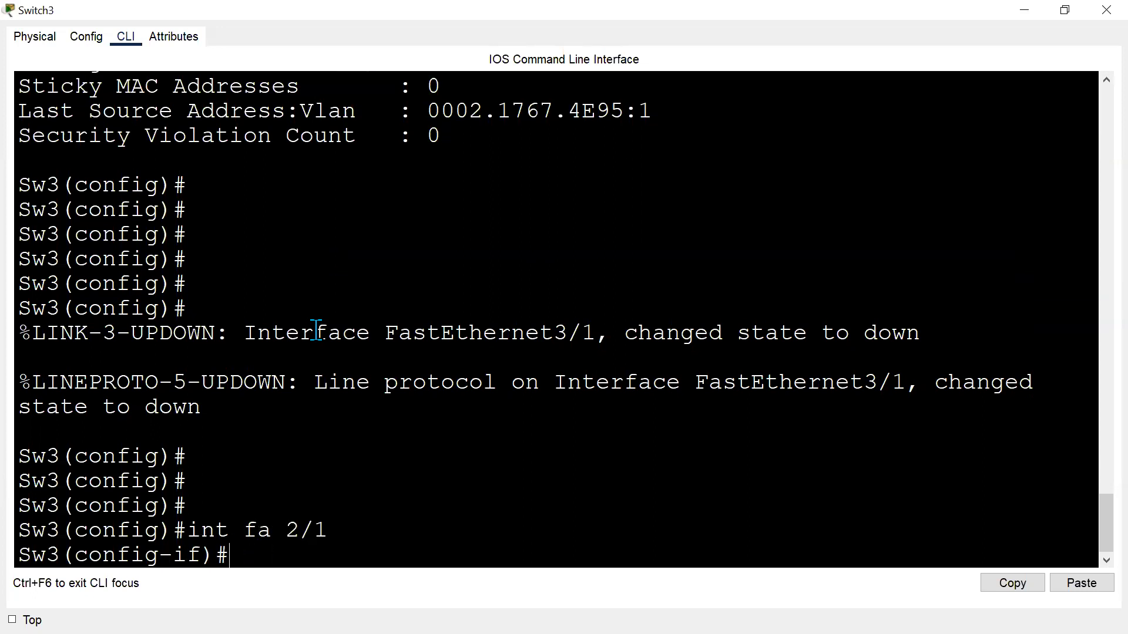
type("swi")
key("Tab")
type("mo")
key("Tab")
type("acc")
key("Tab")
Enable switchport port-security on interface Fa2/1.
key("Return")
type("swi")
key("Tab")
type("po")
key("Tab")
key("Return")
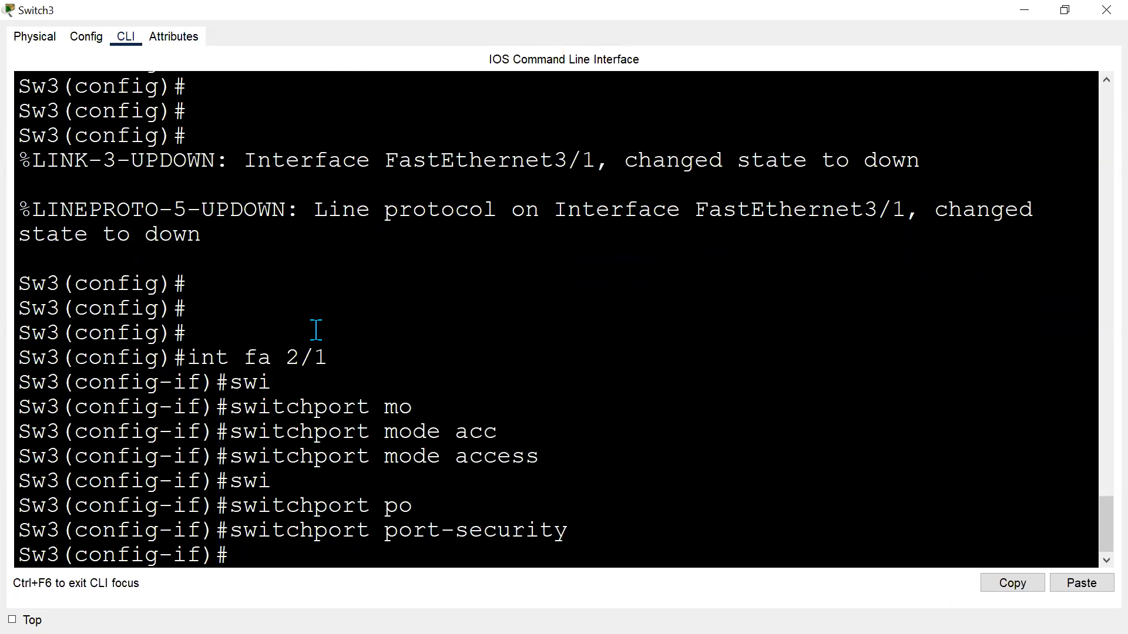
key("Return")
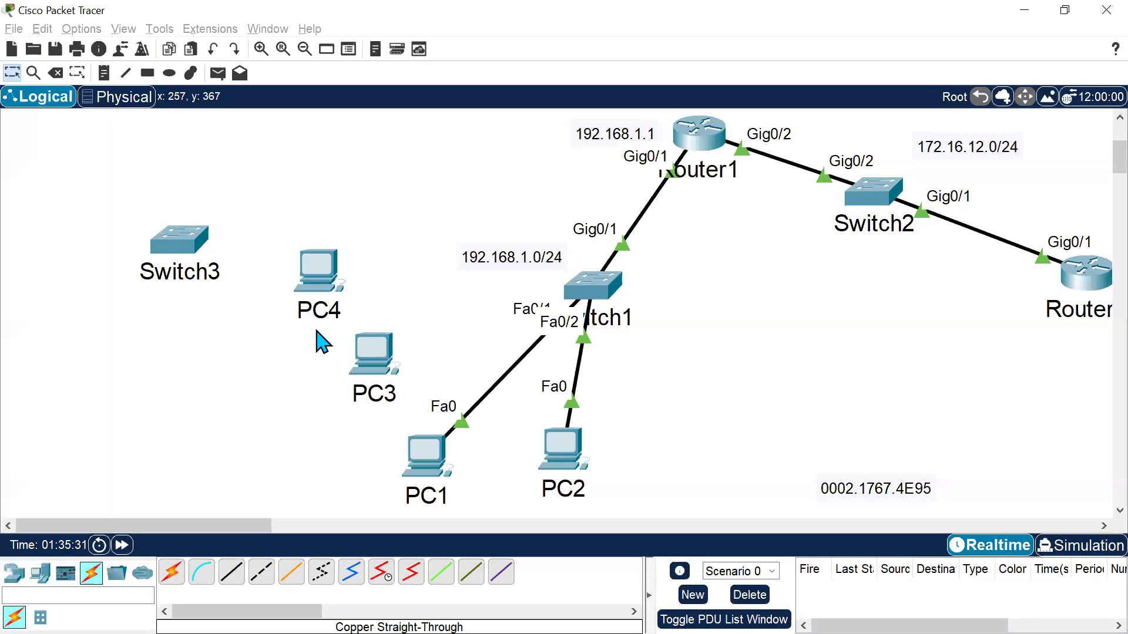
Reposition PC4 and PC3 on the topology workspace near Switch3.
left_click_drag(335, 294, 312, 252)
left_click_drag(361, 359, 259, 360)
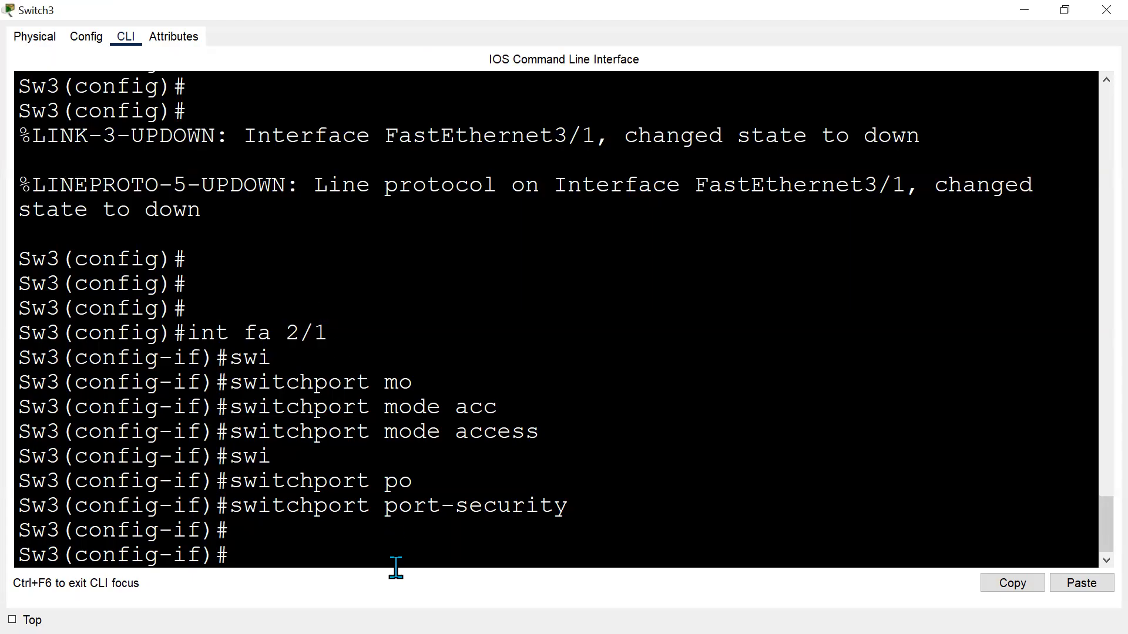
Check the mac-address options and configure switchport port-security mac-address sticky on Fa2/1.
key("Up")
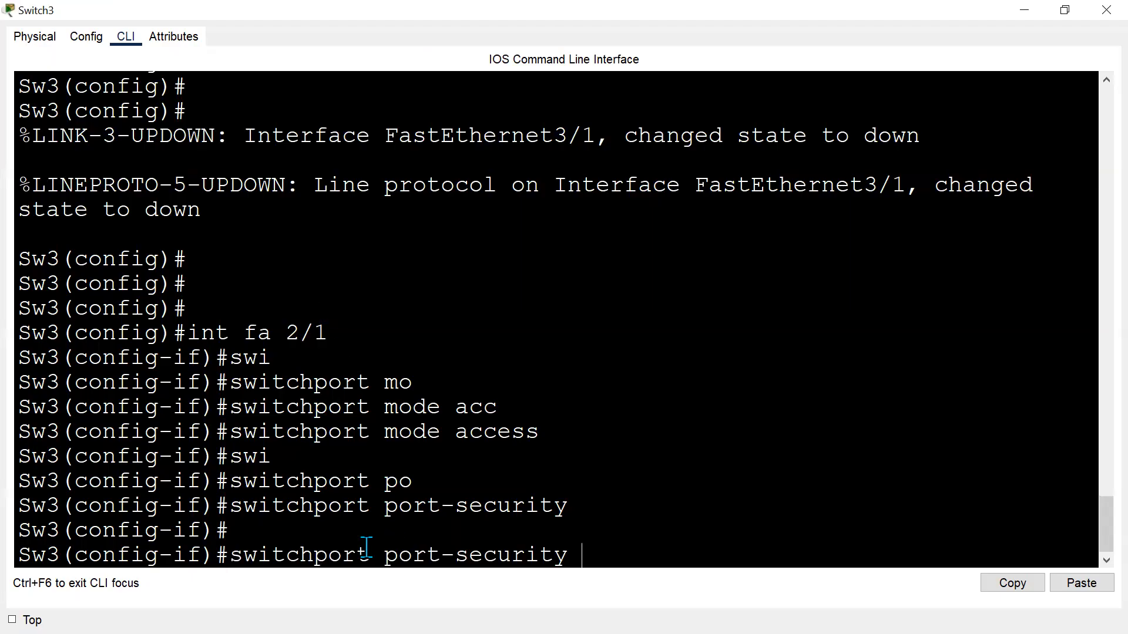
key("Tab")
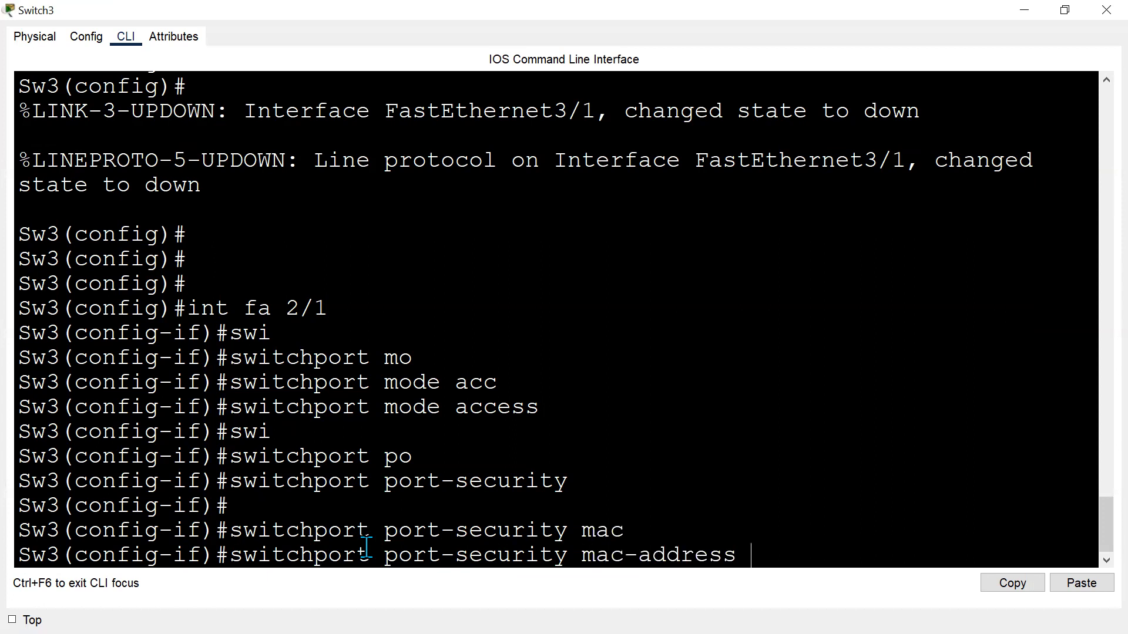
type("?")
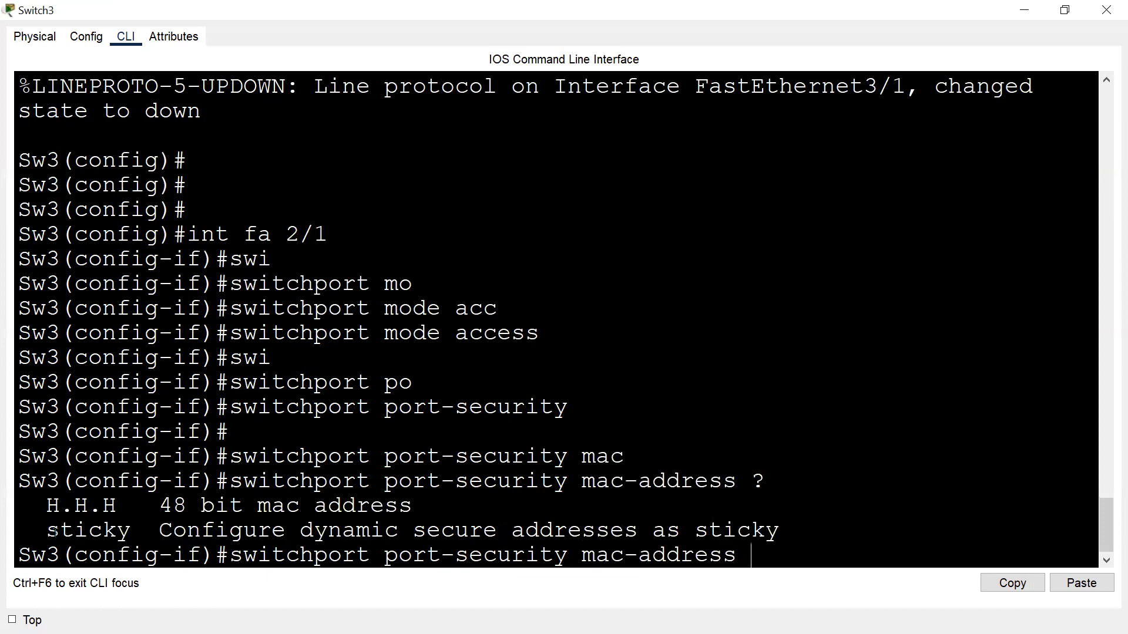
left_click_drag(47, 531, 155, 535)
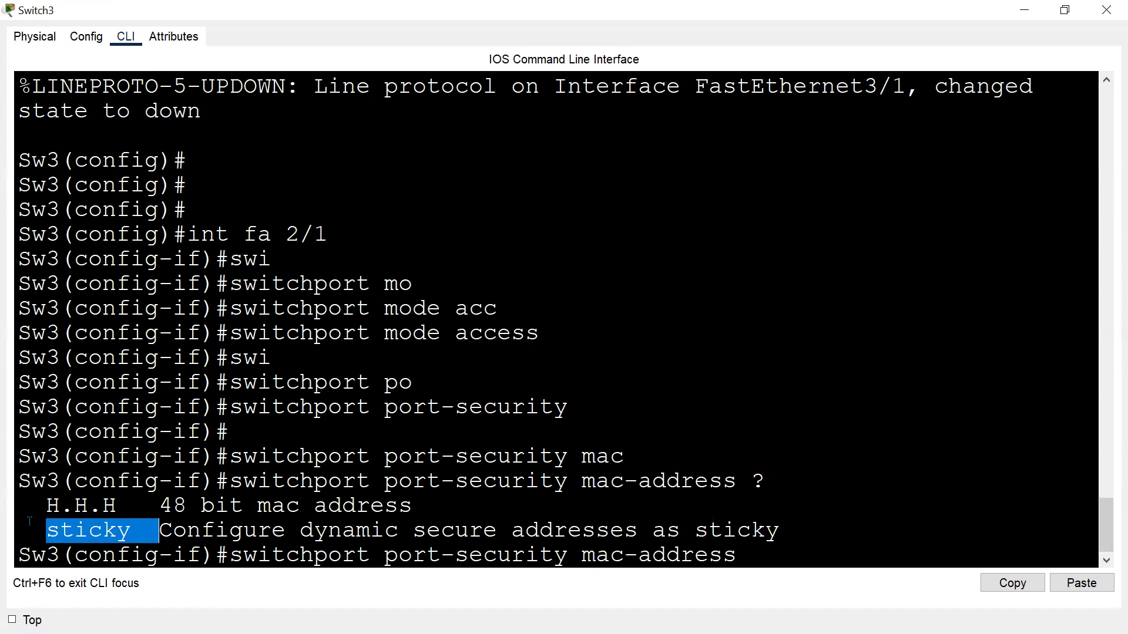
left_click(116, 510)
left_click_drag(47, 506, 443, 508)
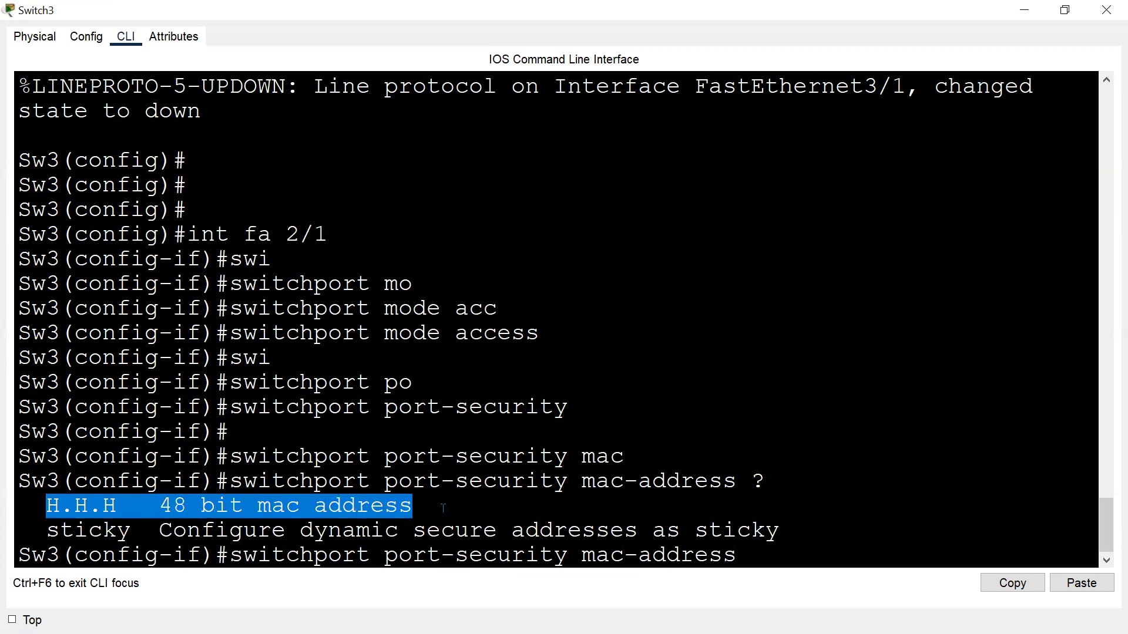
left_click_drag(33, 530, 769, 531)
left_click(839, 546)
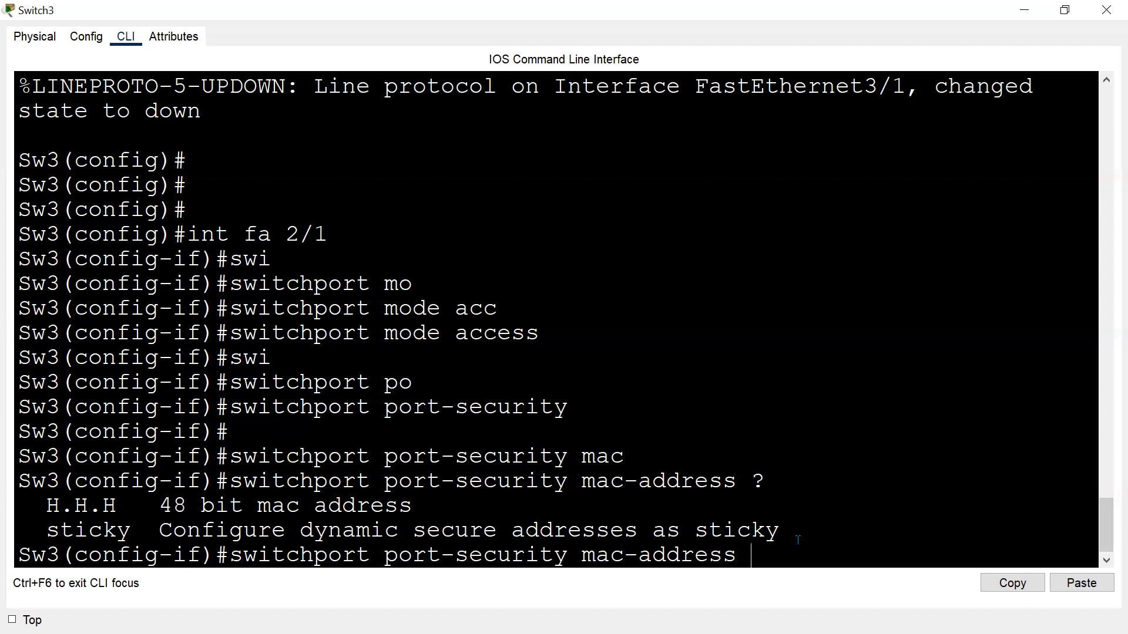
type("sr")
key("Tab")
key("BackSpace")
type("t")
key("Tab")
key("Return")
key("Return")
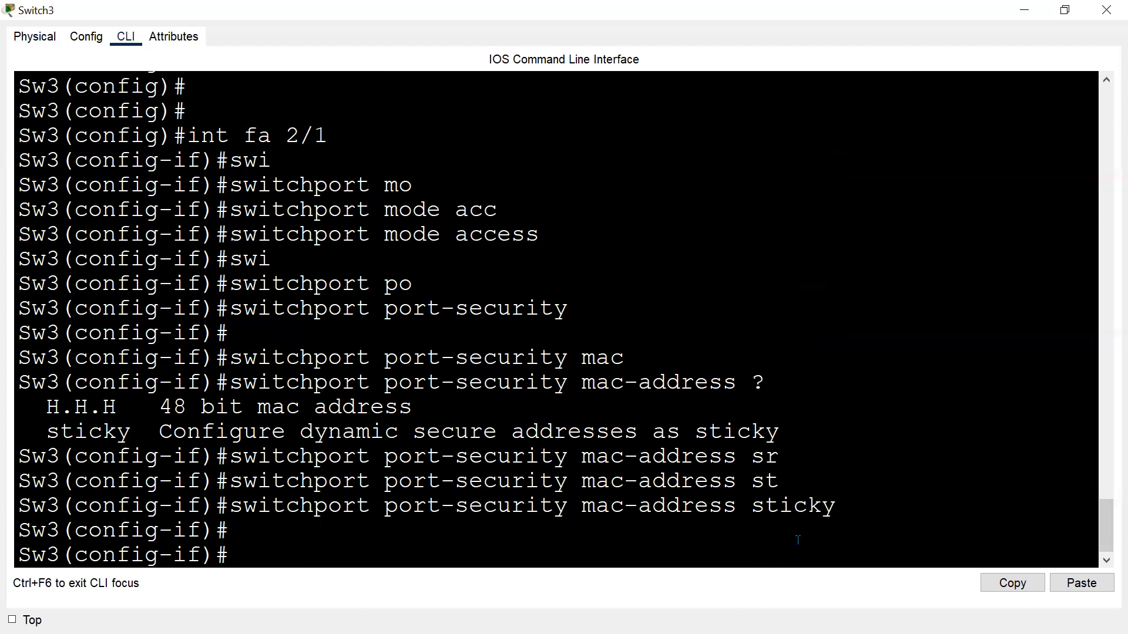
Set the port-security violation mode on Fa2/1 to shutdown.
key("Up")
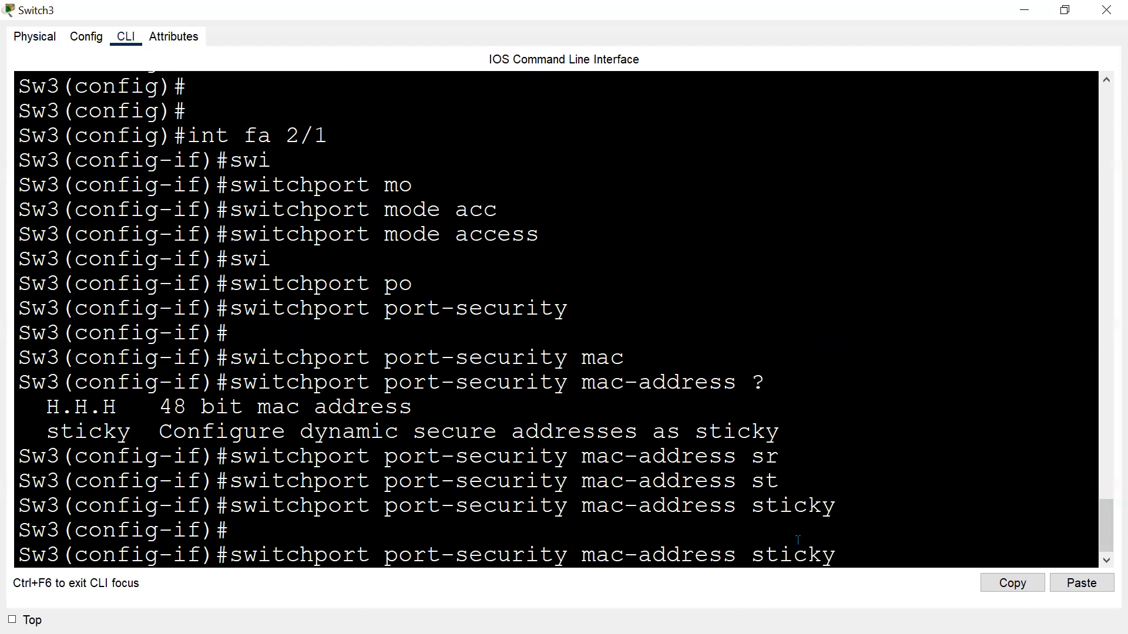
key("BackSpace")
key("BackSpace")
key("BackSpace")
key("BackSpace")
key("BackSpace")
key("BackSpace")
key("BackSpace")
key("BackSpace")
key("BackSpace")
key("BackSpace")
key("BackSpace")
key("BackSpace")
key("BackSpace")
key("BackSpace")
key("BackSpace")
key("BackSpace")
key("BackSpace")
key("BackSpace")
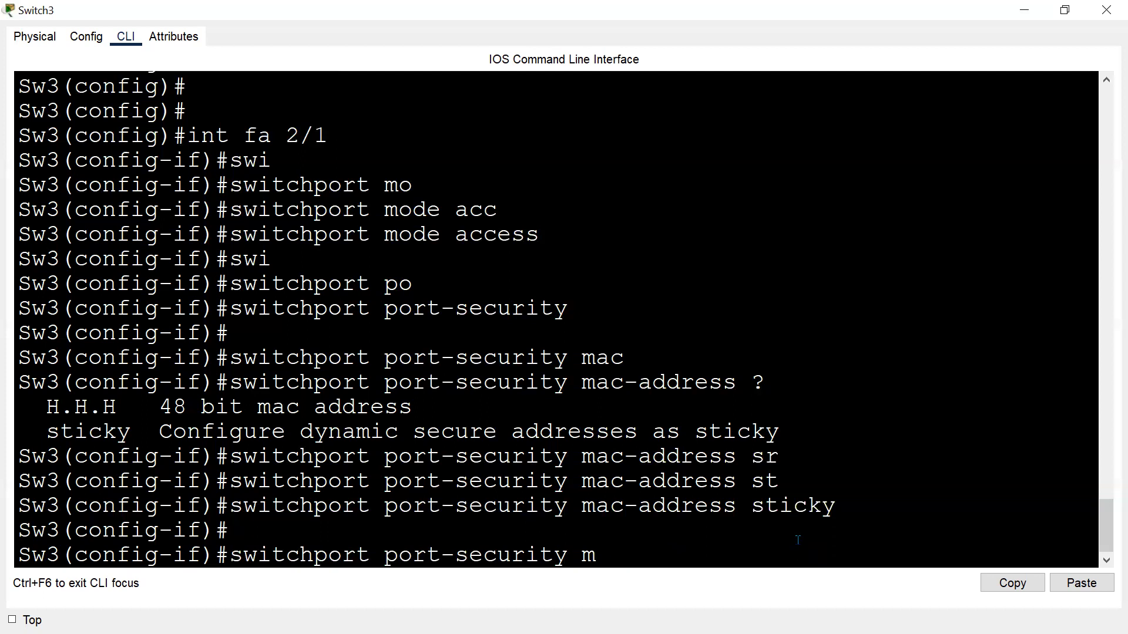
type("vi")
key("Tab")
type("sh")
key("Tab")
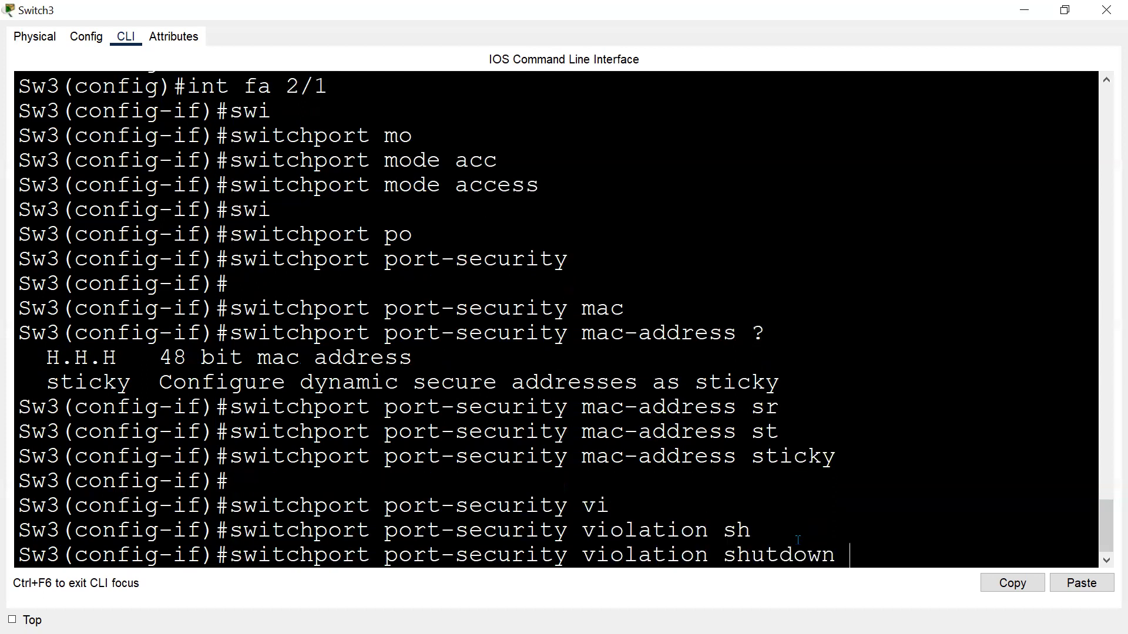
key("Return")
key("Return")
key("Return")
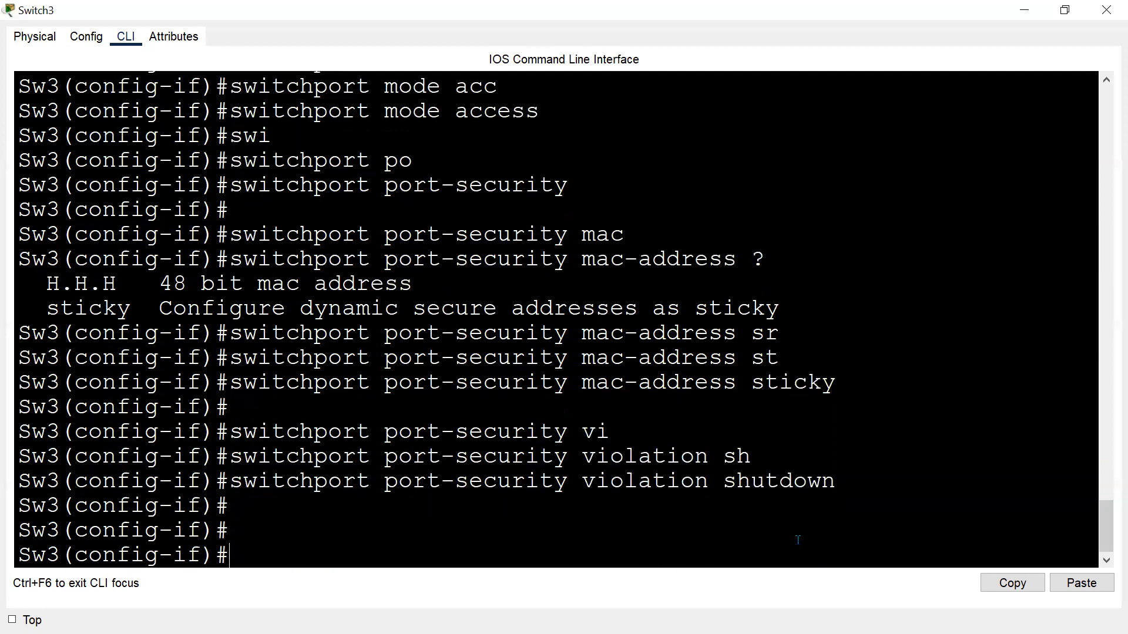
Run do show port-security interface fastEthernet 2/1 and highlight the total and configured MAC address lines.
key("Up")
key("Up")
key("Up")
key("Up")
key("Up")
key("Up")
key("BackSpace")
key("BackSpace")
key("BackSpace")
type("2/1")
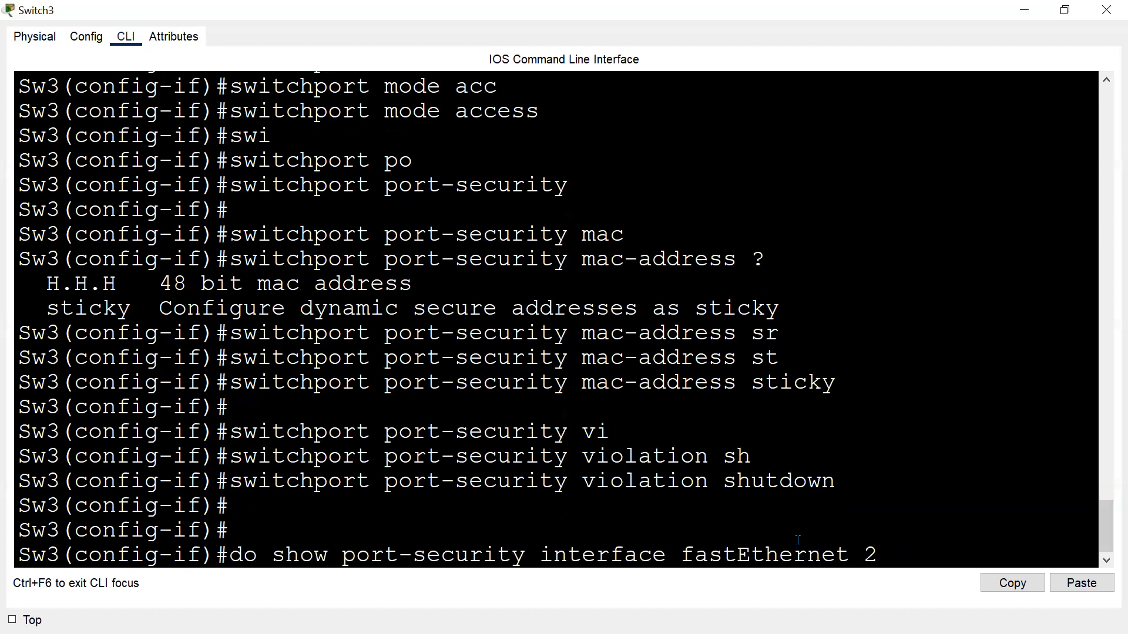
key("Return")
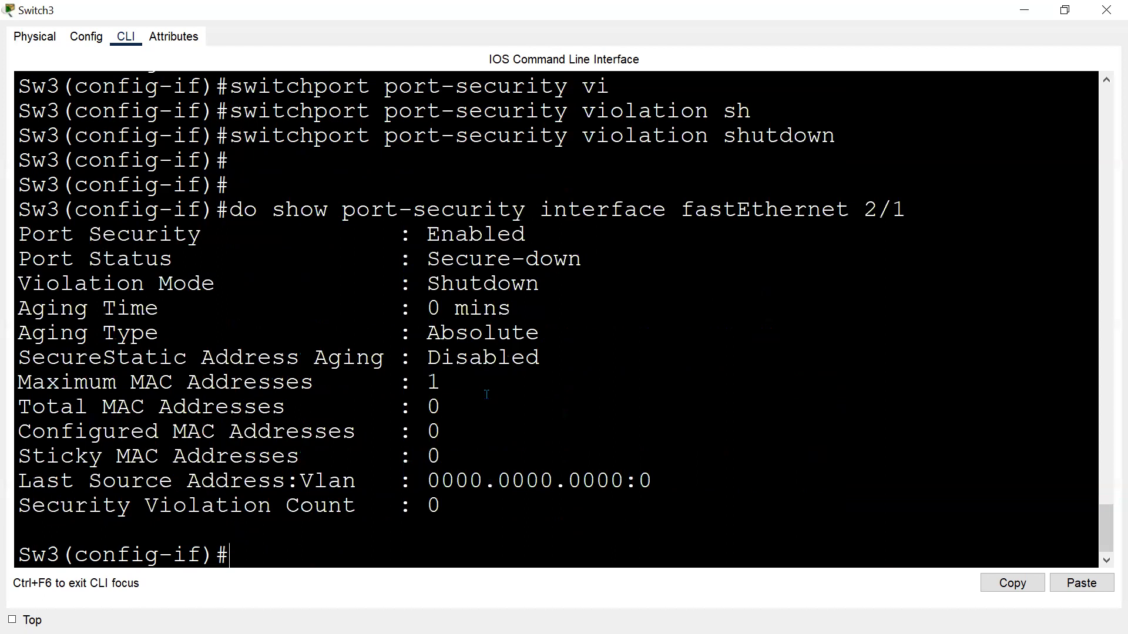
left_click_drag(170, 386, 450, 377)
left_click_drag(118, 411, 452, 437)
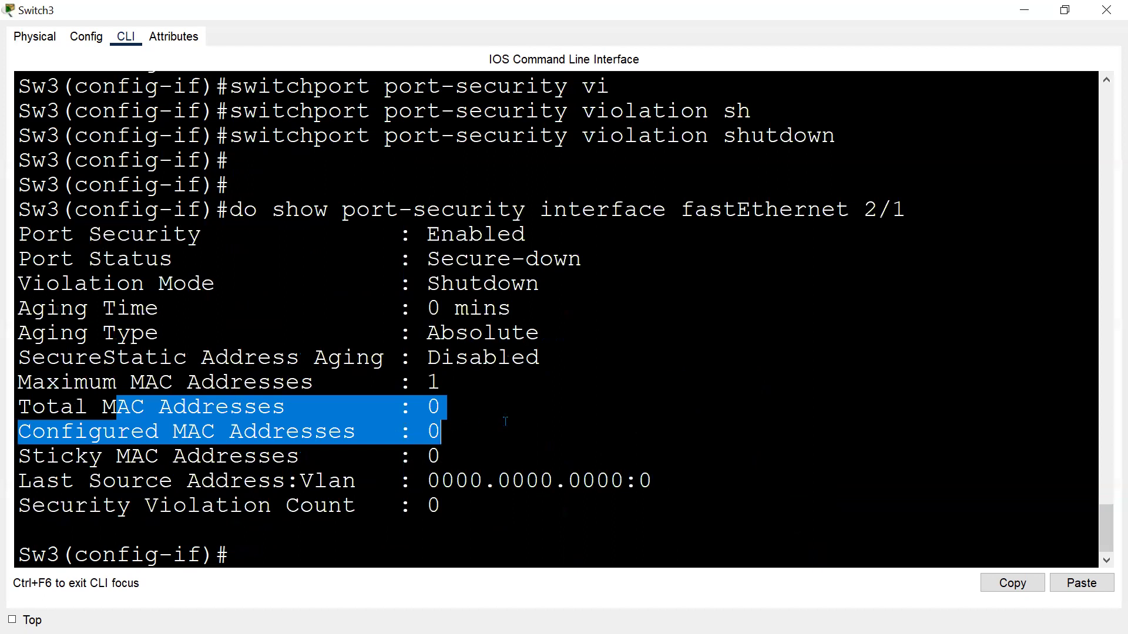
Connect PC4's Fa0 to Switch3's Fa2/1 with a copper straight-through cable and fast-forward time.
key("alt+Tab")
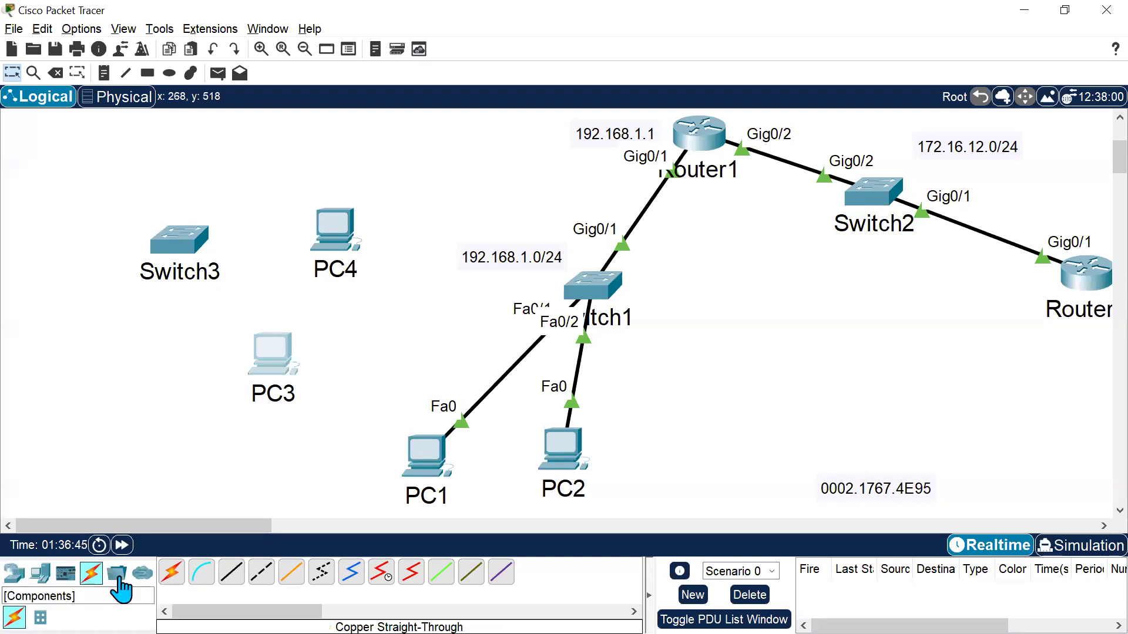
left_click(231, 572)
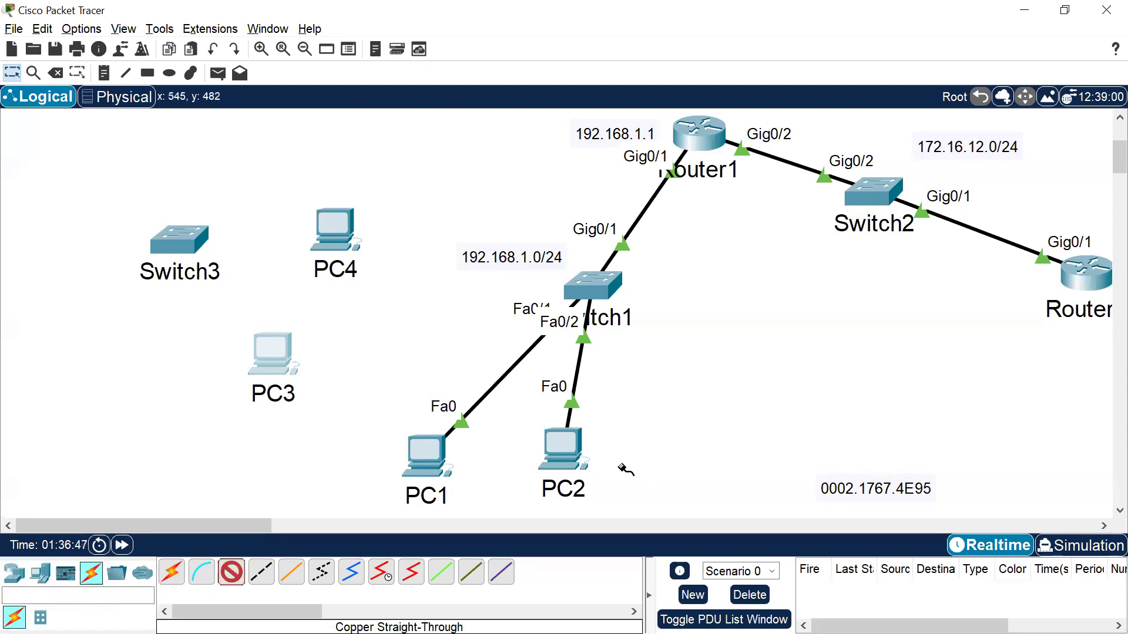
left_click(333, 229)
left_click(414, 297)
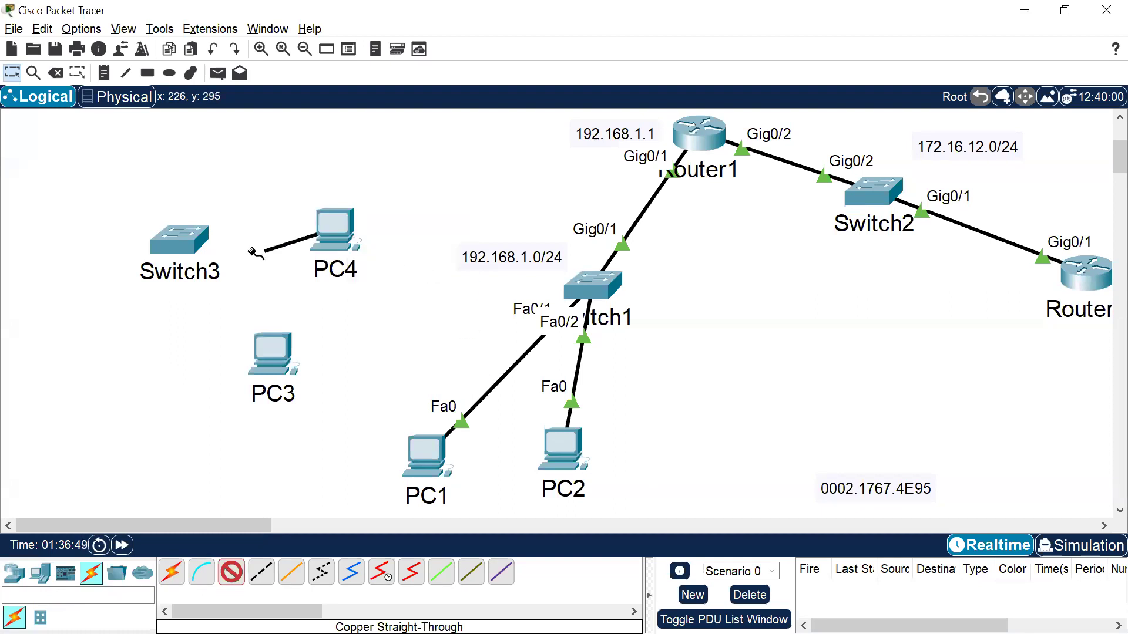
left_click(195, 244)
left_click(259, 312)
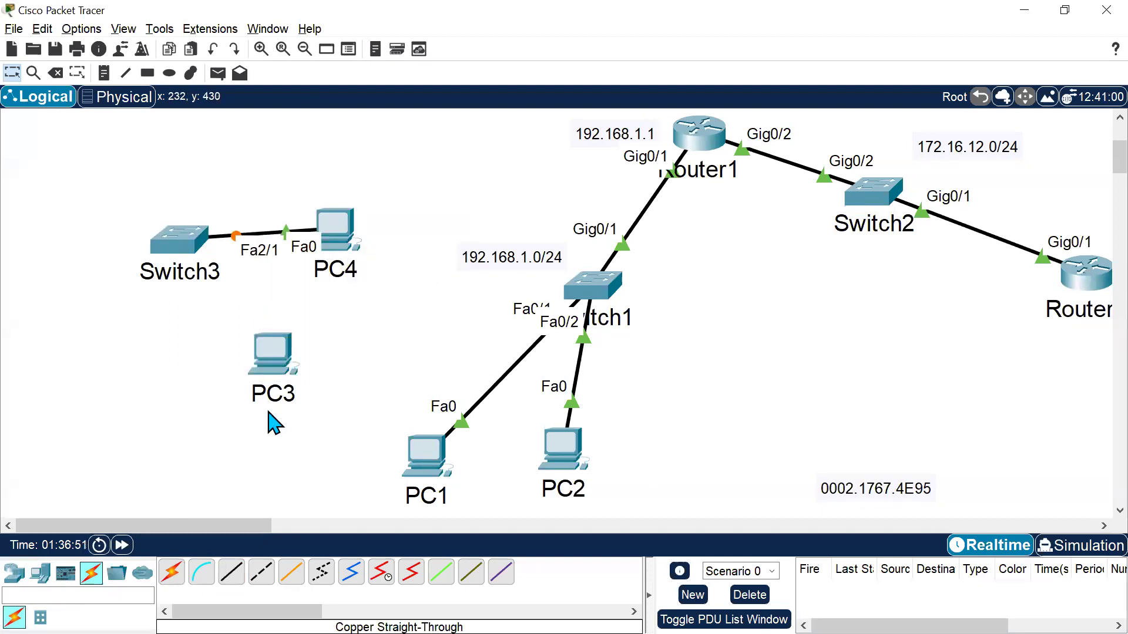
left_click(122, 546)
left_click(127, 547)
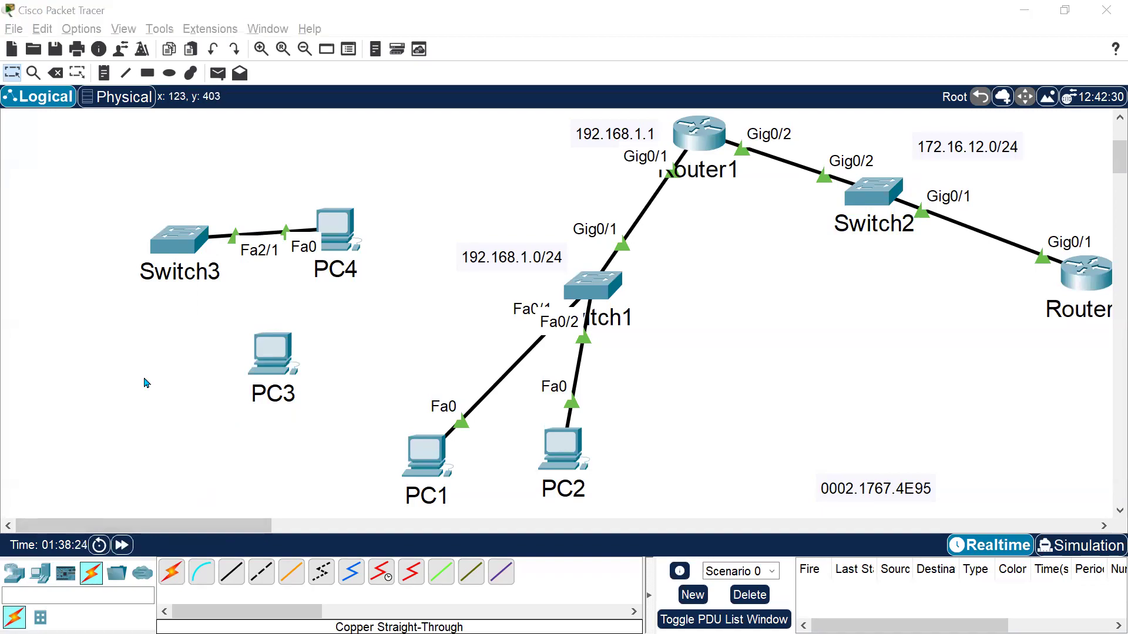
Return to Sw3's CLI and rerun the port-security show command for Fa2/1 to check the port status.
key("alt+Tab")
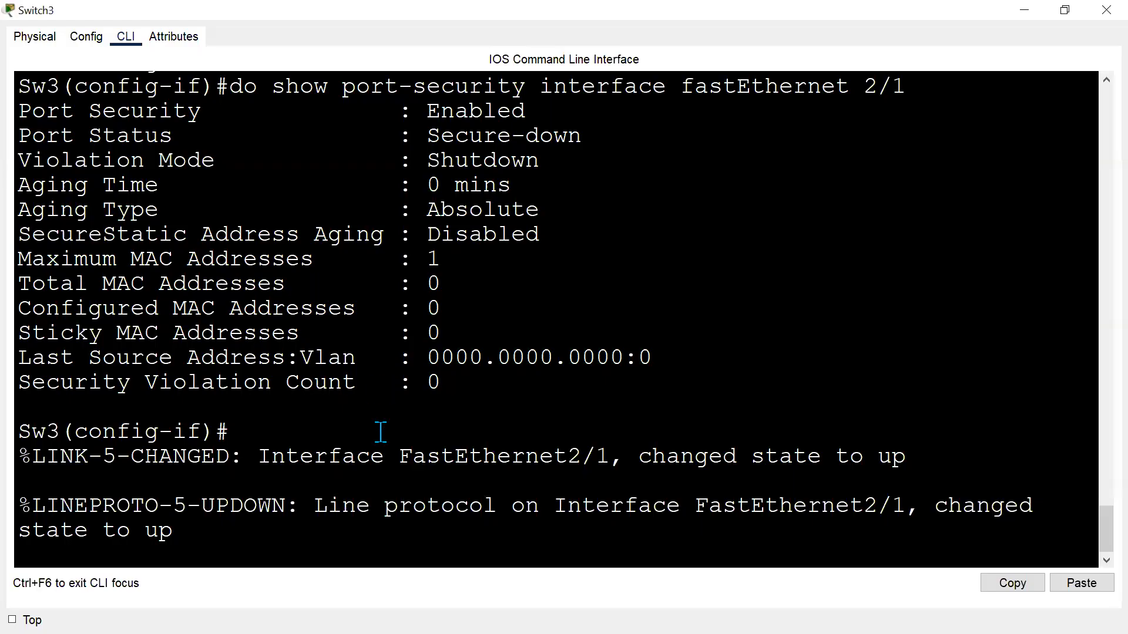
key("Return")
key("Up")
key("Return")
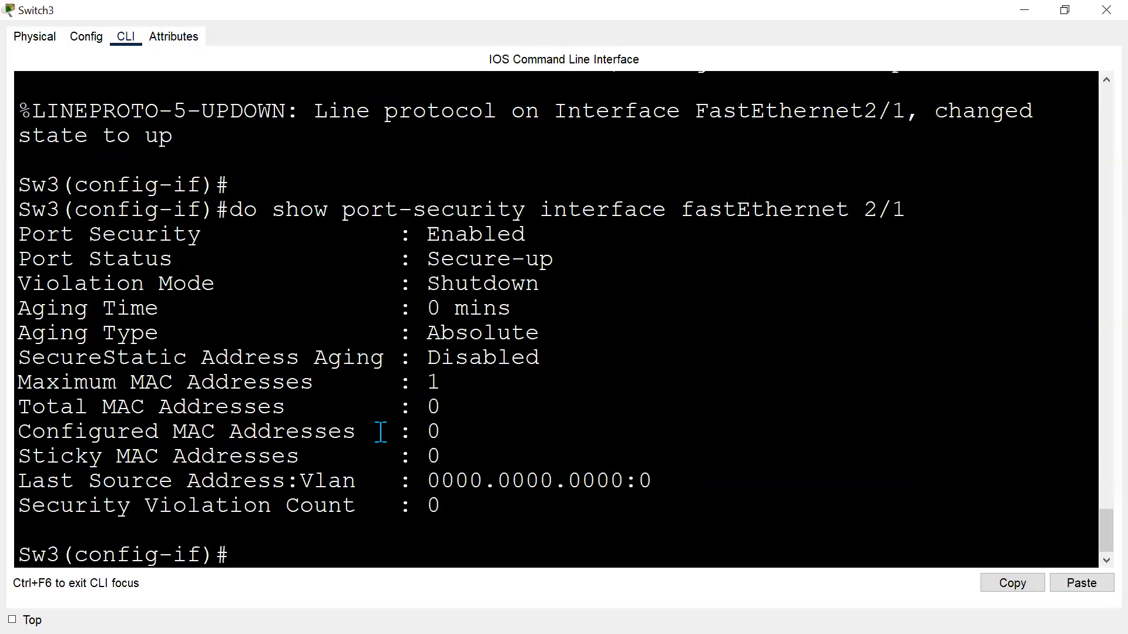
key("Return")
key("Return")
key("Up")
key("Return")
key("Return")
key("Return")
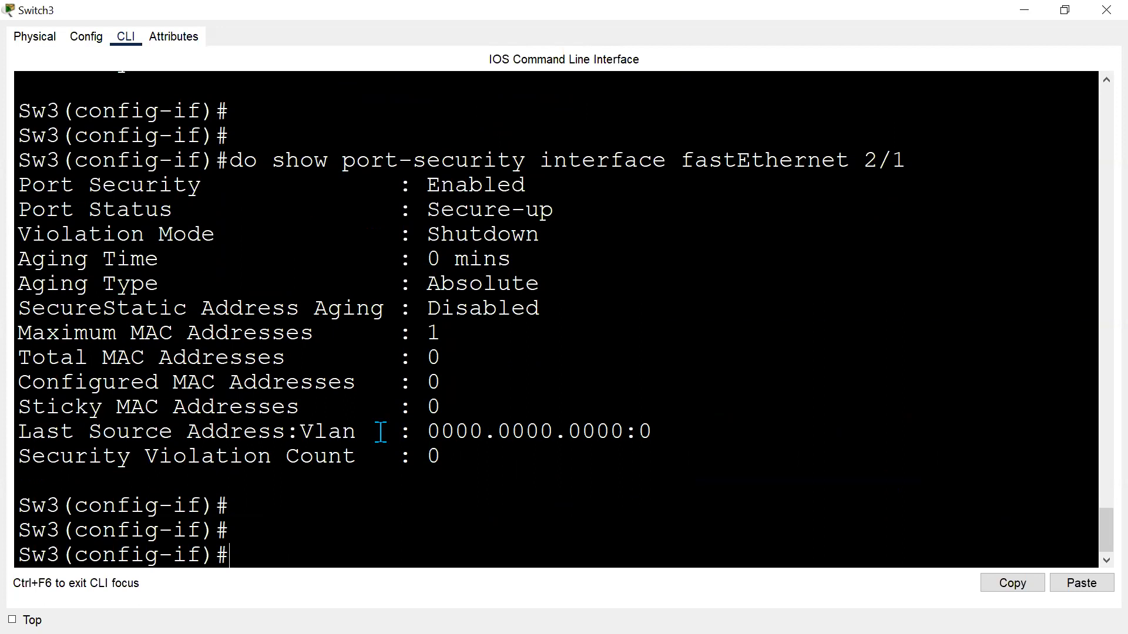
Remove a stray backslash from the recalled show command and rerun it for Fa2/1 a few times.
key("Up")
type("\\")
key("Return")
key("Return")
key("Return")
key("Return")
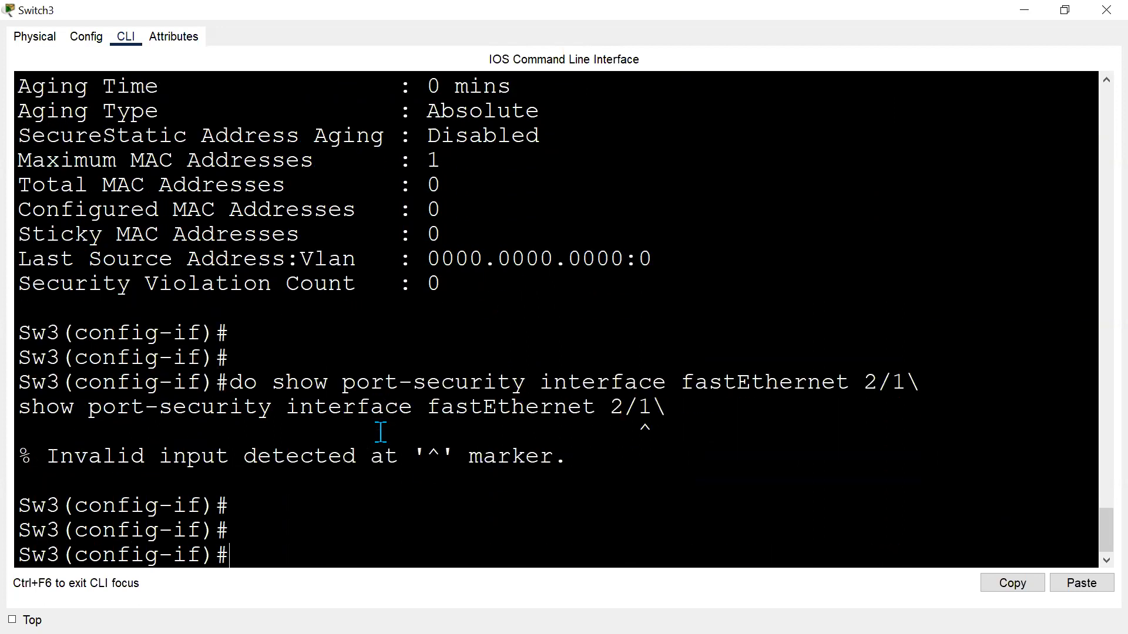
key("Up")
key("Return")
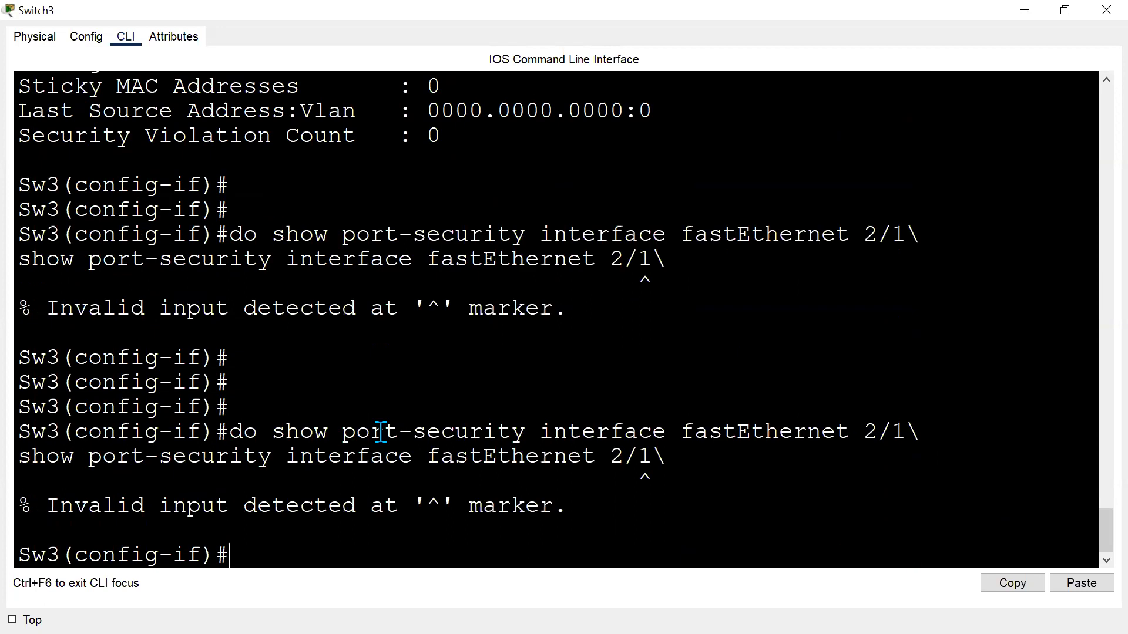
key("Up")
key("BackSpace")
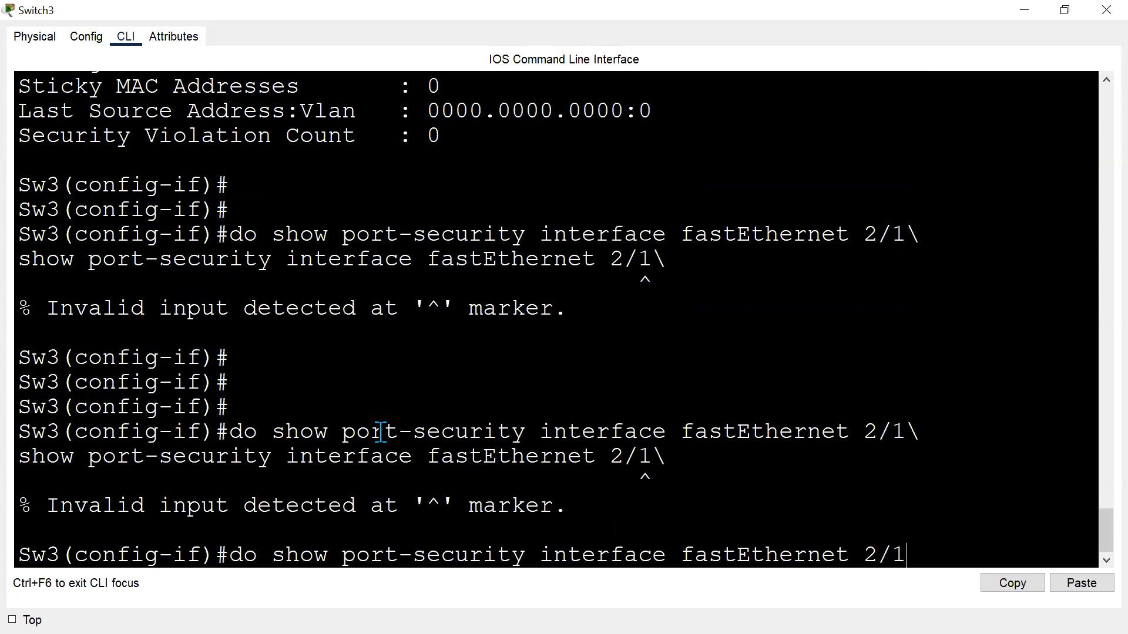
key("Return")
key("Return")
key("Return")
key("Return")
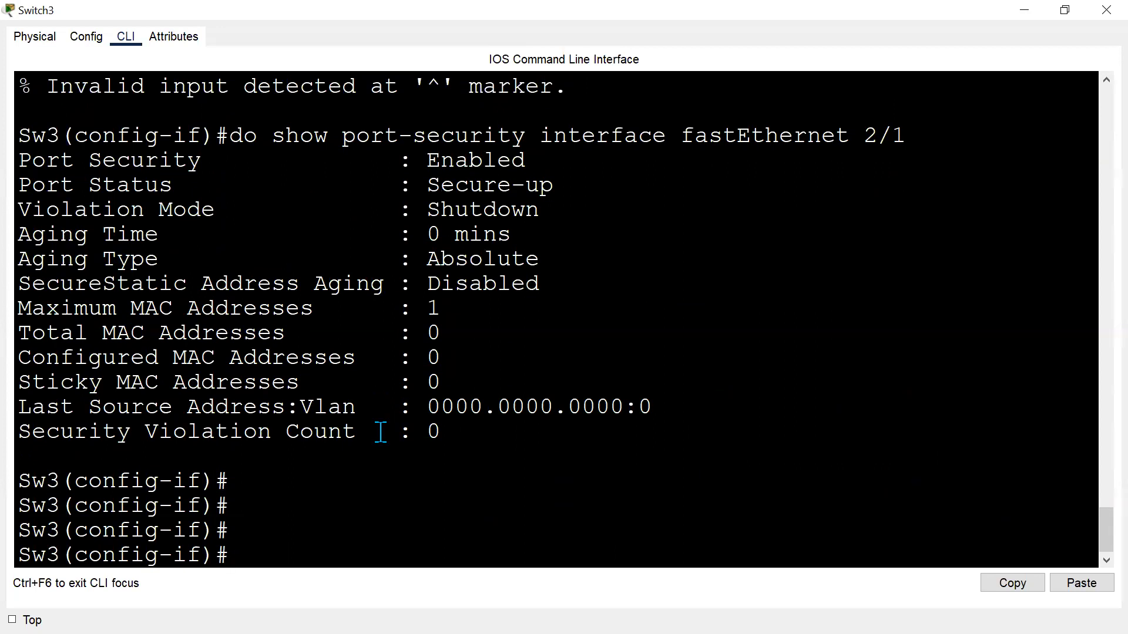
key("Up")
key("Return")
key("Return")
key("Return")
key("Return")
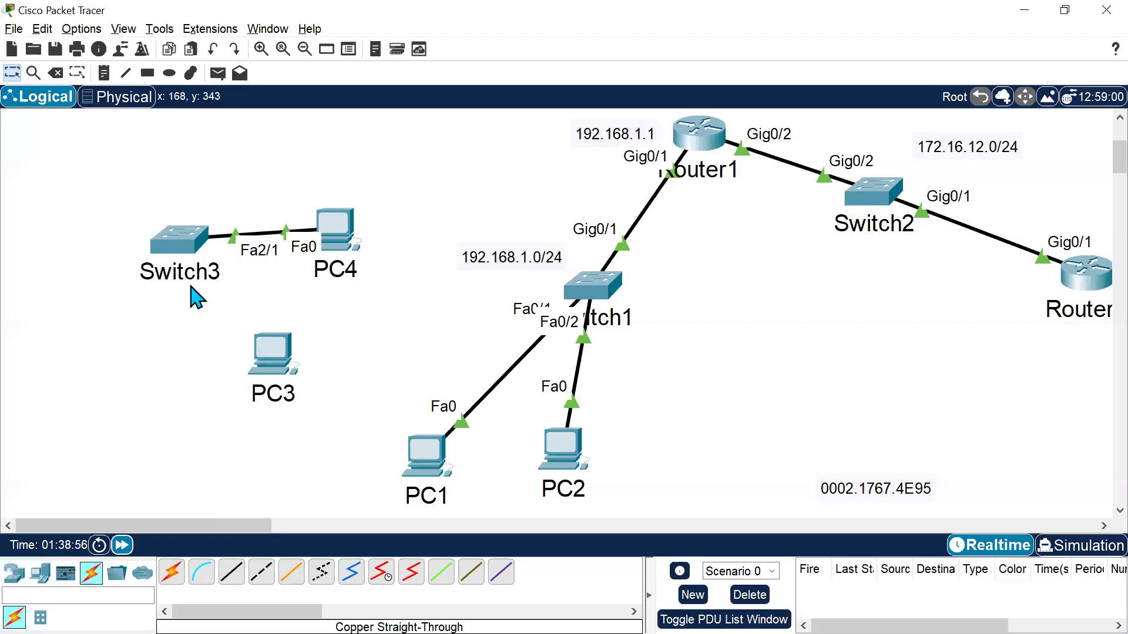
Delete the cable between Switch3 and PC4.
left_click(56, 73)
left_click(262, 242)
key("Escape")
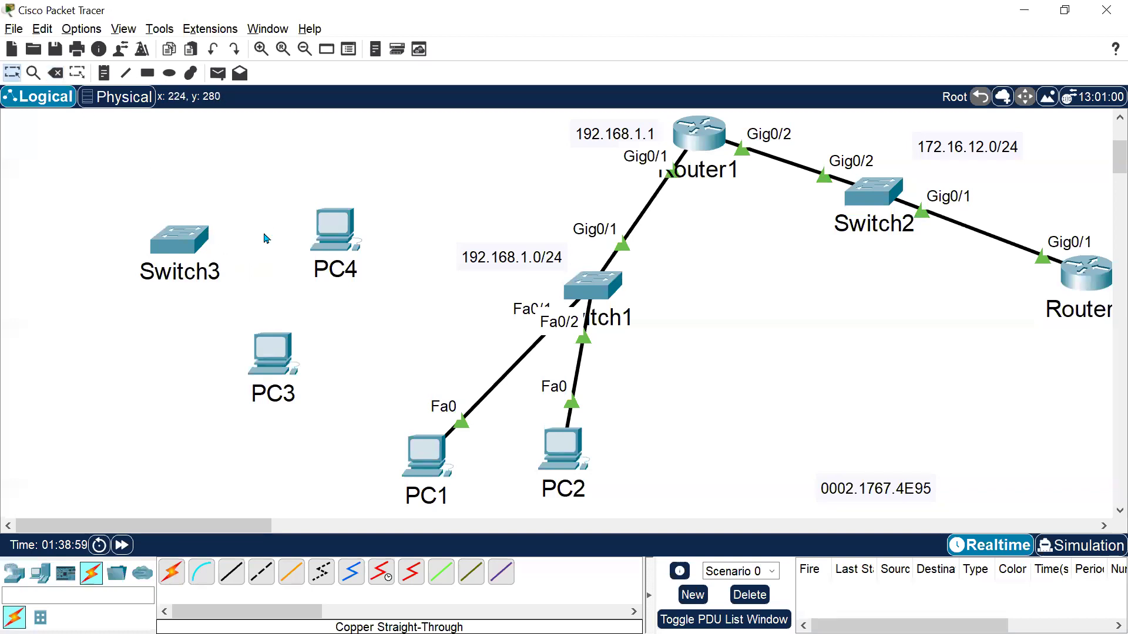
Reconnect PC4's Fa0 to Switch3's Fa2/1 with a copper straight-through cable and fast-forward time.
left_click(231, 571)
left_click(347, 224)
key("Escape")
left_click(200, 243)
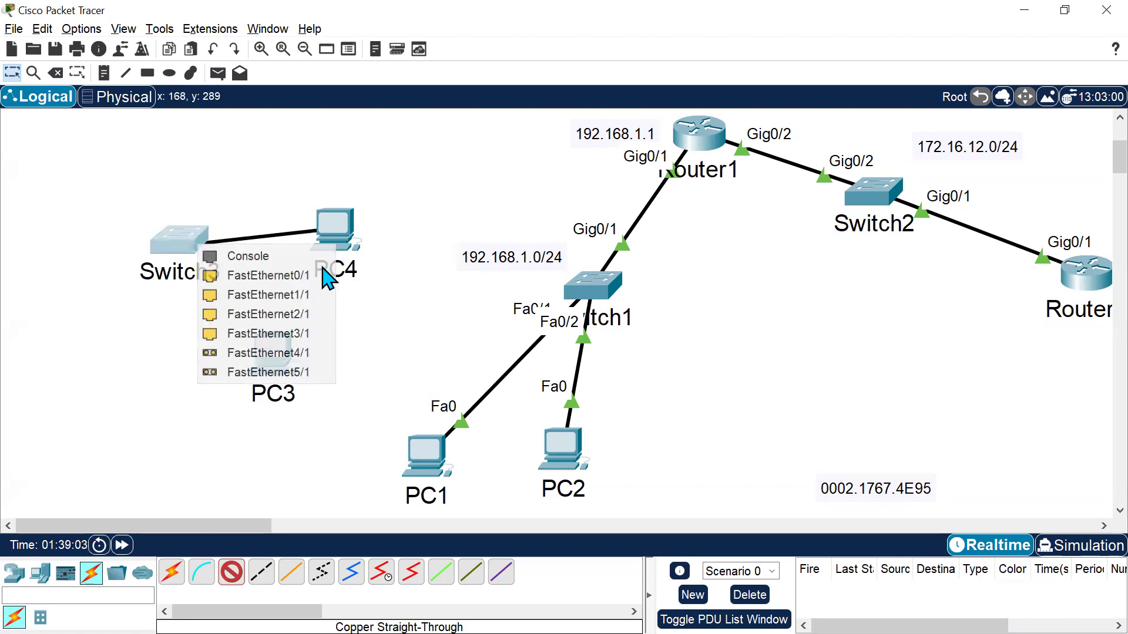
left_click(318, 308)
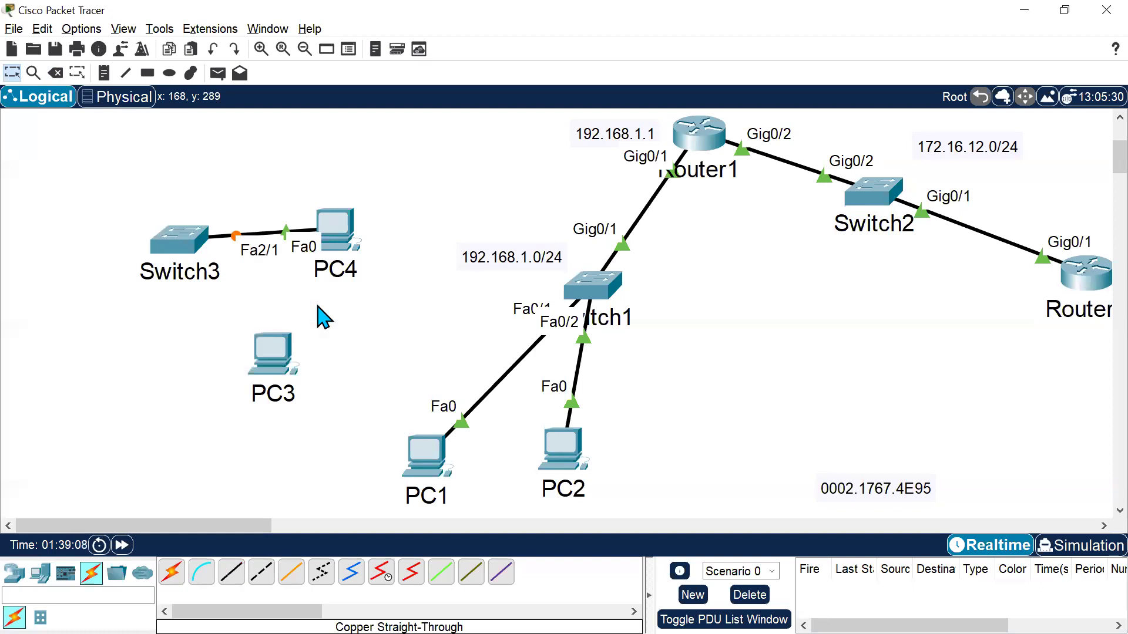
left_click(121, 545)
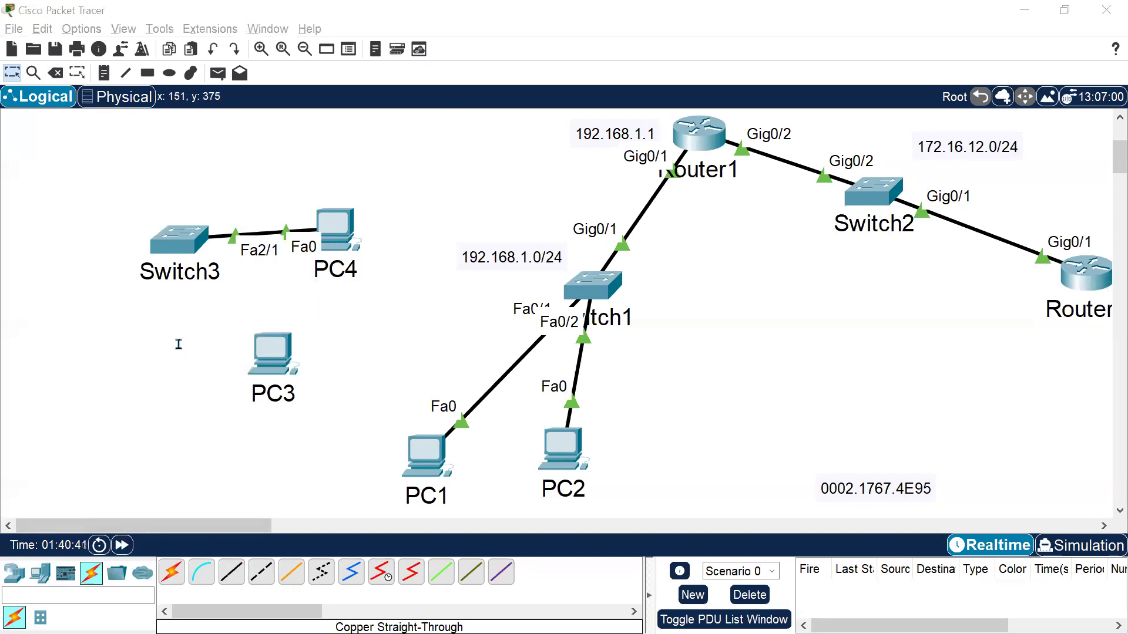
In Sw3's CLI, rerun do show port-security interface fastEthernet 2/1 and scroll through the outputs.
key("alt+Tab")
key("Return")
key("Return")
key("Return")
key("Return")
key("Return")
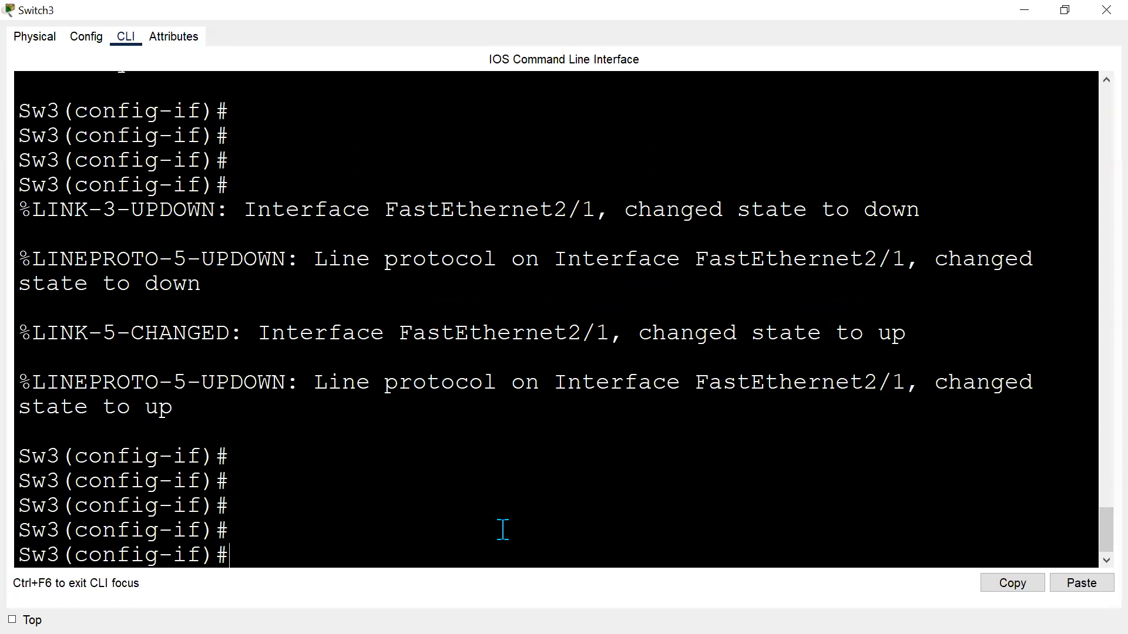
key("Up")
key("Return")
key("Return")
key("Return")
key("Return")
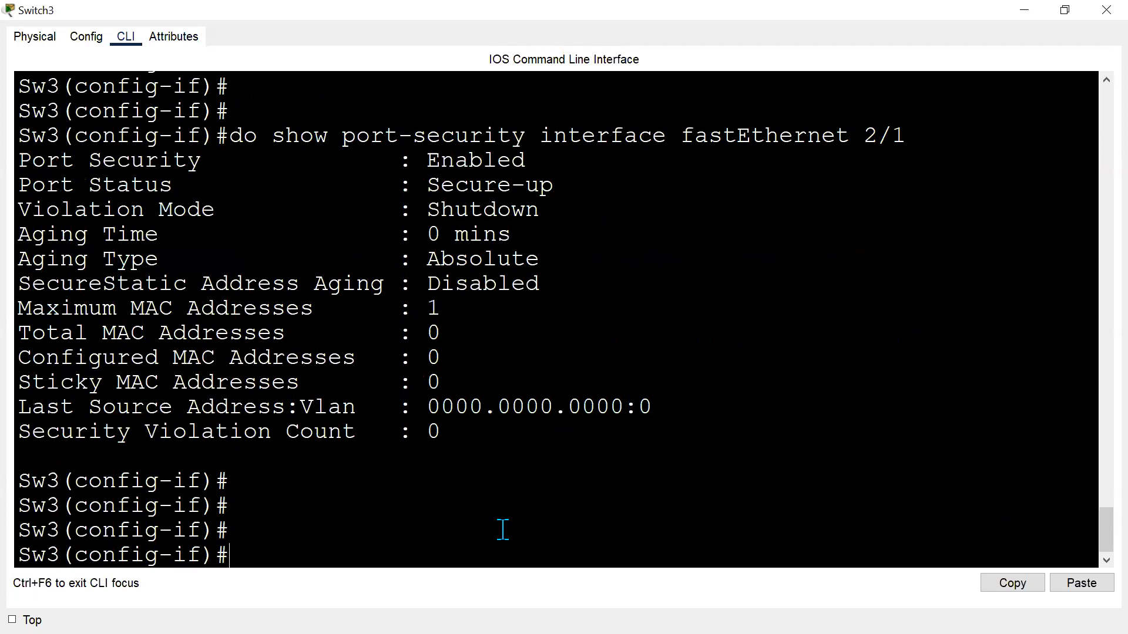
scroll(506, 360, "up", 7)
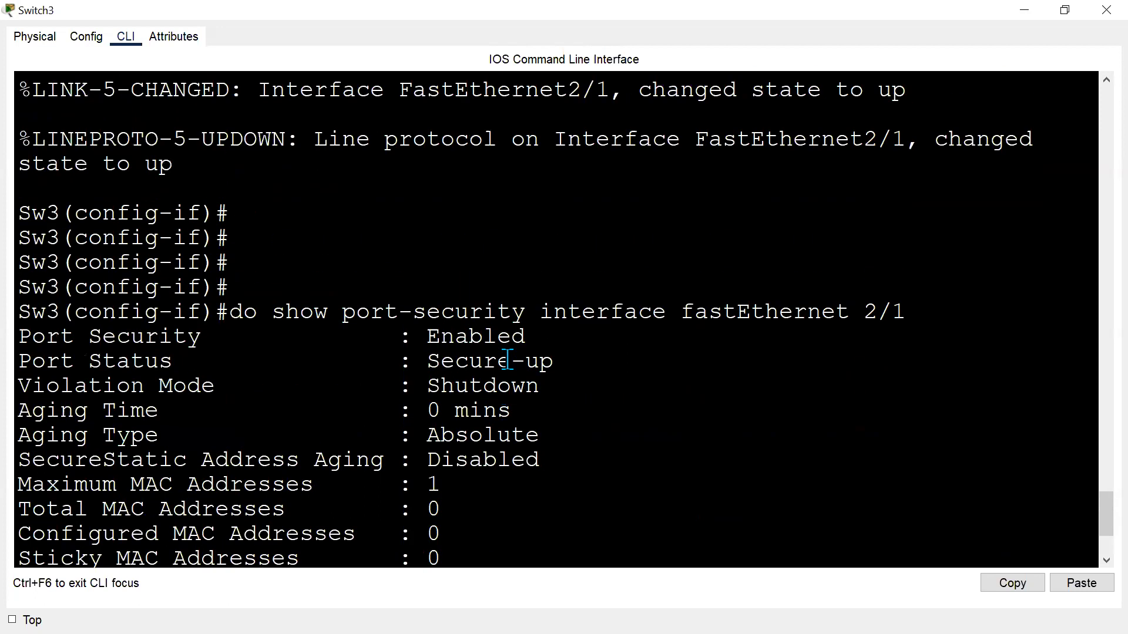
scroll(506, 360, "up", 6)
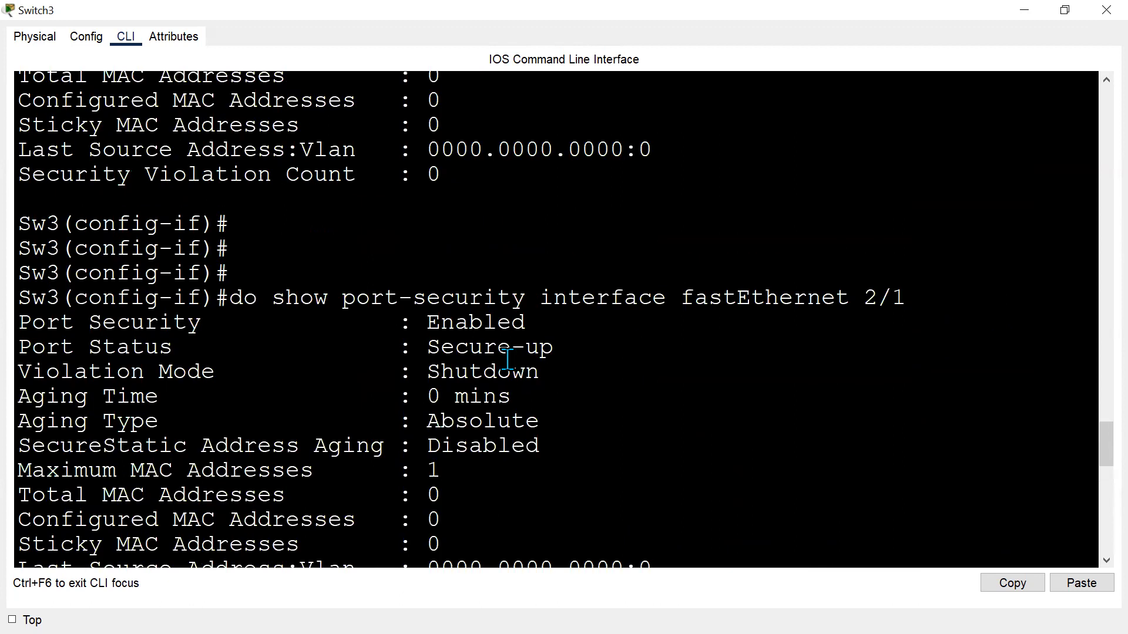
scroll(507, 359, "up", 3)
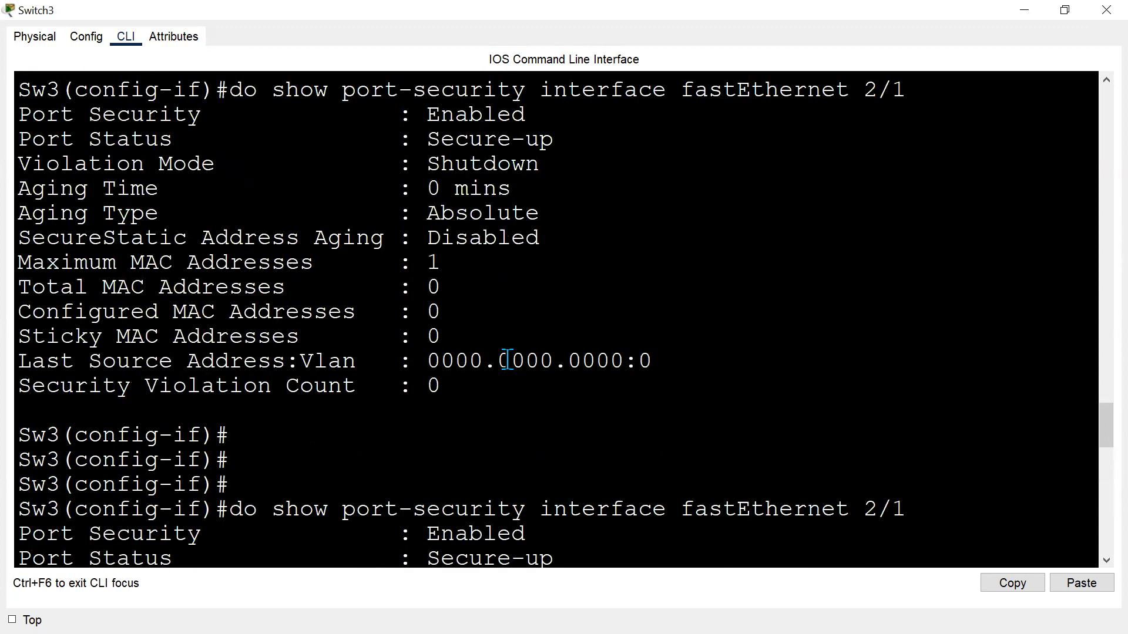
scroll(507, 359, "up", 1)
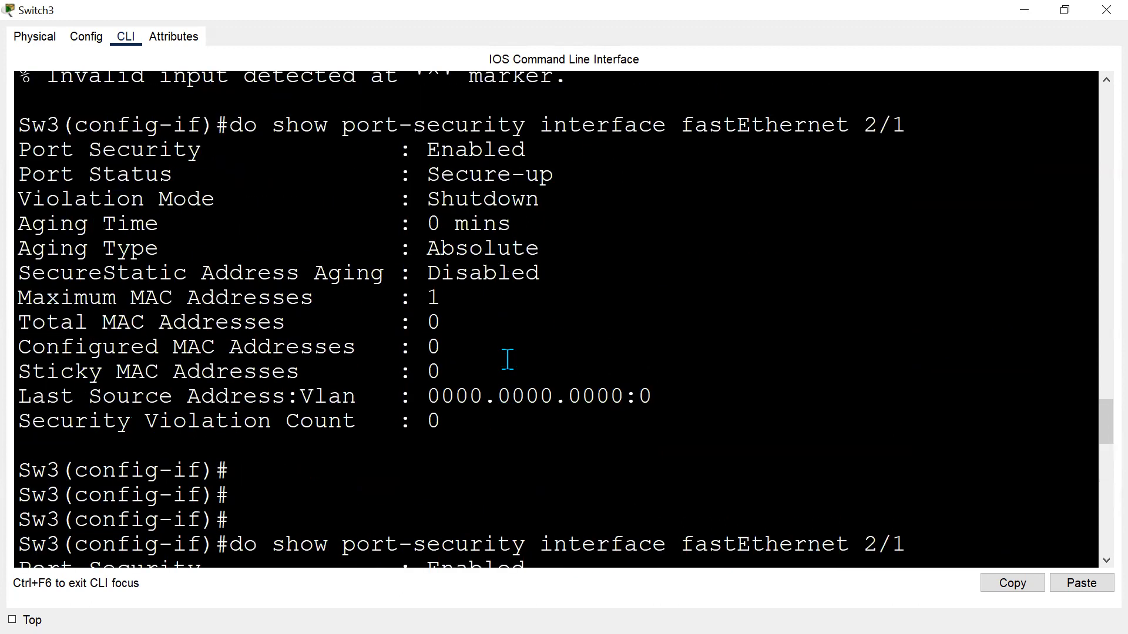
scroll(507, 360, "down", 3)
Delete the cable between Switch3 and PC4 again.
key("alt+Tab")
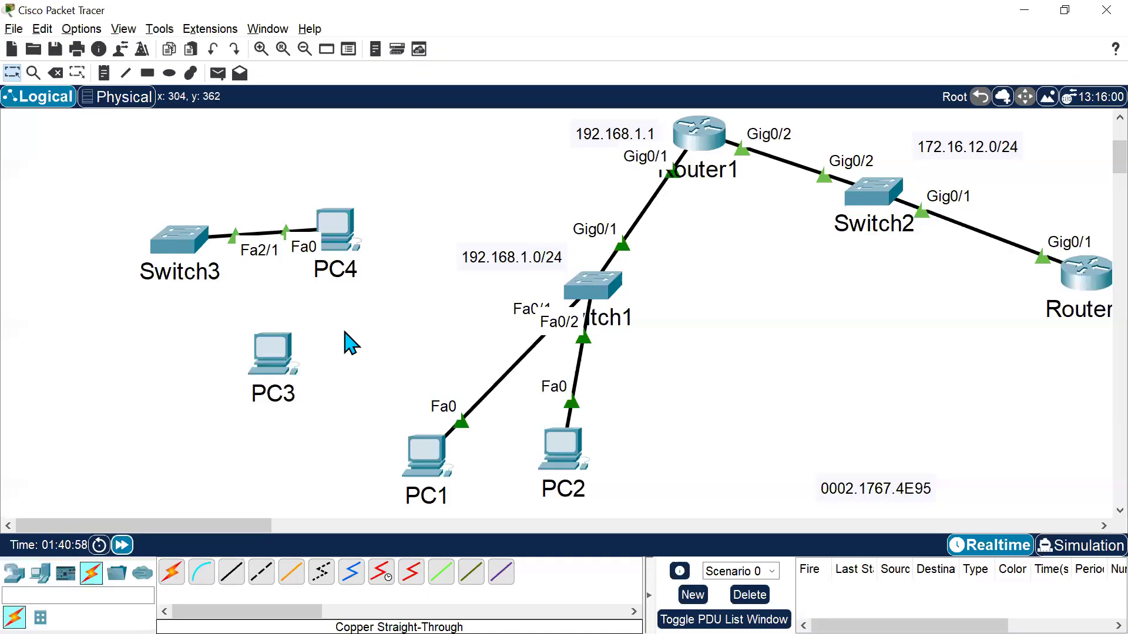
left_click(57, 73)
left_click(265, 238)
key("Escape")
Connect PC3's Fa0 to Switch3's Fa2/1 with a copper straight-through cable and fast-forward time.
left_click(232, 572)
left_click(289, 341)
left_click(352, 405)
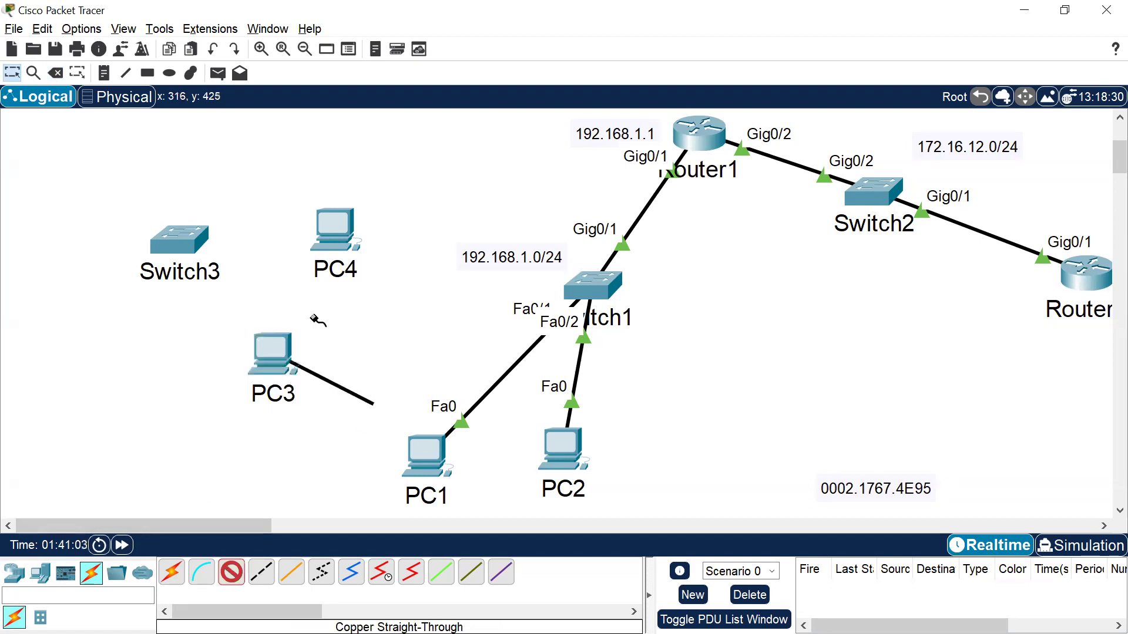
left_click(210, 241)
left_click(264, 309)
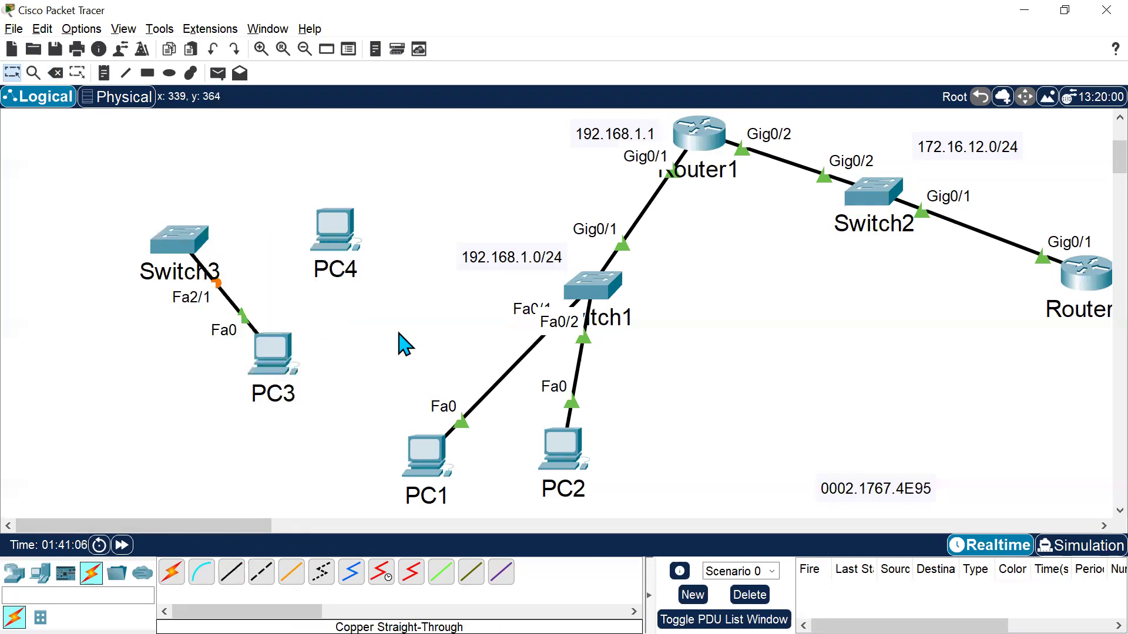
left_click(122, 545)
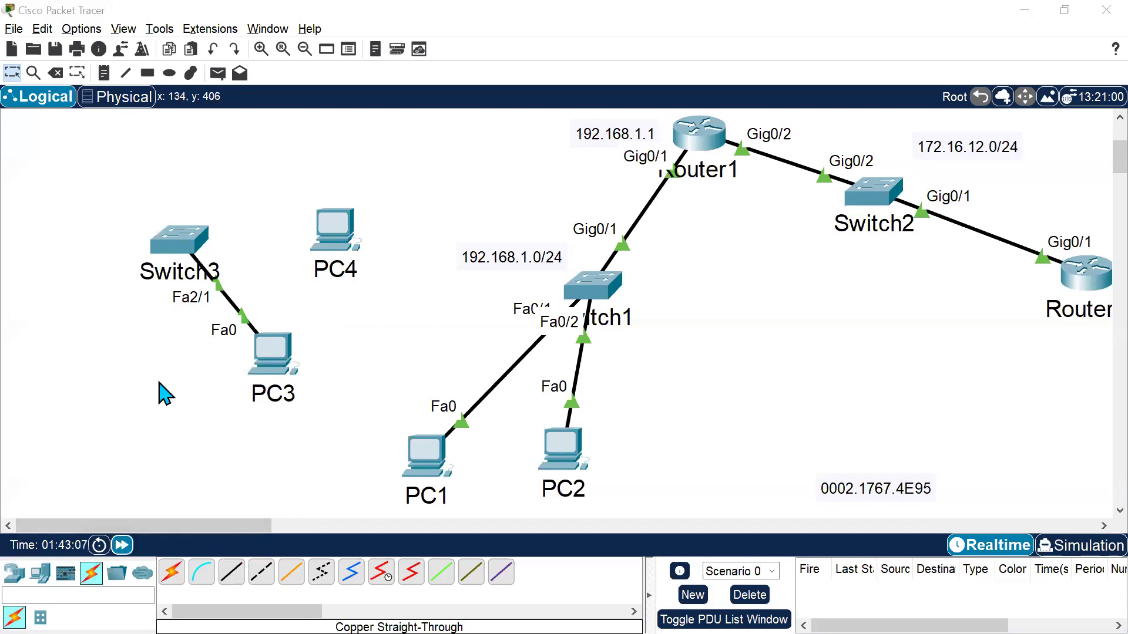
Rerun the port-security show command for Fa2/1 in Sw3's CLI and review its output.
key("alt+Tab")
key("Return")
key("Return")
key("Up")
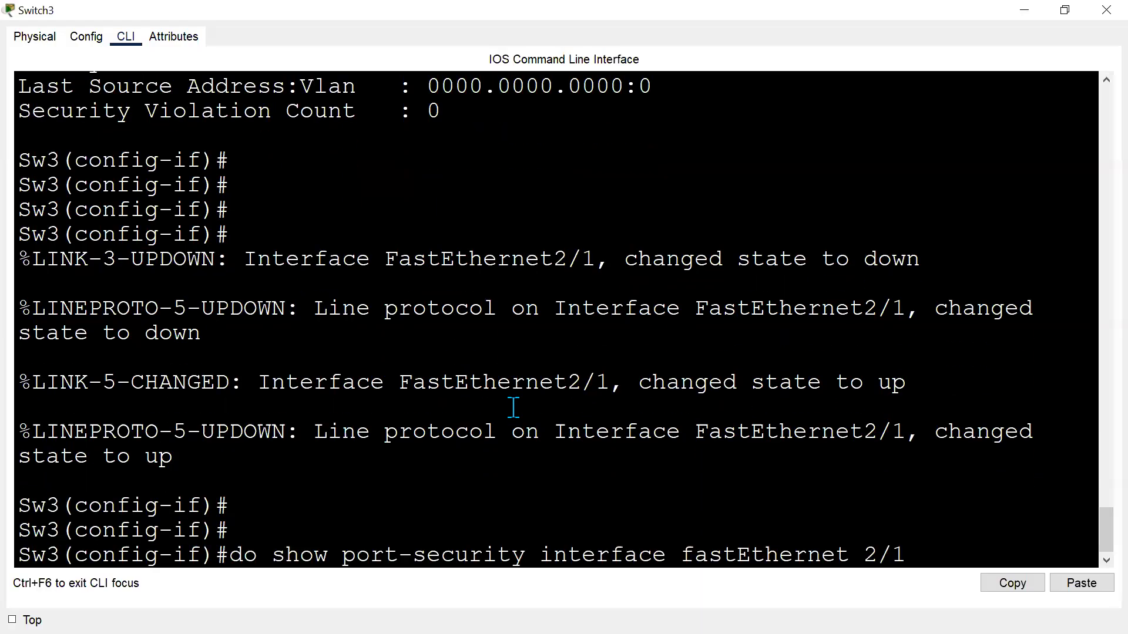
key("Return")
key("Return")
key("Return")
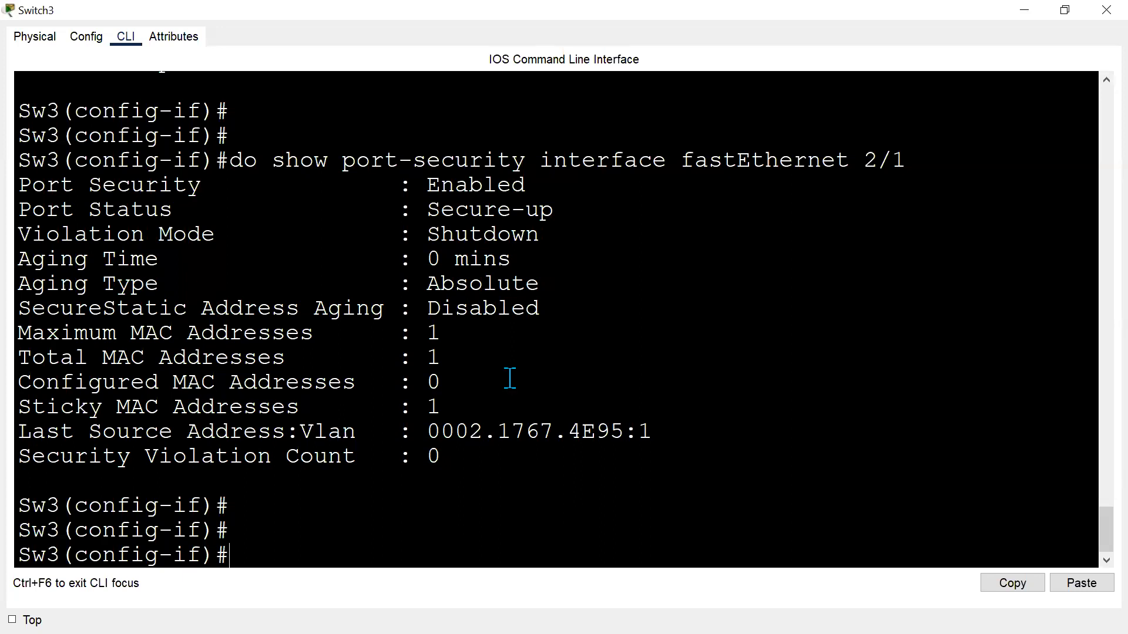
key("Return")
key("Return")
scroll(481, 408, "up", 1)
scroll(480, 409, "down", 1)
Delete the cable between Switch3 and PC3.
key("alt+Tab")
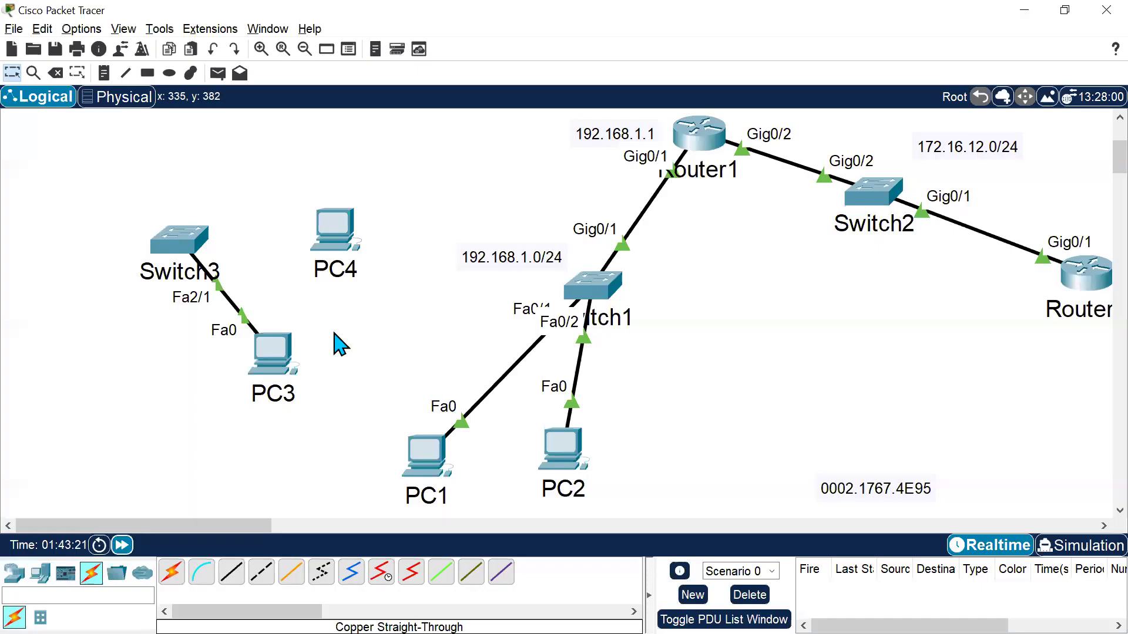
left_click(59, 75)
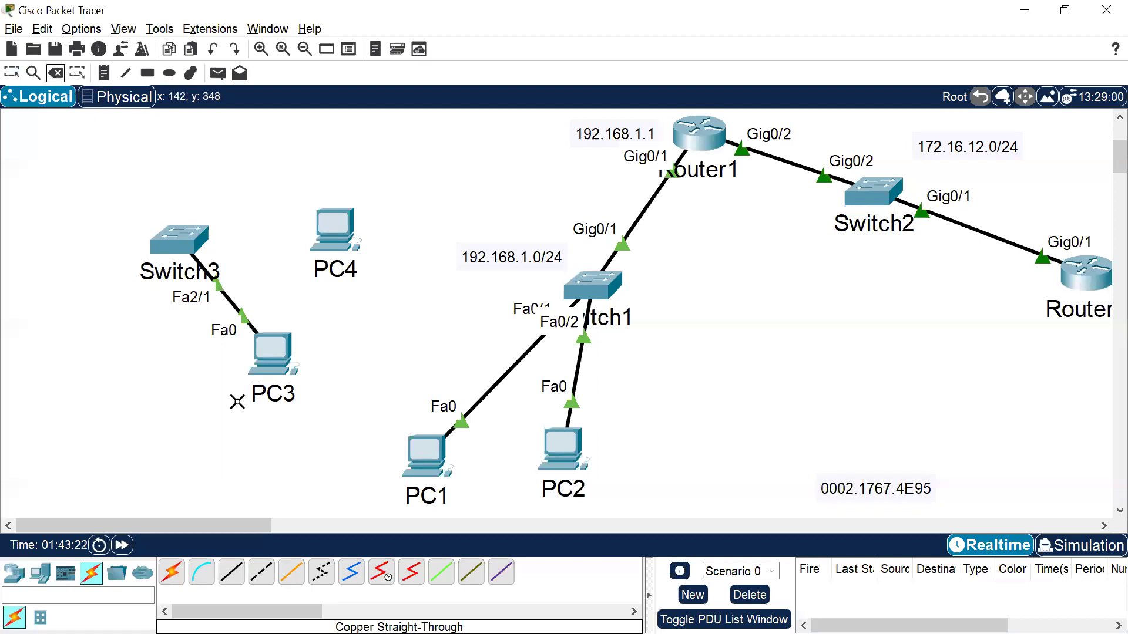
left_click(239, 311)
key("Escape")
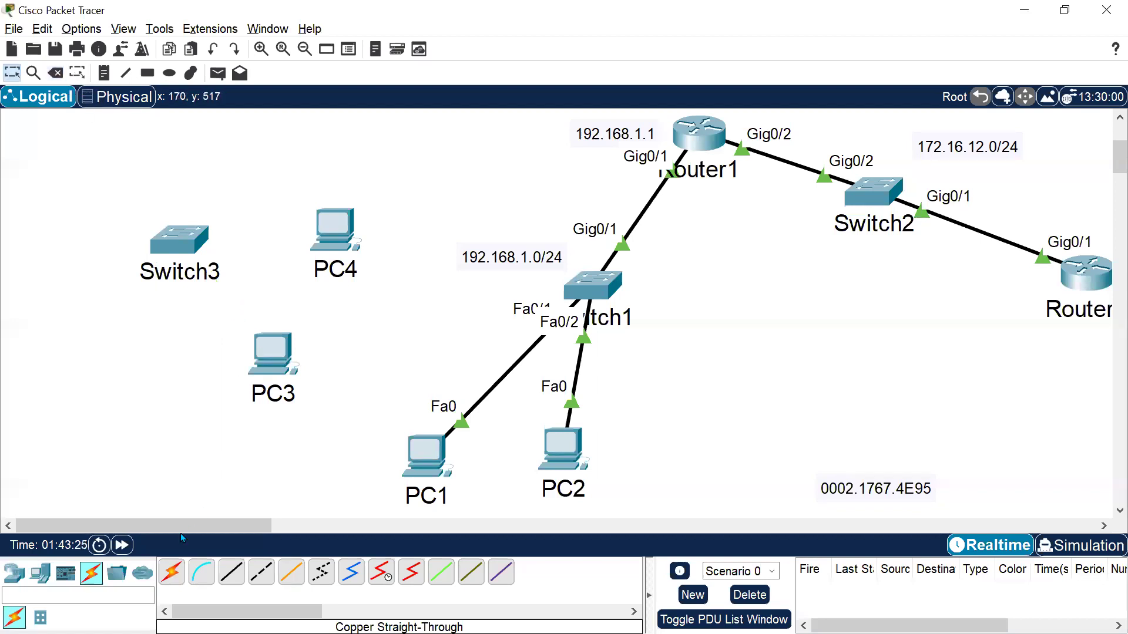
Connect PC4's FastEthernet0 to Switch3's Fa2/1 with a copper straight-through cable and fast-forward time.
left_click(339, 237)
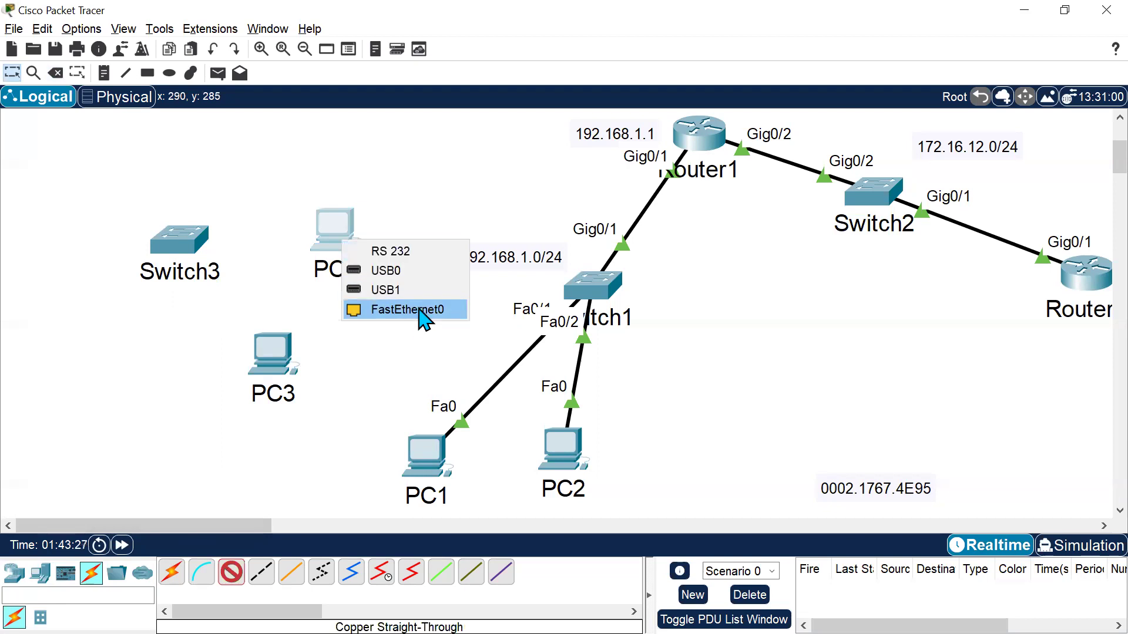
left_click(416, 309)
left_click(194, 242)
left_click(304, 323)
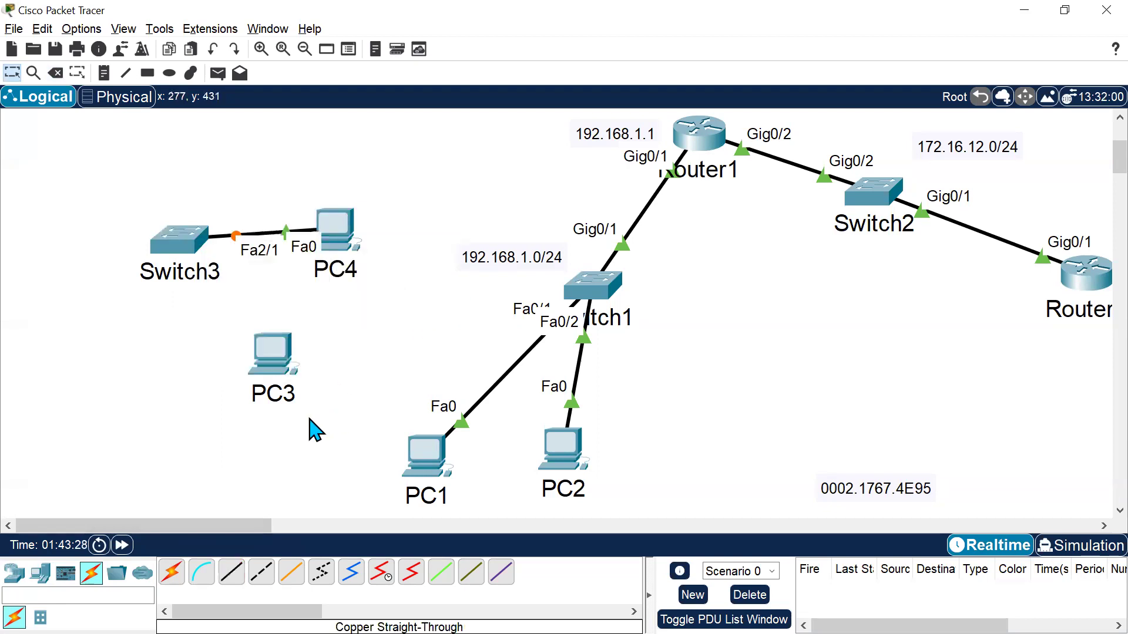
left_click(123, 545)
left_click(122, 545)
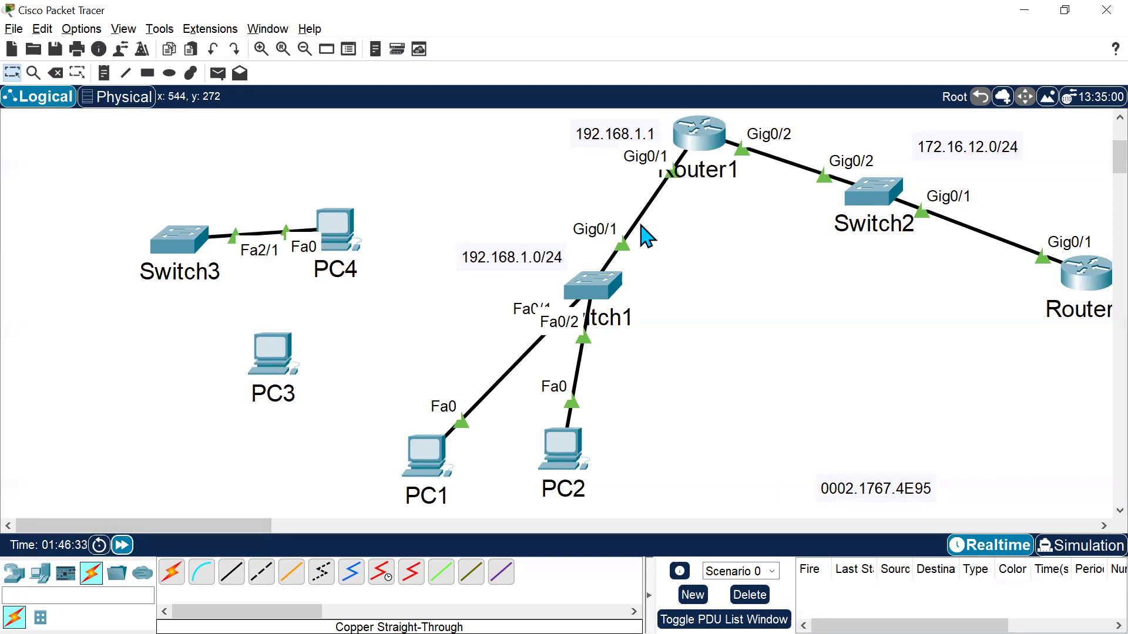
Check Sw3's CLI for the interface messages on FastEthernet2/1.
key("alt+Tab")
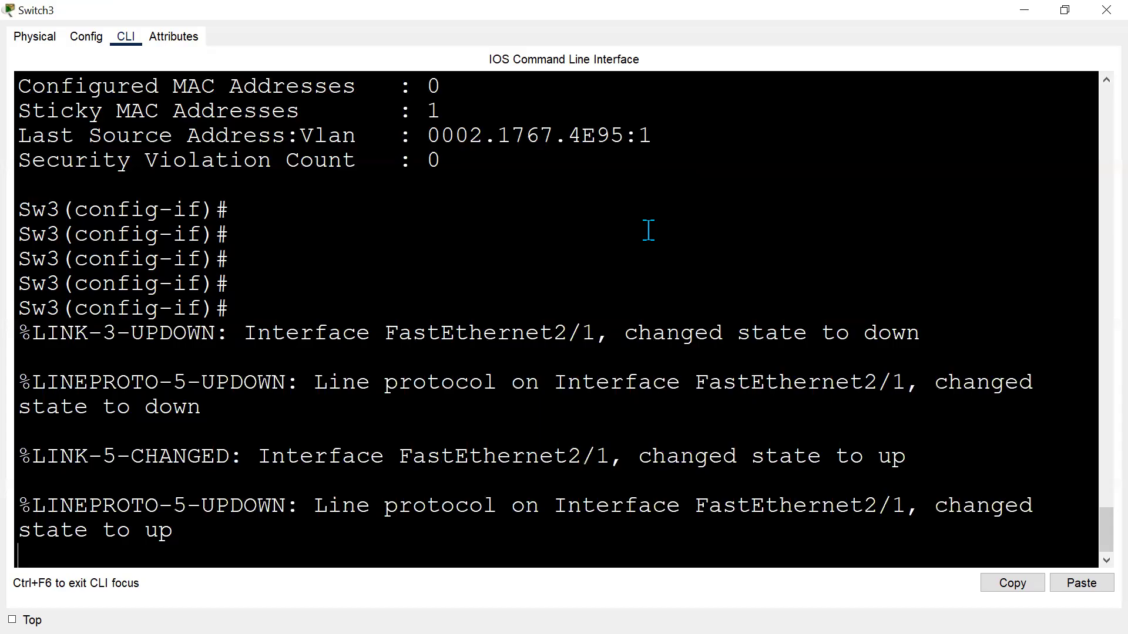
key("Return")
key("Return")
key("Return")
key("Return")
left_click(511, 467)
key("alt+Tab")
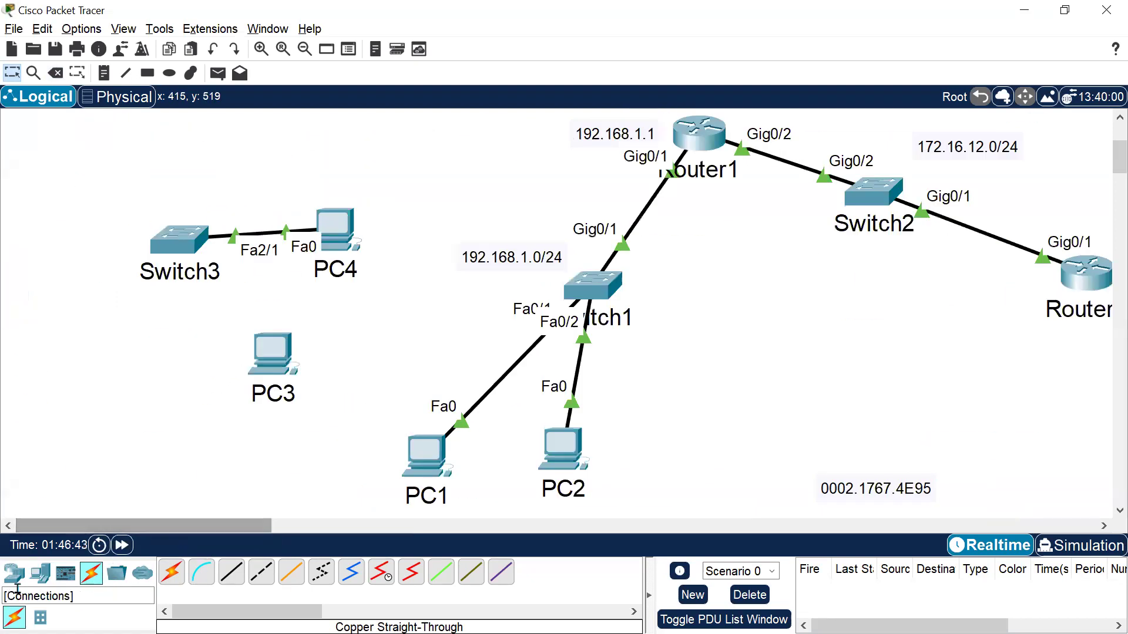
Add a 3560-24PS multilayer switch to the workspace between Switch2 and PC2.
left_click(42, 577)
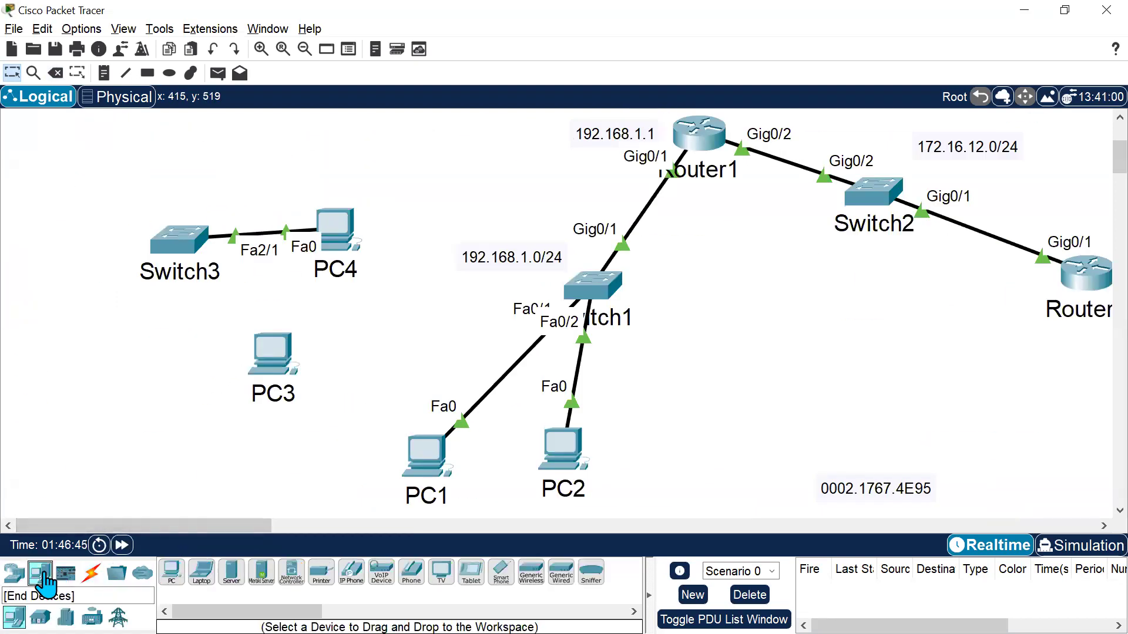
left_click(15, 573)
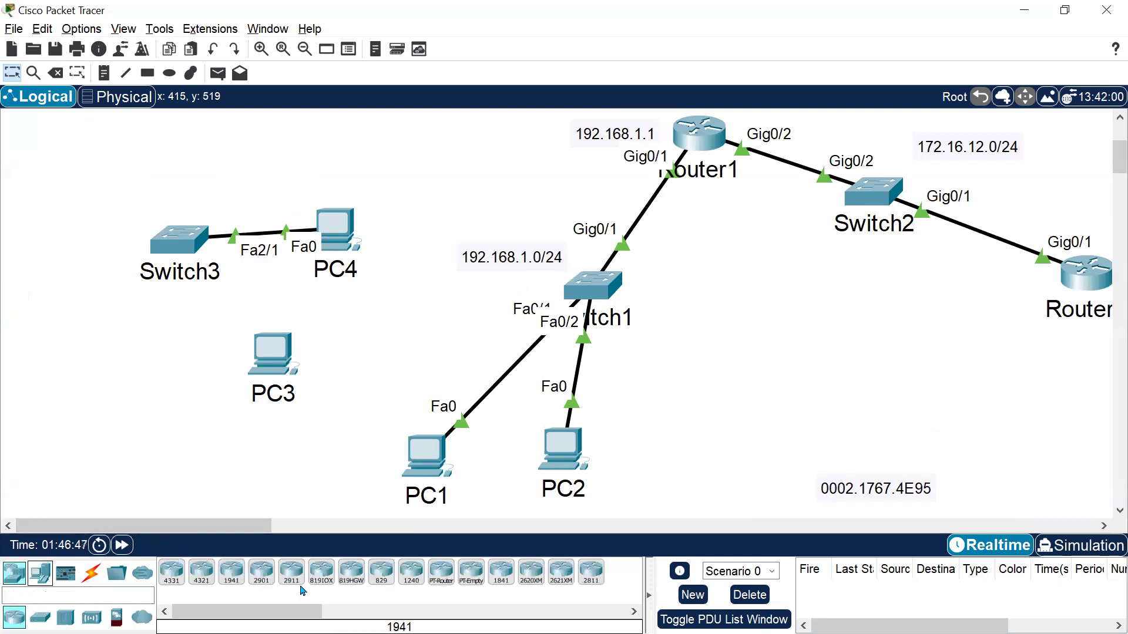
left_click(40, 616)
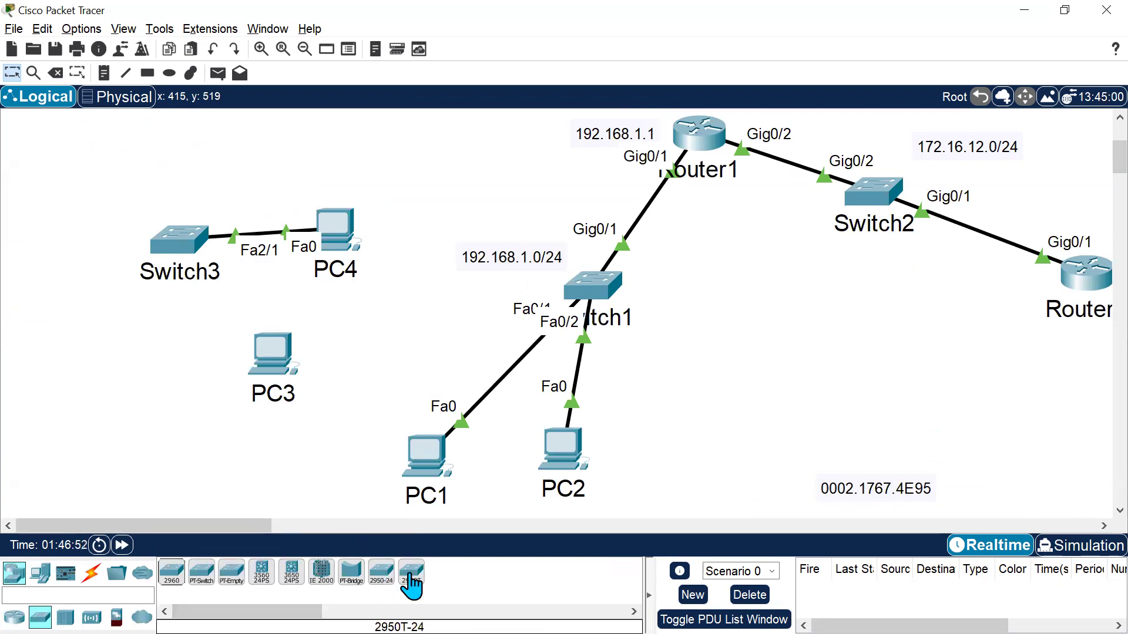
left_click(262, 572)
left_click(784, 294)
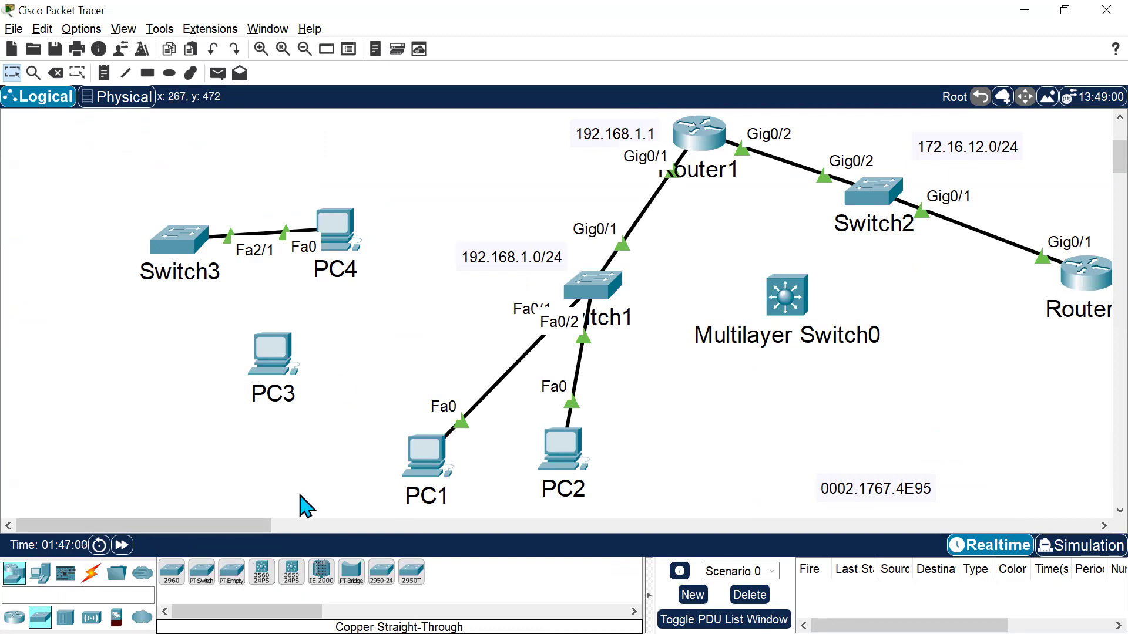
Place a new PC below the multilayer switch.
left_click(40, 572)
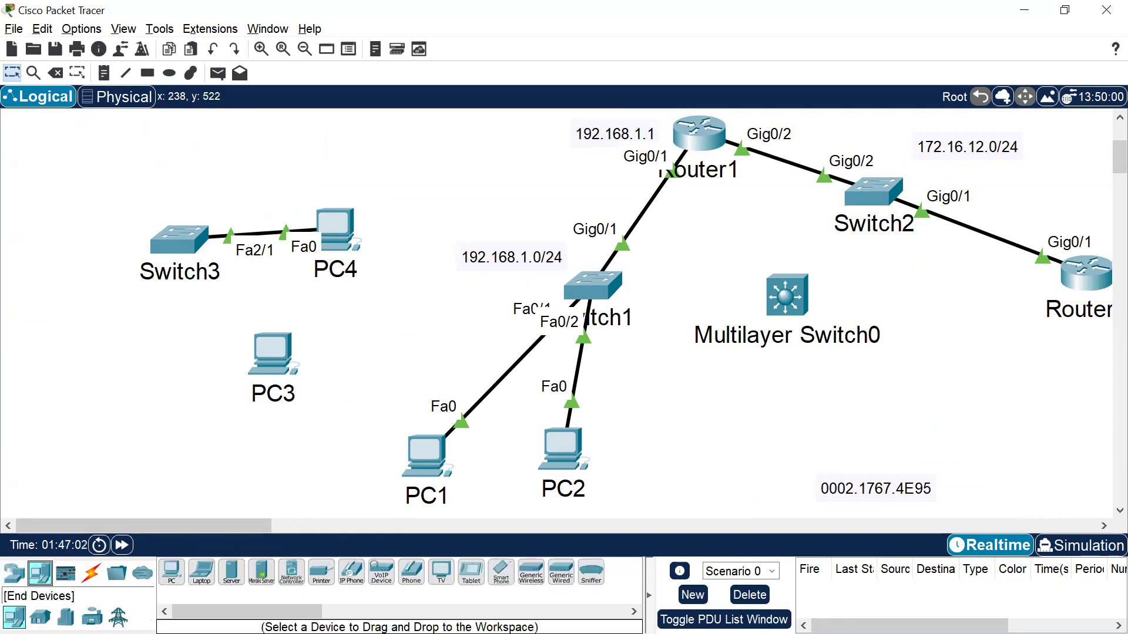
left_click(172, 572)
left_click(773, 396)
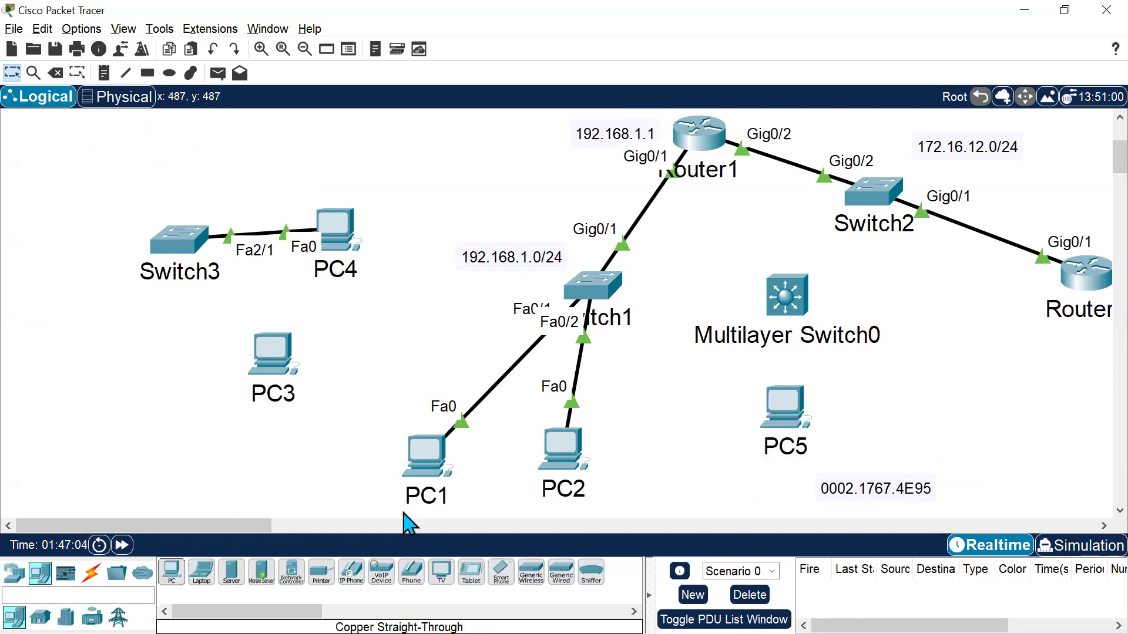
Connect PC5's Fa0 to Multilayer Switch0's FastEthernet0/5 with a copper straight-through cable and fast-forward time.
left_click(93, 577)
left_click(233, 575)
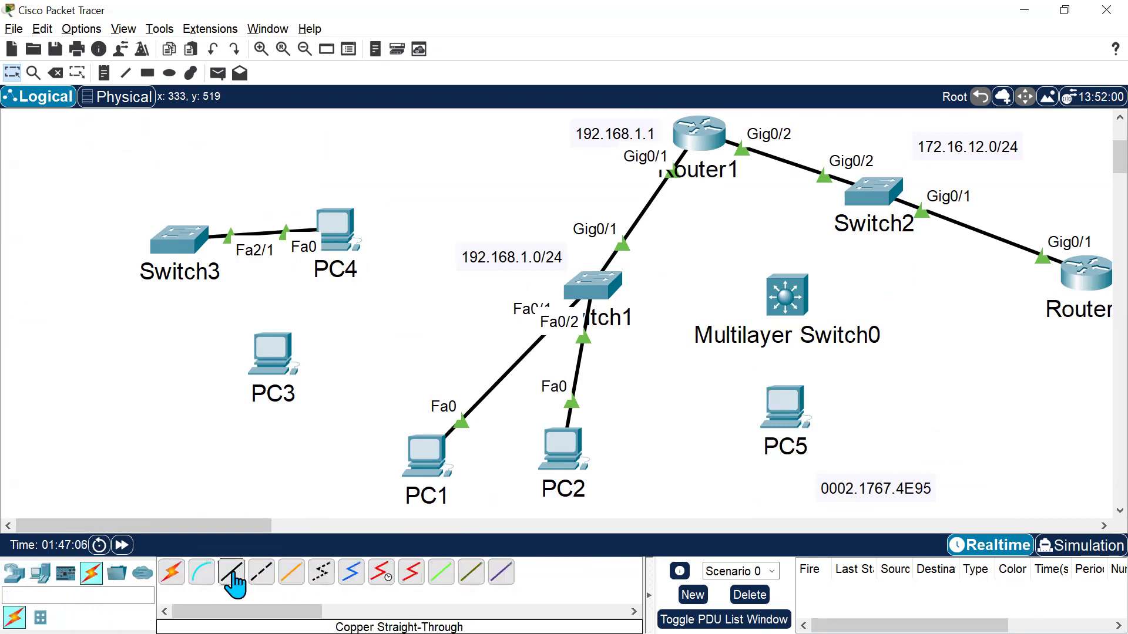
left_click(805, 419)
left_click(799, 470)
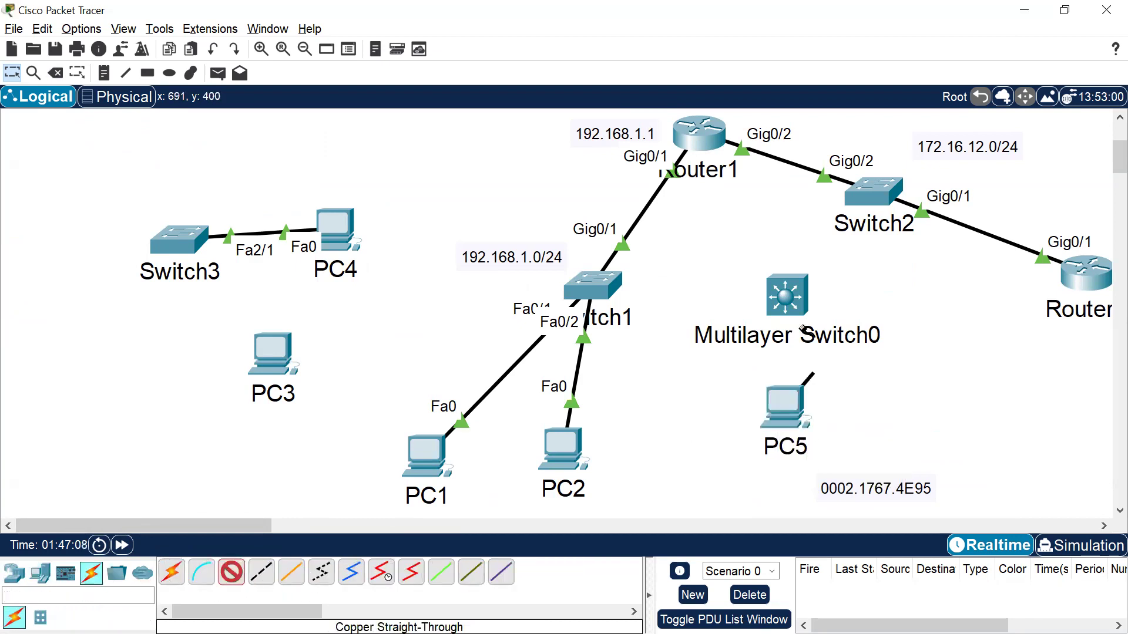
left_click(796, 288)
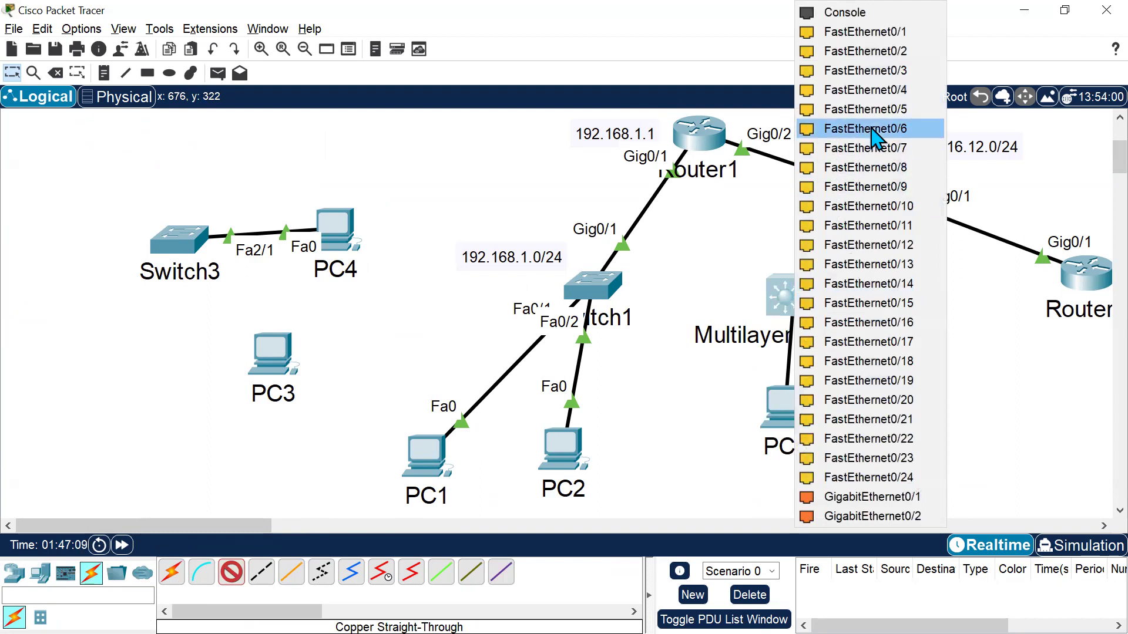
left_click(874, 111)
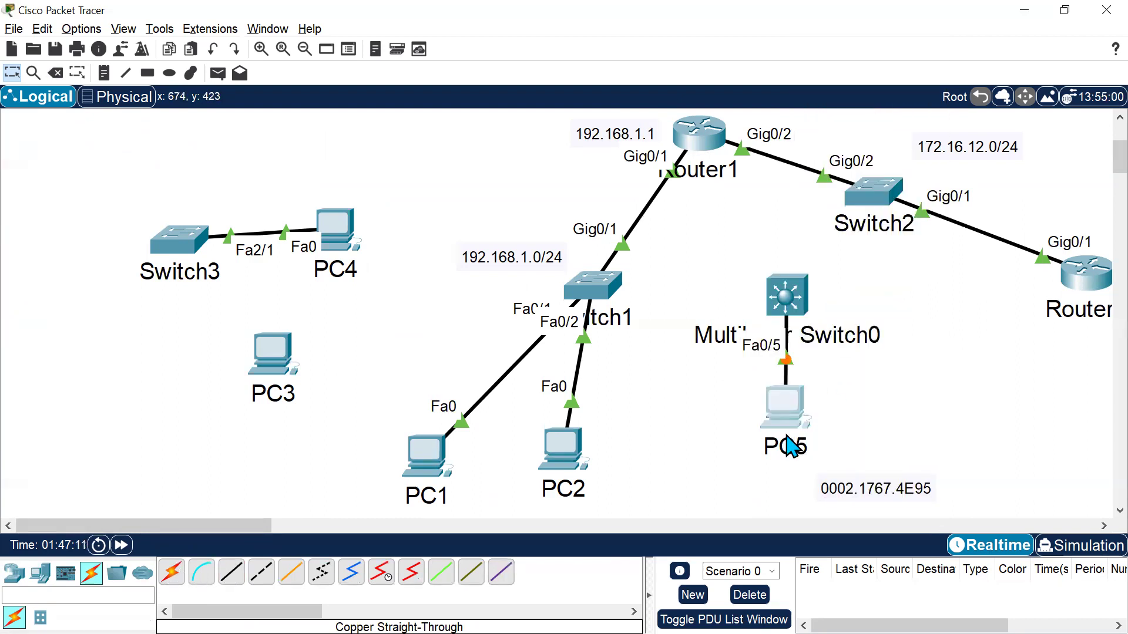
left_click(121, 545)
left_click(122, 545)
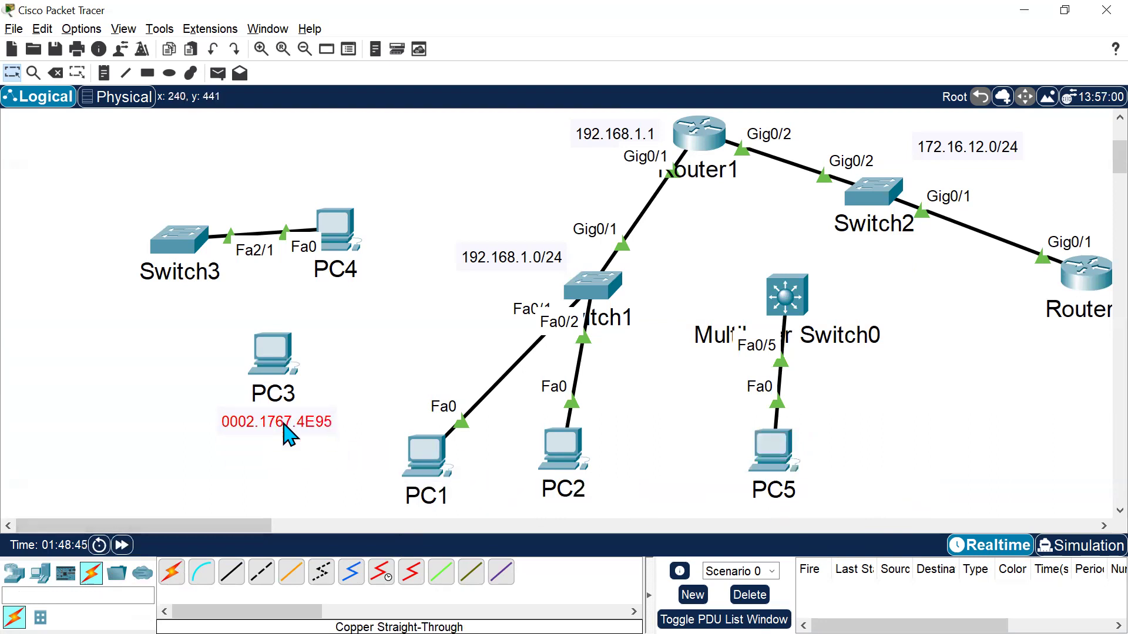
Copy PC5's FastEthernet0 MAC address and paste it as a note beside PC5.
left_click(797, 457)
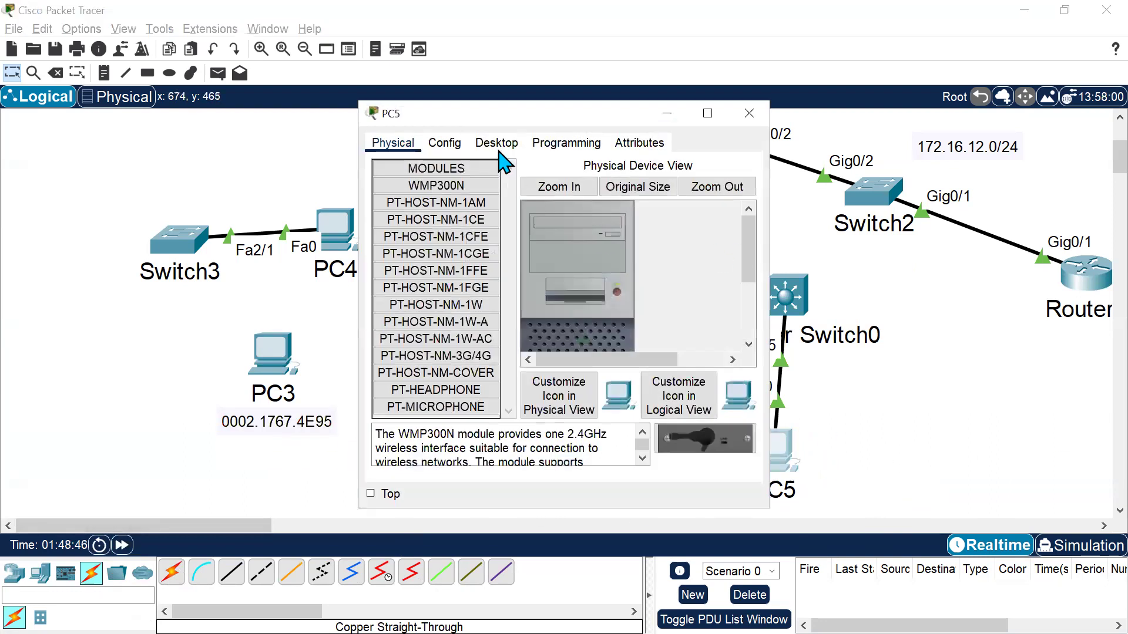
left_click(498, 143)
left_click(572, 143)
left_click(444, 146)
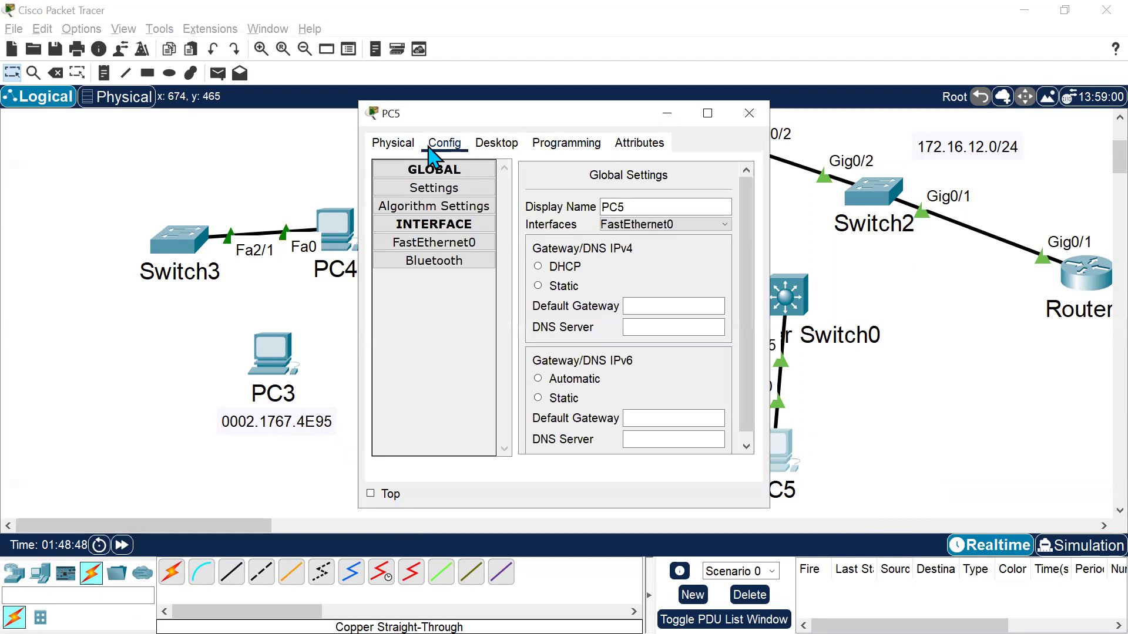
left_click(433, 243)
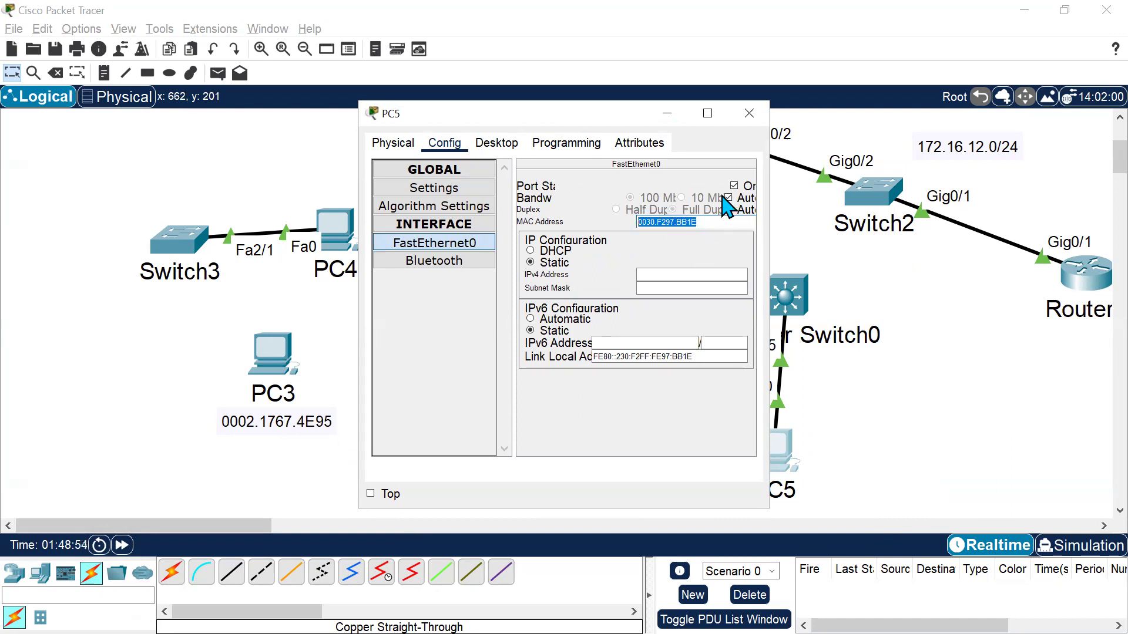
left_click(749, 113)
key("n")
left_click(826, 428)
type("0030.F297.BB1E")
left_click(917, 526)
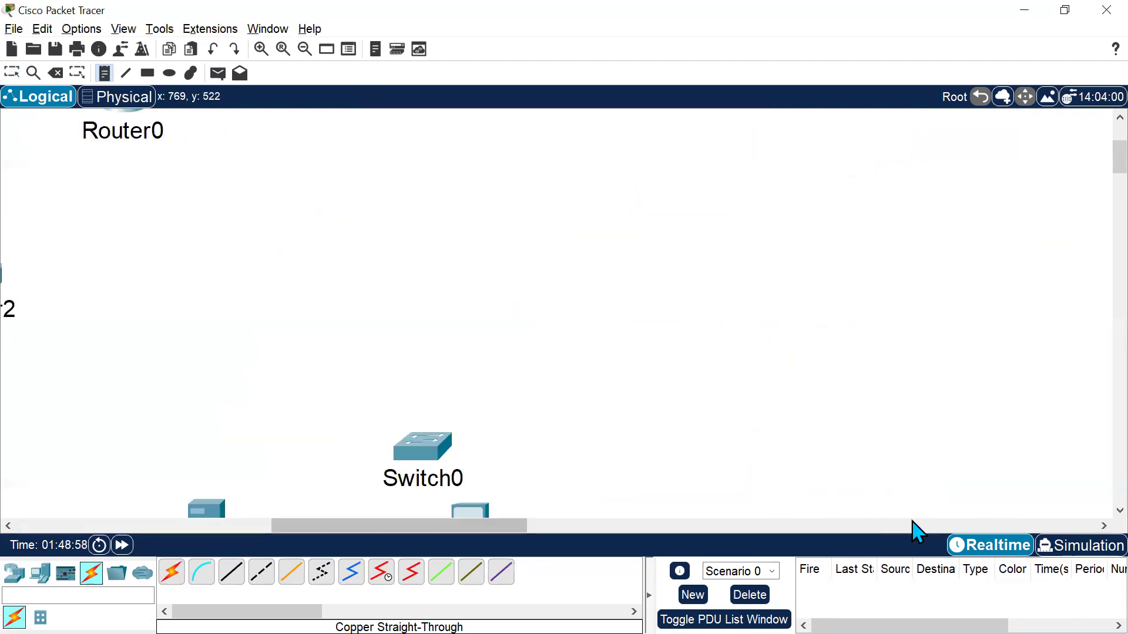
scroll(893, 460, "down", 5)
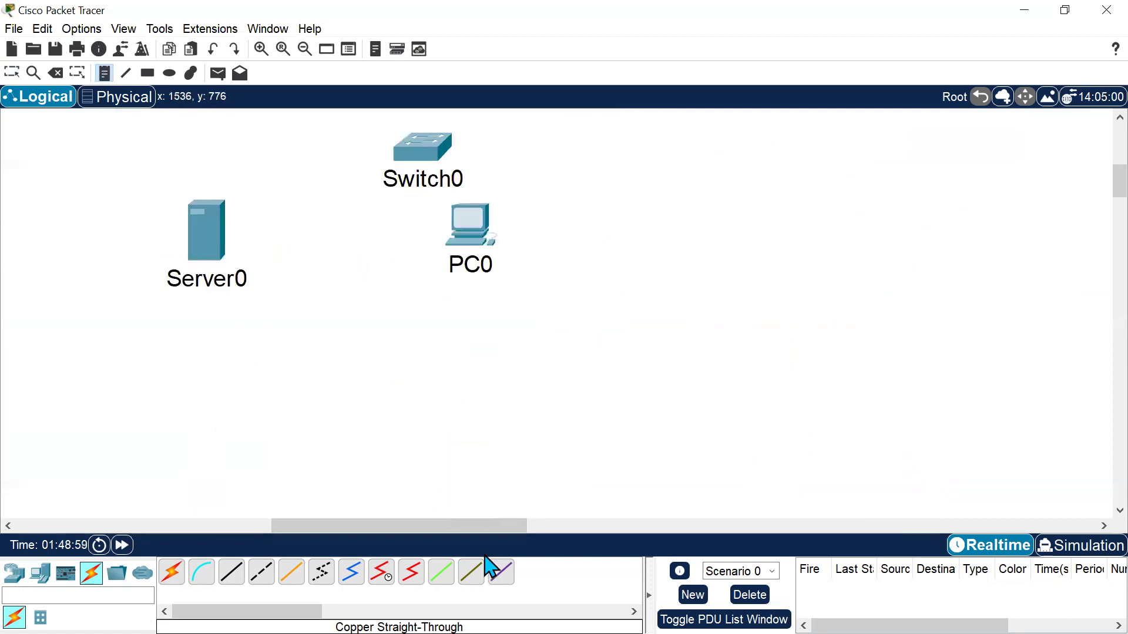
left_click_drag(491, 526, 235, 524)
scroll(765, 380, "up", 6)
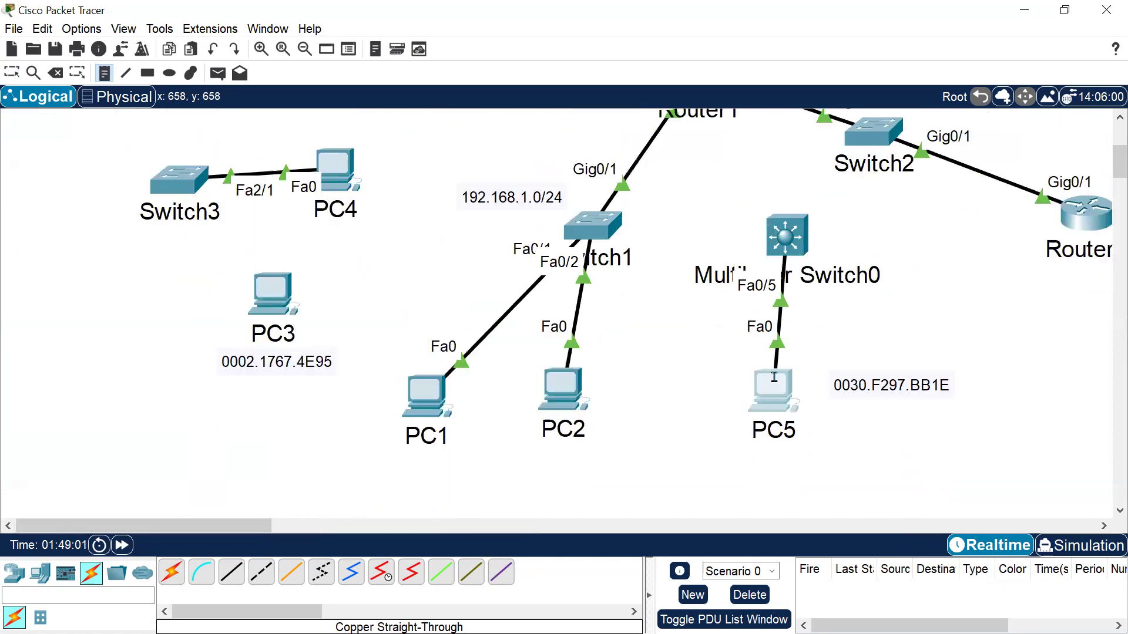
scroll(937, 363, "down", 1)
left_click(936, 362)
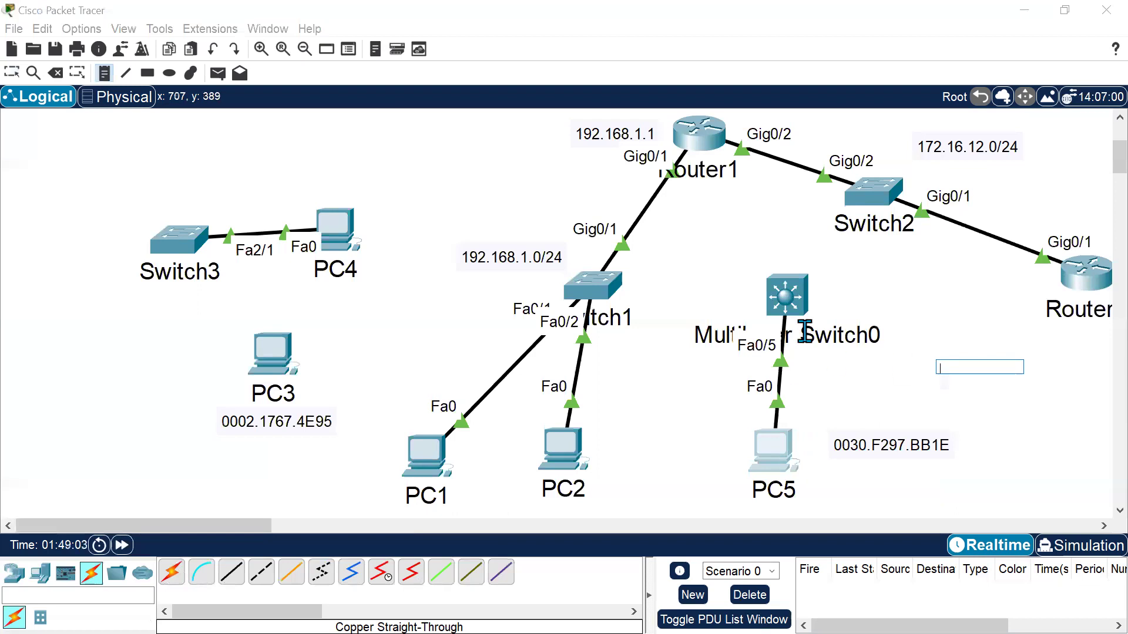
key("Escape")
Open Multilayer Switch0's CLI and decline the initial configuration dialog.
left_click(773, 292)
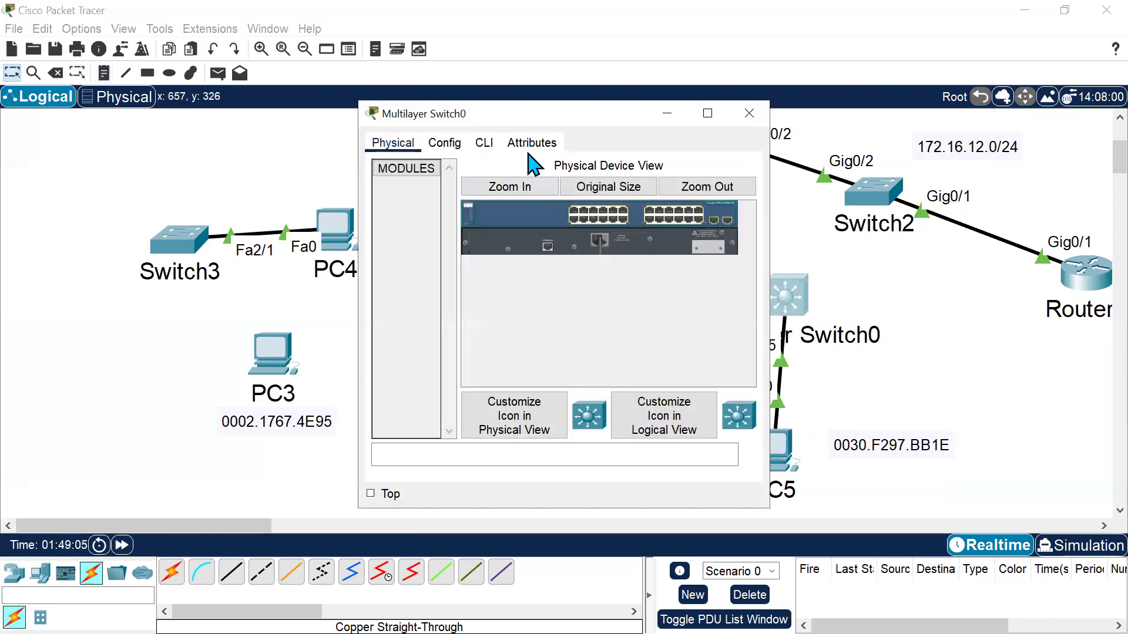
left_click(484, 142)
left_click(708, 114)
key("Return")
type("no")
key("Return")
Enter global configuration mode and set the hostname to MLS0.
key("Return")
type("en")
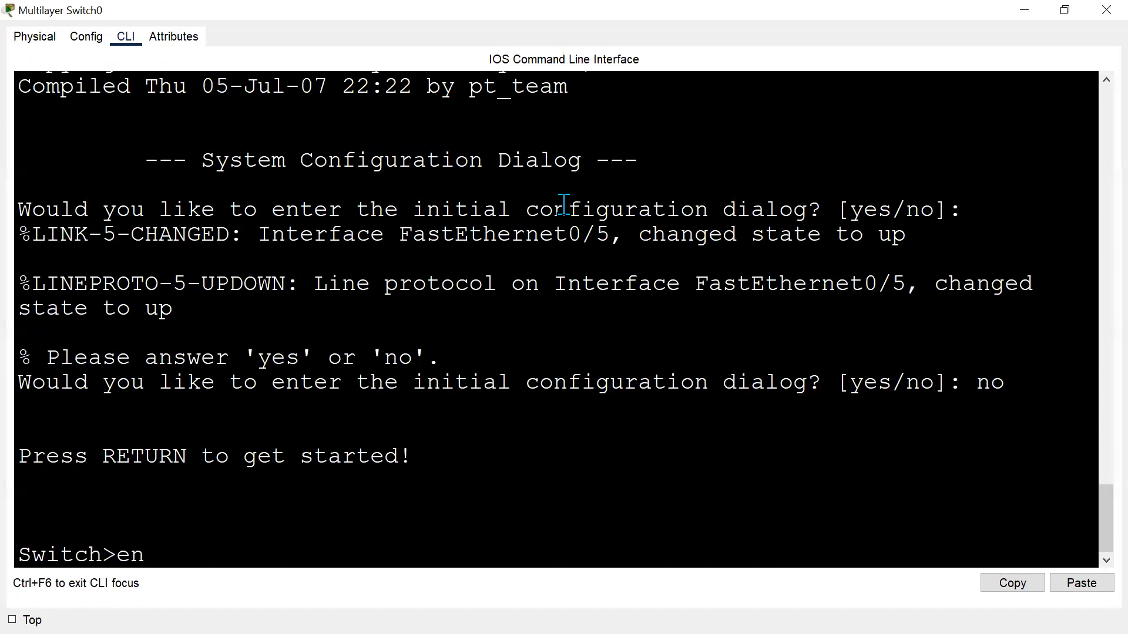
key("Return")
type("conf t")
key("Return")
key("Return")
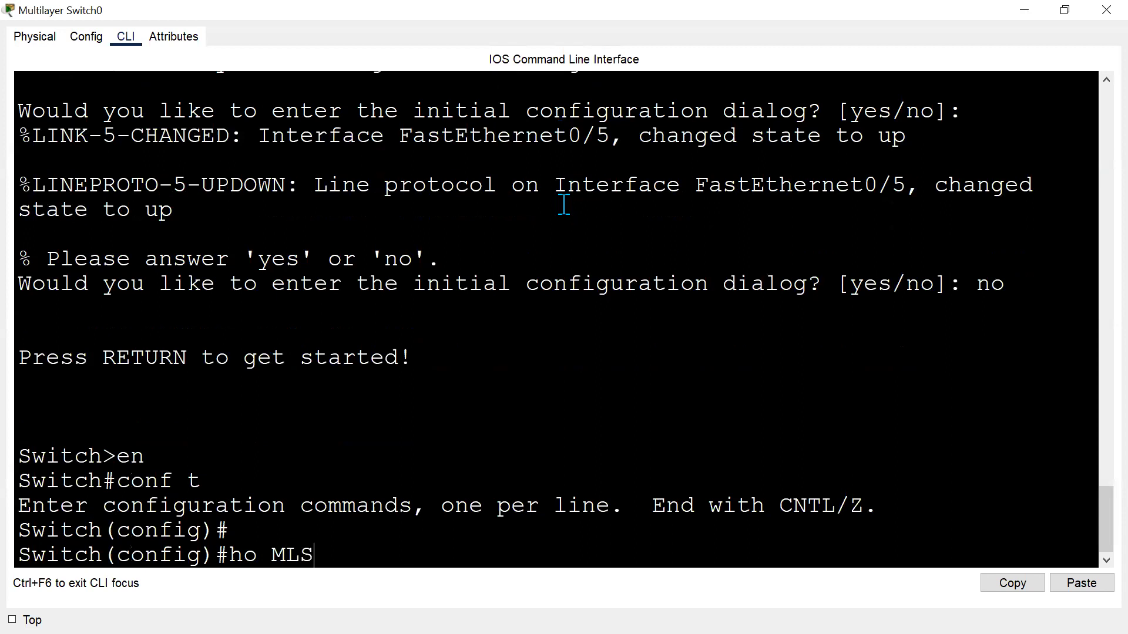
type("ho MLS0")
key("Return")
key("Return")
key("Return")
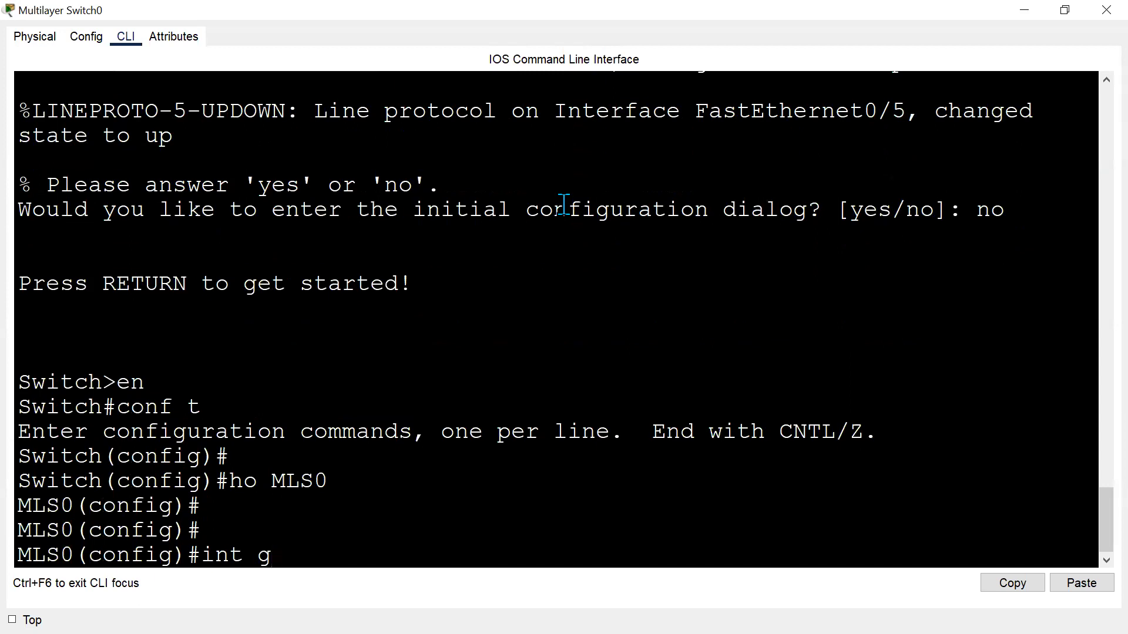
Configure interface FastEthernet0/5 as an access port.
key("alt+Tab")
key("alt+Tab")
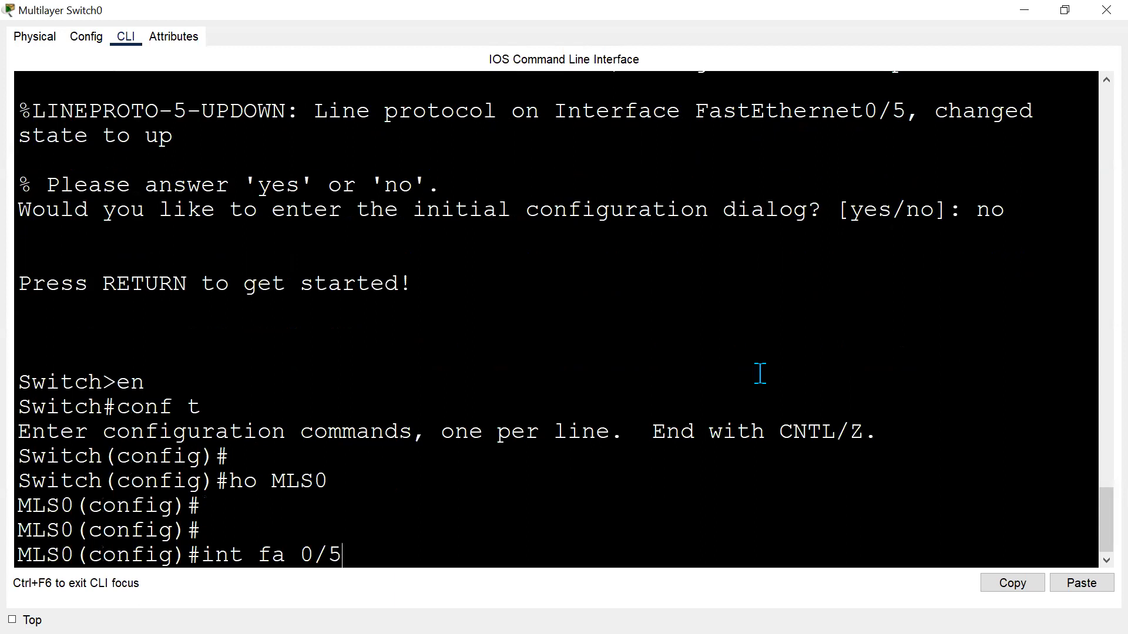
type("int fa 0/5")
key("Return")
type("switchport")
key("Tab")
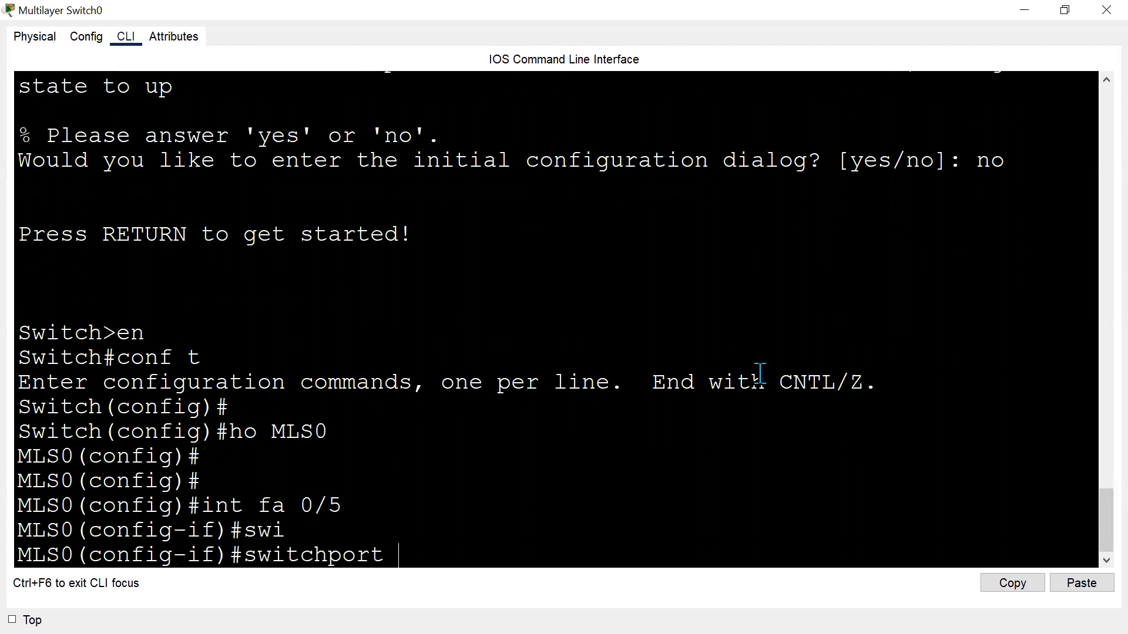
type("mo")
key("Tab")
type("ac")
key("Tab")
key("Return")
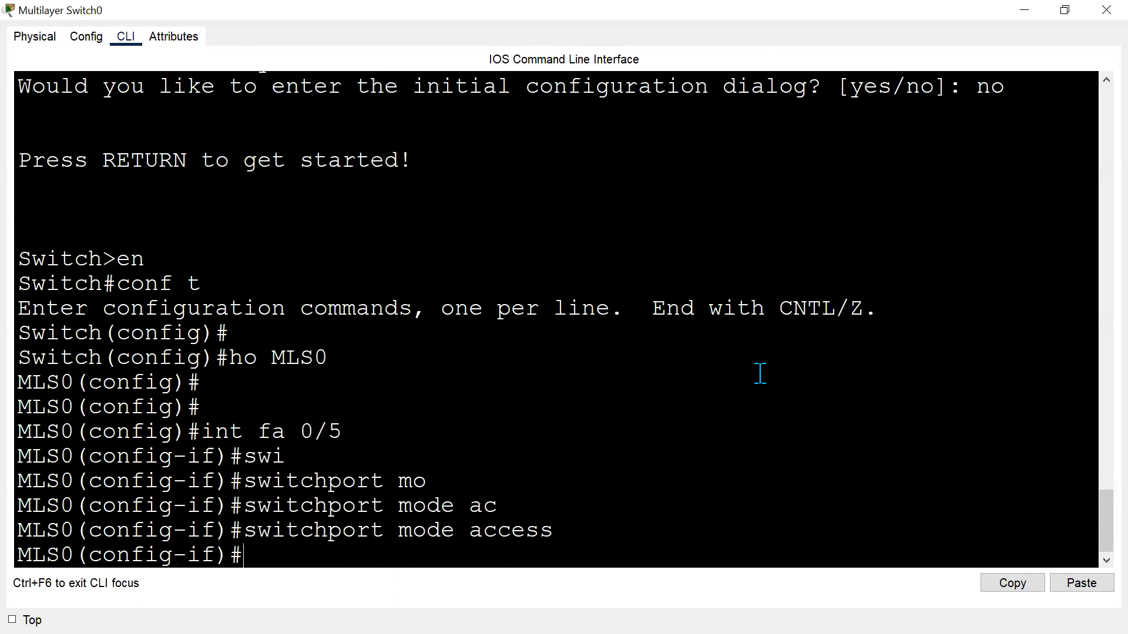
Enable port security on FastEthernet0/5.
type("swi")
key("Tab")
type("acc")
key("Tab")
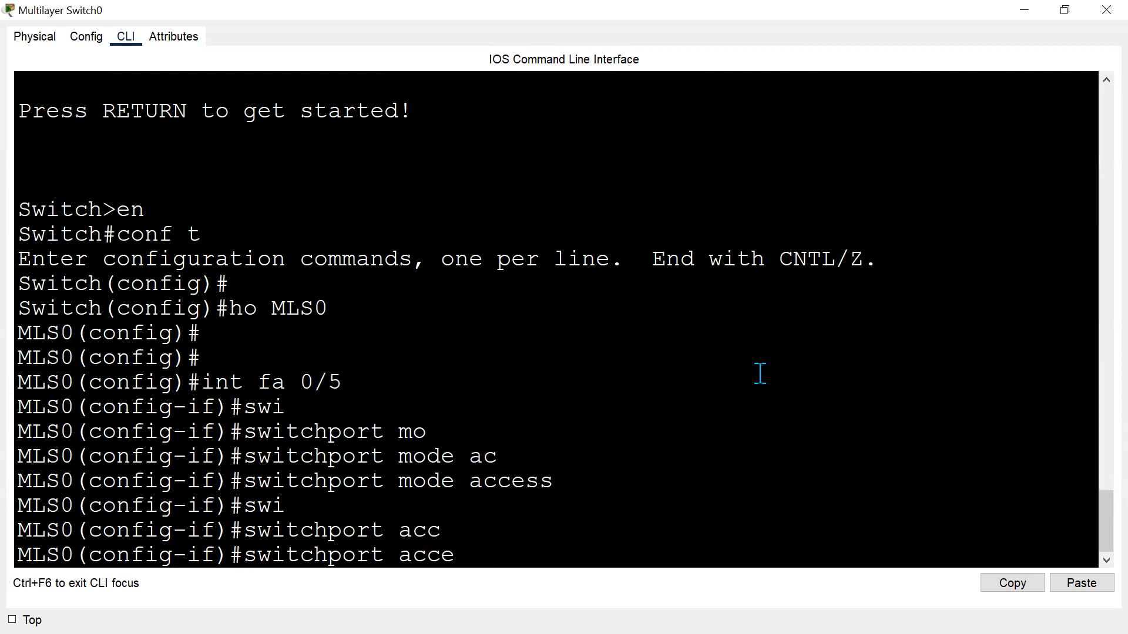
type("oi")
key("Tab")
type("po")
key("Tab")
key("Return")
Add PC5's MAC address 0030.F297.BB1E as a static secure MAC on FastEthernet0/5.
type("sw")
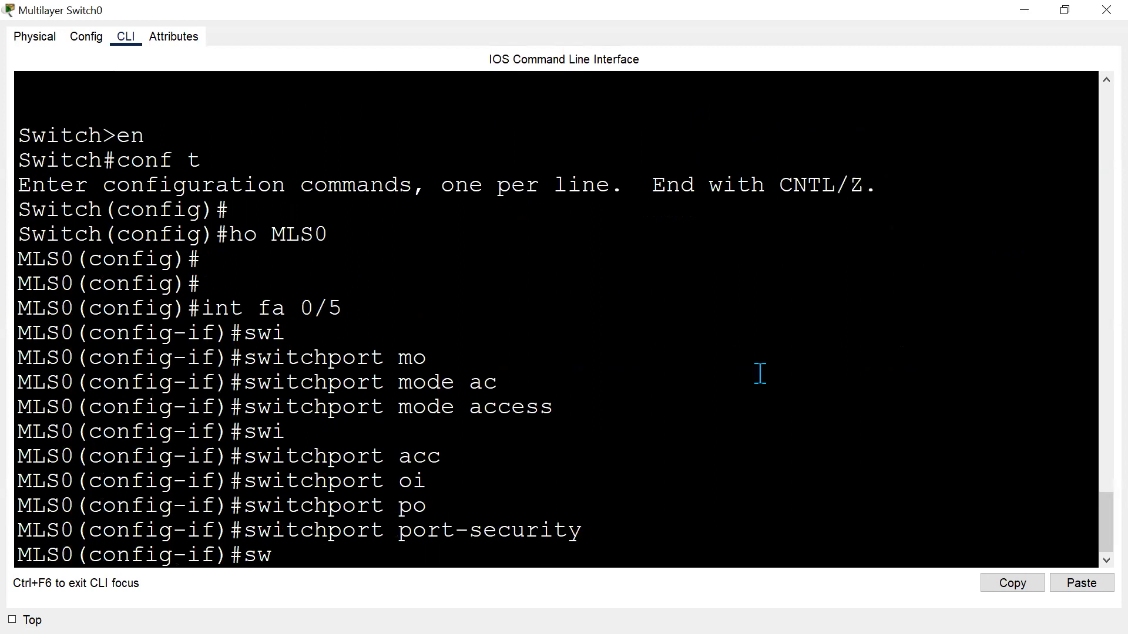
type("i")
key("Tab")
type("po")
key("Tab")
type("ma")
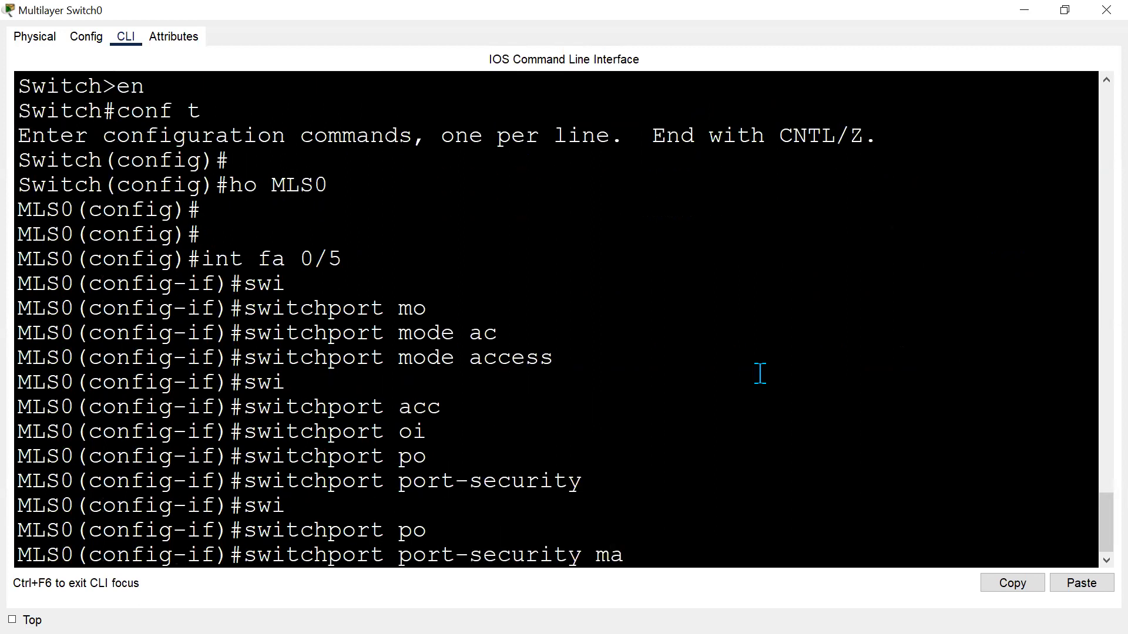
type("c")
key("Tab")
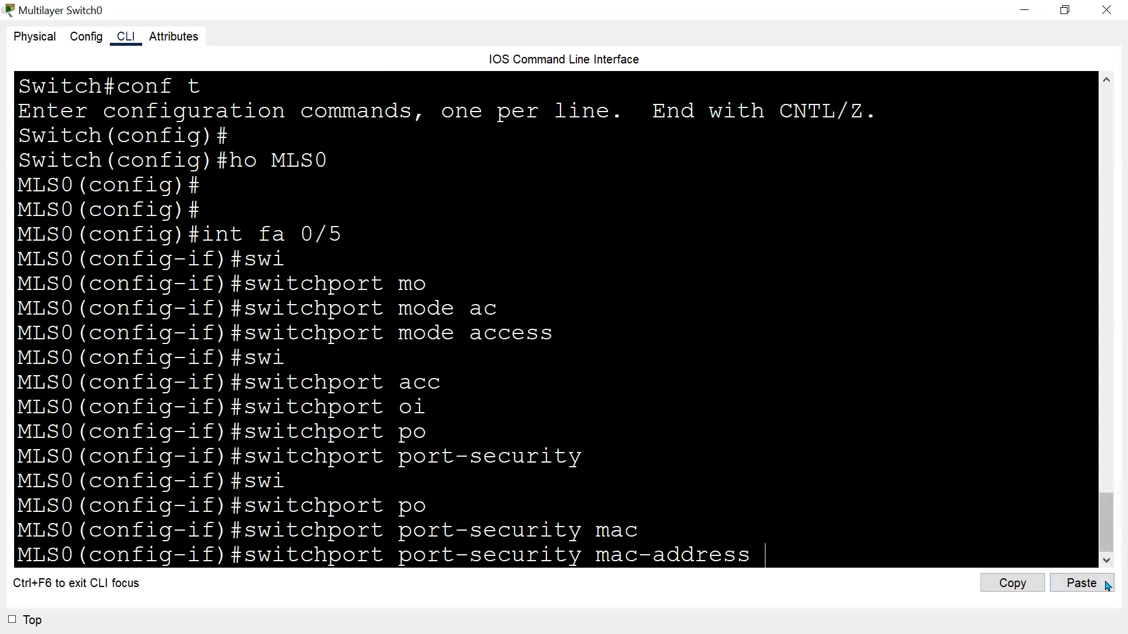
left_click(1081, 583)
key("Return")
Set the port-security violation mode to shutdown and exit the interface configuration.
type("swi")
key("Tab")
type("po")
key("Tab")
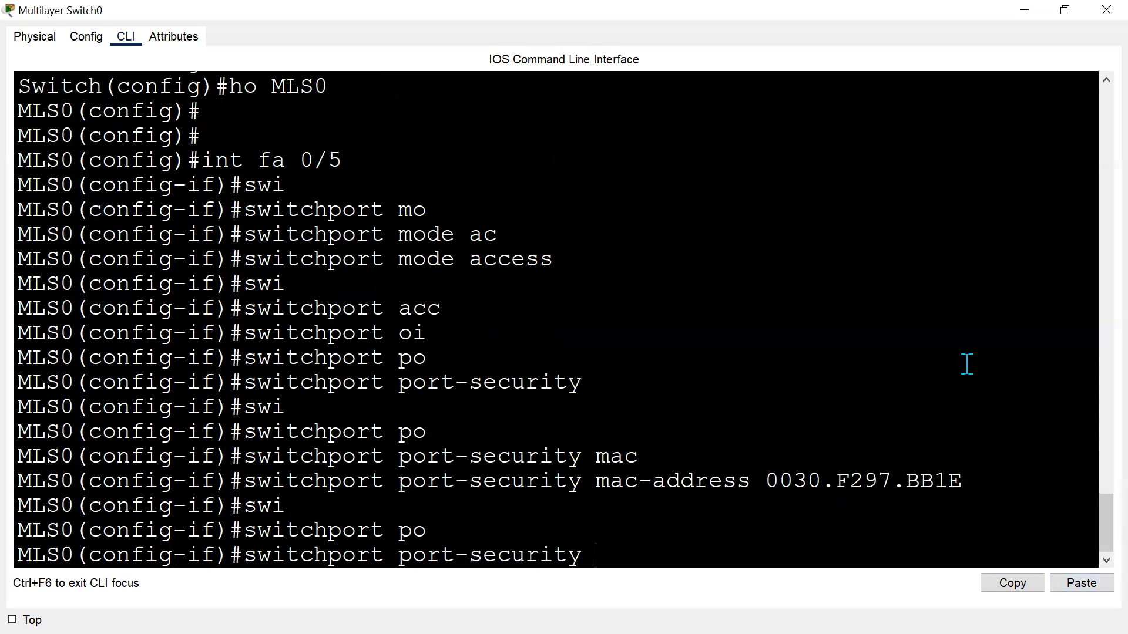
type("vi")
key("Tab")
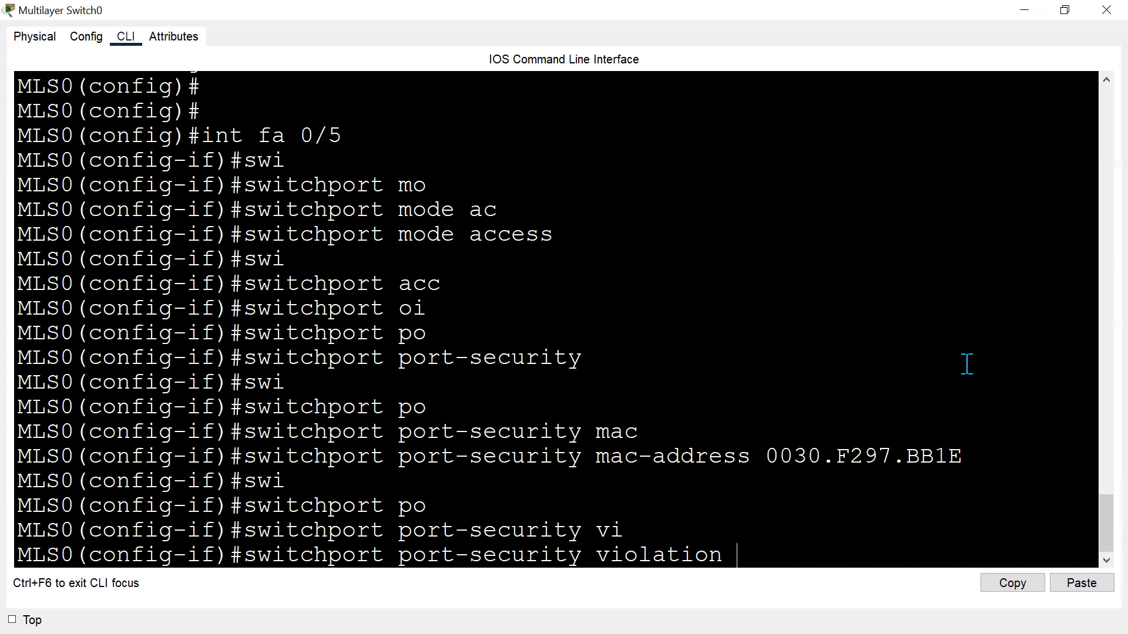
type("sh")
key("Tab")
key("Return")
type("exit")
key("Return")
key("Return")
key("alt+Tab")
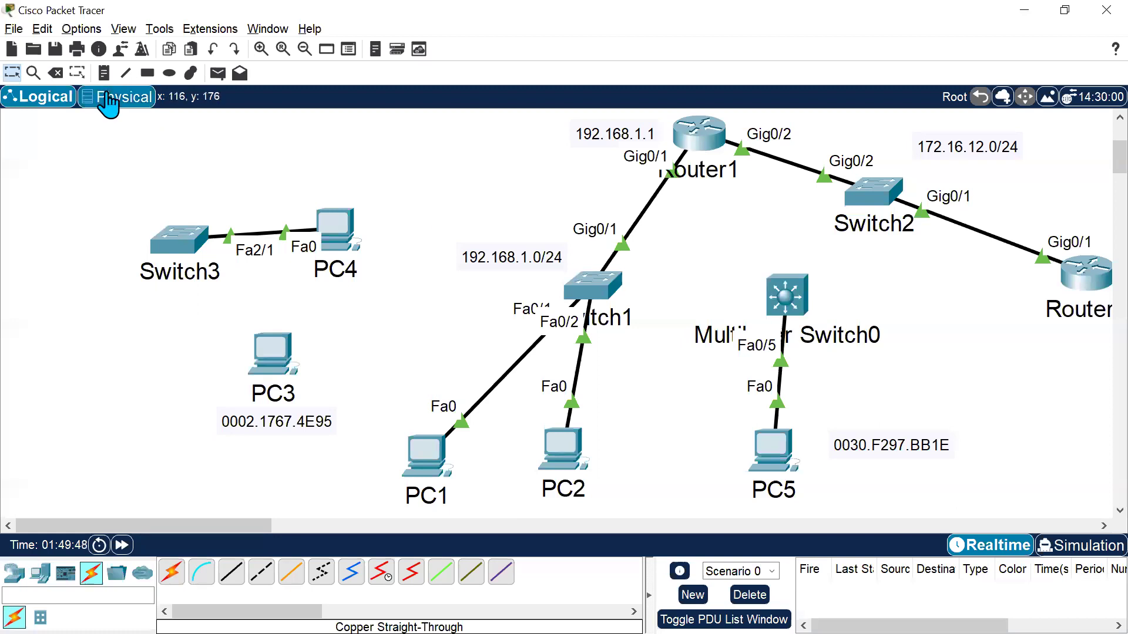
Delete PC5's cable and reconnect PC5 to Fa0/5 with a copper straight-through cable, fast-forwarding time.
left_click(56, 73)
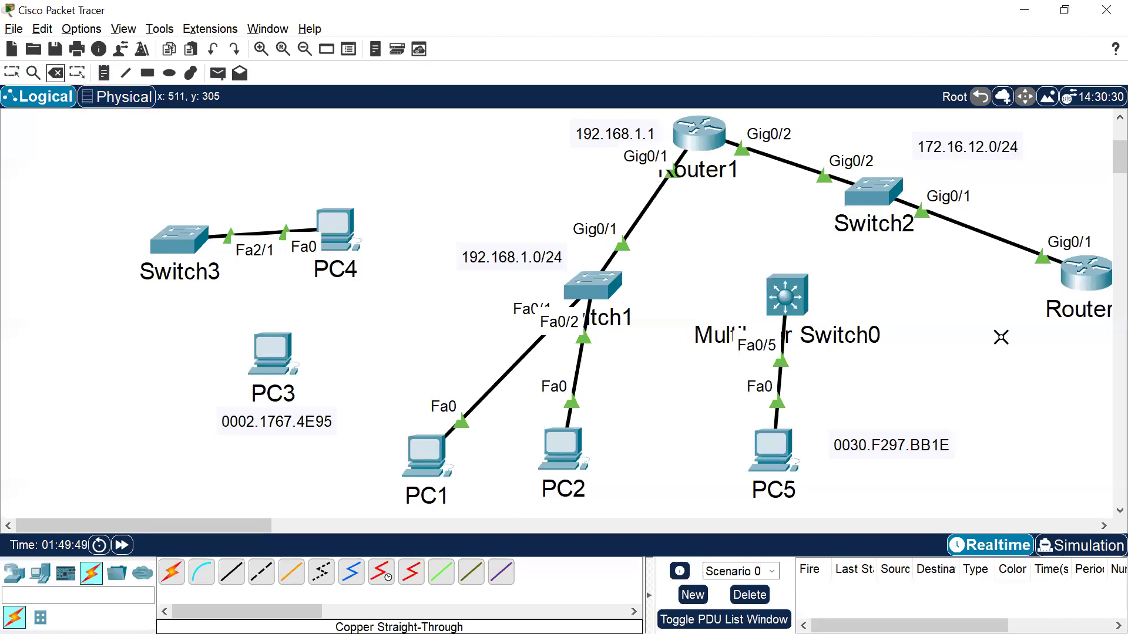
left_click(783, 374)
key("Escape")
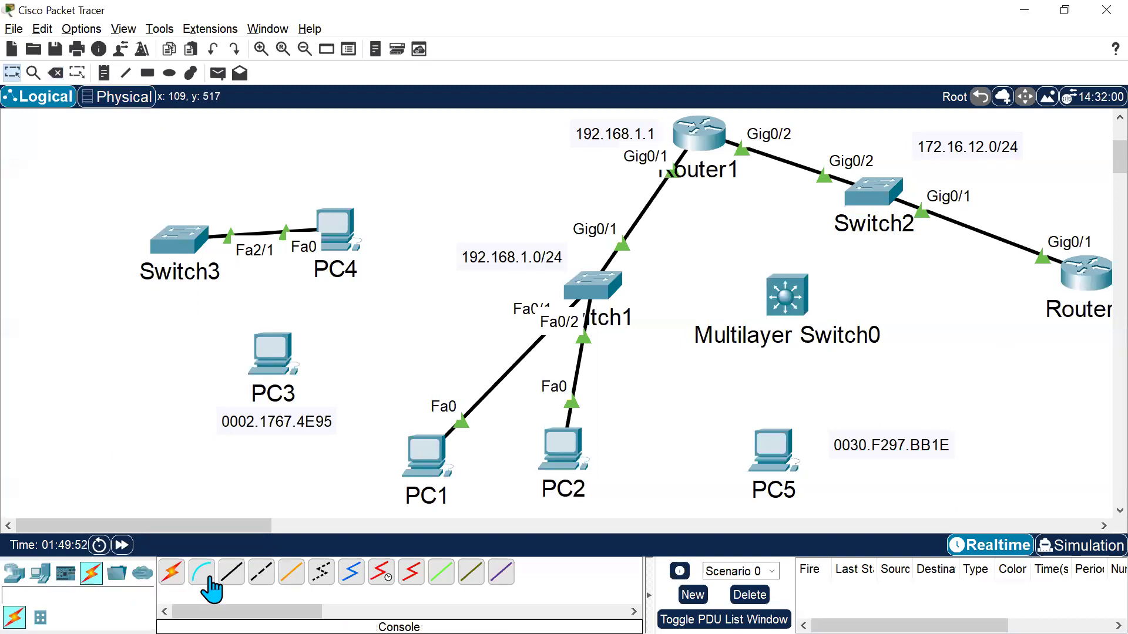
left_click(232, 573)
left_click(758, 449)
left_click(817, 514)
left_click(786, 297)
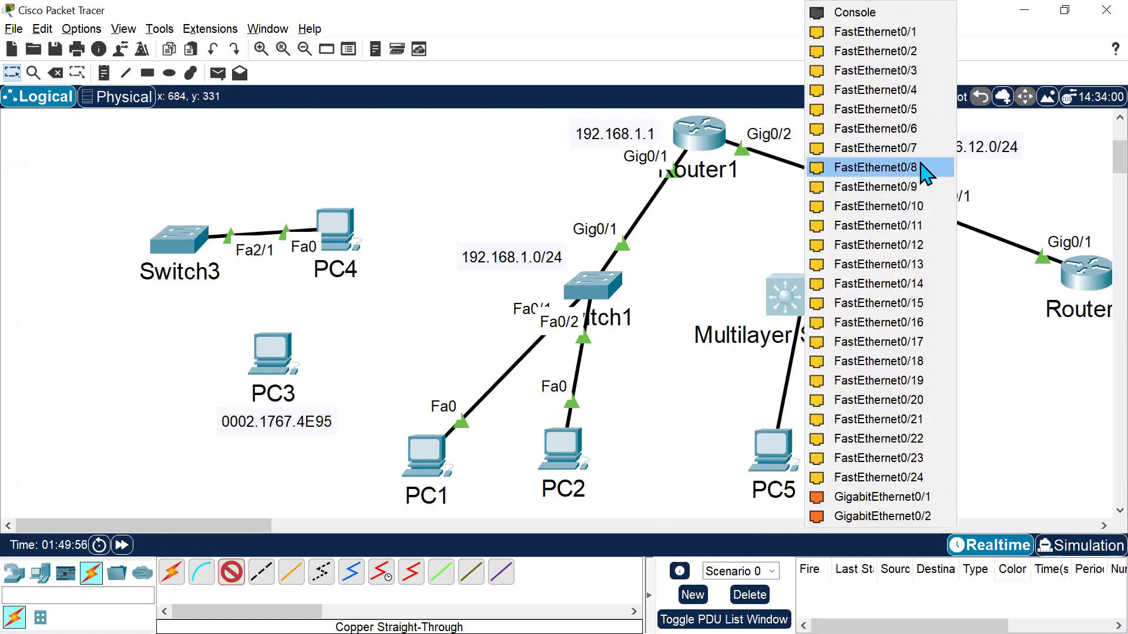
left_click(926, 110)
left_click(122, 545)
Delete the cable between PC5 and Multilayer Switch0.
left_click(56, 73)
left_click(781, 369)
key("Escape")
Move PC3 beside PC5 and connect its Fa0 to Multilayer Switch0's FastEthernet0/5, then fast-forward time.
left_click_drag(304, 364, 703, 430)
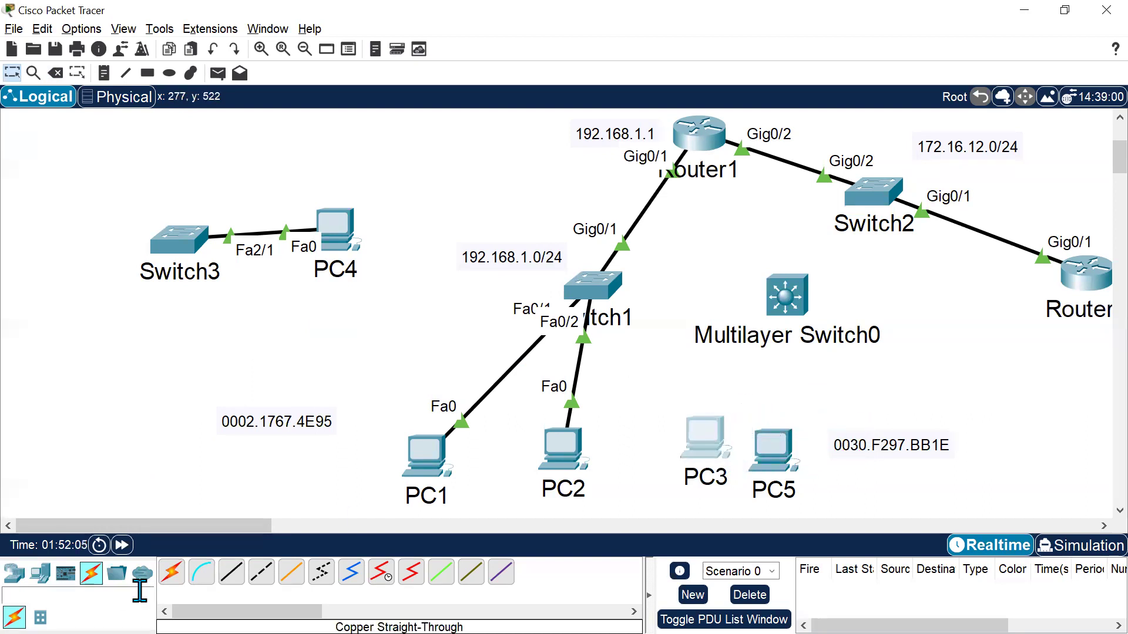
left_click(231, 572)
left_click(708, 432)
left_click(758, 501)
left_click(790, 305)
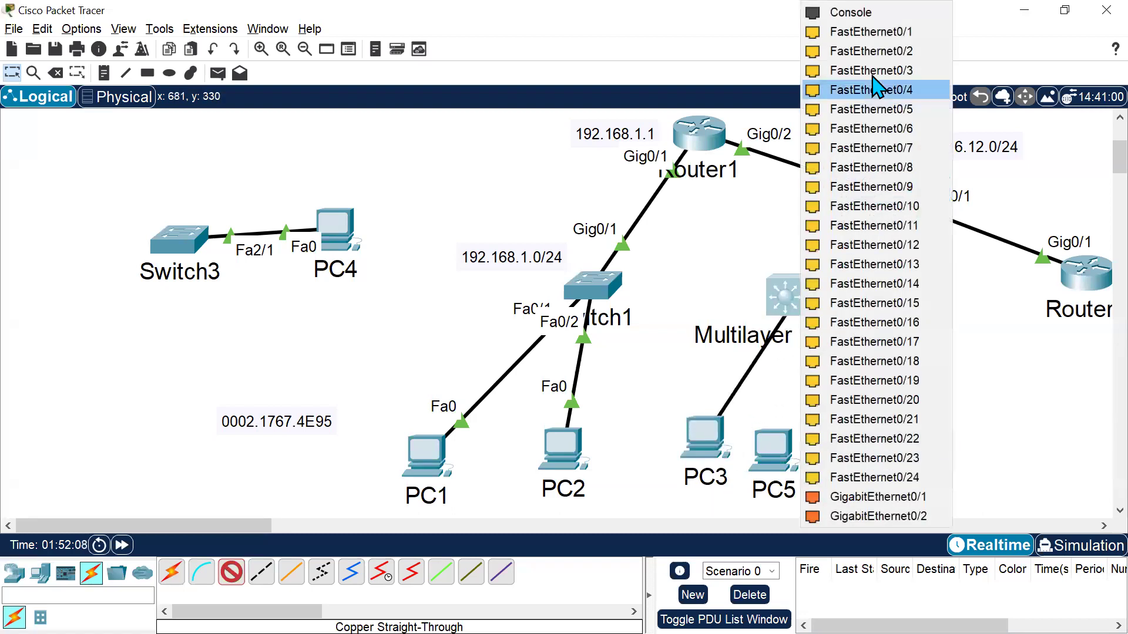
left_click(906, 108)
left_click(121, 546)
left_click(122, 547)
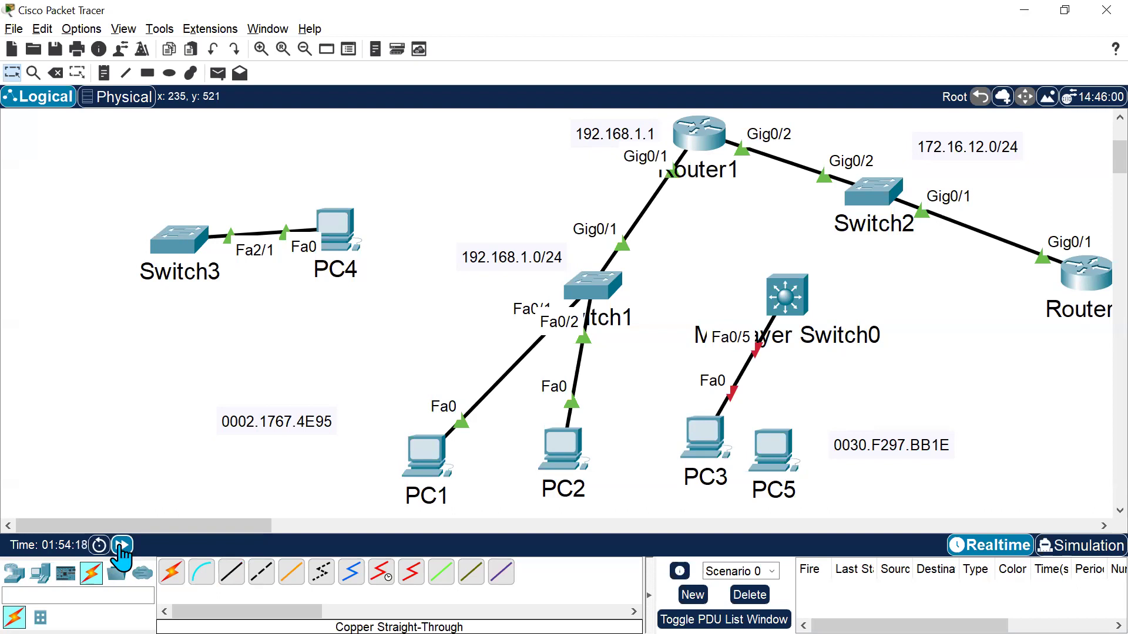
Delete the cable between PC3 and Multilayer Switch0.
left_click(55, 73)
left_click(743, 373)
key("Escape")
Reconnect PC5's Fa0 to Multilayer Switch0's FastEthernet0/5 with a copper straight-through cable and fast-forward time.
left_click(232, 572)
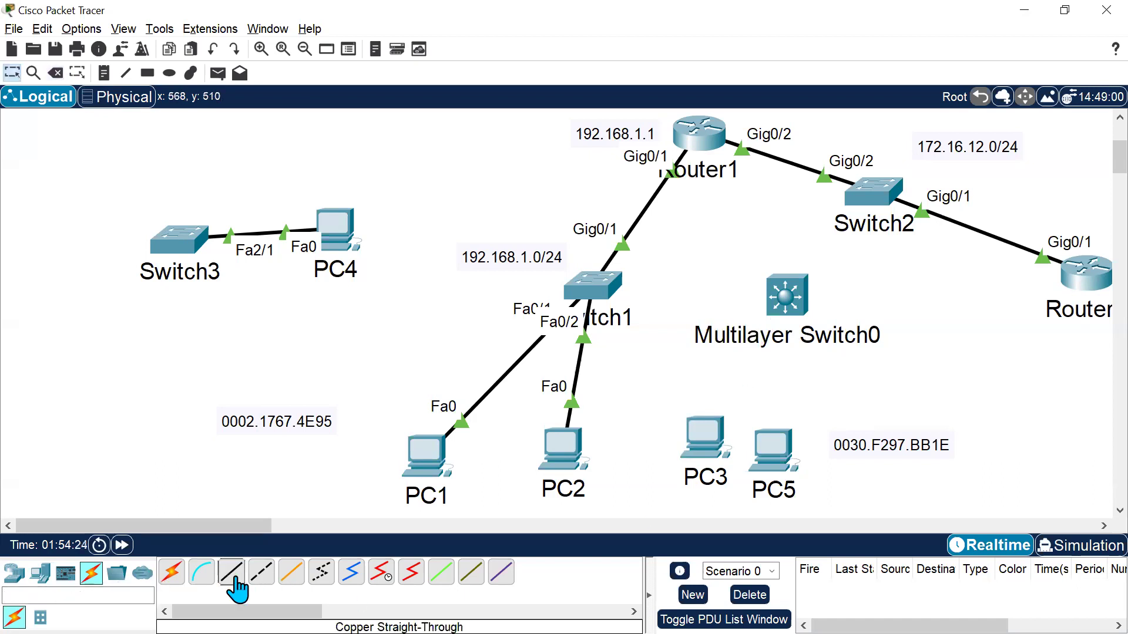
left_click(779, 461)
left_click(835, 534)
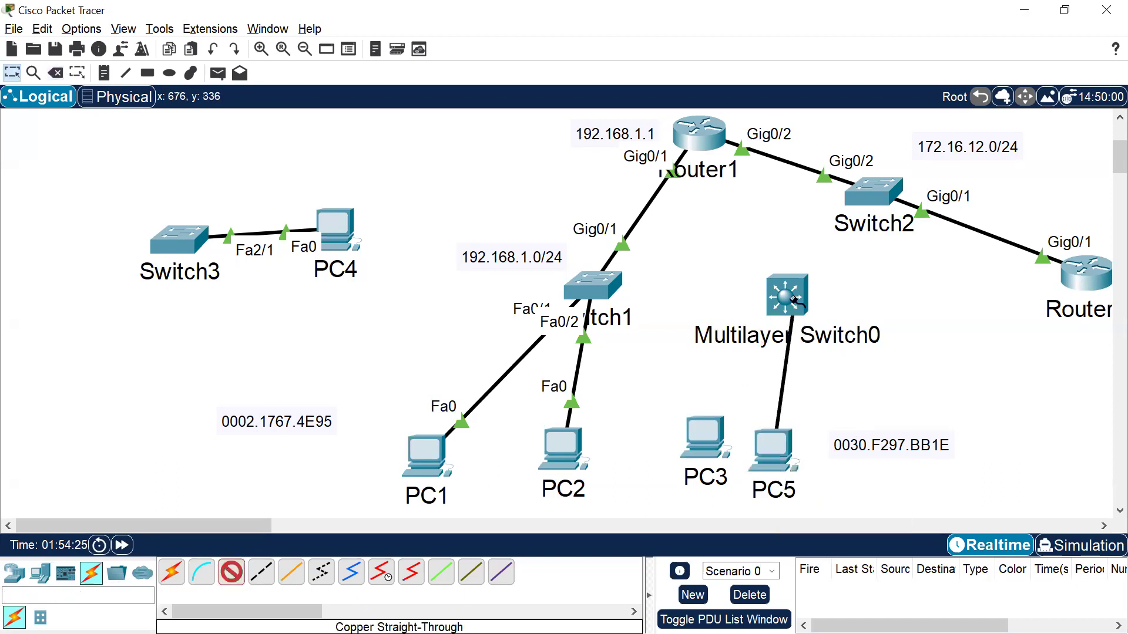
left_click(786, 297)
left_click(928, 111)
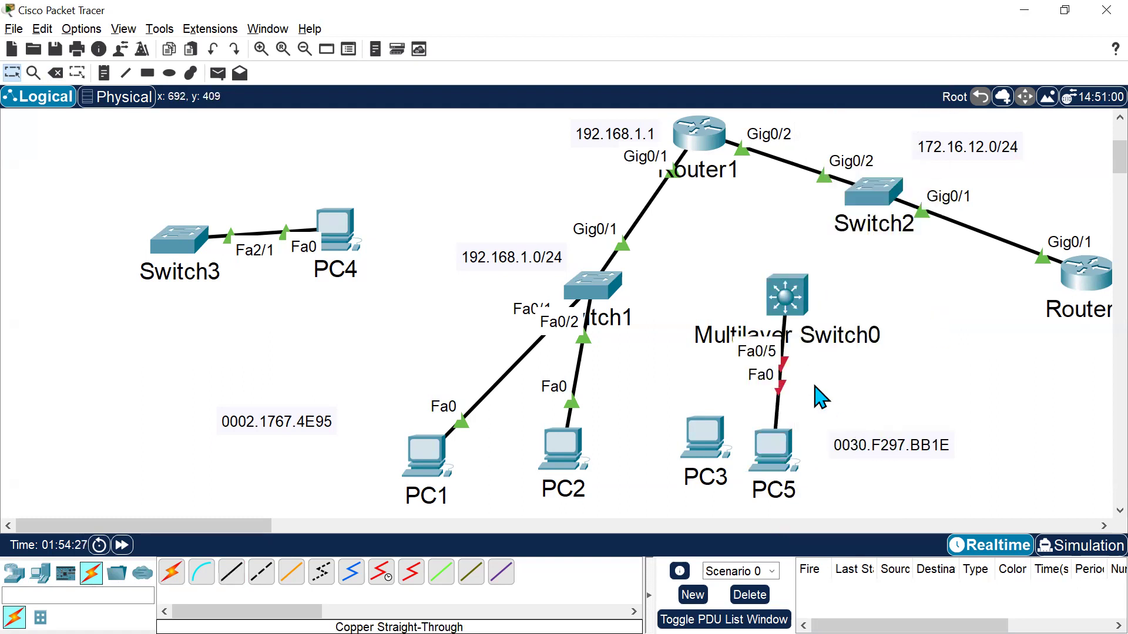
left_click(121, 545)
left_click(122, 545)
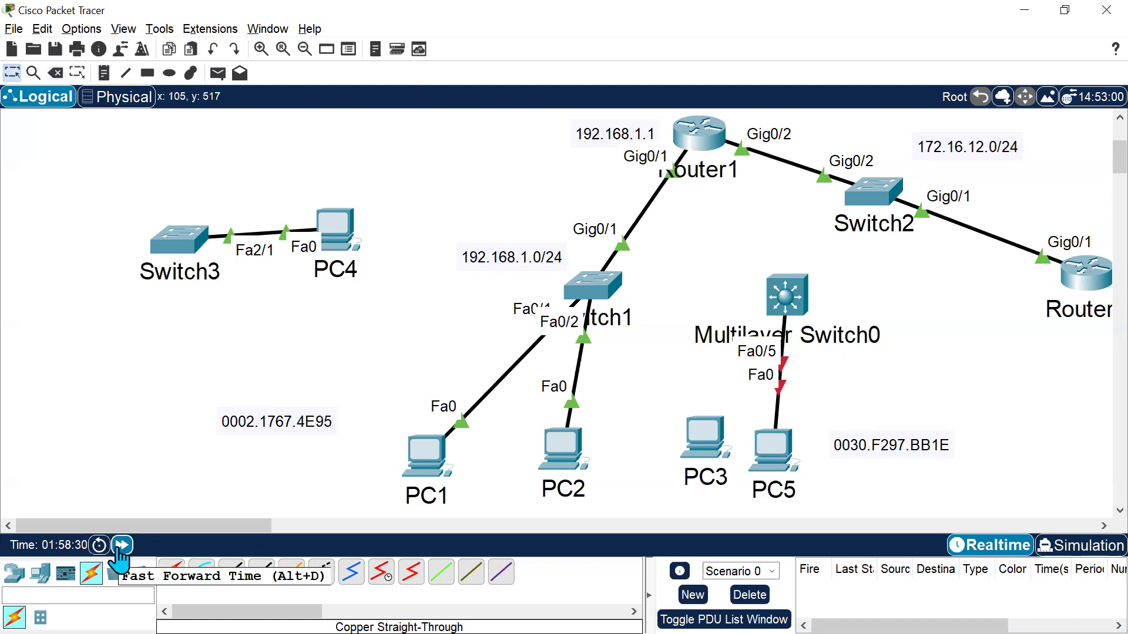
Re-enable FastEthernet0/5 on MLS0 with no shutdown.
left_click(399, 576)
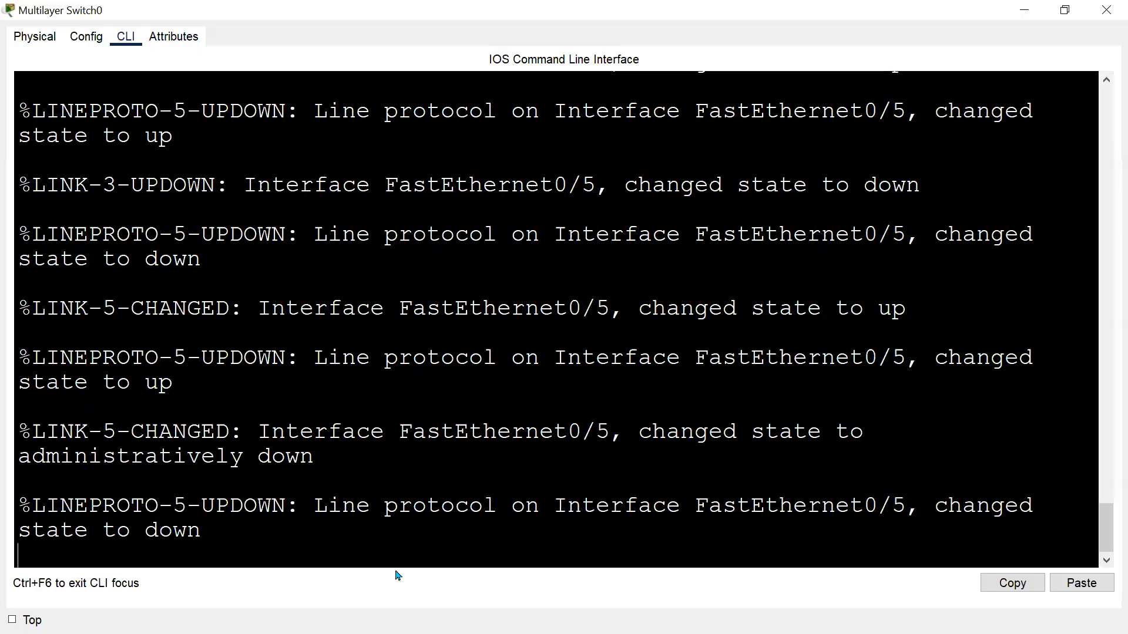
key("Return")
key("Return")
key("Return")
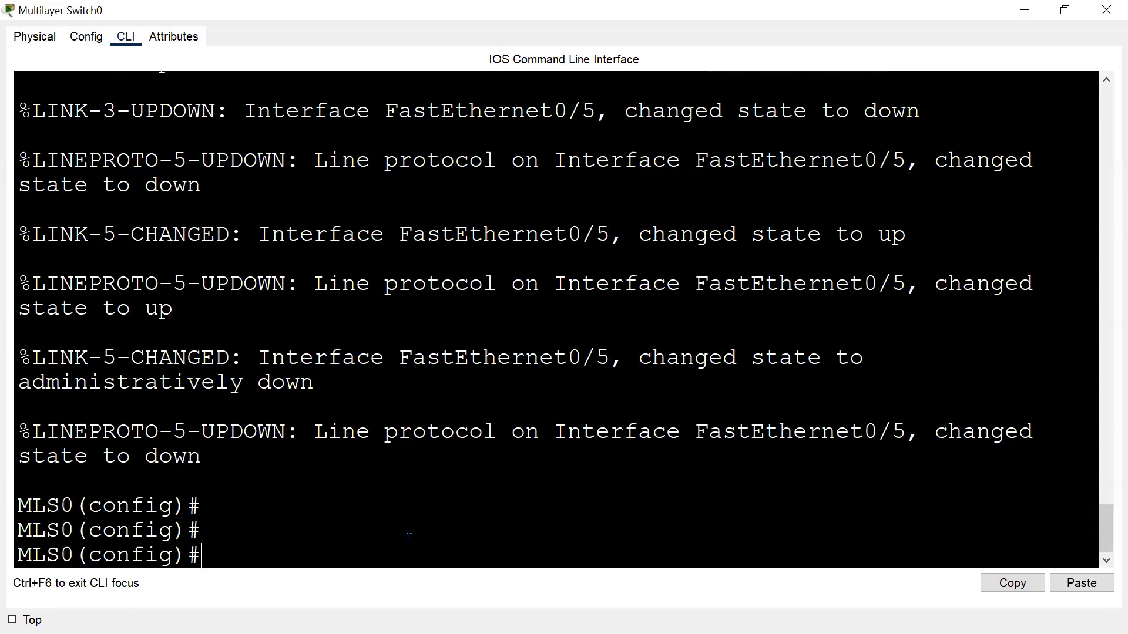
type("int fa 0/5")
key("Return")
type("no sh")
key("Return")
Shut down FastEthernet0/5 and bring it back up with no shutdown.
key("alt+Tab")
key("alt+Tab")
key("Return")
key("Return")
type("sh")
key("Return")
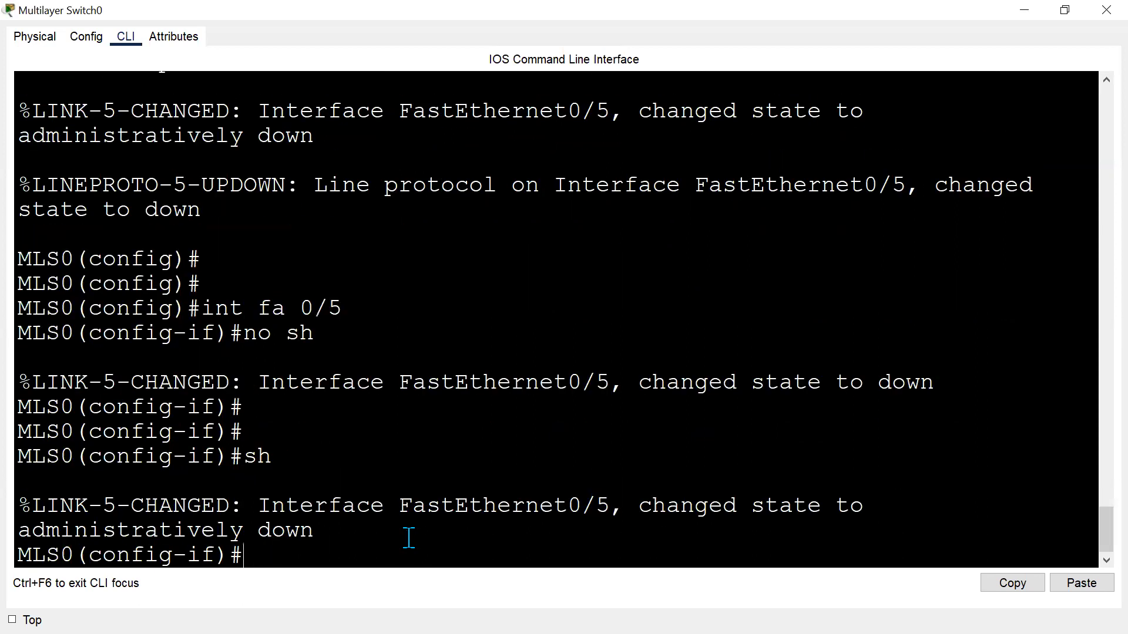
key("Return")
key("Return")
type("no sh")
key("Return")
key("Return")
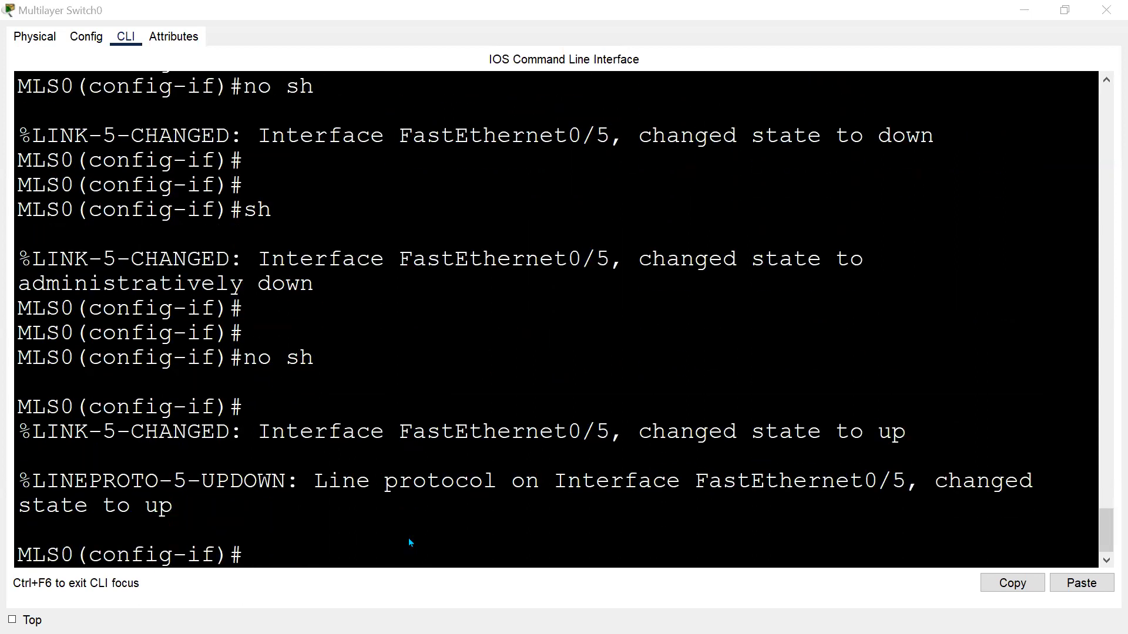
Fast-forward time and delete the cable between PC5 and Multilayer Switch0.
key("alt+Tab")
left_click(123, 545)
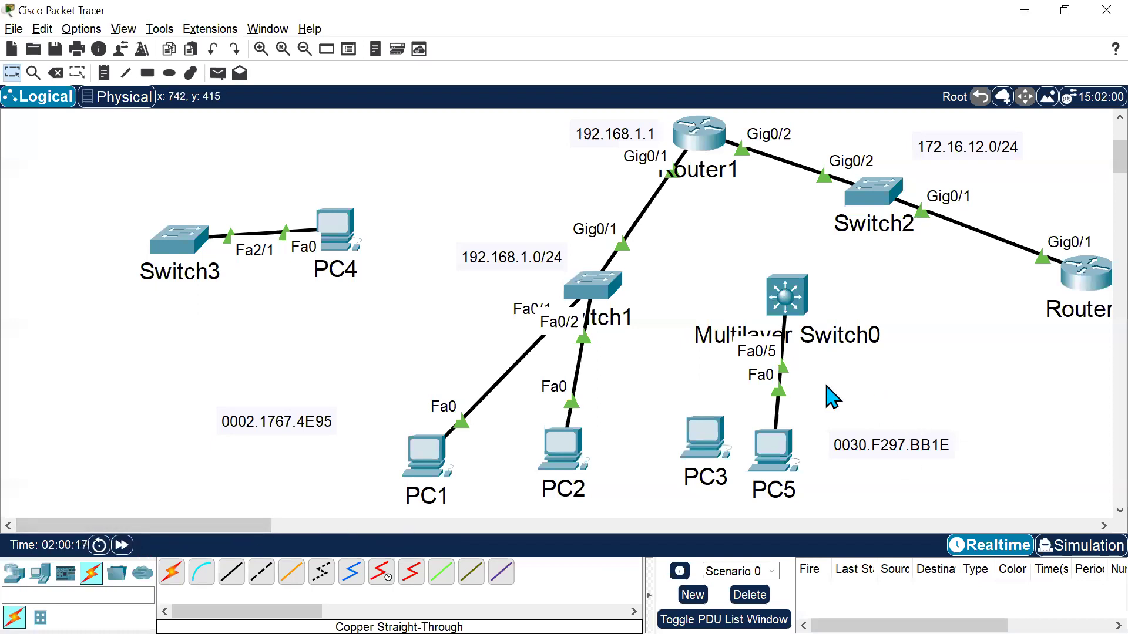
left_click(55, 73)
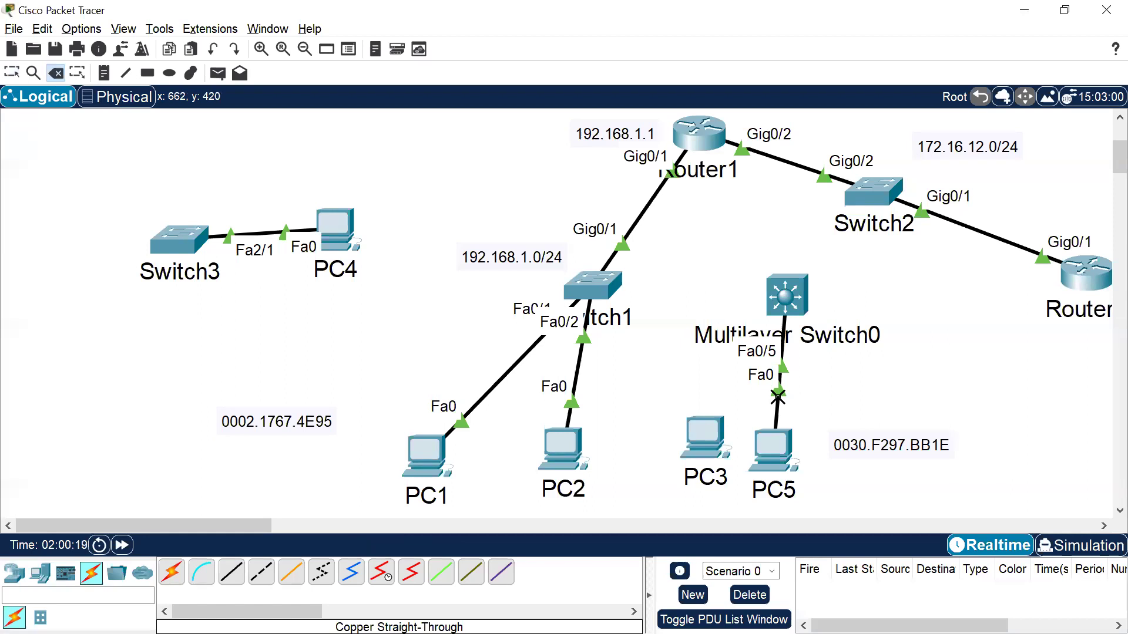
left_click(778, 392)
key("Escape")
Connect PC3's Fa0 to Multilayer Switch0's FastEthernet0/5 with a copper straight-through cable and fast-forward time.
left_click(230, 571)
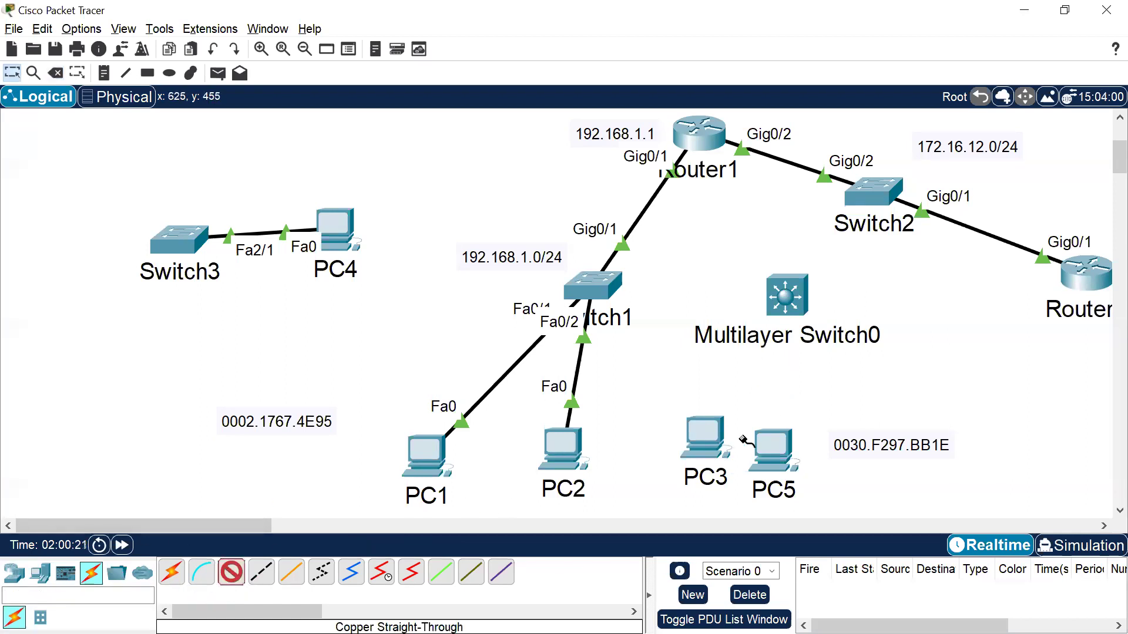
left_click(712, 432)
left_click(776, 500)
left_click(791, 295)
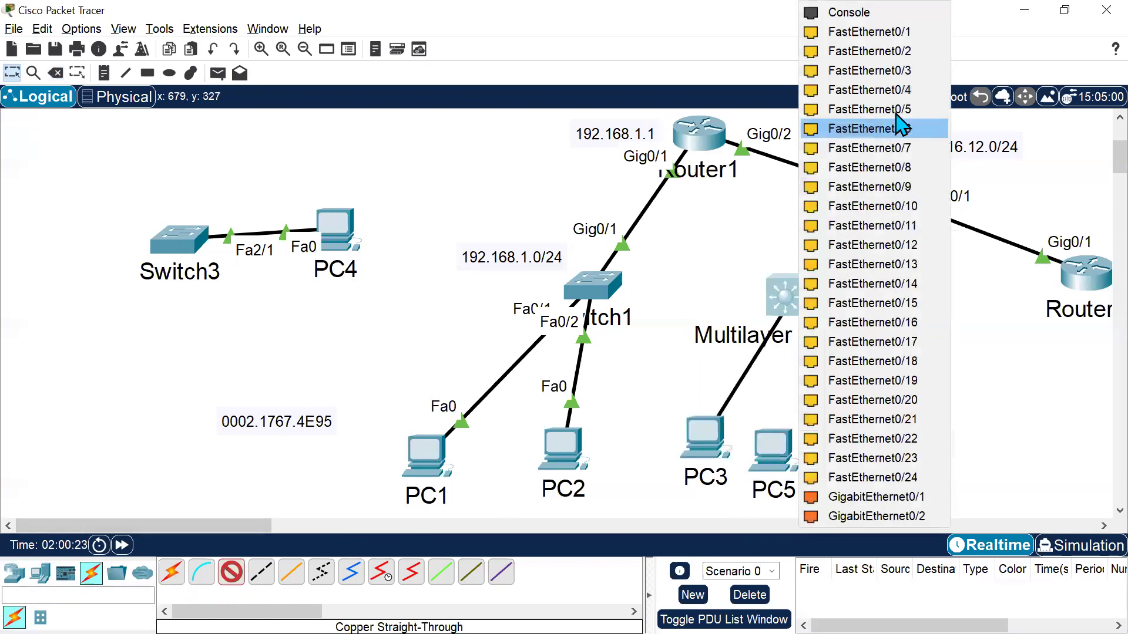
left_click(899, 124)
left_click(128, 550)
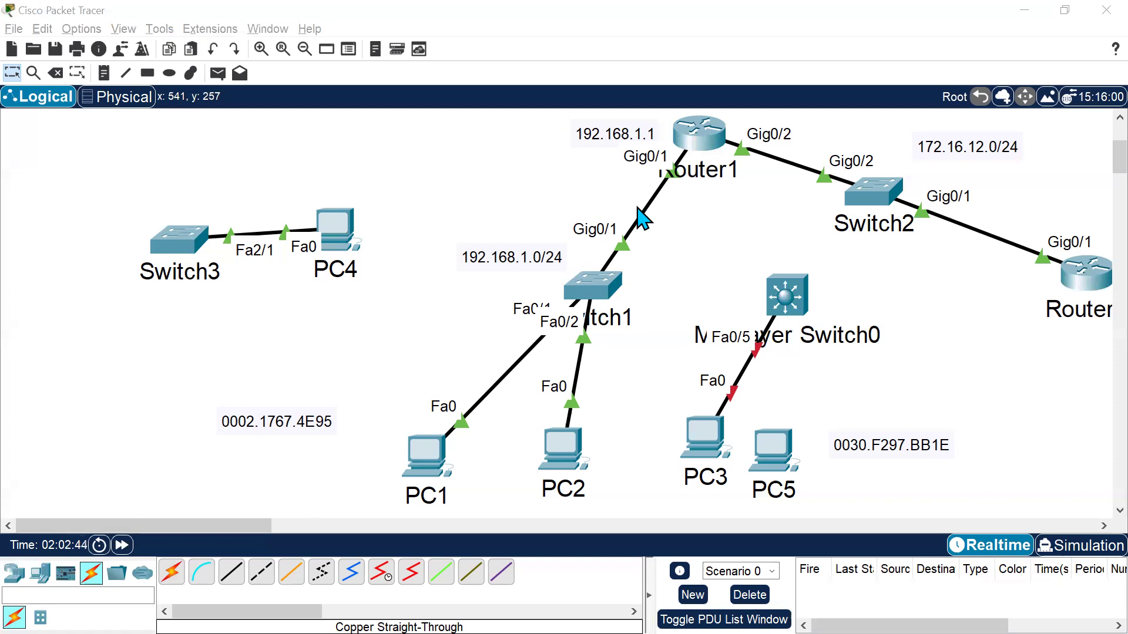
In the notes under Port Security, write "int fa 0/5" followed by "switchport port-security".
key("alt+Tab")
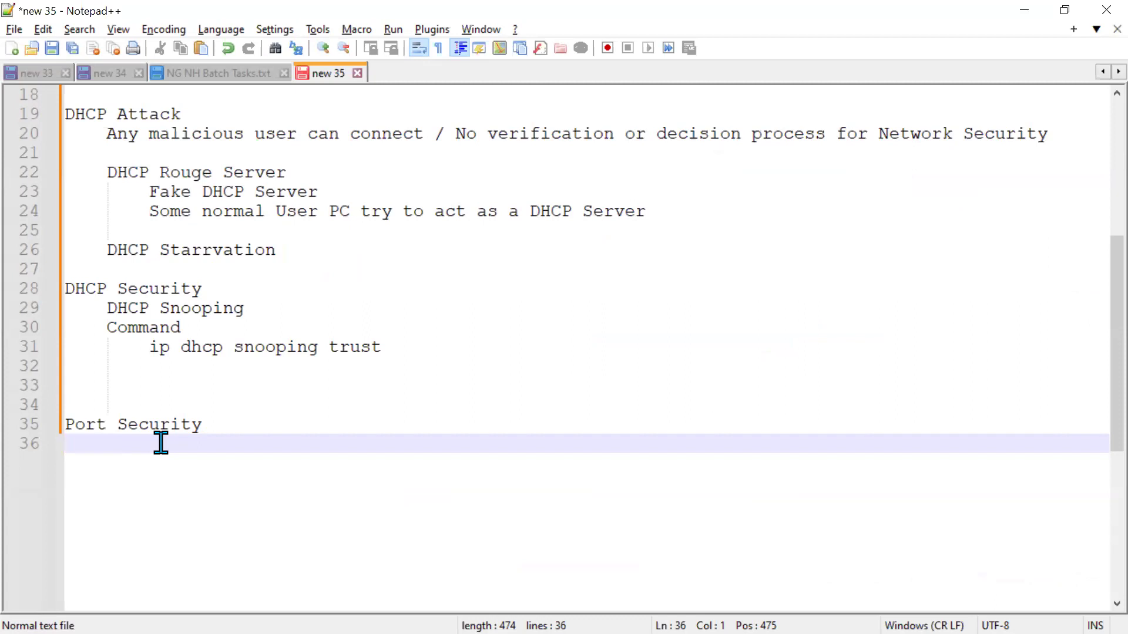
key("Return")
type("int")
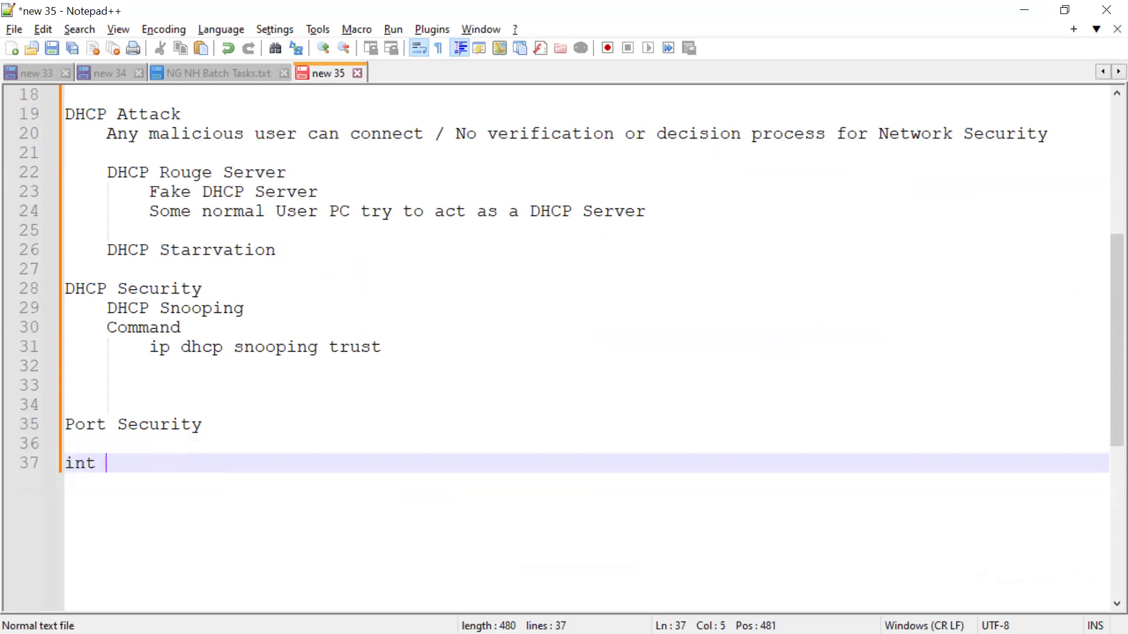
type(" fa 0/5")
key("Return")
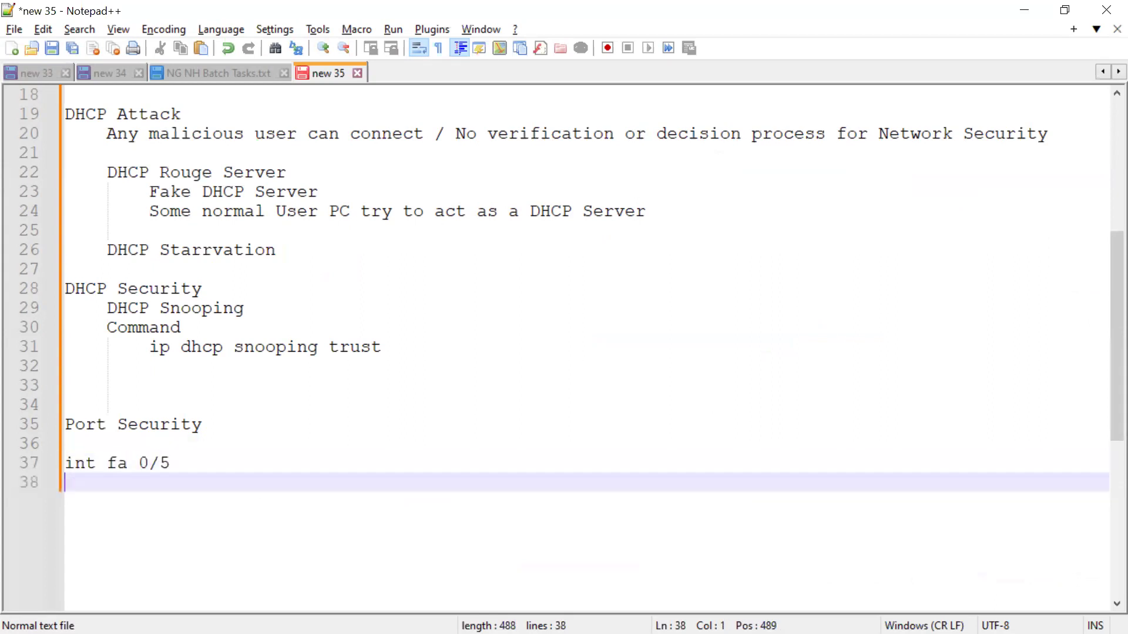
type("swi")
key("Tab")
type("port port-security")
key("Return")
Insert the line "switchport mode access" above the port-security line in the notes.
key("Up")
key("Up")
key("Right")
key("Right")
key("Right")
key("Right")
key("Right")
key("Right")
key("Right")
key("Right")
key("Right")
key("Return")
type("sw")
key("Return")
type("mode acc")
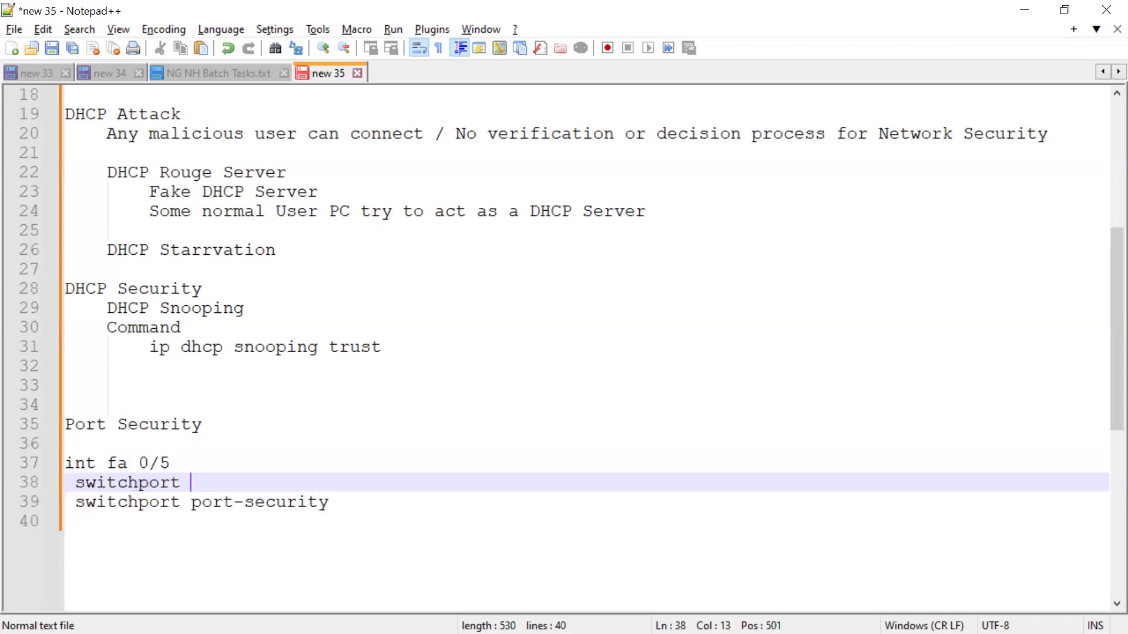
type("wess")
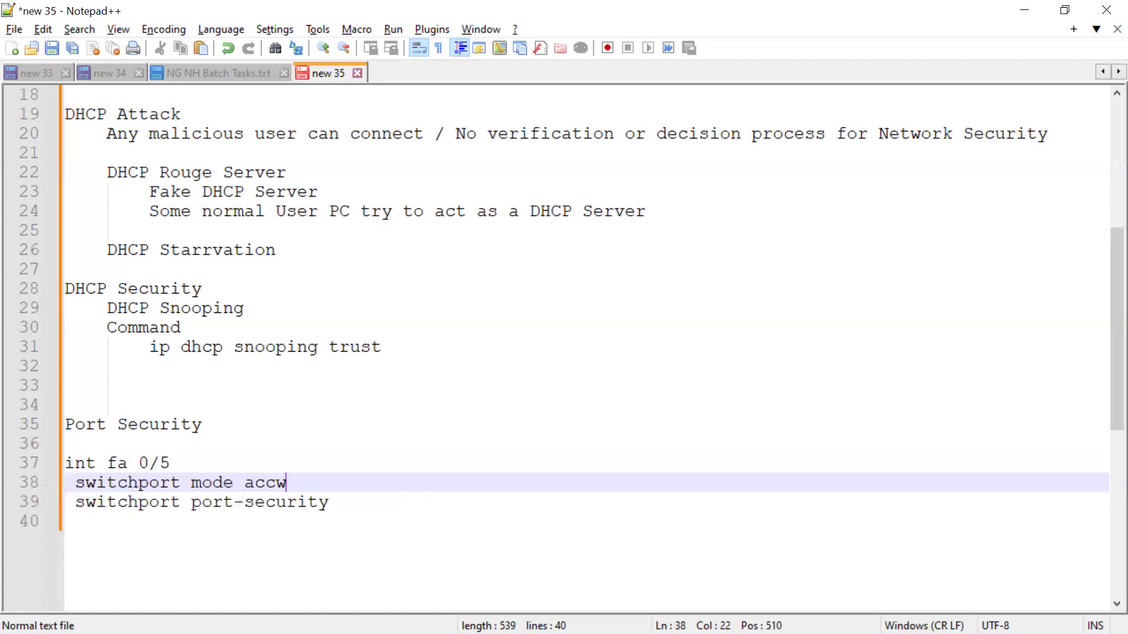
key("Left")
key("Left")
key("Left")
key("BackSpace")
Add the line "switchport port-security mac-address 0030.F297.BB1E" below the port-security line.
key("Down")
key("Down")
type("swi")
key("Return")
type("p")
key("BackSpace")
type("port-security")
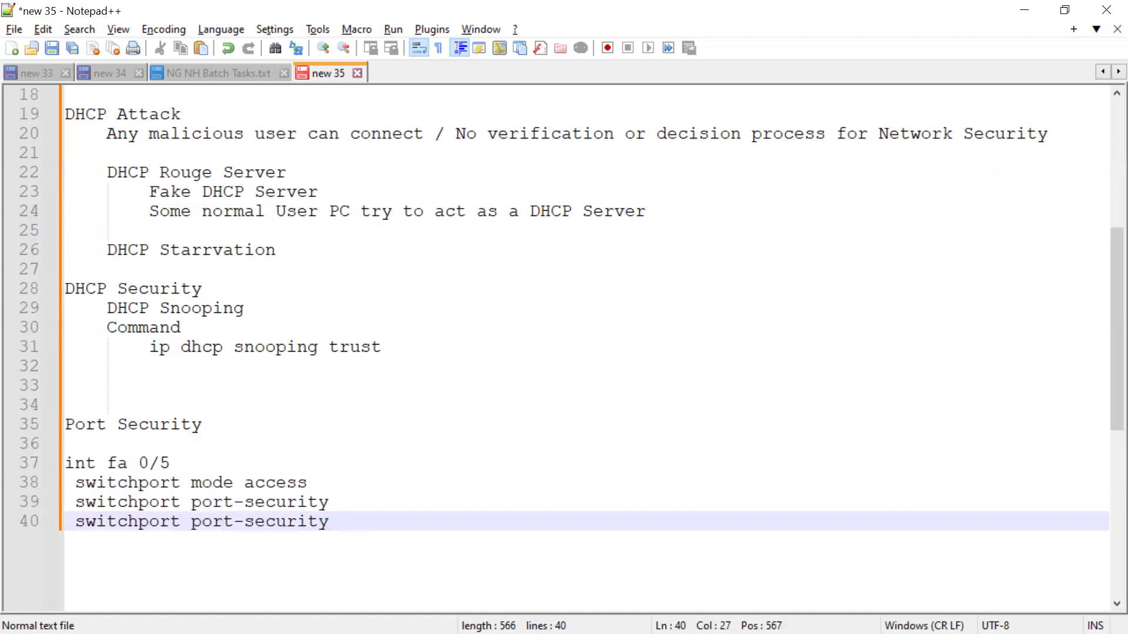
type(" macc")
key("BackSpace")
type("-address")
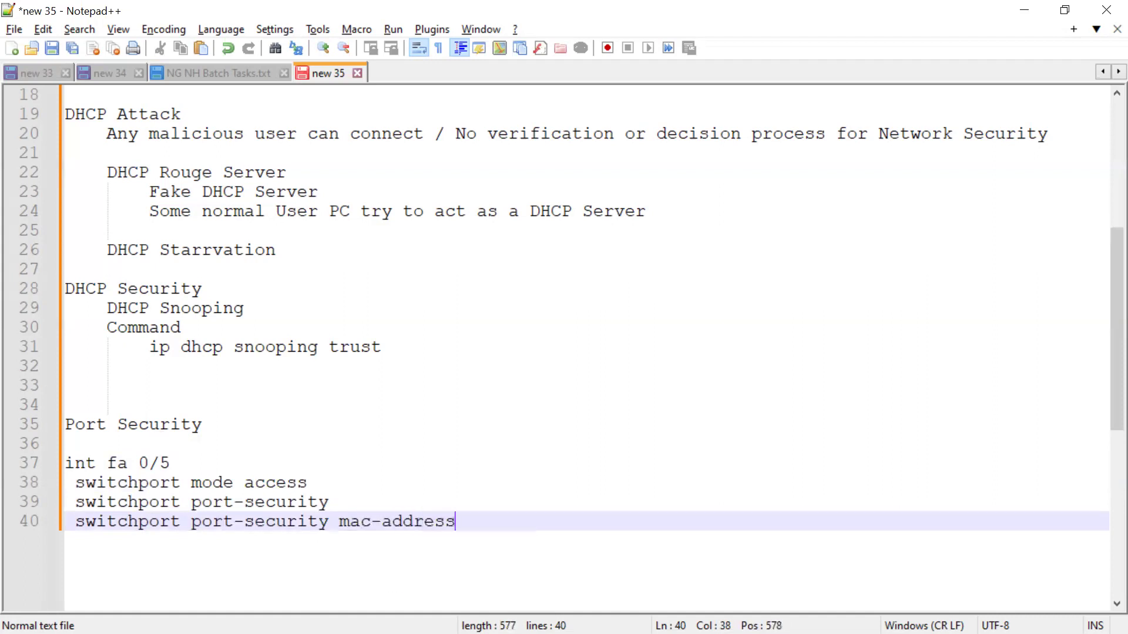
type("0030.F297.BB1E")
key("Return")
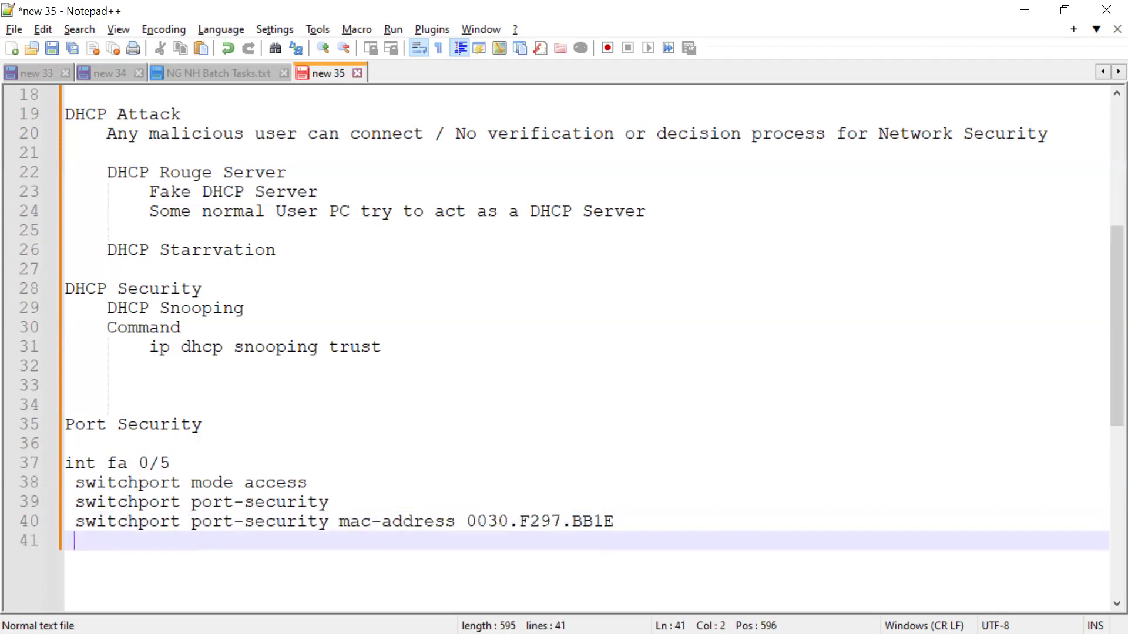
Add a "|| OR ||" separator line below the static MAC address command.
key("Tab")
type("|| ")
type("||")
key("Left")
key("Left")
type("OR")
key("Tab")
key("Left")
key("Left")
key("Left")
key("BackSpace")
key("Tab")
key("Right")
key("Right")
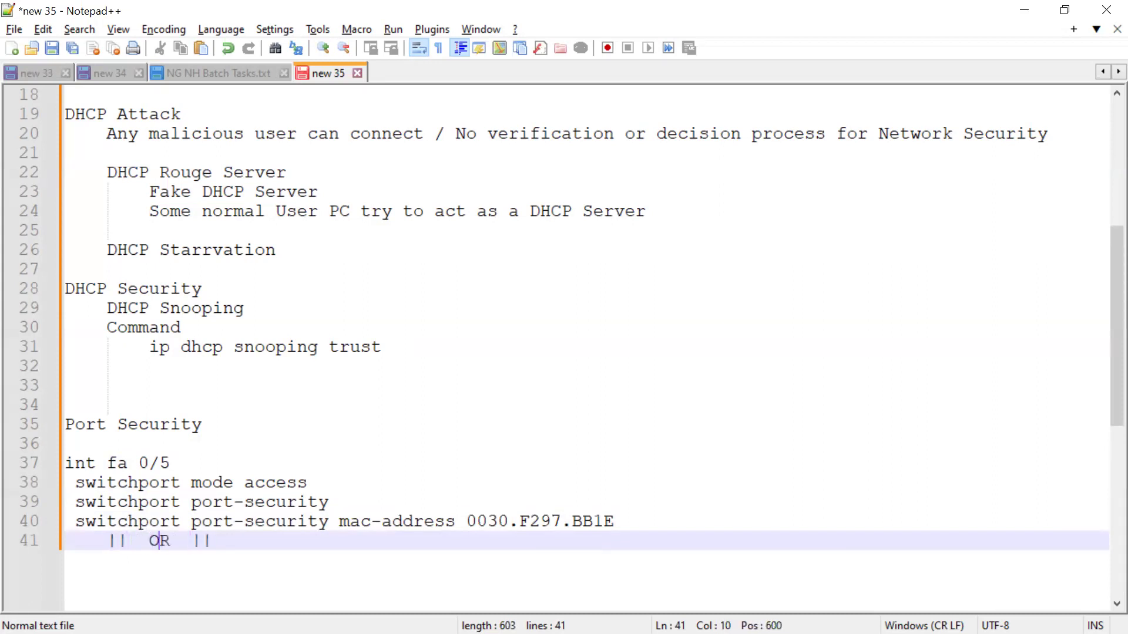
key("Left")
key("Left")
key("Up")
key("Left")
key("Left")
key("Left")
key("Left")
key("Left")
key("Left")
key("Left")
key("Left")
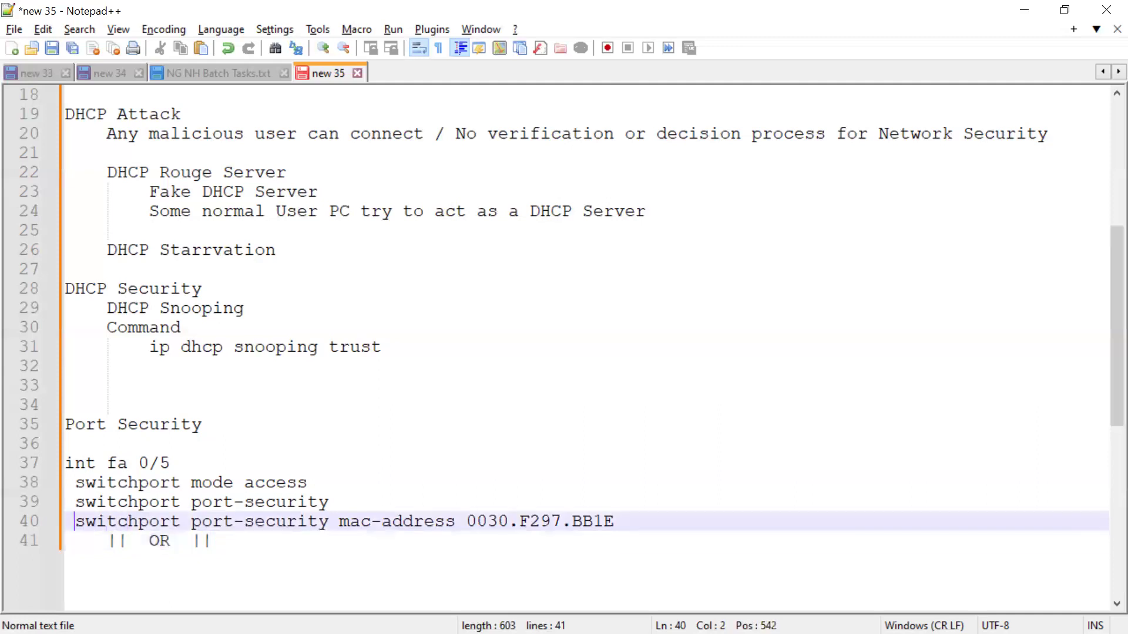
Insert a blank line between the port-security line and the static MAC address command.
key("Return")
key("Up")
key("Up")
key("Up")
key("shift+Down")
key("shift+Down")
key("Down")
key("Down")
key("Up")
key("Down")
key("End")
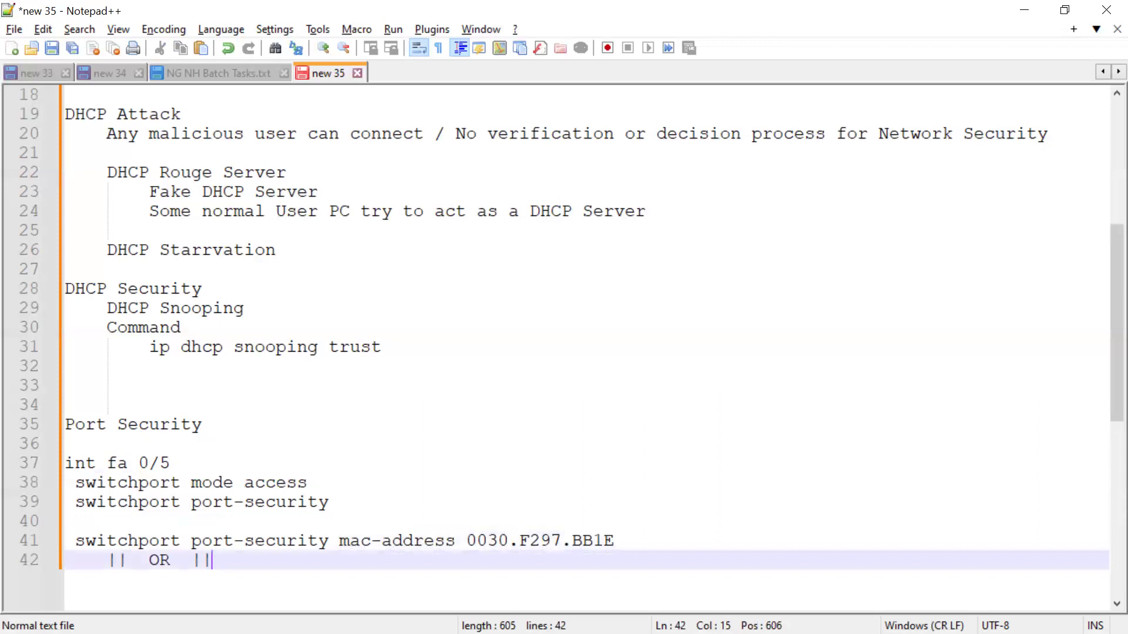
Add the line "switchport port-security mac-address sticky" below the OR separator.
key("Return")
key("BackSpace")
type("sw")
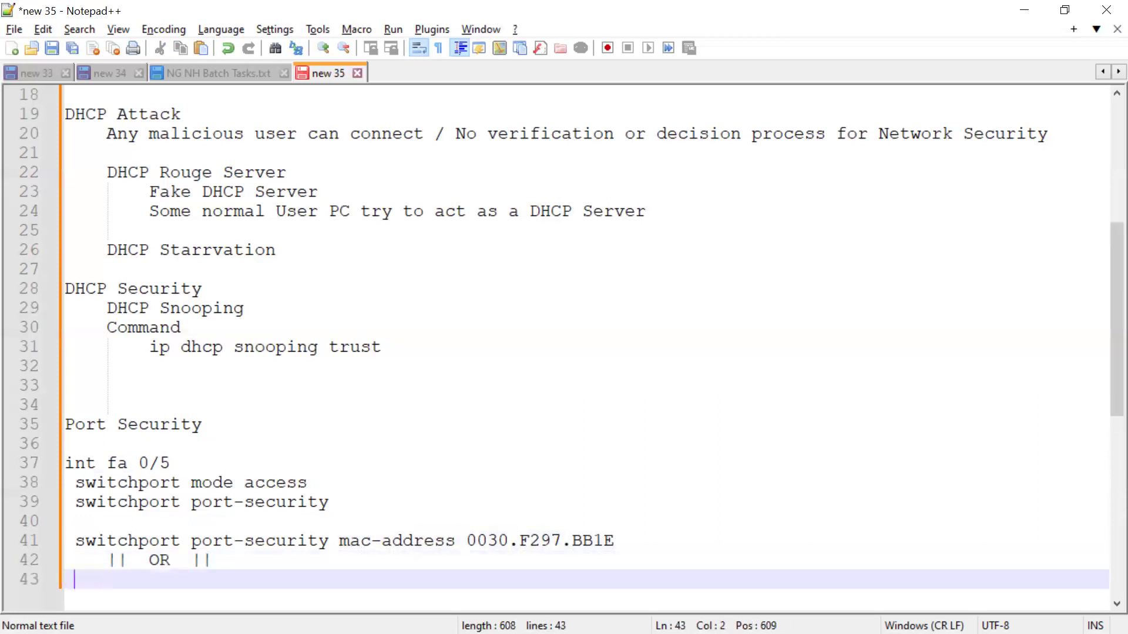
key("Return")
type("p")
key("BackSpace")
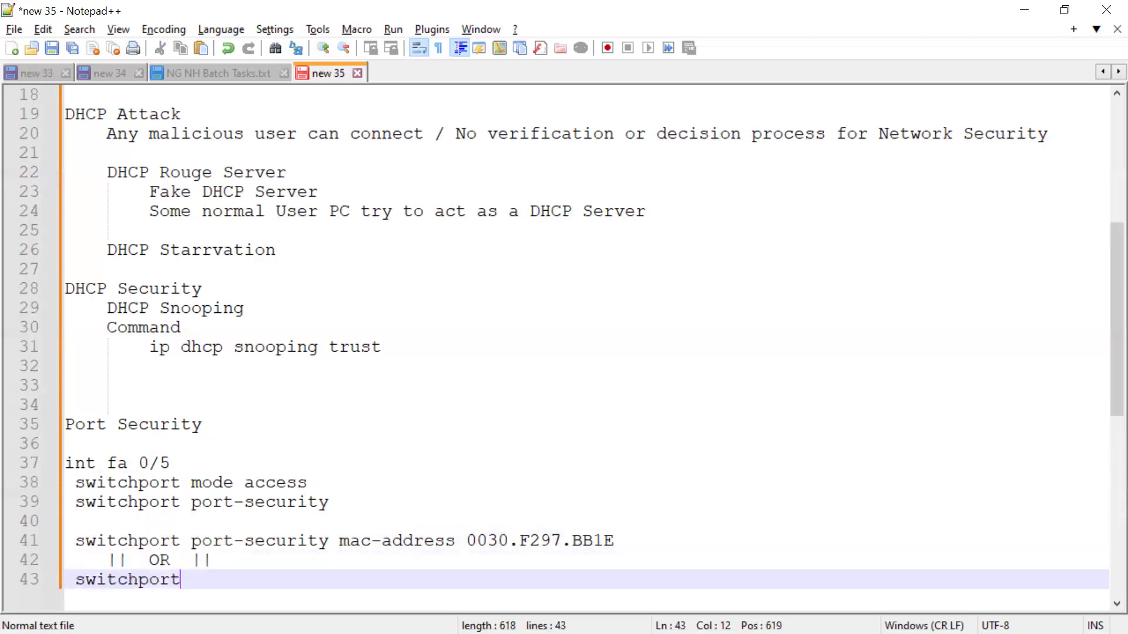
type("port-security")
key("Return")
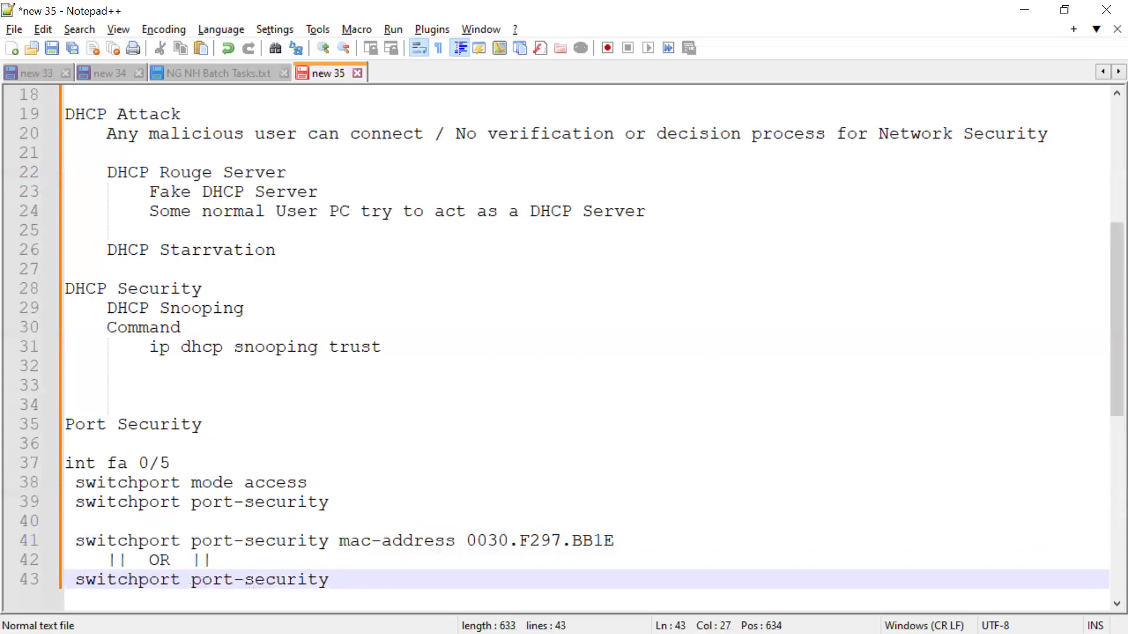
type("ma")
key("Return")
type("sticky")
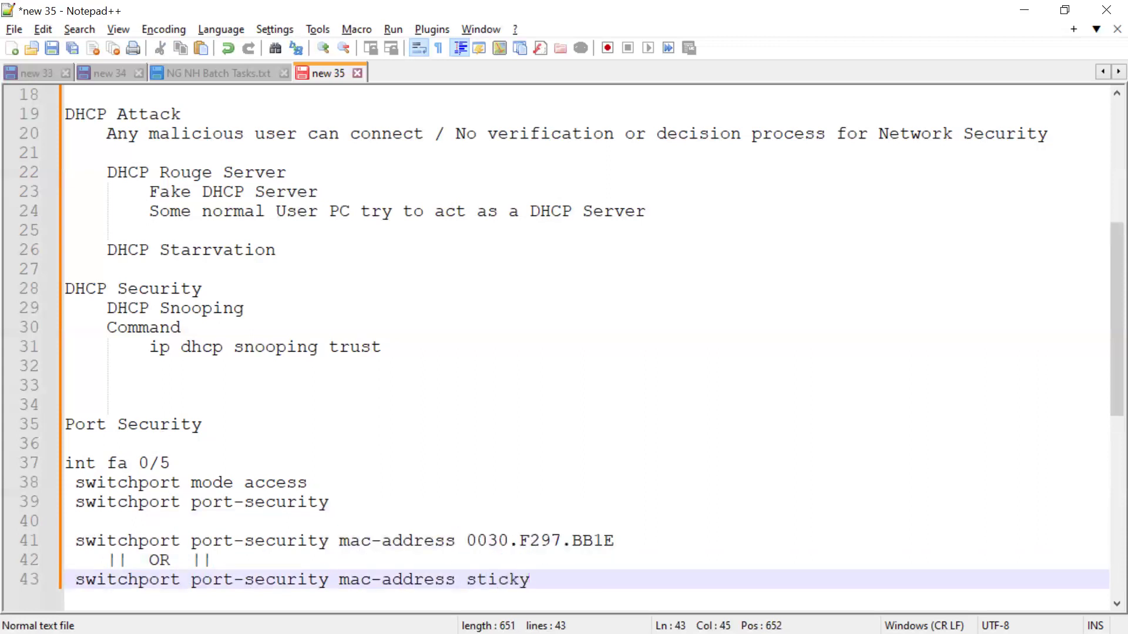
Add the line "switchport port-security violations shutdown" after a blank line, followed by two empty lines.
key("Return")
key("Return")
type("sw")
key("Return")
type("port p")
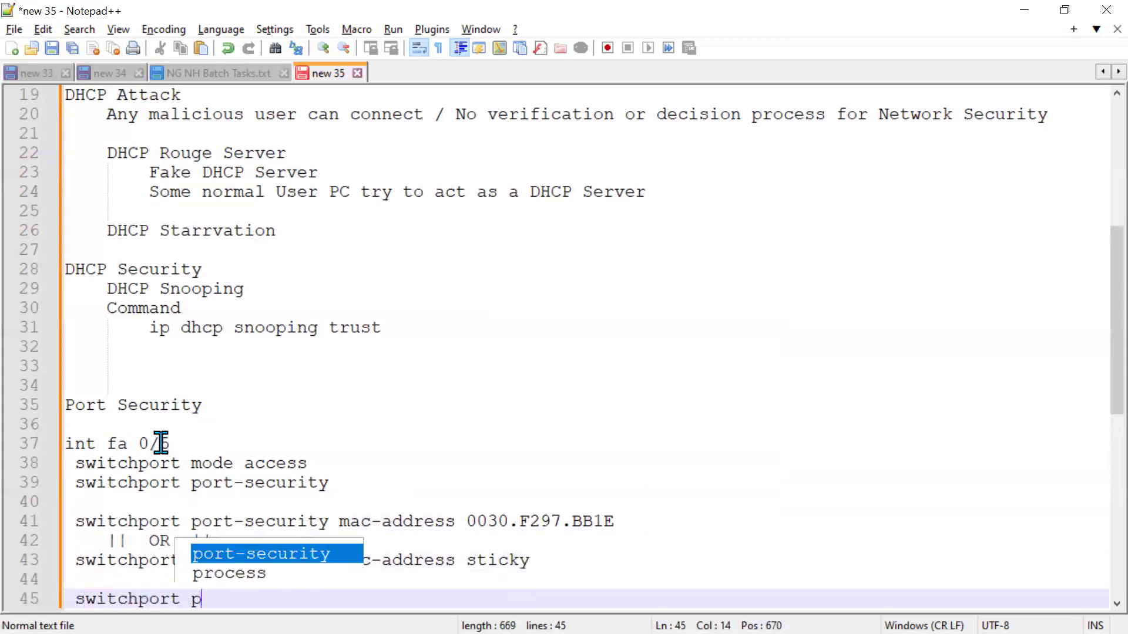
key("Return")
type("vi")
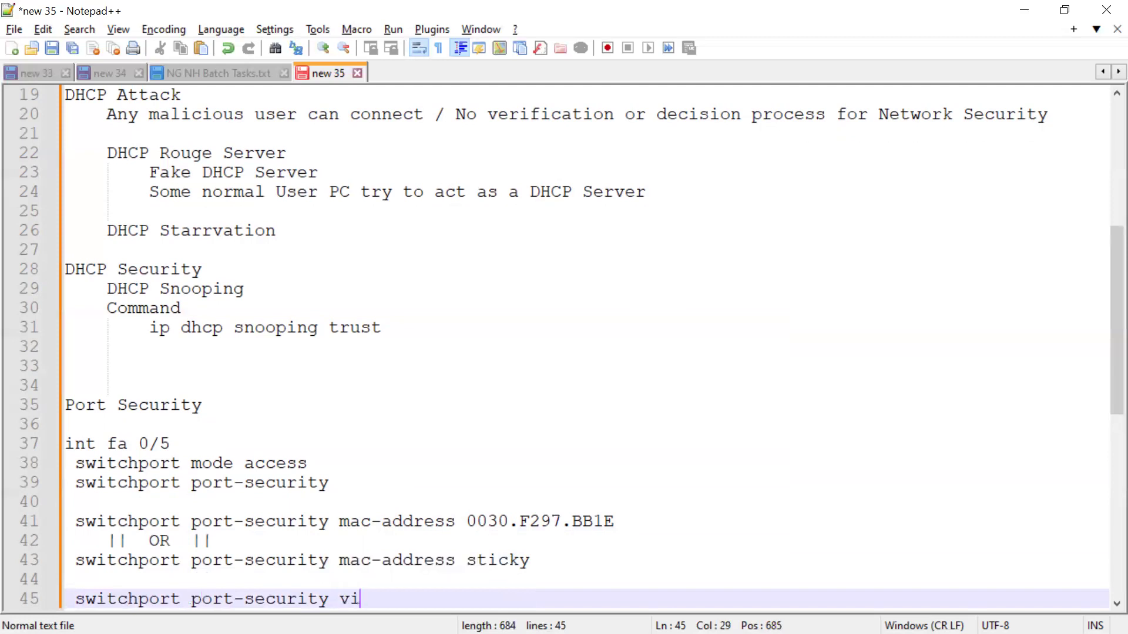
type("olations")
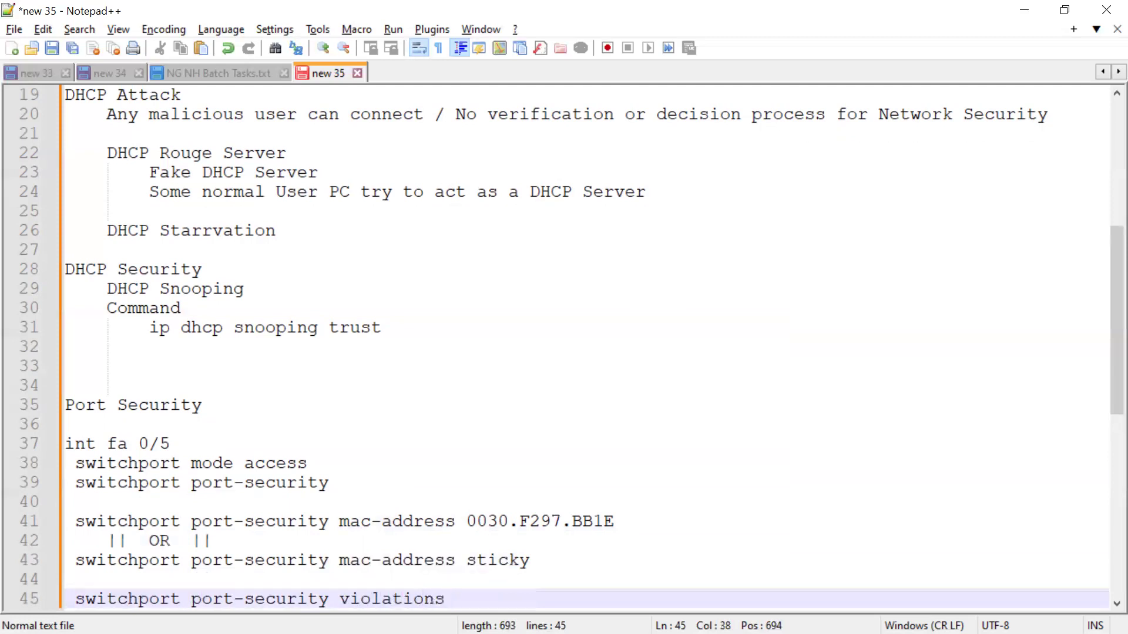
type(" shu")
type("t")
type("sow")
key("BackSpace")
key("BackSpace")
key("BackSpace")
type("down")
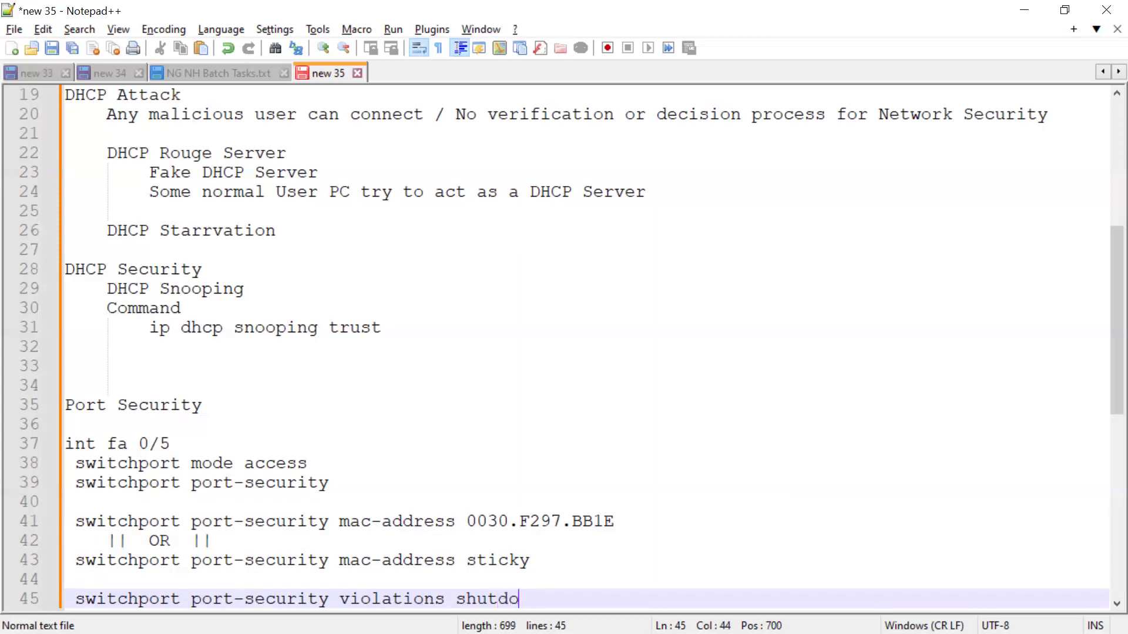
key("Return")
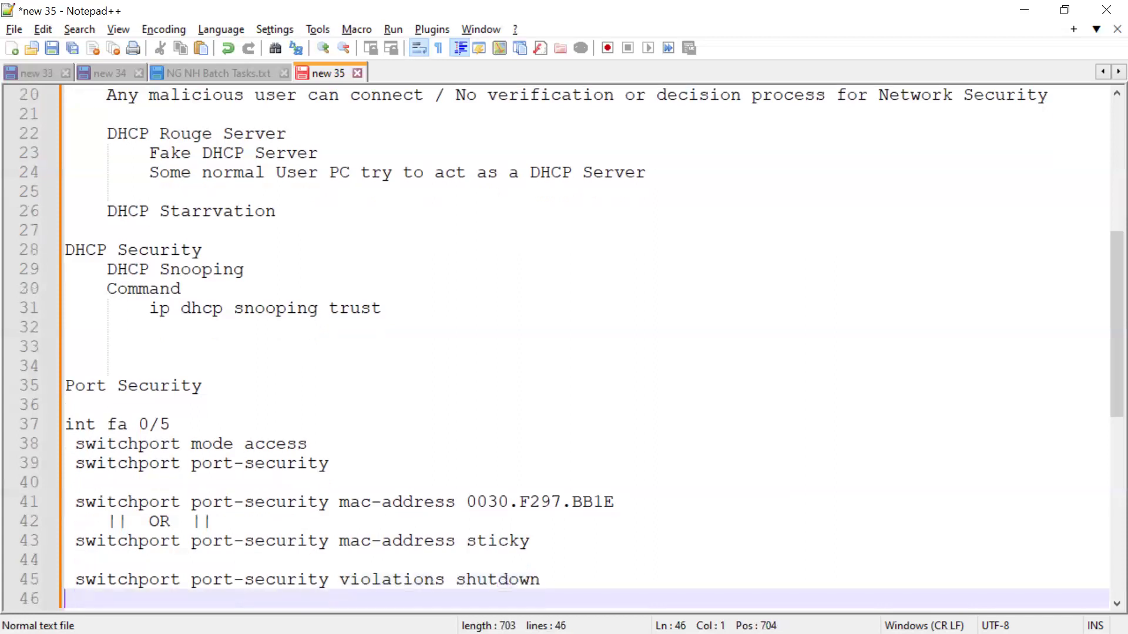
key("Return")
key("Return")
Review the port security command groups in the notes and the book's Verifying Port Security section.
left_click_drag(71, 545, 558, 539)
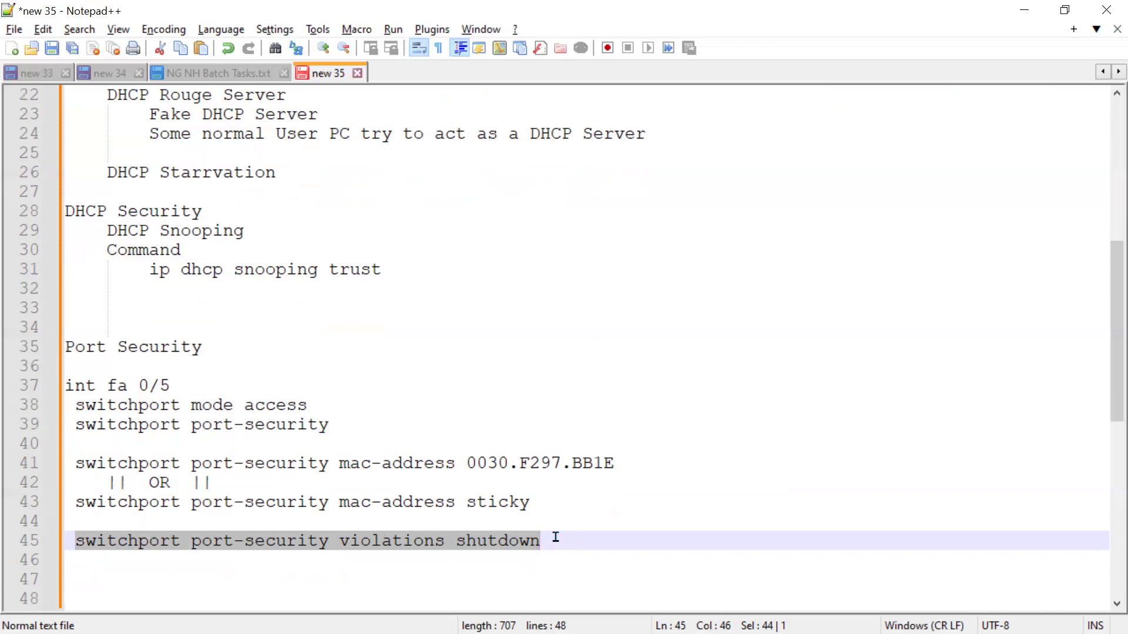
left_click(215, 579)
left_click_drag(65, 464, 617, 503)
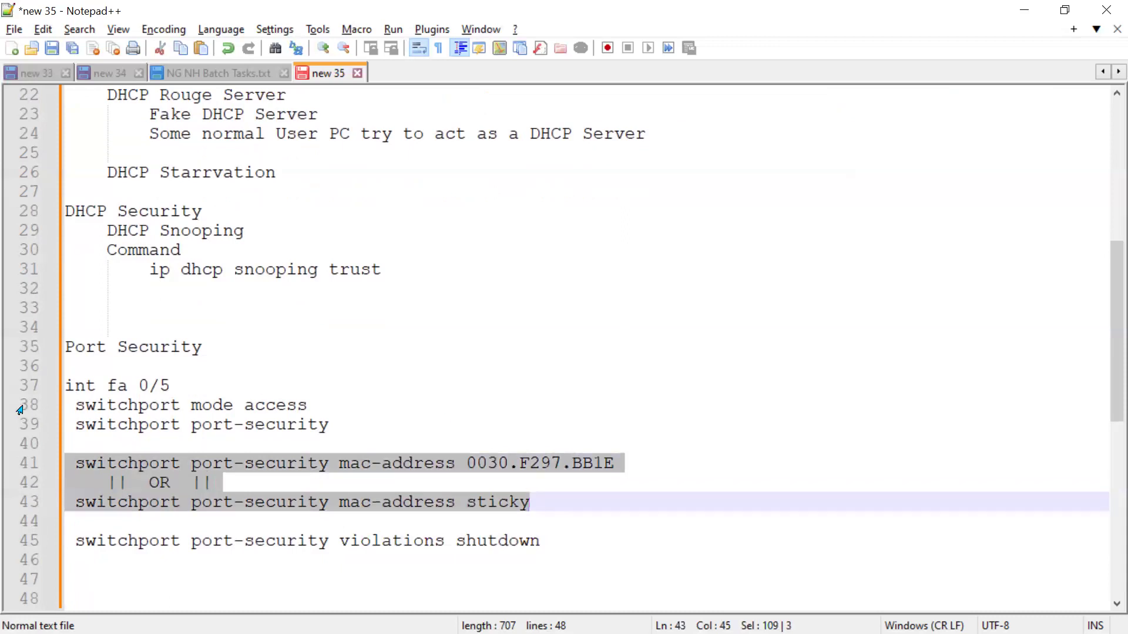
left_click_drag(65, 385, 331, 423)
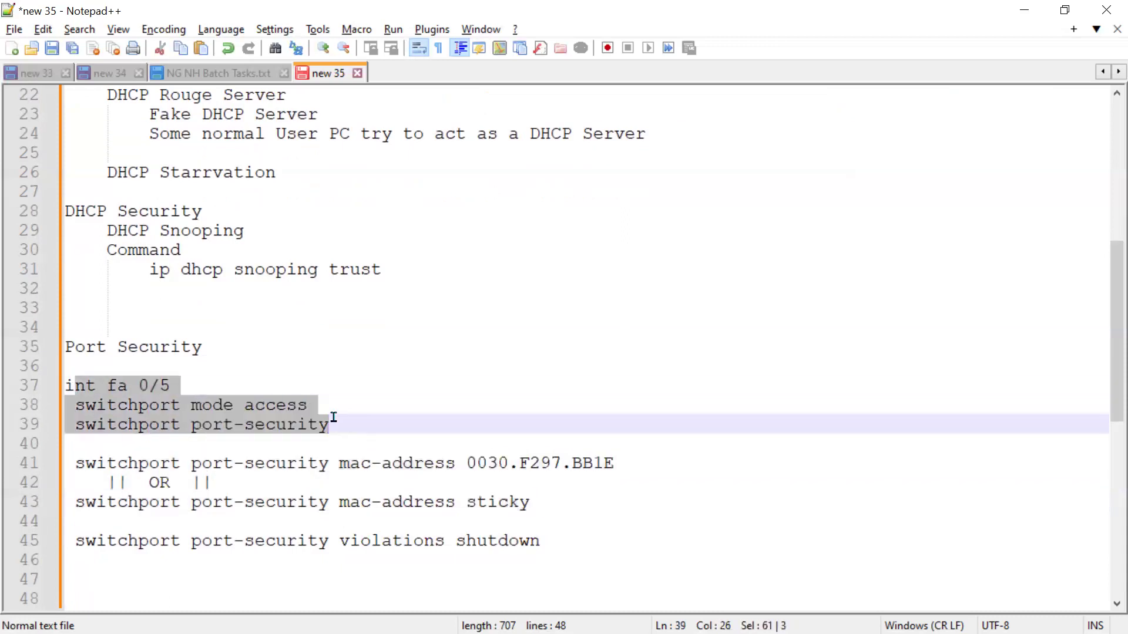
triple_click(90, 540)
left_click(179, 585)
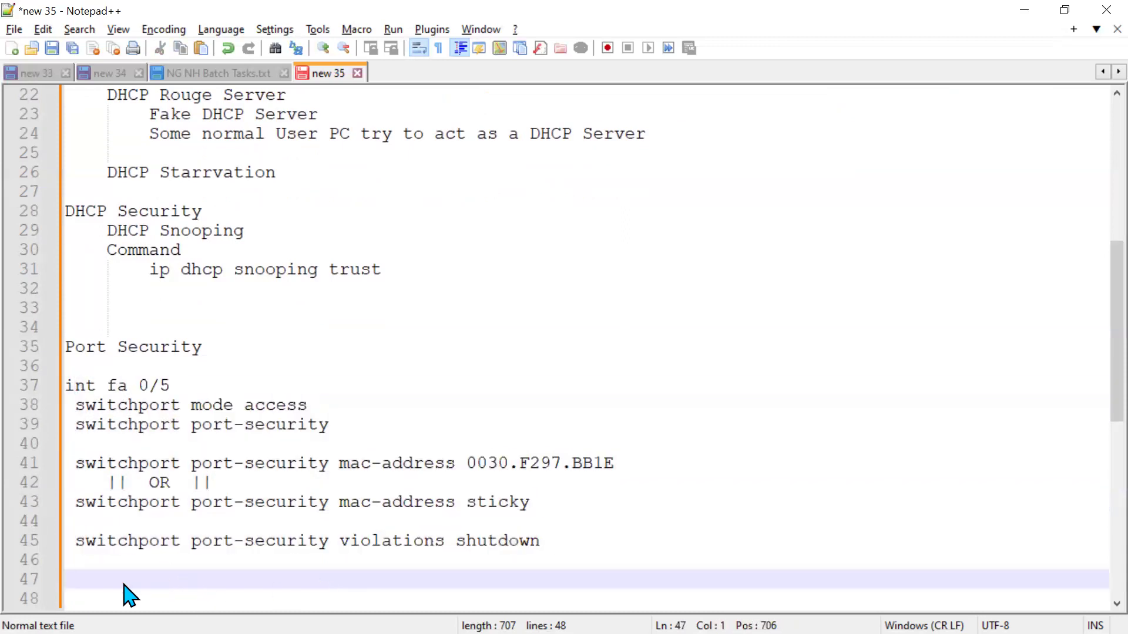
scroll(307, 464, "up", 1)
scroll(307, 465, "up", 1)
scroll(302, 460, "down", 4)
left_click(106, 401)
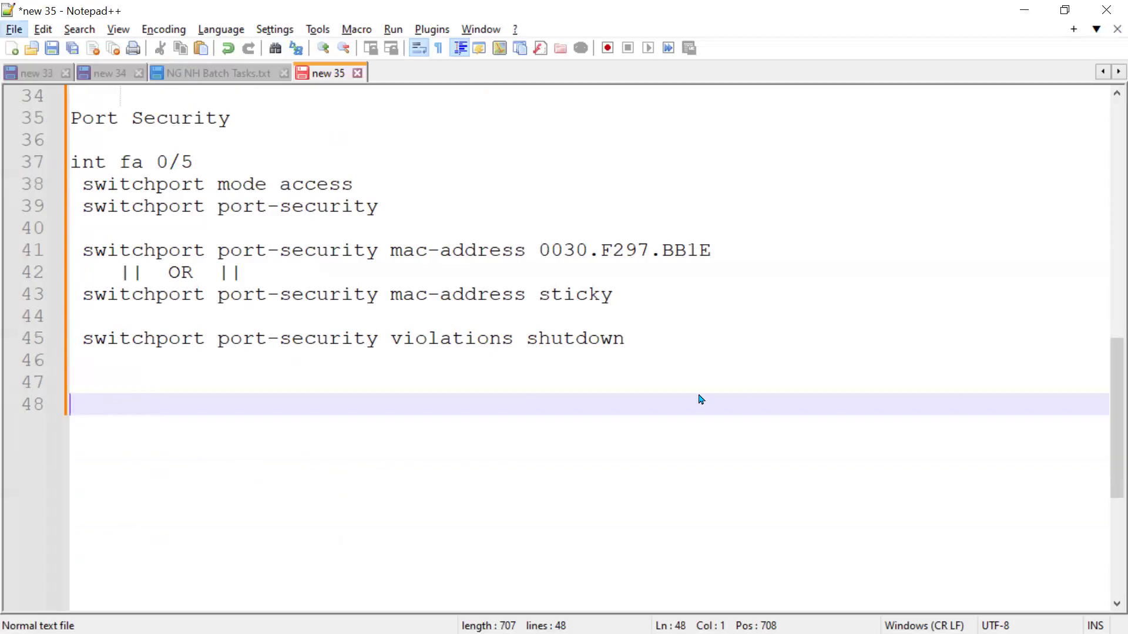
left_click(654, 398)
Close the NG NH Batch Tasks.txt tab in the notes editor.
key("alt+Tab")
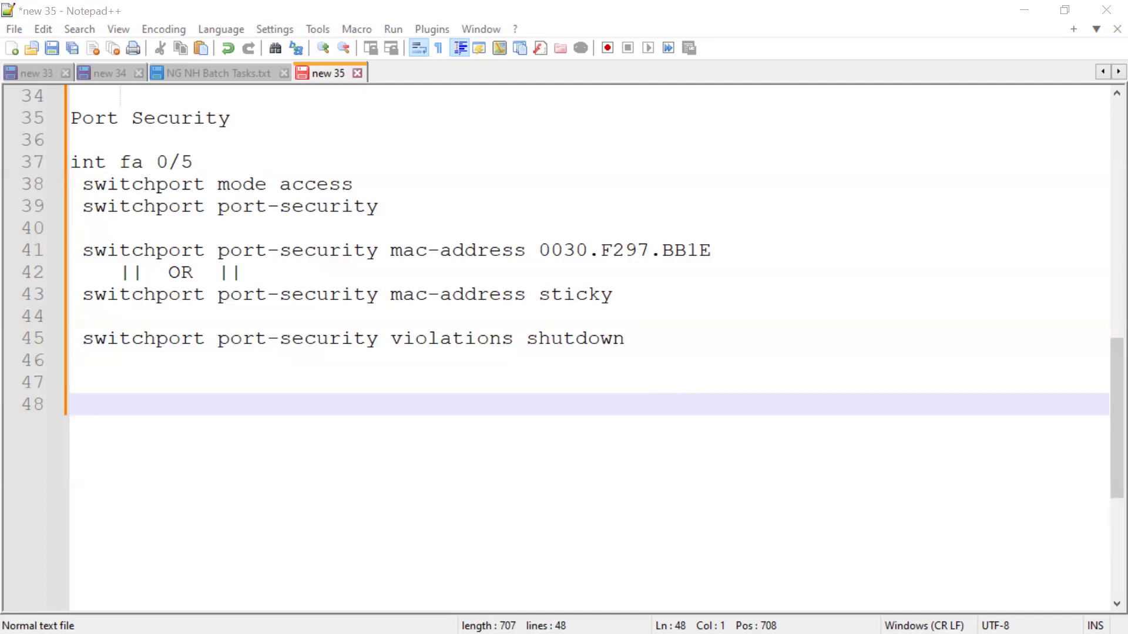
key("ctrl+shift+Tab")
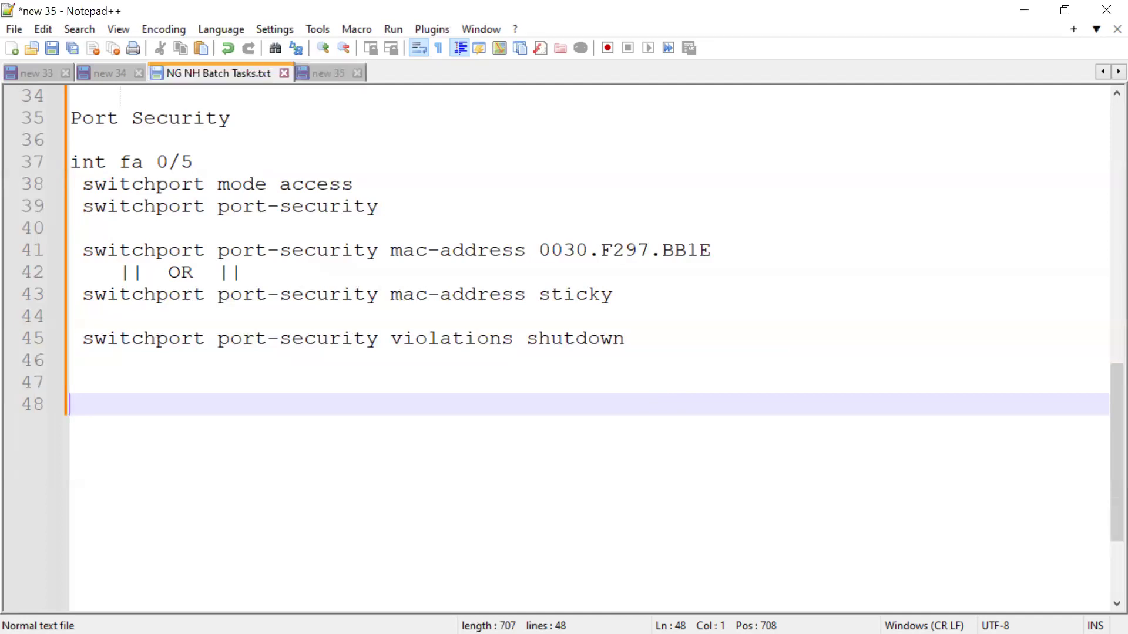
key("ctrl+w")
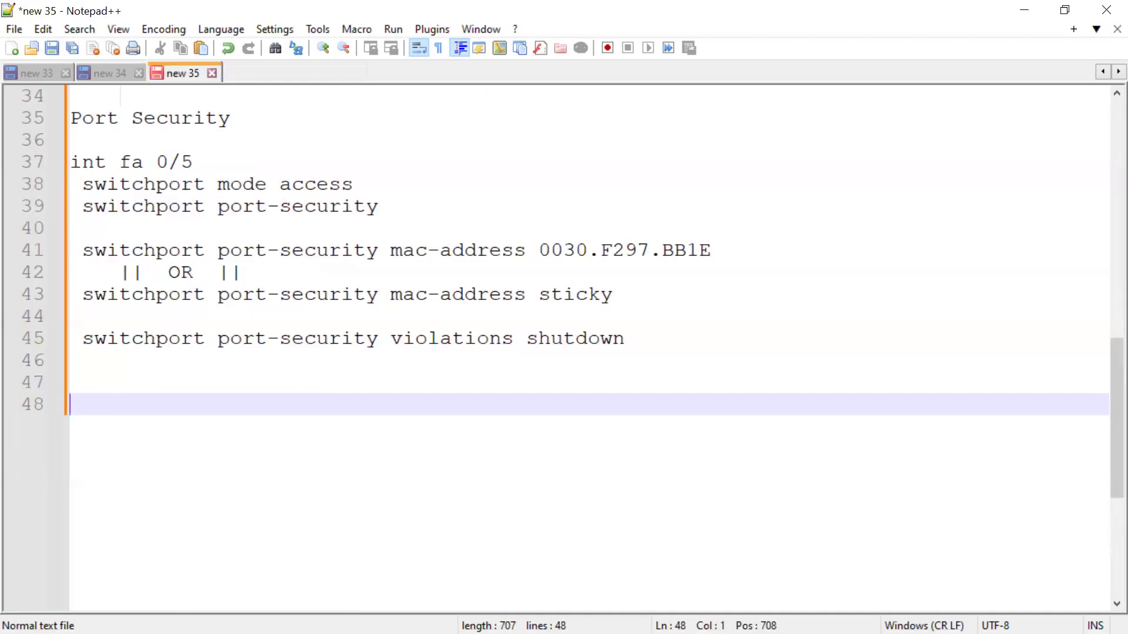
key("alt+Tab")
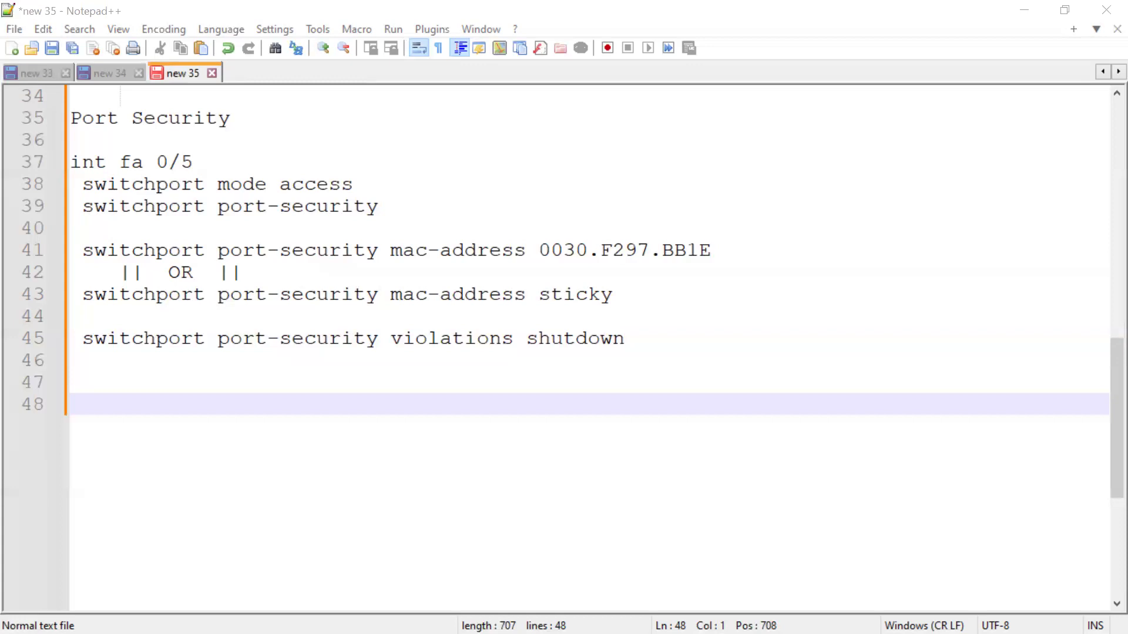
Add the heading "DHCP Starrvation" two lines below the port security commands.
left_click_drag(78, 101, 310, 127)
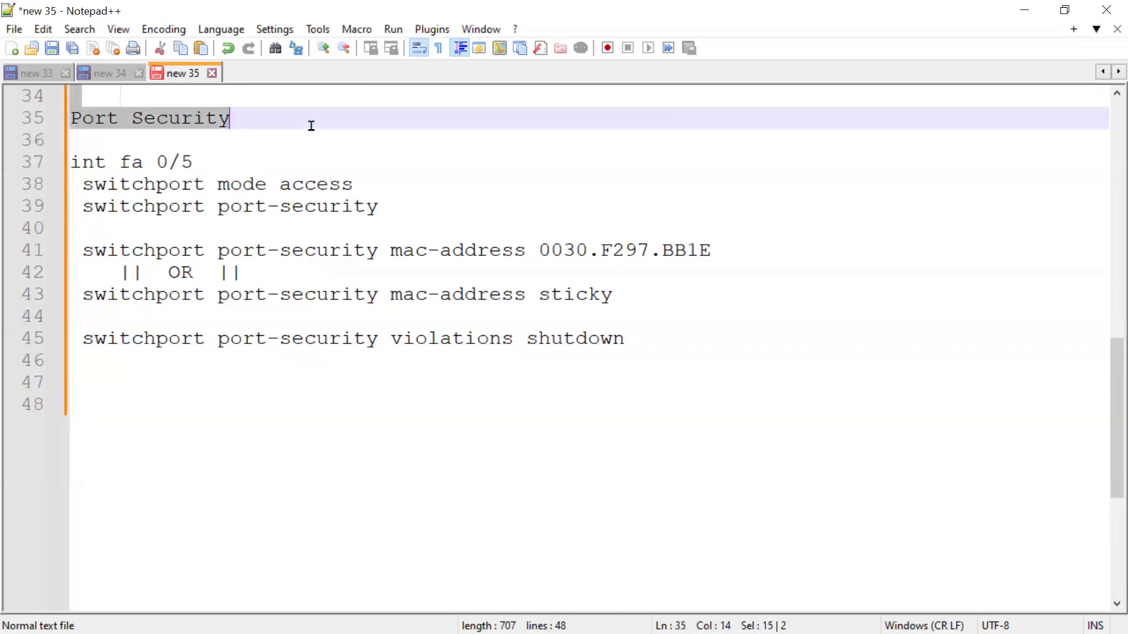
left_click(145, 385)
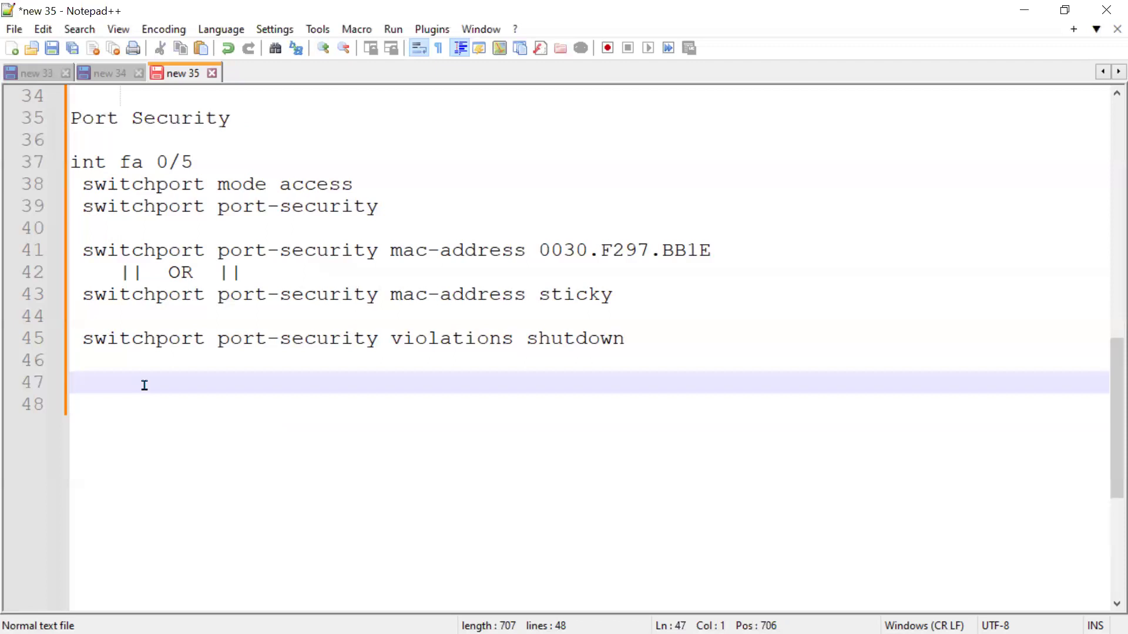
key("Return")
type("DHCP Sta")
key("Return")
key("Return")
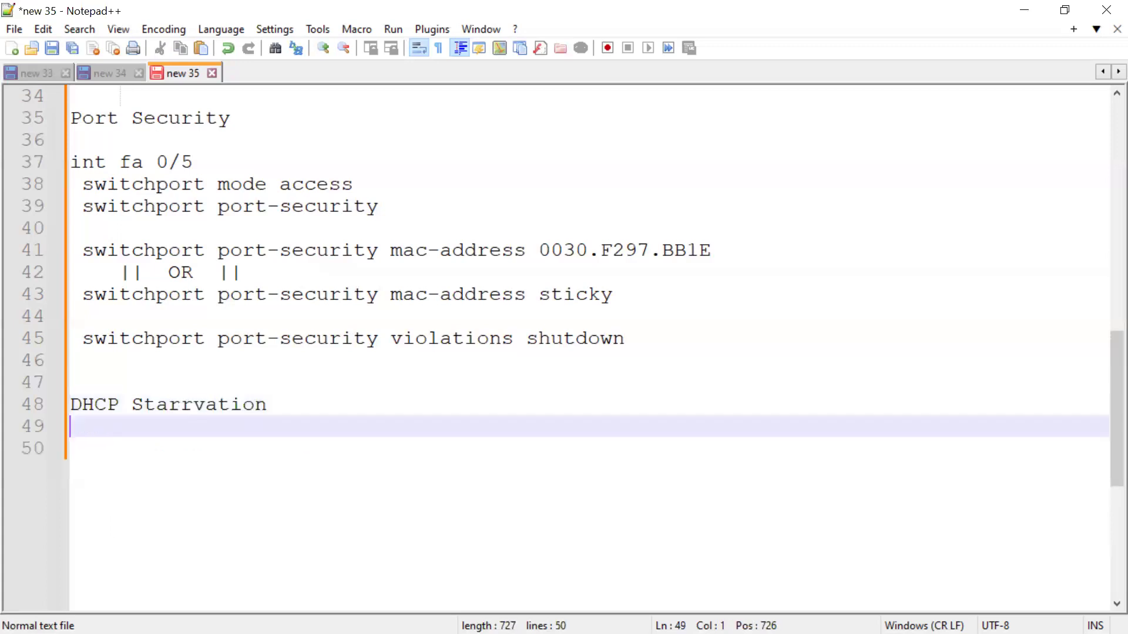
Add the line "Dynamic ARP Inspection (DAI)" under the heading, followed by two empty lines.
type("D")
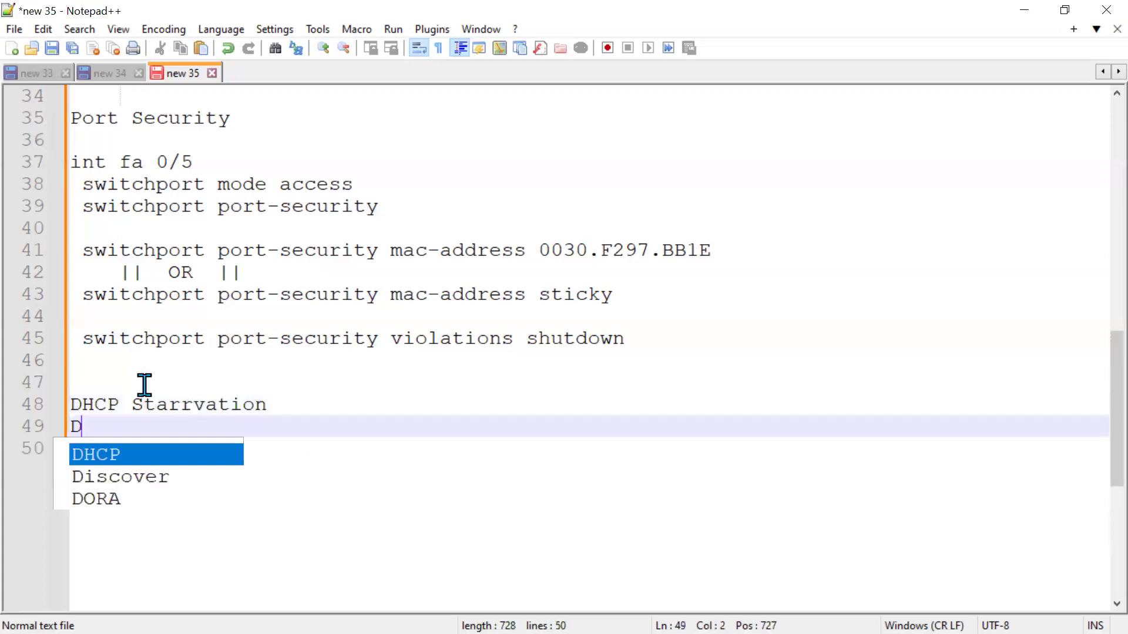
type("ynamic ")
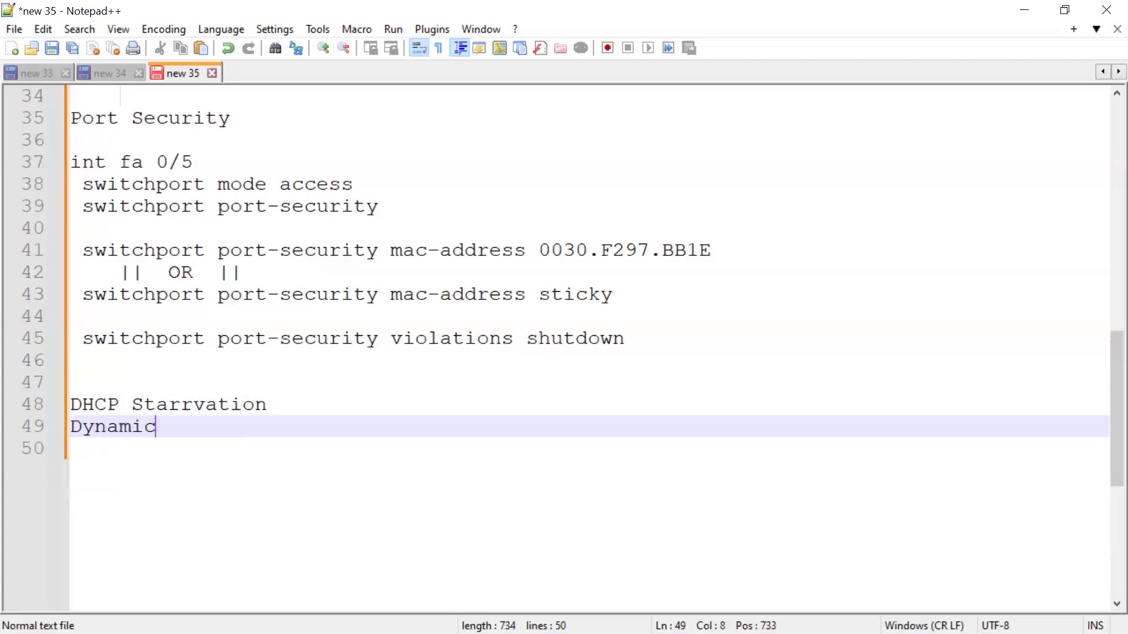
type("ARP In")
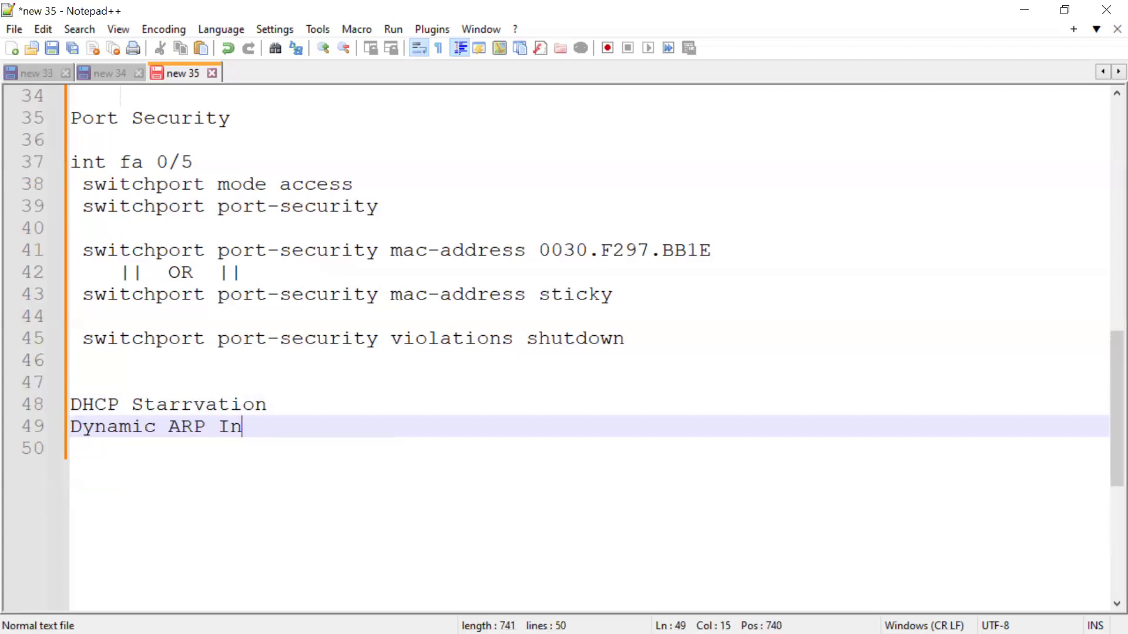
type("spection")
key("Down")
key("Up")
type("(DAI)")
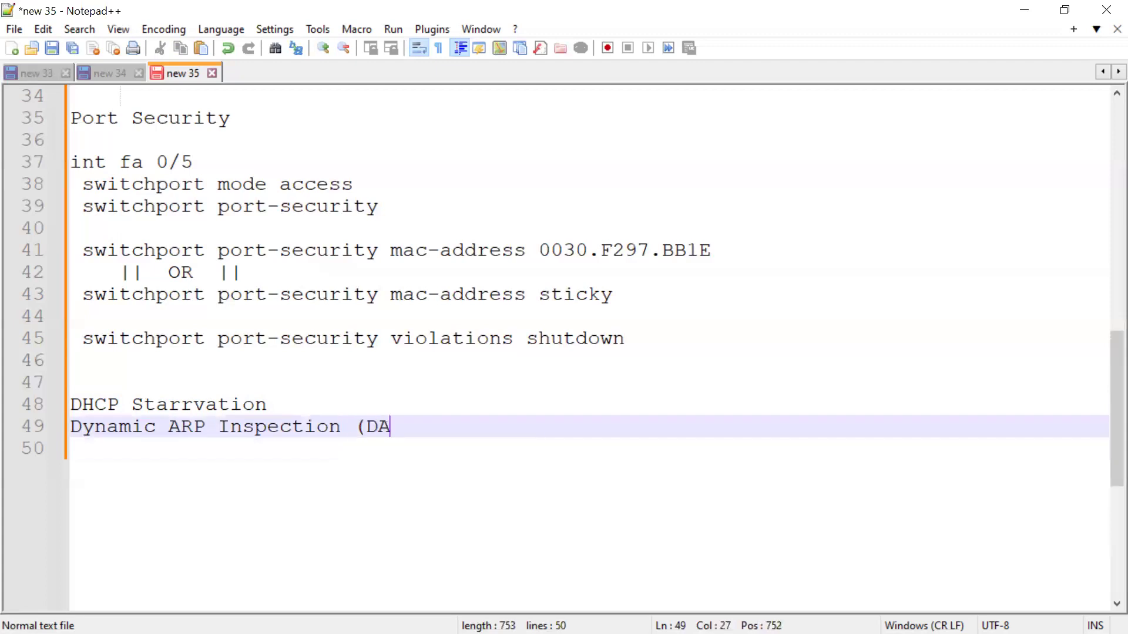
key("Return")
key("Return")
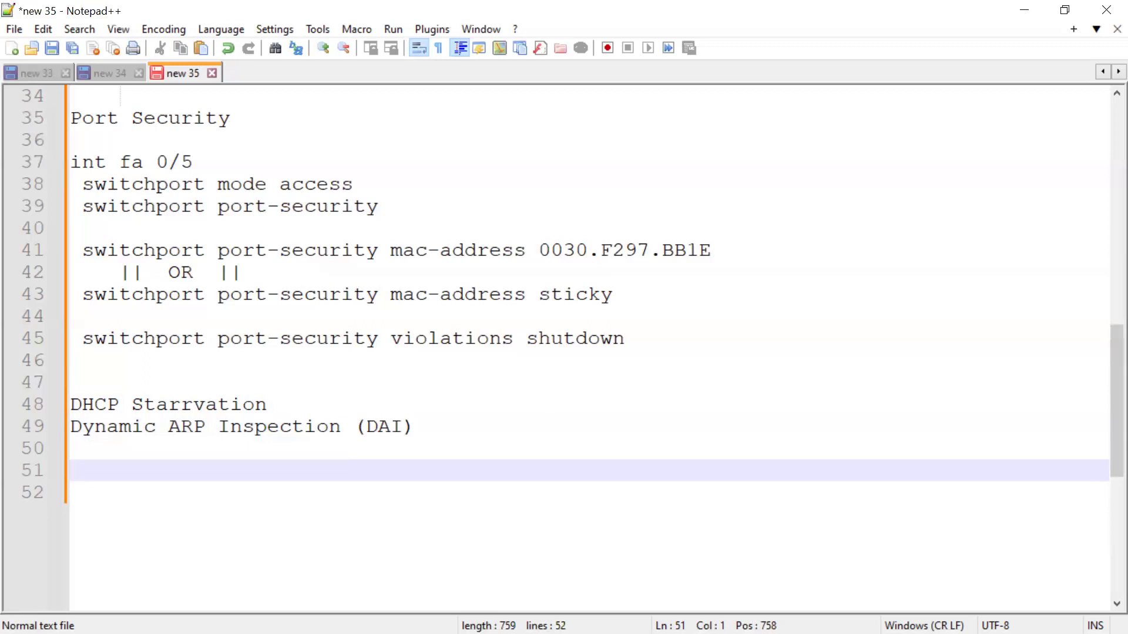
Delete the cable connecting PC3 to Multilayer Switch0's Fa0/5 port in the topology.
key("alt+Tab")
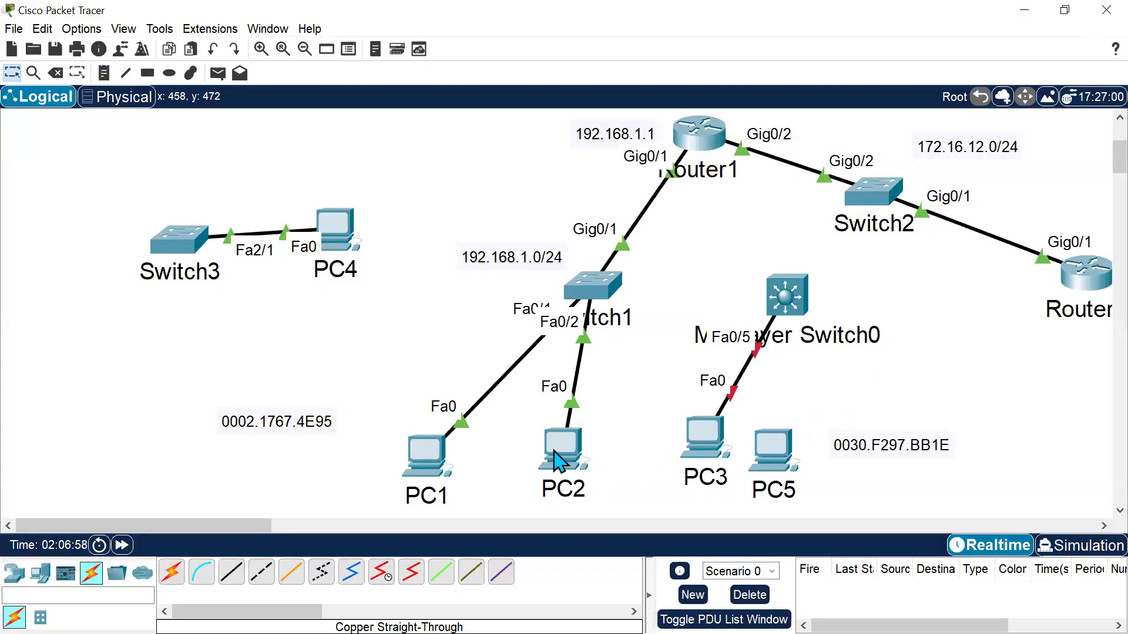
left_click_drag(705, 442, 896, 408)
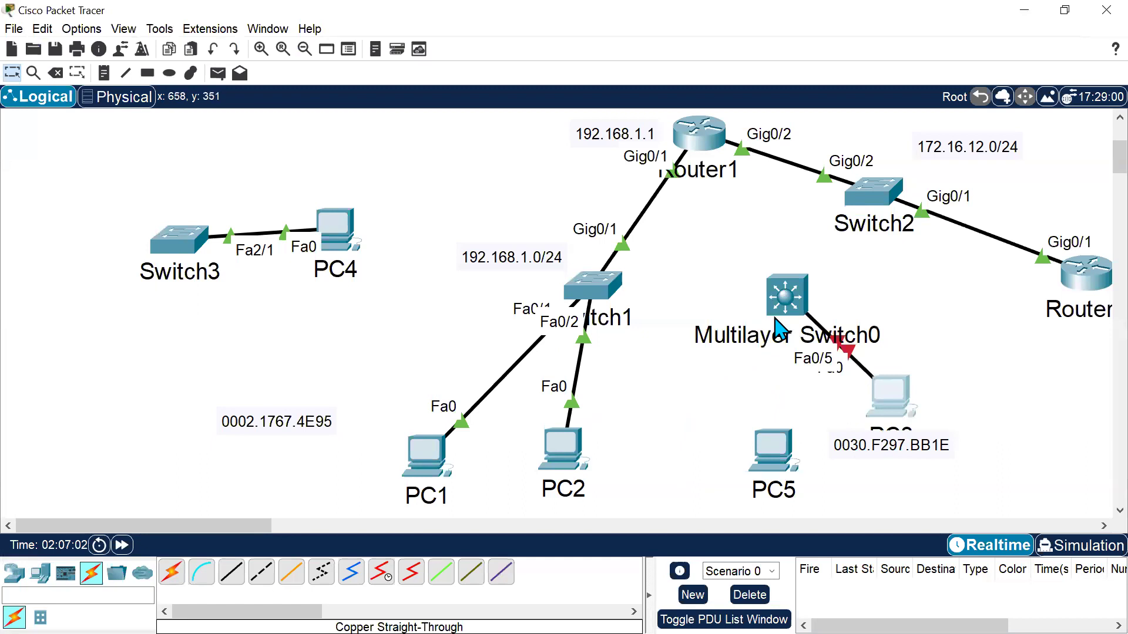
key("Delete")
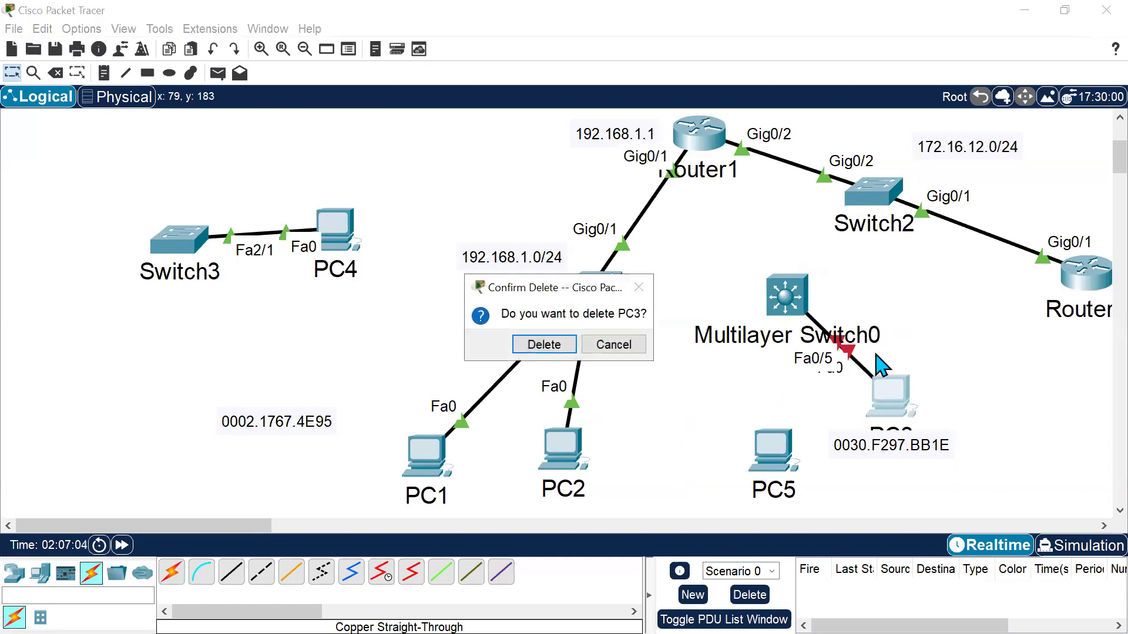
key("Escape")
left_click(56, 73)
left_click(847, 352)
key("Escape")
Move PC3 beside PC2 and shift the Switch1 and Switch3 device groups to new positions.
left_click(914, 416)
left_click_drag(914, 416, 649, 415)
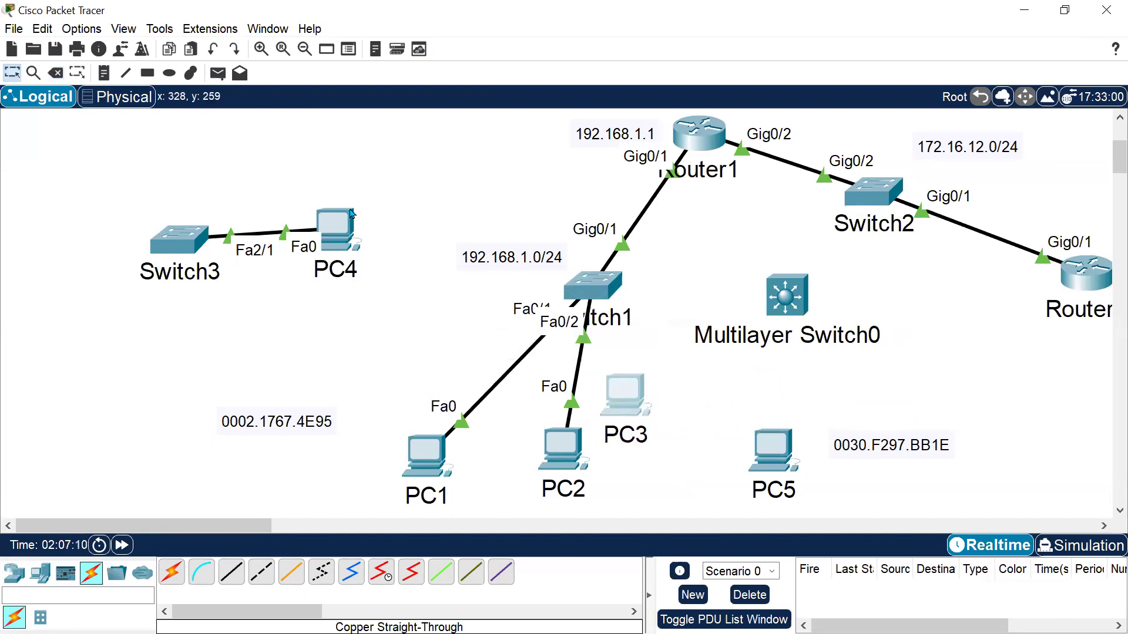
left_click_drag(334, 229, 577, 325)
key("ctrl+z")
left_click_drag(398, 222, 676, 457)
left_click_drag(658, 409, 676, 418)
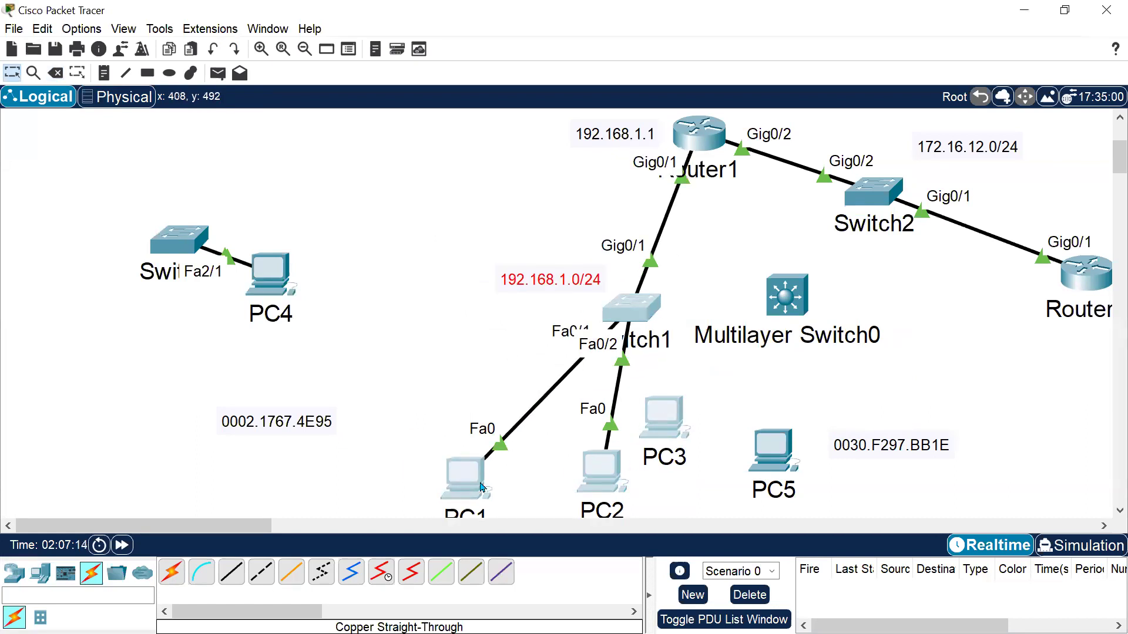
left_click_drag(484, 487, 437, 412)
left_click(632, 402)
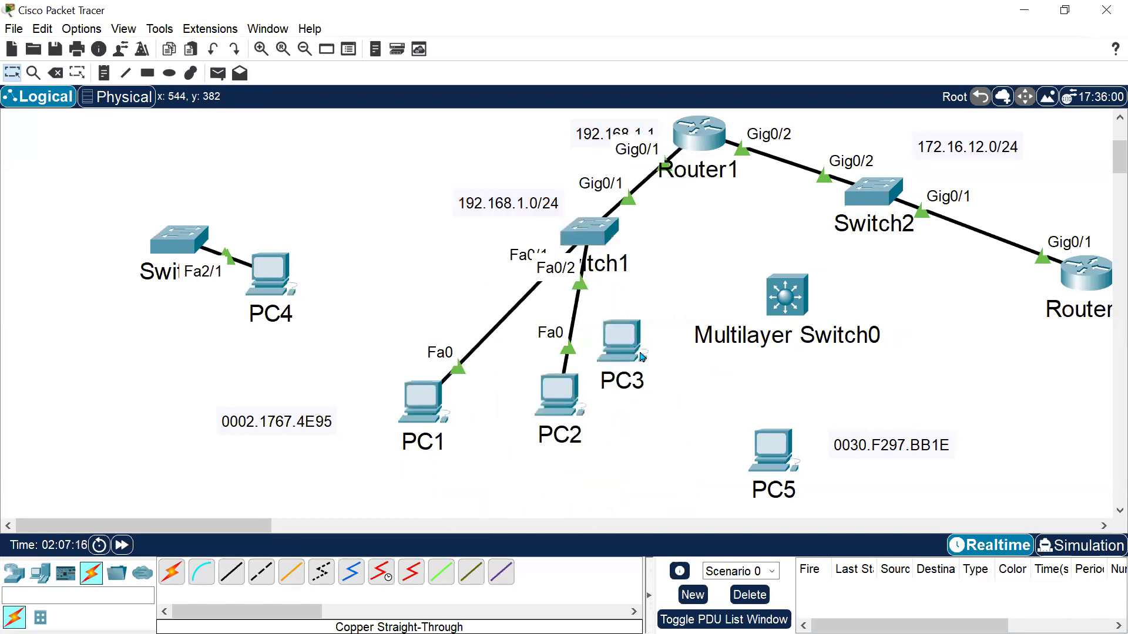
Rearrange PC3, PC1, PC2 and the 192.168.1.0/24 label beneath Switch1.
left_click_drag(631, 344, 660, 379)
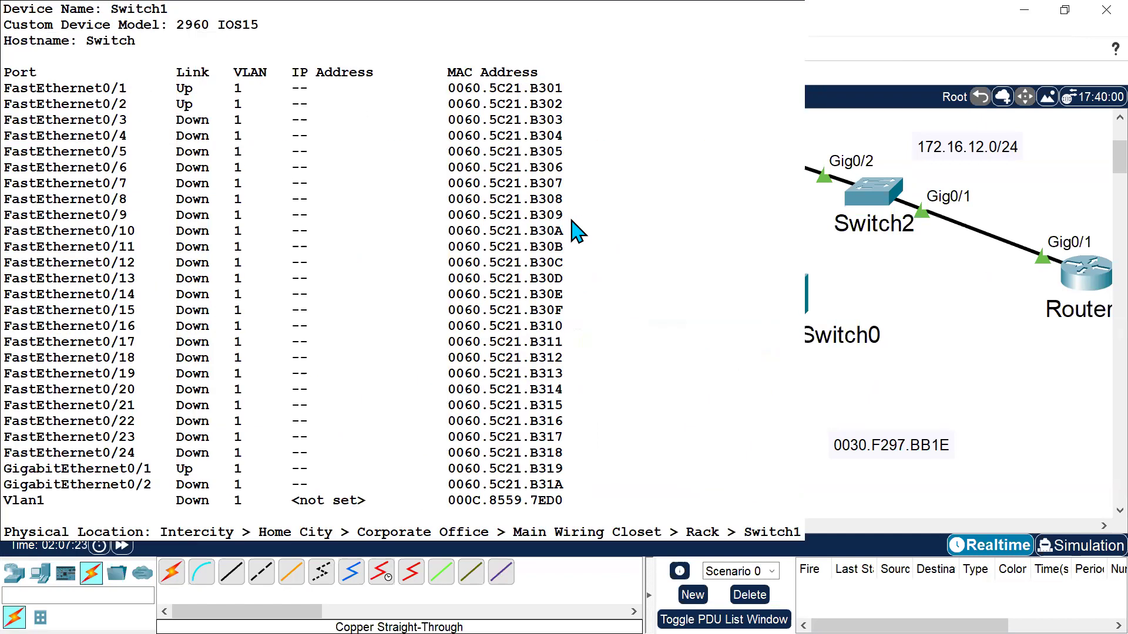
left_click(665, 417)
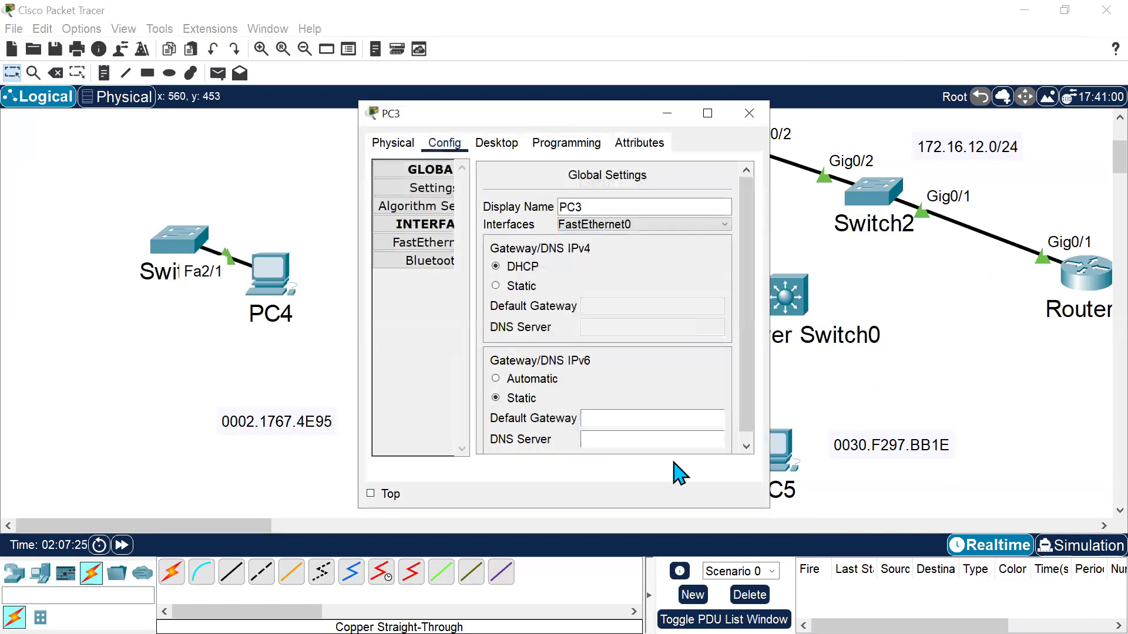
left_click(746, 116)
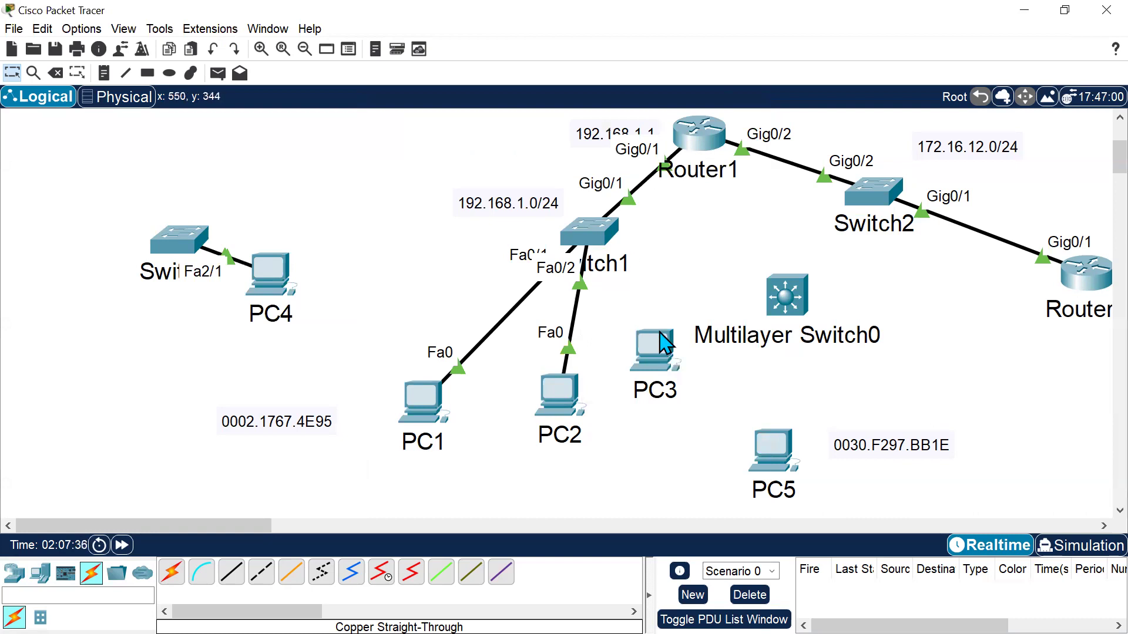
left_click_drag(664, 341, 675, 356)
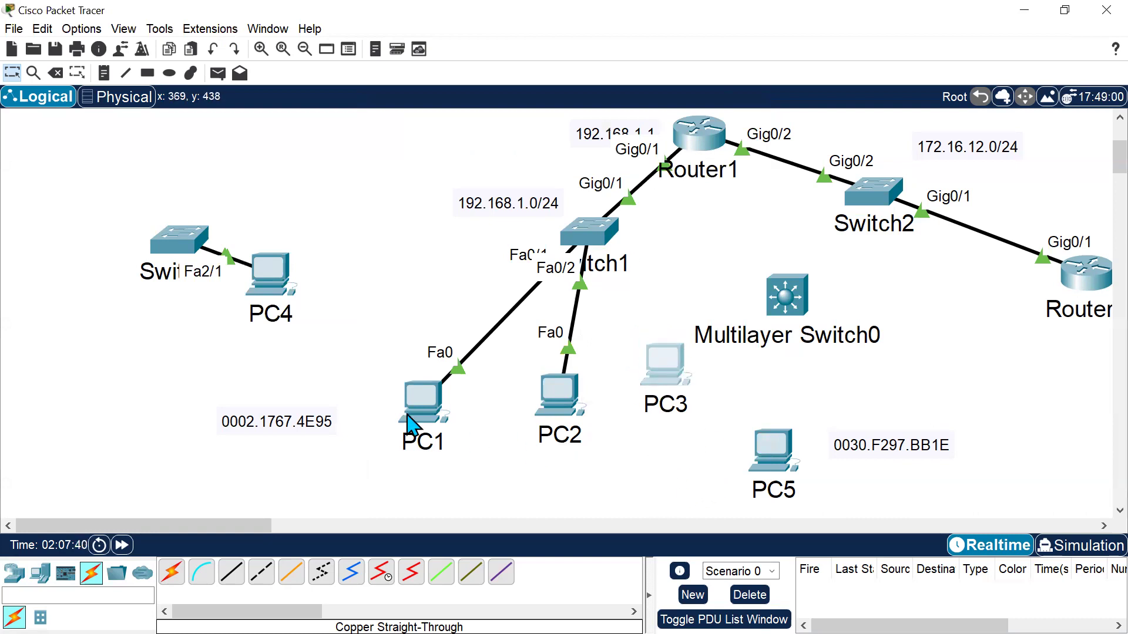
left_click_drag(431, 403, 400, 388)
left_click_drag(499, 199, 431, 211)
left_click_drag(391, 377, 425, 357)
left_click_drag(555, 406, 516, 391)
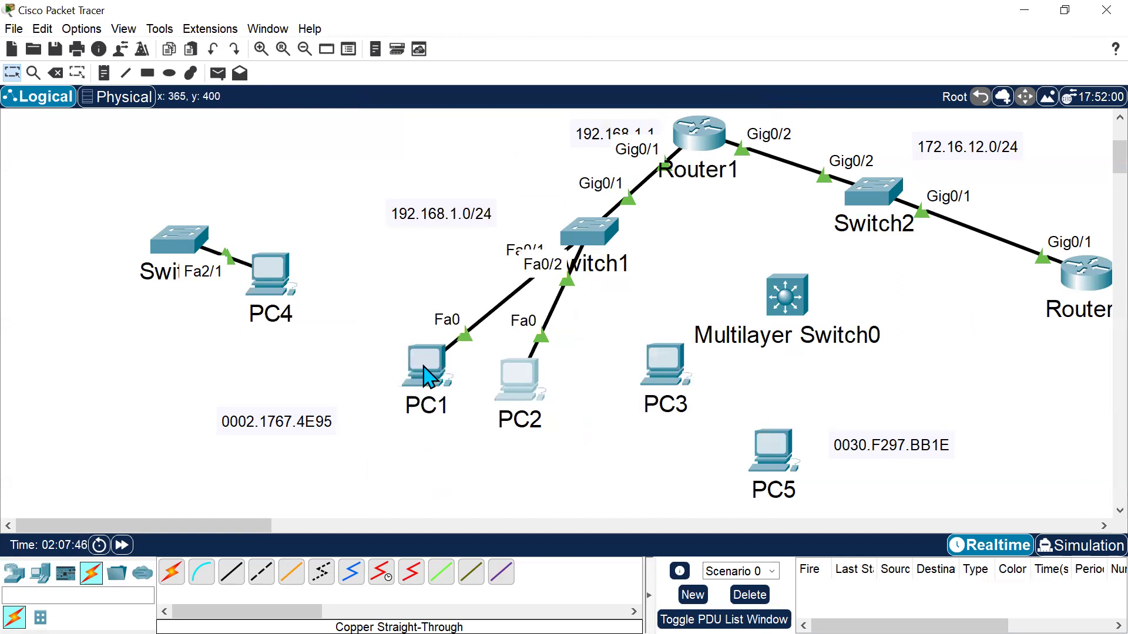
Fine-tune the positions of PC1 and PC3 below Switch1.
mouse_move(424, 382)
left_click_drag(459, 441, 407, 329)
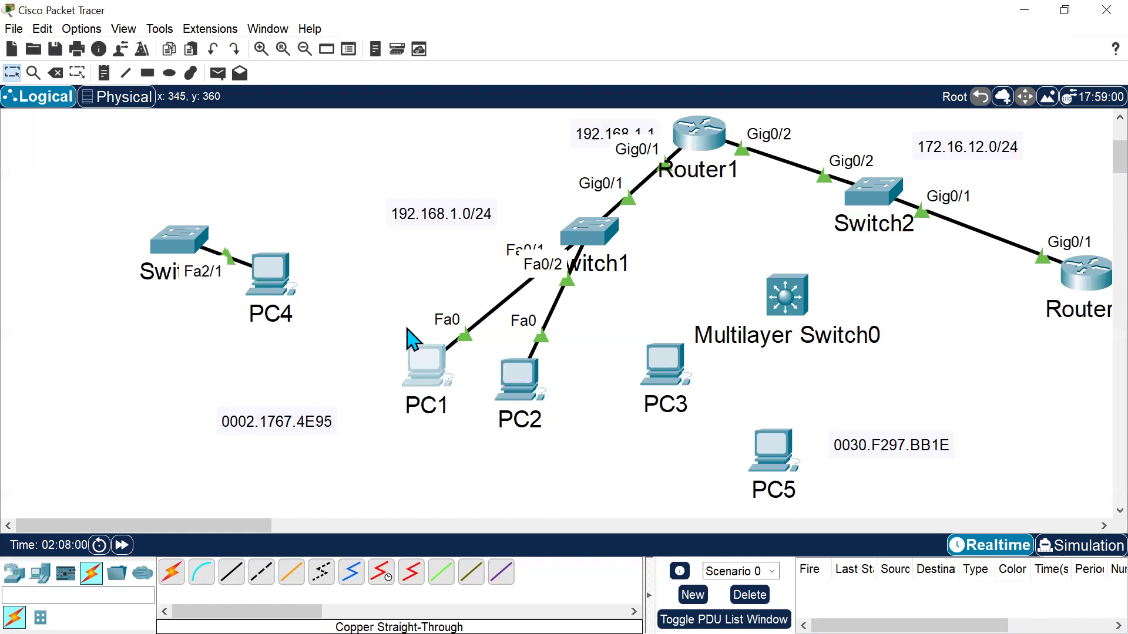
left_click(651, 393)
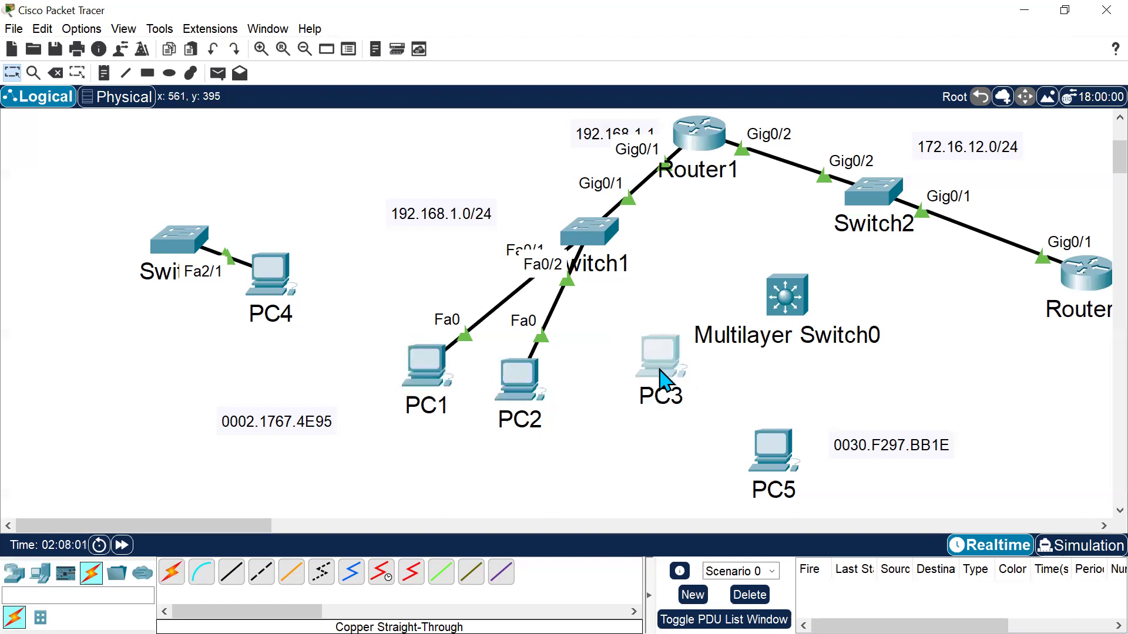
mouse_move(661, 359)
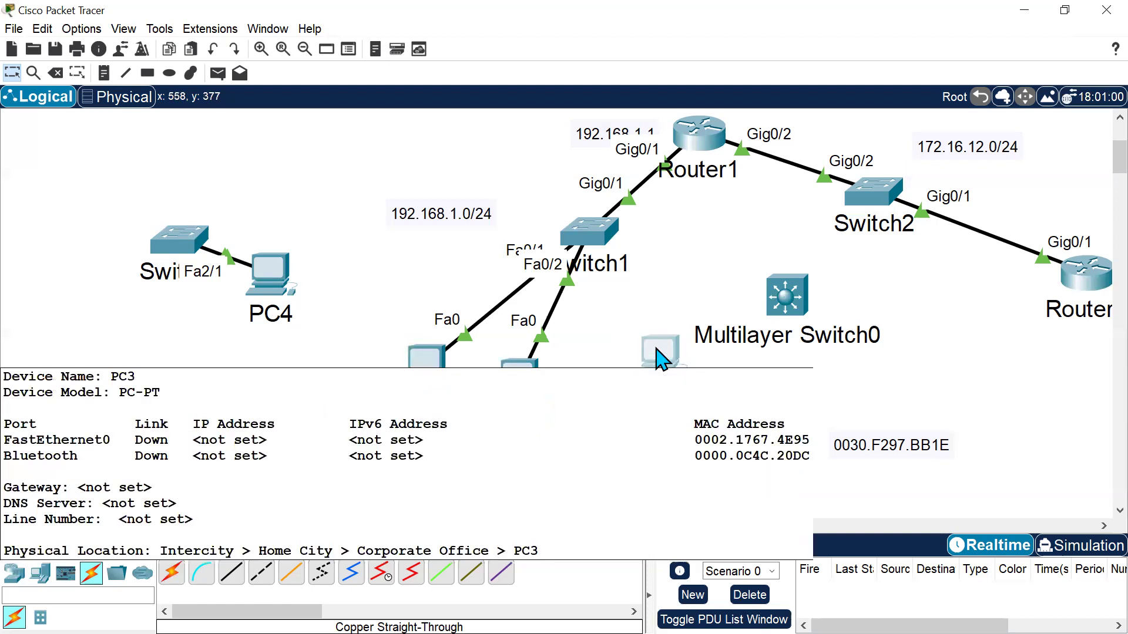
left_click_drag(420, 440, 411, 379)
mouse_move(660, 418)
left_mouse_down()
mouse_move(654, 346)
mouse_move(670, 421)
left_mouse_up()
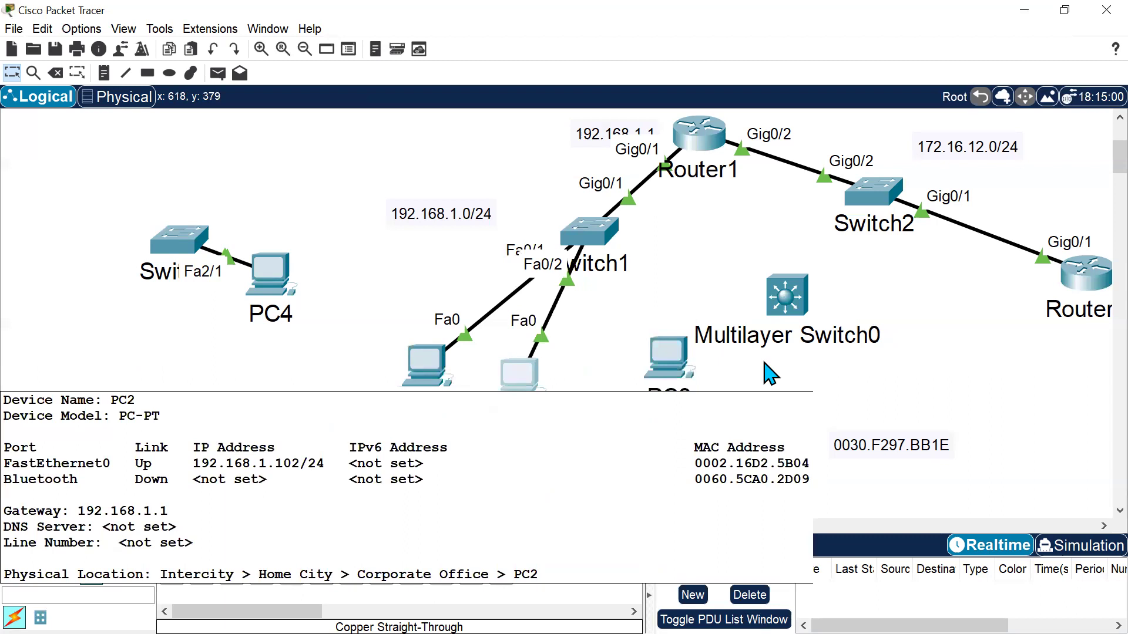
left_click_drag(667, 358, 658, 344)
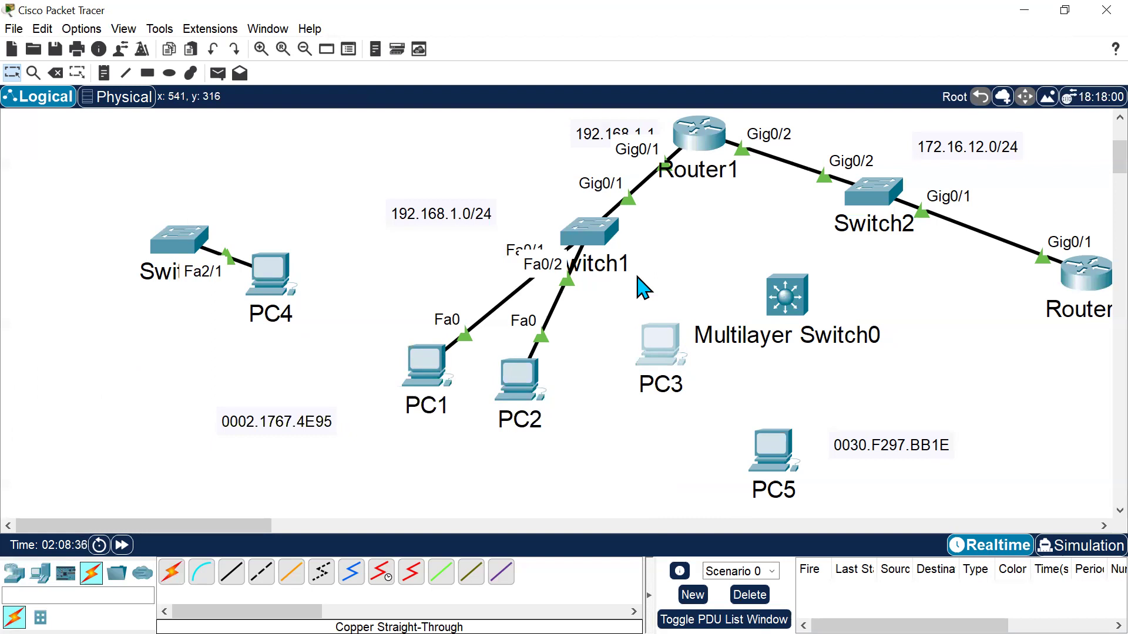
Move the 0002.1767.4E95 MAC label beneath PC3.
key("alt+Tab")
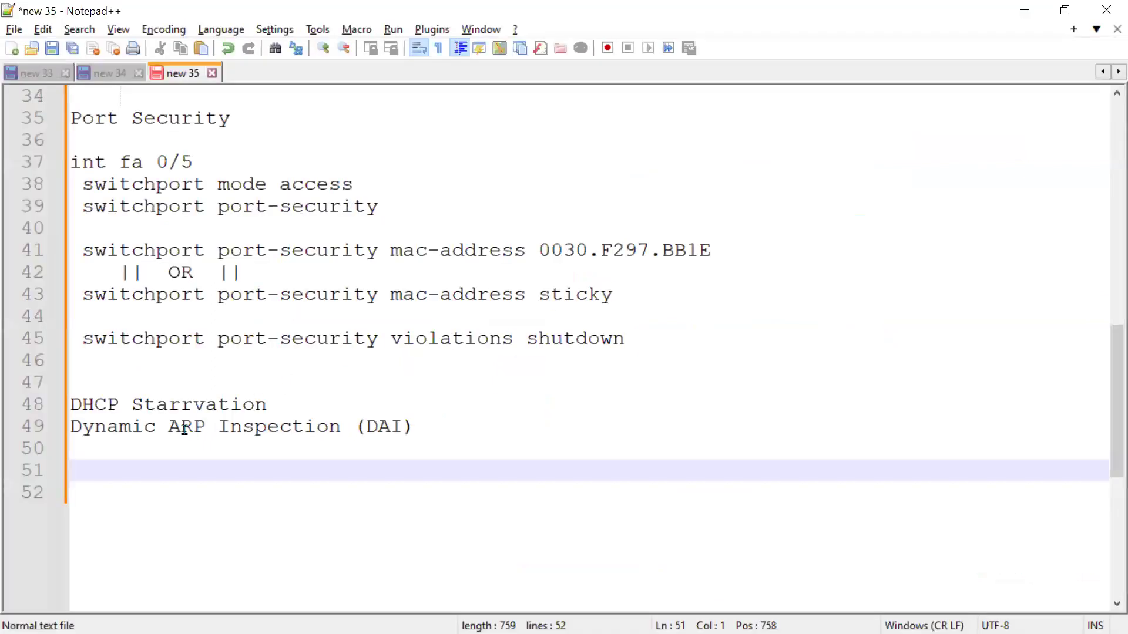
left_click_drag(157, 428, 359, 431)
key("alt+Tab")
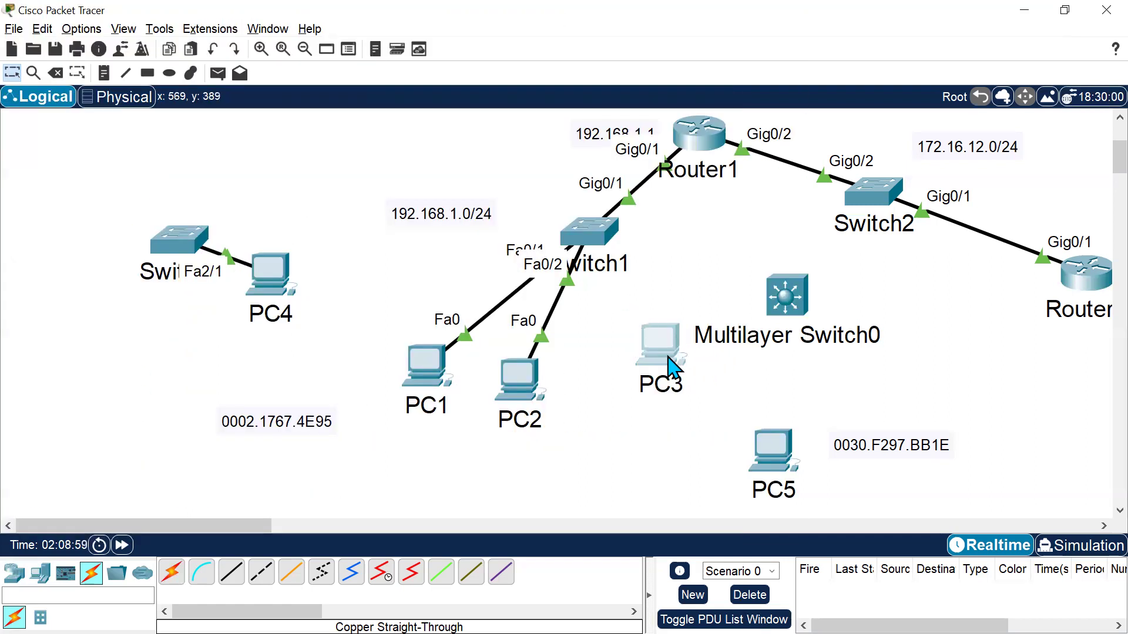
left_click_drag(282, 427, 657, 429)
mouse_move(660, 360)
left_mouse_down()
mouse_move(637, 367)
mouse_move(639, 353)
left_mouse_up()
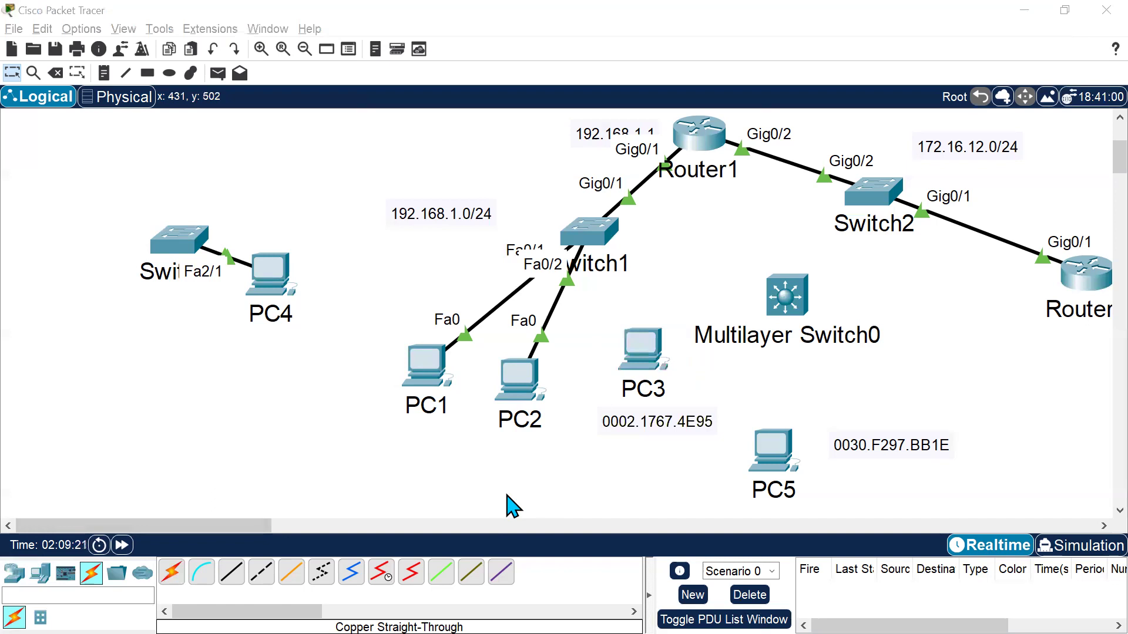
Enter privileged EXEC mode on Sw3's command line with "en".
key("alt+Tab")
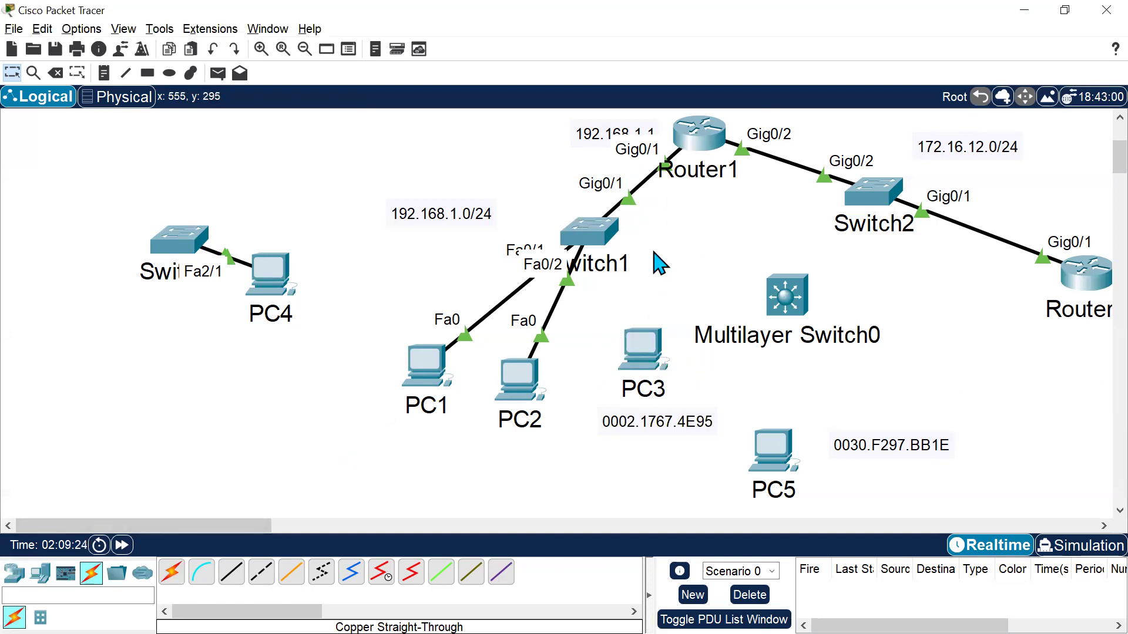
key("alt+Tab")
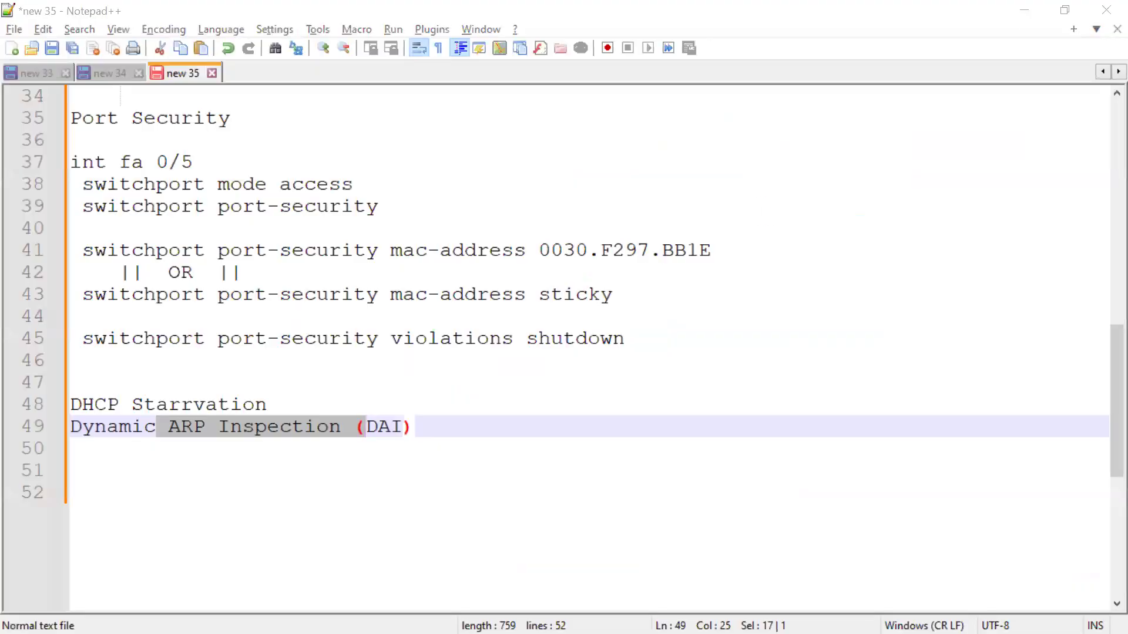
key("alt+Tab")
key("Return")
key("Return")
key("Return")
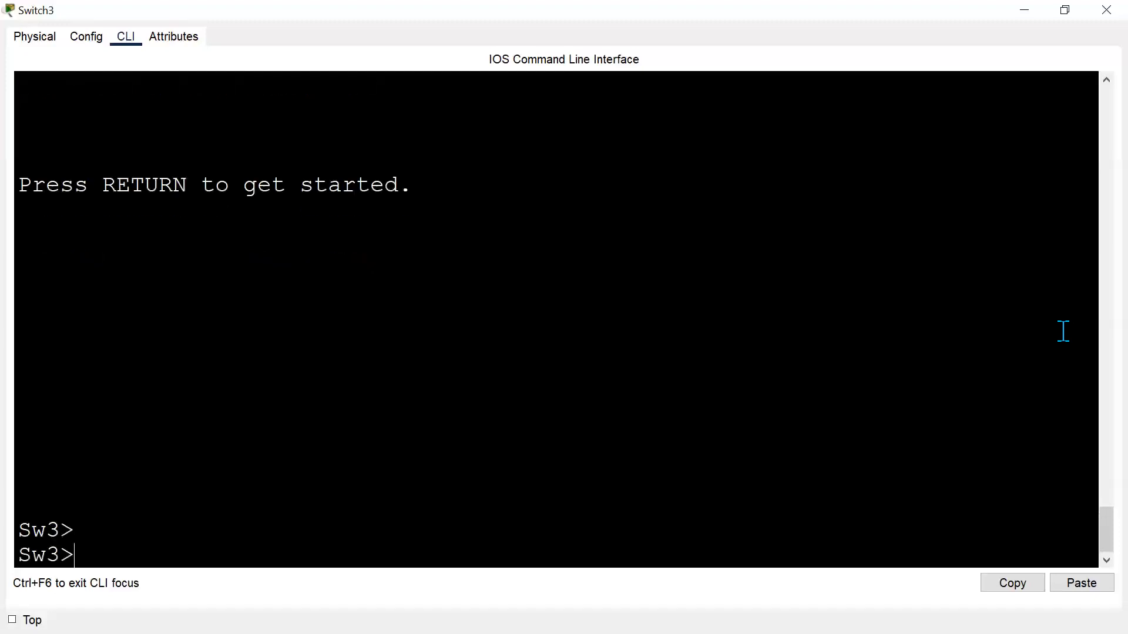
type("en")
key("Return")
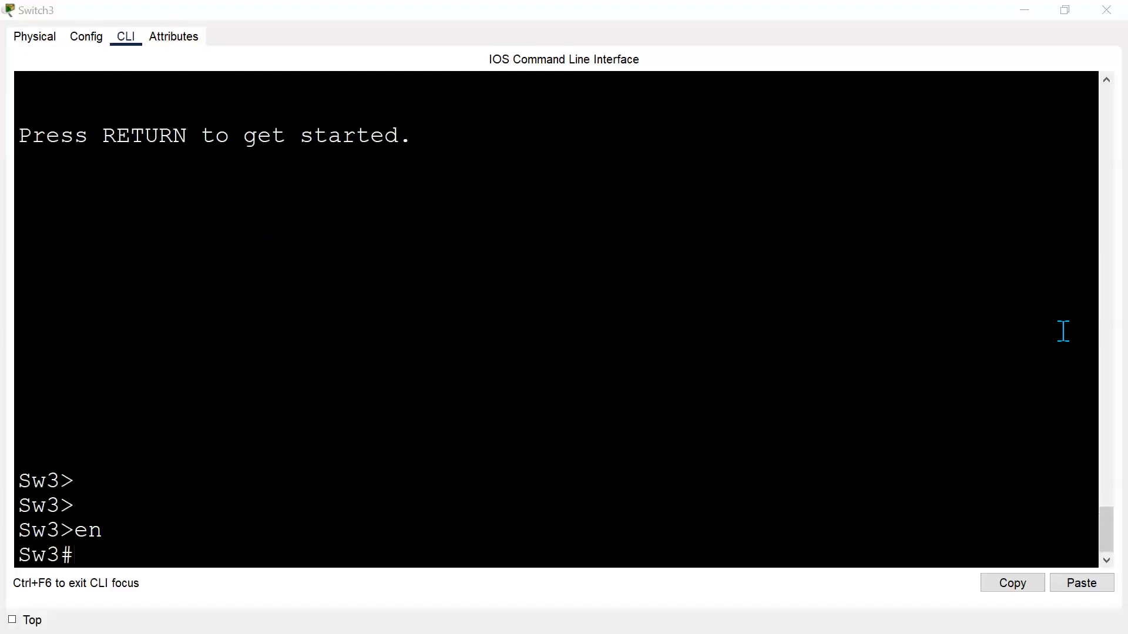
On Switch1's CLI, enter privileged and global configuration modes and select interface gi 0/1.
key("alt+Tab")
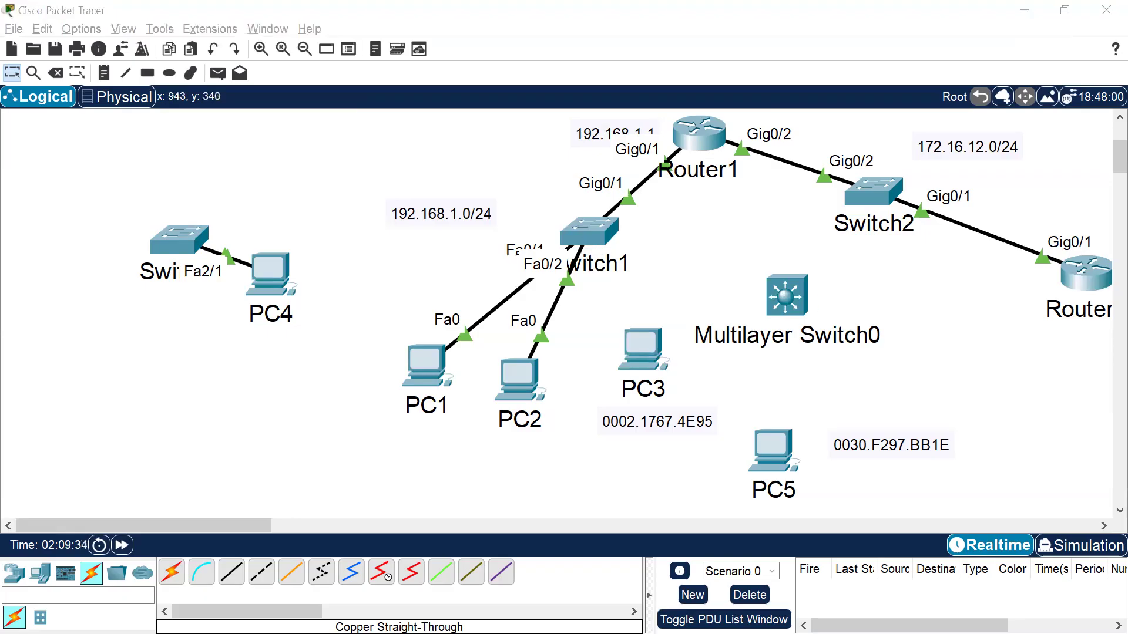
key("alt+Tab")
key("Return")
key("Return")
key("Return")
type("en")
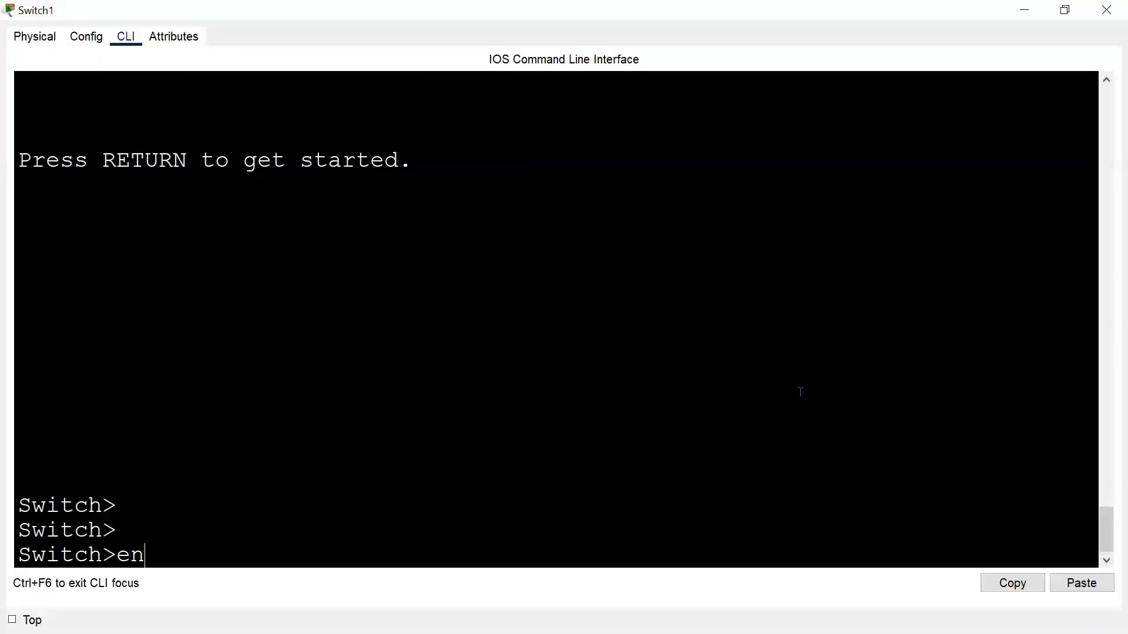
key("Return")
type("conf t")
key("Return")
key("Return")
type("int gi 0/1")
key("Return")
key("alt+Tab")
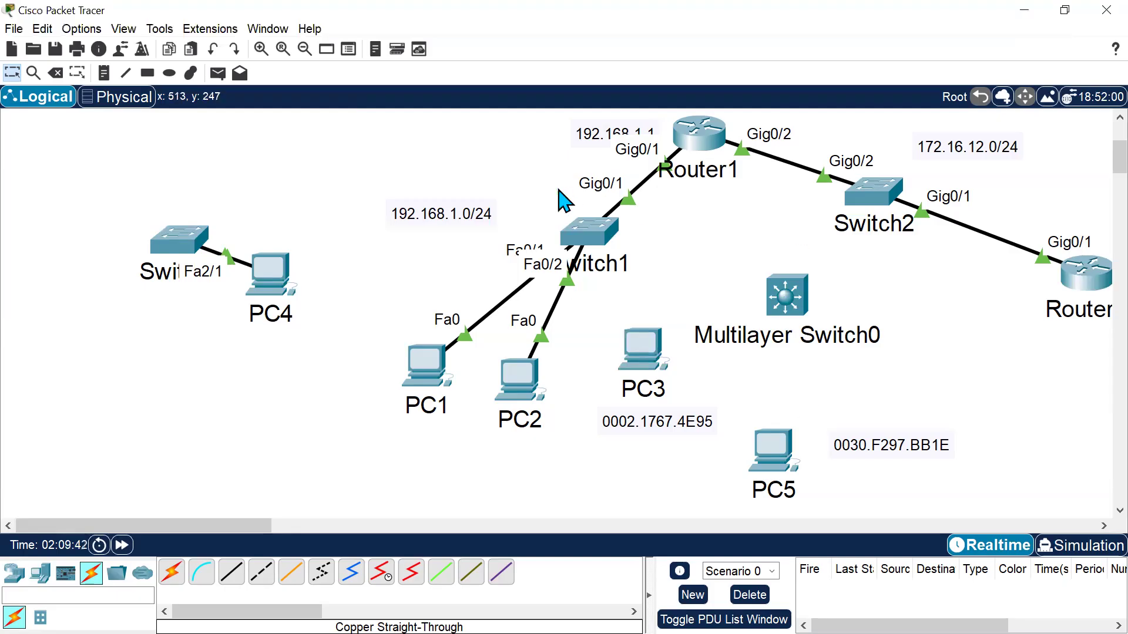
left_click(593, 228)
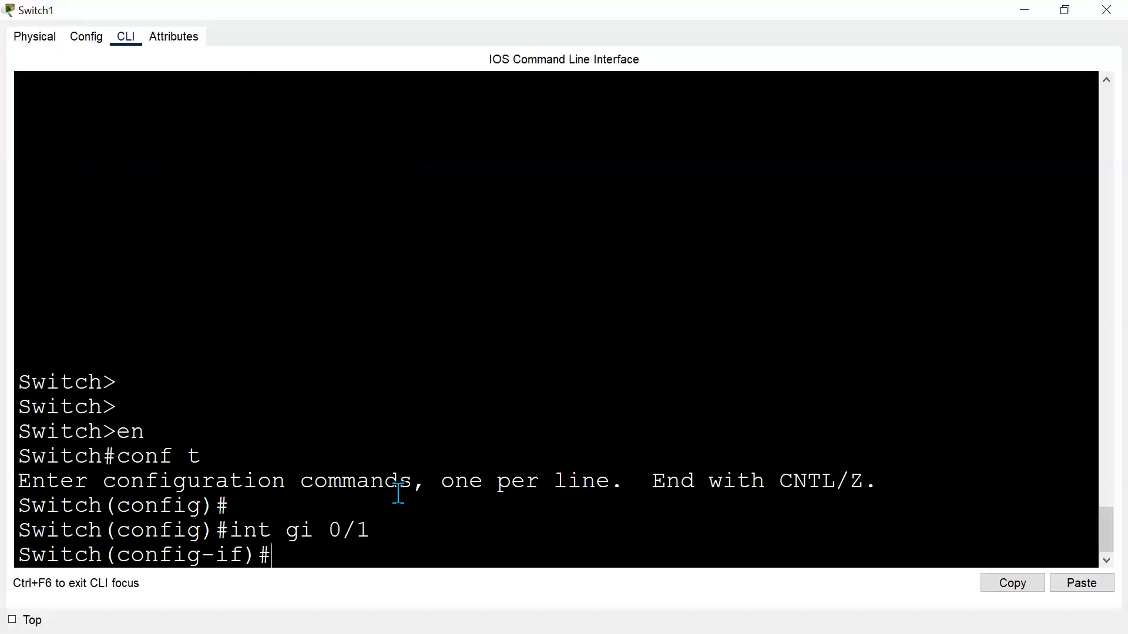
On Switch1's Gi0/1, enable trusted Dynamic ARP Inspection with "ip arp inspection trust".
type("ip ?")
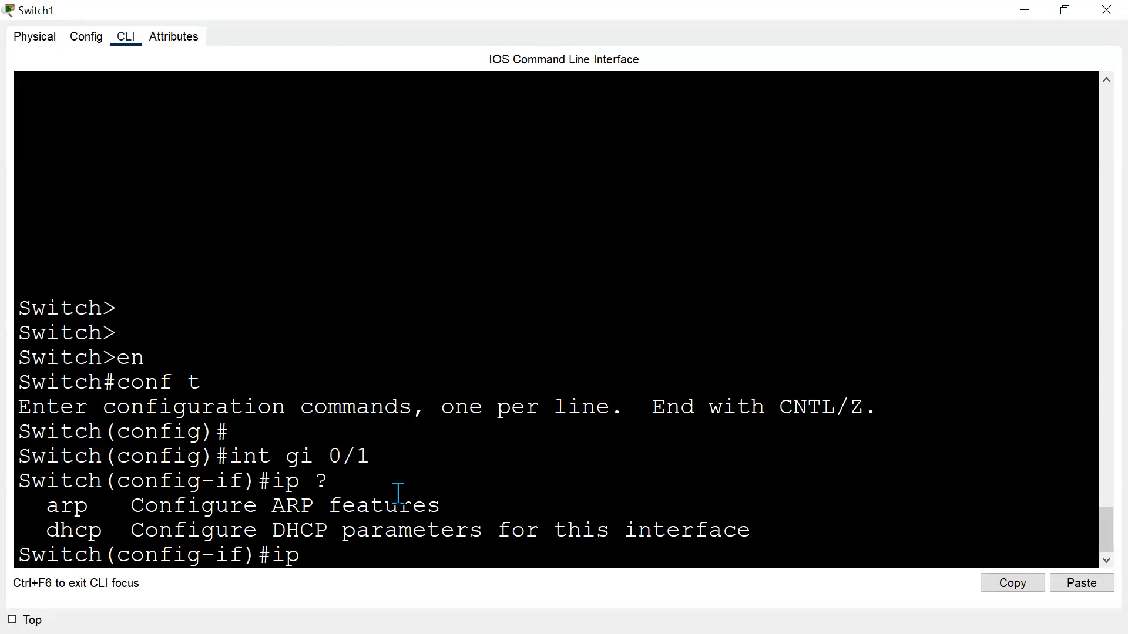
type("ap")
key("Tab")
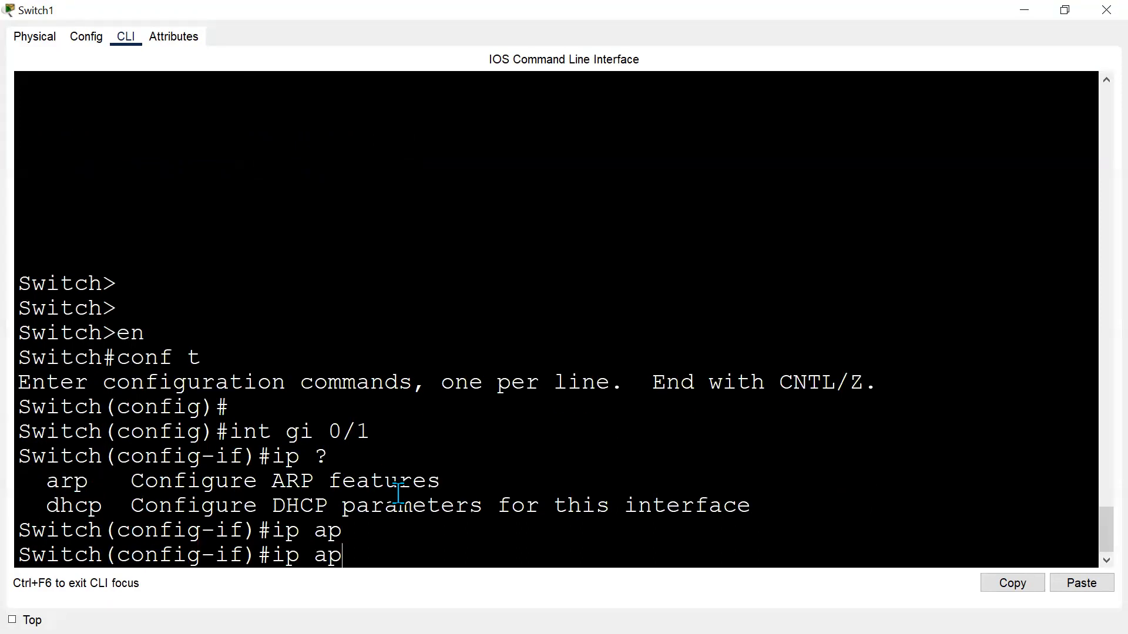
key("BackSpace")
key("Tab")
type("?")
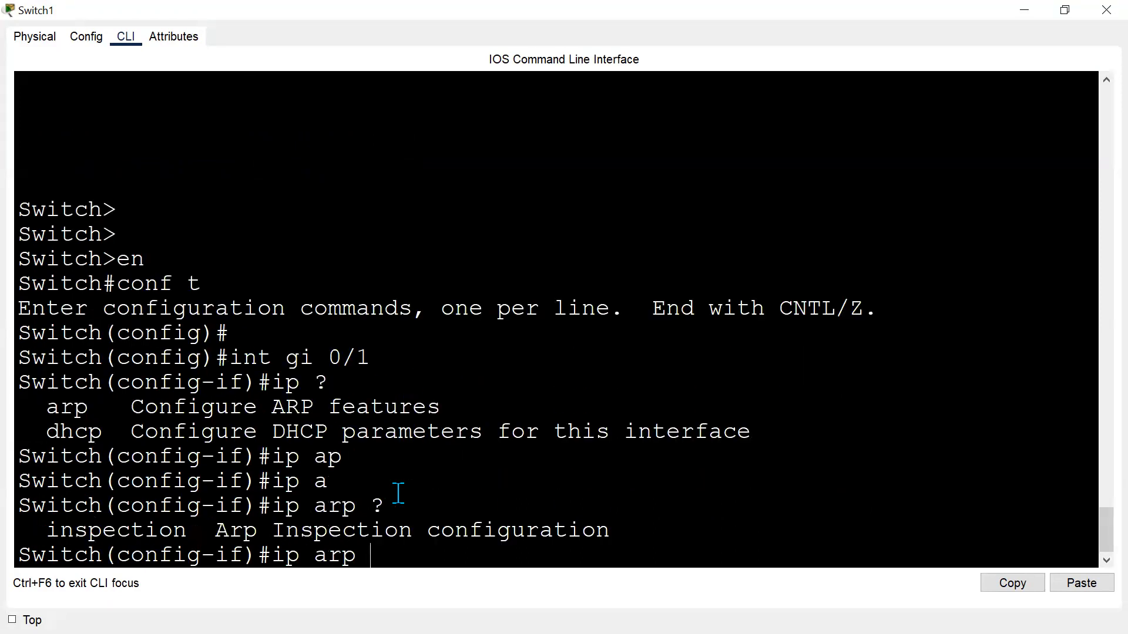
type("in")
key("Tab")
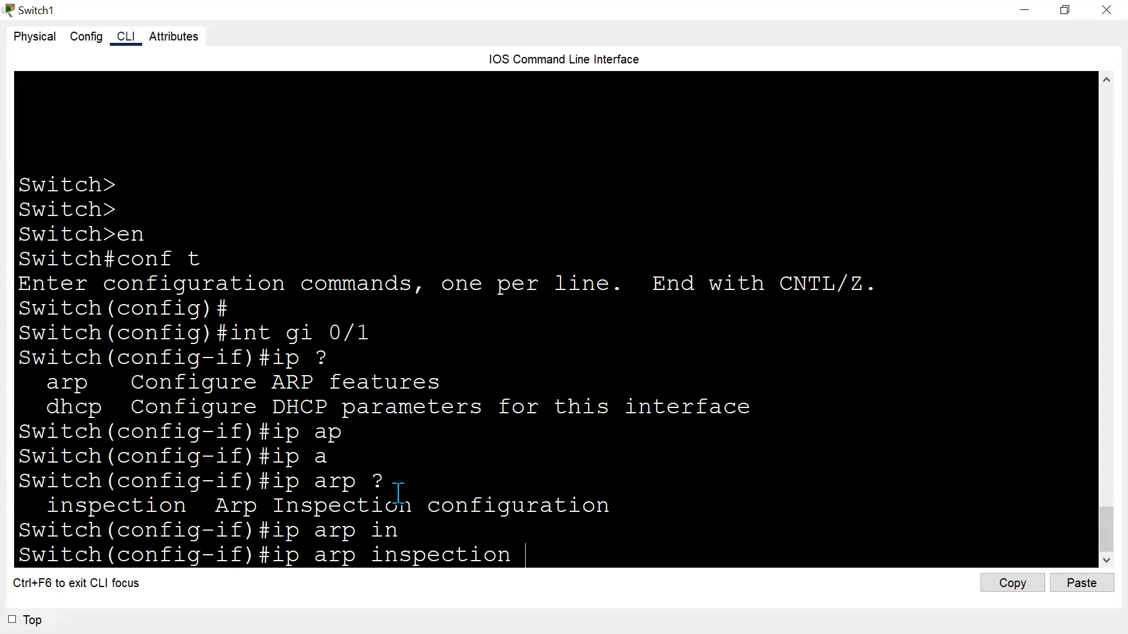
type("?tr")
key("Tab")
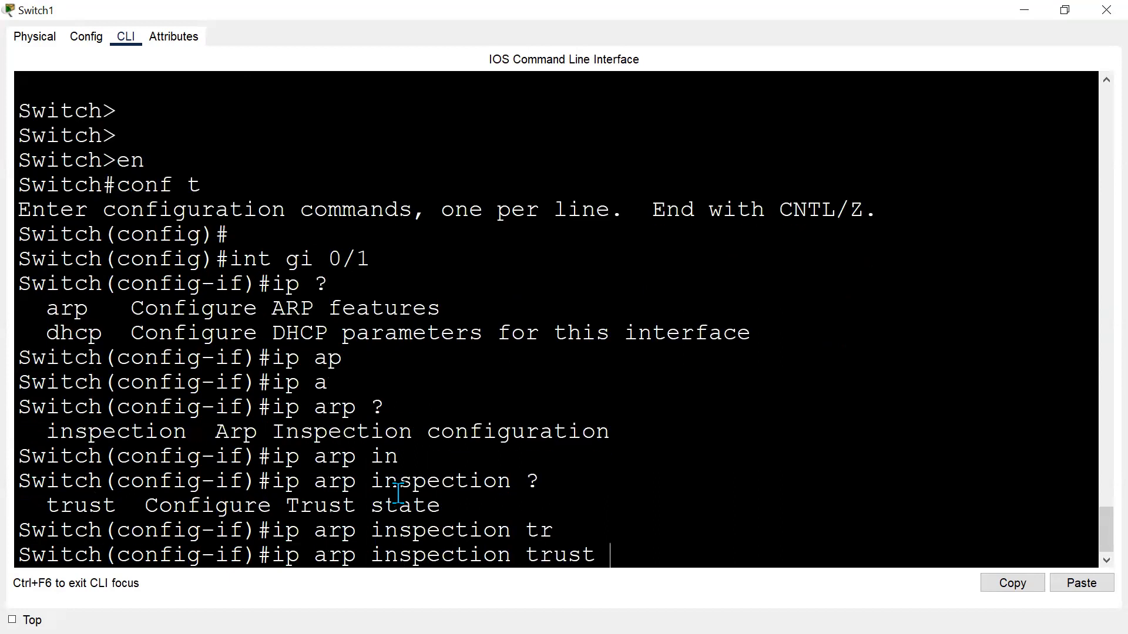
type("?")
key("Return")
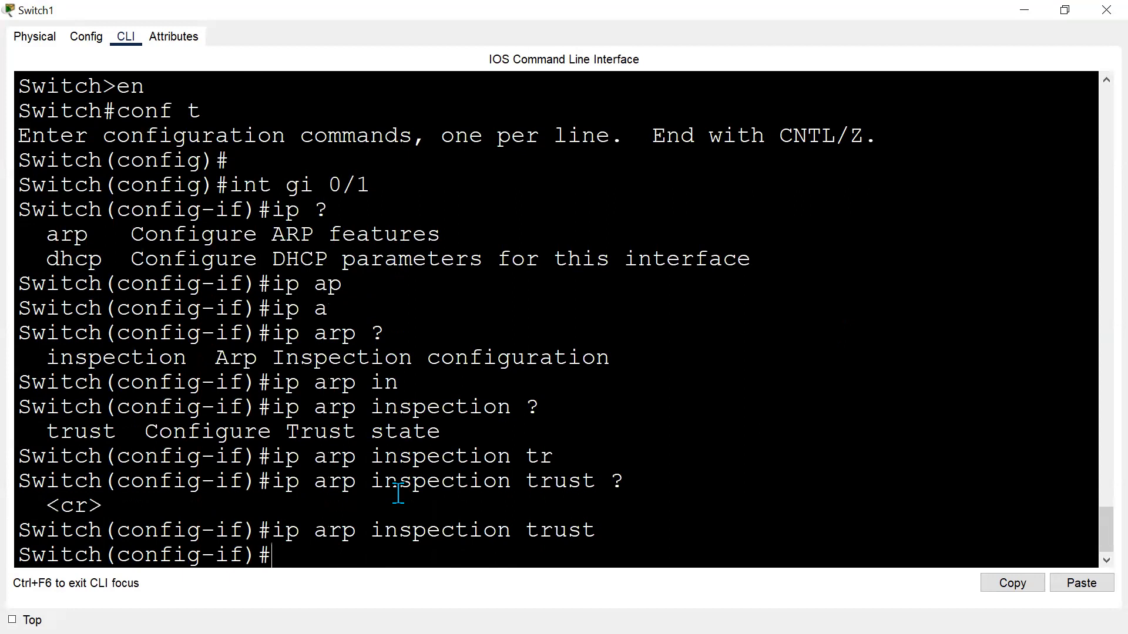
Copy the ip arp inspection trust command line from Switch1's CLI.
key("alt+Tab")
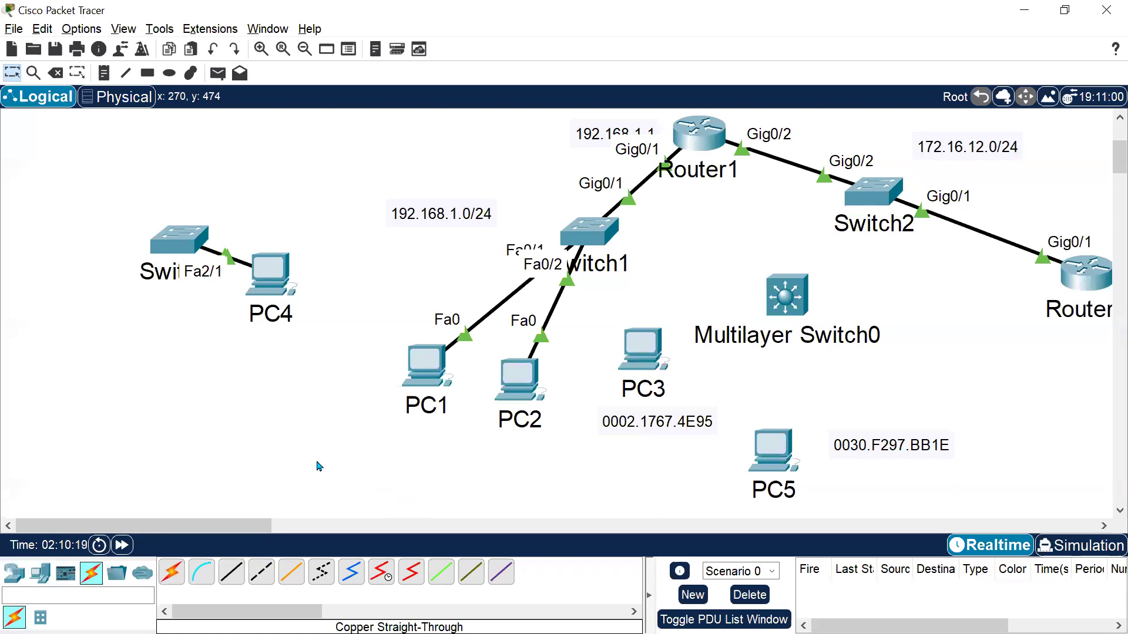
key("alt+Tab")
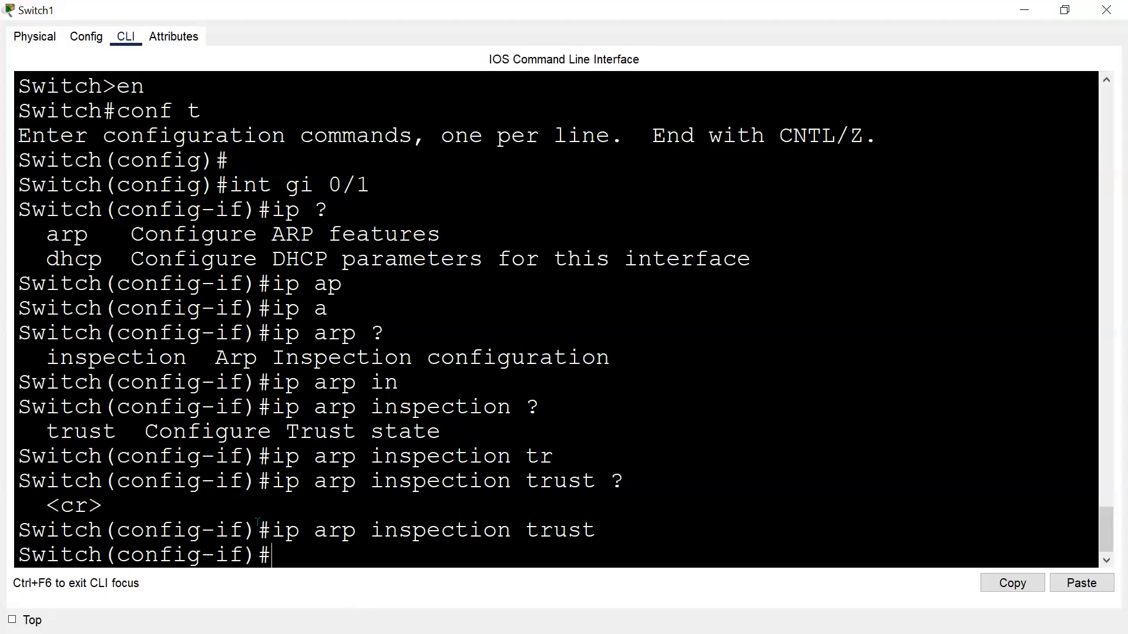
left_click_drag(272, 531, 611, 529)
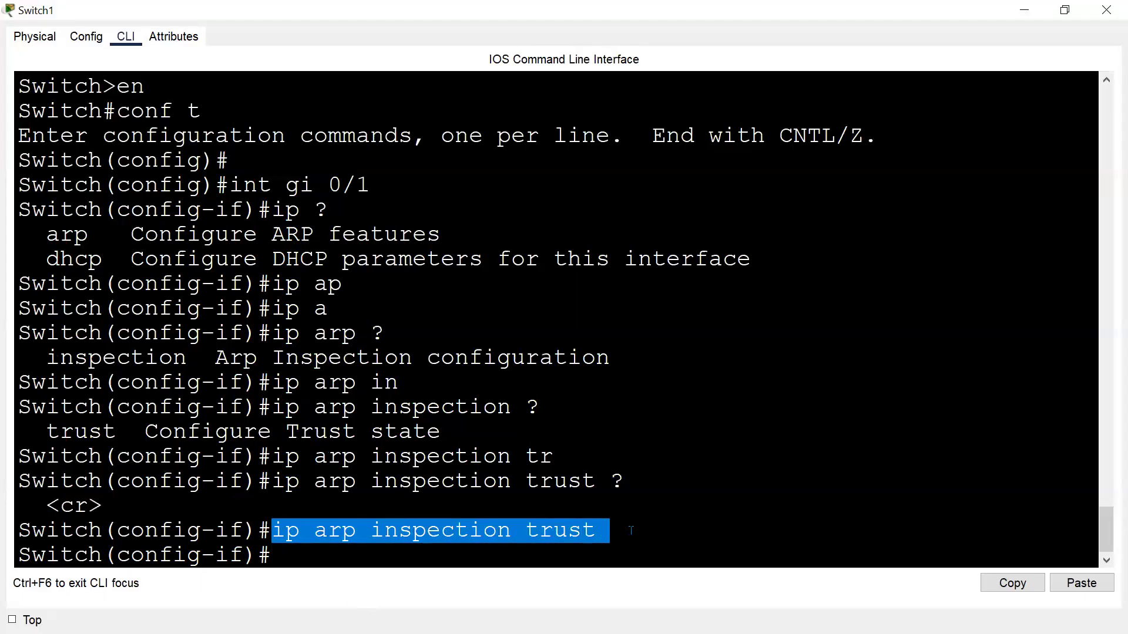
left_click(1012, 583)
key("alt+Tab")
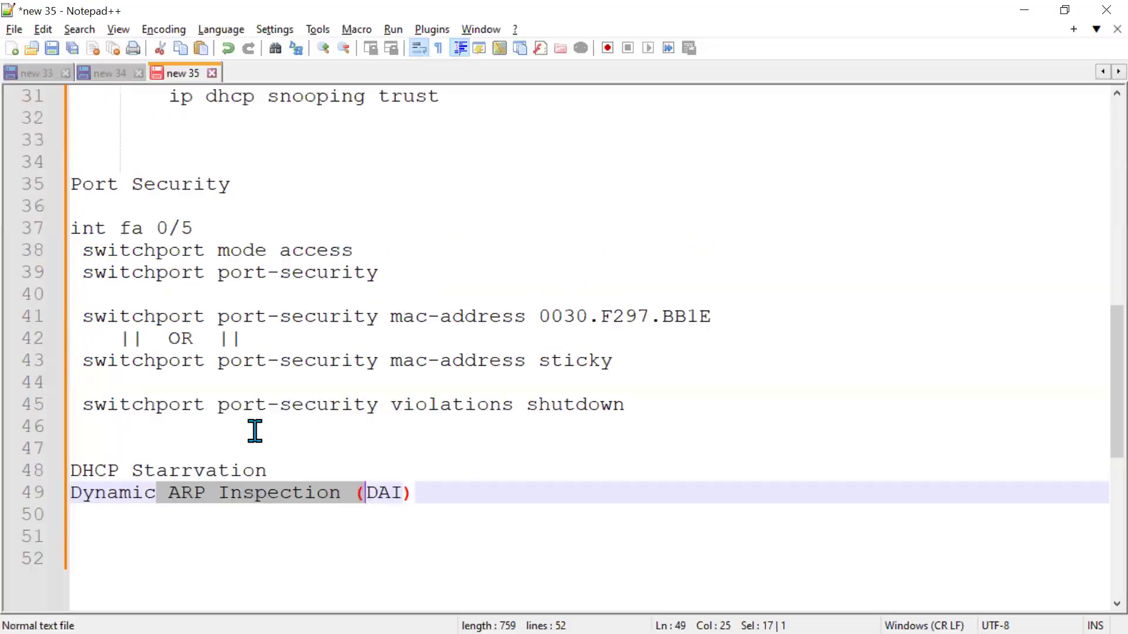
Add a "Dynamic ARP Inspection" heading at line 33 under DHCP Security in the notes.
scroll(252, 428, "up", 3)
left_click(120, 337)
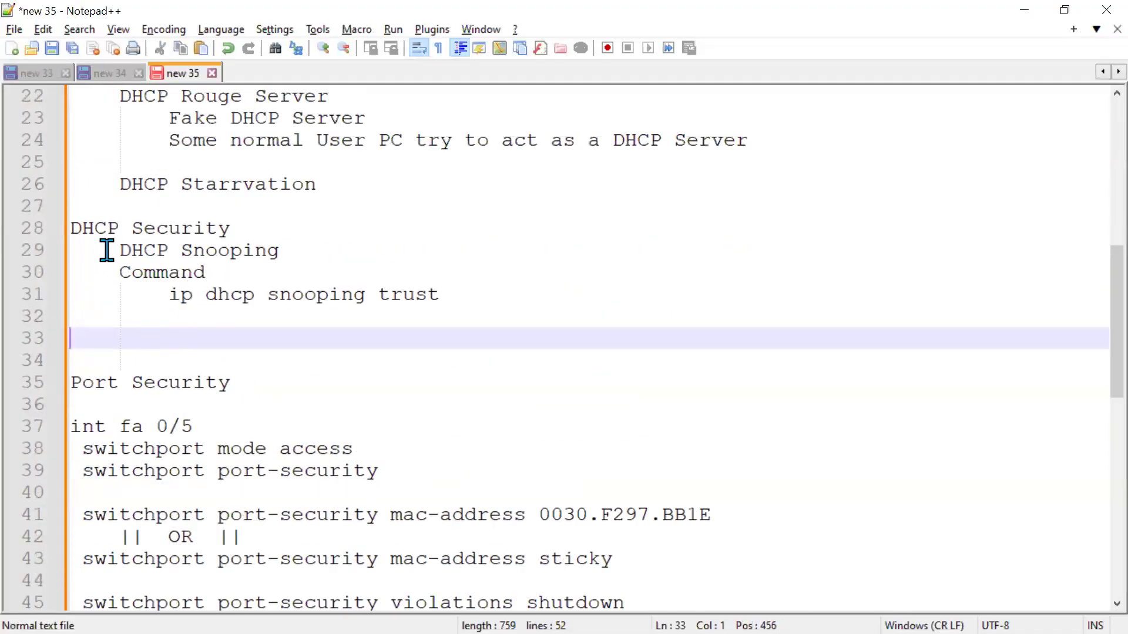
key("Tab")
type("Dyna")
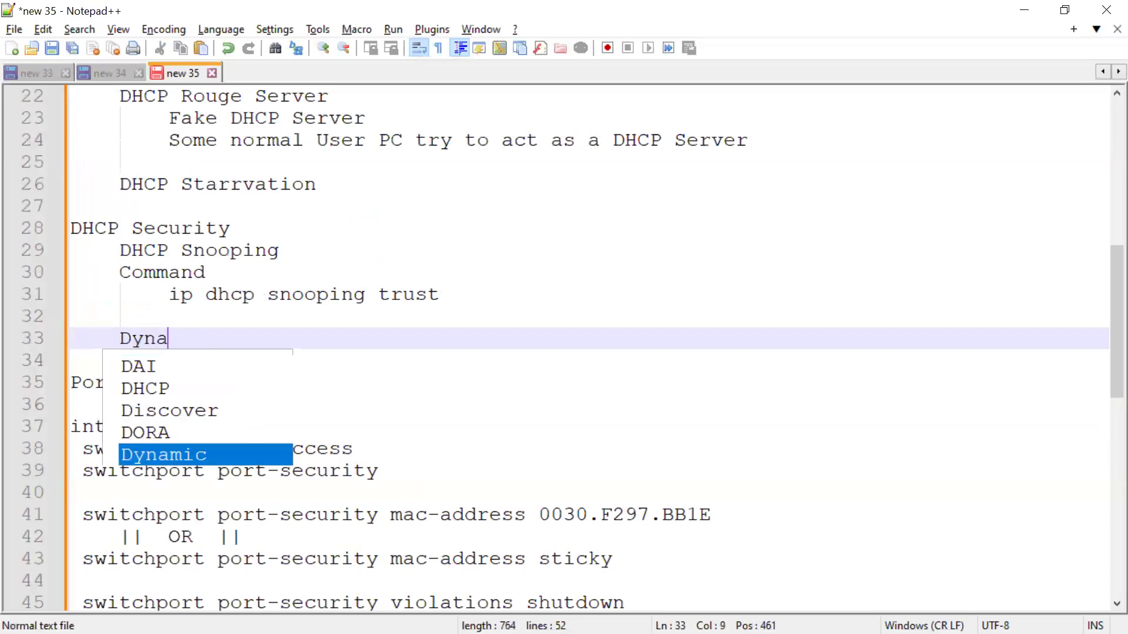
type("mic ARP In")
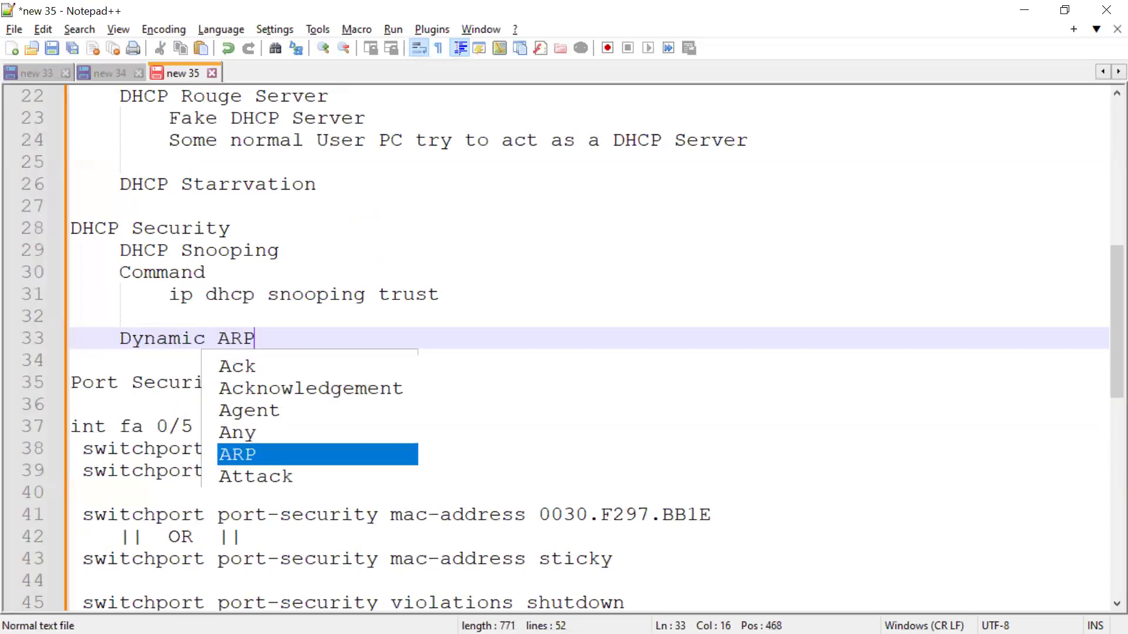
key("Return")
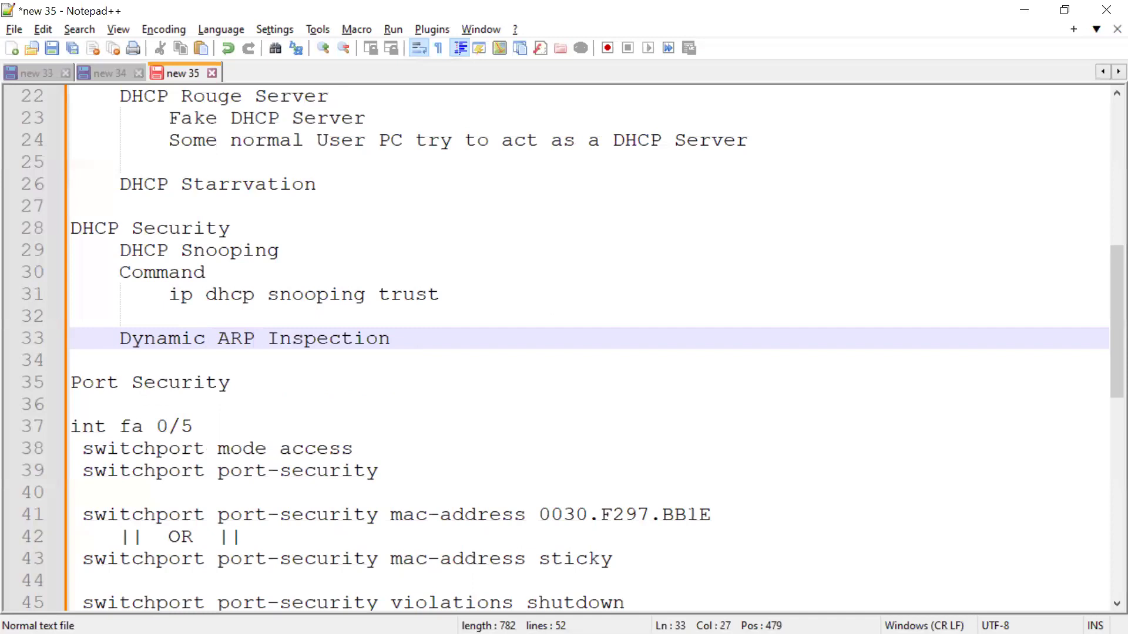
Paste the ip arp inspection trust command under that heading, preceded by a "Command" label.
key("Return")
key("Tab")
key("ctrl+v")
key("Up")
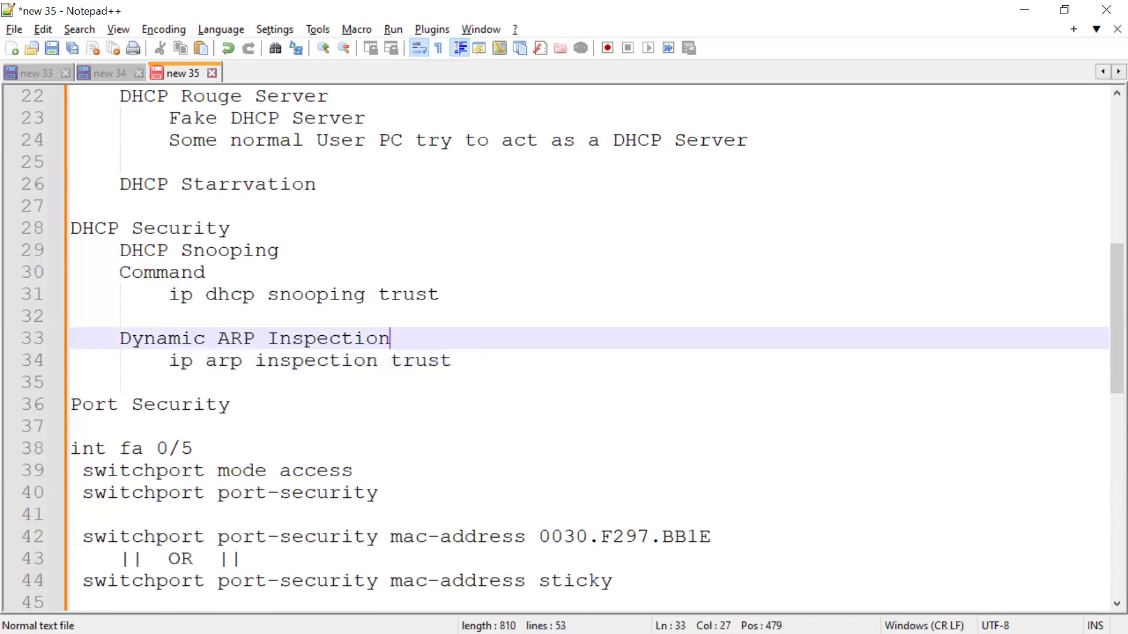
key("Return")
type("Command")
key("Return")
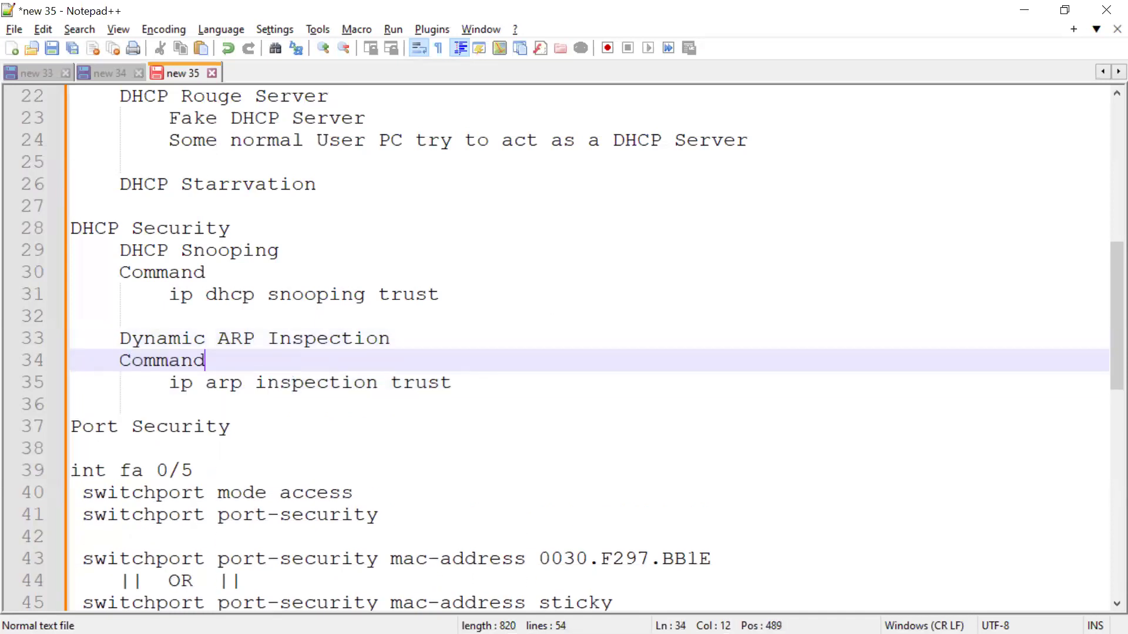
Insert a blank line above the Port Security heading in the notes.
left_click_drag(170, 294, 480, 289)
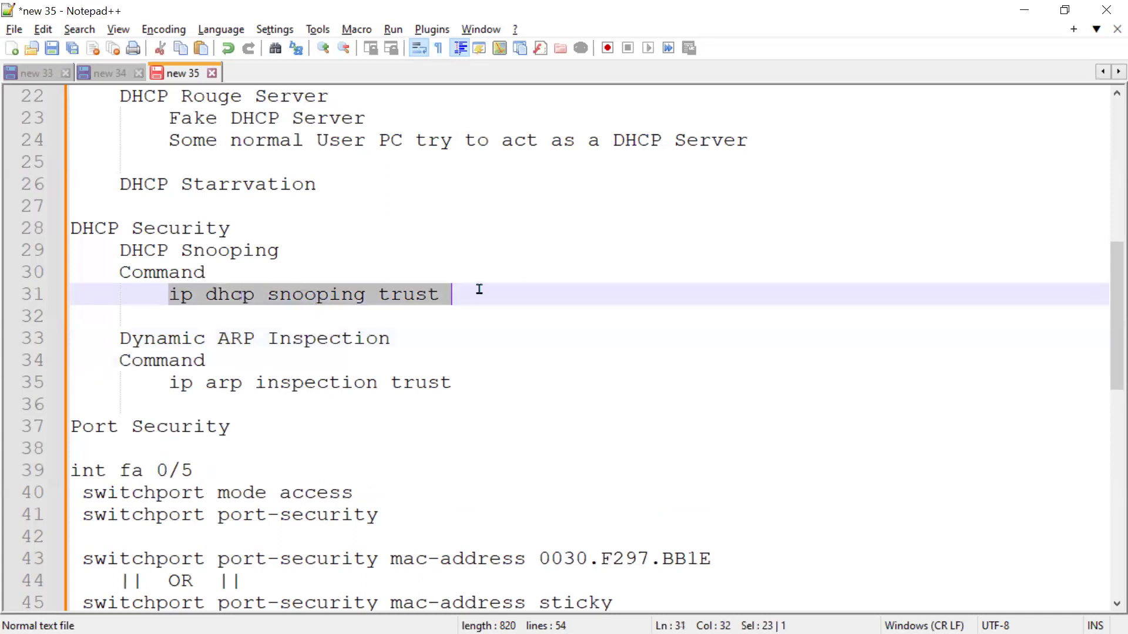
left_click_drag(170, 383, 413, 415)
left_click(402, 439)
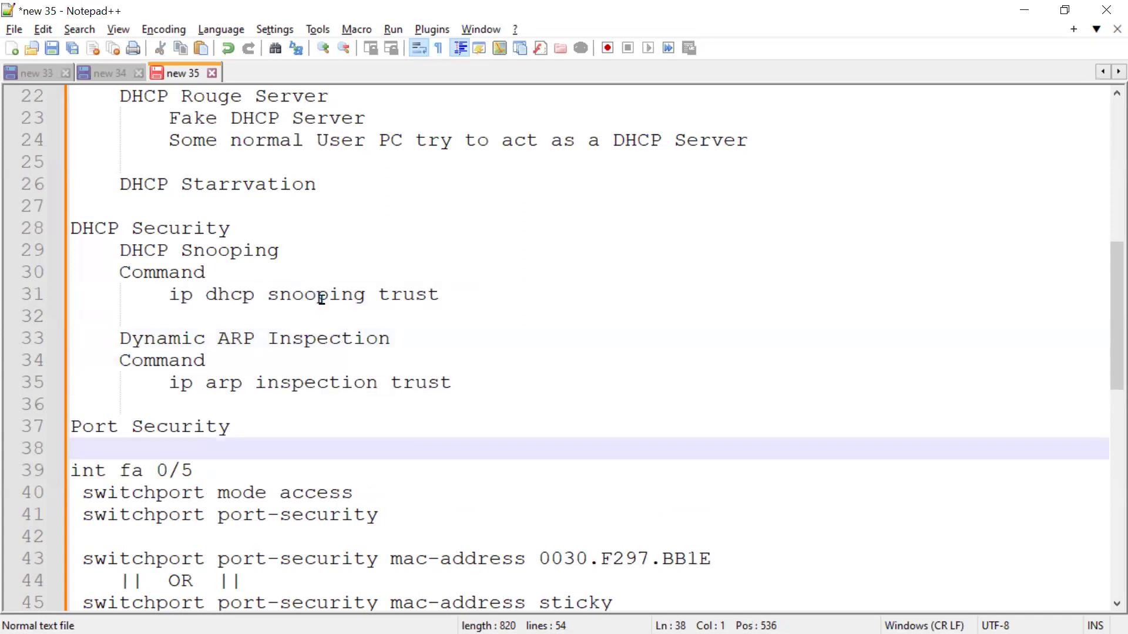
scroll(319, 302, "down", 4)
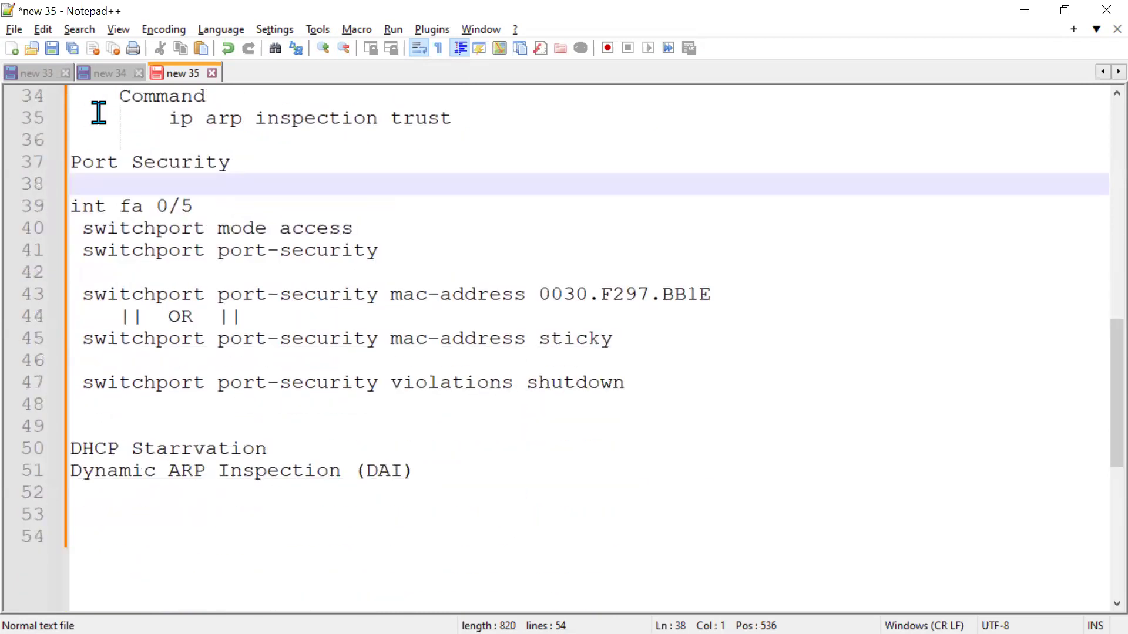
left_click(89, 133)
key("Return")
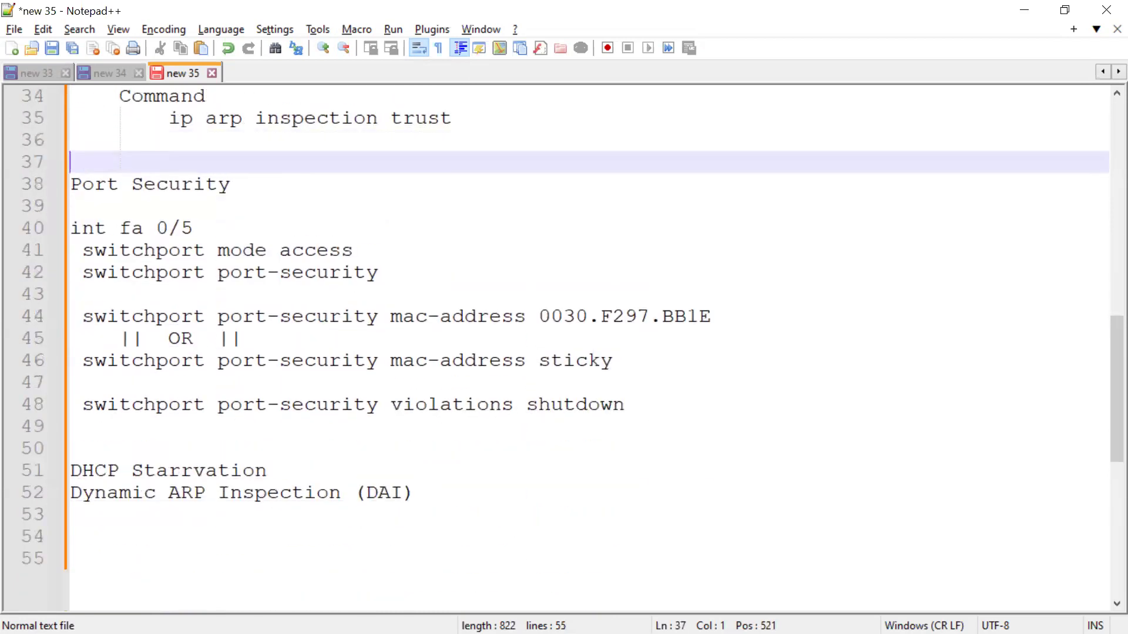
left_click(97, 561)
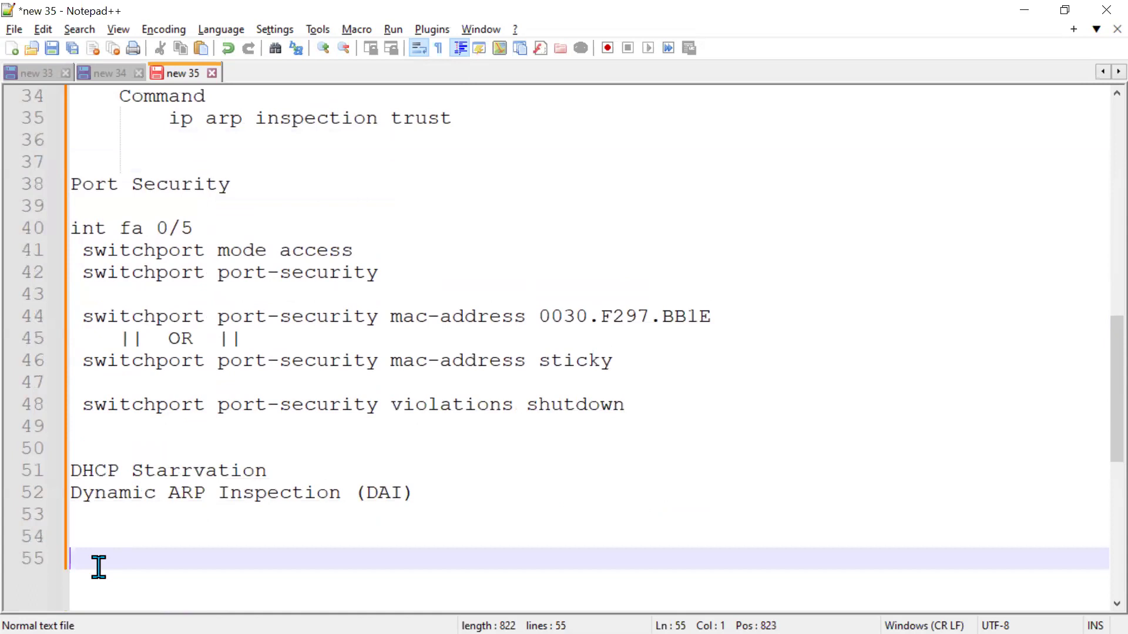
left_click_drag(268, 471, 73, 470)
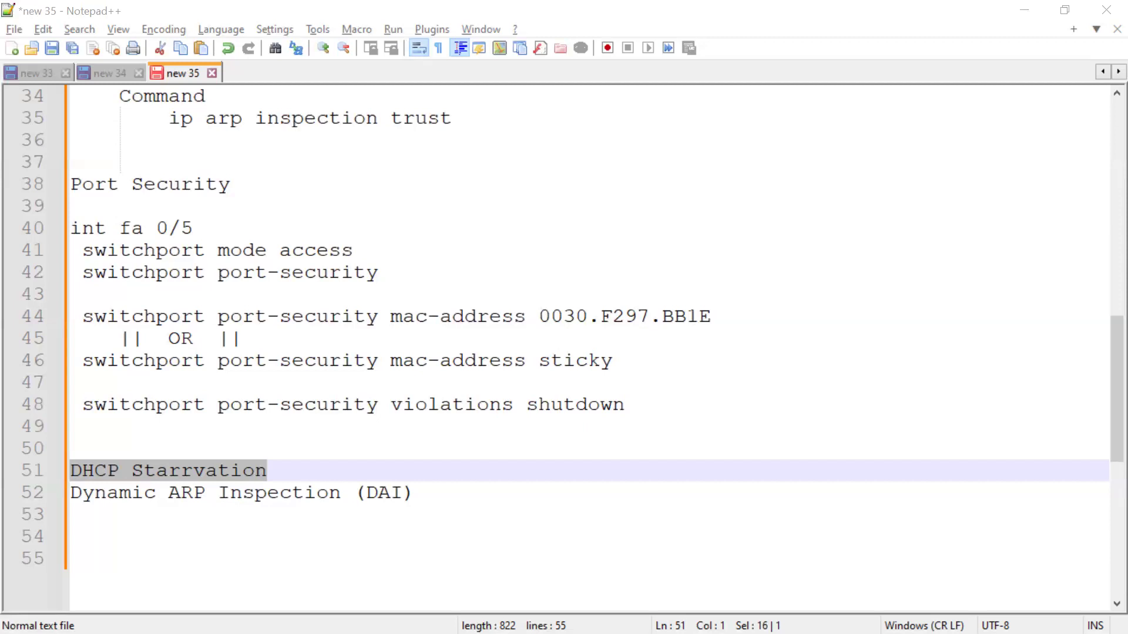
Move the 192.168.1.1 label left of Router1's Gig0/1 port in the topology.
key("alt+Tab")
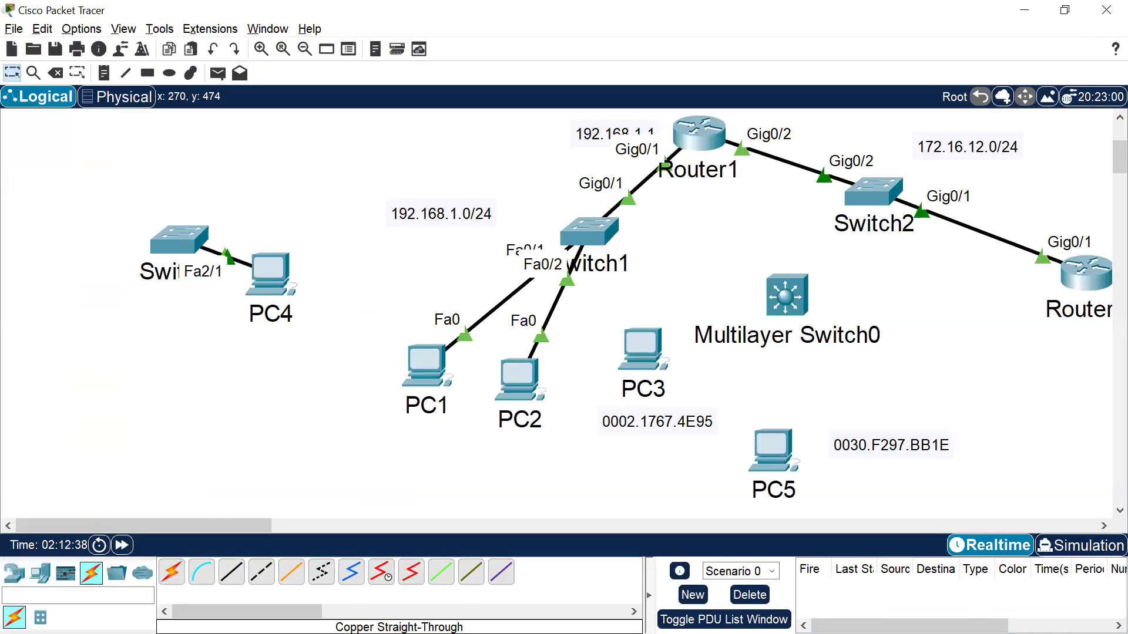
left_click_drag(534, 227, 606, 265)
mouse_move(427, 367)
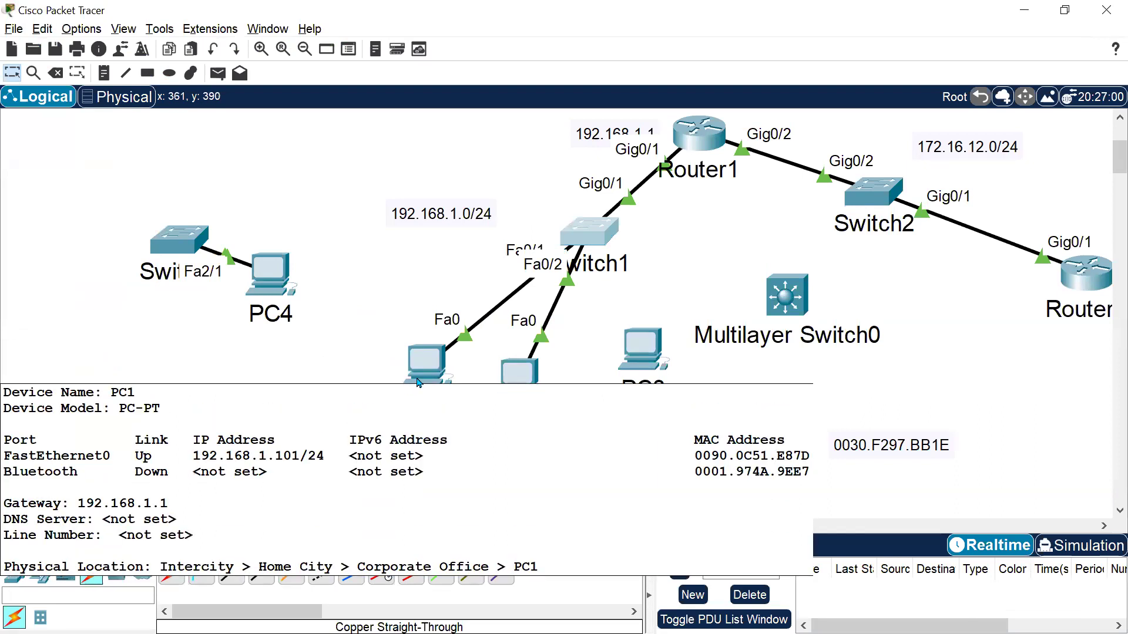
left_click(421, 456)
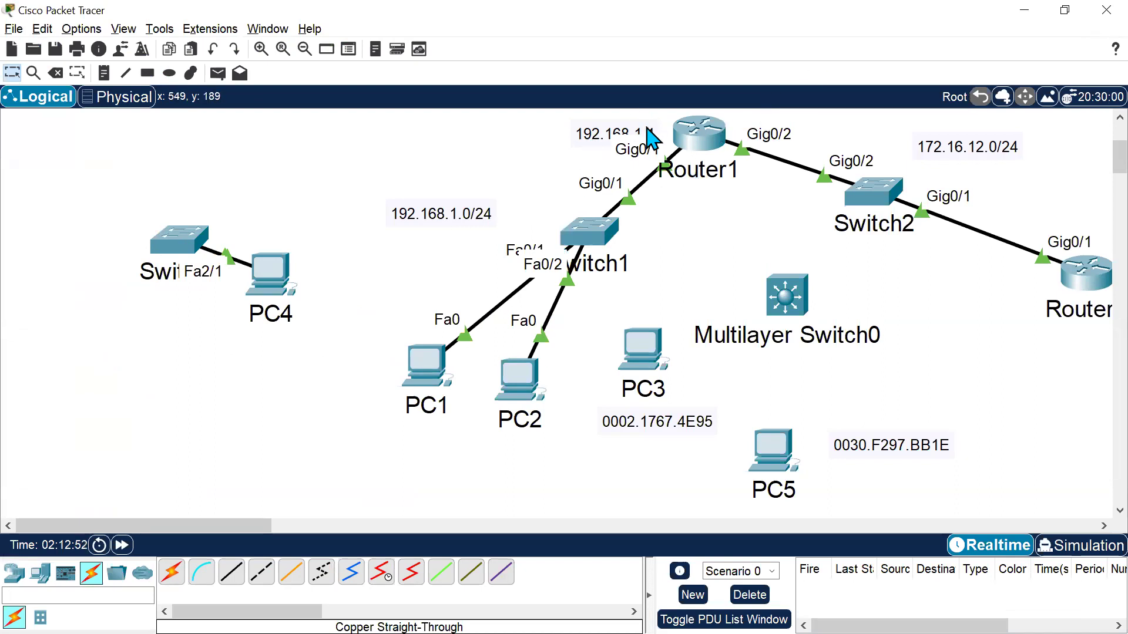
left_click_drag(610, 133, 529, 147)
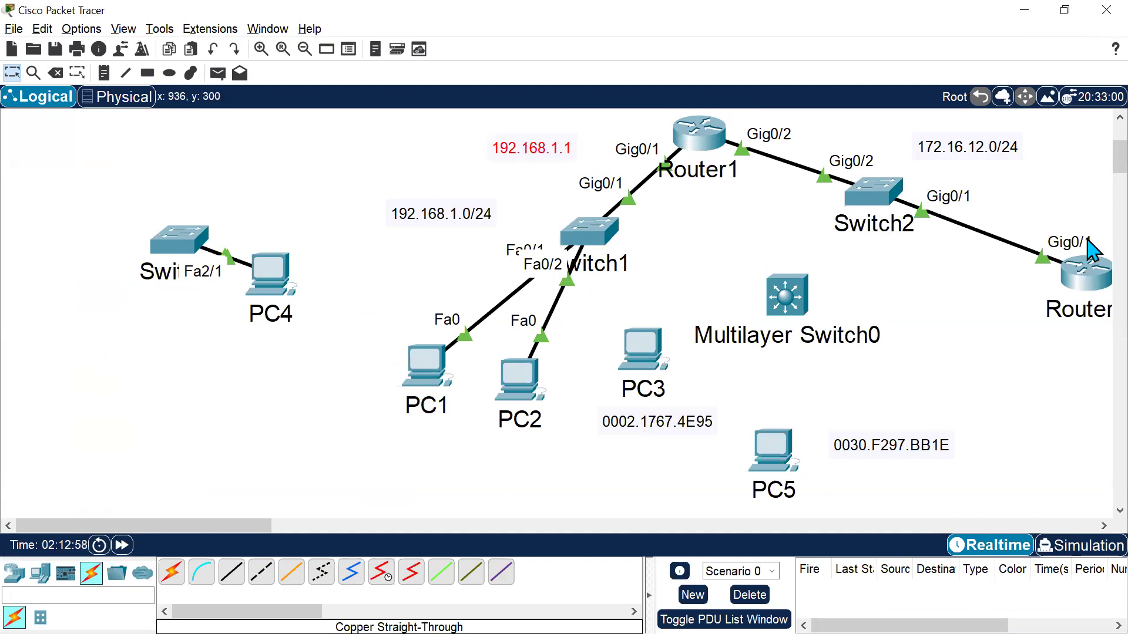
left_click_drag(1025, 196, 1073, 303)
left_click(986, 352)
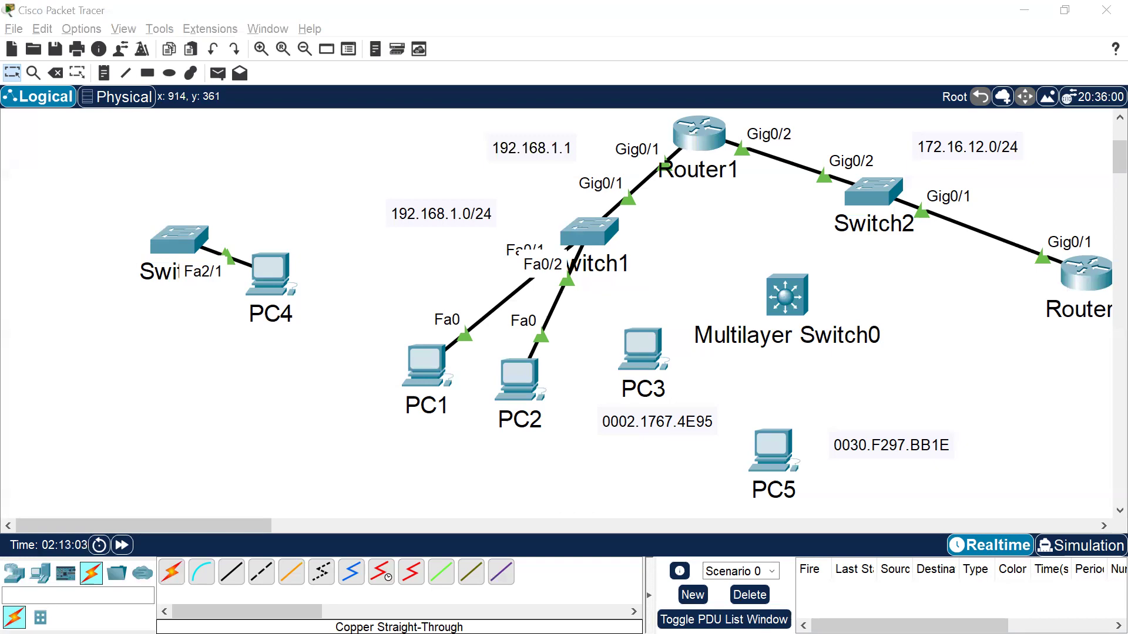
Start a session on Router2's command line.
key("alt+Tab")
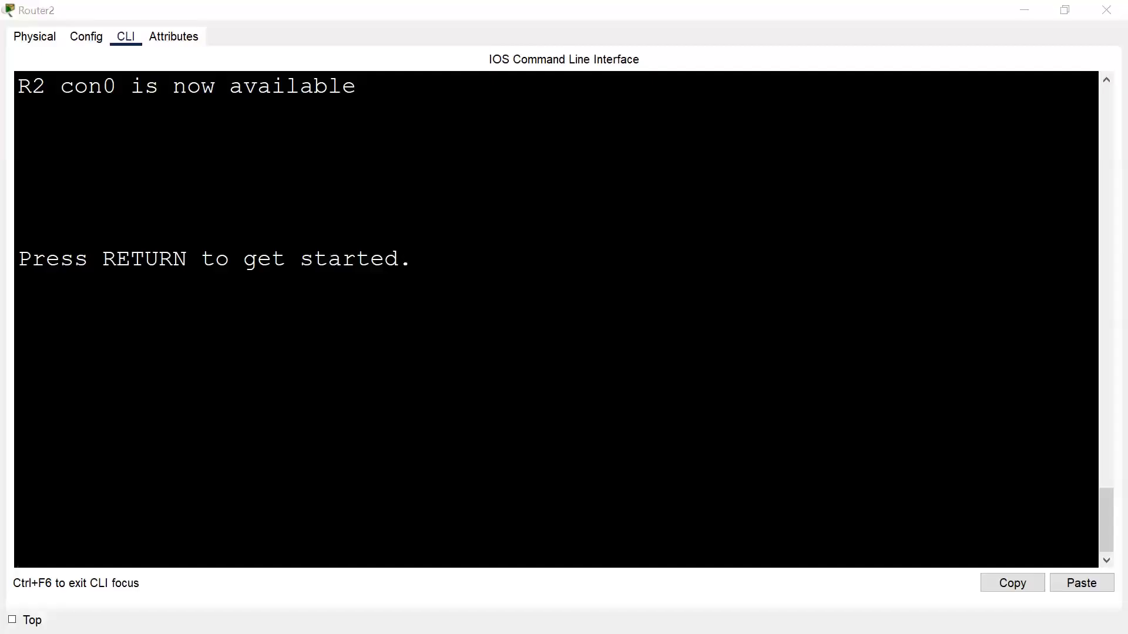
left_click(124, 330)
key("Return")
key("Return")
key("Return")
key("Return")
key("Return")
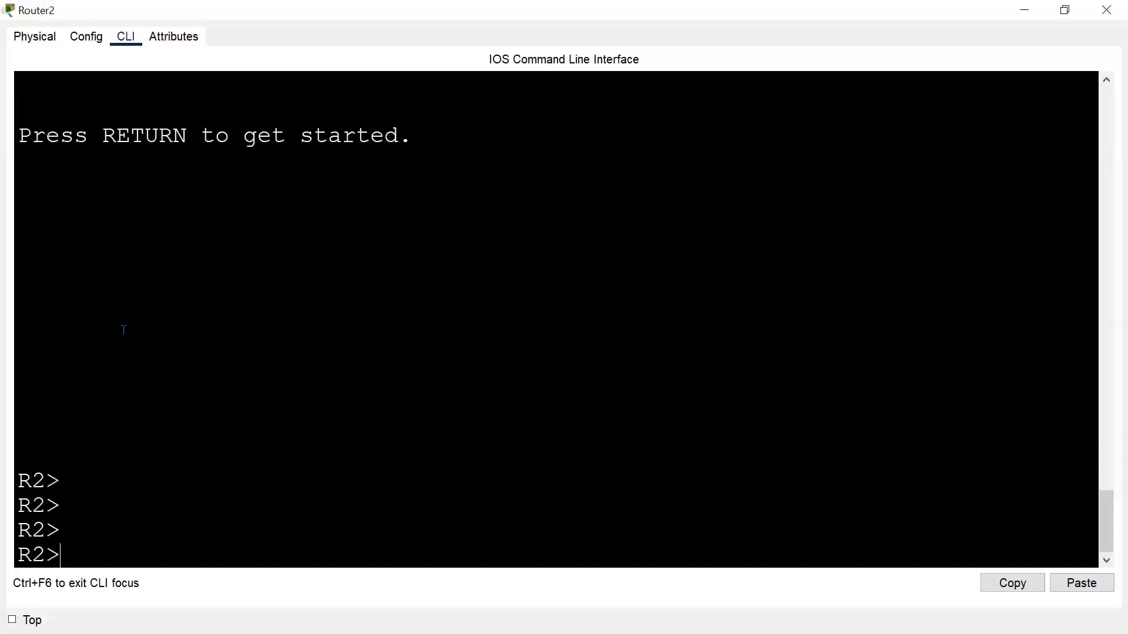
Enter privileged mode on Router2 and display the running configuration with "sh run".
type("en")
key("Return")
key("Return")
type("sh")
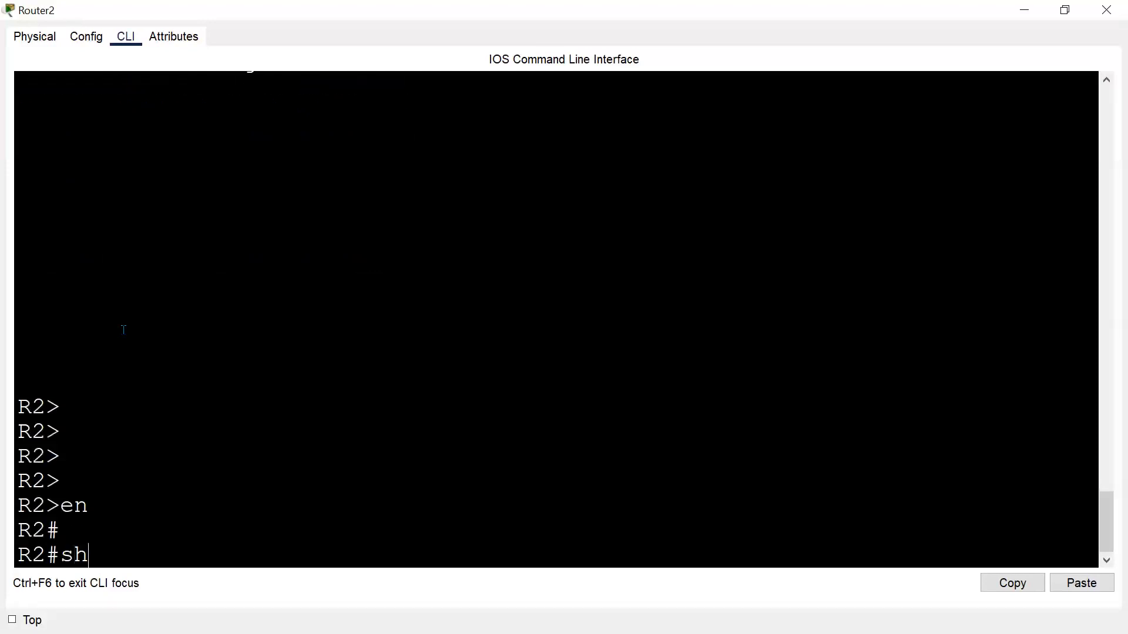
type(" run")
key("Return")
left_click_drag(80, 330, 537, 474)
key("ctrl+c")
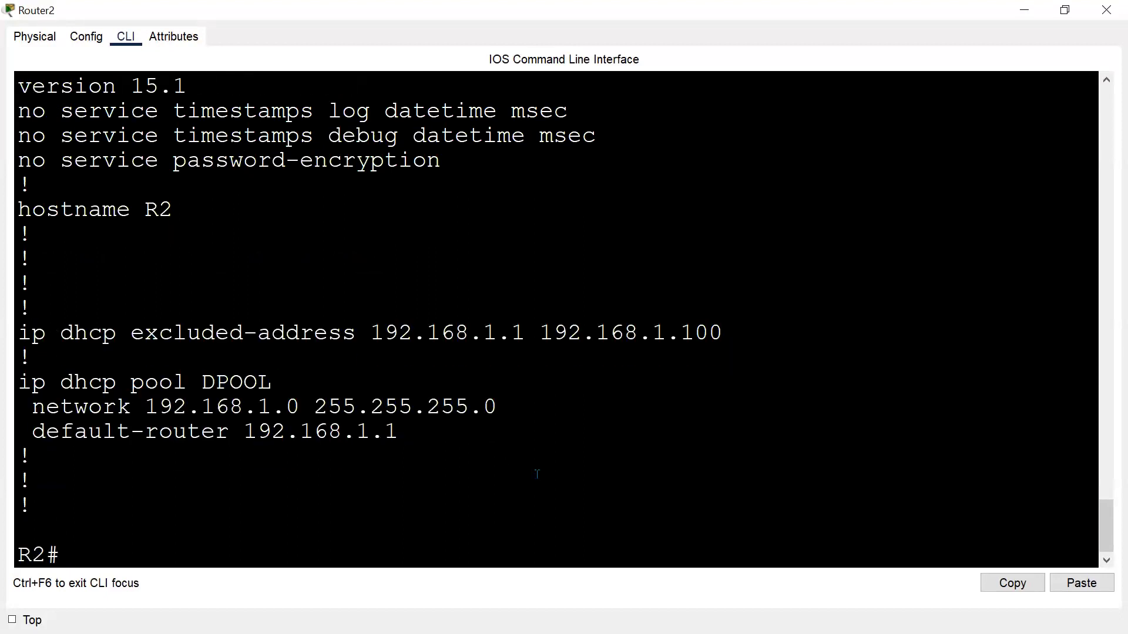
Enter global configuration mode and create a DHCP pool named SalesPOOL with "ip dhcp pool SalesPOOL".
type("conf t")
key("Return")
key("Return")
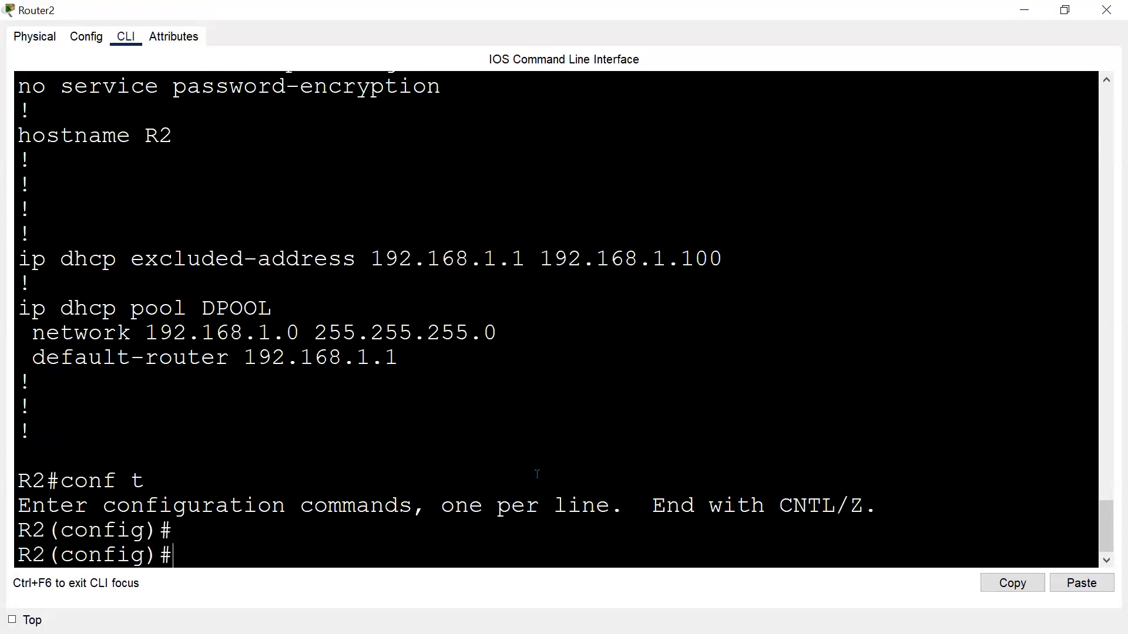
left_click_drag(18, 309, 285, 303)
left_click(192, 311)
left_click_drag(17, 309, 201, 308)
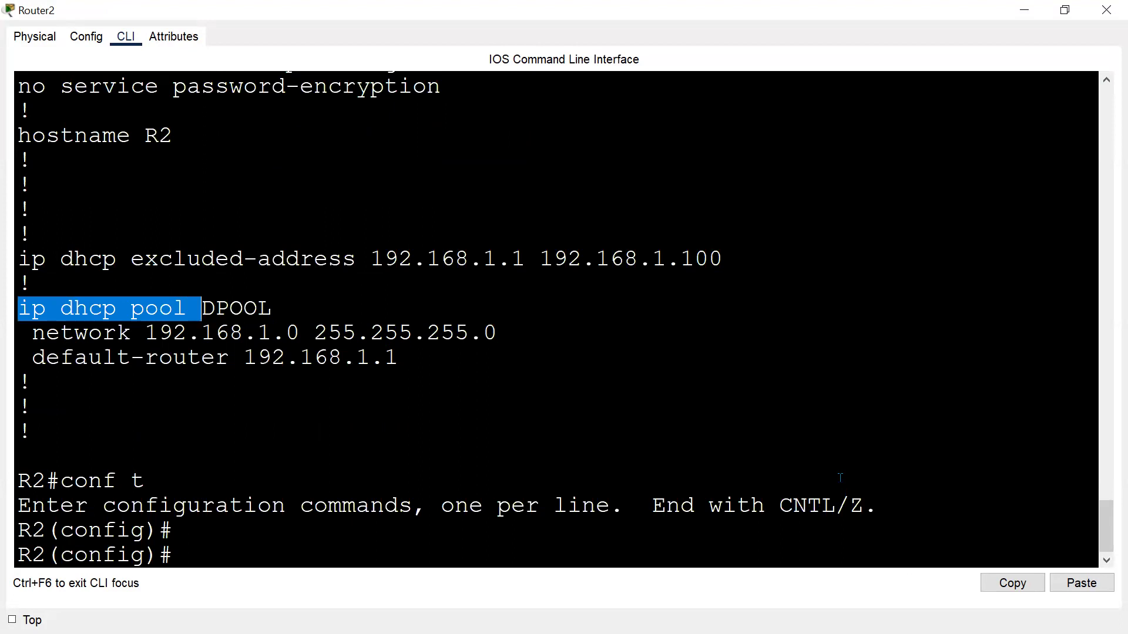
left_click(1034, 583)
left_click(1101, 582)
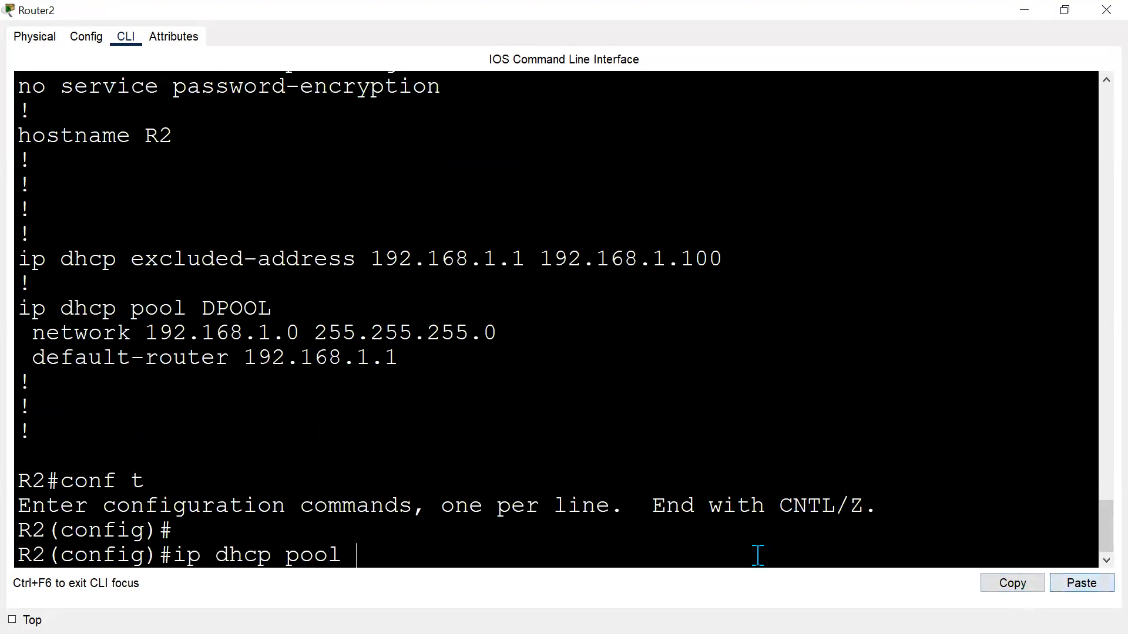
type("Sale")
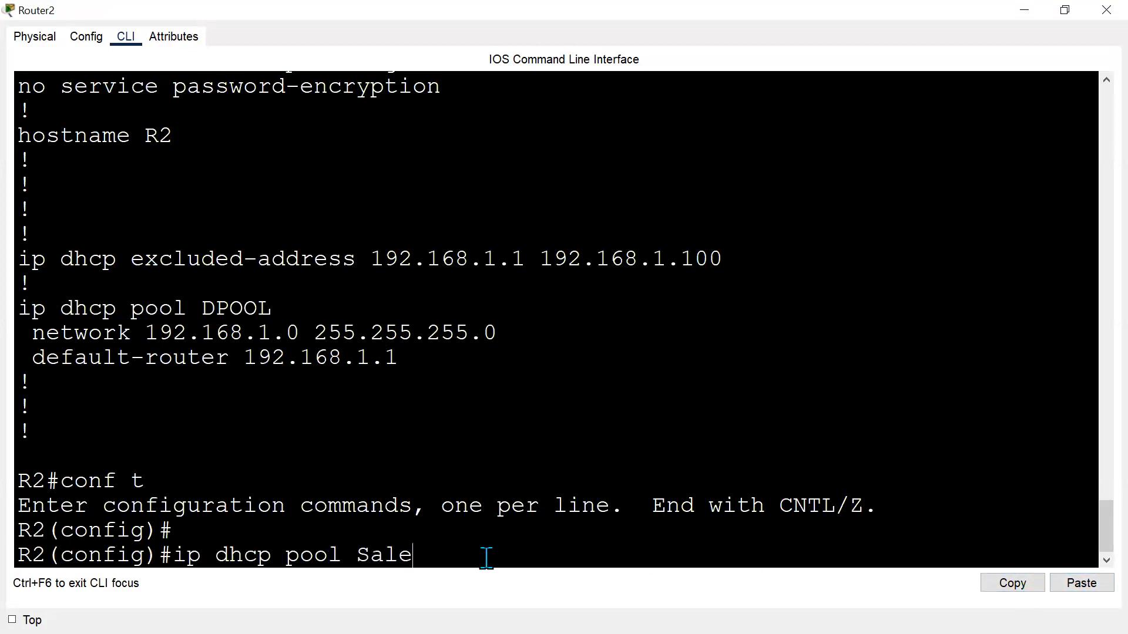
type("sPOOL")
key("Return")
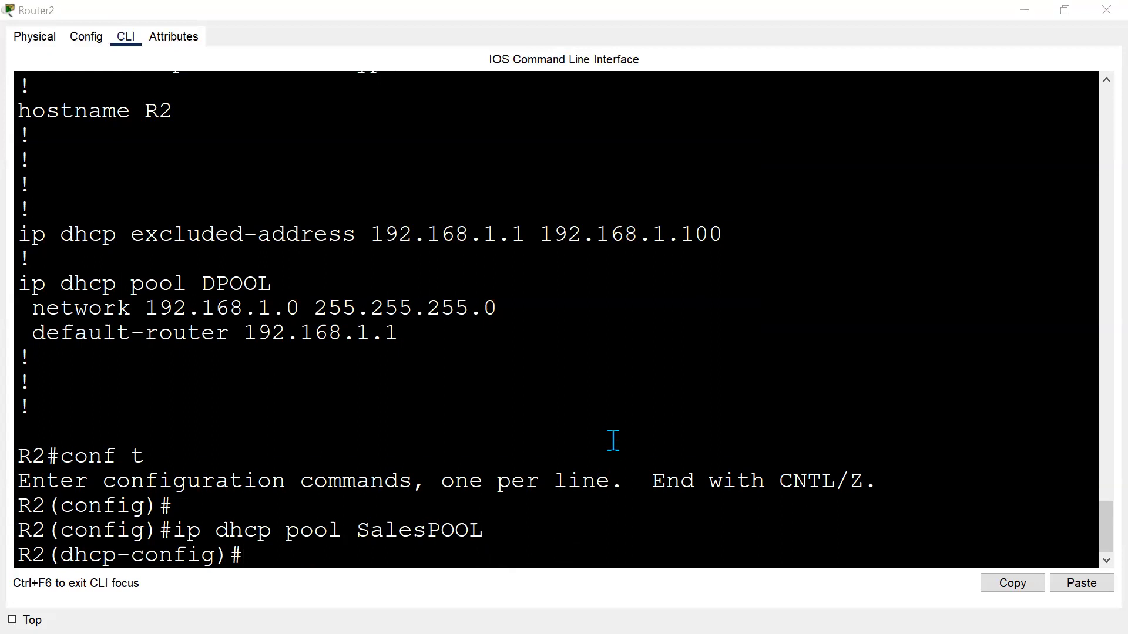
key("alt+Tab")
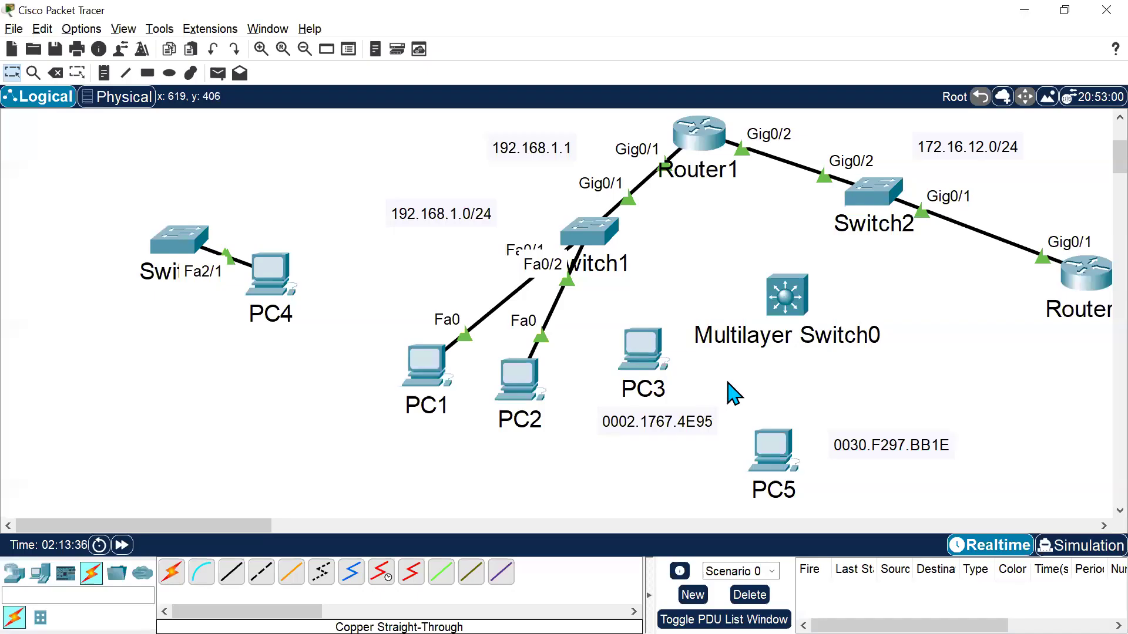